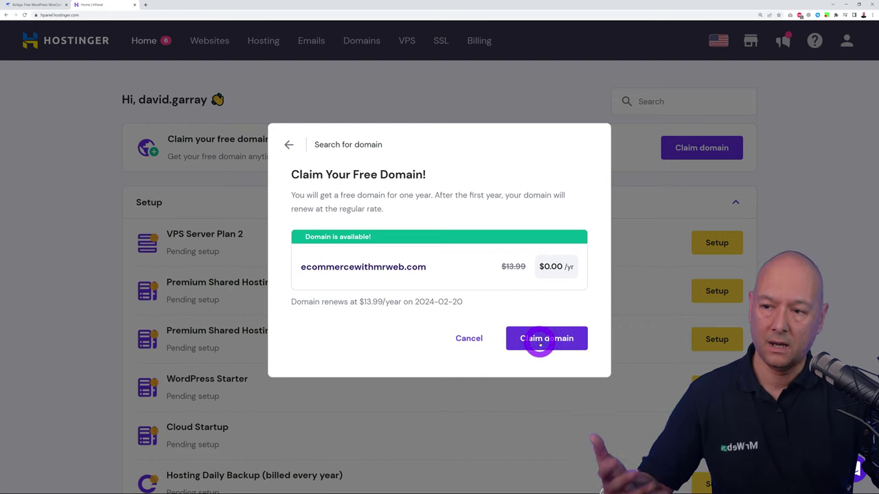
# Claim and register the free ecommercewithmrweb.com domain with the existing profile, then return Home
pyautogui.click(557, 338)
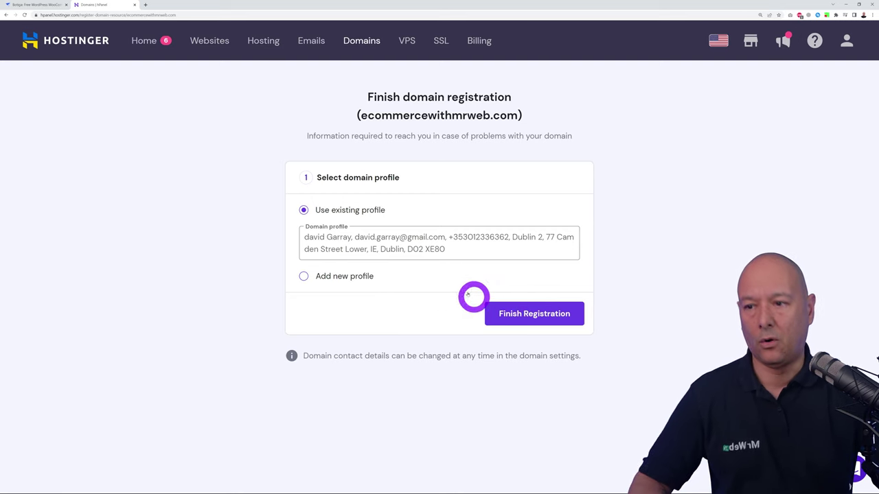
pyautogui.click(536, 319)
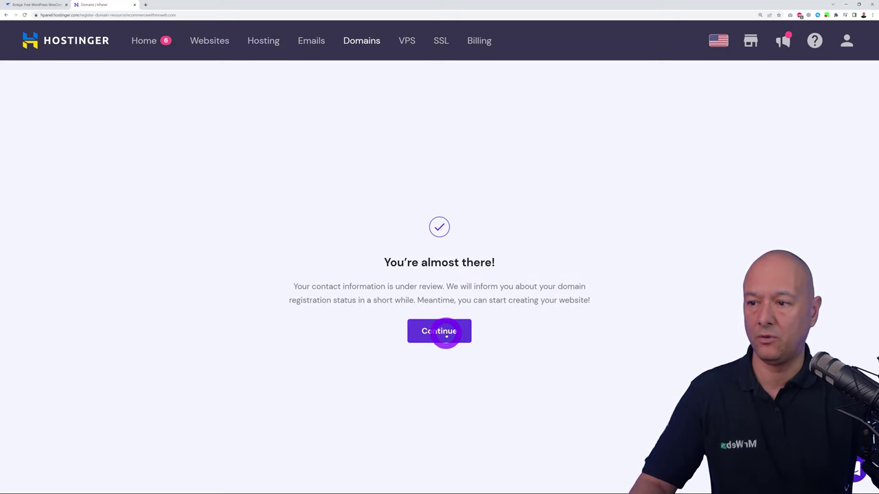
pyautogui.click(445, 333)
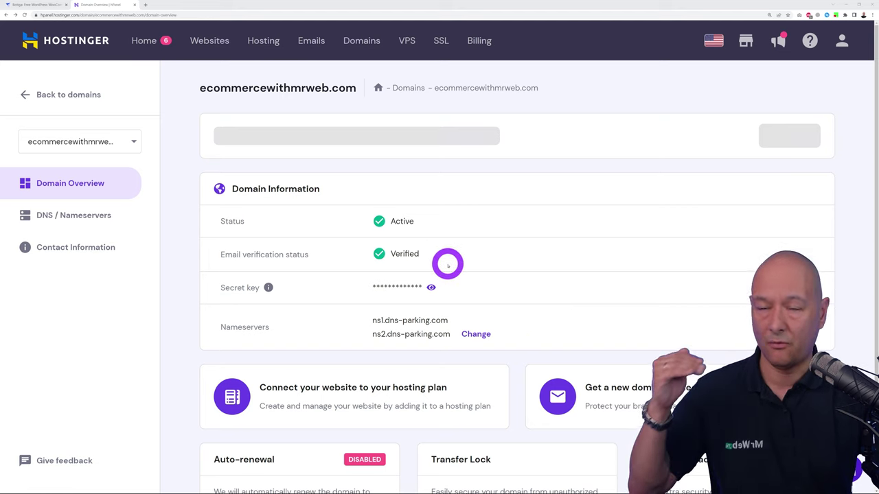
pyautogui.click(143, 41)
# Start setup on the first pending Premium Shared Hosting plan in the Setup list
pyautogui.scroll(-1, 508, 306)
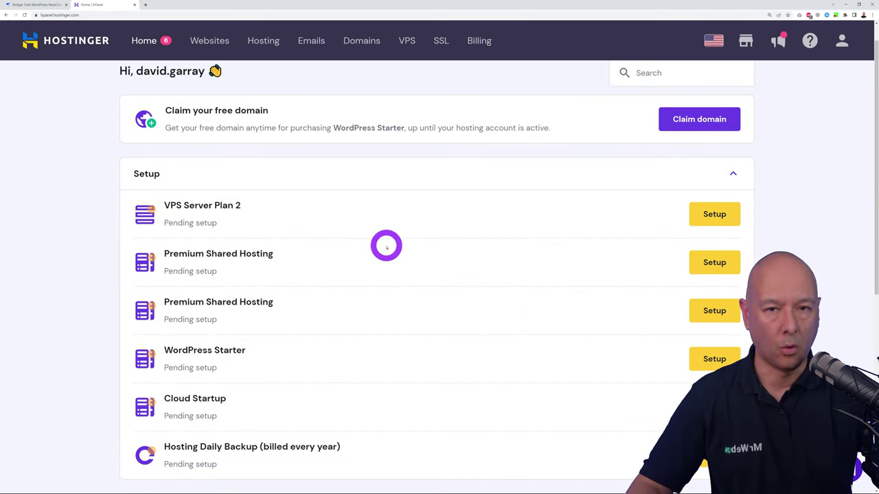
pyautogui.scroll(-1, 387, 247)
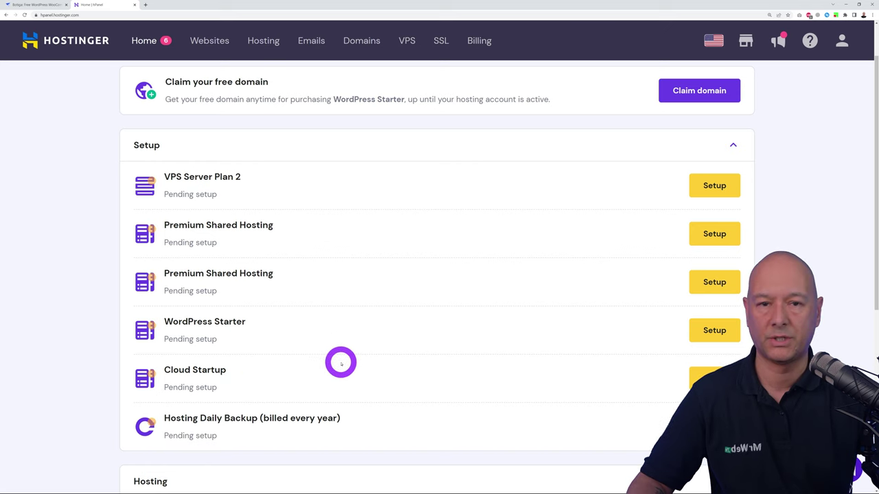
pyautogui.scroll(1, 342, 358)
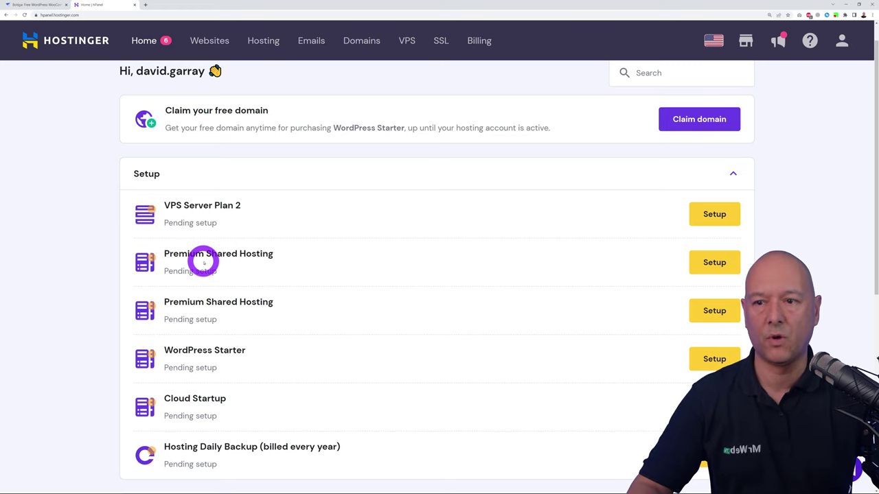
pyautogui.click(695, 263)
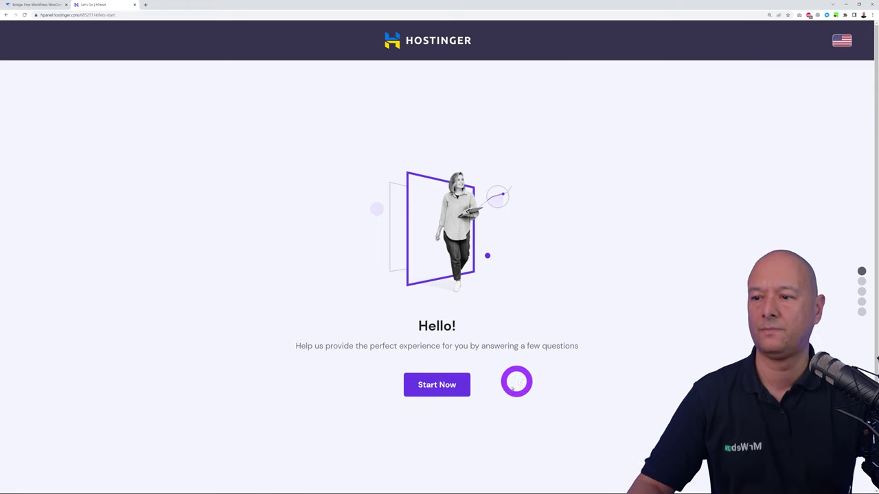
# Answer the onboarding survey: for myself, building it myself, online store, no help needed
pyautogui.click(462, 387)
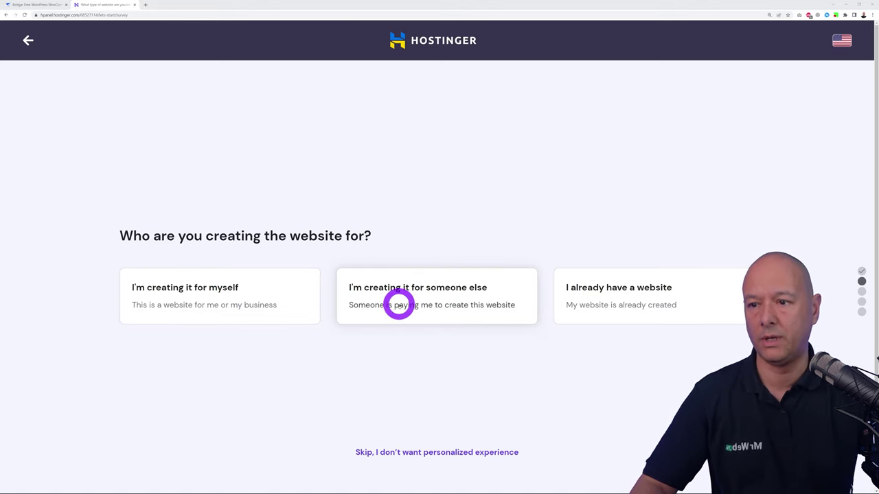
pyautogui.click(203, 303)
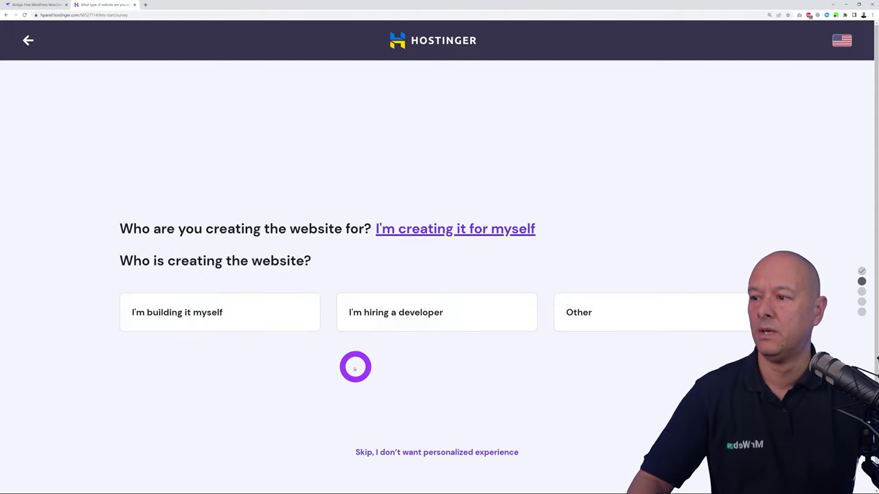
pyautogui.click(251, 321)
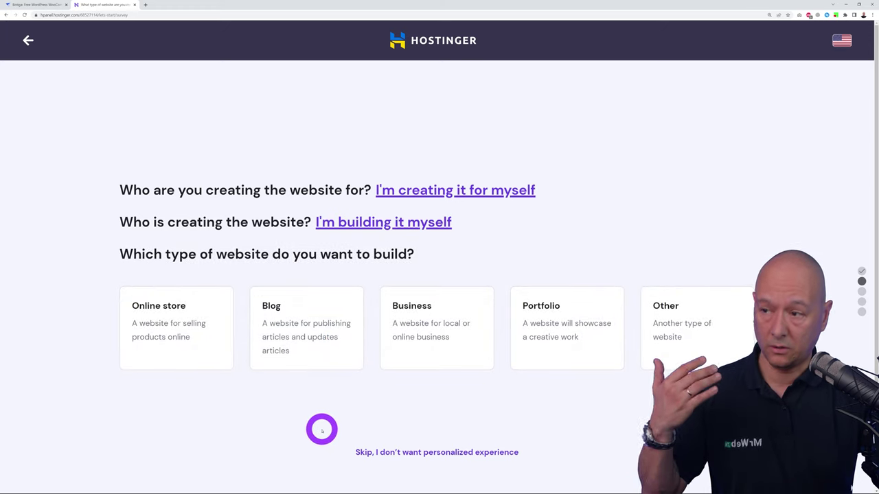
pyautogui.click(183, 336)
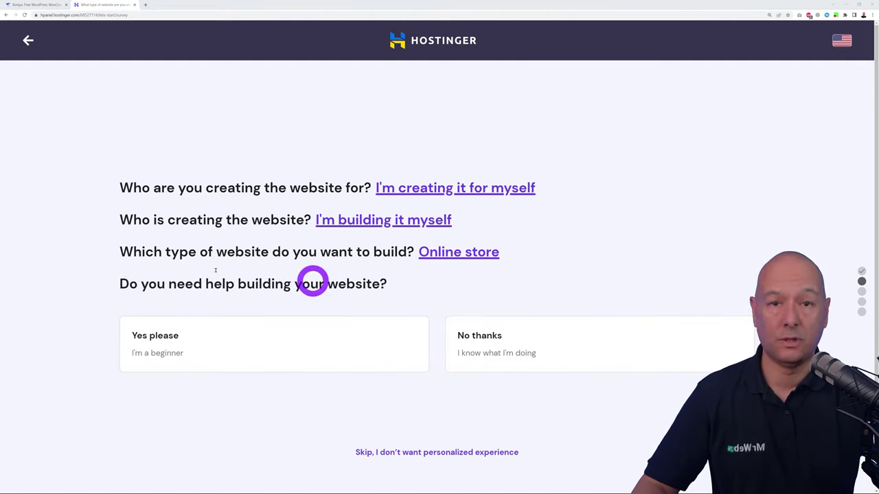
pyautogui.click(496, 340)
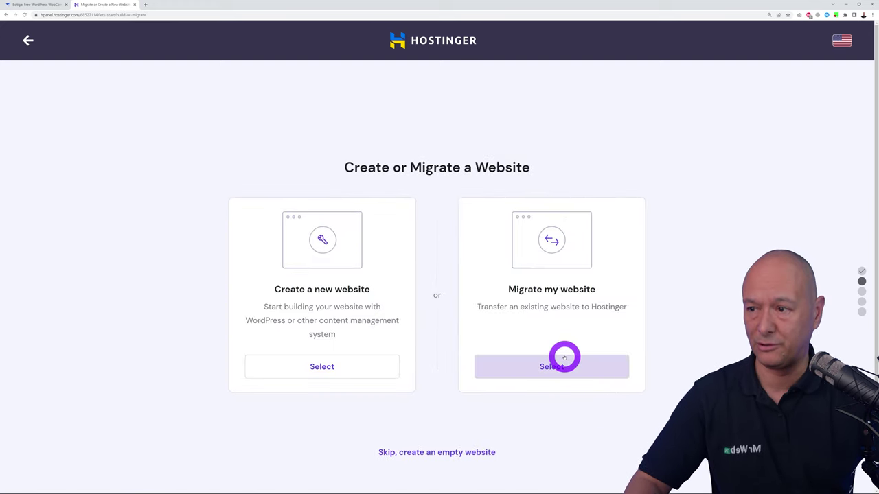
# Create a new WordPress website with an administrator password and WooCommerce-included plugins
pyautogui.click(328, 370)
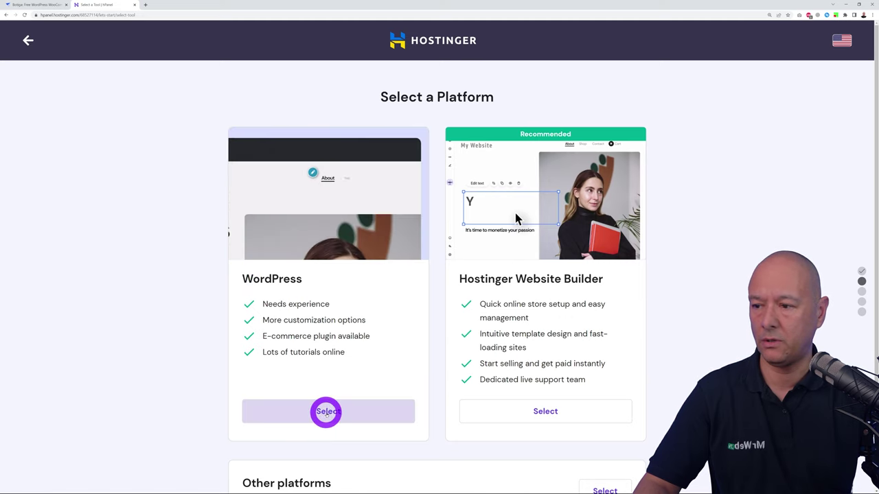
pyautogui.click(328, 412)
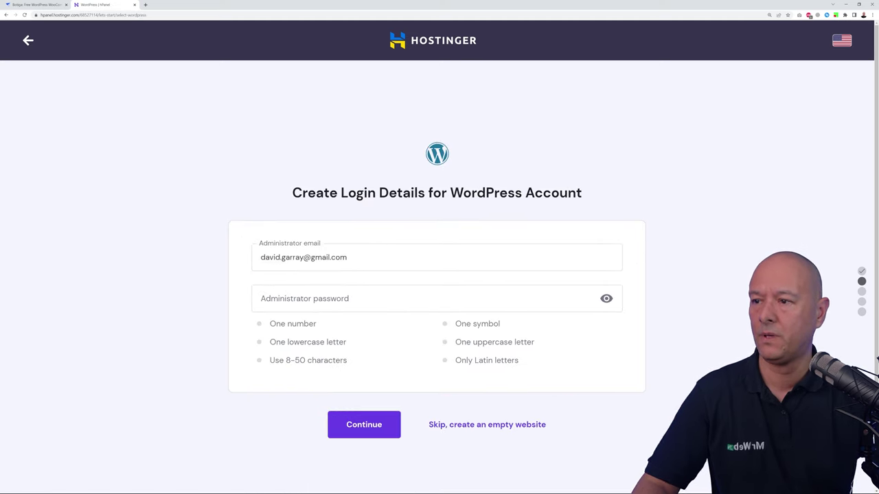
pyautogui.click(380, 263)
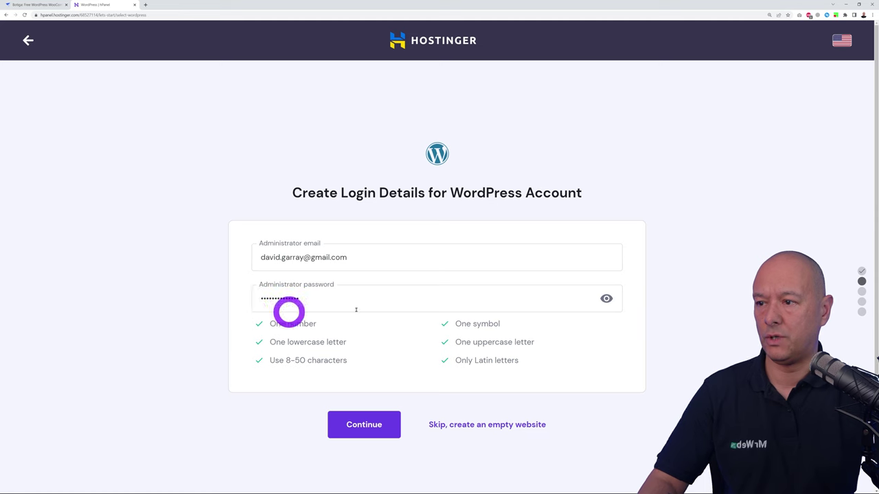
pyautogui.click(350, 424)
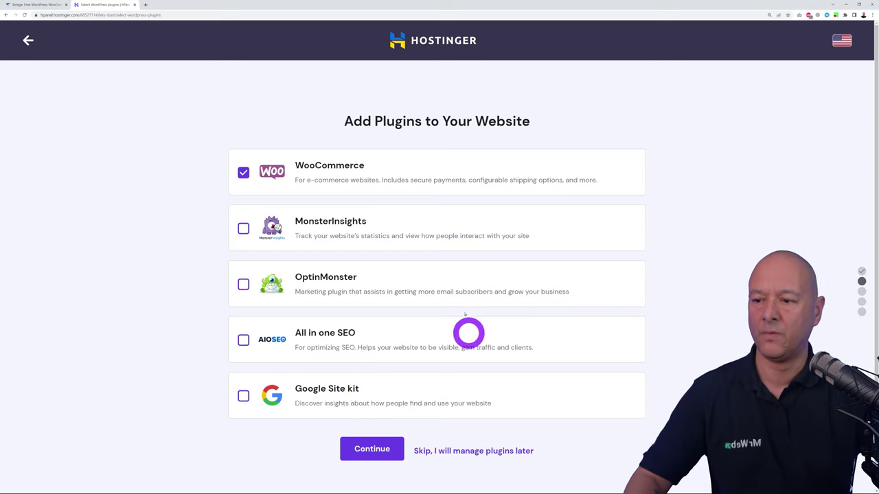
pyautogui.click(372, 449)
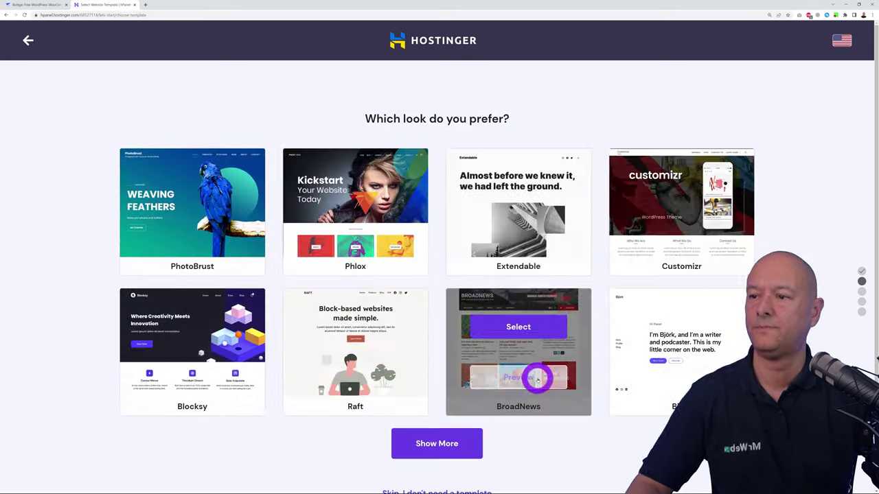
# Skip the template and use the existing ecommercewithmrweb.com domain for the website
pyautogui.scroll(-1, 437, 275)
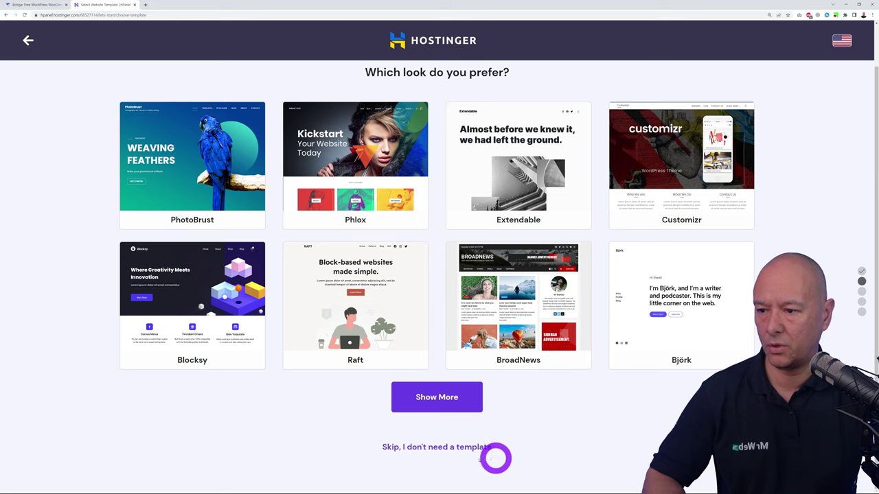
pyautogui.click(430, 447)
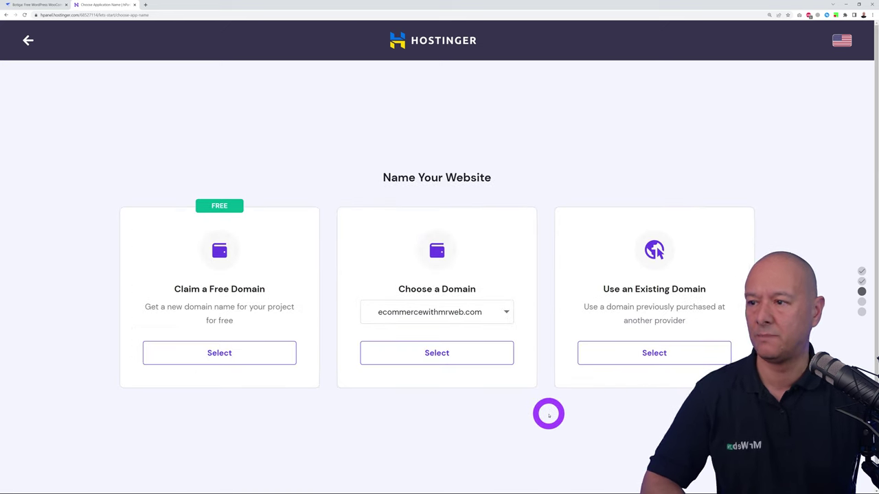
pyautogui.click(504, 310)
pyautogui.click(418, 335)
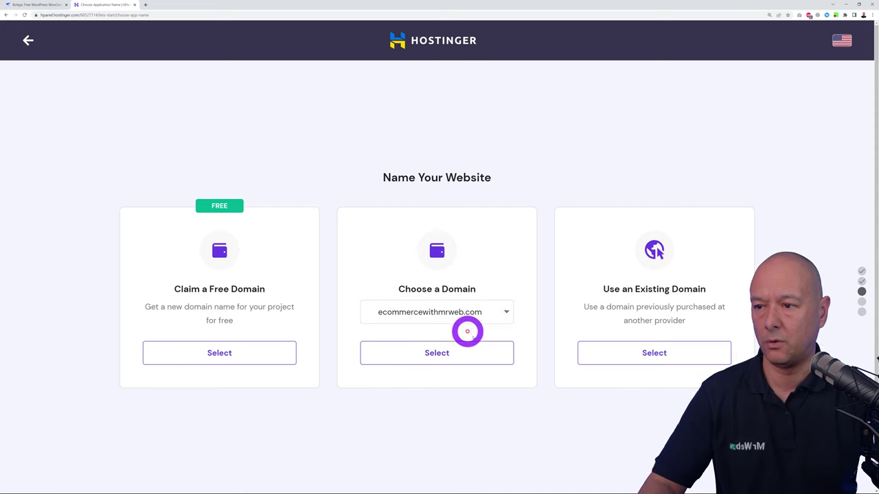
pyautogui.click(506, 311)
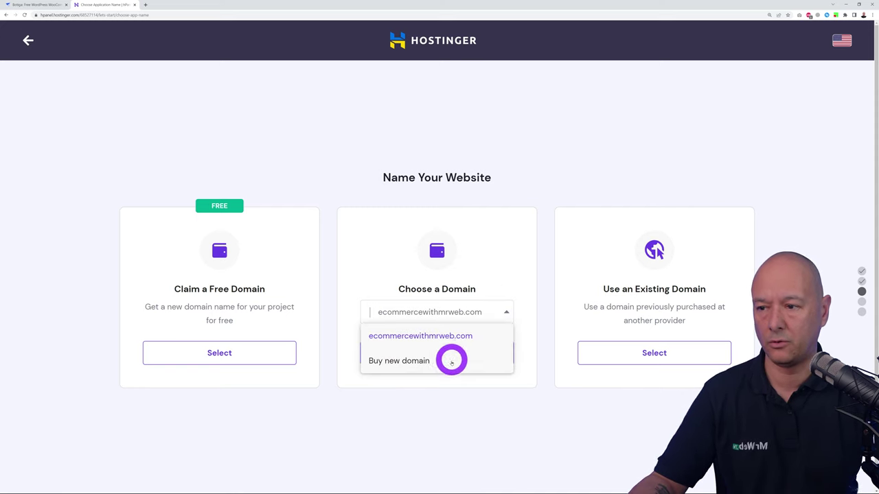
pyautogui.click(465, 336)
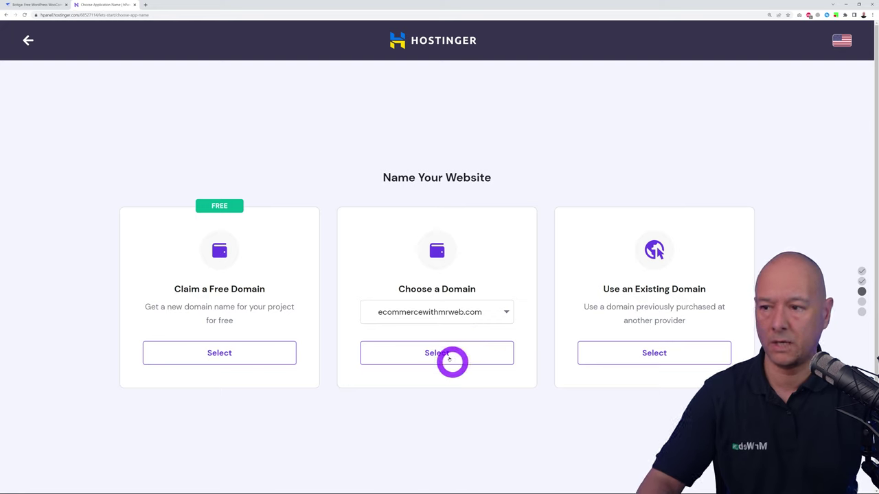
pyautogui.click(445, 357)
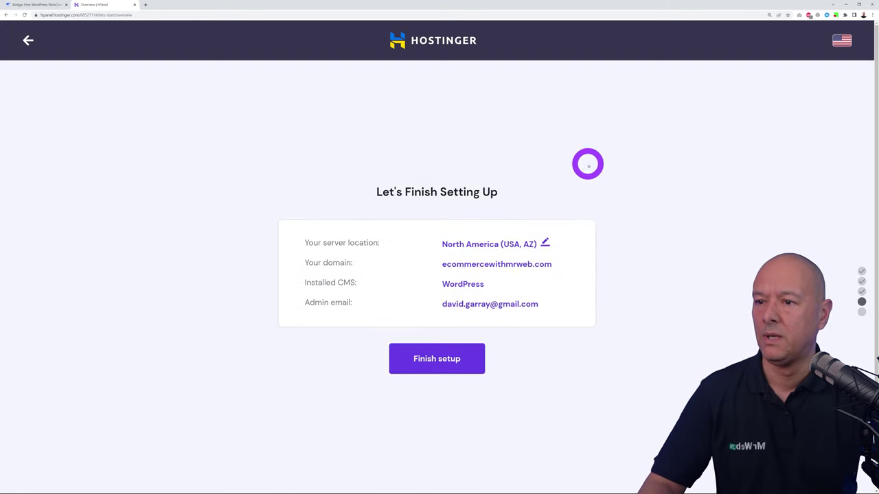
# Change the server location to Europe (United Kingdom) and finish the website setup
pyautogui.click(547, 243)
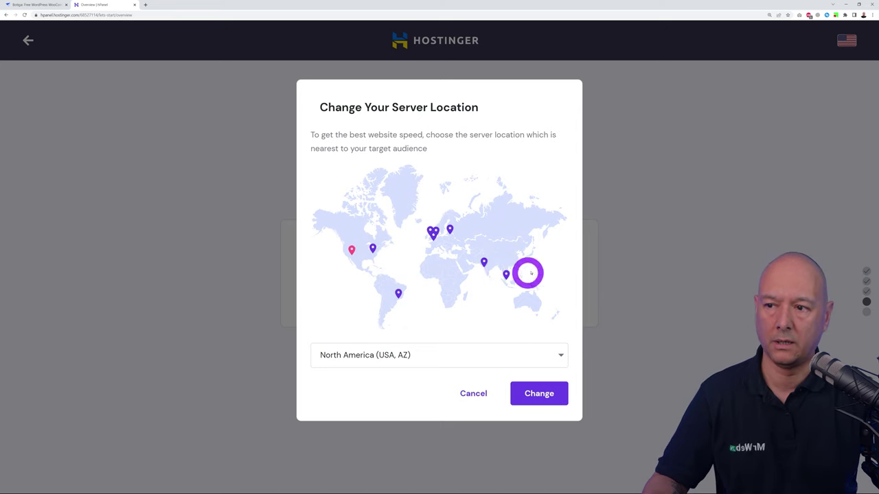
pyautogui.click(558, 350)
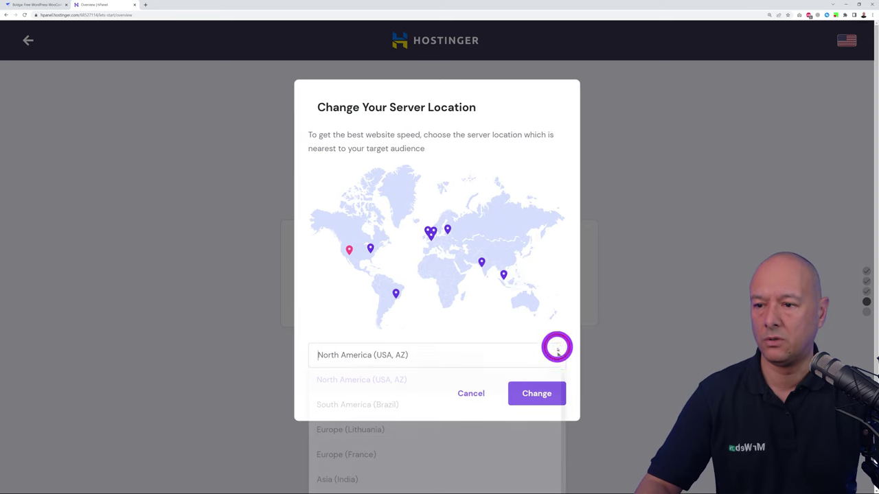
pyautogui.scroll(-3, 535, 408)
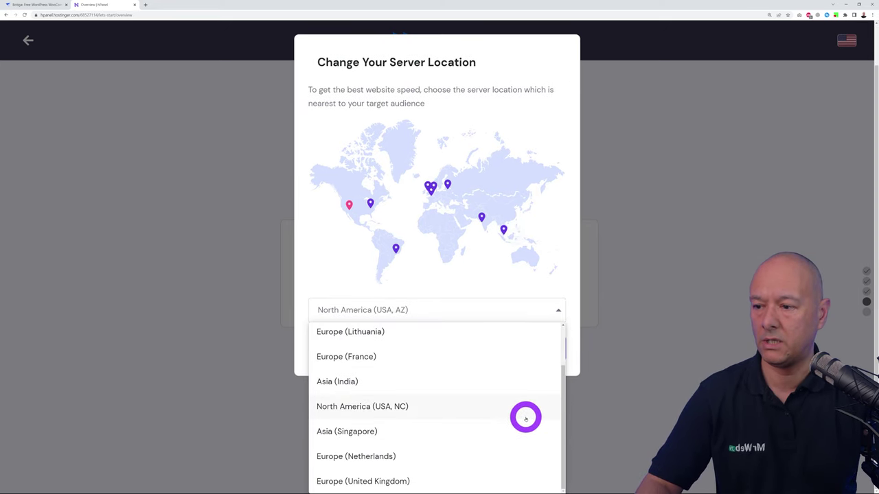
pyautogui.click(386, 481)
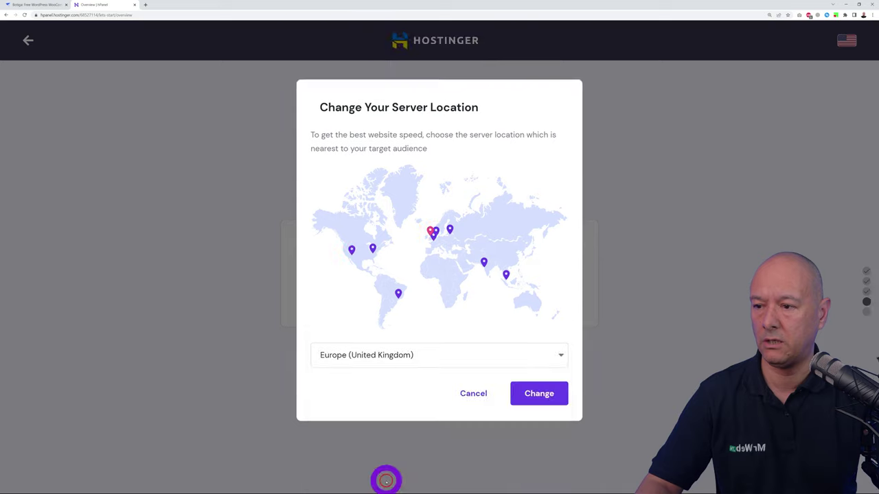
pyautogui.click(530, 394)
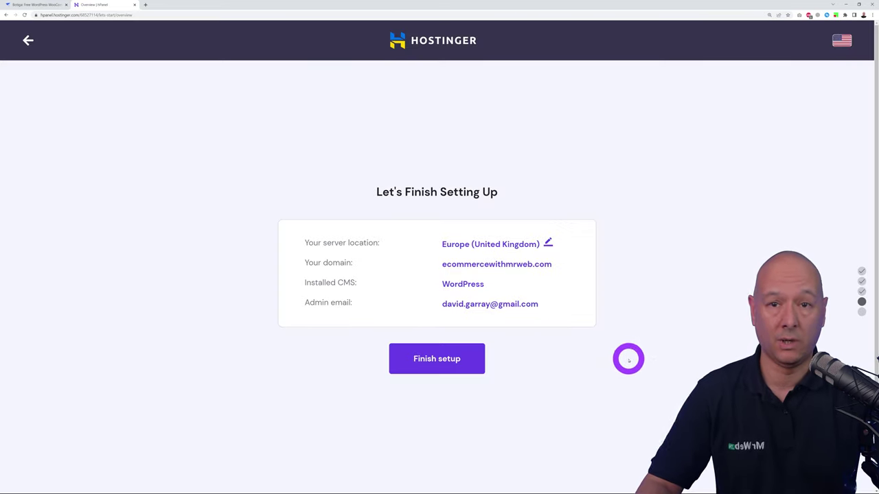
pyautogui.click(448, 360)
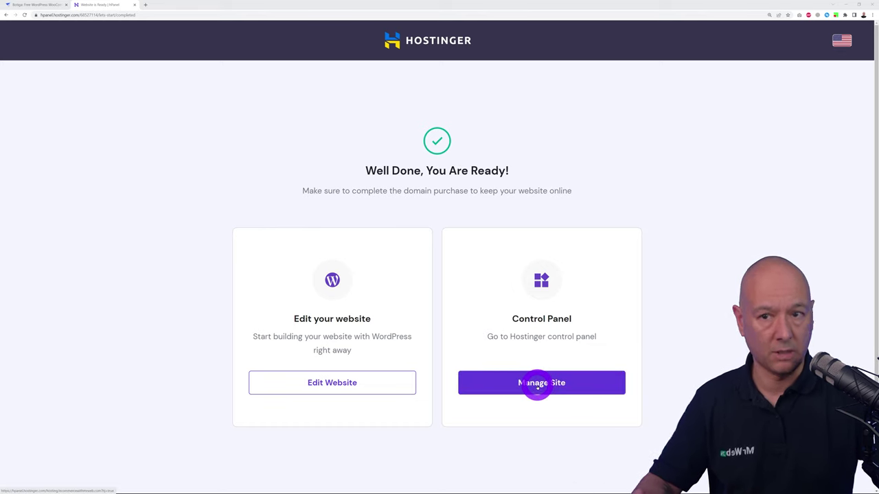
# Go to the email accounts management for ecommercewithmrweb.com from the site dashboard
pyautogui.click(537, 386)
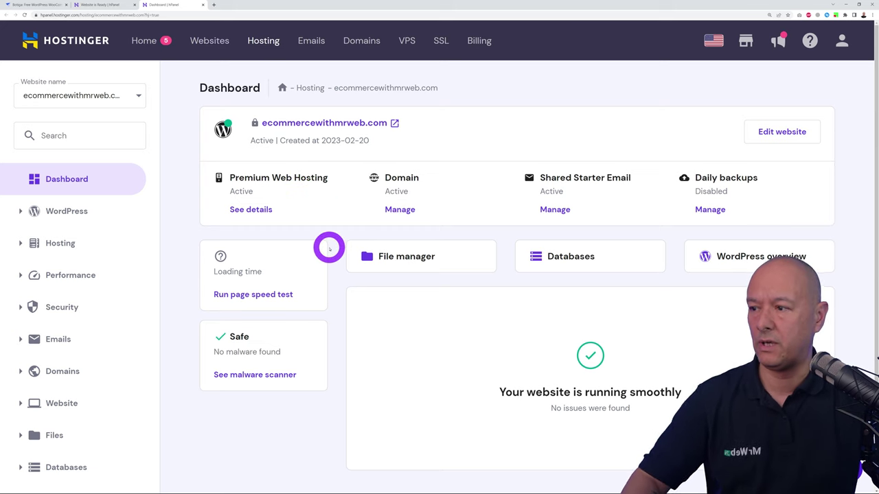
pyautogui.click(58, 347)
pyautogui.click(59, 365)
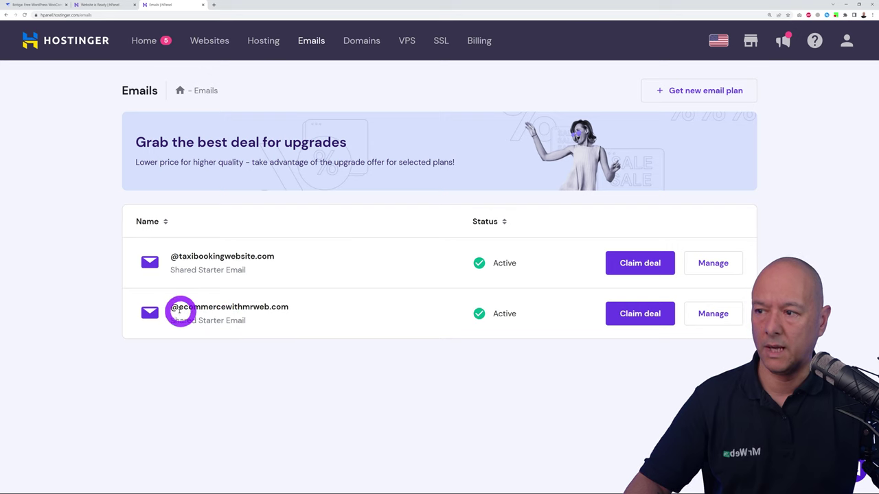
pyautogui.click(711, 315)
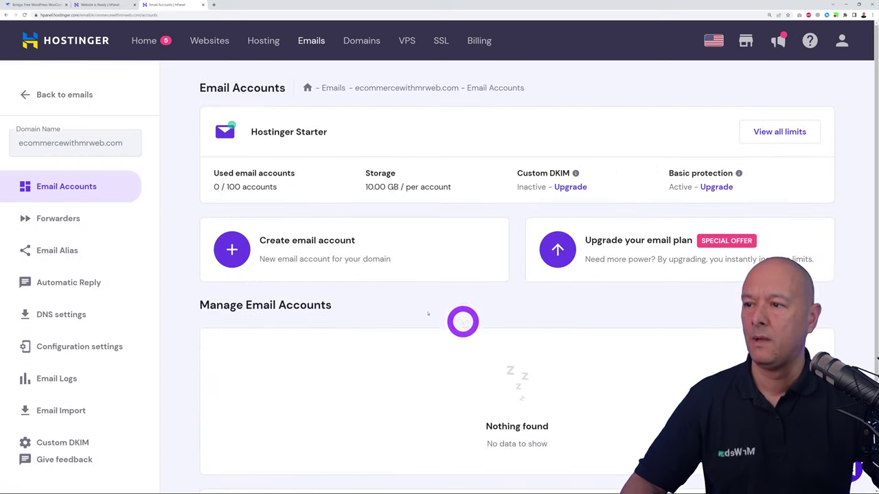
# Create the 'info' email account with a password, keep Apple Mail, and complete setup
pyautogui.click(232, 251)
pyautogui.click(361, 210)
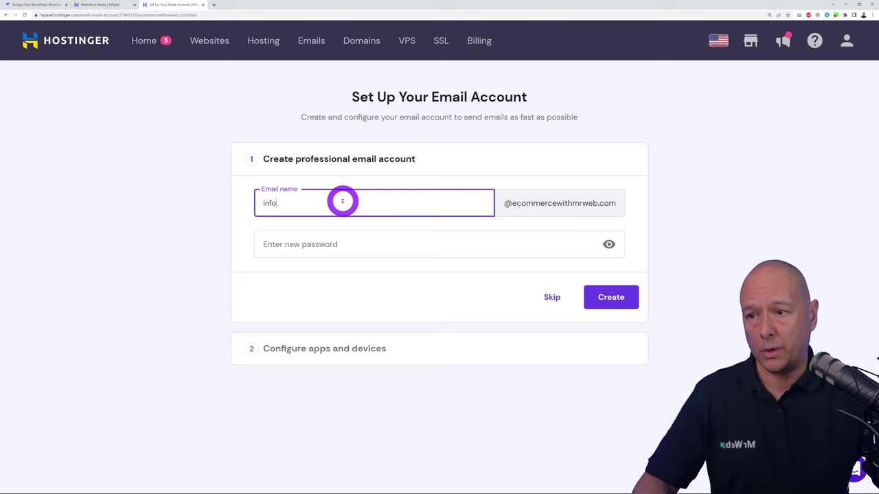
pyautogui.click(349, 241)
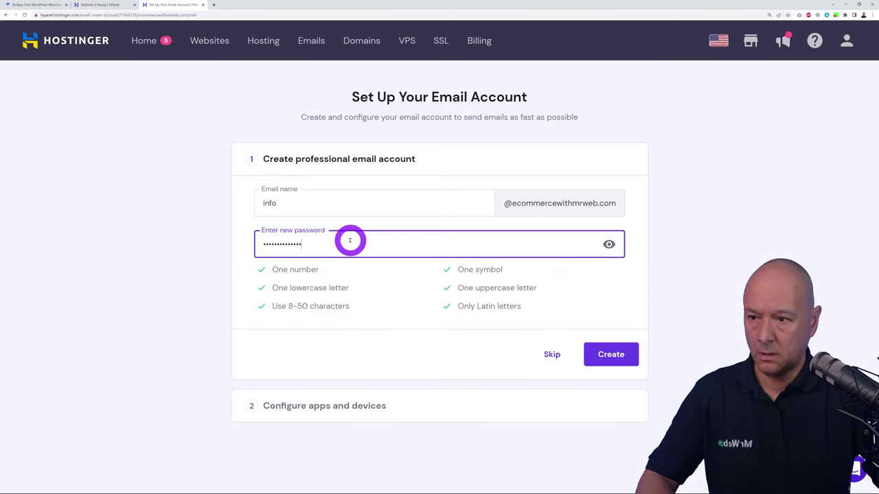
pyautogui.click(628, 360)
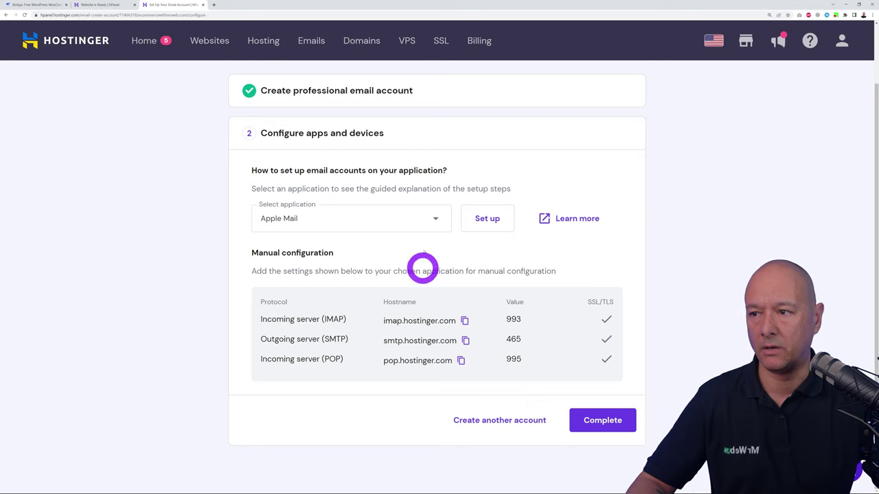
pyautogui.click(427, 219)
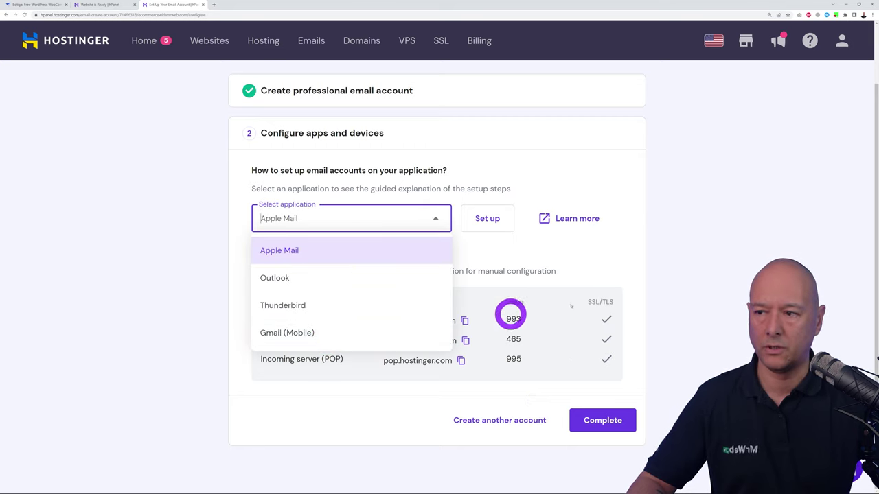
pyautogui.click(683, 296)
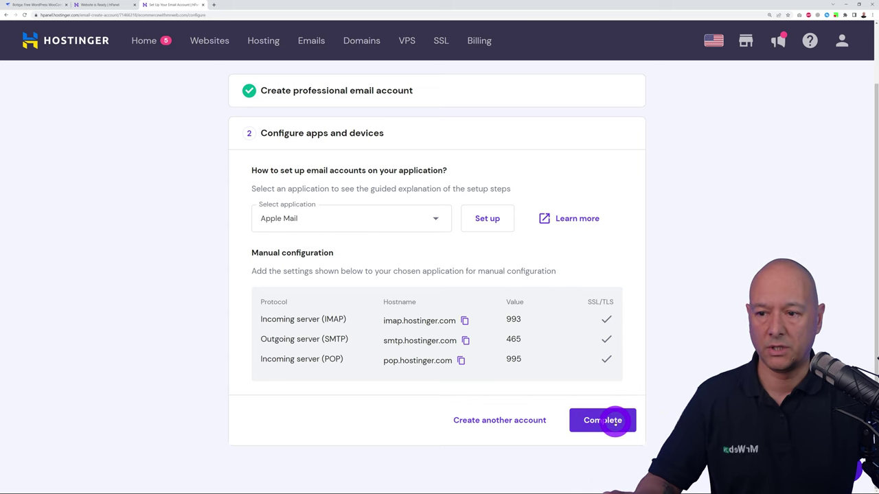
pyautogui.click(615, 422)
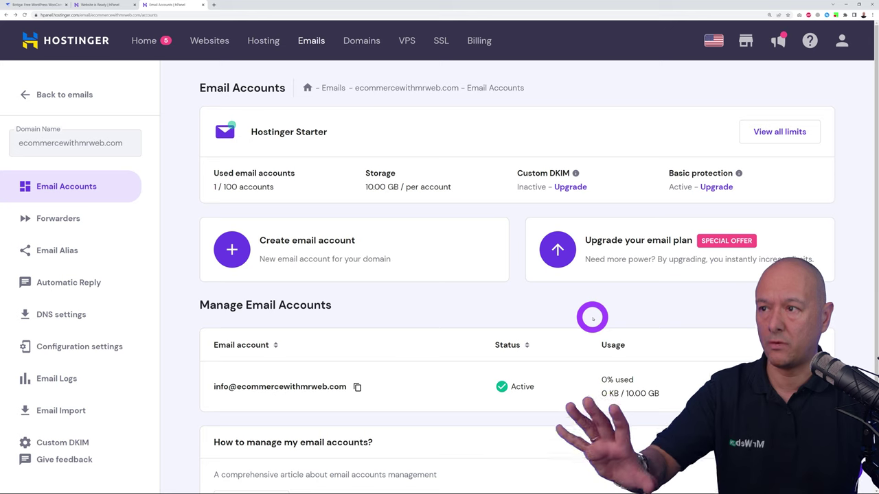
# Open ecommercewithmrweb.com for editing from the Websites list to reach WordPress admin
pyautogui.click(221, 45)
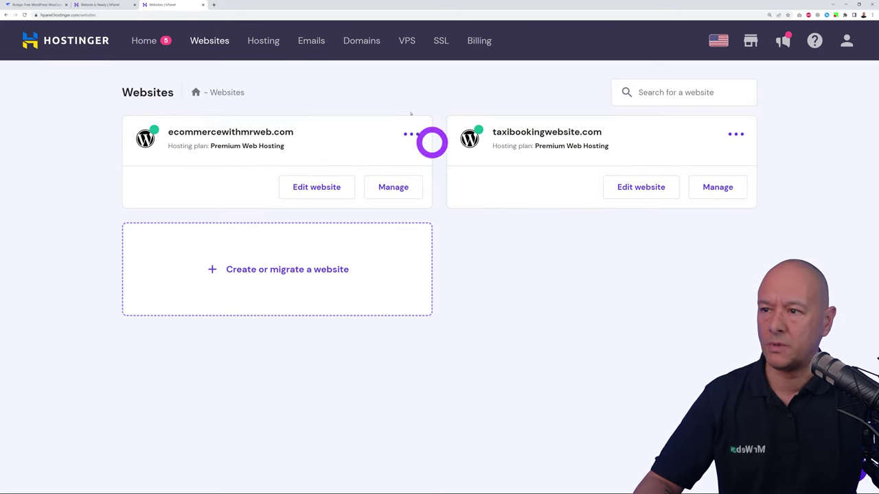
pyautogui.click(314, 188)
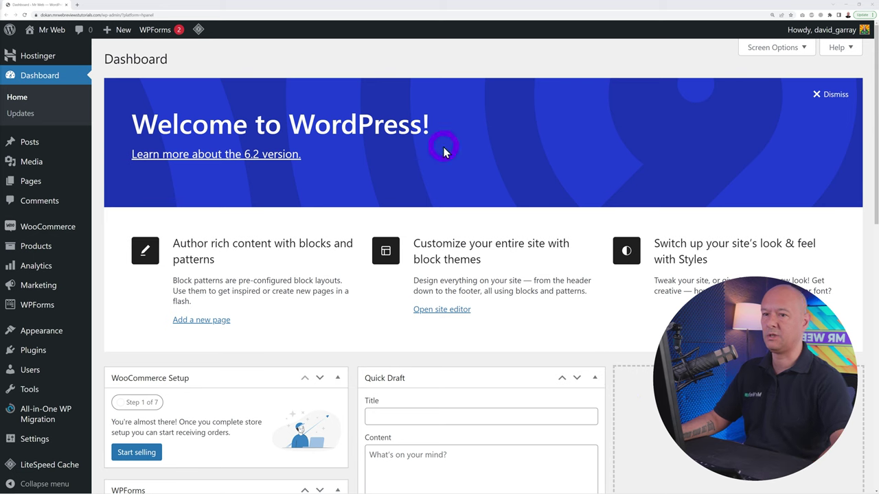
# Dismiss the welcome banner and bulk-deactivate all installed plugins
pyautogui.click(830, 95)
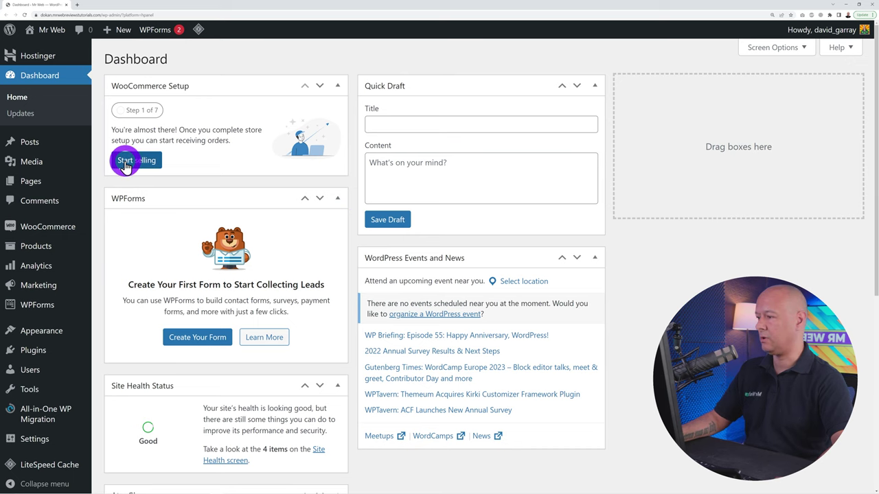
pyautogui.moveTo(34, 358)
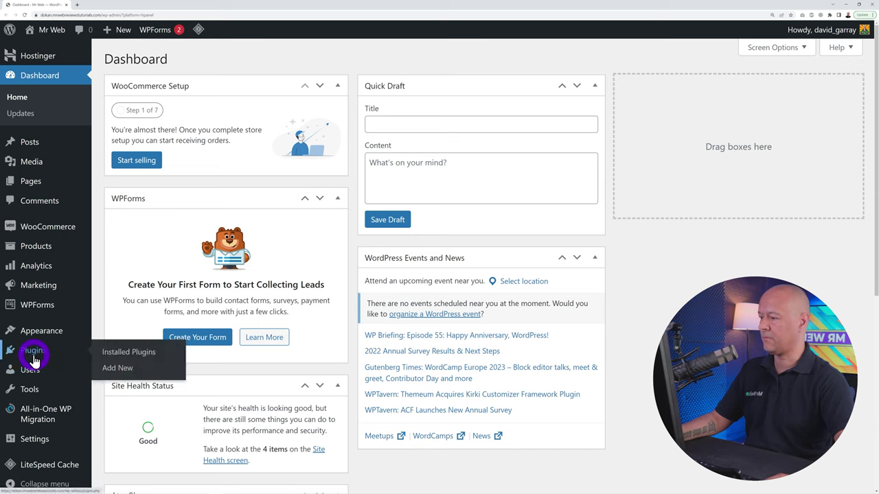
pyautogui.click(108, 353)
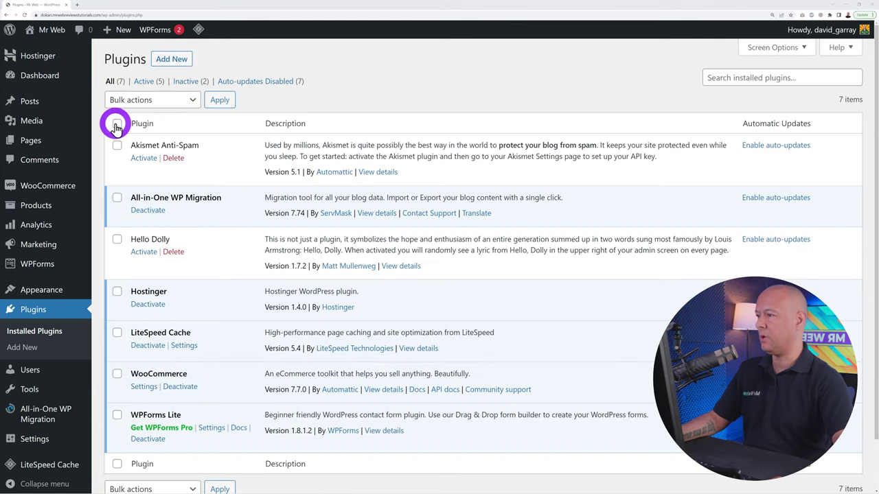
pyautogui.click(117, 123)
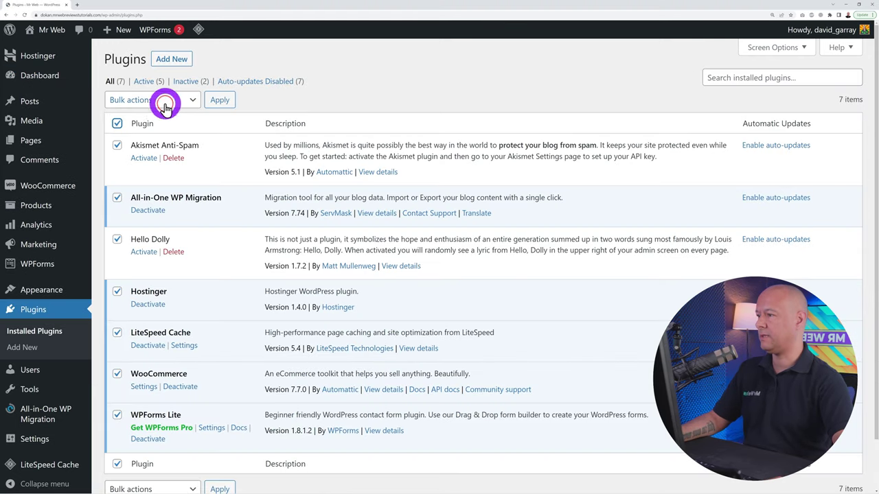
pyautogui.click(164, 106)
pyautogui.click(164, 134)
pyautogui.click(219, 100)
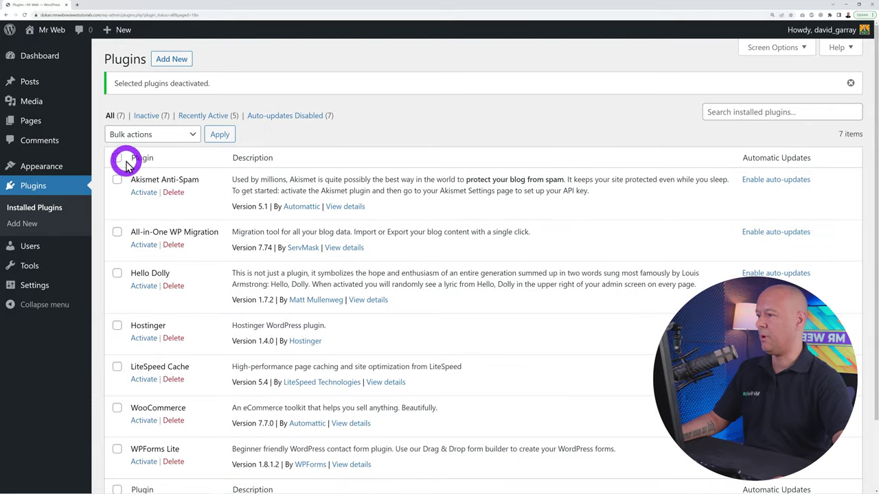
# Bulk-delete every plugin except LiteSpeed Cache and confirm the deletion
pyautogui.click(117, 157)
pyautogui.scroll(-1, 165, 185)
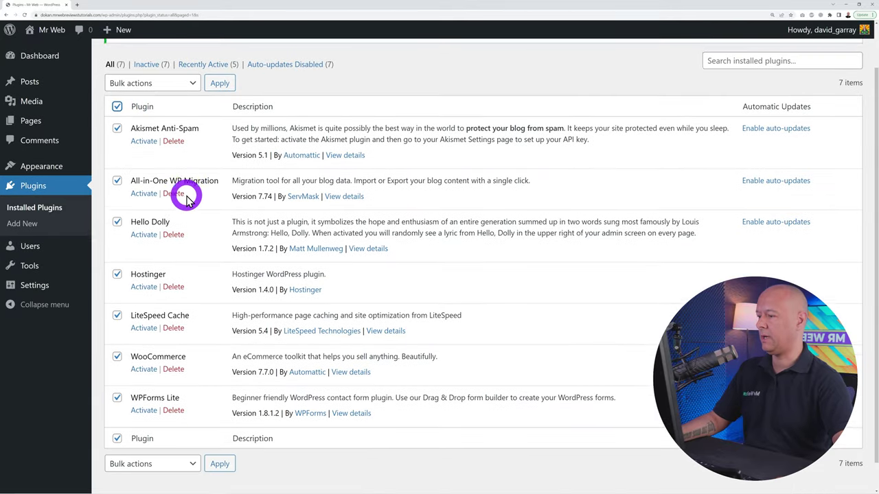
pyautogui.scroll(-1, 186, 199)
pyautogui.click(122, 310)
pyautogui.click(118, 311)
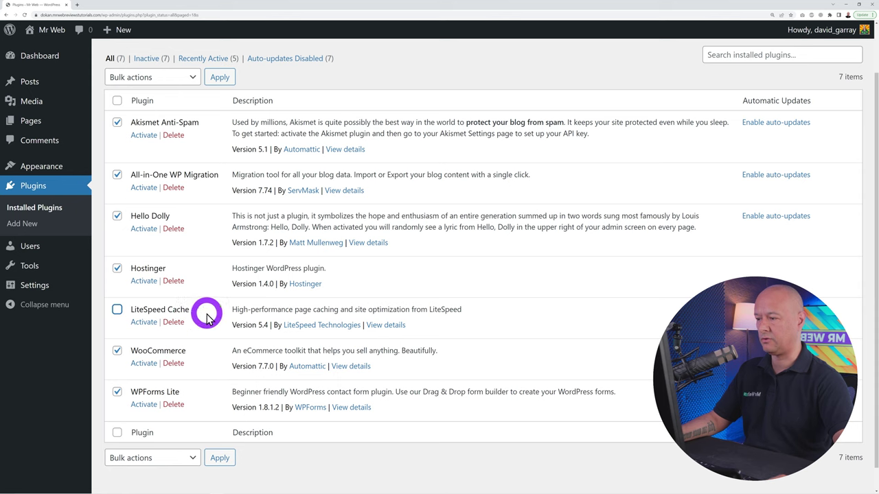
pyautogui.scroll(1, 203, 323)
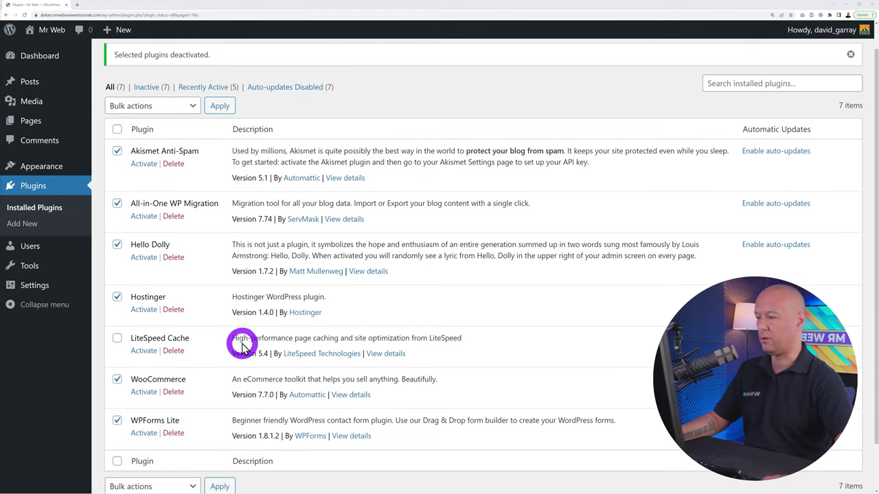
pyautogui.click(173, 105)
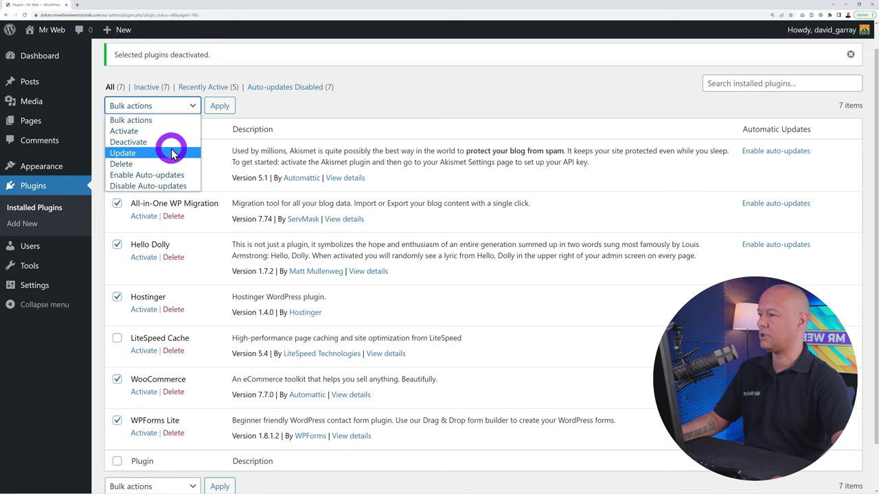
pyautogui.press('Escape')
pyautogui.press('Down')
pyautogui.press('Down')
pyautogui.press('Down')
pyautogui.press('Down')
pyautogui.click(220, 106)
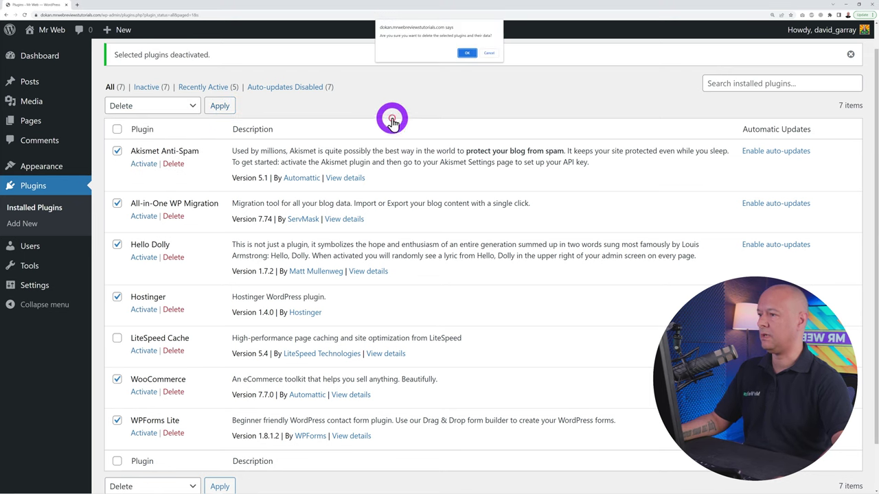
pyautogui.click(466, 53)
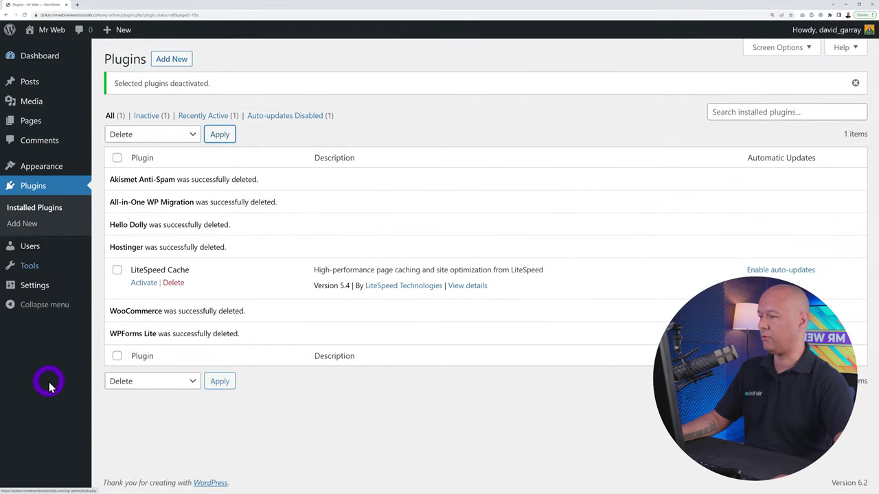
# View the live site's front page in a new tab, then return to the admin Dashboard
pyautogui.click(52, 59)
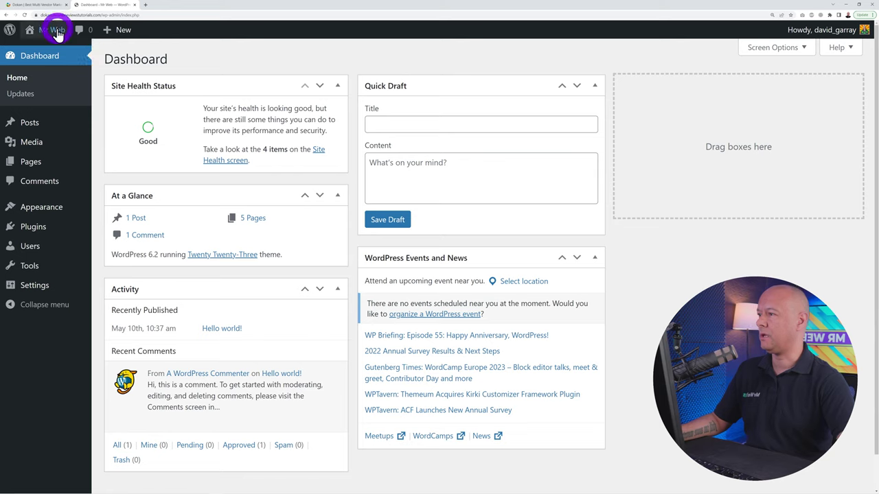
pyautogui.keyDown('ctrl'); pyautogui.click(42, 51); pyautogui.keyUp('ctrl')
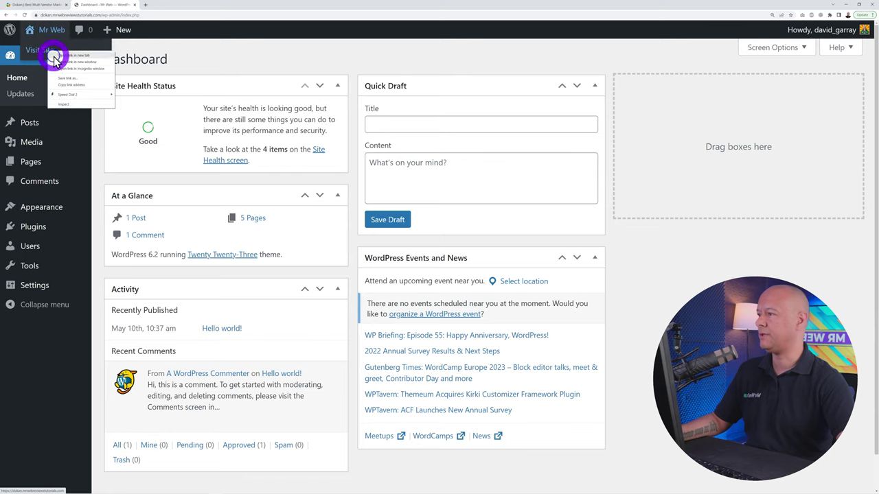
pyautogui.click(157, 5)
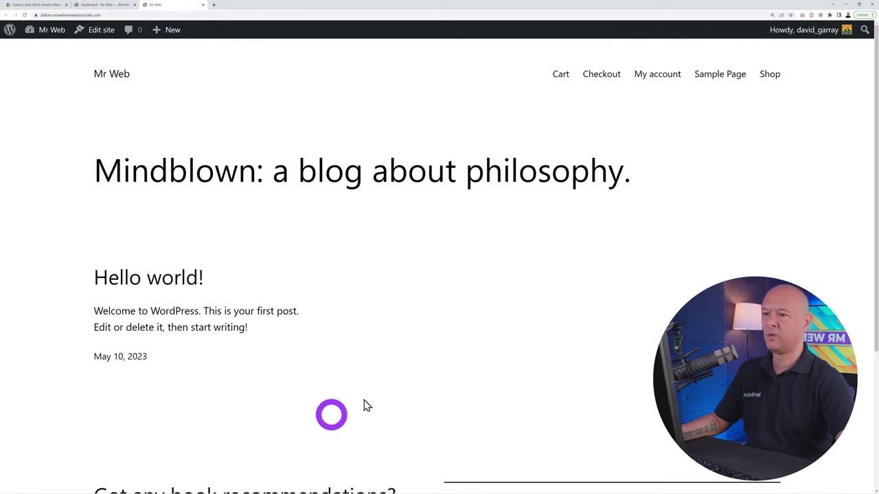
pyautogui.scroll(-3, 430, 285)
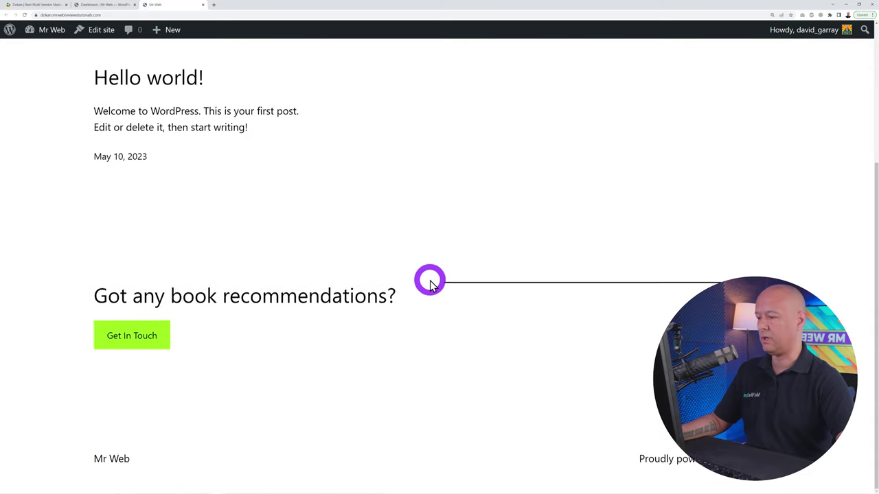
pyautogui.scroll(3, 429, 284)
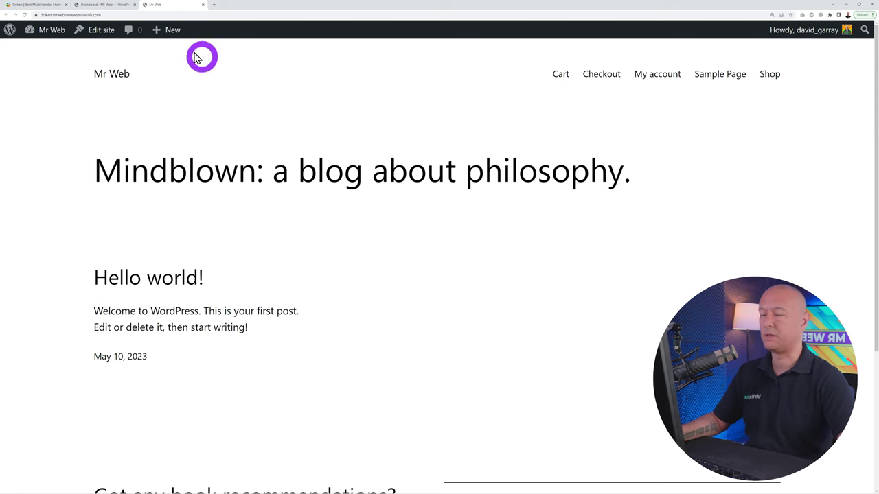
pyautogui.click(107, 6)
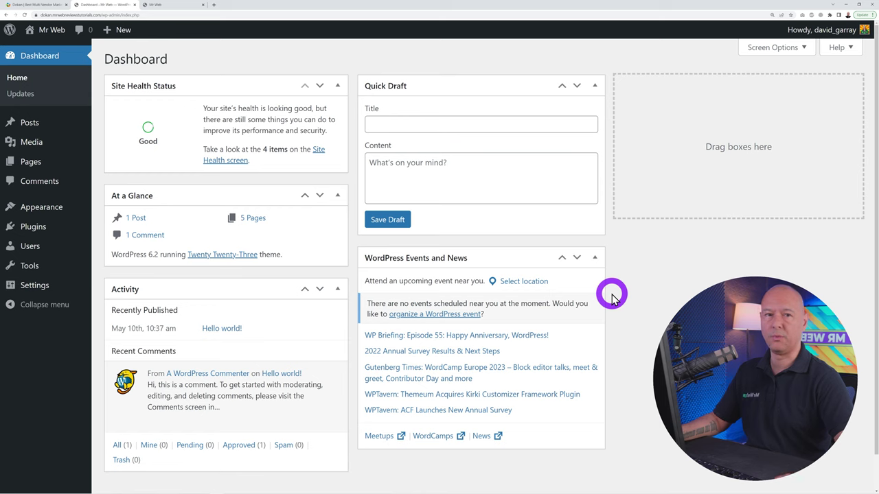
# Compare Dokan's Lifetime and Annual plan prices, ending on Annual (Starter $149, Professional $249, Business $499)
pyautogui.click(31, 5)
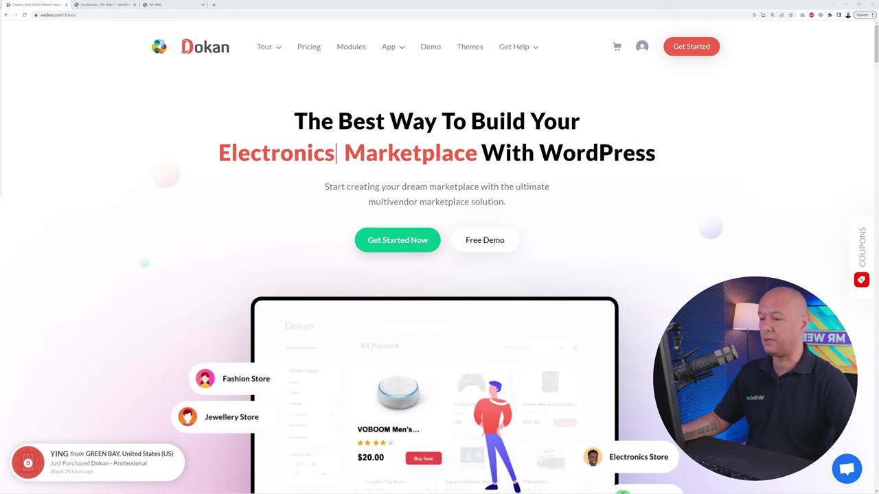
pyautogui.click(311, 49)
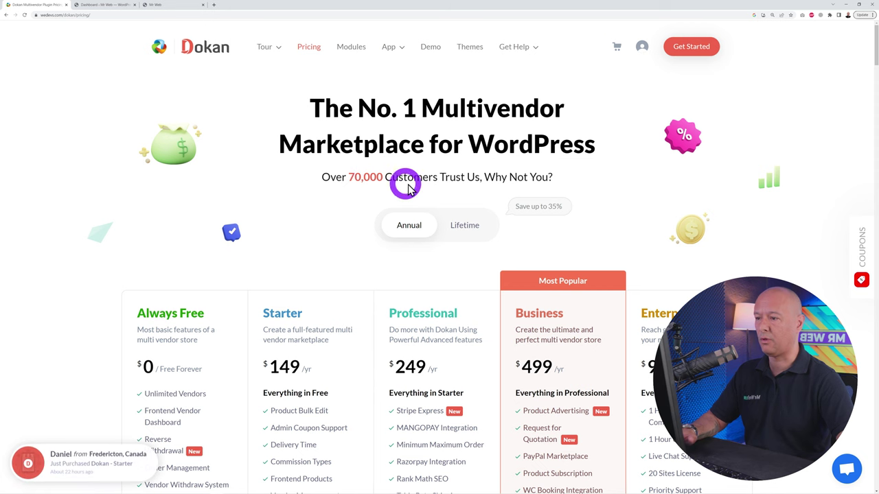
pyautogui.scroll(-3, 786, 234)
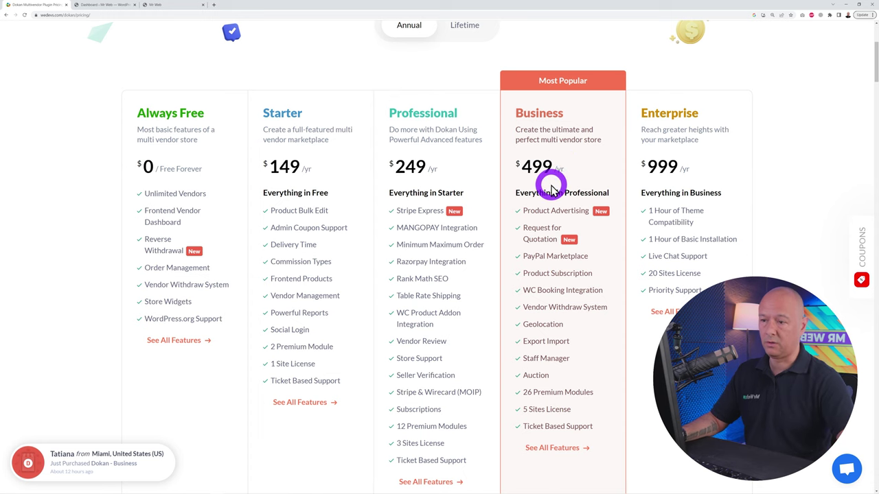
pyautogui.click(464, 25)
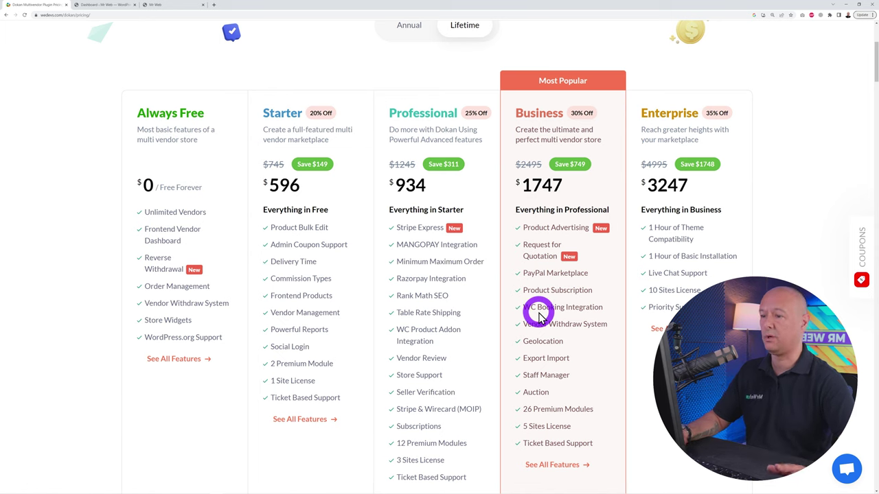
pyautogui.click(414, 31)
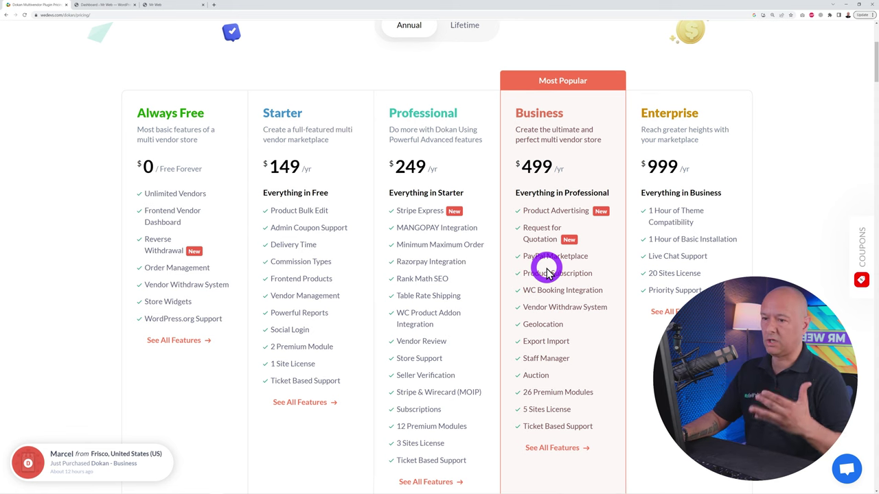
pyautogui.scroll(3, 547, 273)
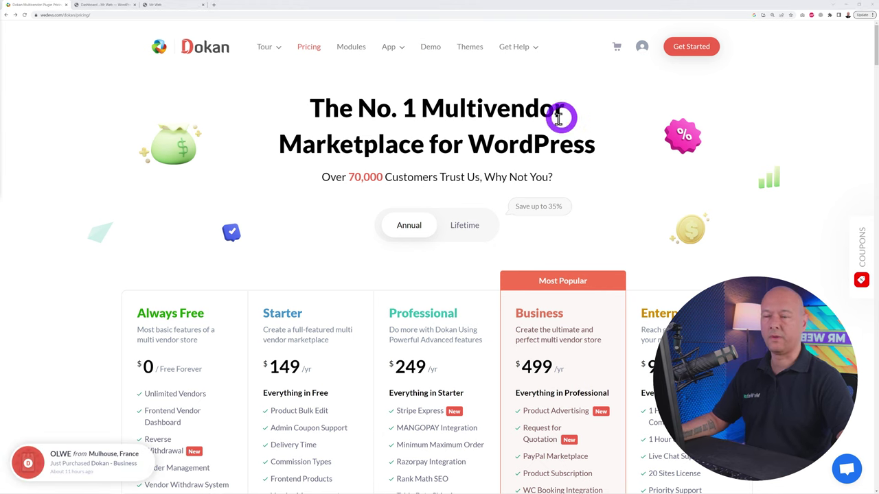
# Download the free Dokani theme zip from Dokan's Themes page, then return to the WordPress Dashboard
pyautogui.click(472, 48)
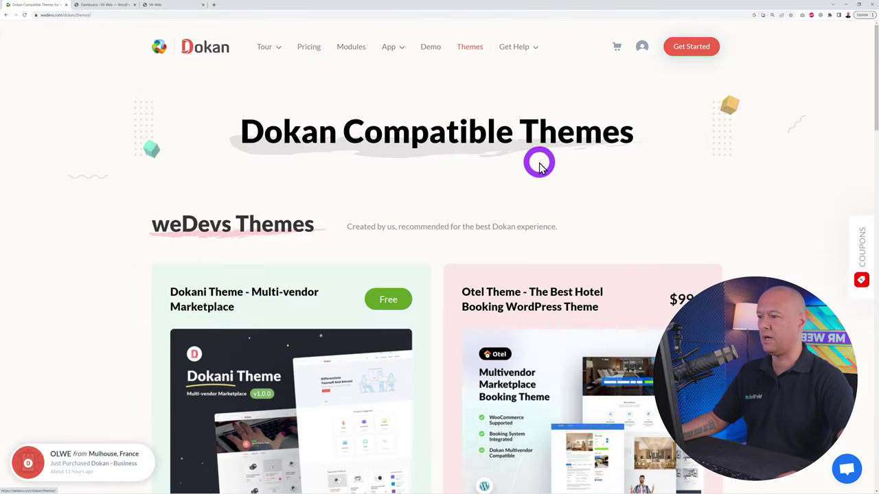
pyautogui.scroll(-2, 543, 176)
pyautogui.scroll(-2, 782, 149)
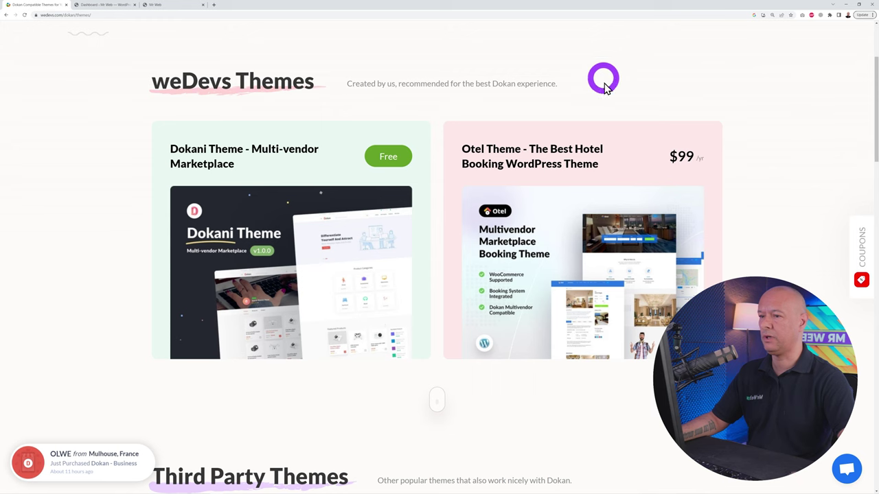
pyautogui.moveTo(696, 126)
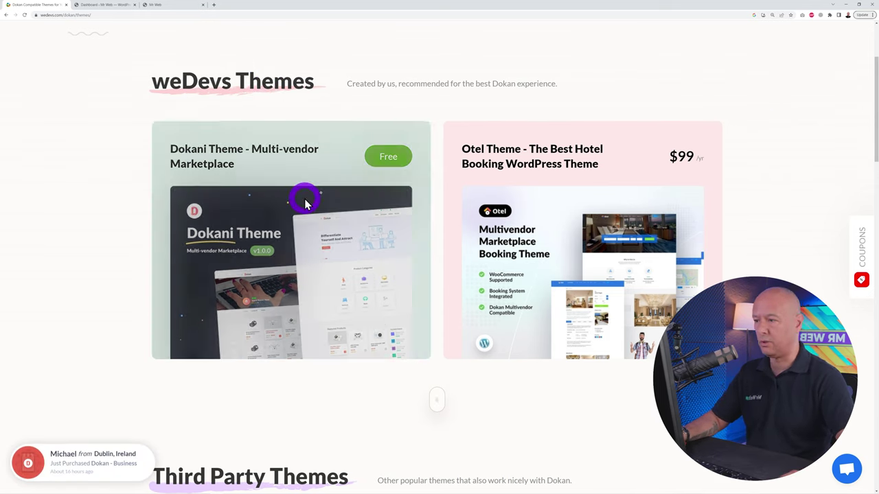
pyautogui.moveTo(300, 224)
pyautogui.click(296, 260)
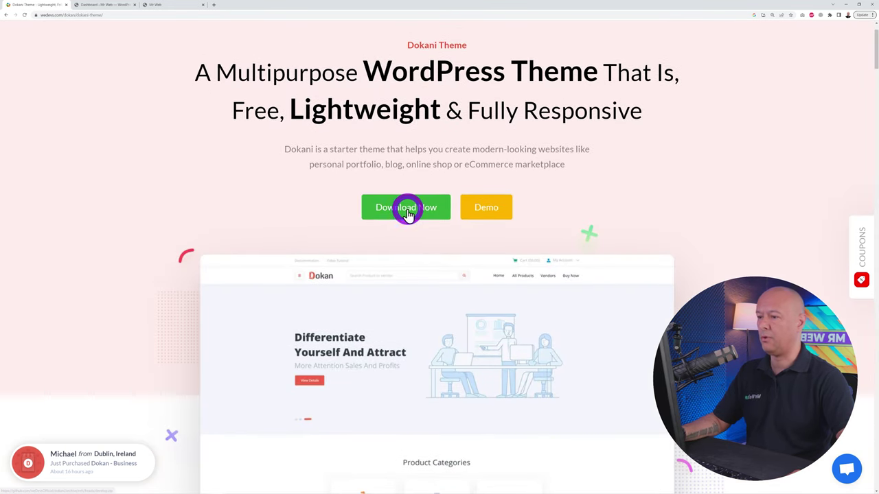
pyautogui.click(404, 210)
pyautogui.press('Return')
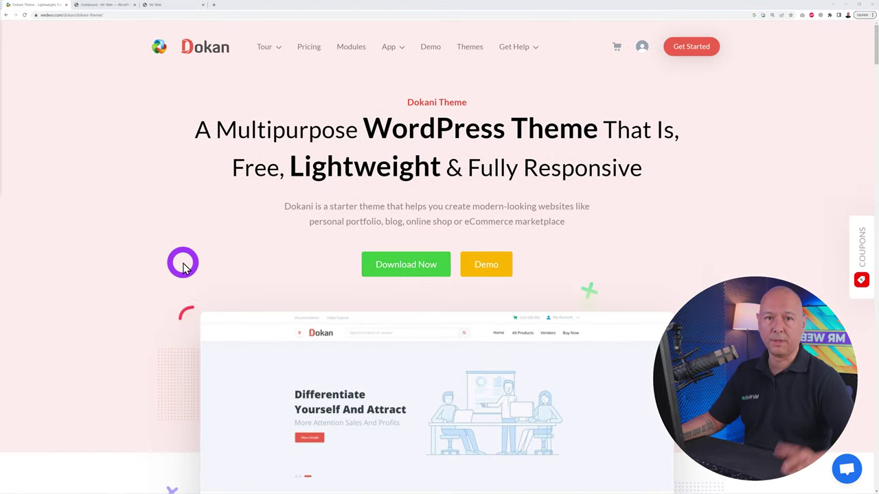
pyautogui.click(102, 4)
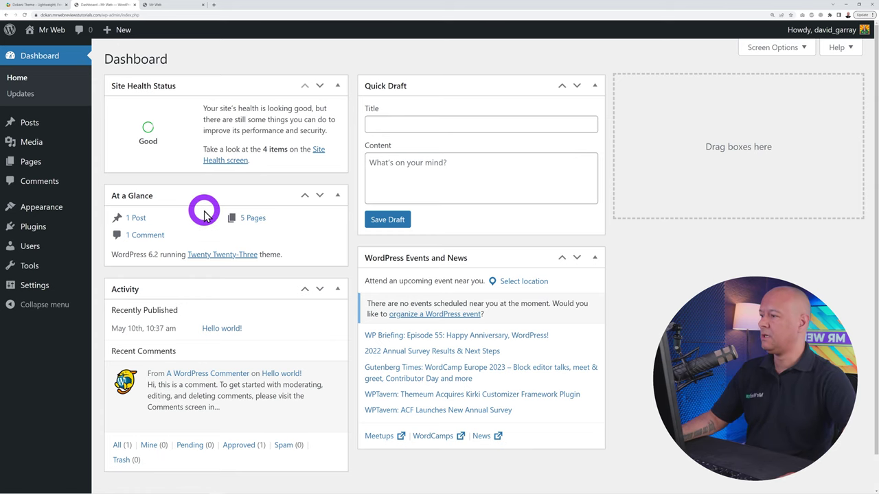
# Upload dokani-develop.zip as a new theme, install it, and activate the Dokani theme
pyautogui.moveTo(41, 216)
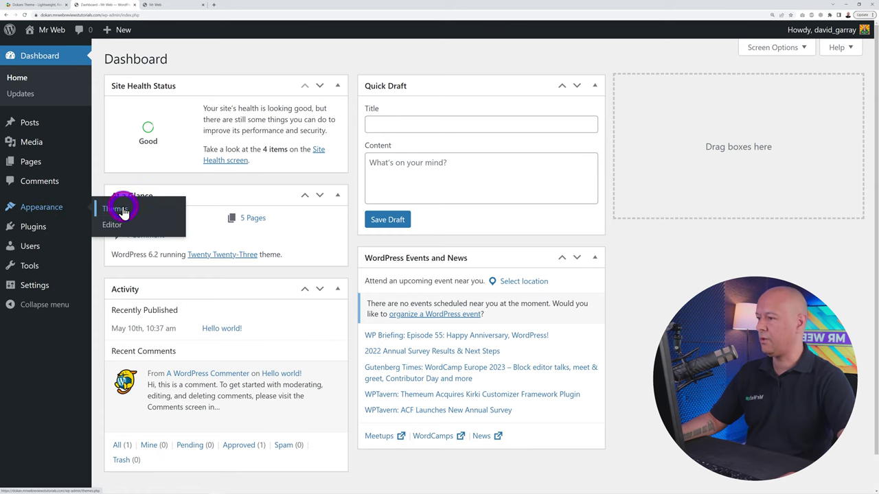
pyautogui.click(124, 211)
pyautogui.click(210, 61)
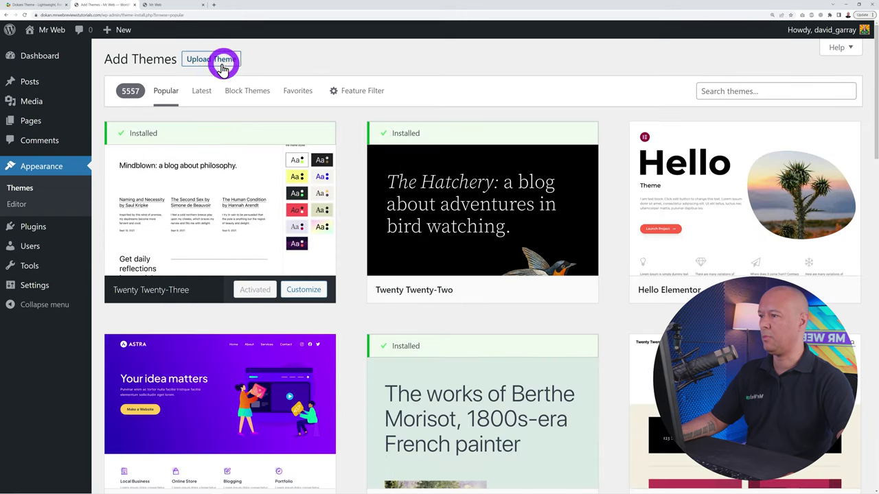
pyautogui.click(219, 62)
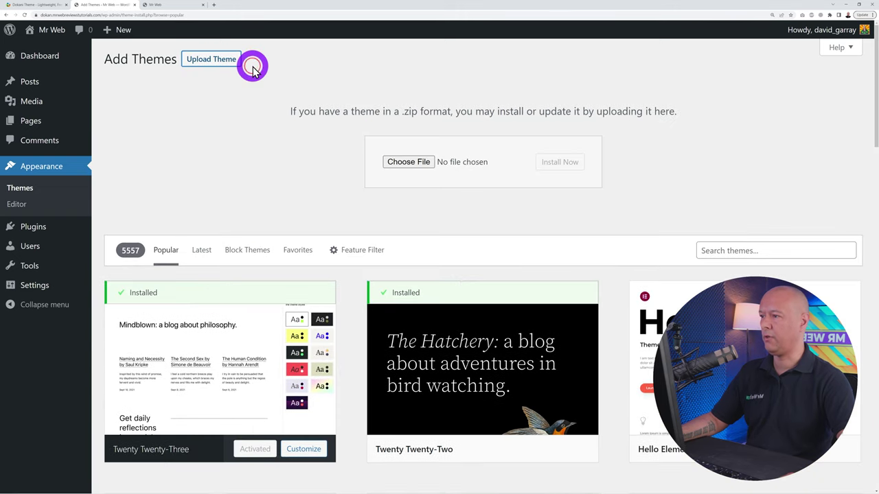
pyautogui.click(399, 163)
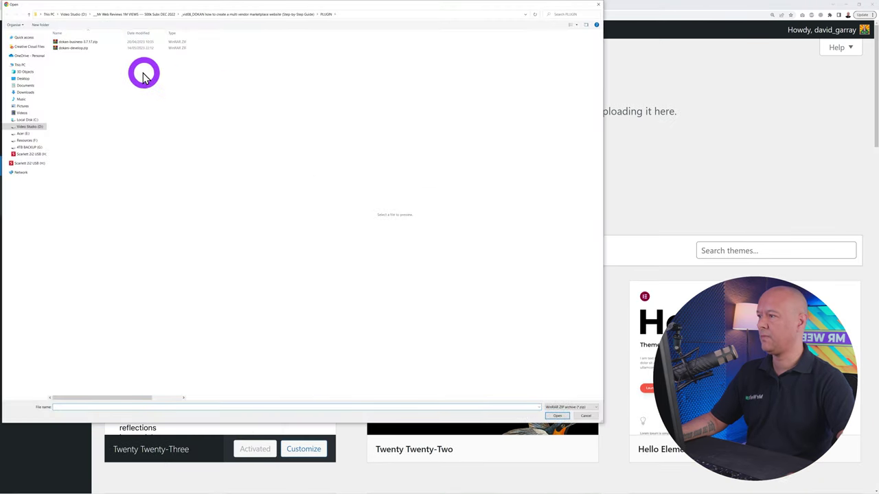
pyautogui.click(73, 48)
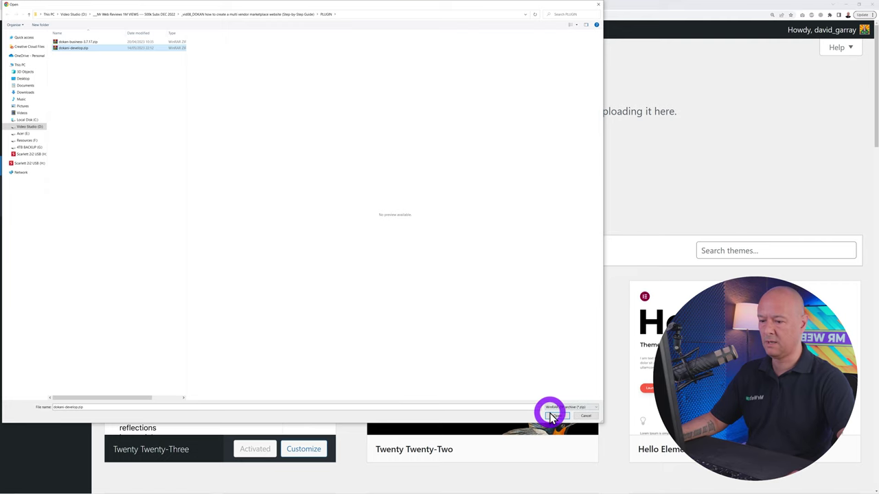
pyautogui.click(554, 416)
pyautogui.click(551, 163)
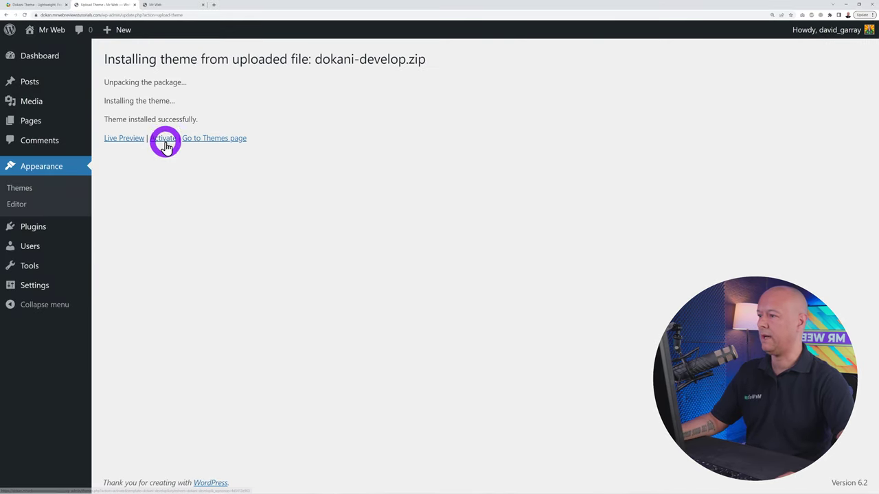
pyautogui.click(163, 140)
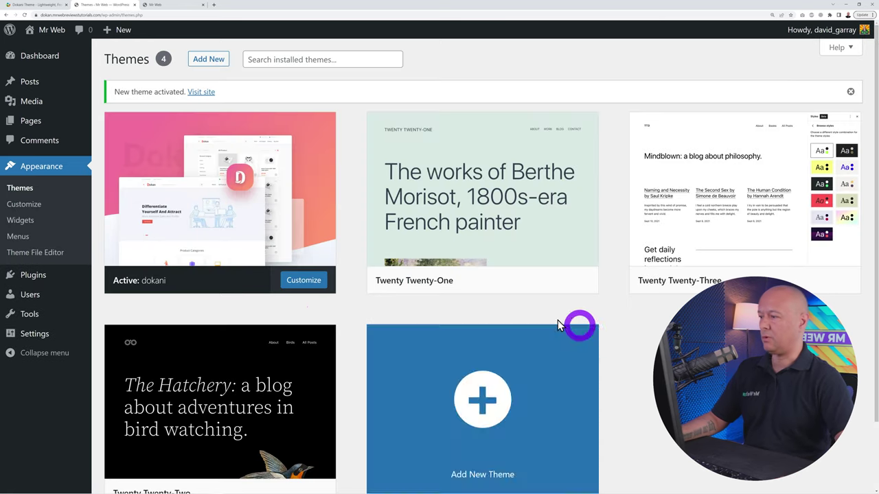
pyautogui.moveTo(80, 281)
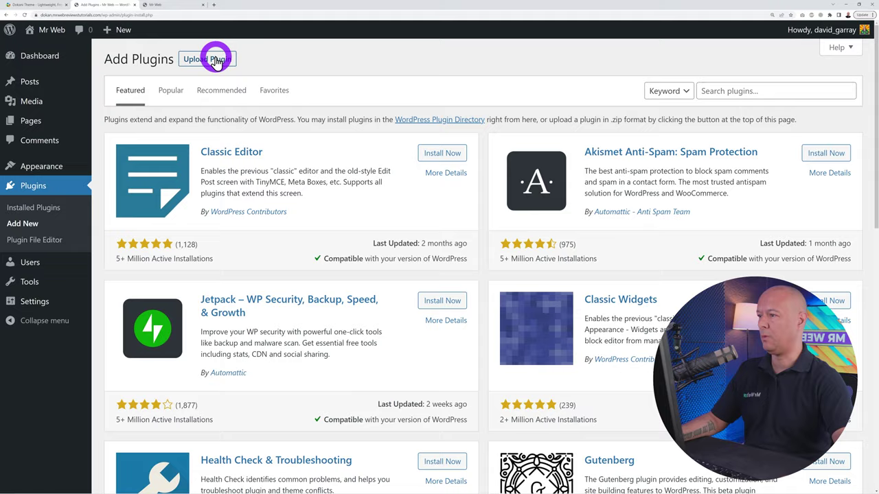
# Upload and activate Dokan Pro from dokan-business-3.7.17.zip, then install the Dokan core plugin
pyautogui.click(208, 59)
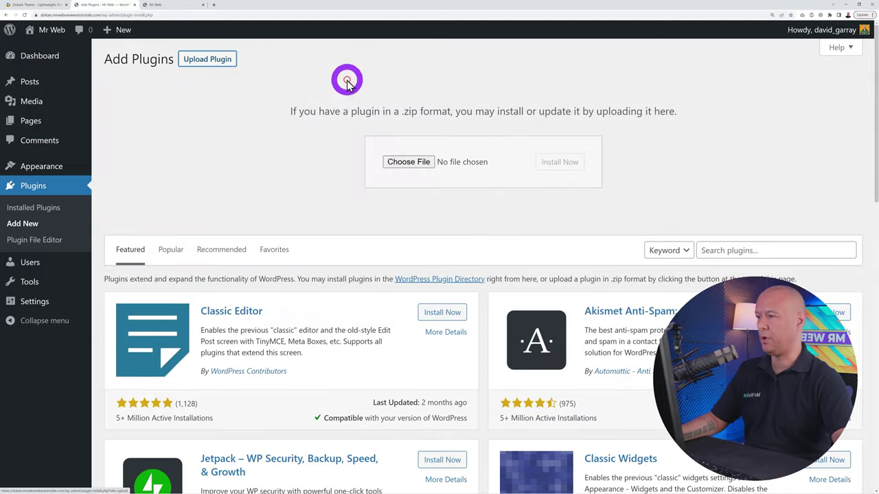
pyautogui.click(392, 162)
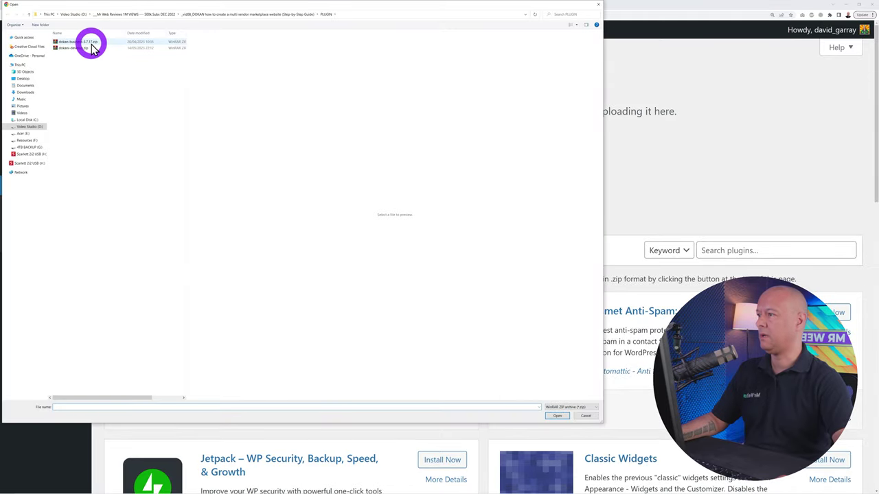
pyautogui.click(59, 42)
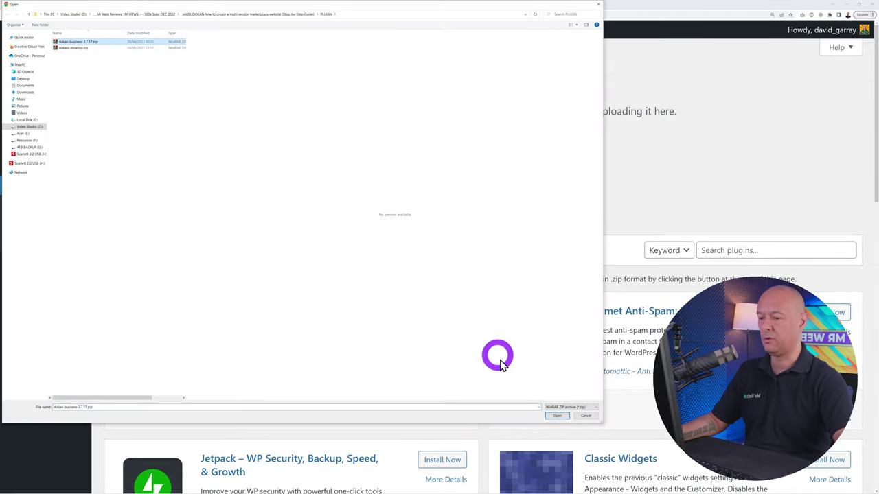
pyautogui.click(551, 416)
pyautogui.click(560, 163)
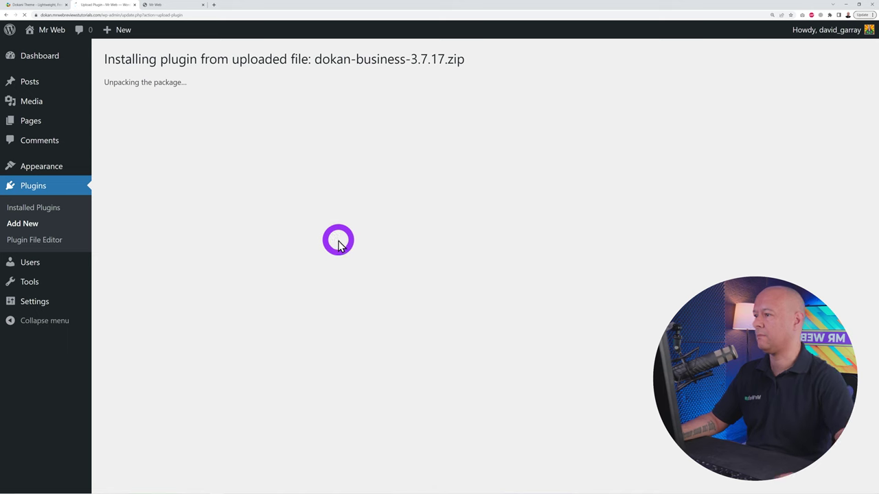
pyautogui.click(140, 146)
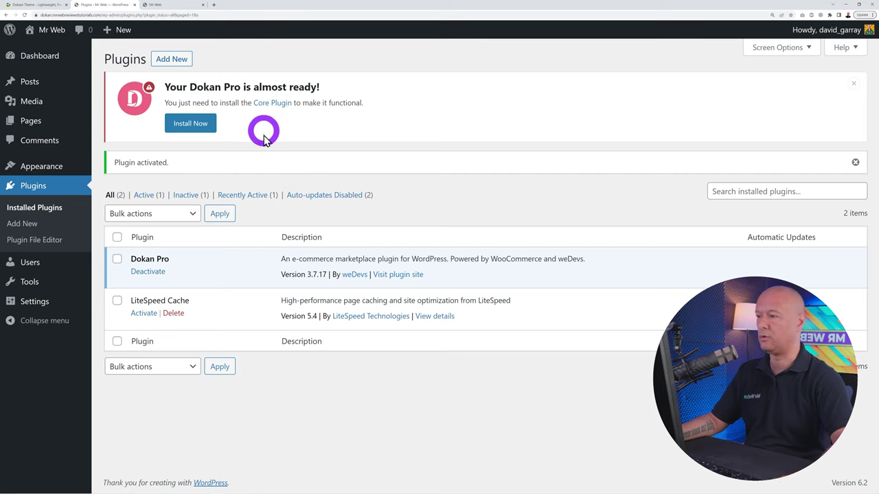
pyautogui.click(192, 127)
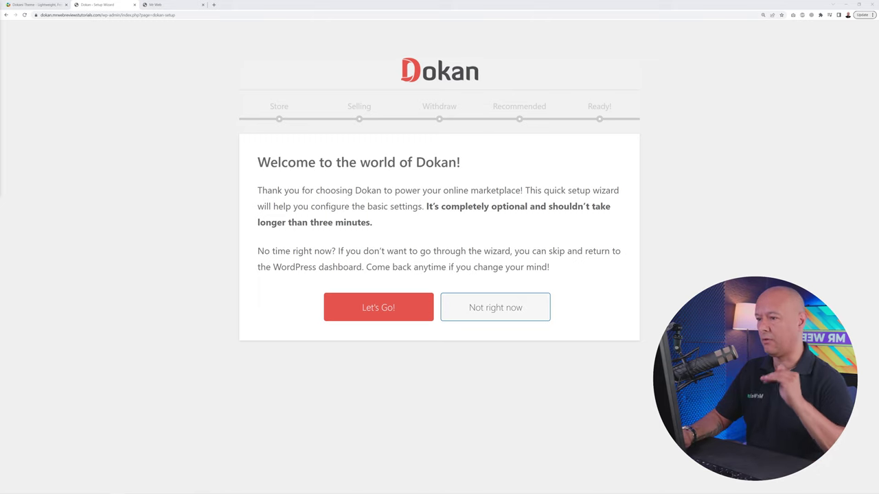
# Skip the Dokan wizard and activate the Dokan Pro license by pasting the license key
pyautogui.click(480, 311)
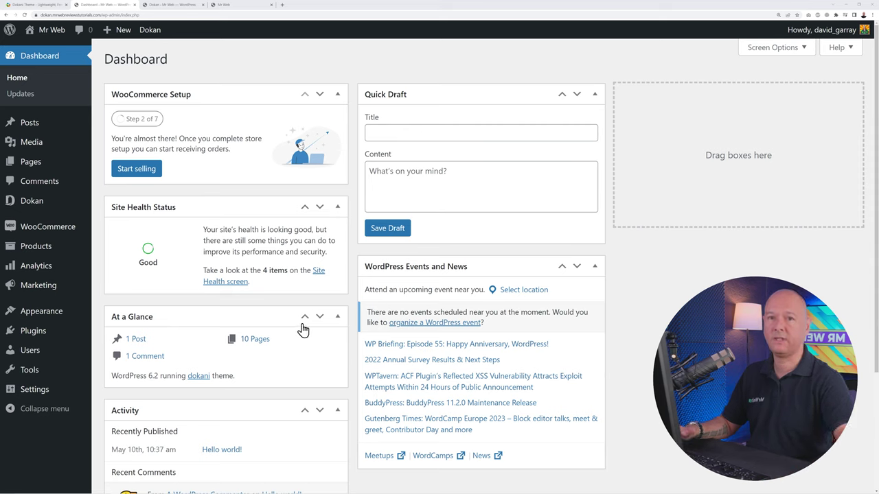
pyautogui.moveTo(31, 206)
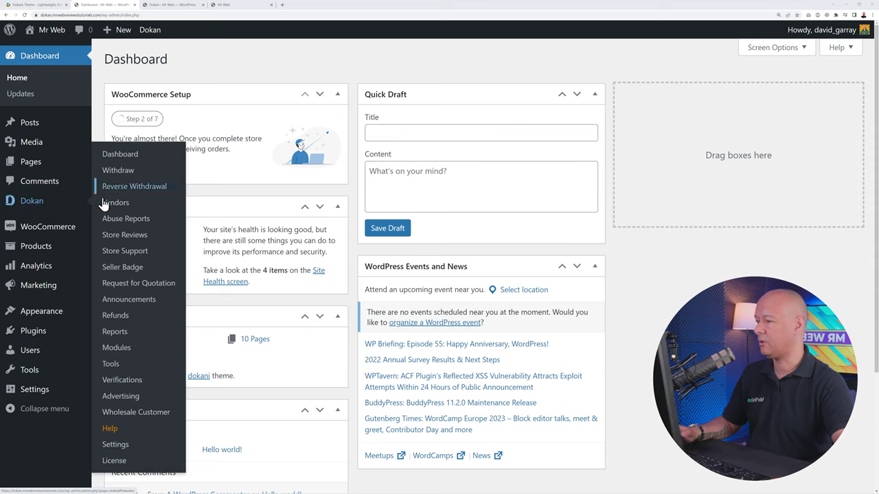
pyautogui.click(115, 461)
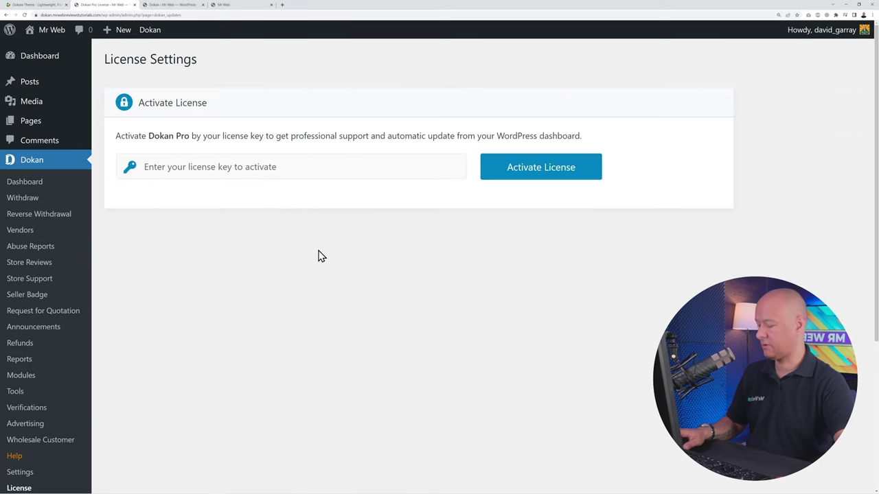
pyautogui.hotkey('ctrl', 'v')
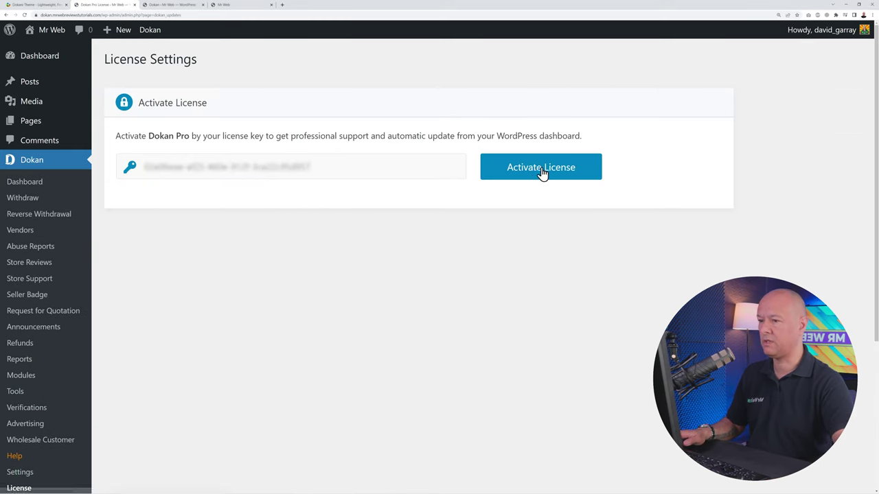
pyautogui.click(543, 172)
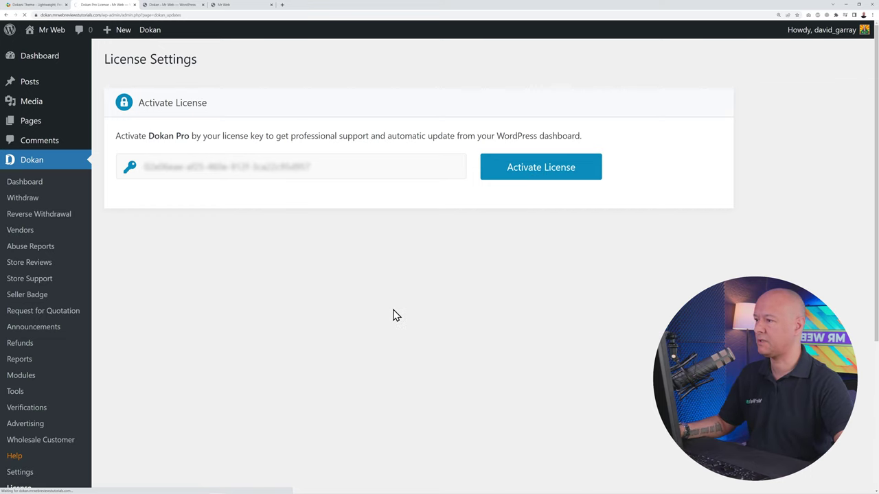
pyautogui.click(290, 302)
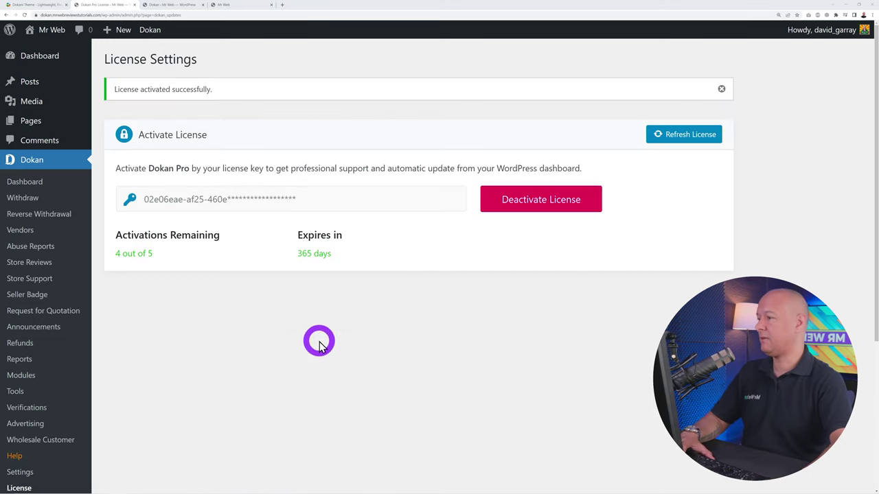
pyautogui.scroll(-3, 260, 346)
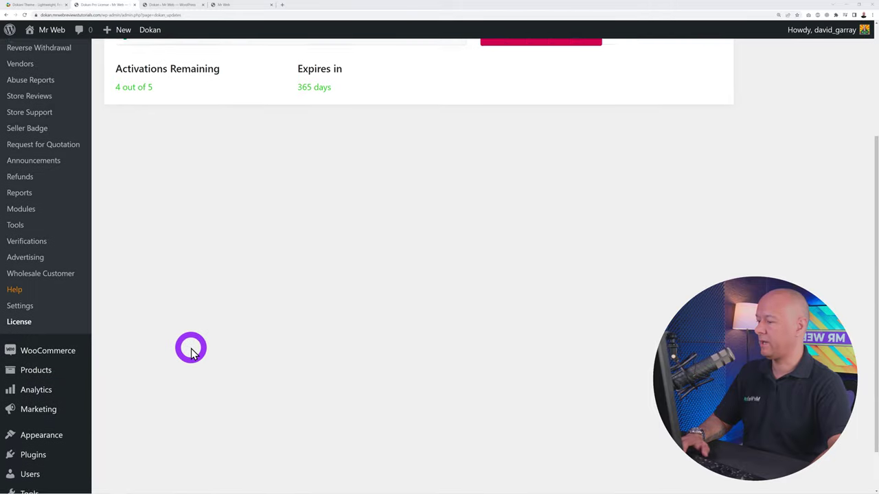
pyautogui.moveTo(77, 352)
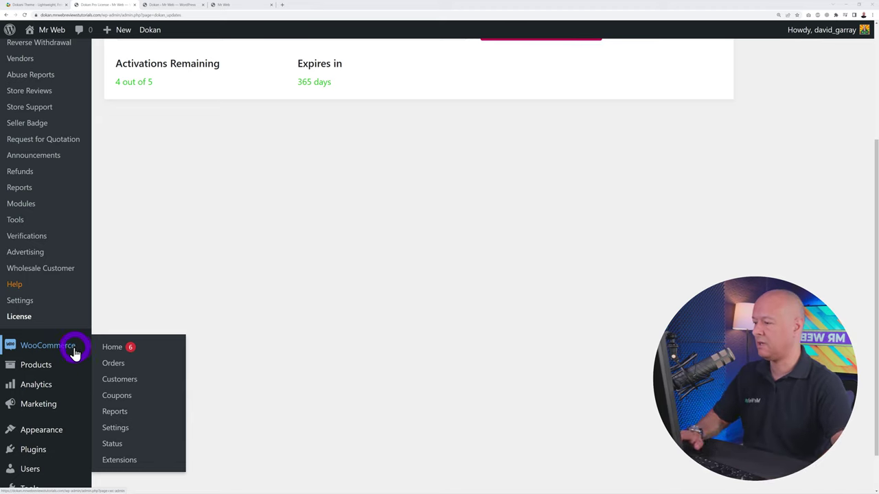
# Set the WooCommerce General selling location to 'Sell to specific countries'
pyautogui.click(120, 432)
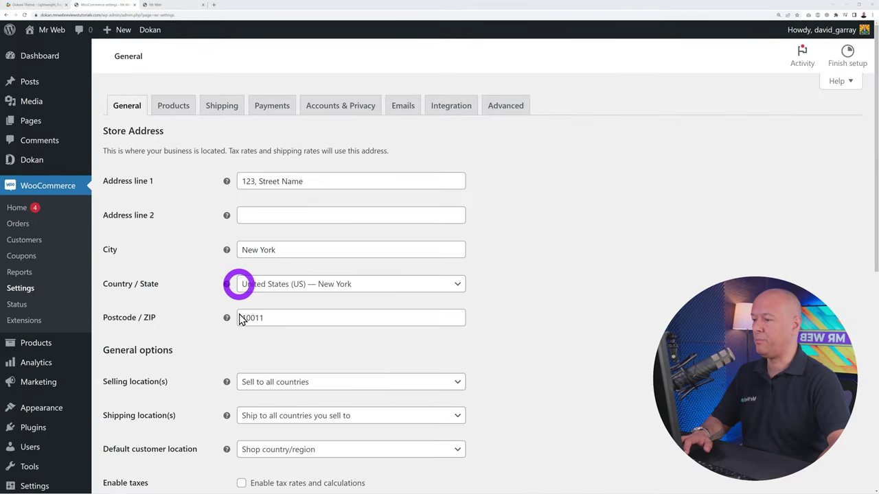
pyautogui.scroll(-2, 592, 287)
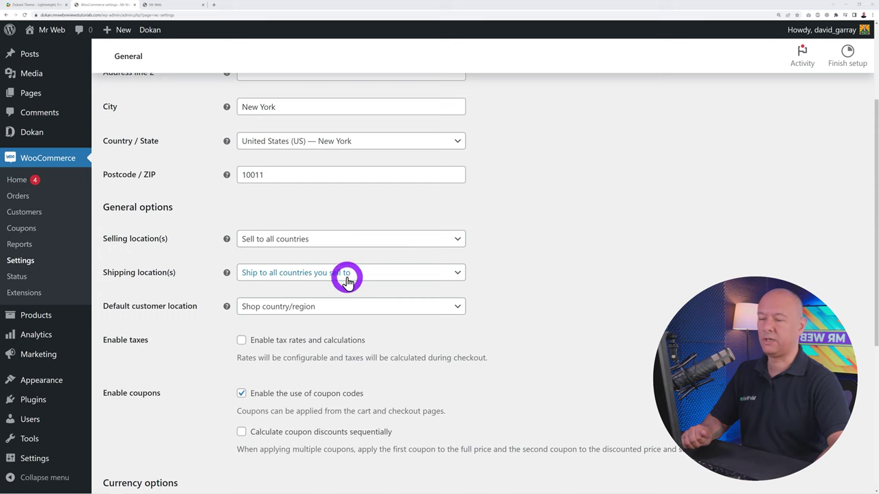
pyautogui.click(422, 240)
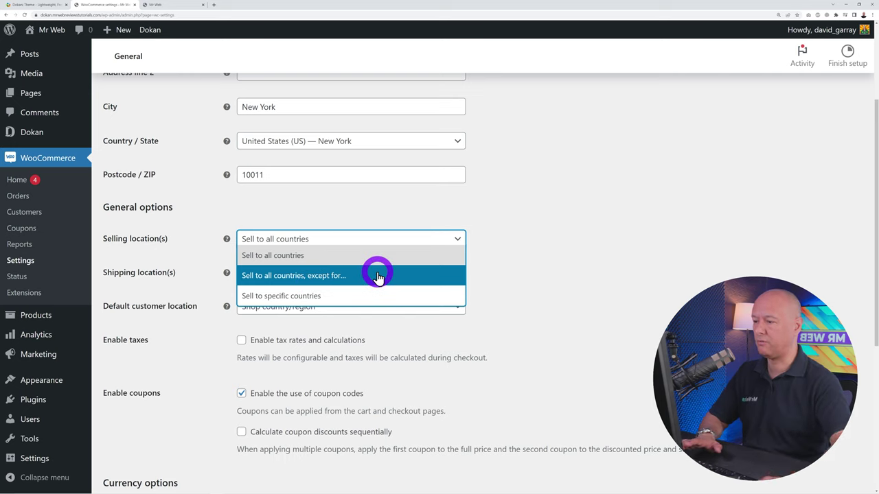
pyautogui.click(346, 300)
# Add United States (US) and Canada as the countries the store sells to
pyautogui.click(319, 276)
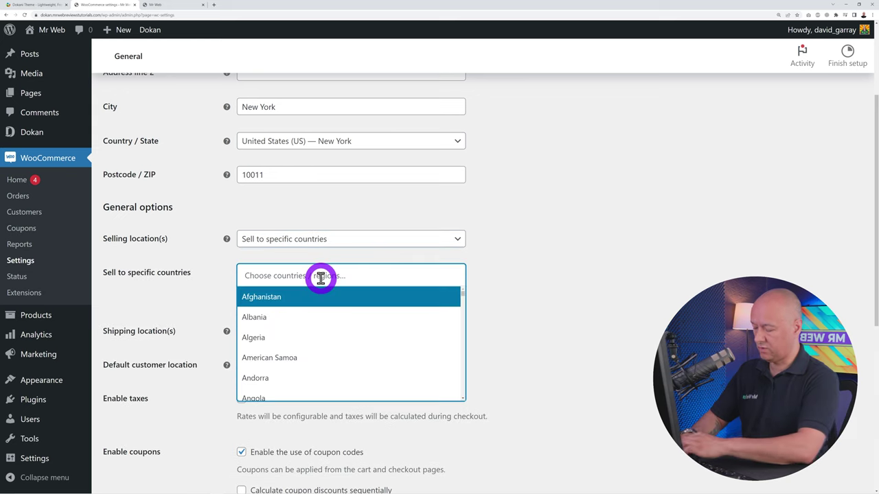
pyautogui.write('united')
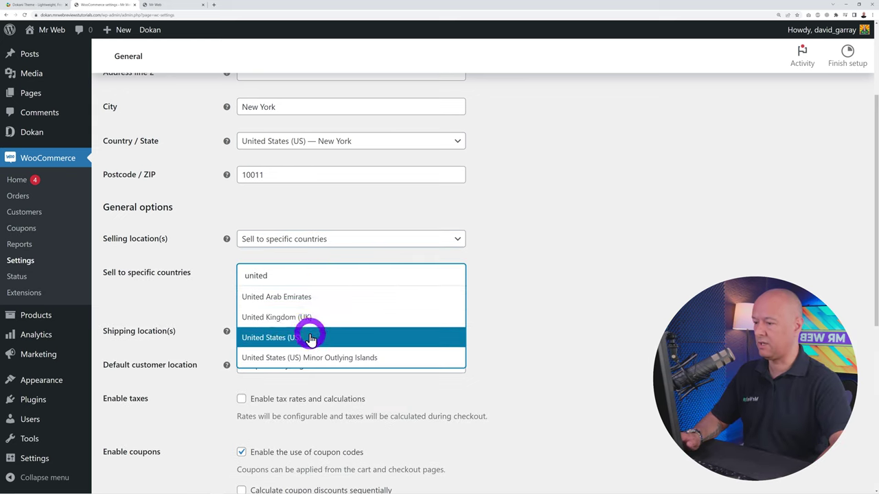
pyautogui.click(308, 335)
pyautogui.click(340, 278)
pyautogui.write('cana')
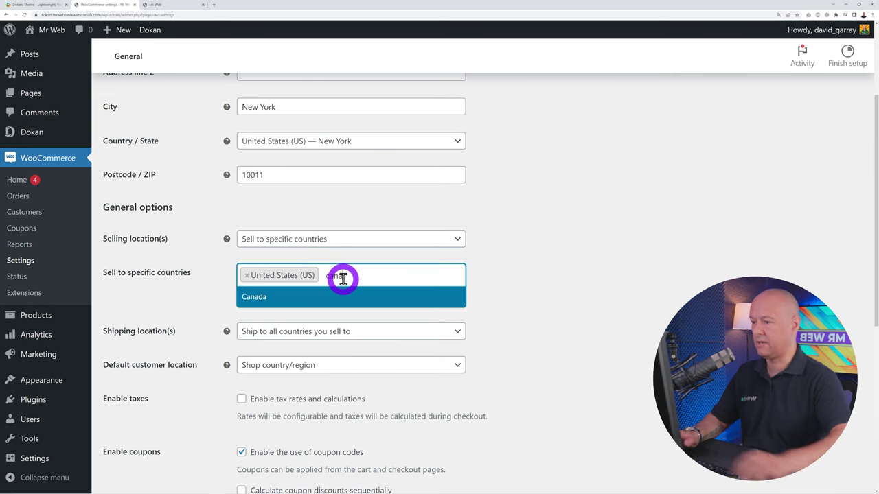
pyautogui.click(271, 296)
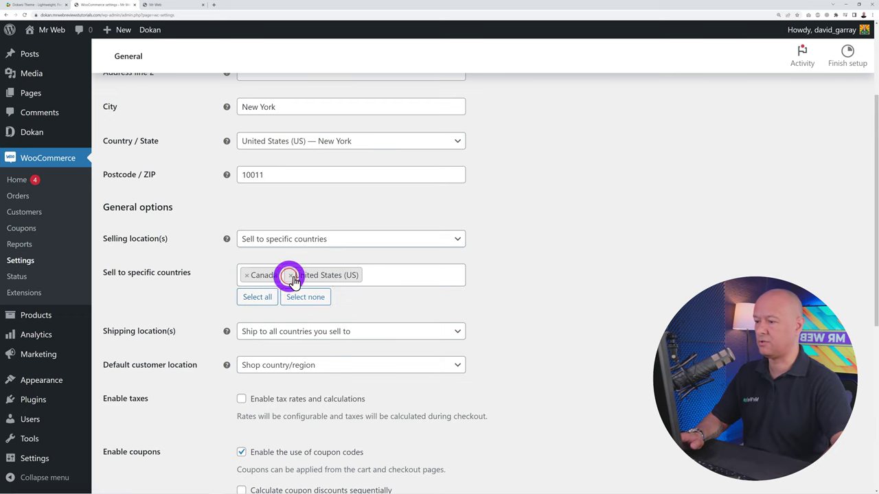
pyautogui.scroll(-3, 604, 289)
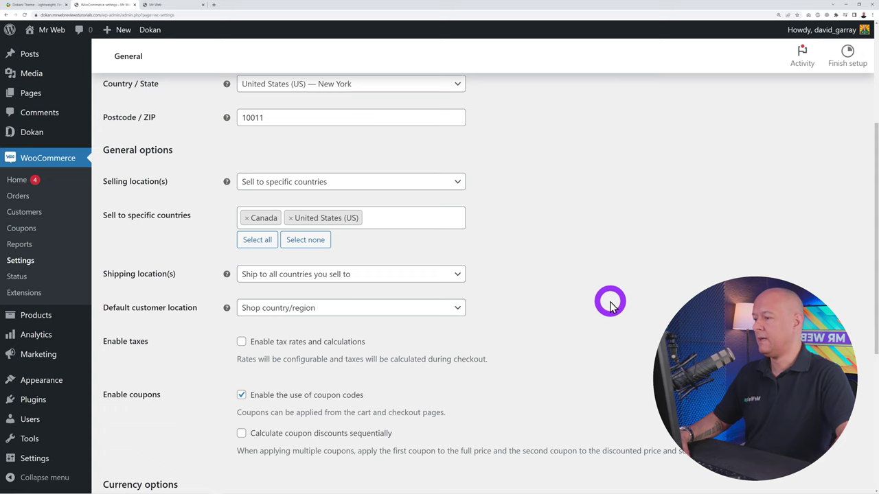
pyautogui.scroll(-1, 588, 293)
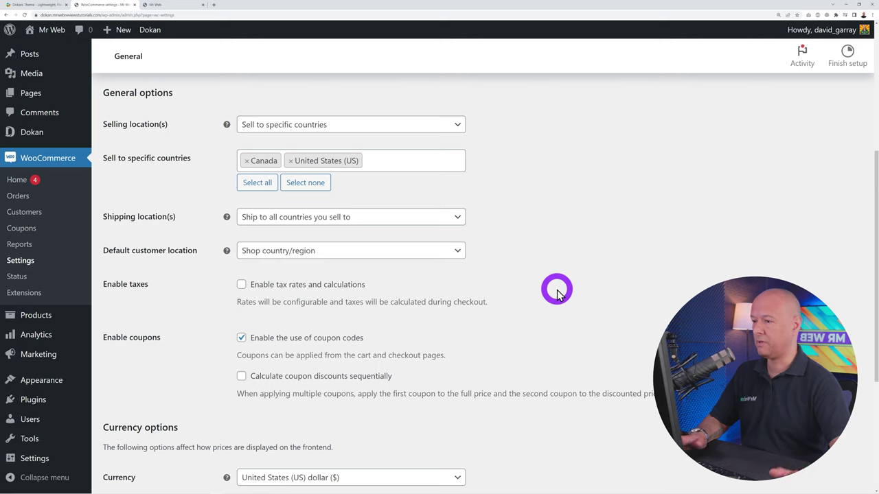
pyautogui.click(458, 218)
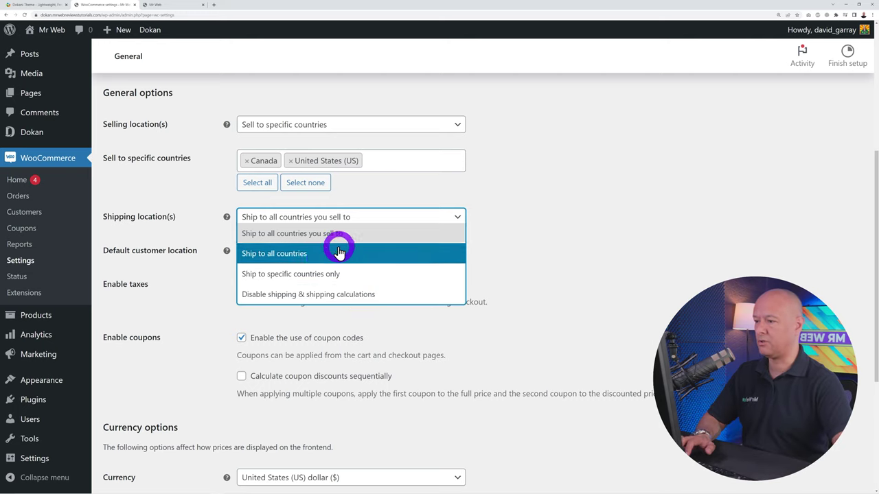
# Keep 'Ship to all countries you sell to', enable tax rates and calculations, and save
pyautogui.click(276, 239)
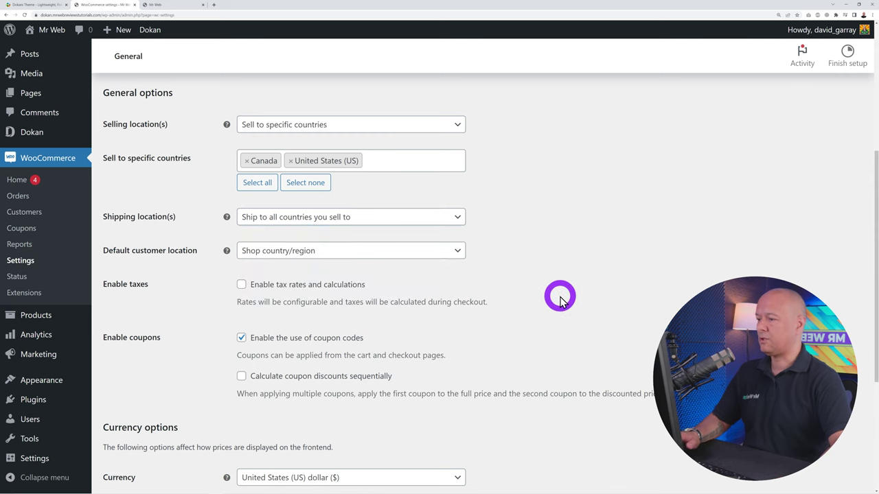
pyautogui.scroll(-1, 560, 302)
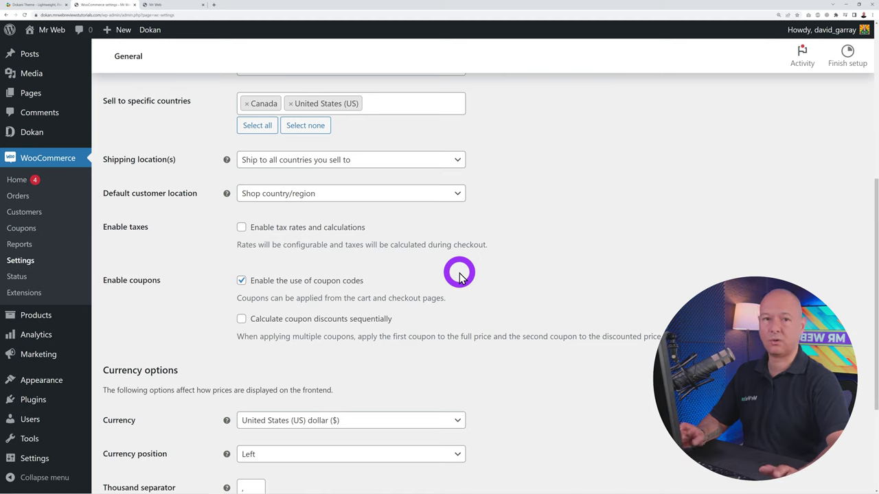
pyautogui.click(241, 229)
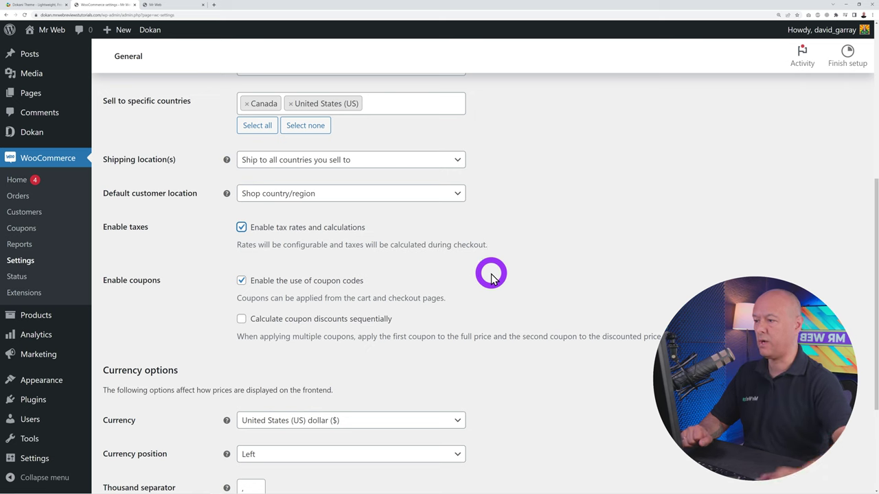
pyautogui.scroll(-1, 487, 271)
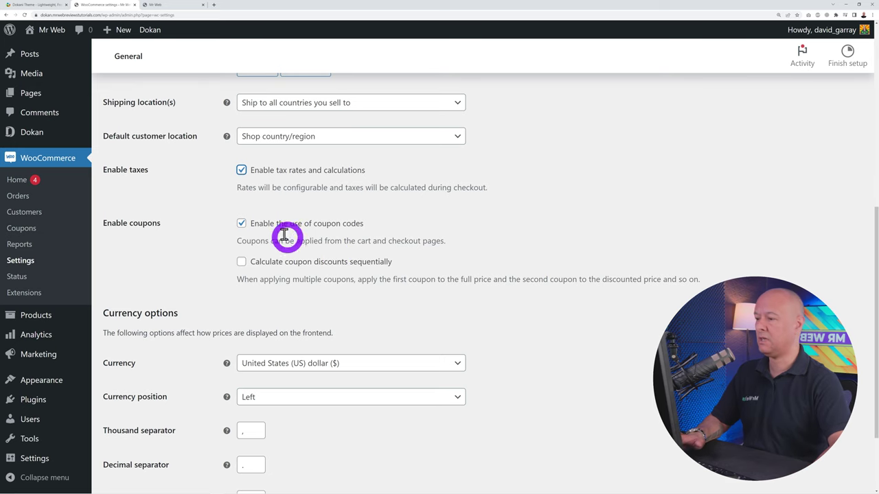
pyautogui.scroll(-2, 608, 271)
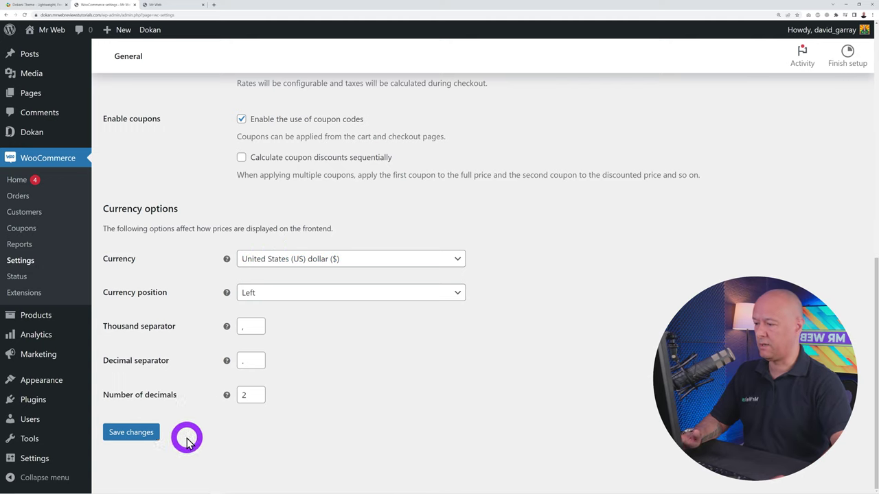
pyautogui.click(145, 433)
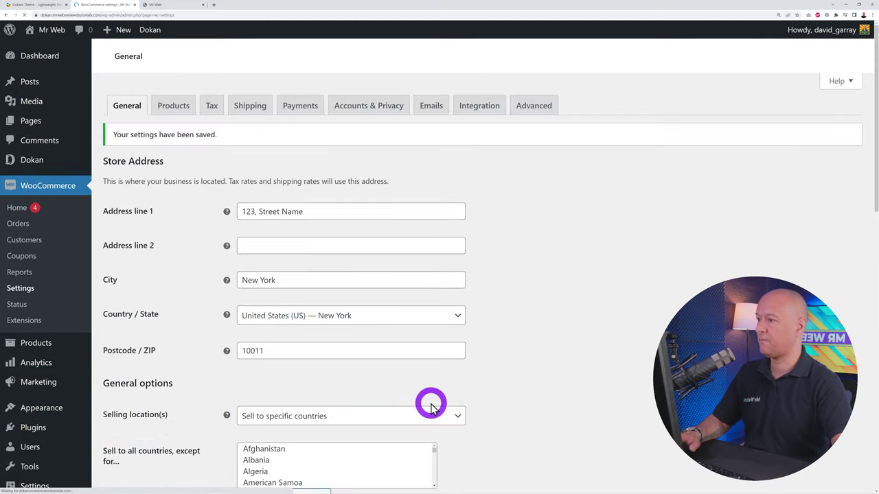
# Keep kg as weight unit and cm as dimensions unit in Product settings and save
pyautogui.click(175, 107)
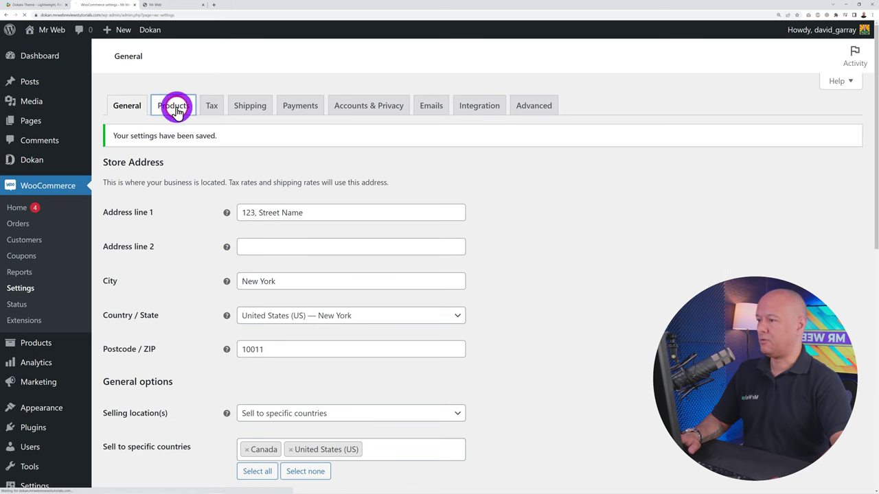
pyautogui.scroll(-3, 531, 312)
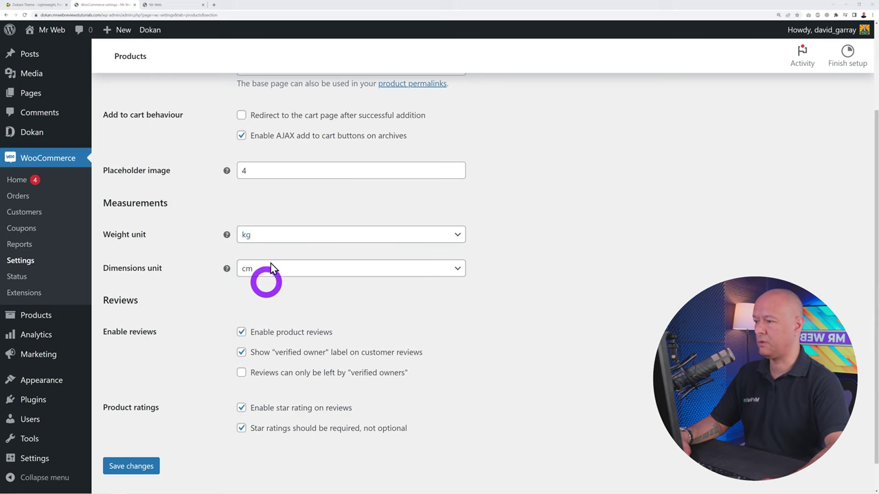
pyautogui.scroll(-1, 552, 307)
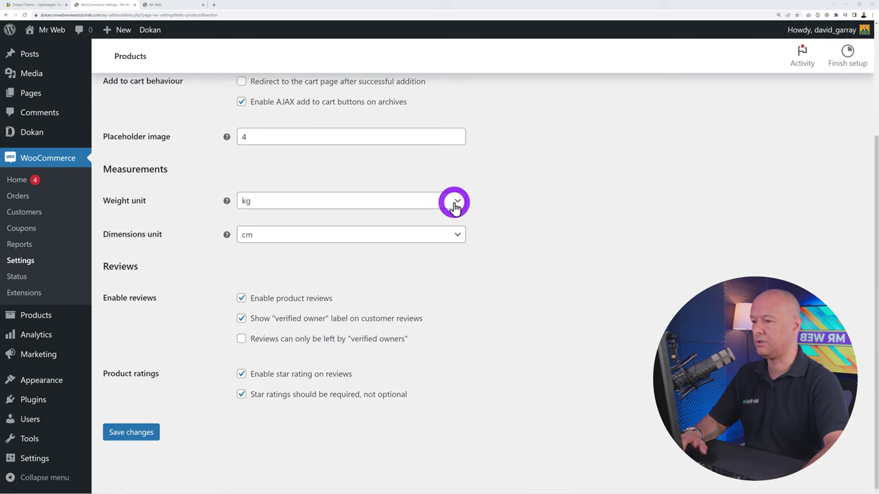
pyautogui.click(455, 201)
pyautogui.click(597, 253)
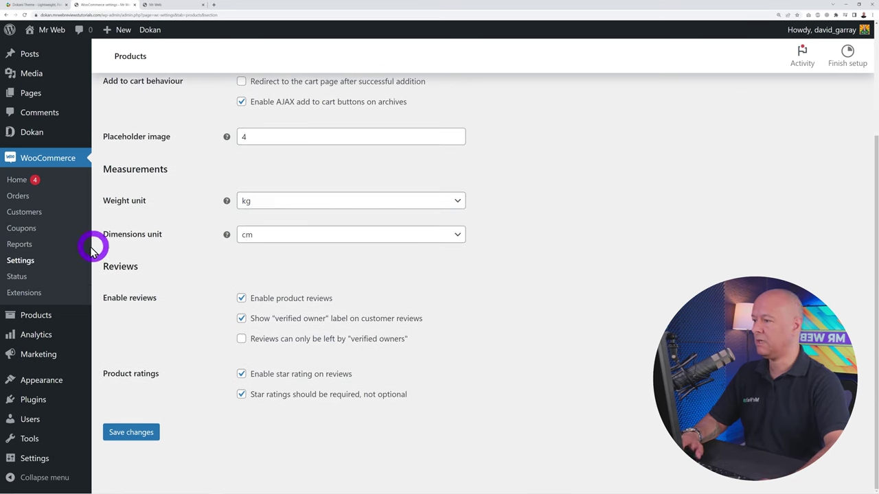
pyautogui.click(457, 236)
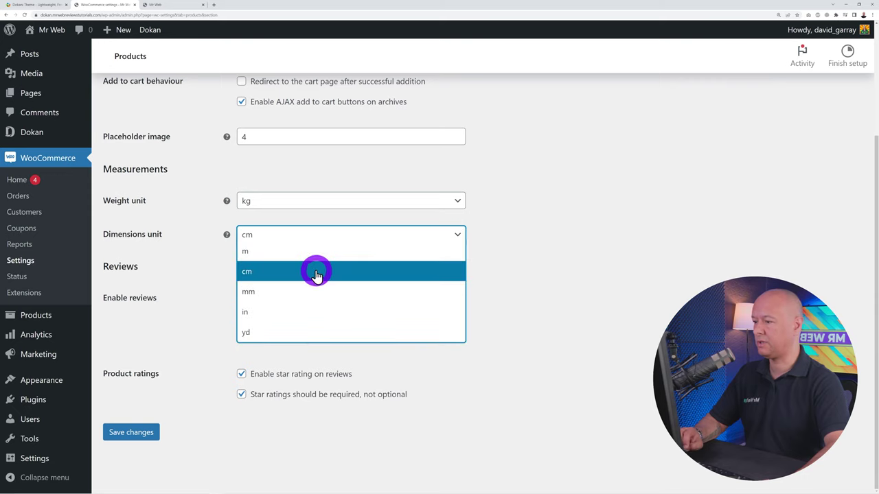
pyautogui.click(550, 294)
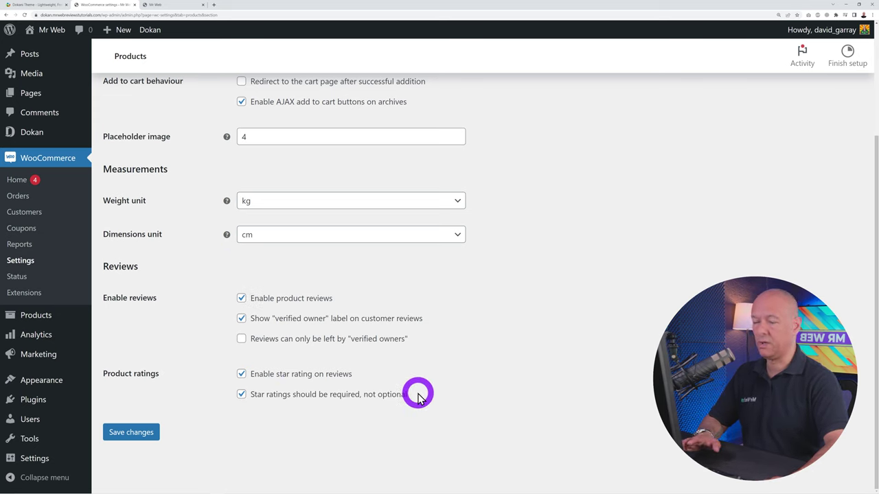
pyautogui.click(150, 432)
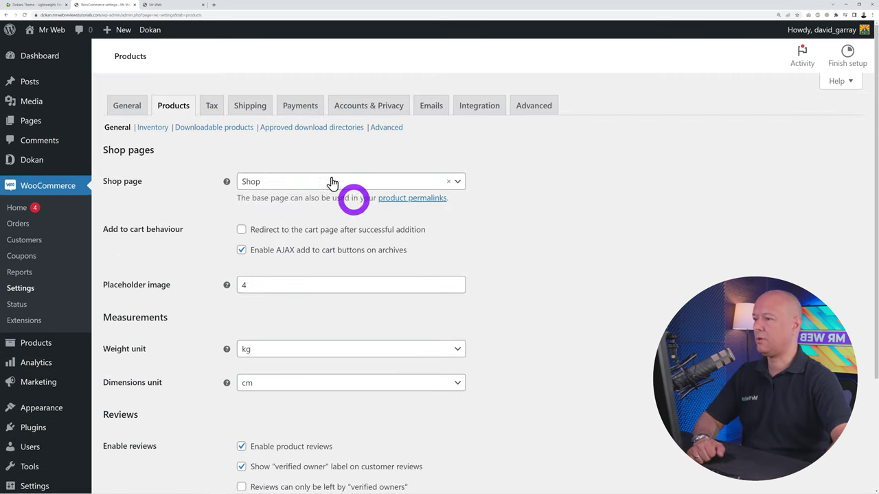
# Switch shop and cart/checkout price display to Including tax in the Tax options
pyautogui.click(210, 105)
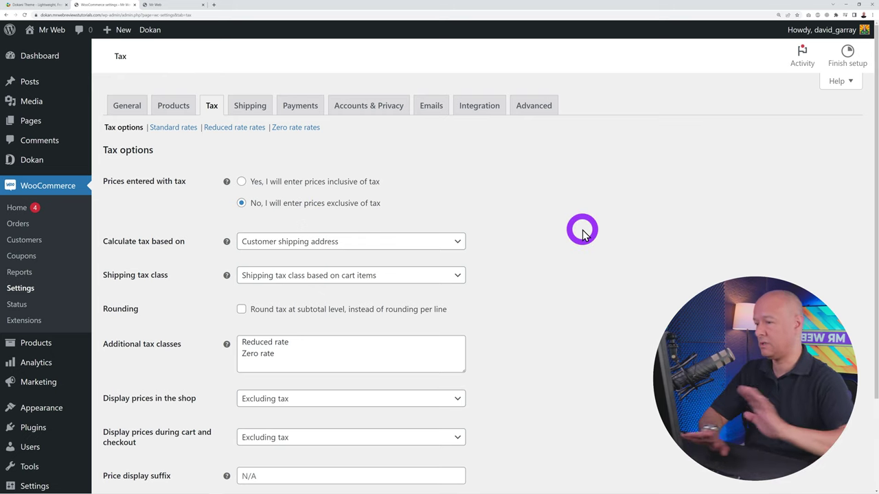
pyautogui.scroll(-3, 580, 232)
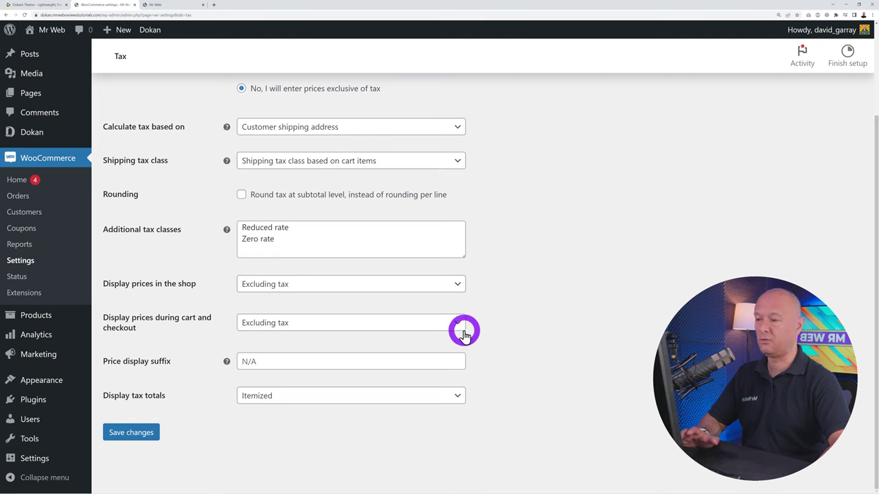
pyautogui.click(462, 285)
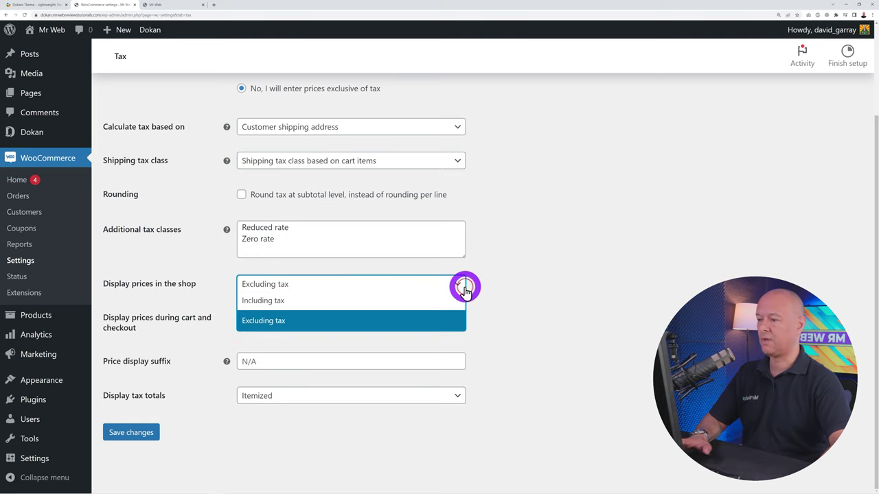
pyautogui.click(431, 302)
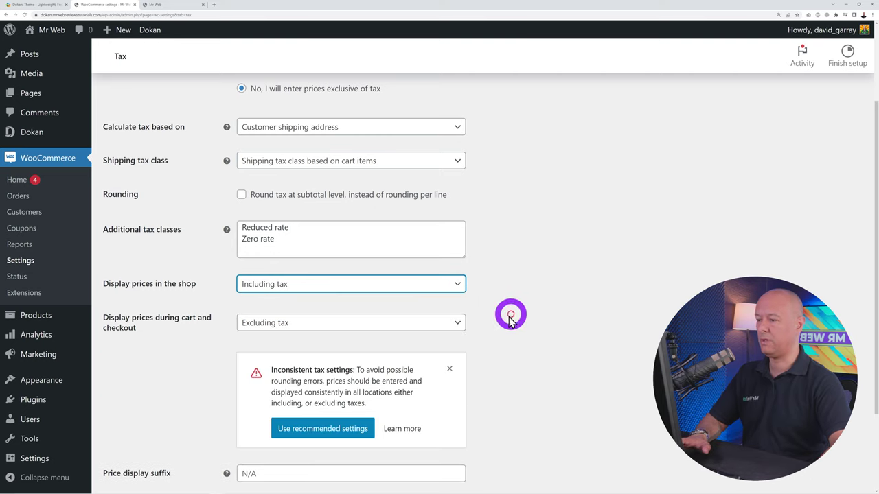
pyautogui.click(458, 321)
pyautogui.click(443, 337)
# Set both shop and cart/checkout price displays back to Excluding tax and save
pyautogui.scroll(1, 531, 334)
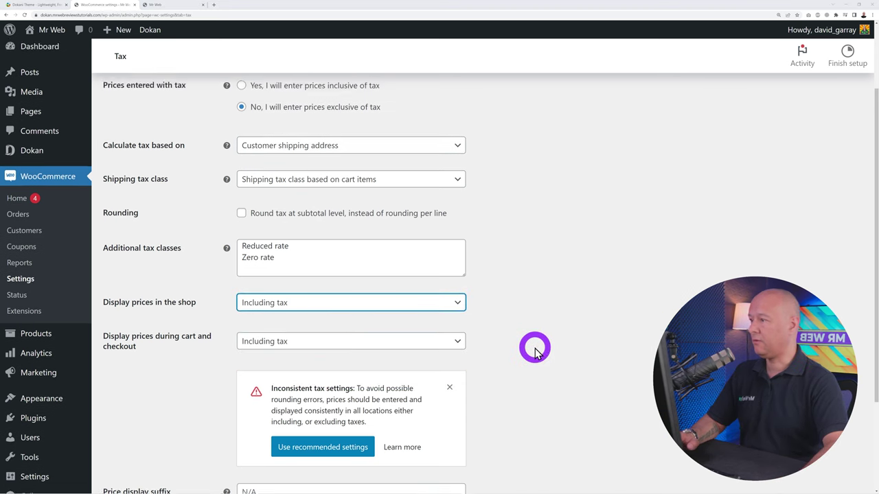
pyautogui.click(460, 310)
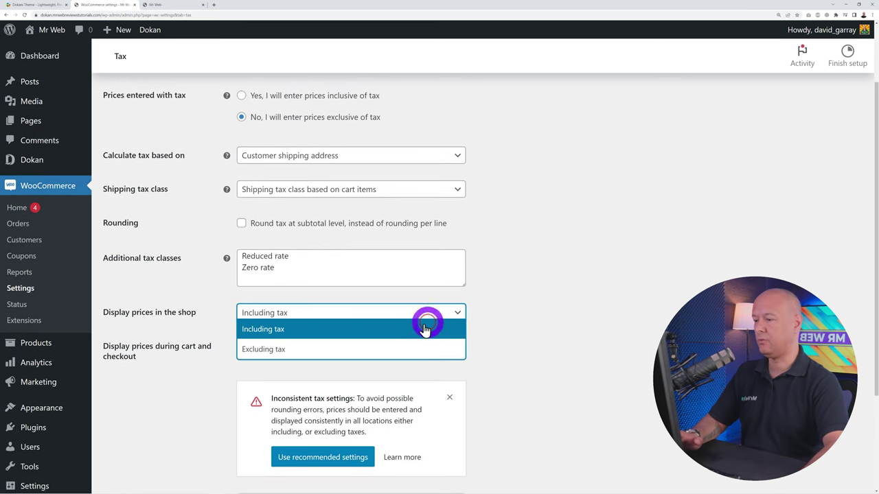
pyautogui.click(381, 349)
pyautogui.click(413, 352)
pyautogui.click(365, 386)
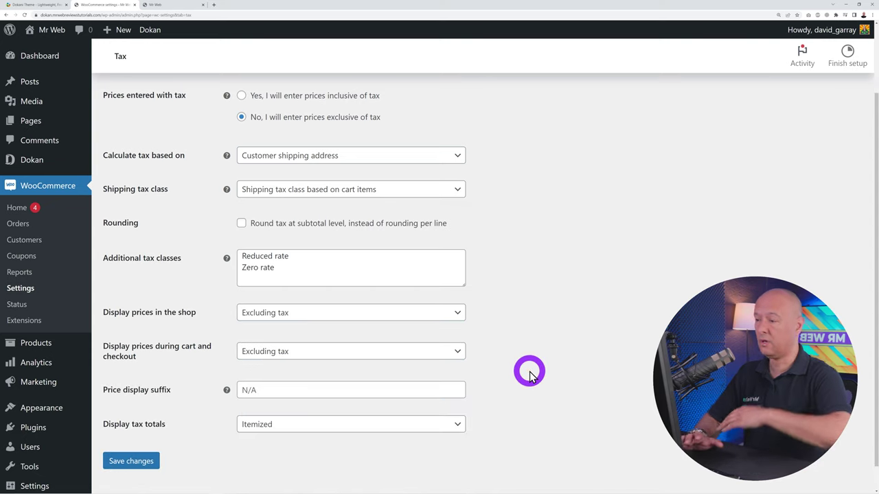
pyautogui.click(129, 460)
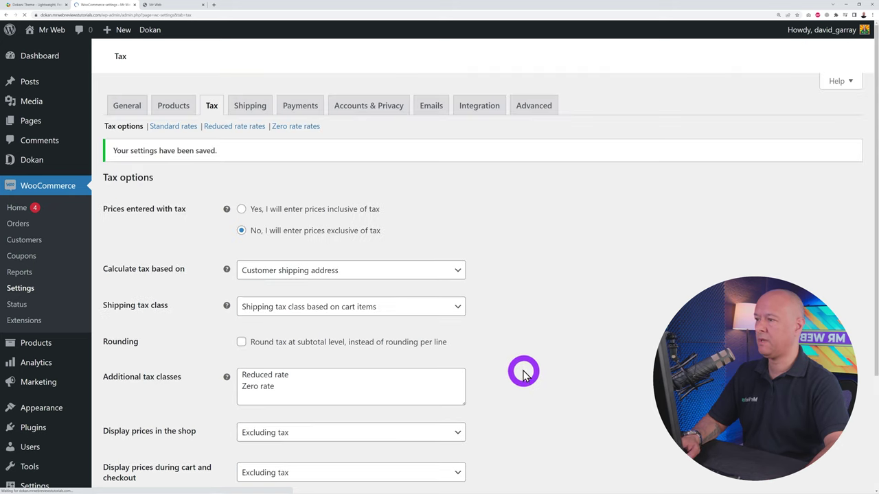
# Insert a Standard rates row for country US with a 10% rate
pyautogui.click(176, 130)
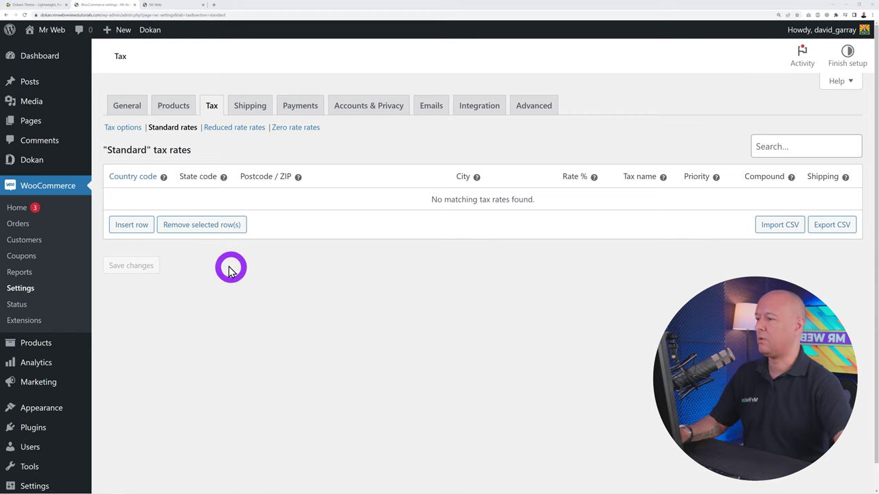
pyautogui.click(142, 228)
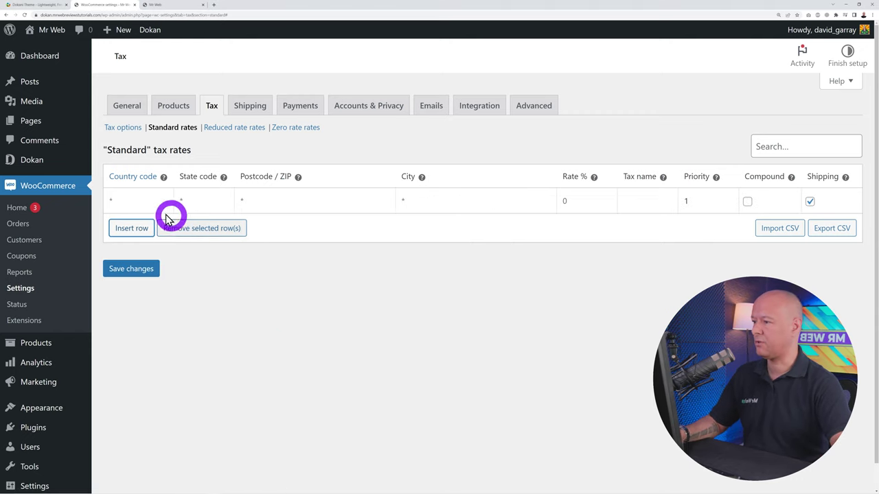
pyautogui.click(132, 201)
pyautogui.write('US')
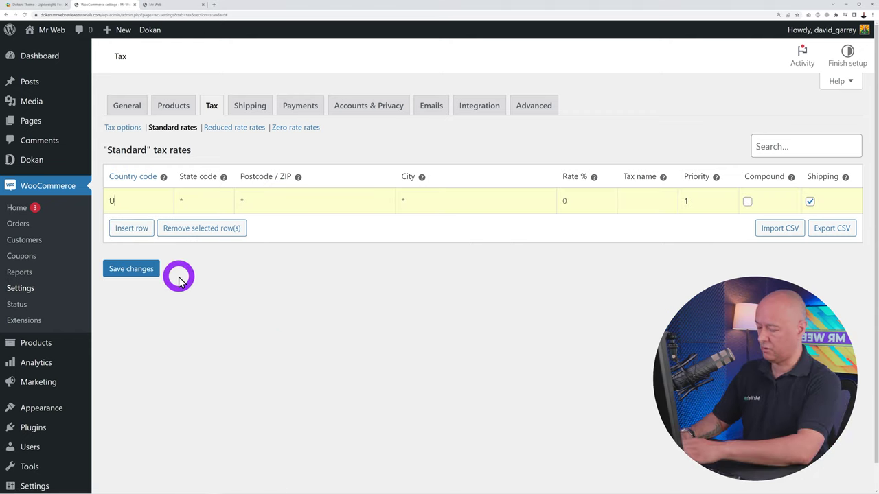
pyautogui.click(144, 220)
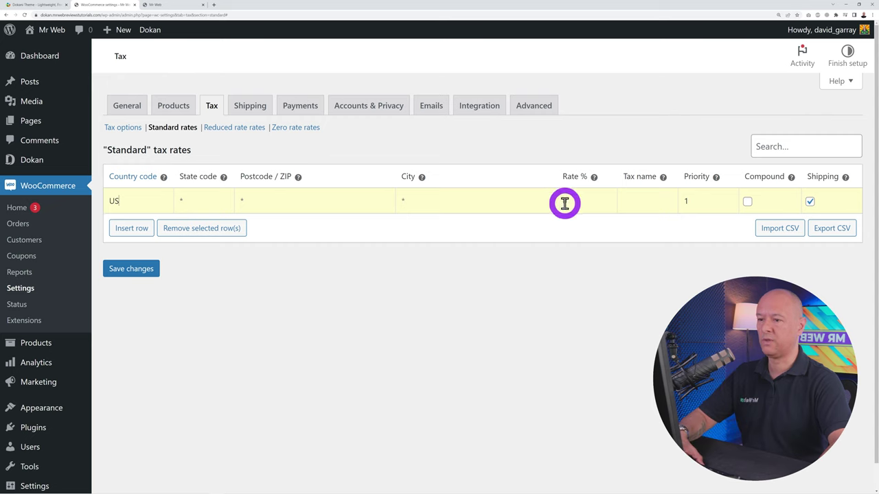
pyautogui.click(564, 202)
pyautogui.write('10')
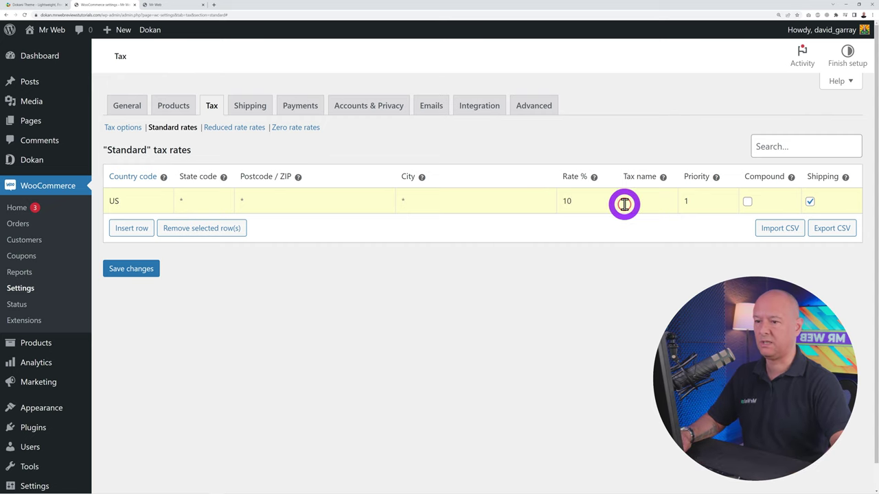
# Name the US rate 'Tax @ 10%', keep it applied to shipping, and save
pyautogui.click(624, 204)
pyautogui.write('Tax')
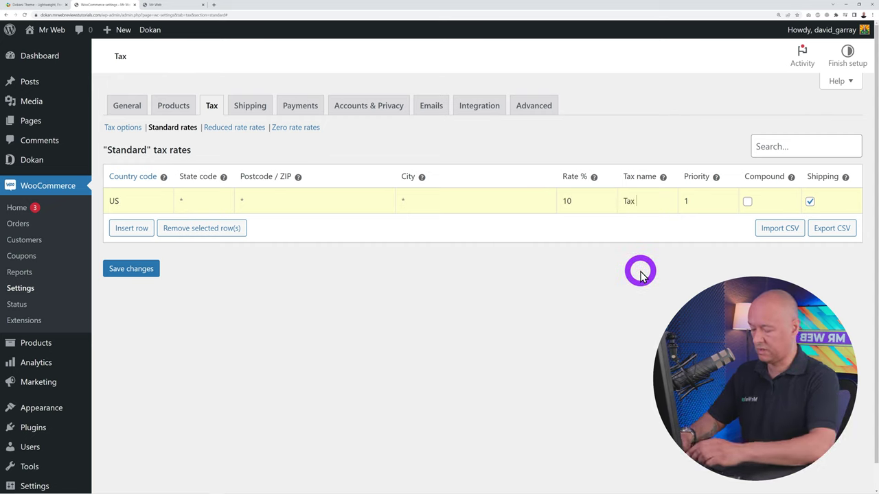
pyautogui.write(' @ 10%')
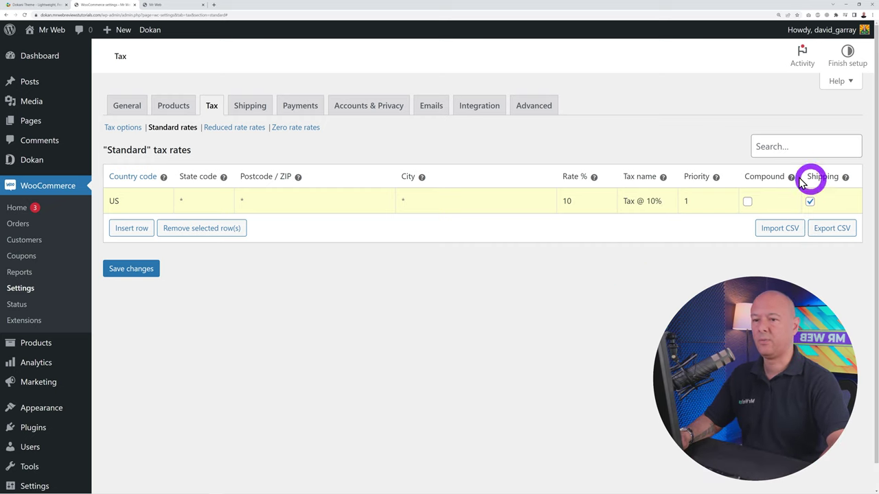
pyautogui.click(810, 201)
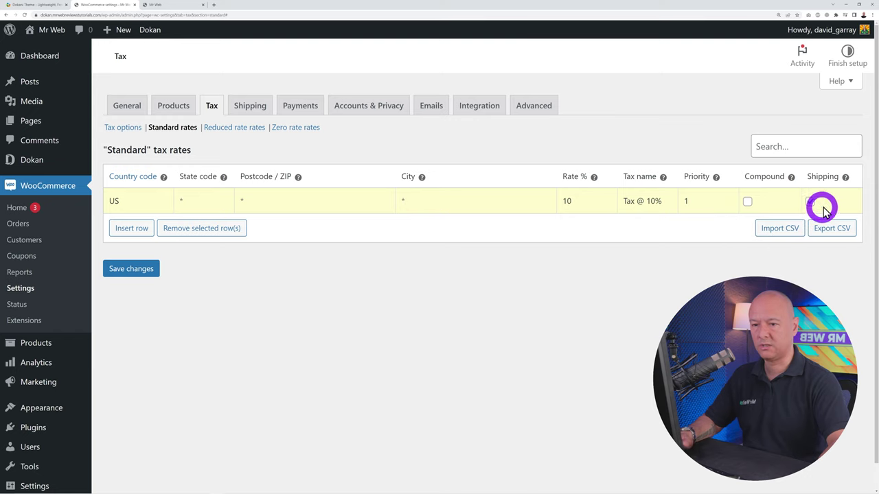
pyautogui.click(810, 201)
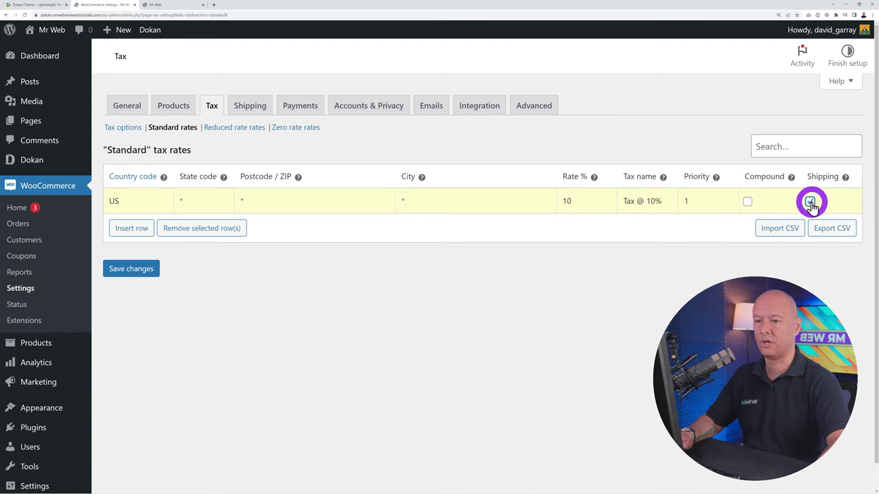
pyautogui.click(156, 280)
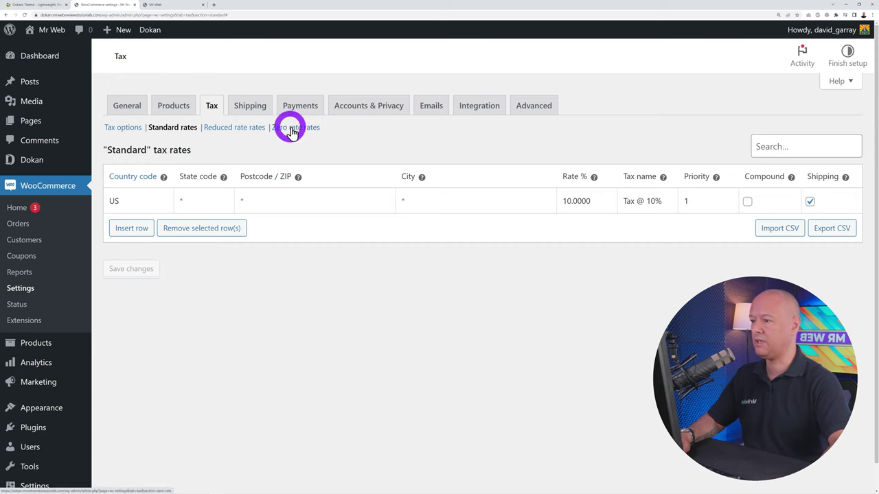
# Add a CA row named 'Zero Tax Rate' to the Zero rate rates and save it
pyautogui.click(298, 133)
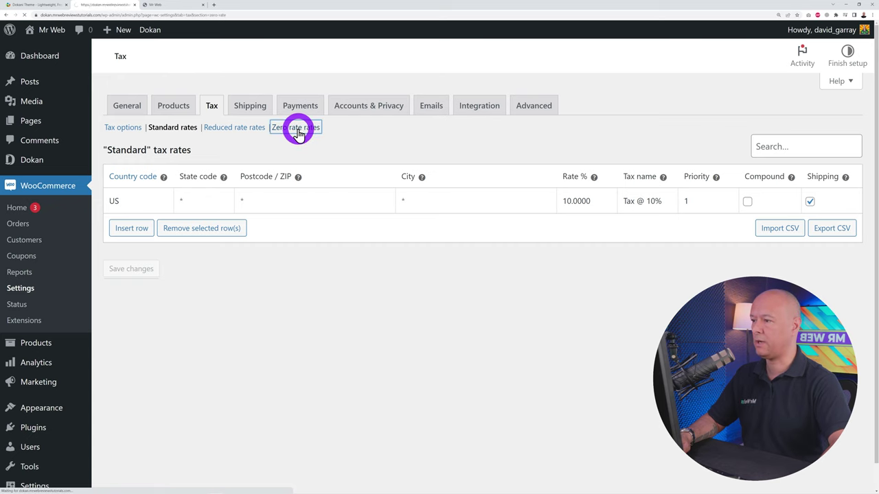
pyautogui.click(132, 226)
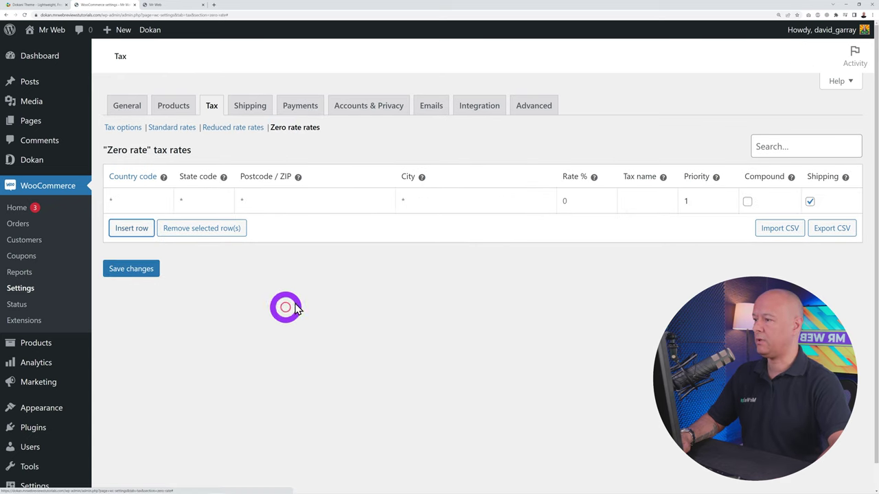
pyautogui.click(122, 204)
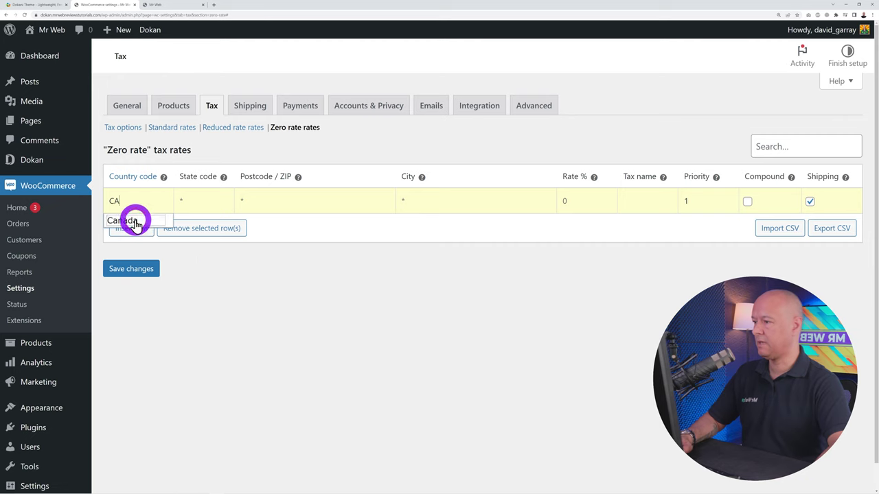
pyautogui.click(127, 221)
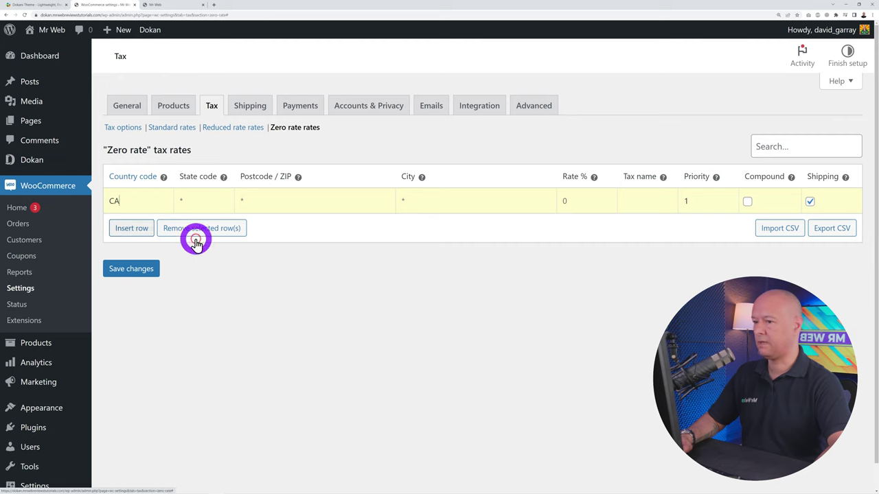
pyautogui.click(637, 206)
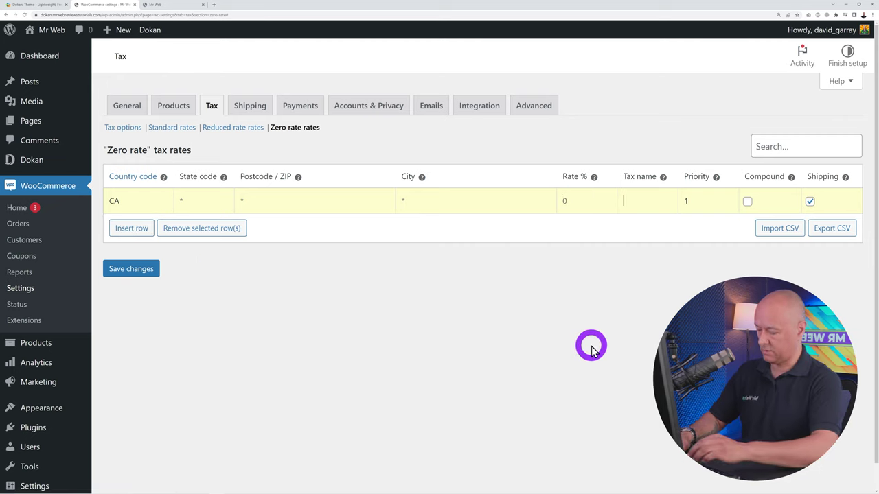
pyautogui.write('Zero Tax Rate')
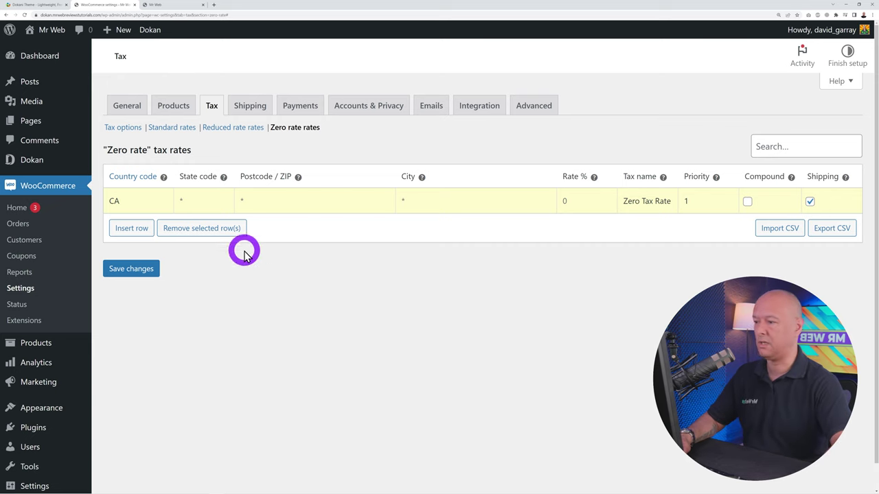
pyautogui.click(134, 269)
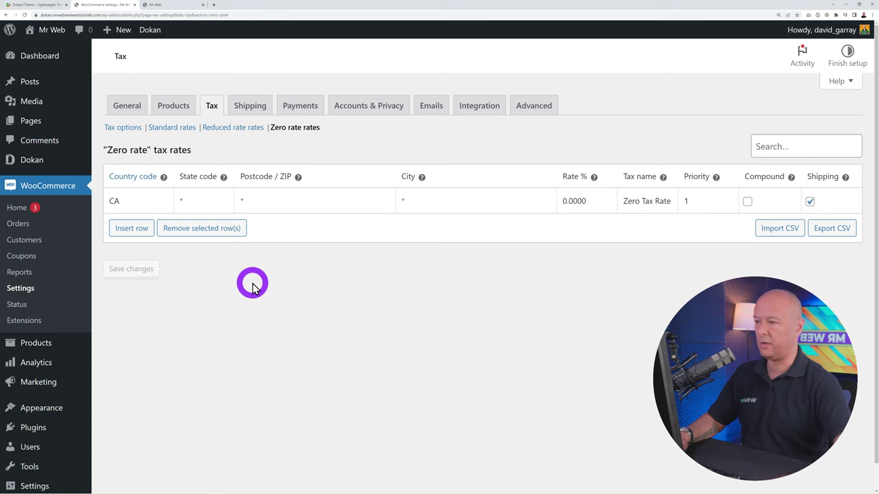
# Create a shipping zone named 'United States' with United States (US) as its region
pyautogui.click(249, 105)
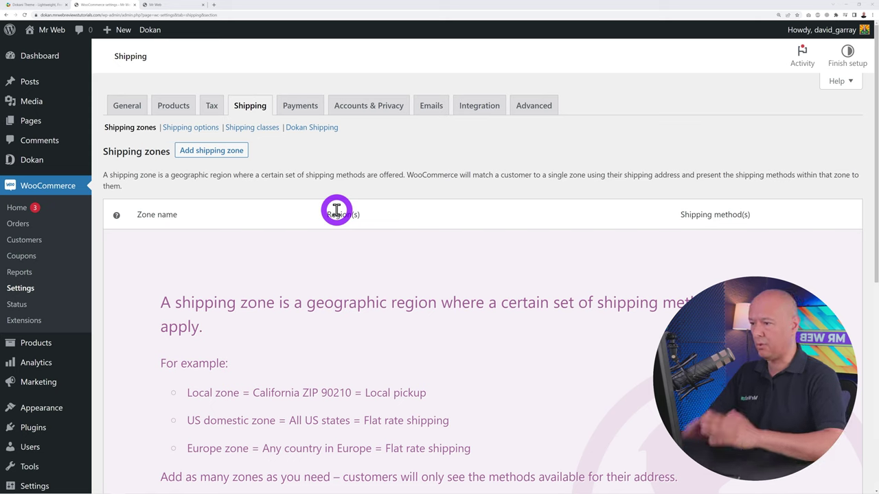
pyautogui.click(222, 153)
pyautogui.write('United States')
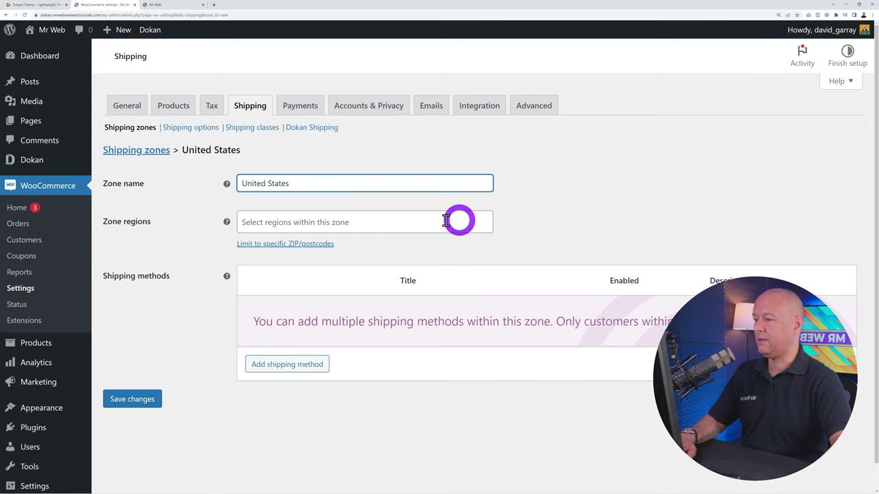
pyautogui.click(368, 223)
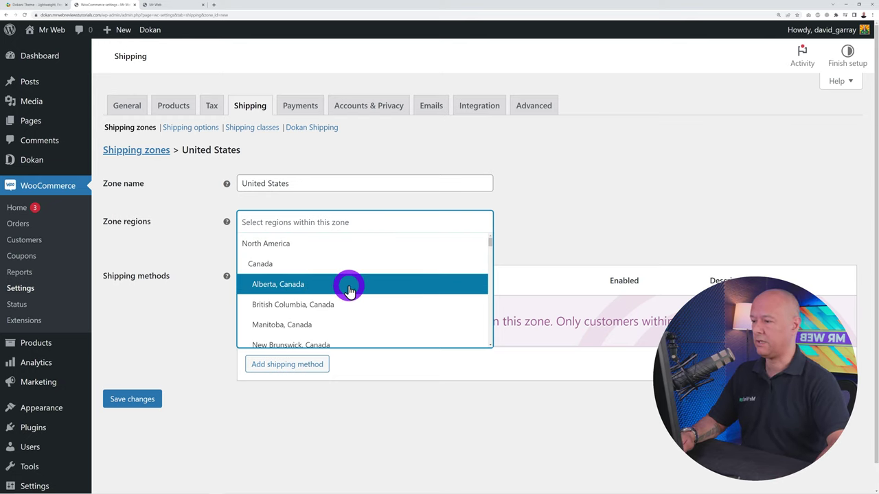
pyautogui.scroll(-2, 341, 264)
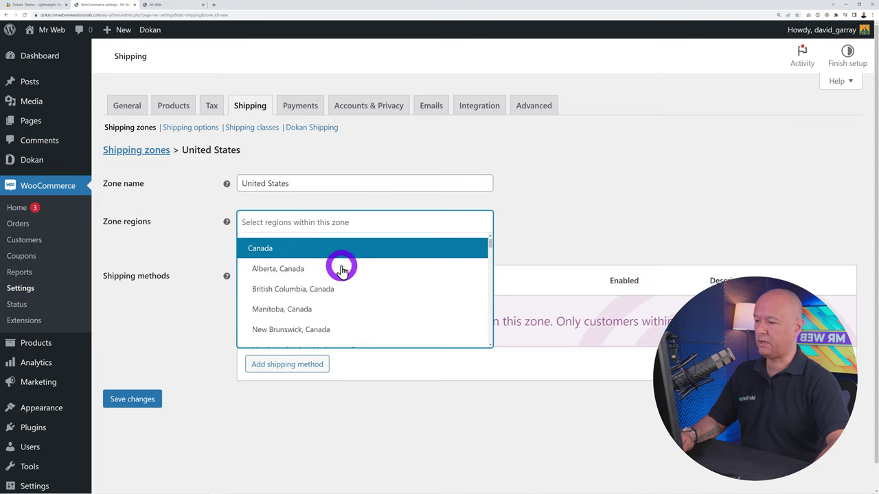
pyautogui.scroll(-10, 357, 299)
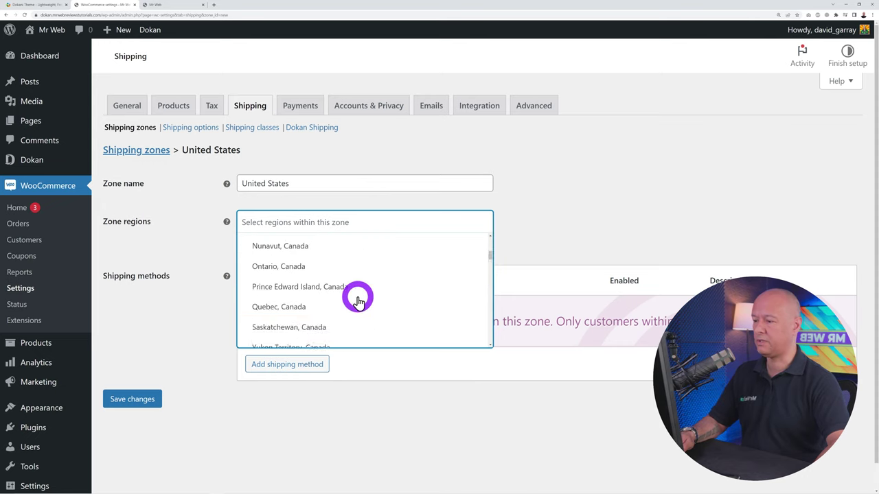
pyautogui.scroll(2, 355, 287)
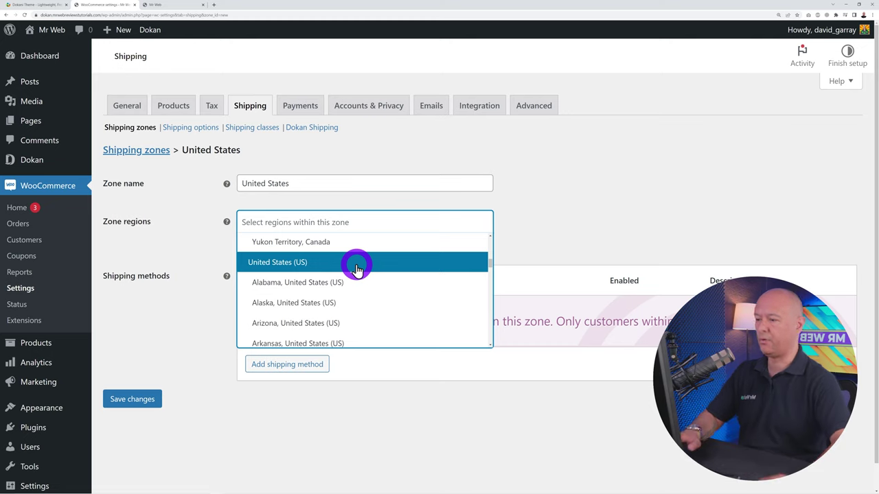
pyautogui.click(356, 268)
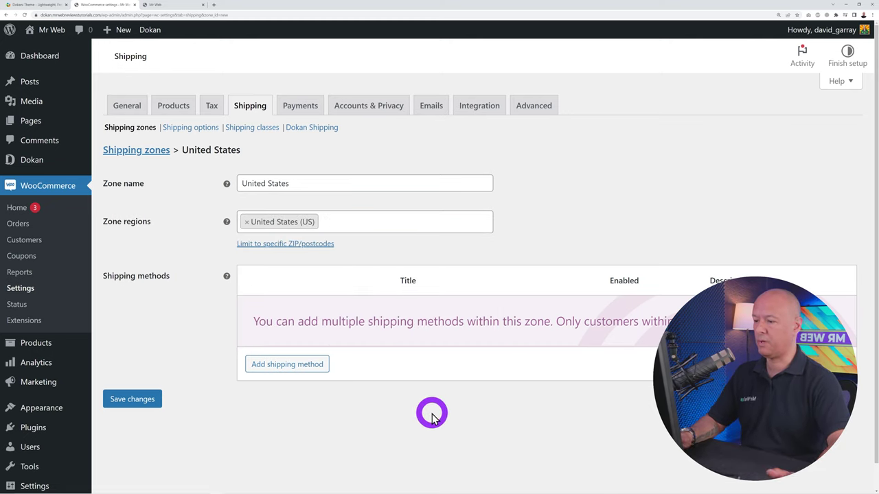
# Add a Flat rate method to the United States zone and set its cost to 8.50
pyautogui.click(312, 368)
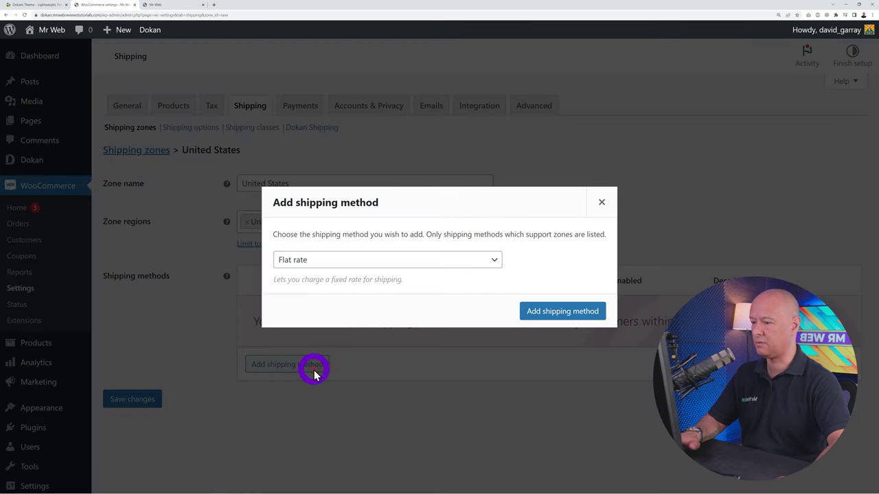
pyautogui.click(488, 263)
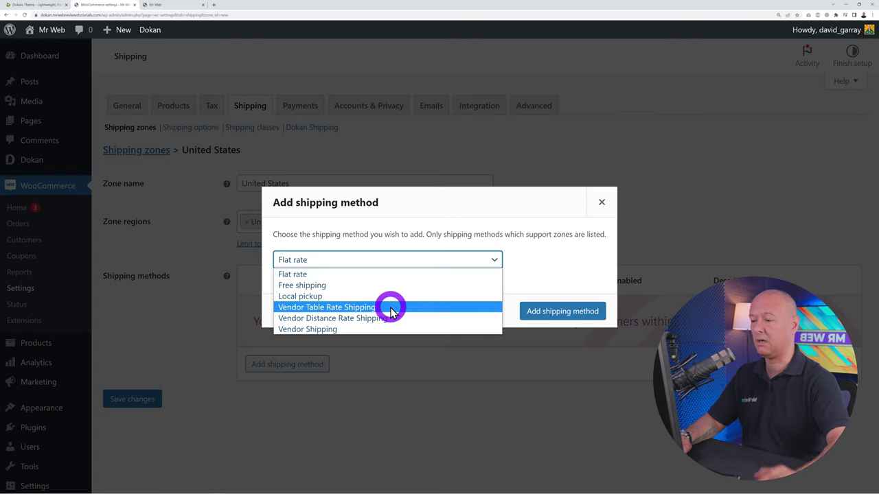
pyautogui.click(361, 276)
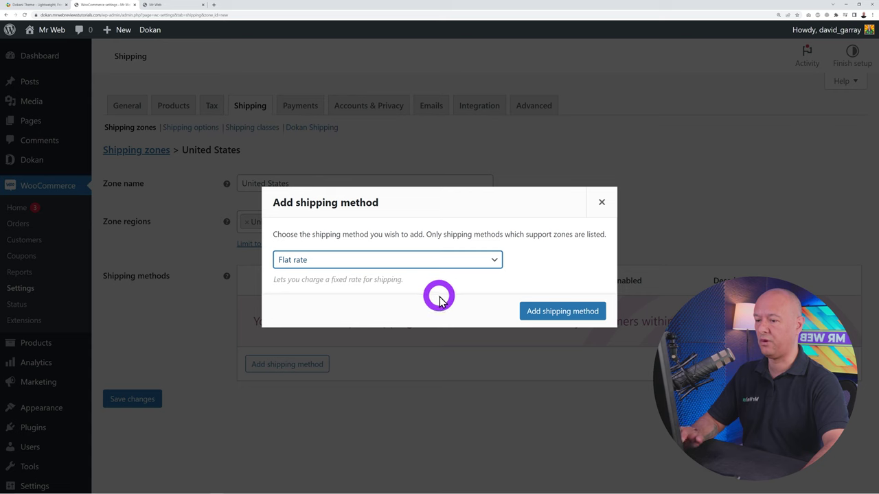
pyautogui.click(542, 312)
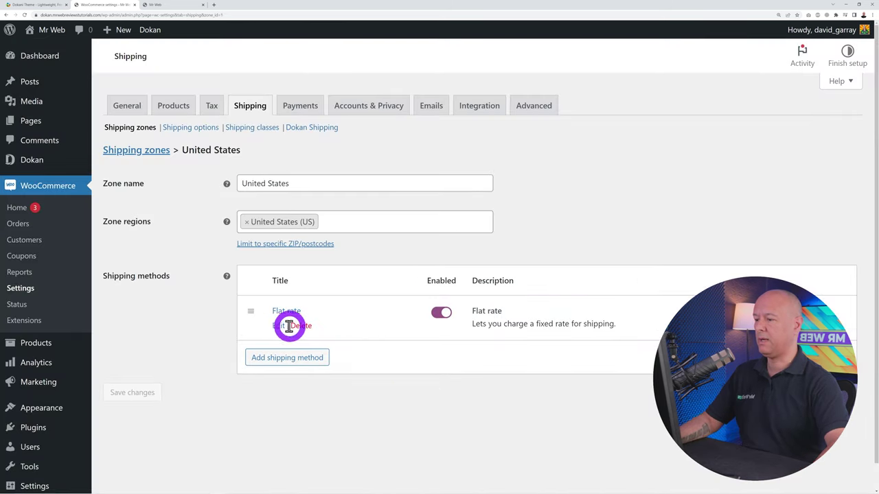
pyautogui.click(278, 326)
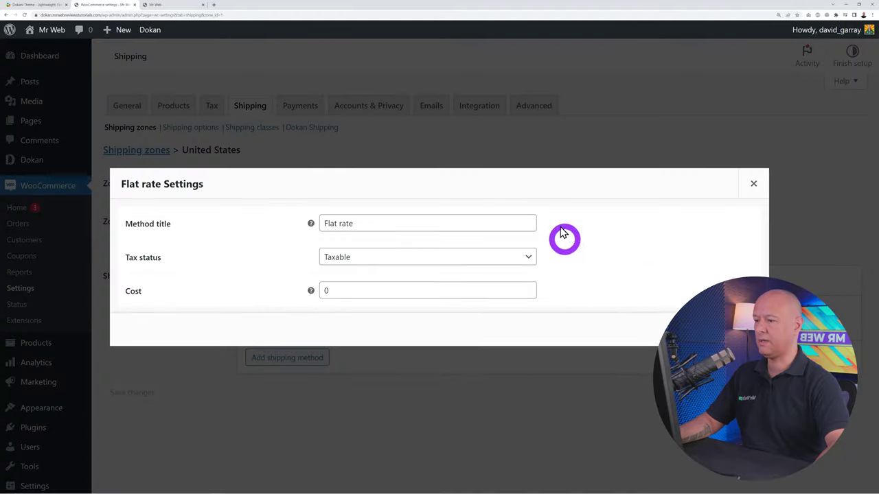
pyautogui.moveTo(328, 291); pyautogui.dragTo(355, 285)
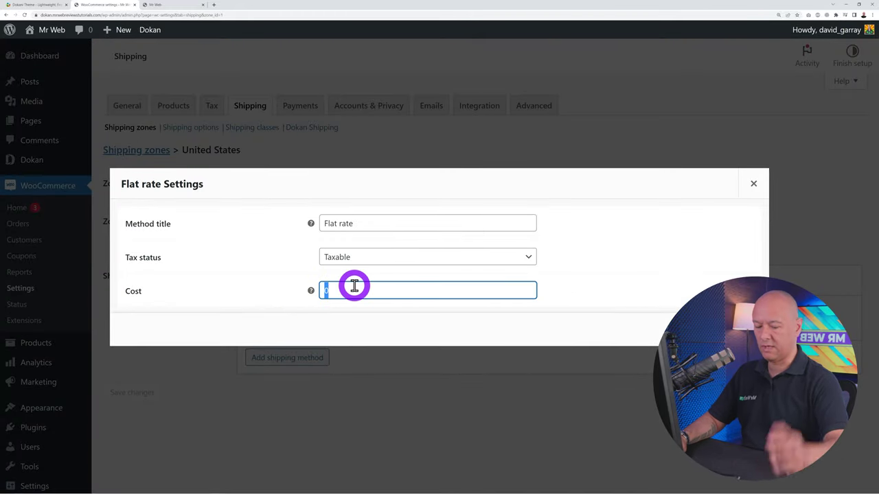
pyautogui.write('8.5')
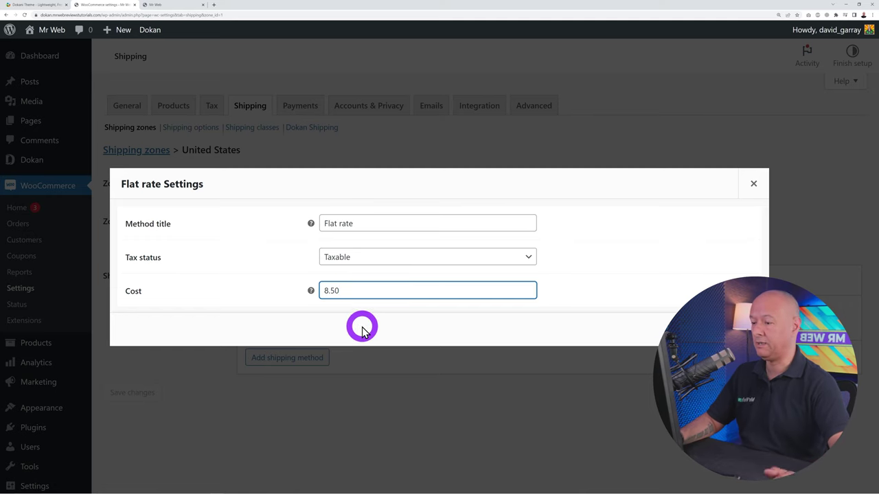
pyautogui.click(727, 329)
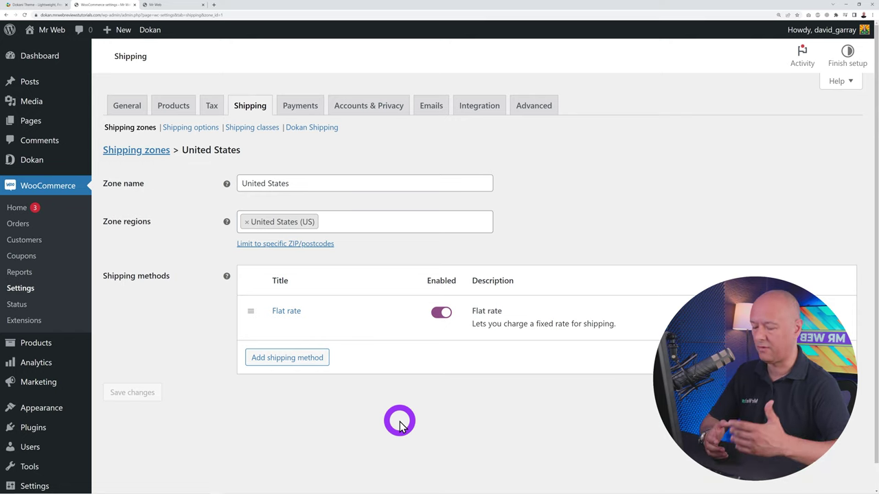
pyautogui.moveTo(327, 302)
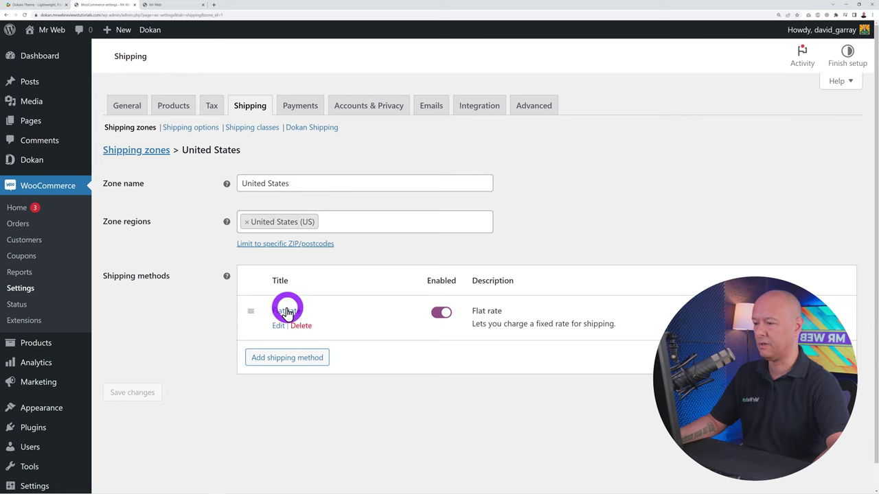
# Add a Clothing shipping class, using Clothing as its name, slug and description
pyautogui.click(251, 129)
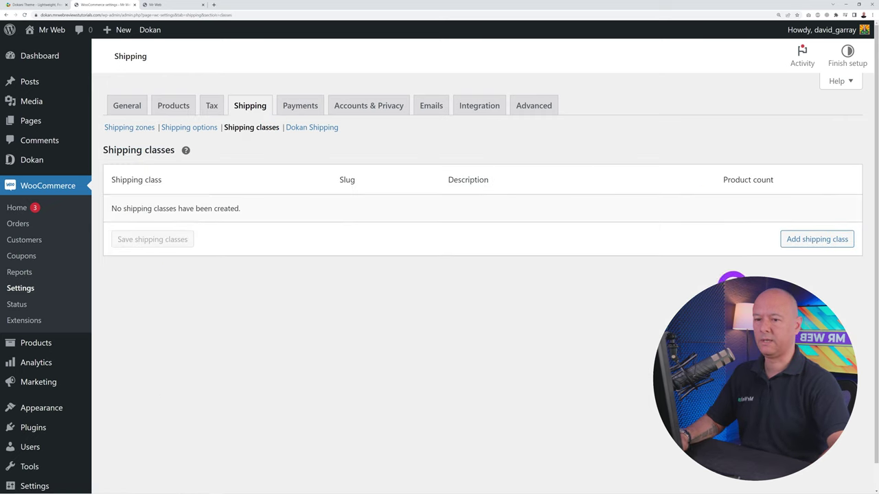
pyautogui.click(807, 241)
pyautogui.click(213, 213)
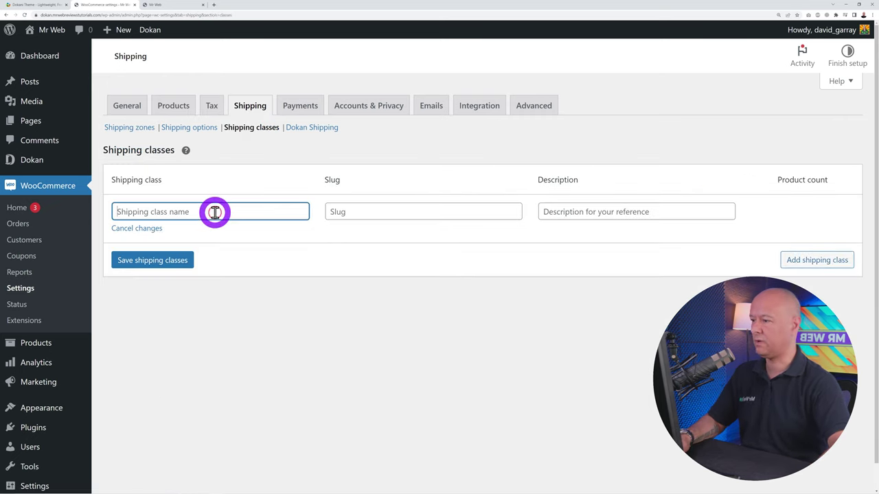
pyautogui.write('Clothi')
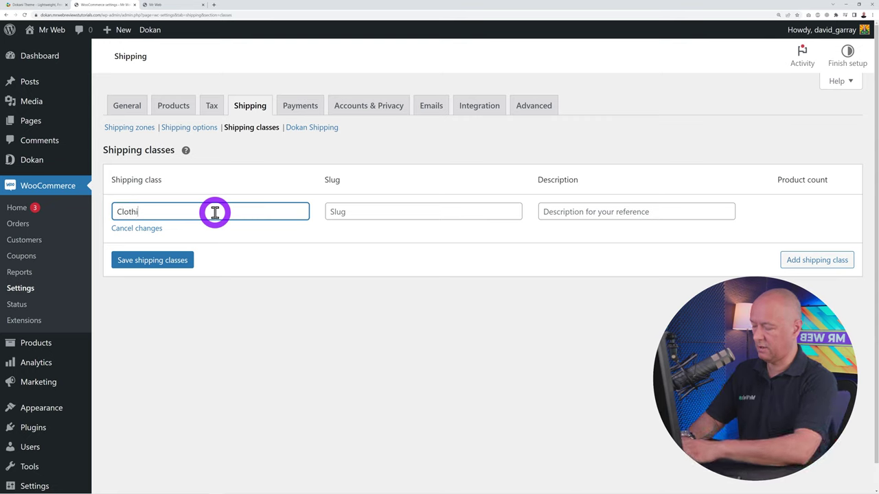
pyautogui.write('ng')
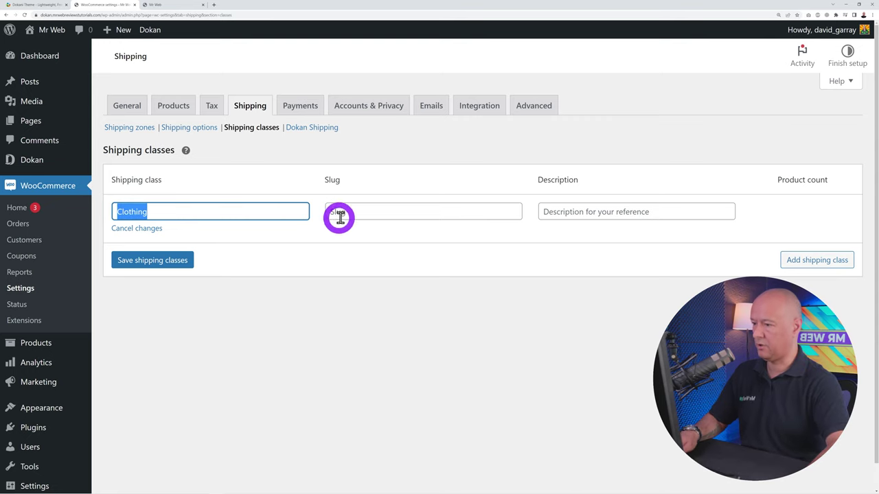
pyautogui.click(337, 213)
pyautogui.write('Clothing')
pyautogui.click(553, 212)
pyautogui.write('Clothing')
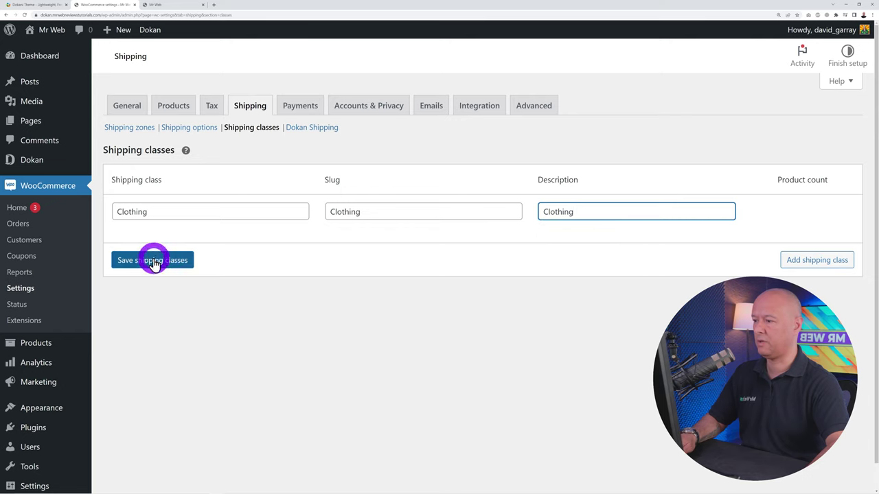
# Add a Televisions shipping class, save both classes, and return to the shipping zones list
pyautogui.click(786, 259)
pyautogui.click(241, 260)
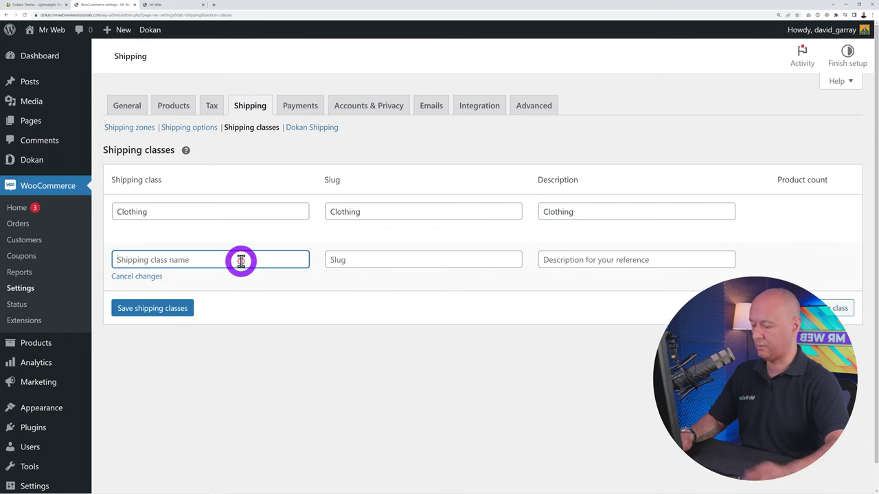
pyautogui.write('Televisi')
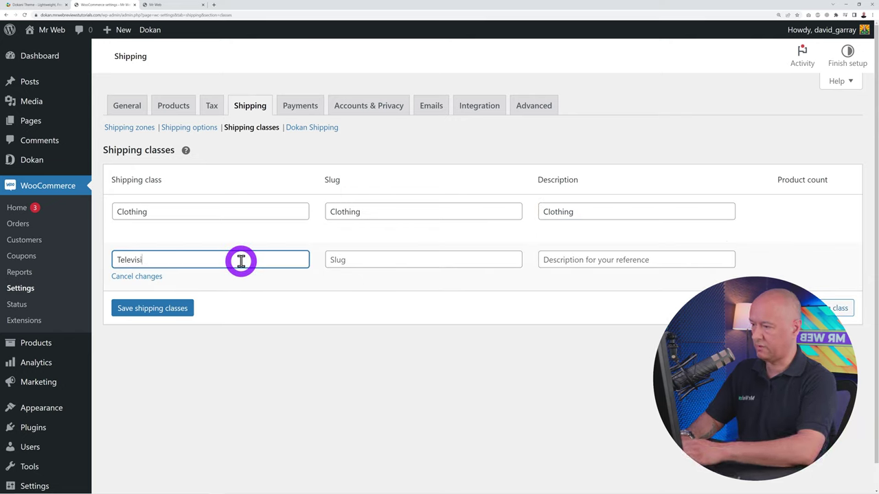
pyautogui.write('ons')
pyautogui.hotkey('ctrl', 'a')
pyautogui.hotkey('ctrl', 'c')
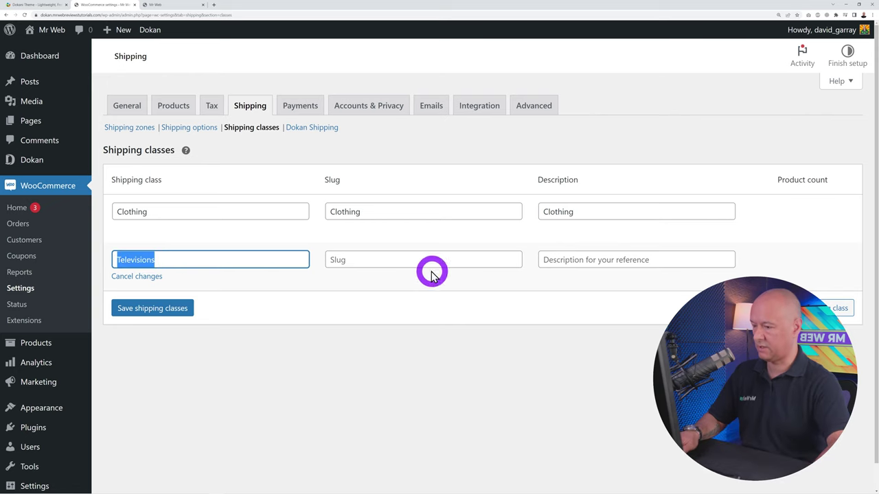
pyautogui.click(429, 261)
pyautogui.hotkey('ctrl', 'v')
pyautogui.click(572, 259)
pyautogui.hotkey('ctrl', 'v')
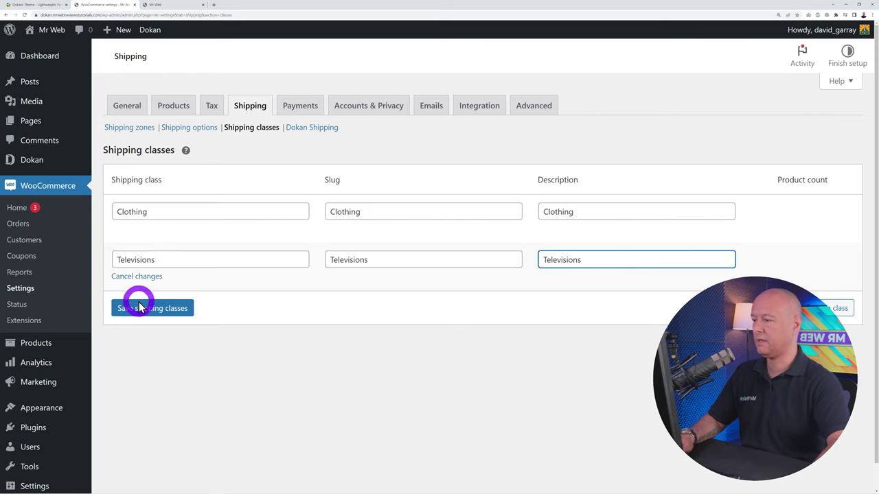
pyautogui.click(139, 307)
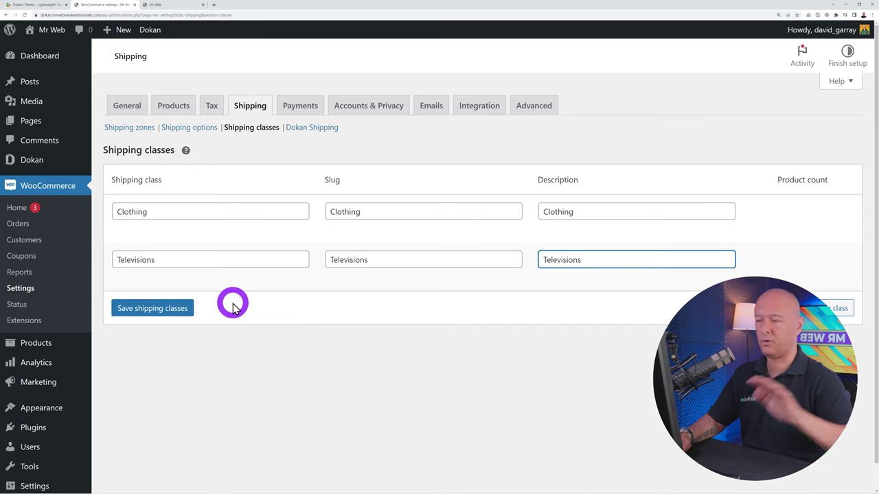
pyautogui.click(167, 307)
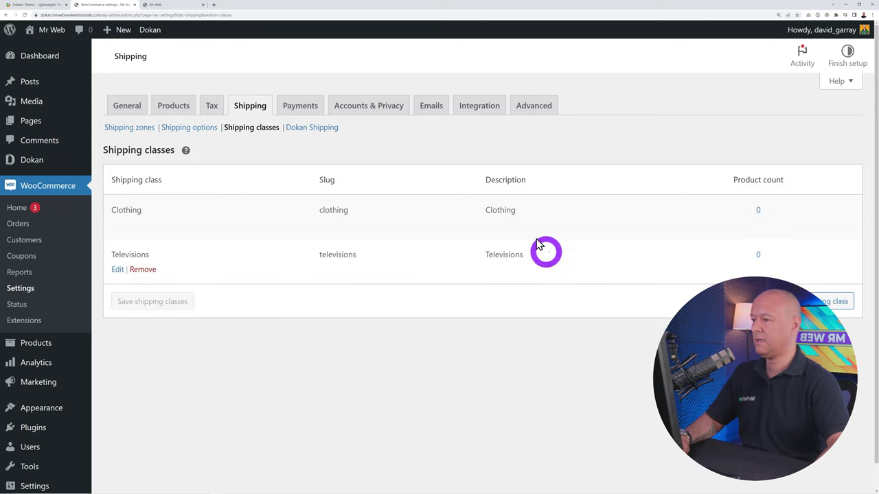
pyautogui.click(123, 129)
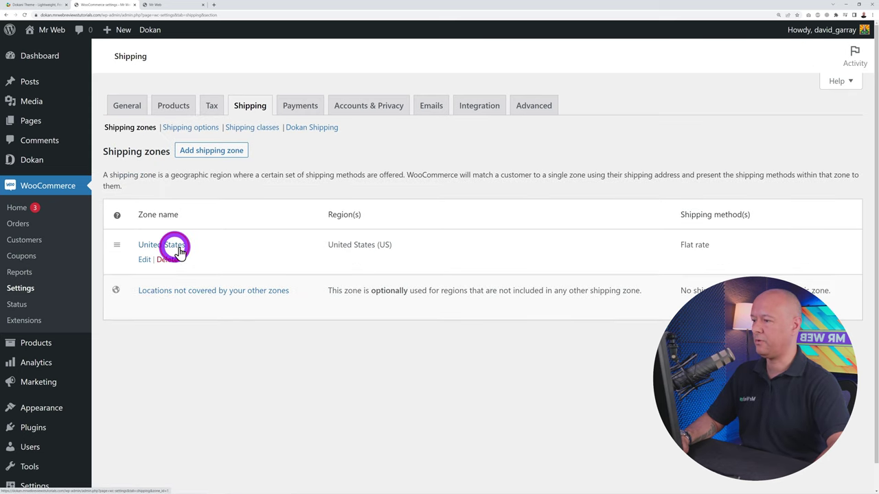
# In the United States Flat rate settings, set the Clothing class cost to 8.50
pyautogui.click(175, 251)
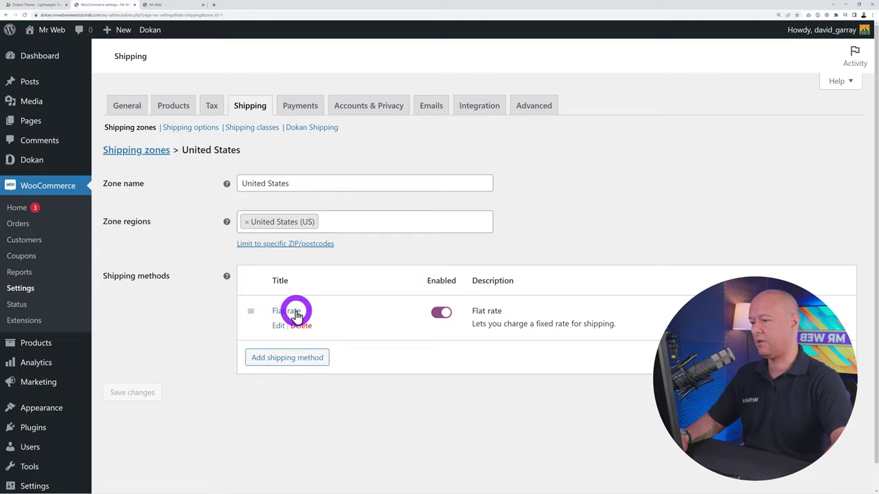
pyautogui.click(282, 309)
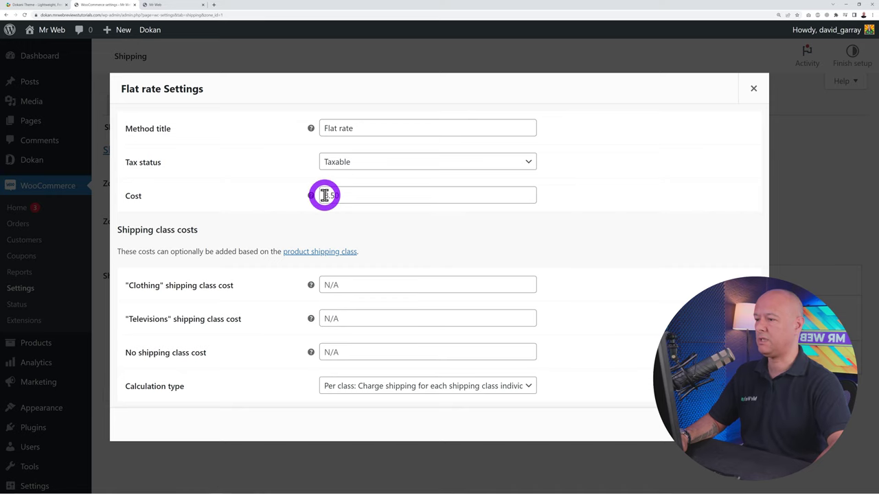
pyautogui.moveTo(323, 195); pyautogui.dragTo(366, 195)
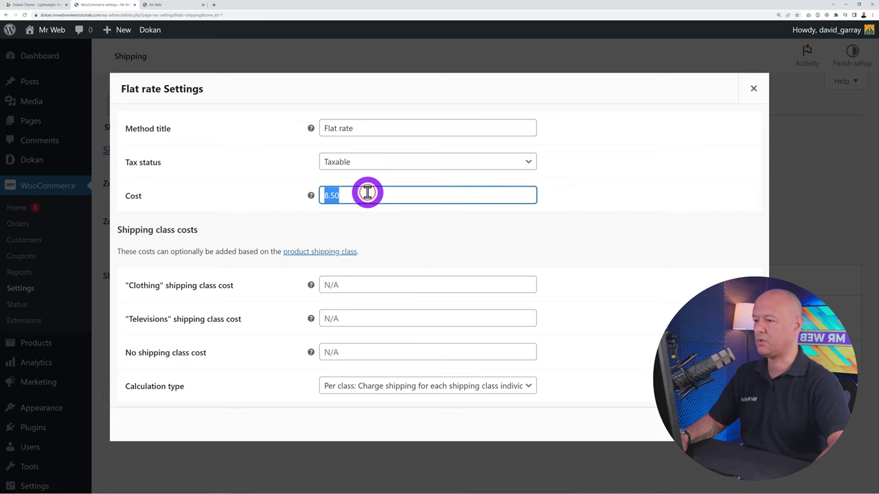
pyautogui.click(365, 287)
pyautogui.write('8.50')
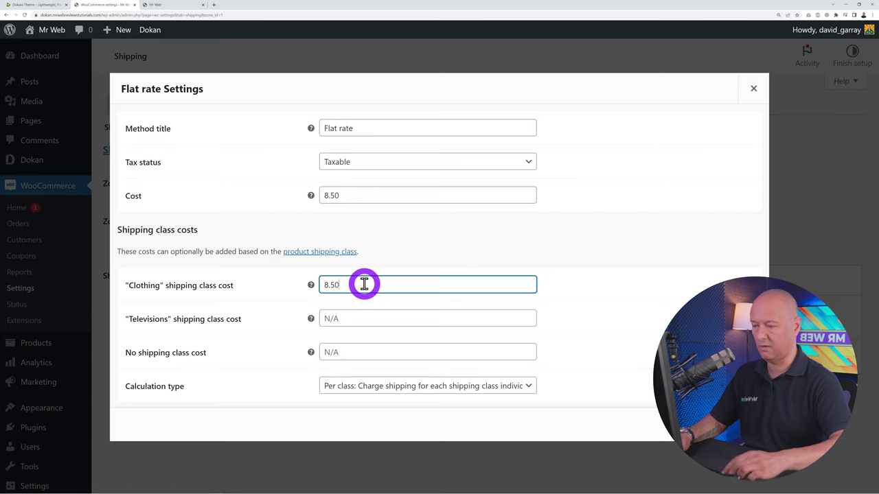
# Set the Televisions class cost to 34.99 * [qty] and save the Flat rate settings
pyautogui.click(359, 317)
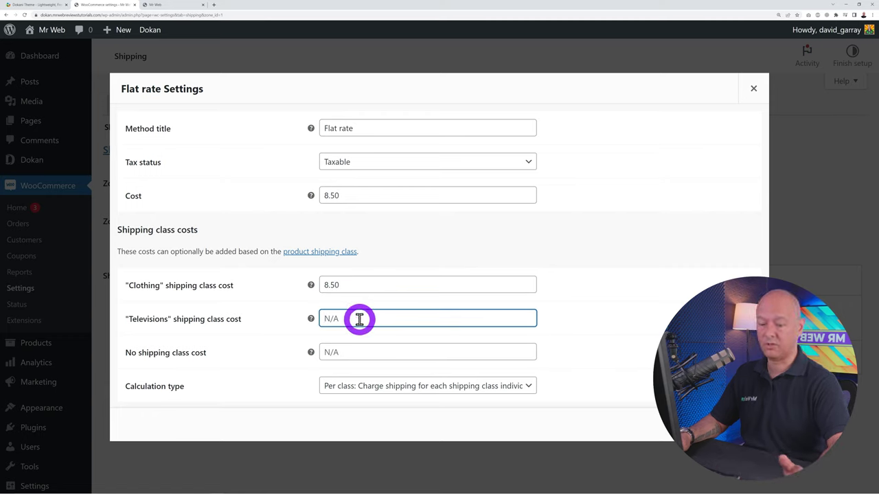
pyautogui.write('34')
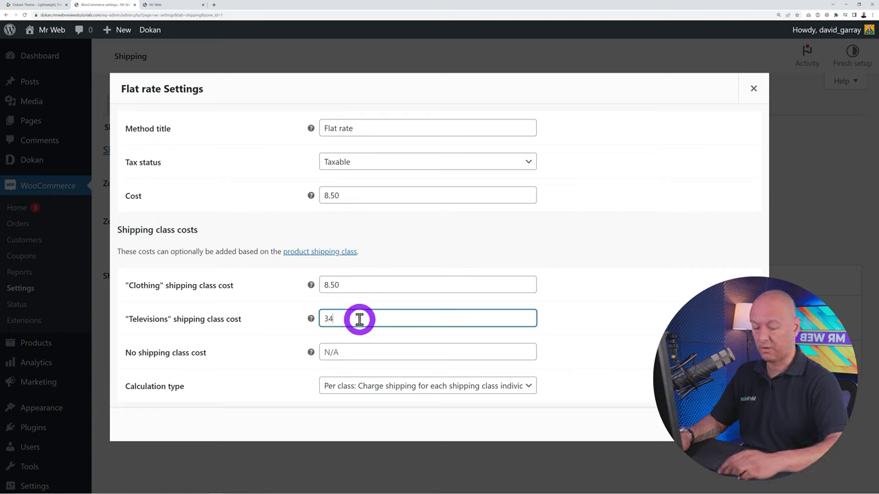
pyautogui.write('.00')
pyautogui.press('BackSpace')
pyautogui.press('BackSpace')
pyautogui.press('BackSpace')
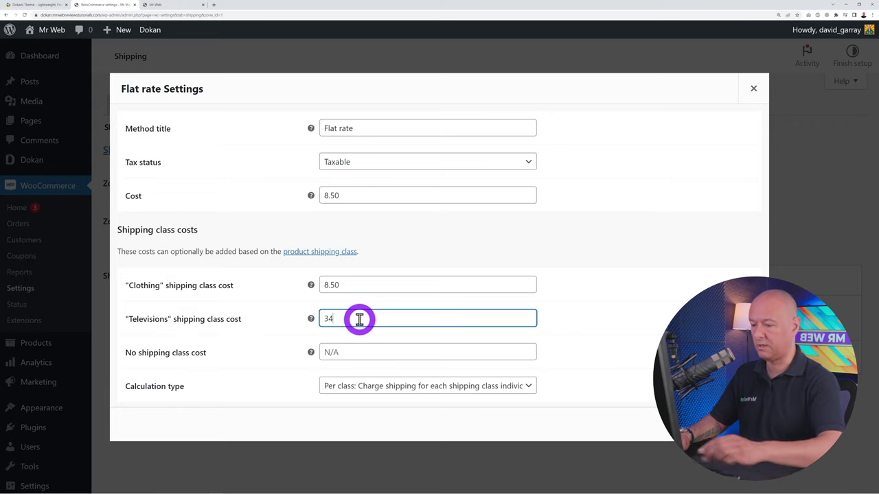
pyautogui.write('.50')
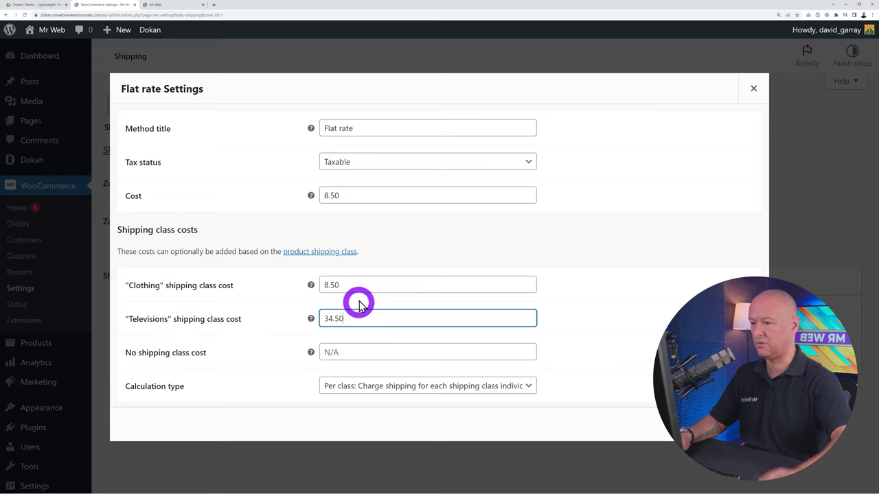
pyautogui.click(563, 315)
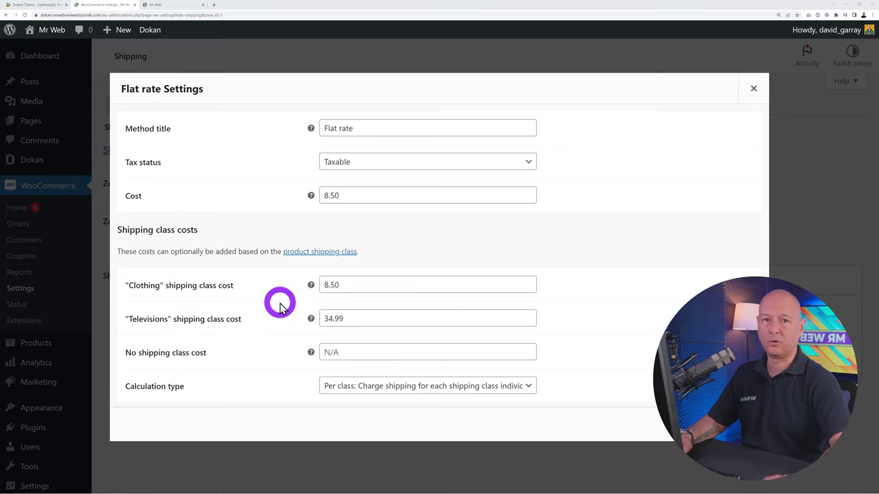
pyautogui.moveTo(311, 320)
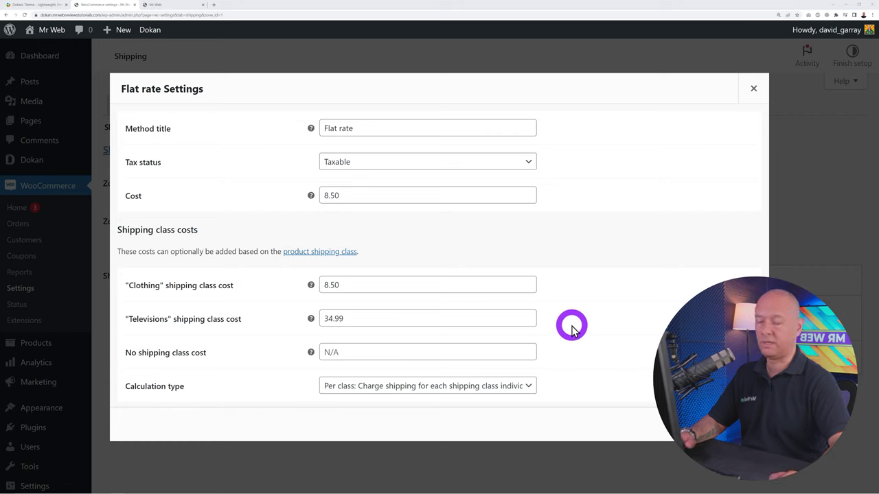
pyautogui.click(407, 318)
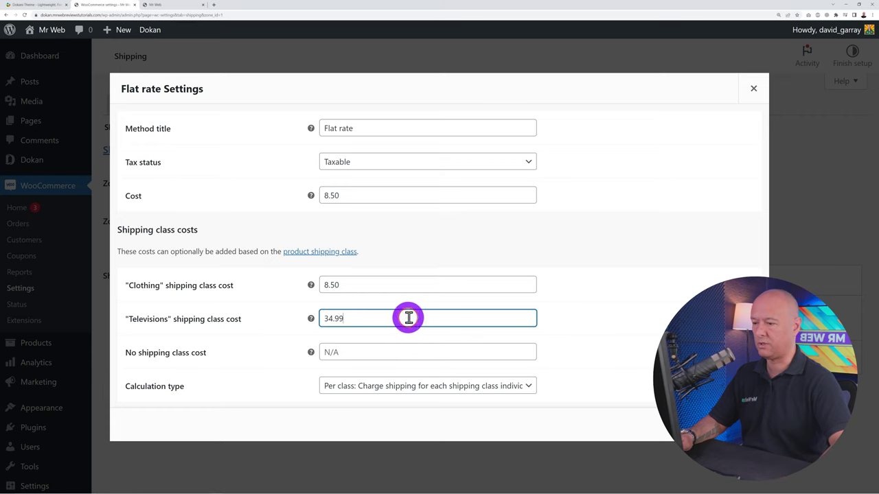
pyautogui.write('* [')
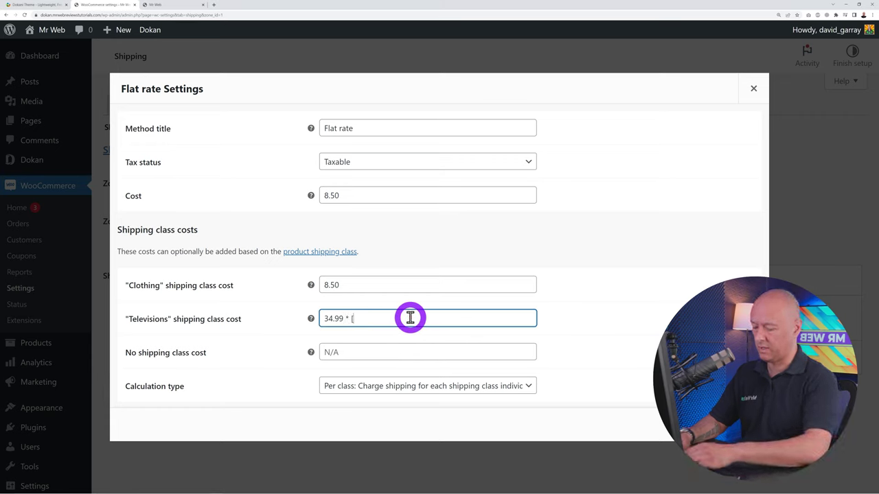
pyautogui.write('qty]')
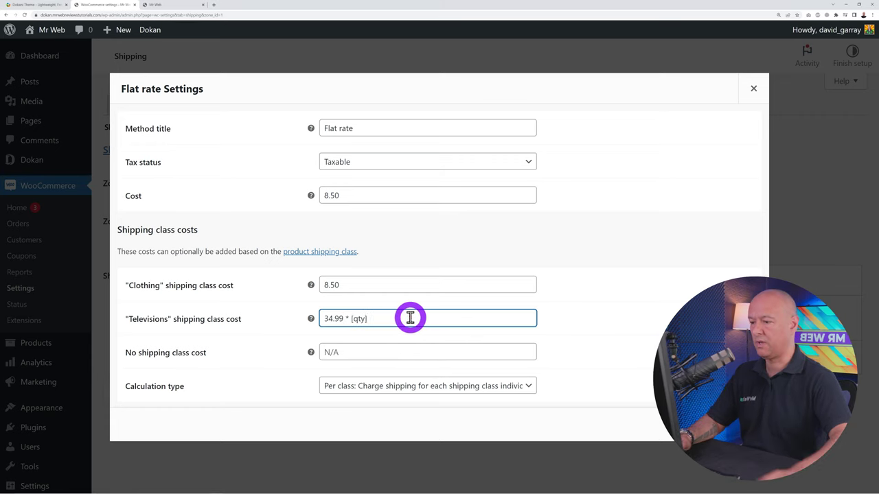
pyautogui.click(561, 321)
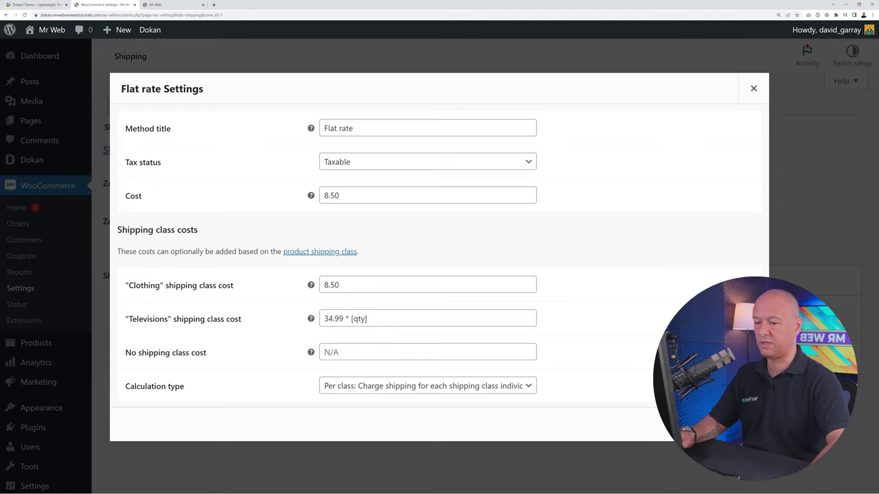
pyautogui.click(727, 425)
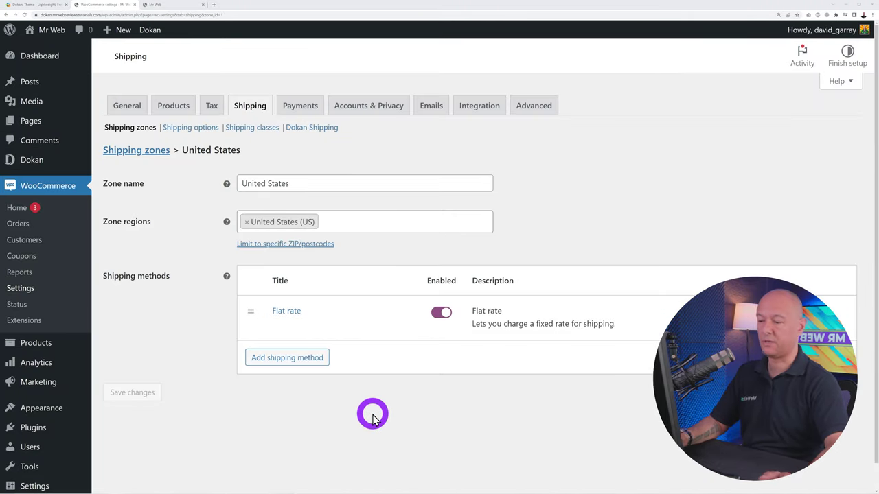
# Add Vendor Table Rate Shipping to the United States zone, then open the Mr Web vendor dashboard menu
pyautogui.click(288, 358)
pyautogui.click(490, 263)
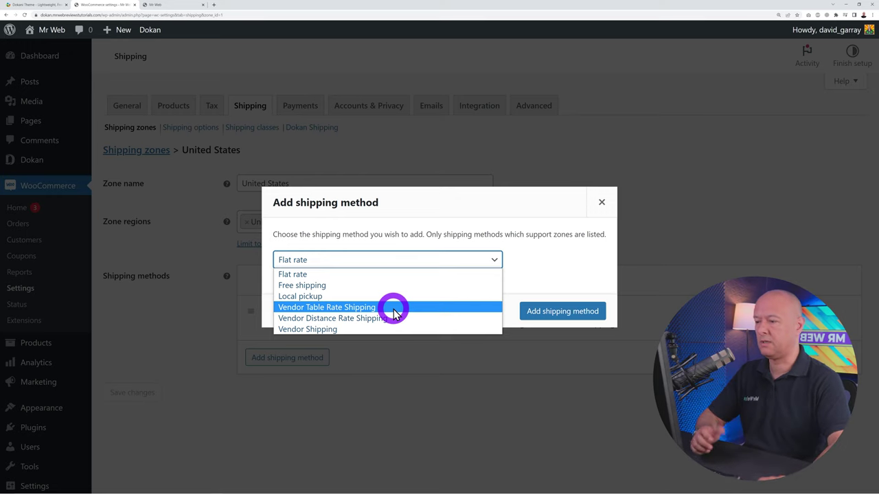
pyautogui.click(328, 308)
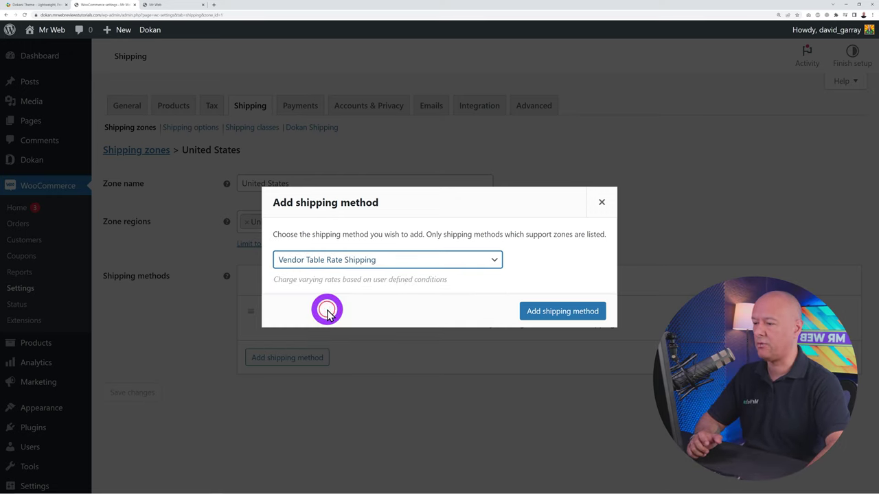
pyautogui.click(561, 313)
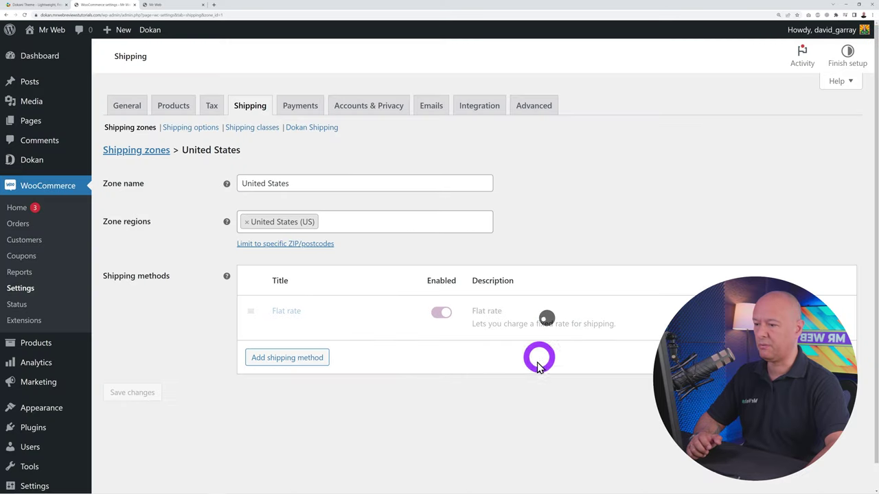
pyautogui.scroll(-1, 573, 405)
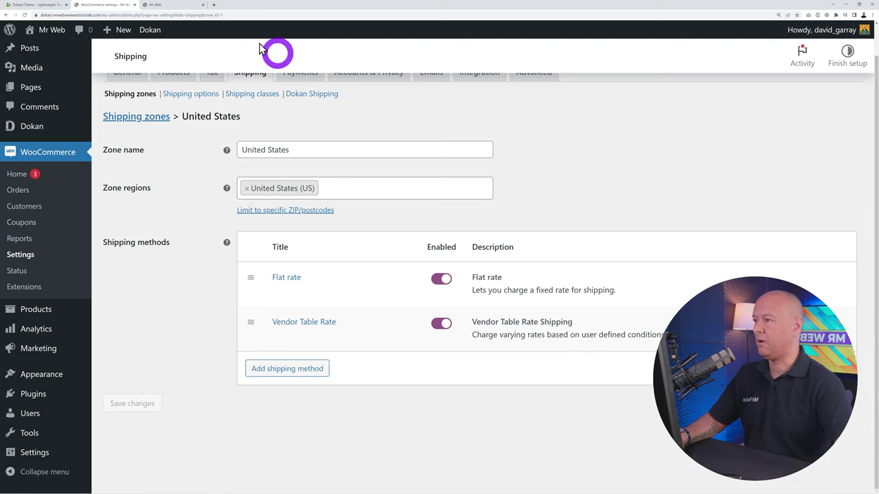
pyautogui.click(167, 6)
pyautogui.click(676, 55)
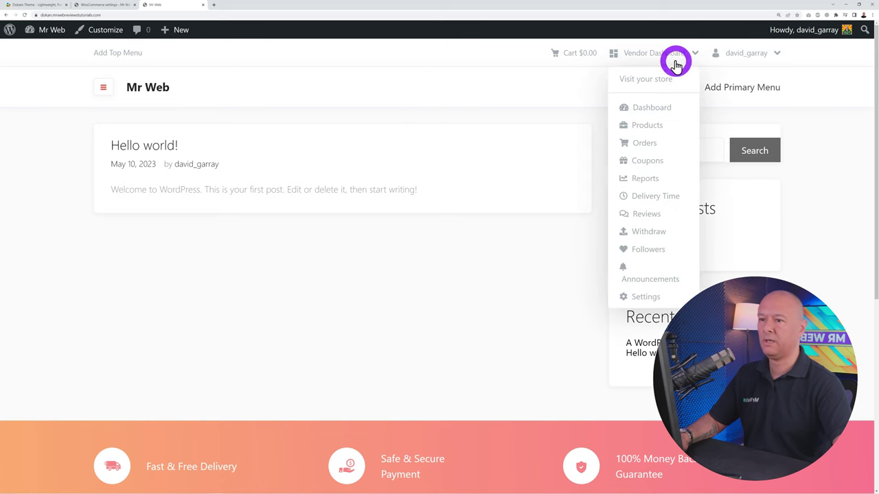
# In the Dokan vendor dashboard, open Settings > Shipping and the United States zone, then return to WooCommerce
pyautogui.click(658, 108)
pyautogui.scroll(-2, 310, 281)
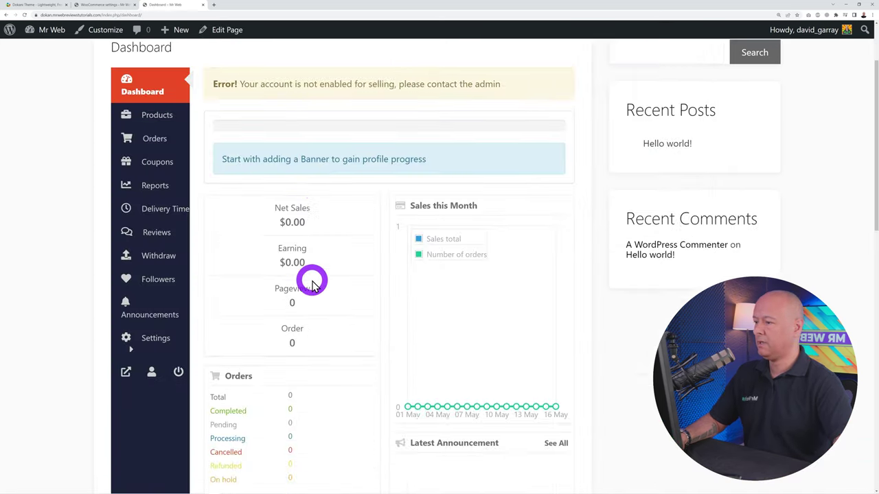
pyautogui.moveTo(153, 322)
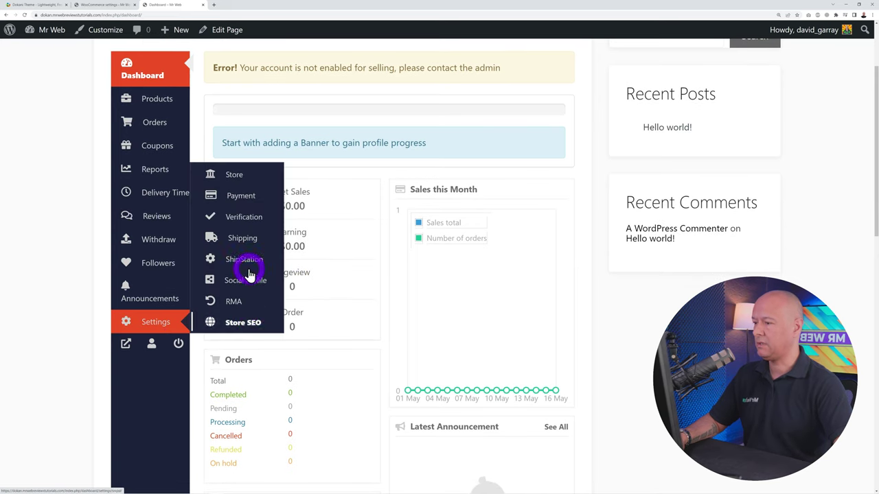
pyautogui.click(249, 240)
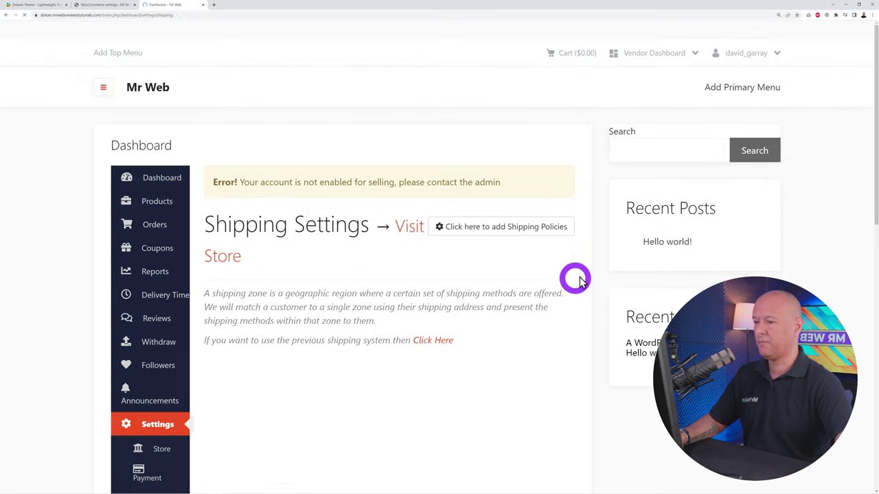
pyautogui.scroll(-2, 603, 272)
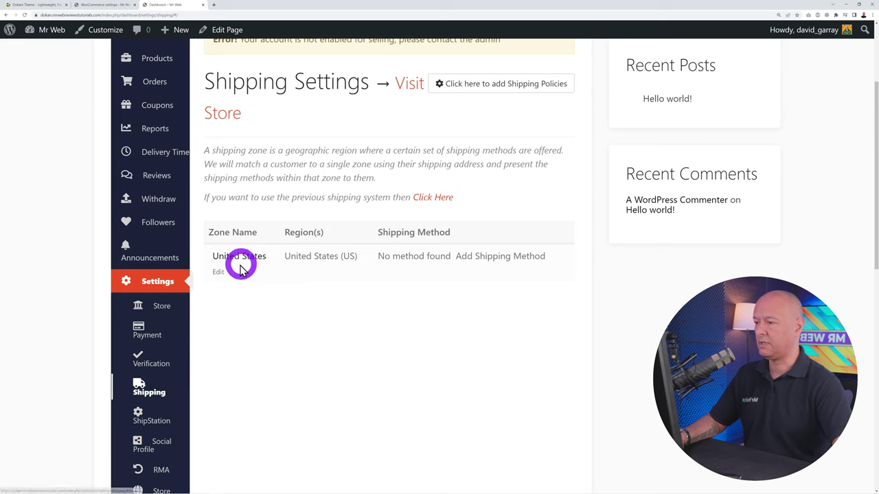
pyautogui.click(221, 268)
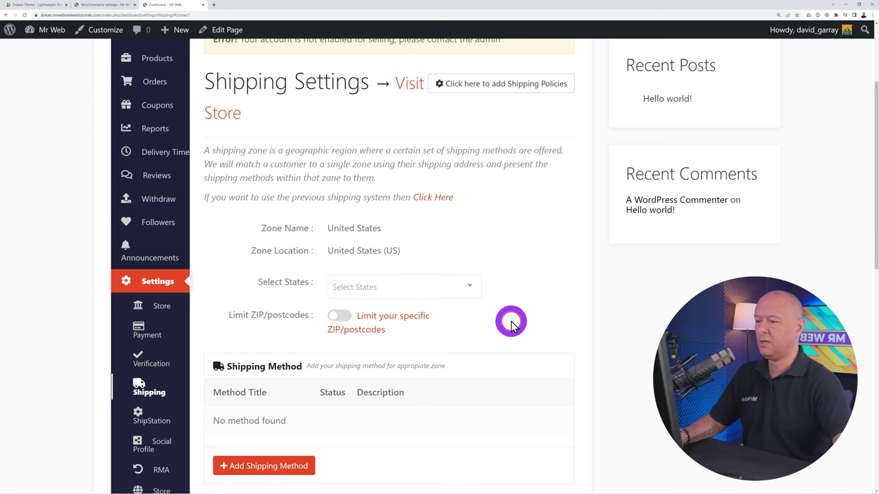
pyautogui.scroll(-1, 511, 322)
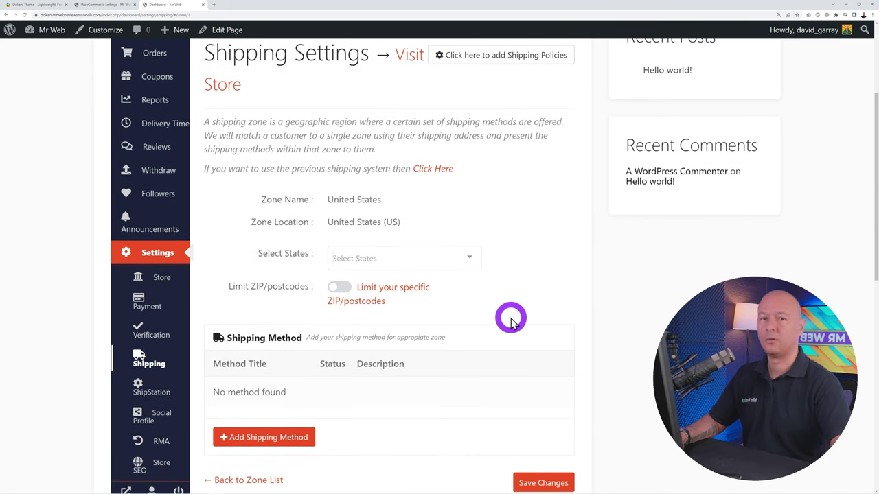
pyautogui.click(126, 8)
# Close the Vendor Table Rate settings and add Vendor Distance Rate Shipping to the United States zone
pyautogui.click(316, 326)
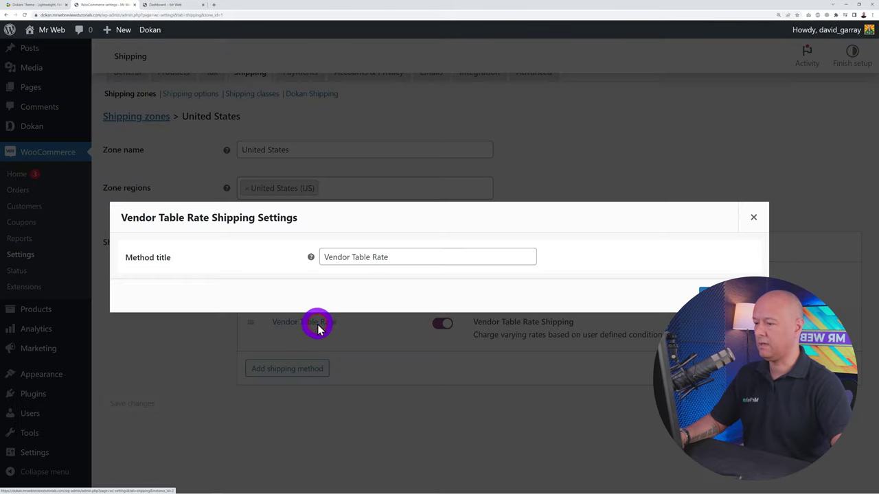
pyautogui.click(752, 217)
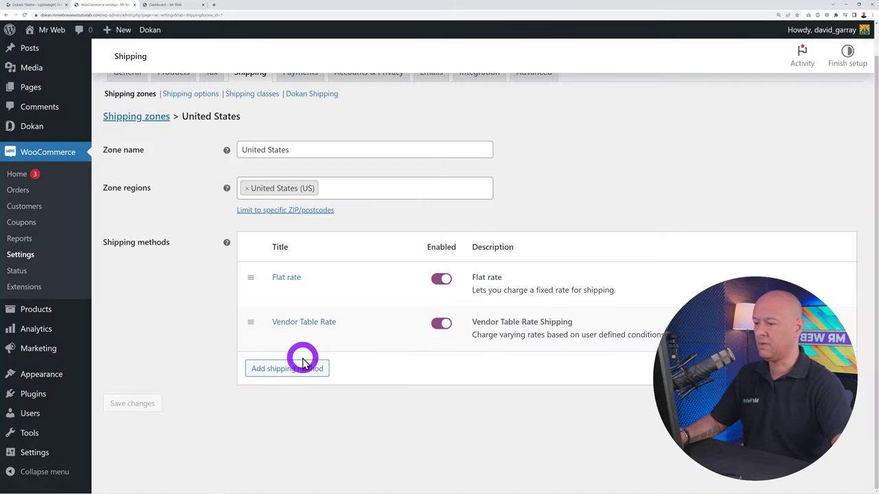
pyautogui.click(303, 361)
pyautogui.click(382, 258)
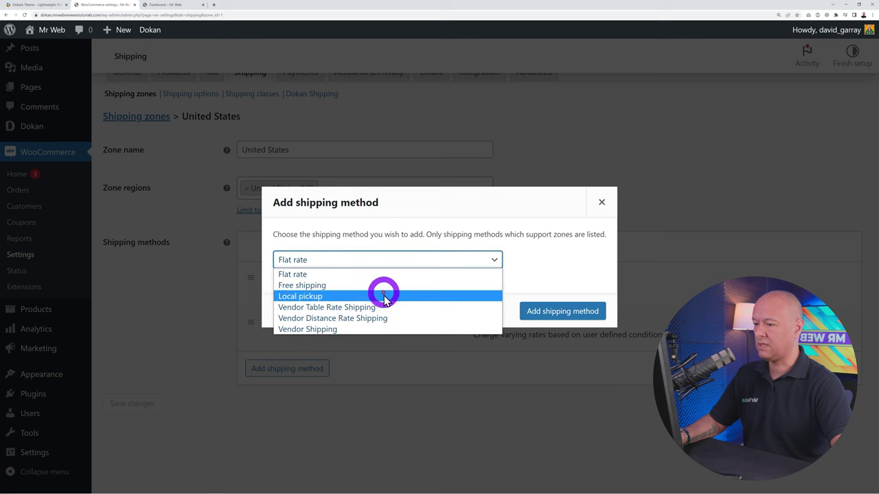
pyautogui.click(377, 318)
pyautogui.click(541, 311)
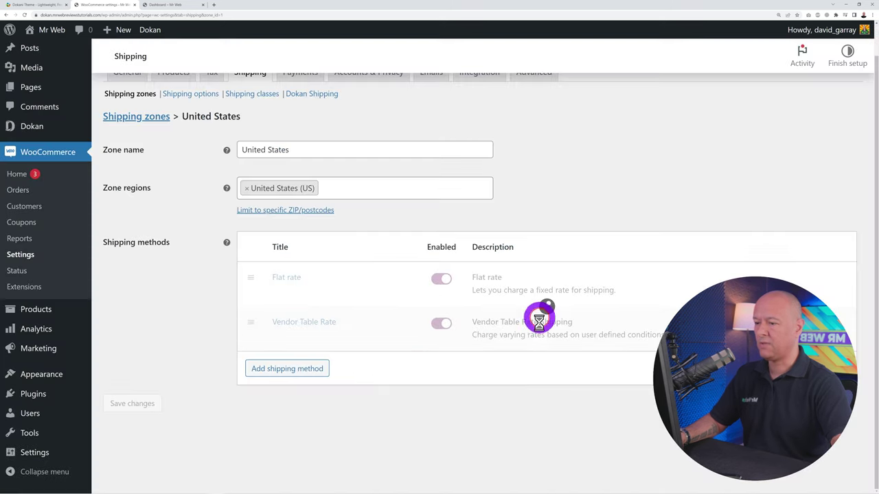
pyautogui.scroll(-1, 453, 412)
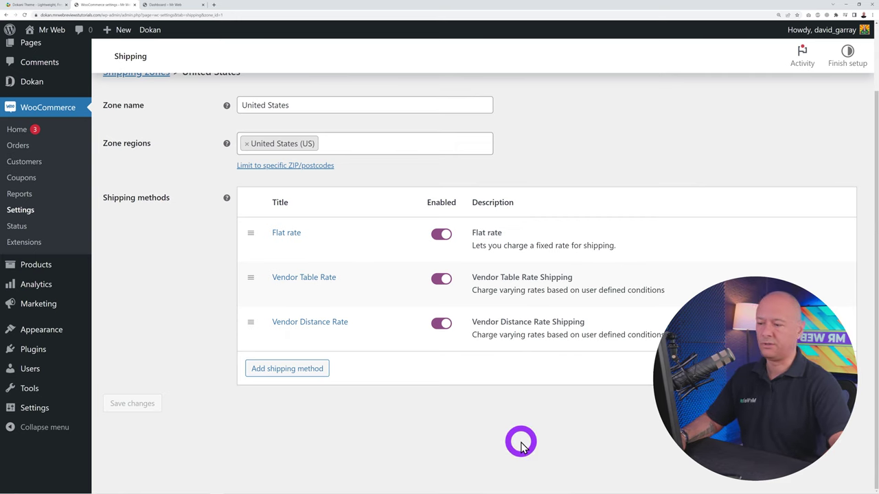
pyautogui.scroll(2, 521, 446)
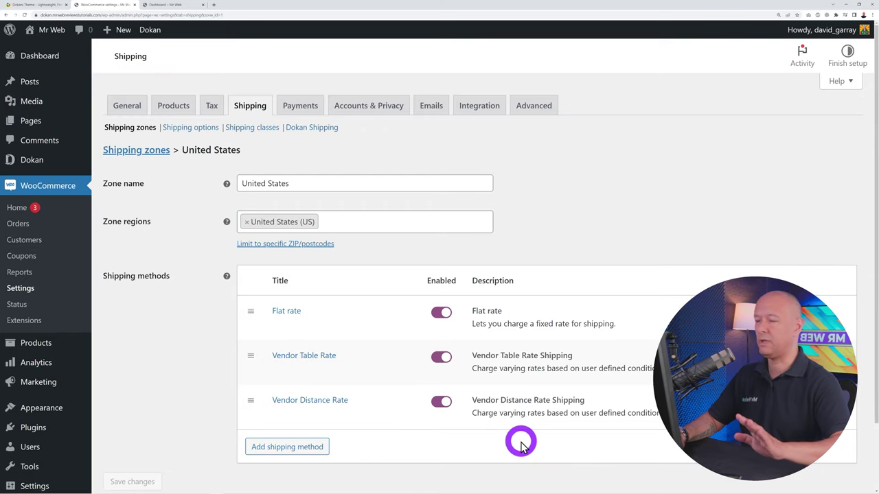
# Review the WooCommerce payment gateways, including the disabled Stripe Connect, MangoPay and Razorpay
pyautogui.click(309, 110)
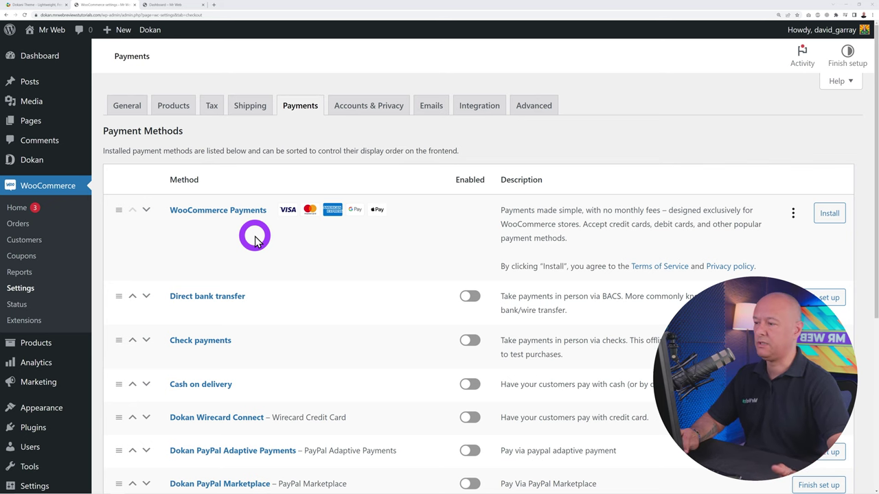
pyautogui.scroll(-3, 447, 288)
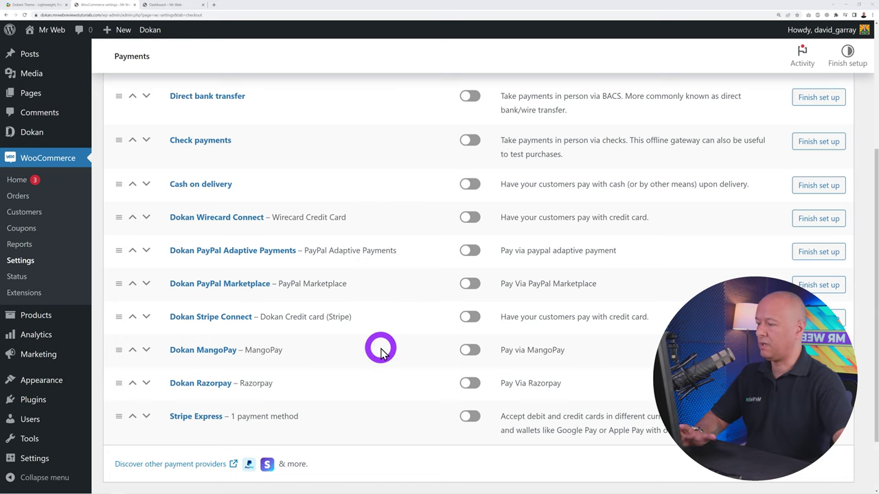
# Search plugins for 'woocommerce paypal', then install and activate WooCommerce PayPal Payments
pyautogui.moveTo(19, 408)
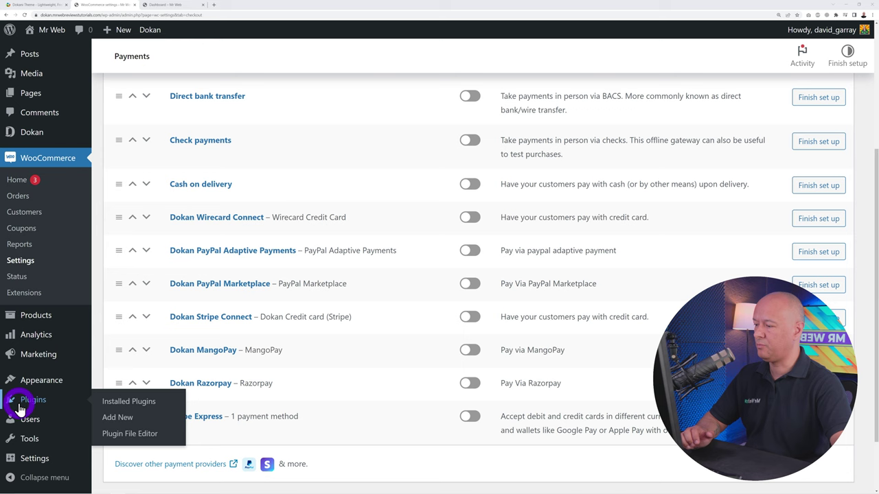
pyautogui.middleClick(126, 420)
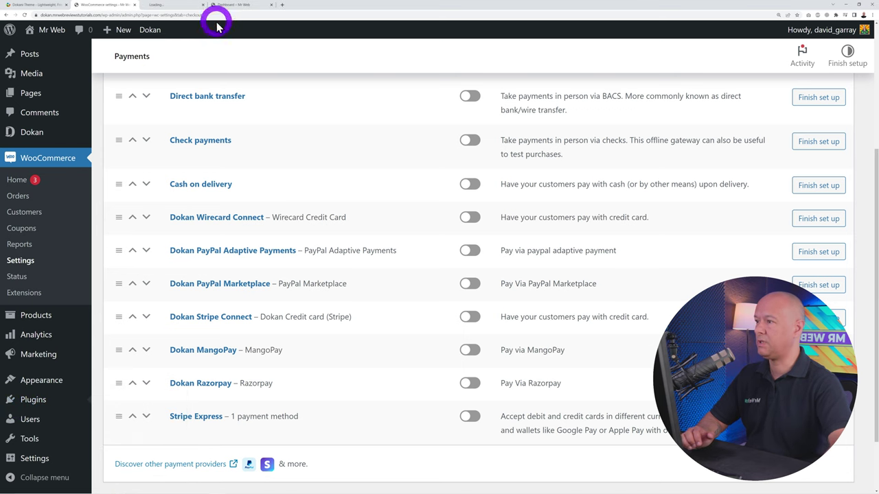
pyautogui.click(175, 7)
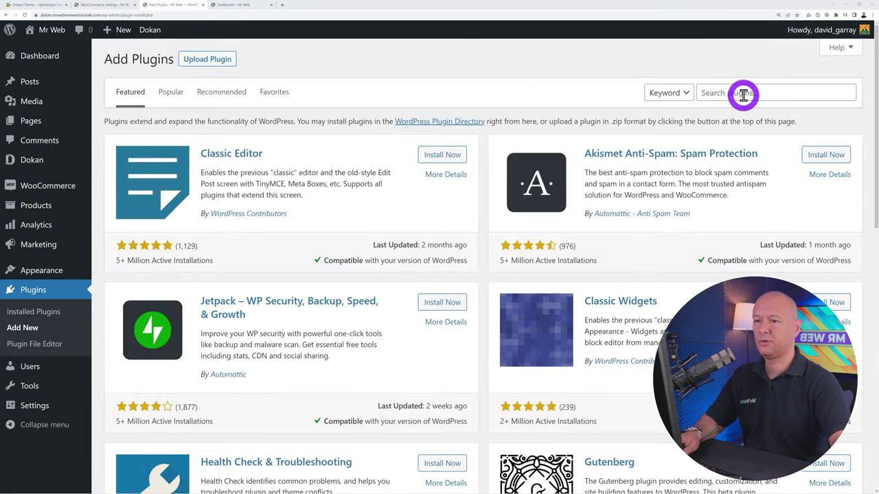
pyautogui.click(741, 91)
pyautogui.write('woocommerce')
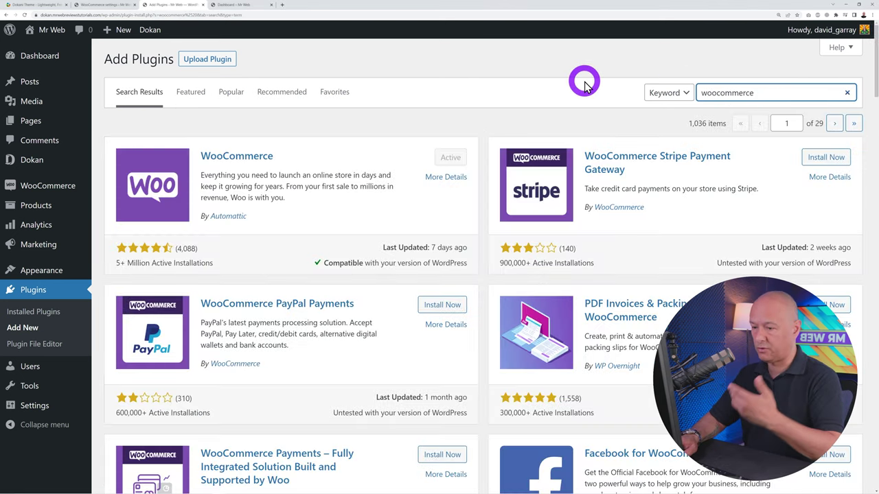
pyautogui.write(' amazon pay')
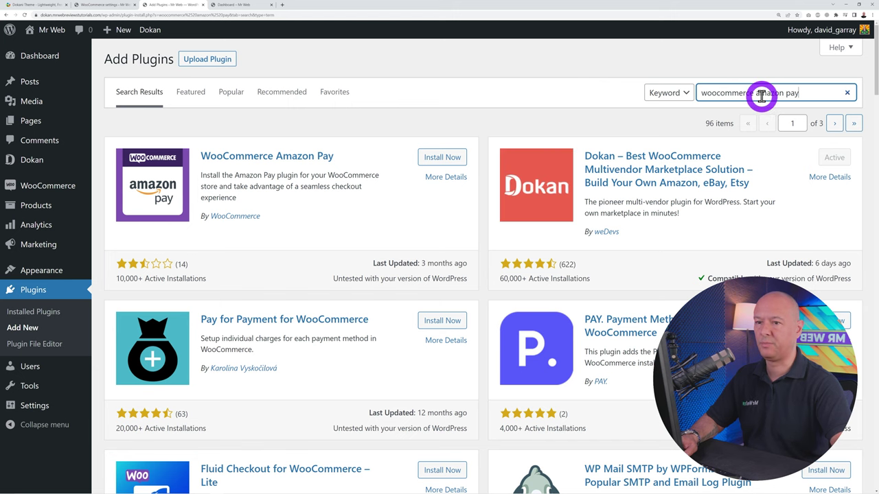
pyautogui.moveTo(757, 94); pyautogui.dragTo(814, 91)
pyautogui.write('aut')
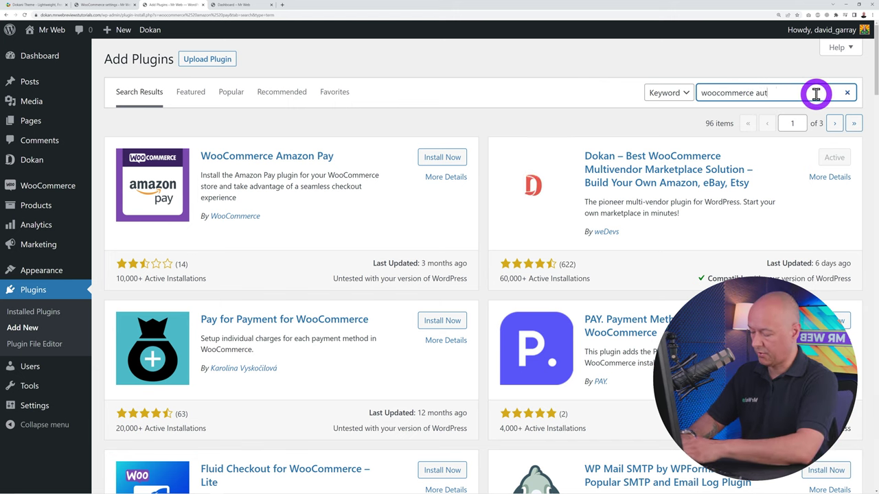
pyautogui.write('horize')
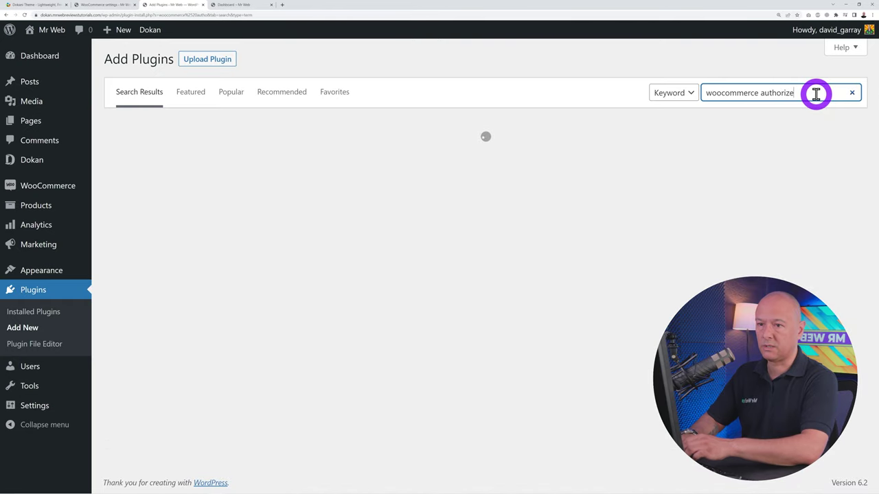
pyautogui.write('.net')
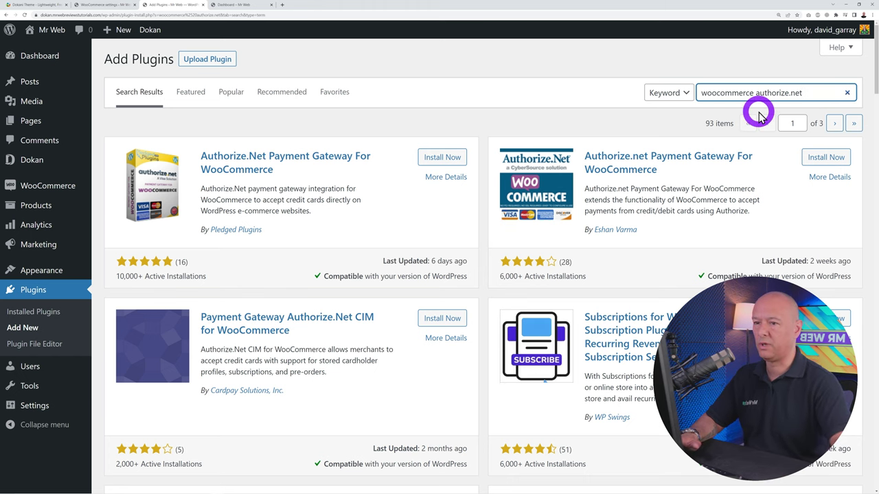
pyautogui.moveTo(757, 92); pyautogui.dragTo(814, 92)
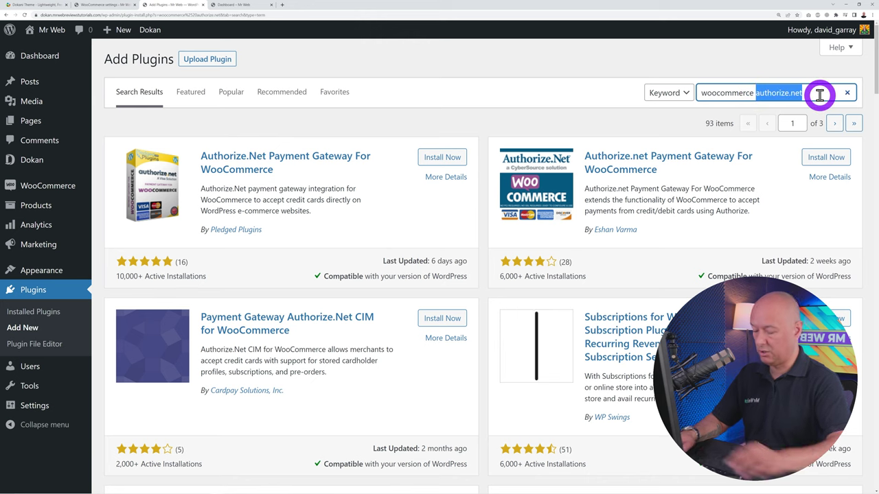
pyautogui.write('paypal')
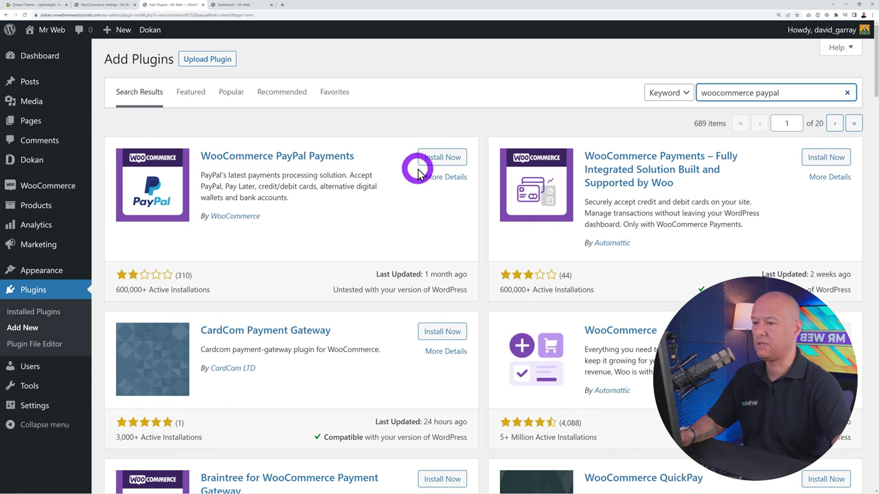
pyautogui.click(435, 157)
pyautogui.click(445, 159)
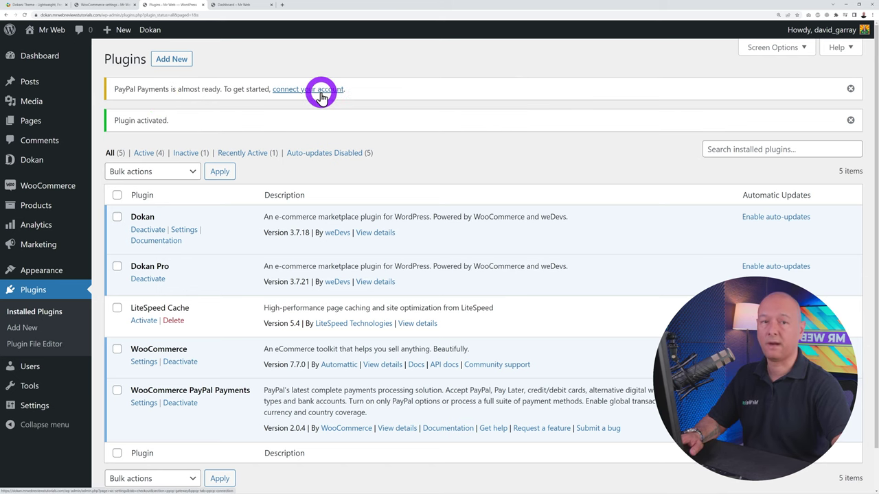
# Reload the WooCommerce Payments list and open the new PayPal method's Account Setup page
pyautogui.click(118, 6)
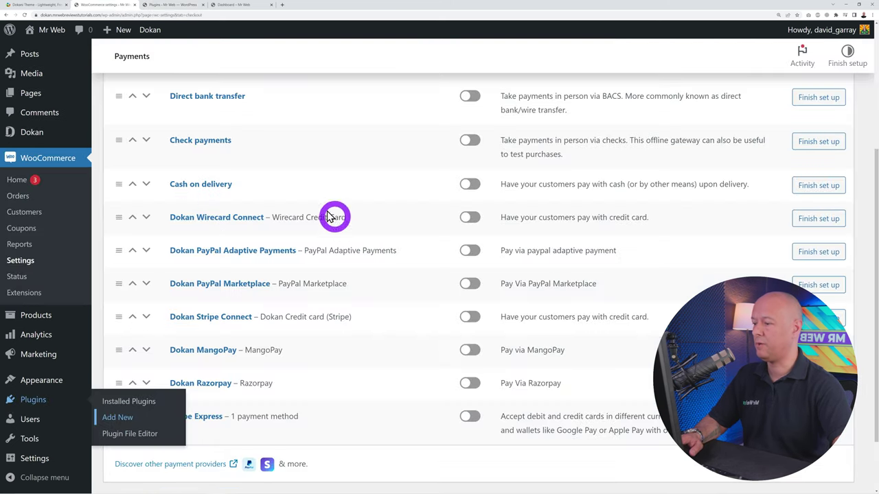
pyautogui.click(44, 29)
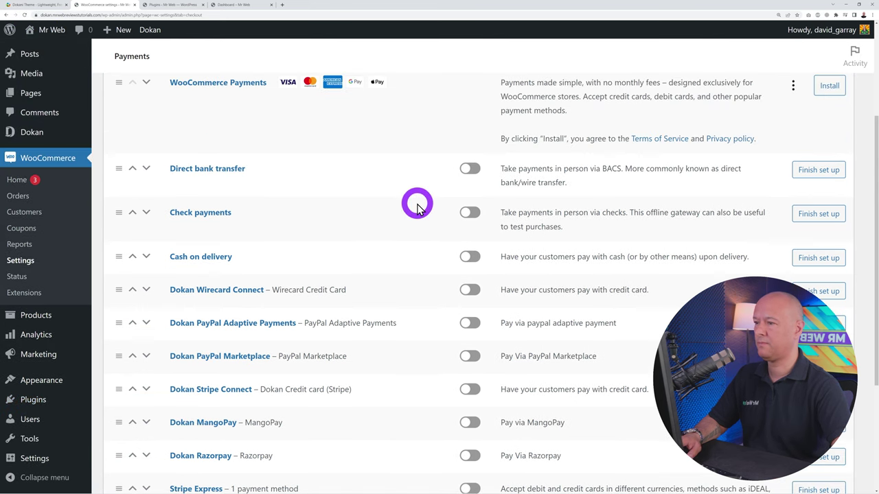
pyautogui.scroll(-2, 424, 204)
pyautogui.scroll(-2, 424, 204)
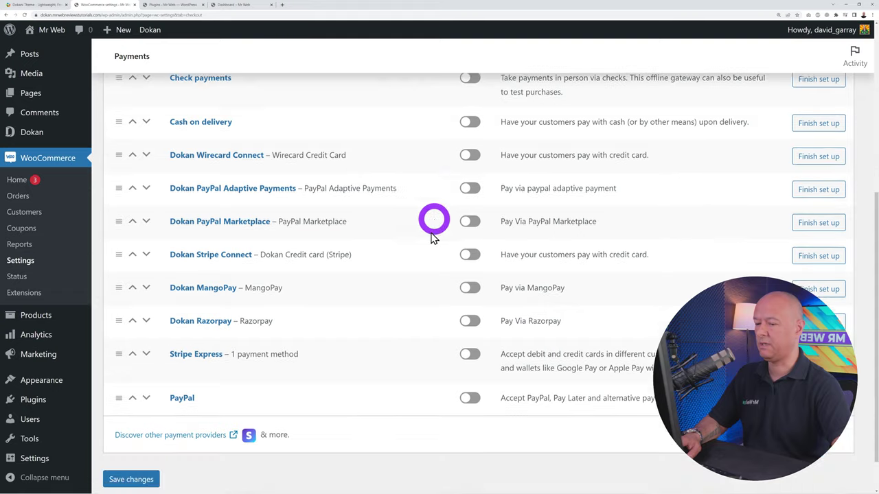
pyautogui.click(530, 383)
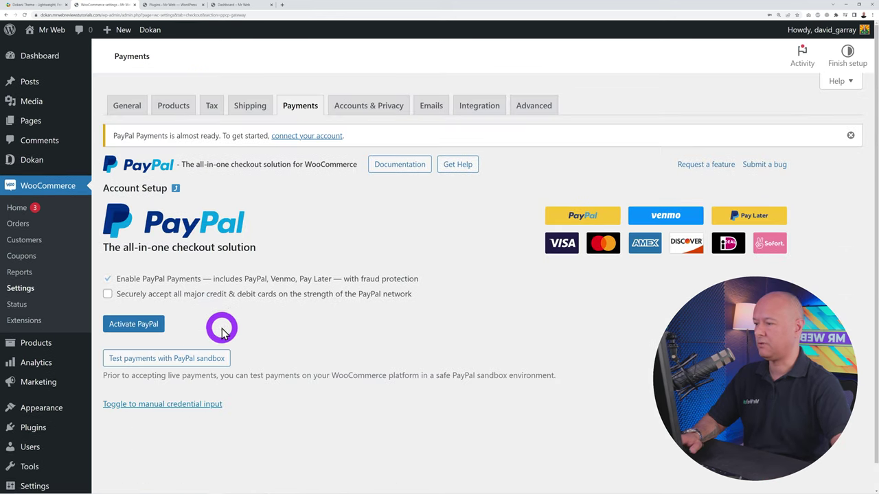
# Link a PayPal account, enable sandbox mode, and bring up PayPal's Standard Payments settings
pyautogui.click(148, 325)
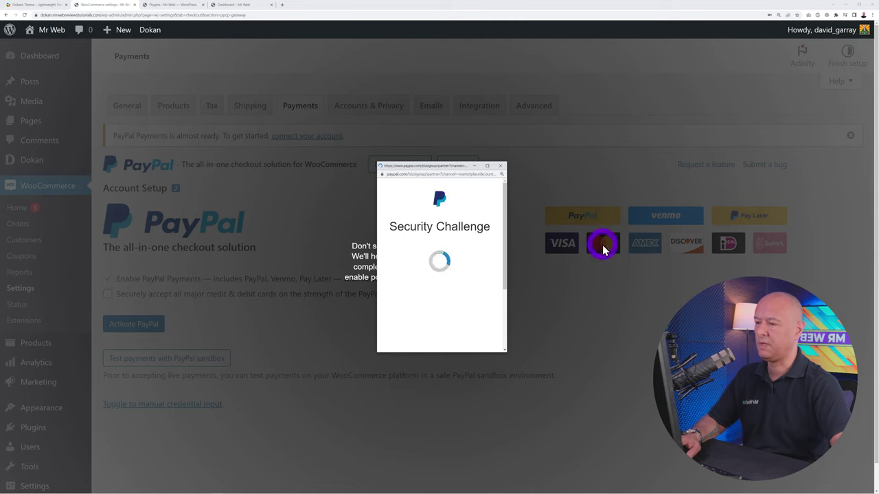
pyautogui.click(390, 252)
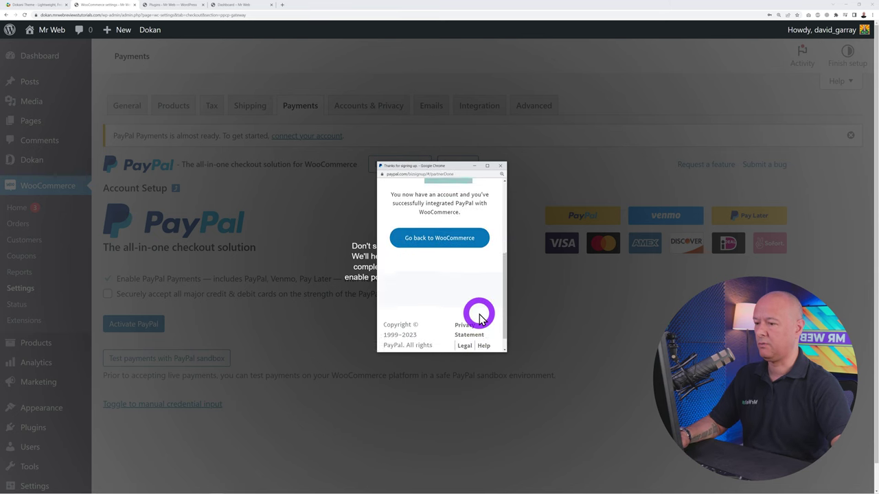
pyautogui.click(446, 271)
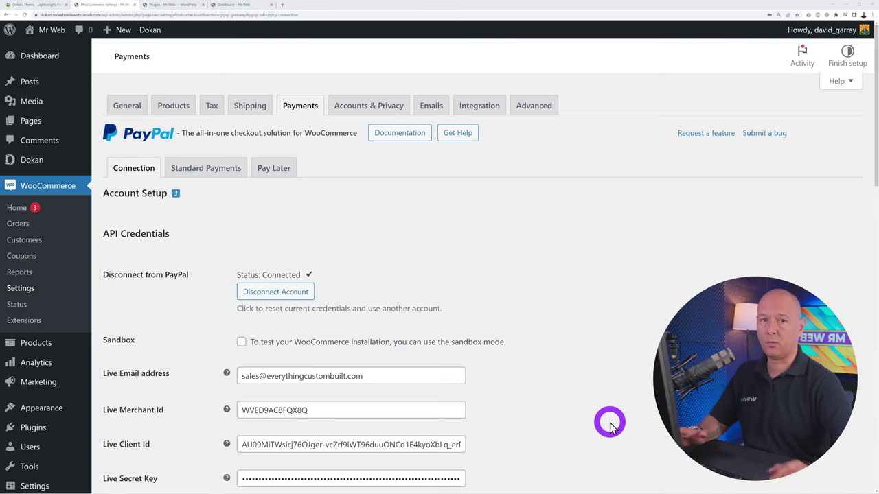
pyautogui.click(241, 343)
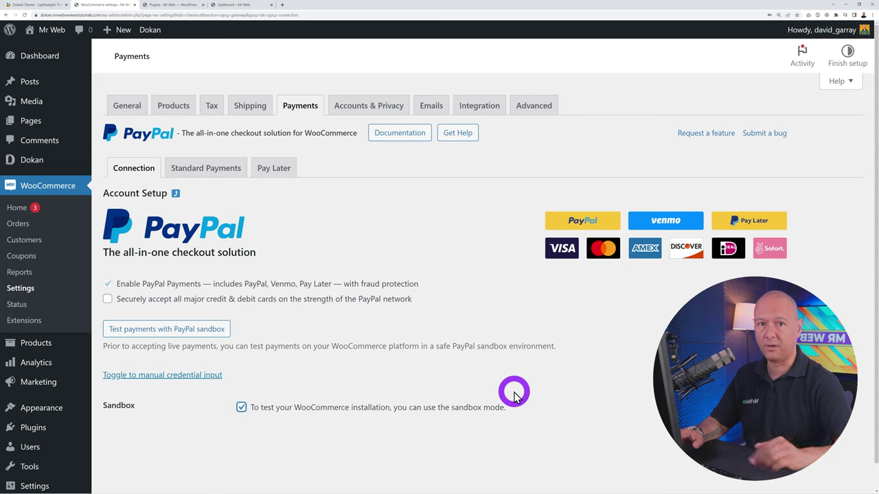
pyautogui.click(243, 408)
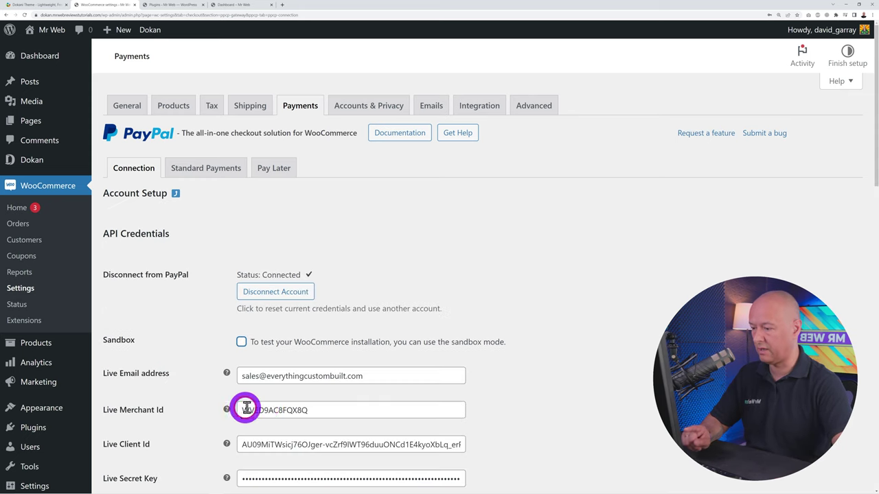
pyautogui.click(241, 341)
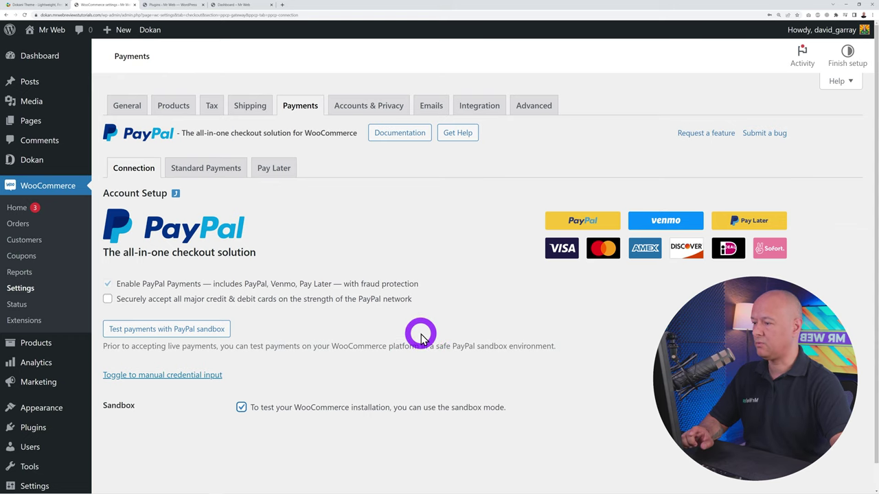
pyautogui.click(217, 175)
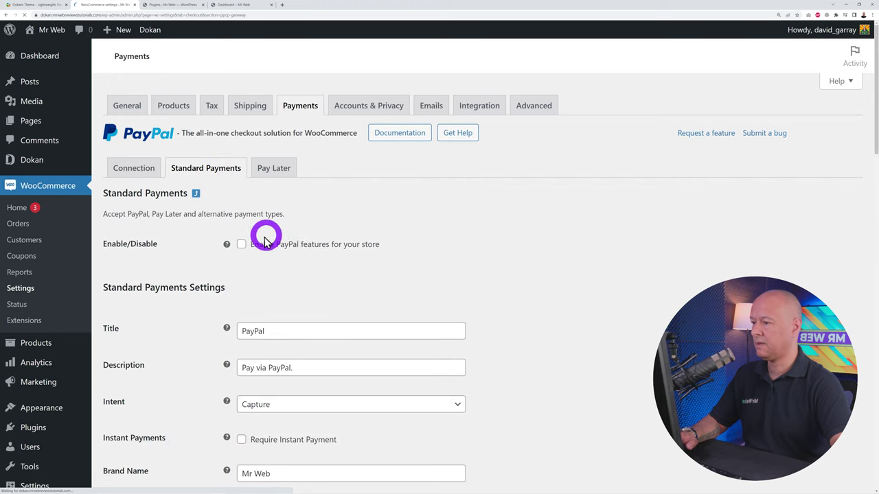
# Turn on PayPal Standard features, save the settings, and confirm PayPal is enabled in the Payments list
pyautogui.click(242, 245)
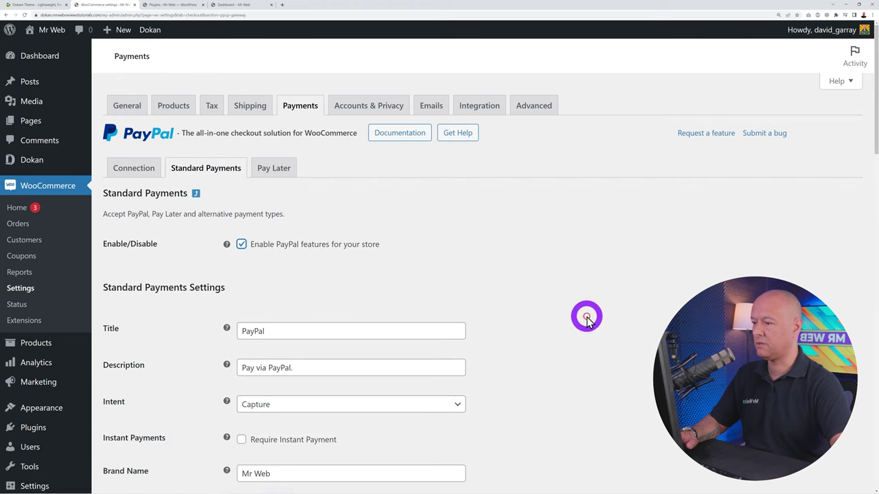
pyautogui.scroll(-10, 585, 317)
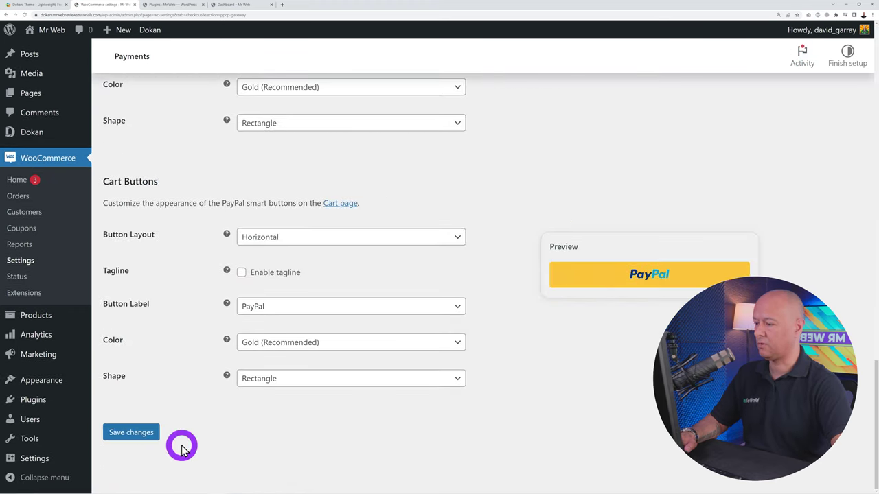
pyautogui.click(154, 436)
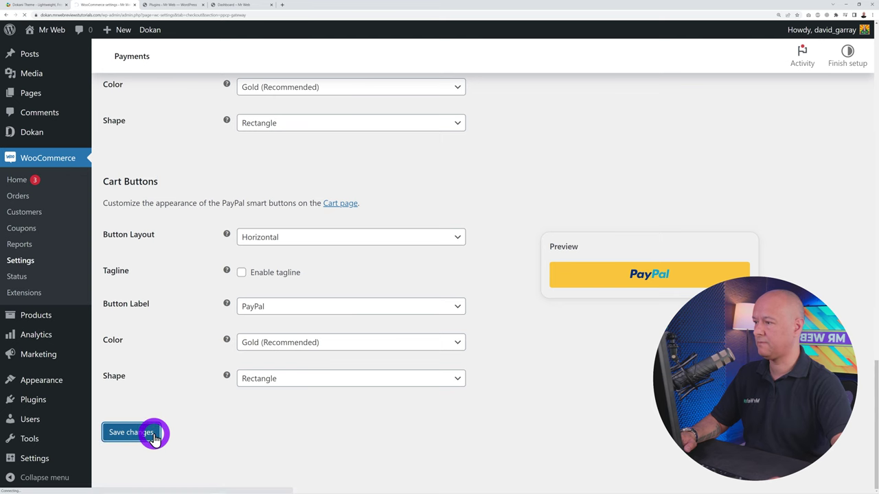
pyautogui.click(300, 105)
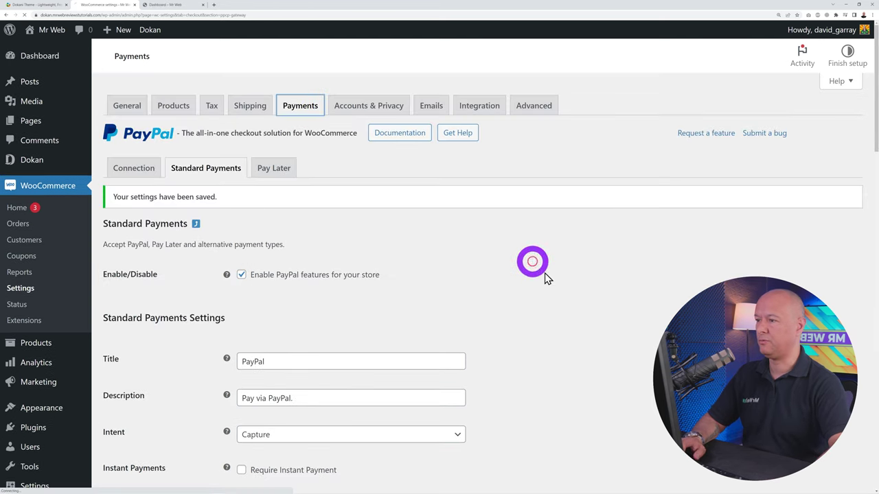
pyautogui.scroll(-4, 565, 263)
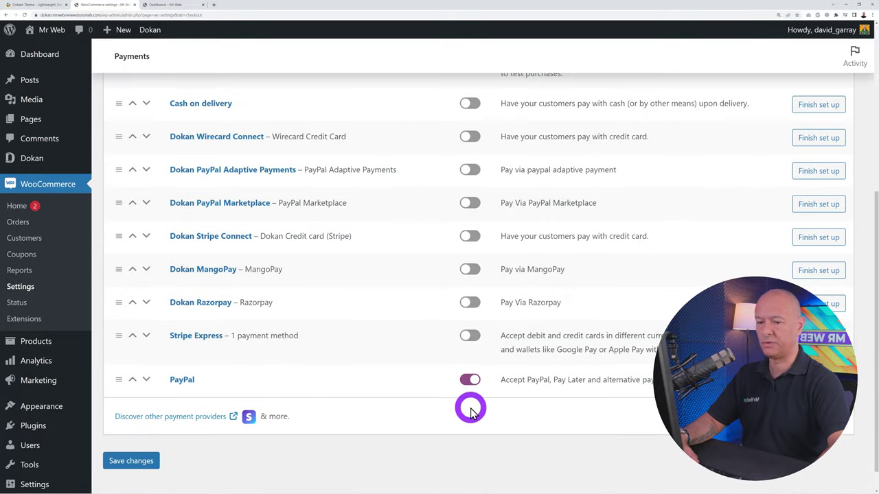
pyautogui.scroll(5, 470, 412)
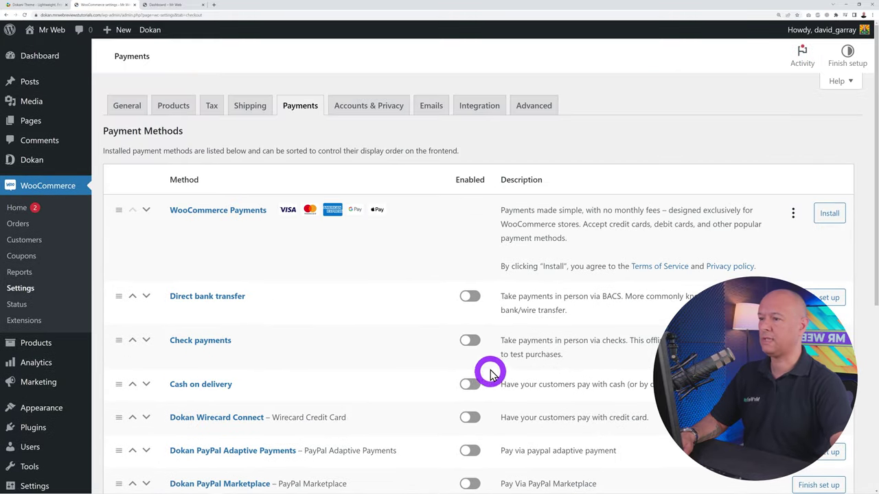
# Check the Dokan New Support Ticket email settings, then return to the Emails list
pyautogui.click(430, 105)
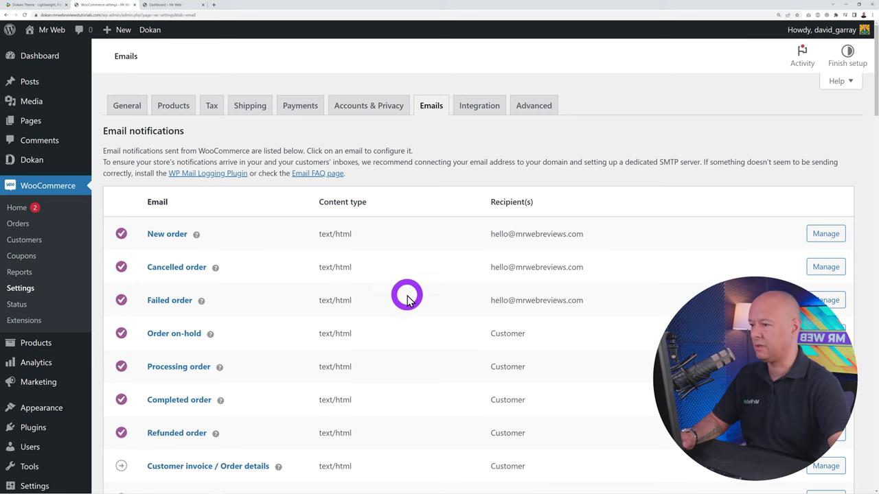
pyautogui.scroll(-5, 549, 362)
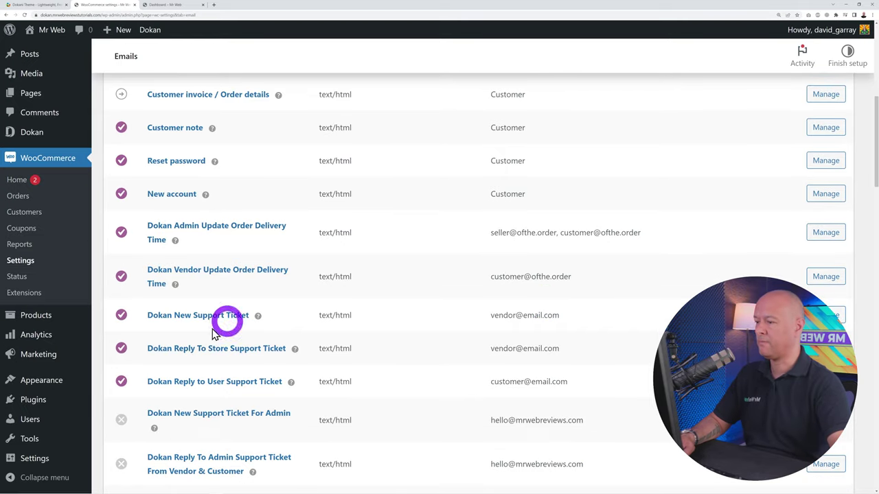
pyautogui.click(169, 324)
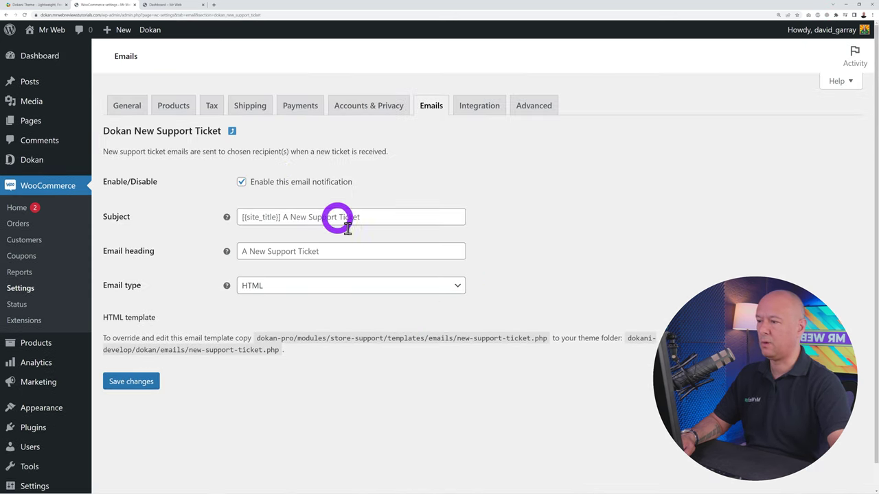
pyautogui.click(232, 134)
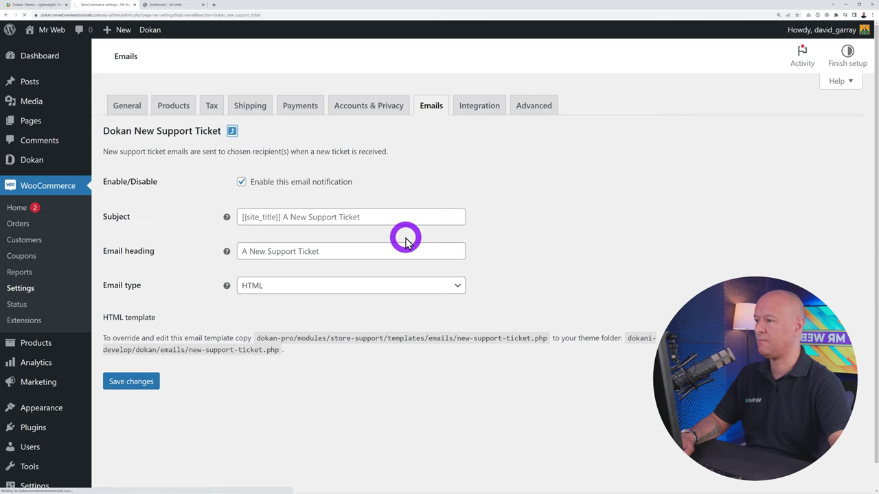
# Keep the sender name unchanged and delete 'Built with {WooCommerce}' from the email footer text
pyautogui.scroll(-6, 421, 249)
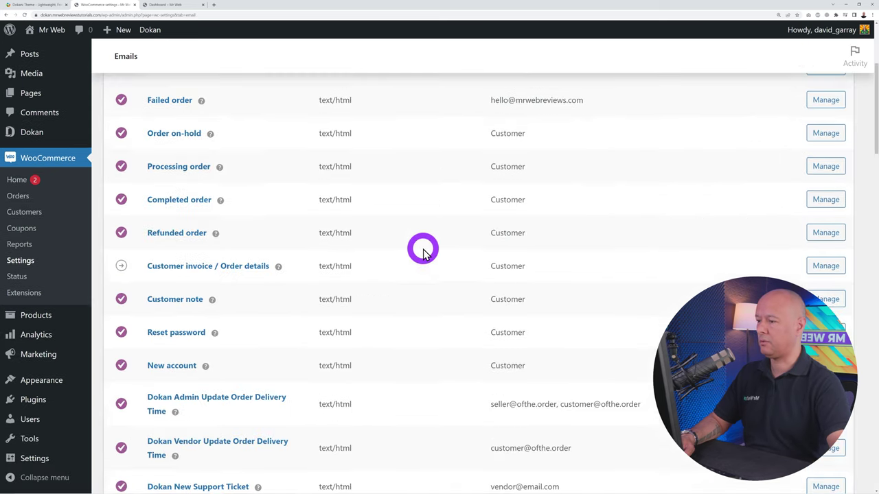
pyautogui.scroll(-10, 423, 253)
pyautogui.scroll(3, 421, 248)
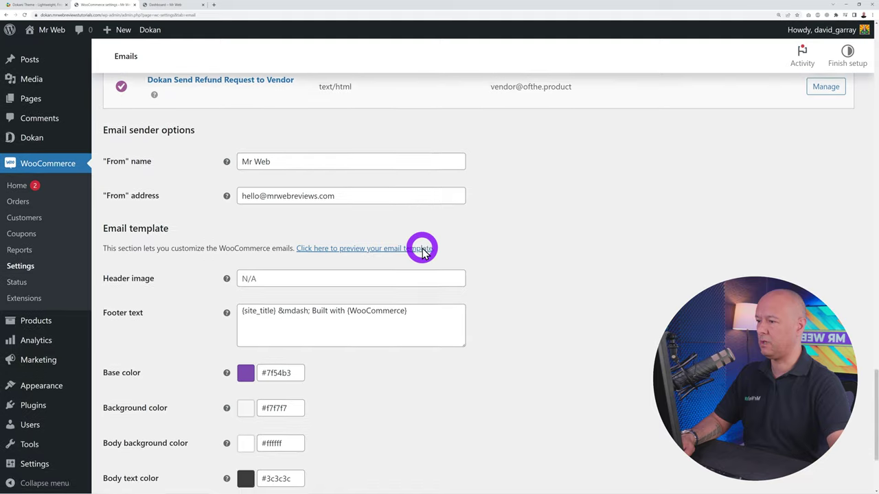
pyautogui.scroll(-1, 421, 246)
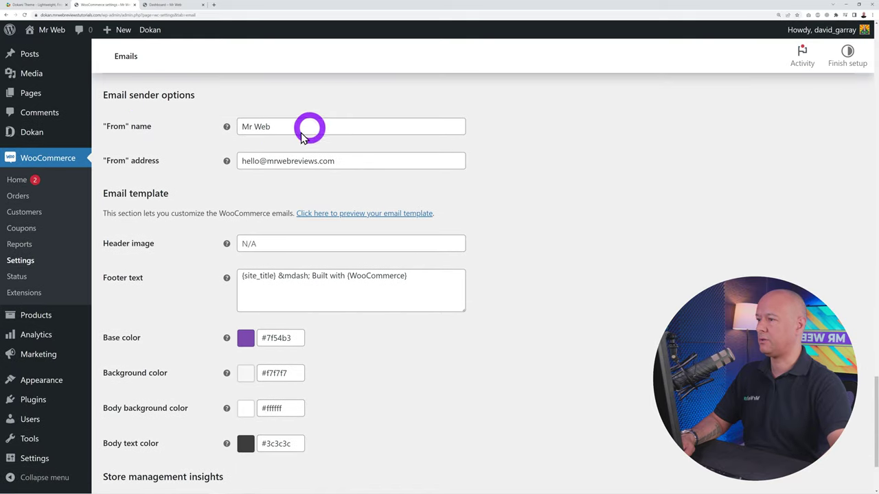
pyautogui.moveTo(238, 127); pyautogui.dragTo(320, 127)
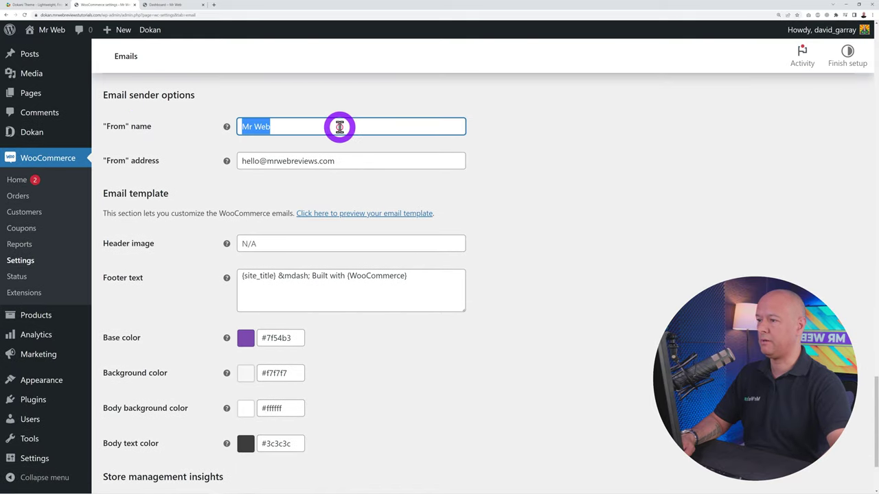
pyautogui.click(494, 130)
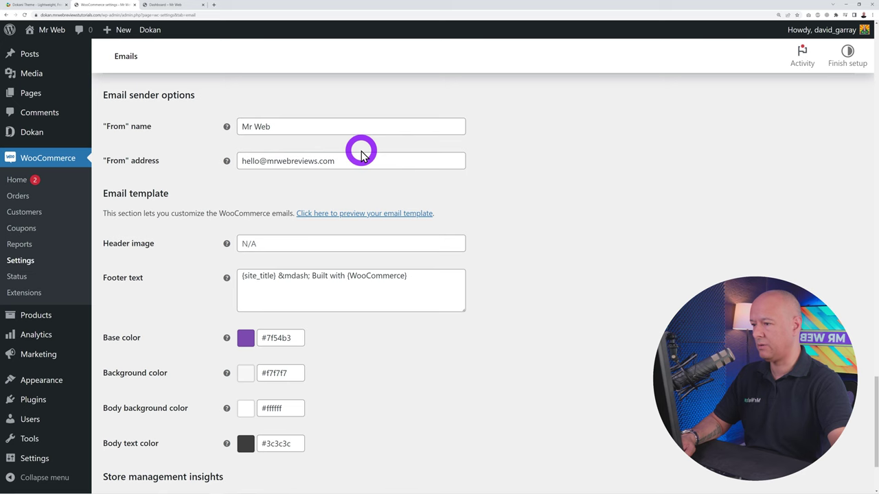
pyautogui.scroll(-1, 513, 324)
pyautogui.click(318, 231)
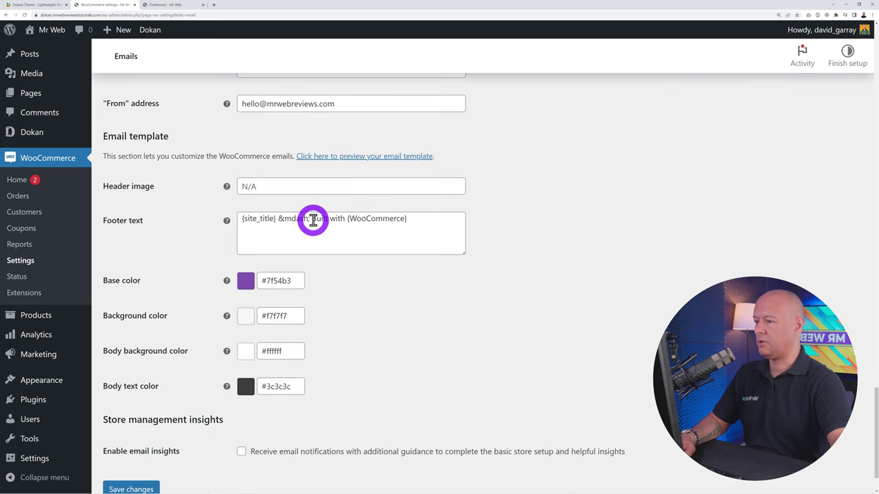
pyautogui.moveTo(311, 218); pyautogui.dragTo(536, 245)
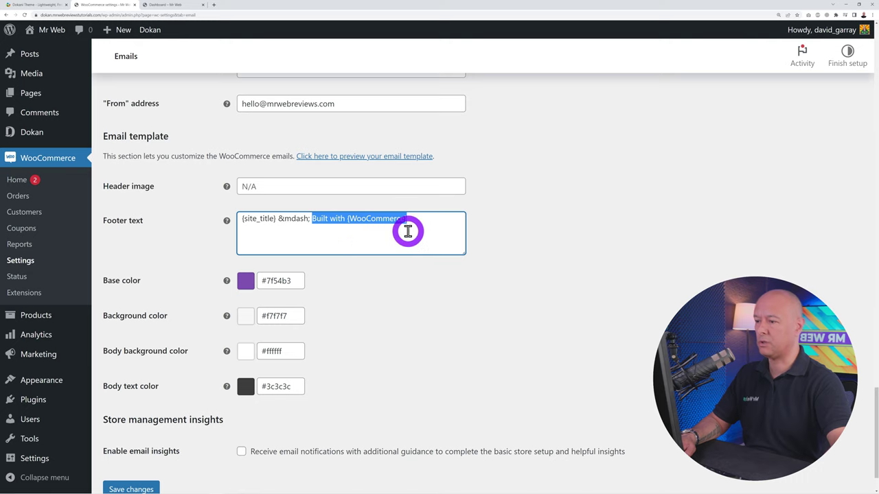
pyautogui.press('BackSpace')
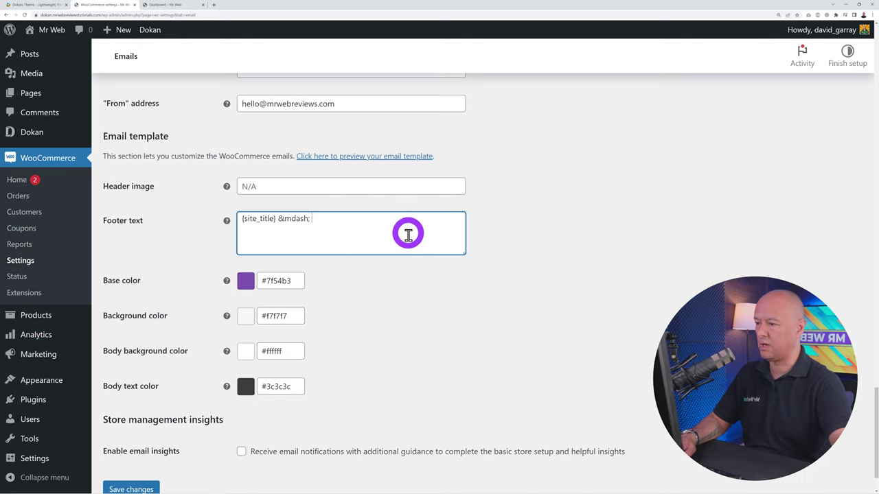
pyautogui.click(408, 300)
# Set the email base colour to bright red #f52222 and save the template settings
pyautogui.scroll(-1, 407, 306)
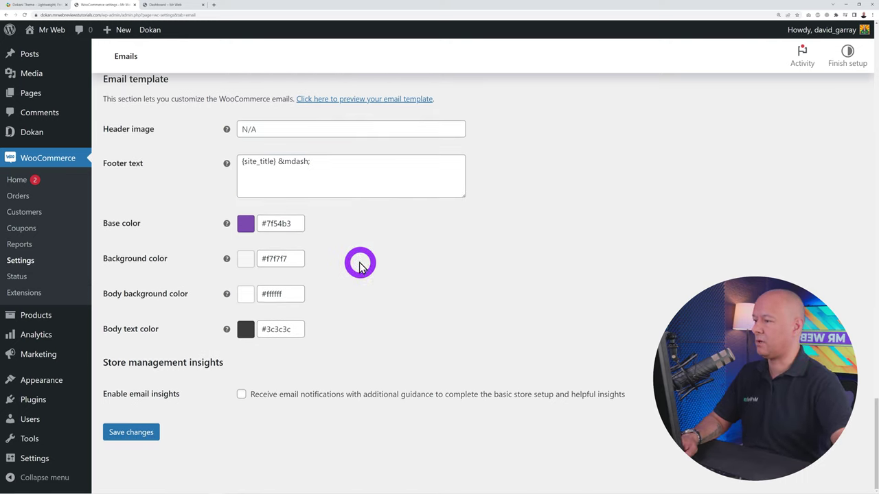
pyautogui.click(245, 226)
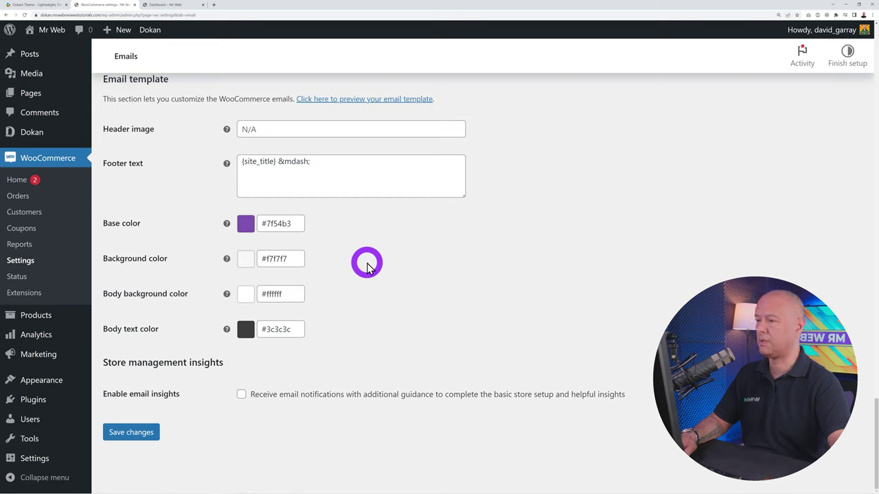
pyautogui.click(247, 227)
pyautogui.click(279, 226)
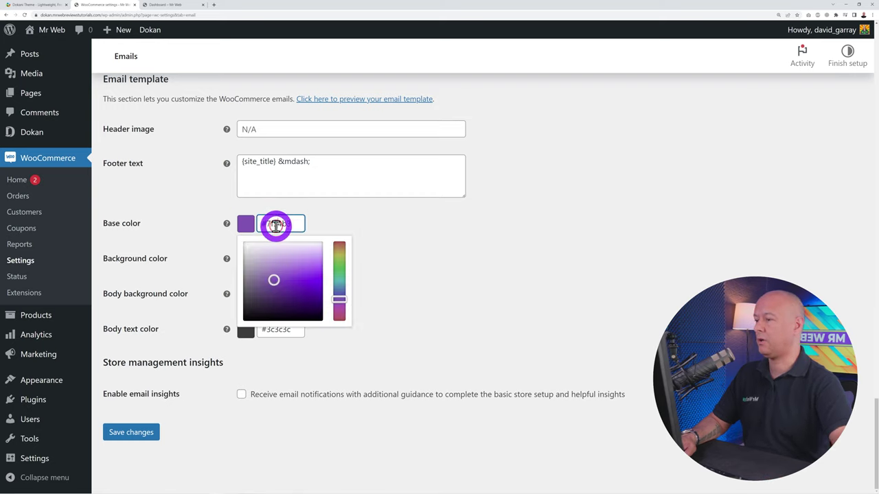
pyautogui.moveTo(338, 295); pyautogui.dragTo(338, 241)
pyautogui.click(276, 225)
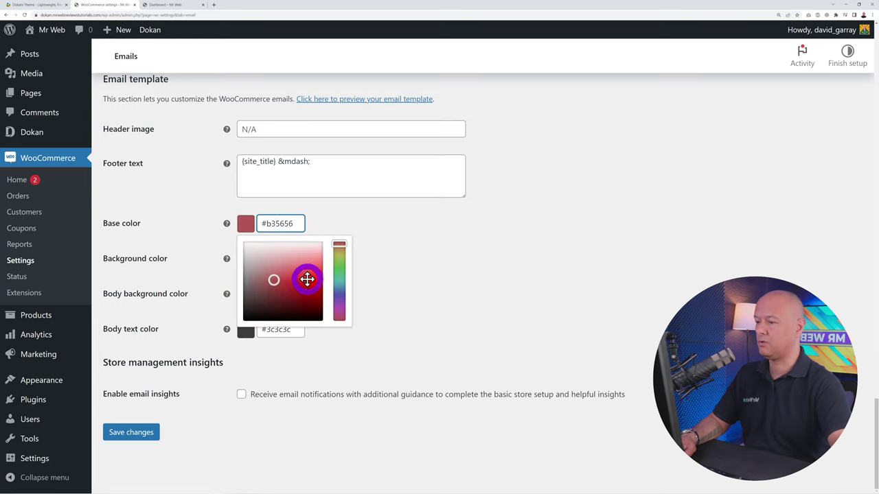
pyautogui.moveTo(307, 279); pyautogui.dragTo(346, 277)
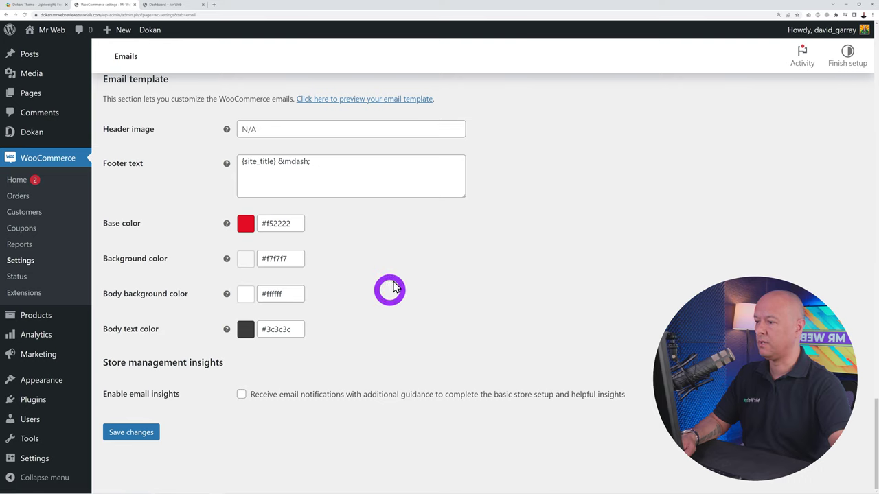
pyautogui.click(145, 434)
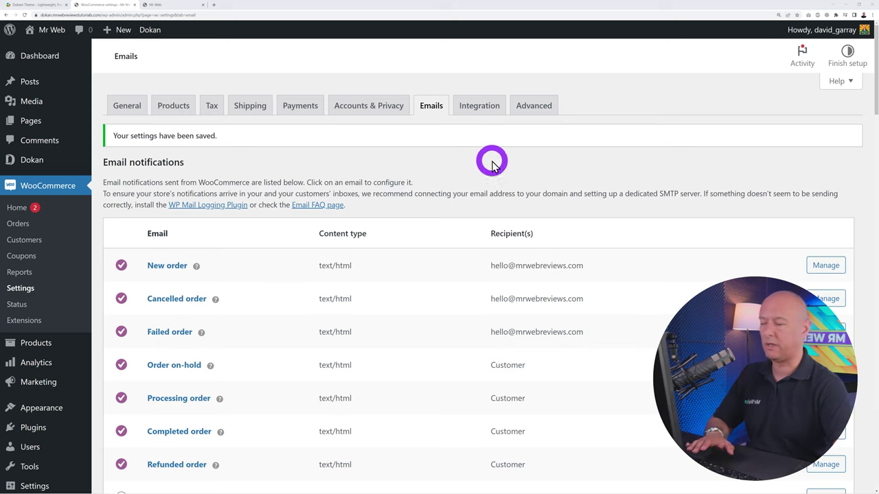
# Trash the Product Advertisement Payment product from All Products, leaving the list empty
pyautogui.click(39, 350)
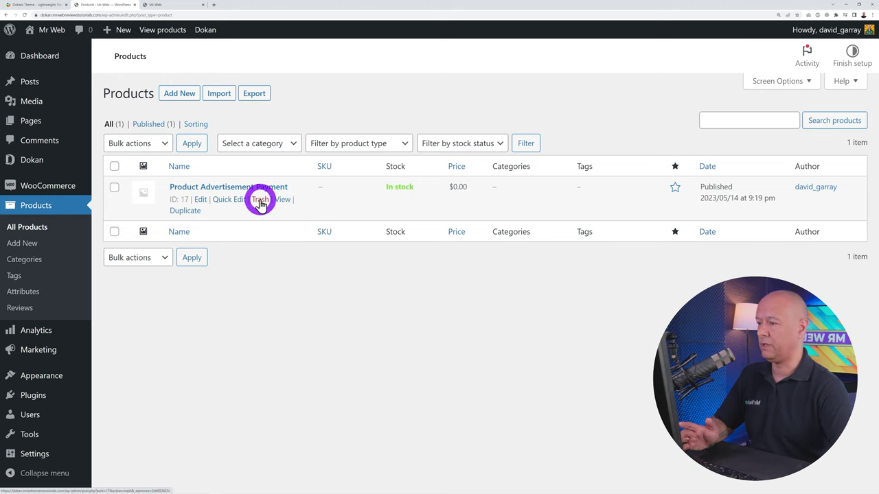
pyautogui.click(259, 201)
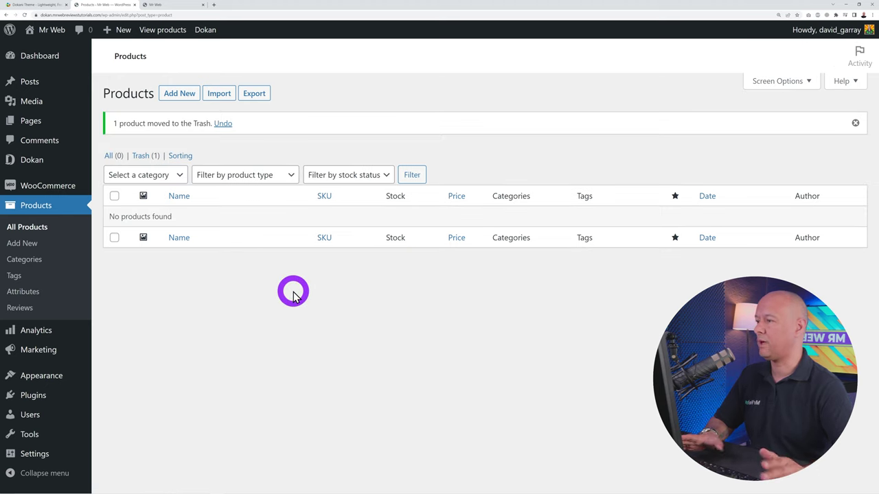
# Create a top-level Clothing product category
pyautogui.click(29, 263)
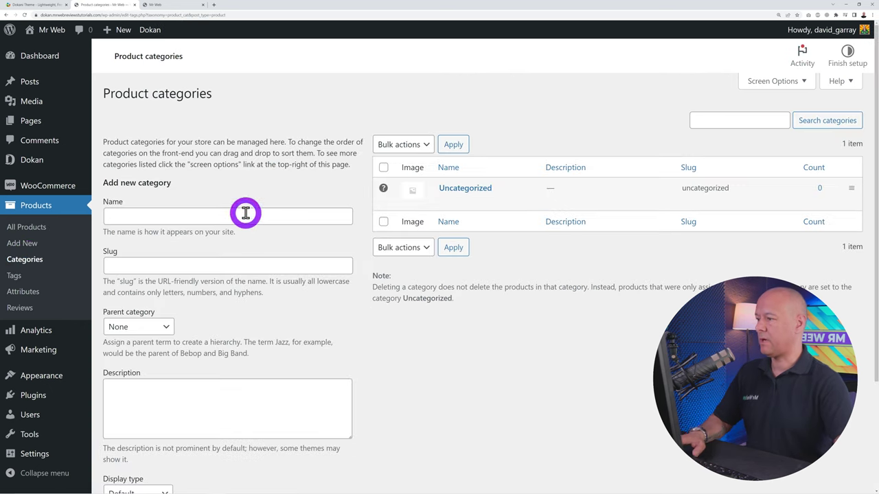
pyautogui.click(245, 215)
pyautogui.write('Clothing')
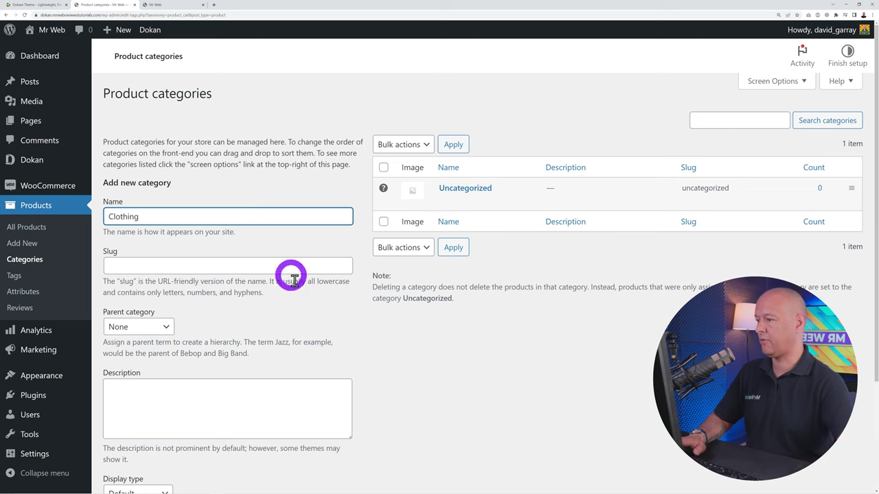
pyautogui.scroll(-3, 353, 330)
pyautogui.click(160, 432)
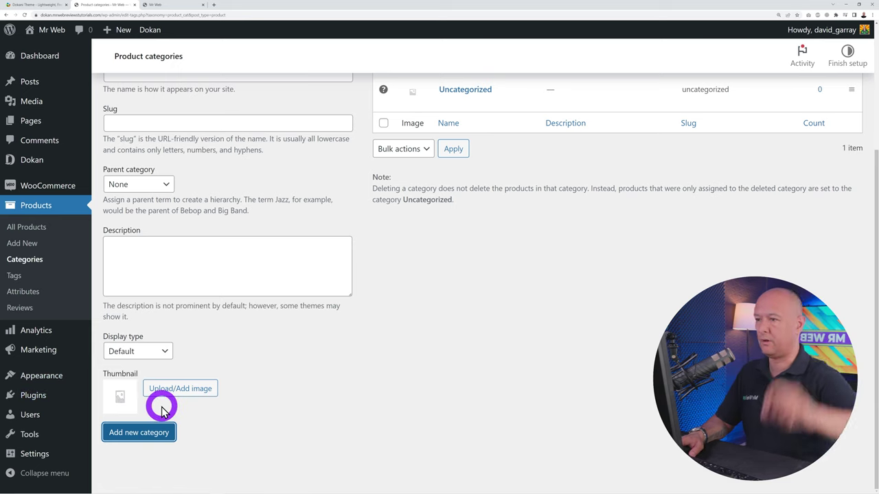
# Add a Jackets category with Clothing as its parent
pyautogui.scroll(4, 446, 381)
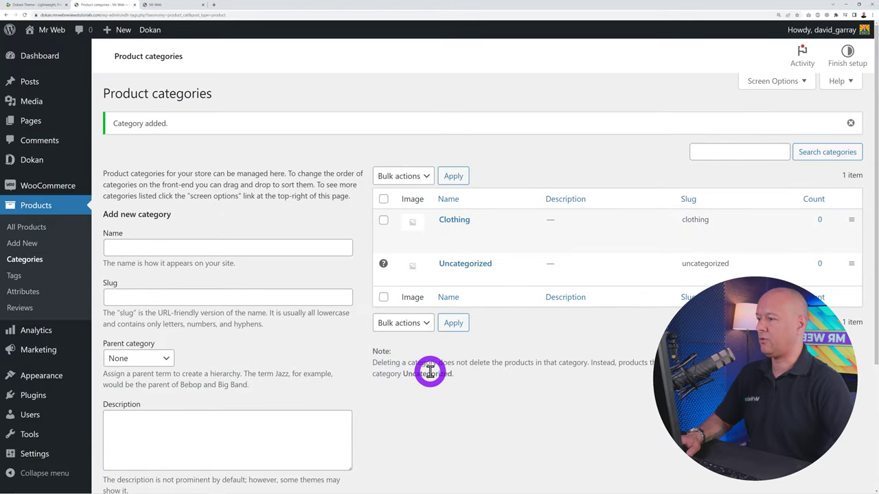
pyautogui.click(259, 249)
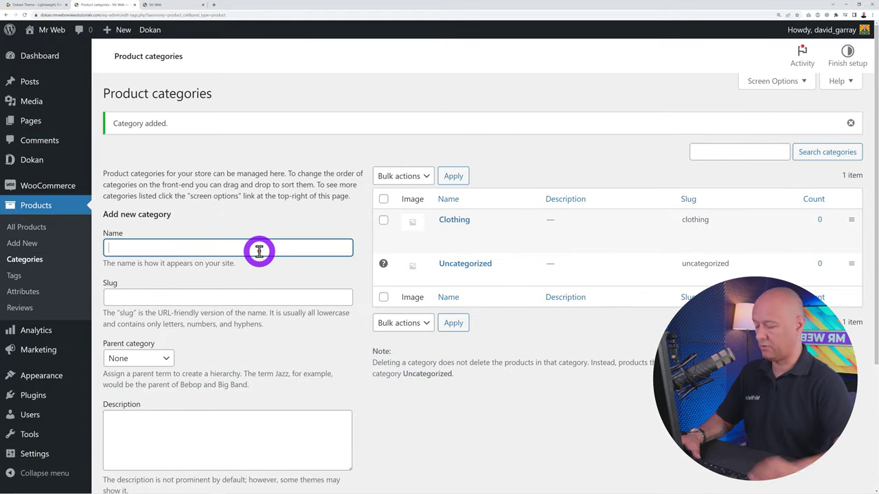
pyautogui.write('Jackets')
pyautogui.scroll(-2, 259, 261)
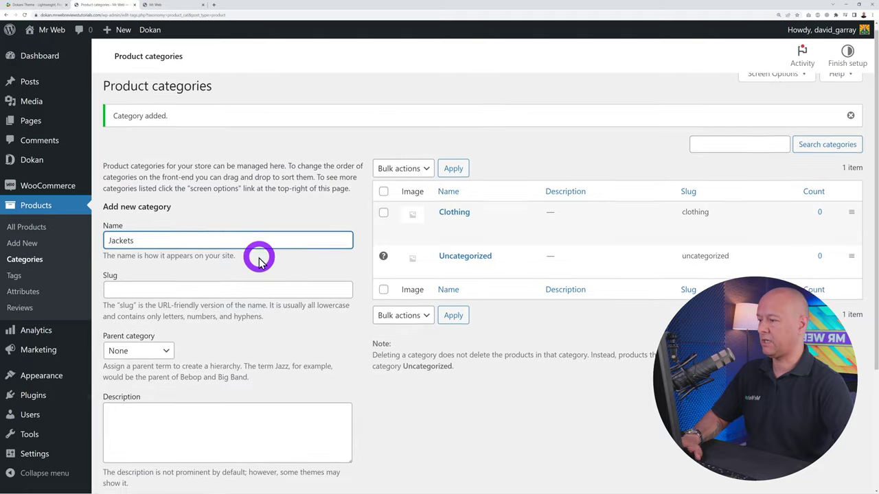
pyautogui.click(168, 274)
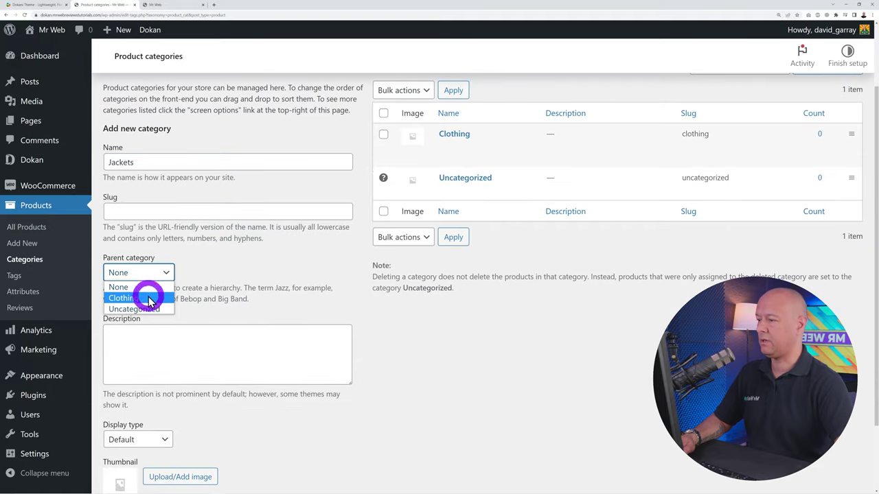
pyautogui.click(147, 296)
pyautogui.scroll(-2, 259, 347)
pyautogui.click(163, 436)
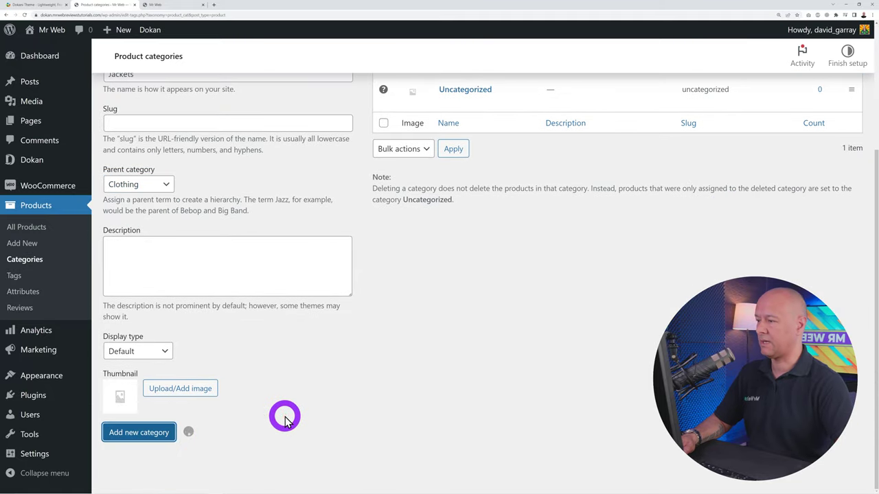
# Add Pants and T-shirts categories under Clothing
pyautogui.scroll(4, 284, 359)
pyautogui.click(249, 248)
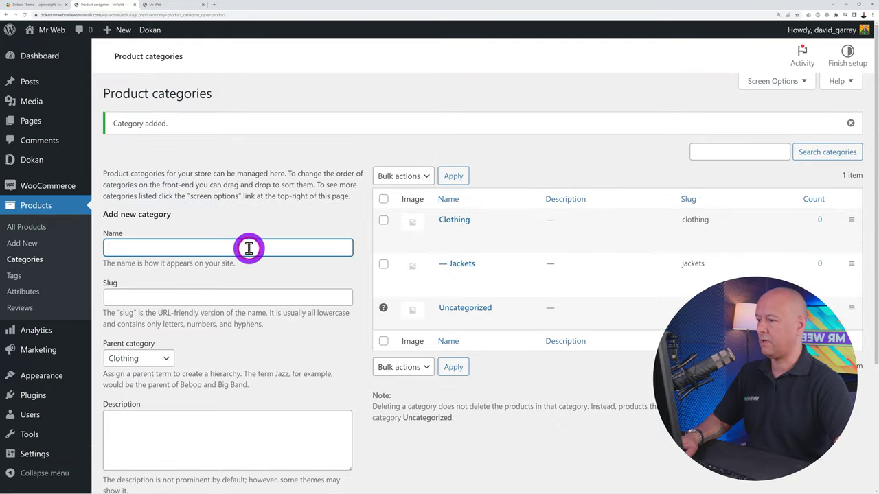
pyautogui.write('Pants')
pyautogui.scroll(-2, 223, 370)
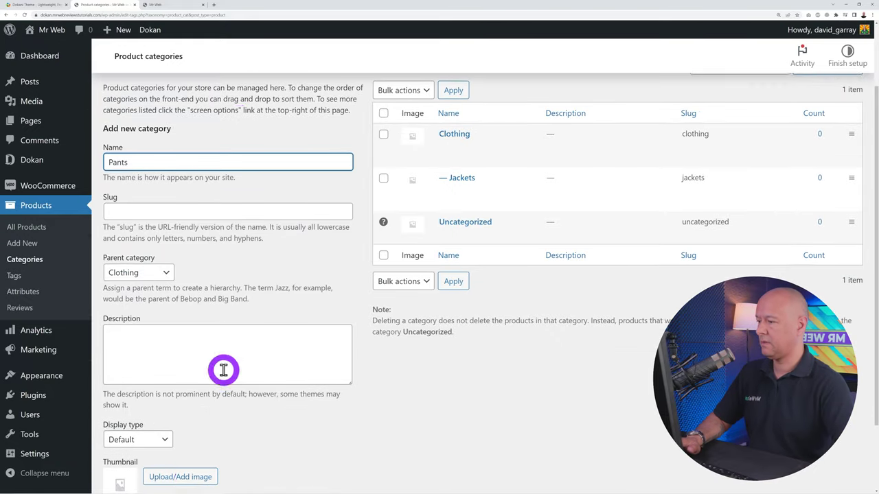
pyautogui.scroll(-2, 223, 370)
pyautogui.click(168, 434)
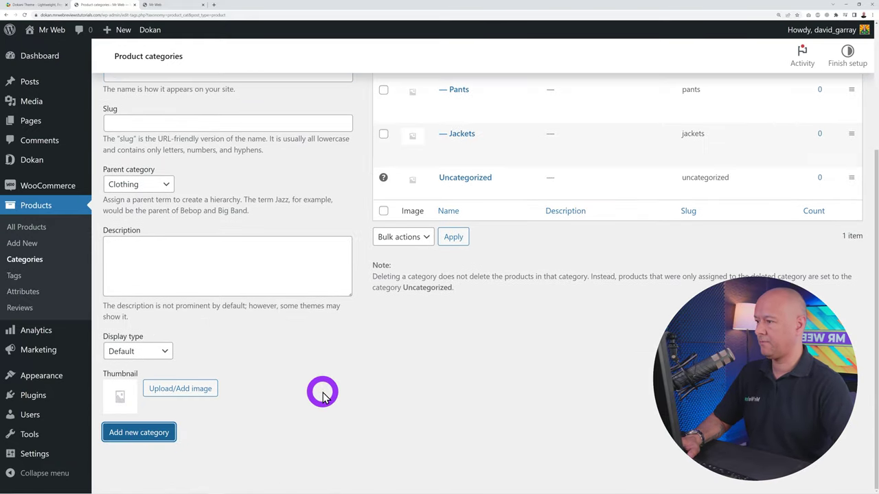
pyautogui.scroll(4, 302, 371)
pyautogui.click(247, 248)
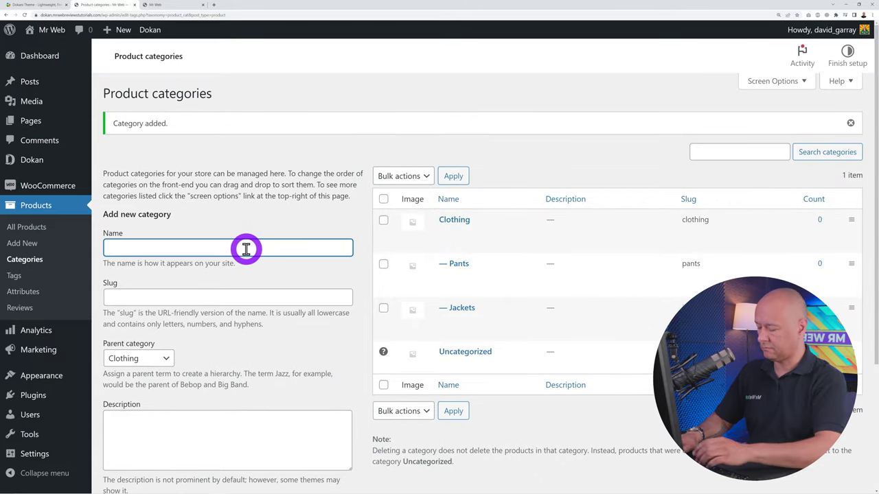
pyautogui.write('T-shirts')
pyautogui.scroll(-3, 248, 249)
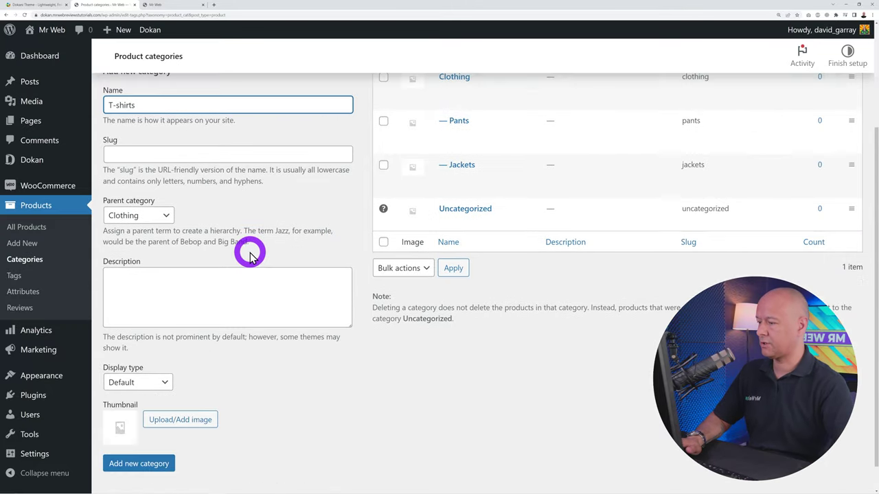
pyautogui.click(165, 429)
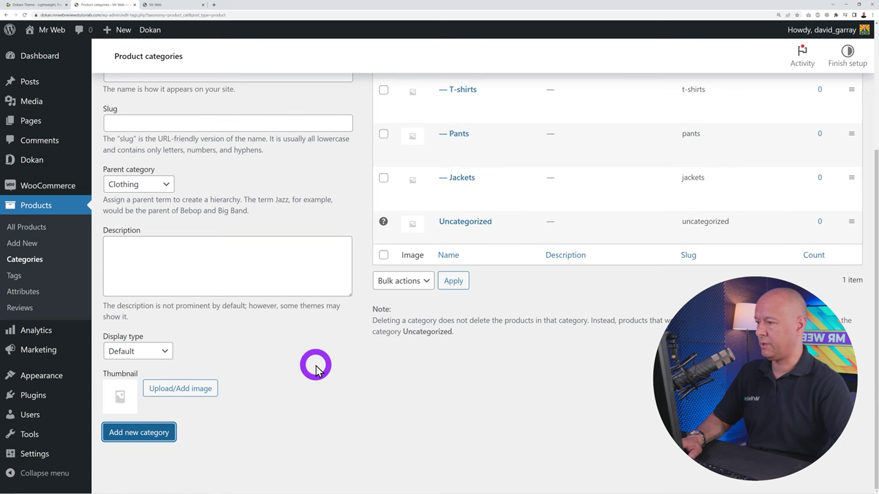
# Add a Socks category under Clothing and start entering 'Tel' as the next name
pyautogui.scroll(3, 289, 309)
pyautogui.click(258, 248)
pyautogui.write('Socks')
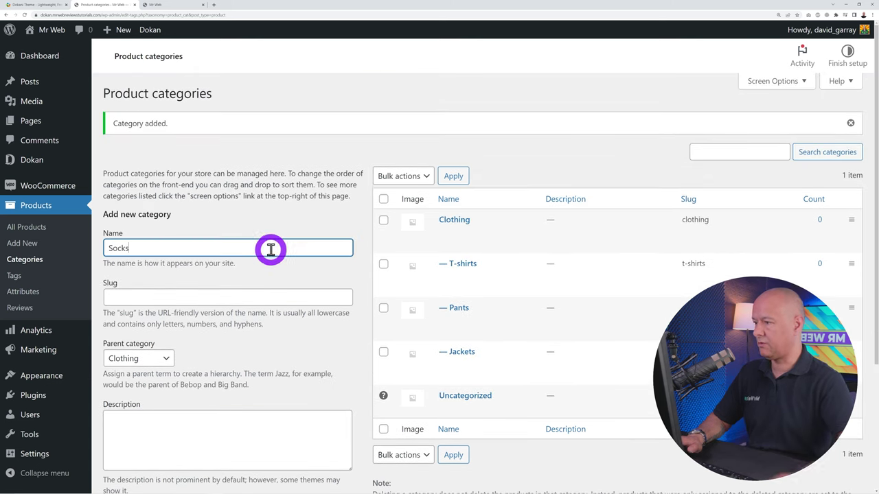
pyautogui.scroll(-3, 265, 250)
pyautogui.click(151, 439)
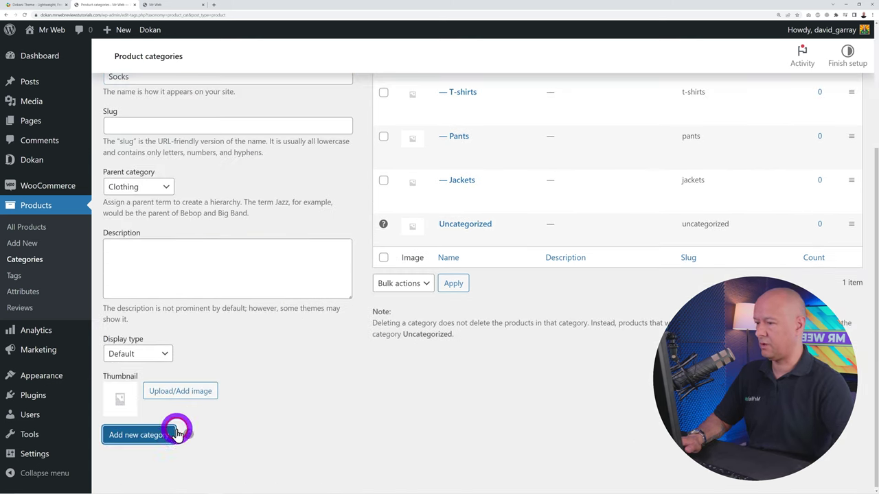
pyautogui.scroll(3, 271, 382)
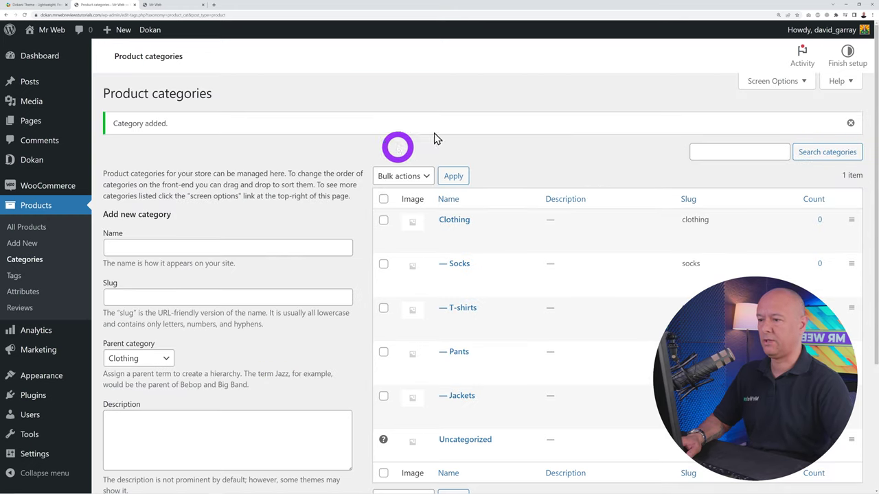
pyautogui.click(195, 248)
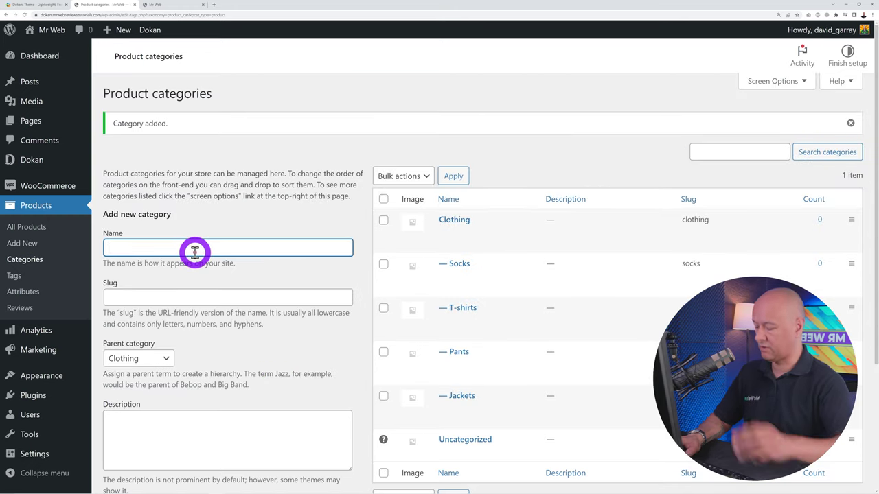
pyautogui.write('Televisions')
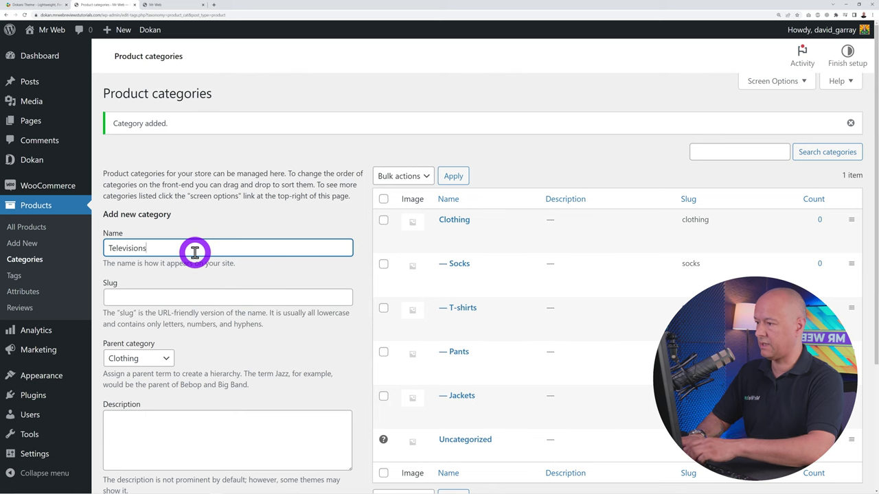
# Create Televisions and Electronics as top-level categories with parent None
pyautogui.scroll(-1, 206, 258)
pyautogui.click(157, 300)
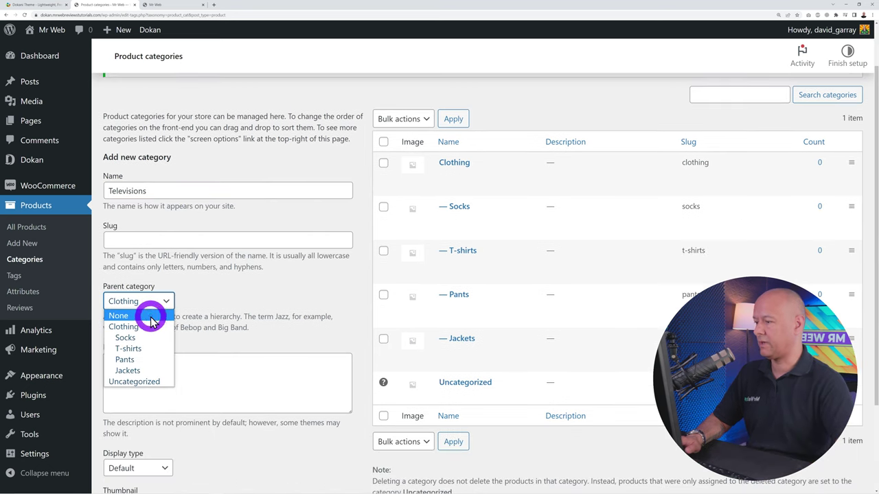
pyautogui.click(149, 317)
pyautogui.scroll(-2, 252, 334)
pyautogui.click(165, 433)
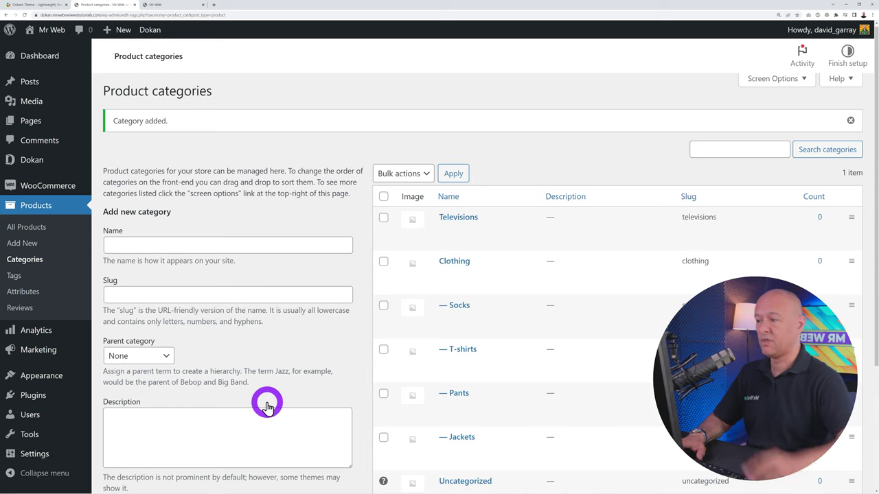
pyautogui.click(260, 245)
pyautogui.write('Electr')
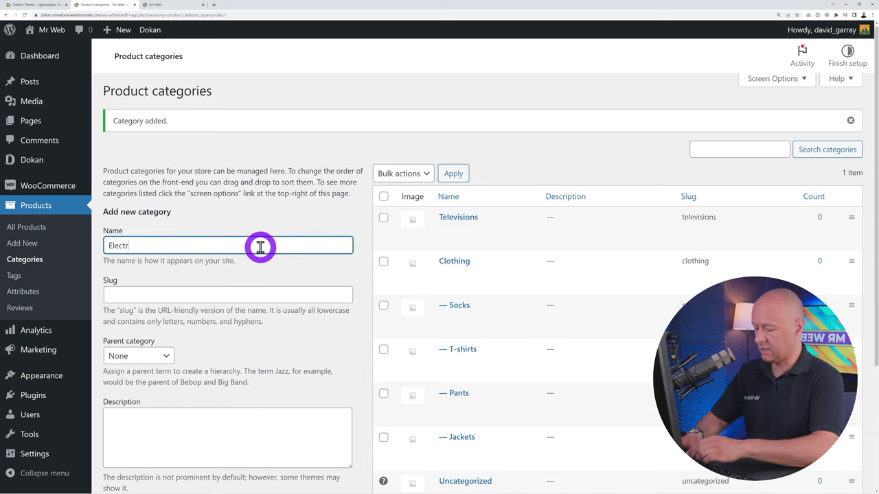
pyautogui.write('onics')
pyautogui.scroll(-5, 254, 251)
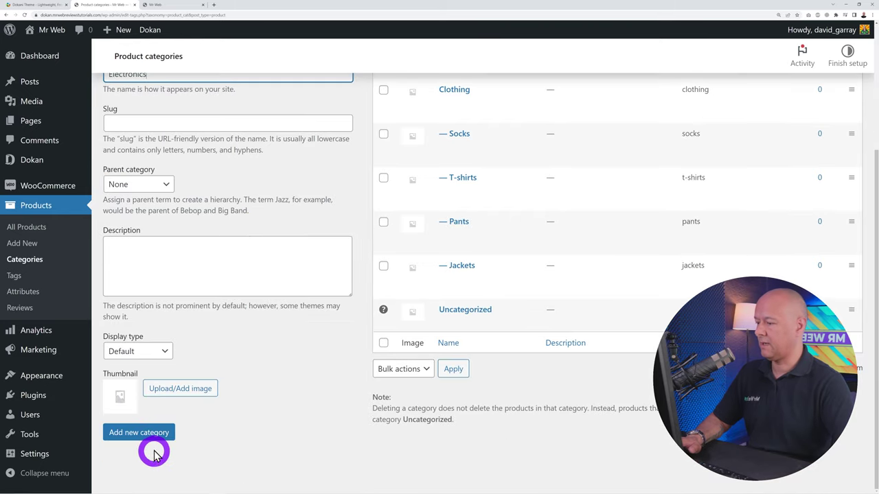
pyautogui.click(158, 436)
# Add a Laptops category with Electronics as its parent
pyautogui.scroll(3, 308, 386)
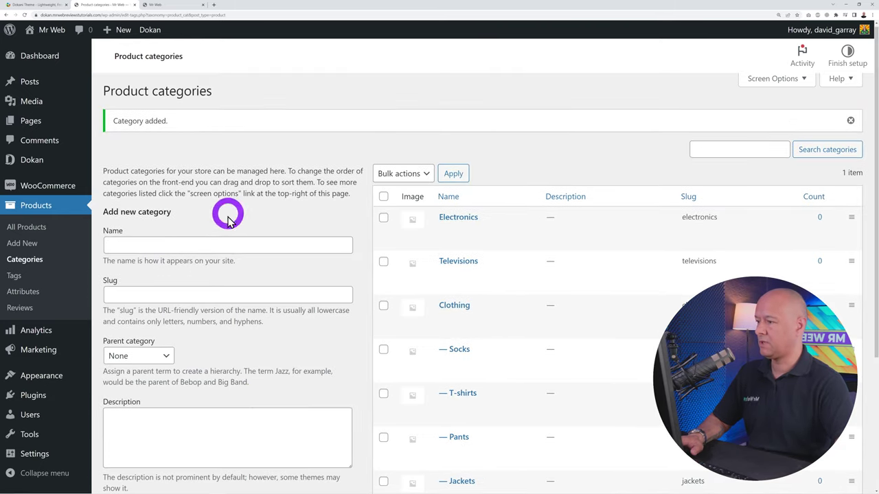
pyautogui.click(226, 245)
pyautogui.write('Laptops')
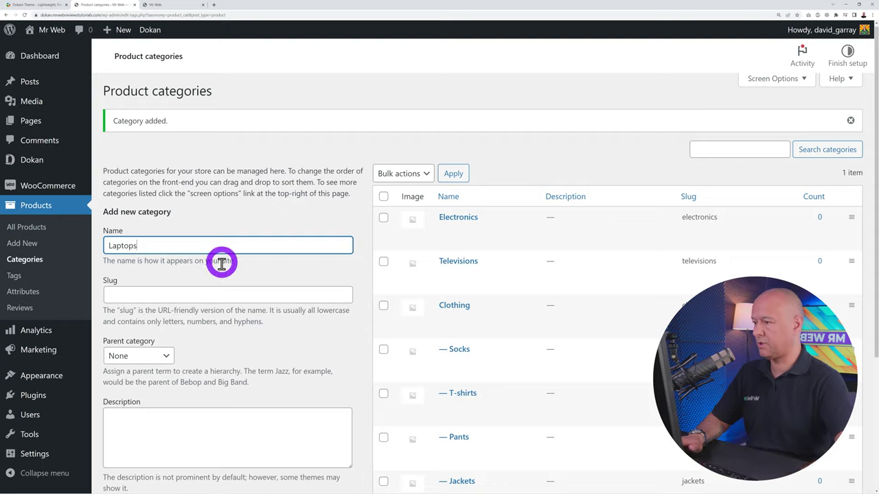
pyautogui.scroll(-2, 205, 247)
pyautogui.click(165, 214)
pyautogui.click(162, 238)
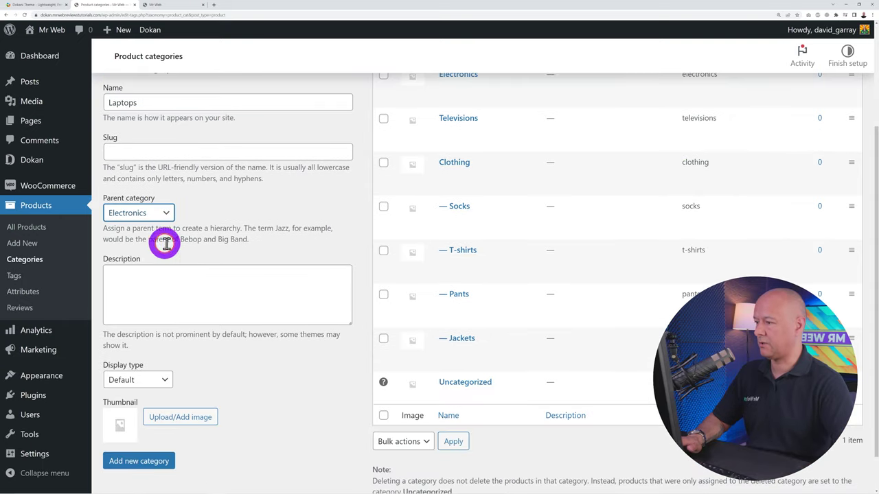
pyautogui.click(161, 464)
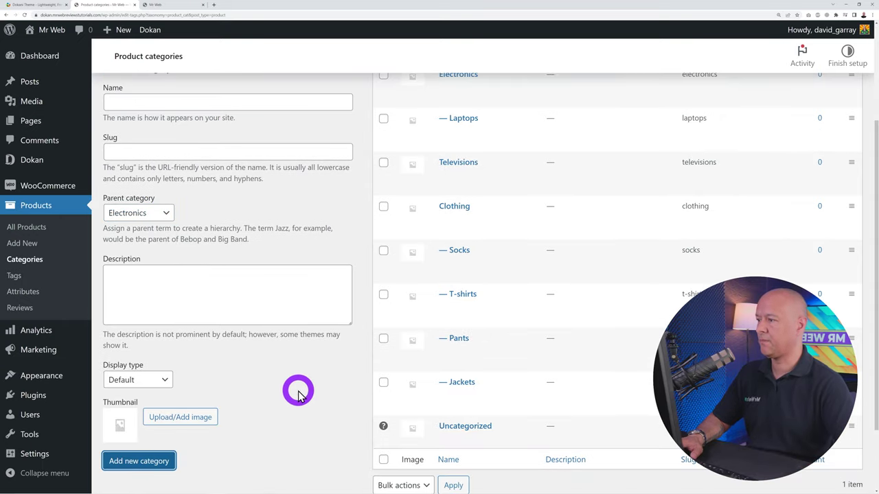
pyautogui.scroll(-2, 321, 359)
# Edit Televisions to set its parent category to Electronics and update it
pyautogui.moveTo(512, 364)
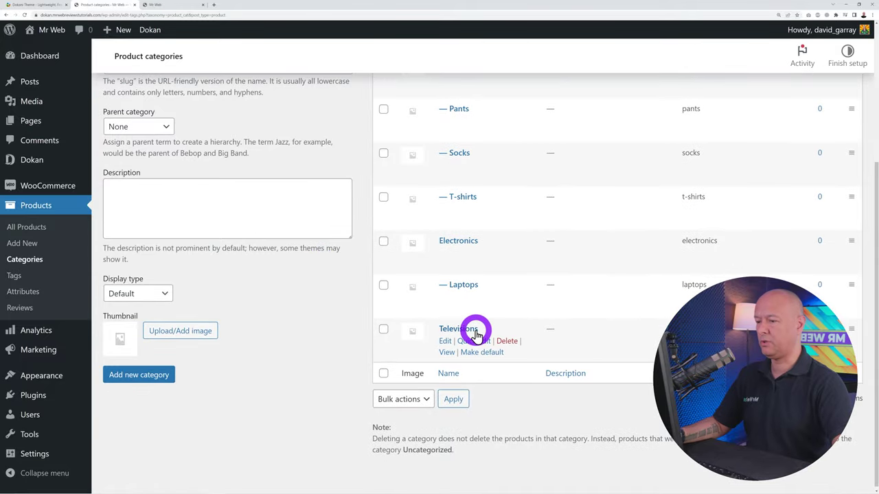
pyautogui.moveTo(461, 268)
pyautogui.moveTo(466, 350)
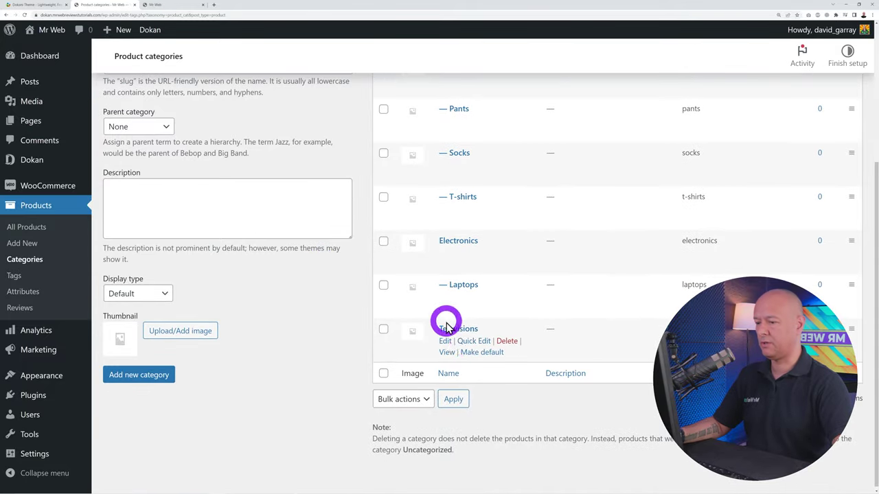
pyautogui.click(445, 340)
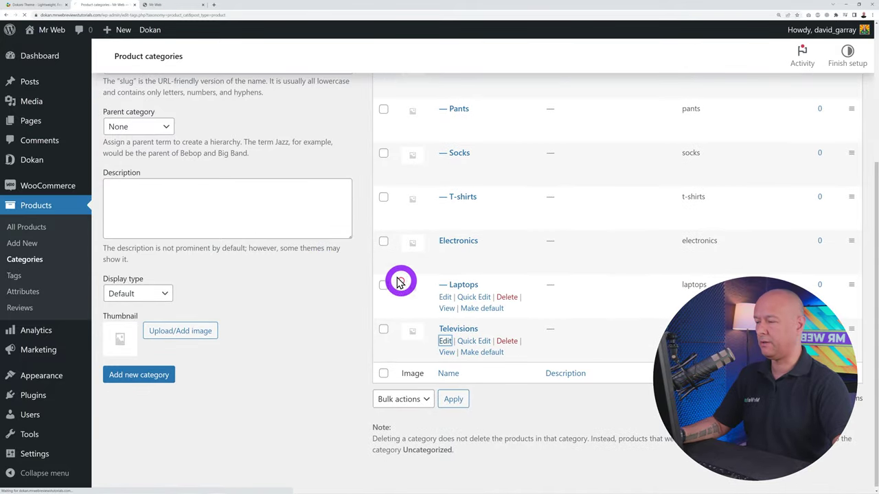
pyautogui.click(287, 239)
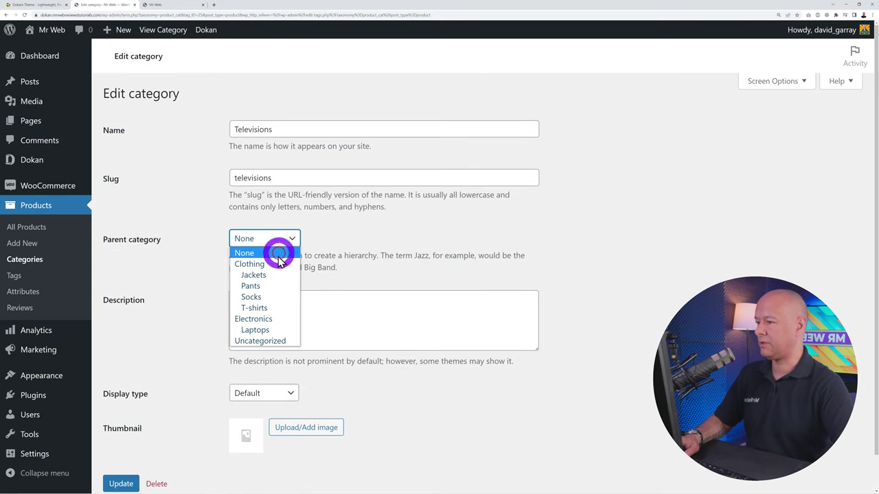
pyautogui.click(269, 321)
pyautogui.scroll(-1, 206, 384)
pyautogui.click(121, 446)
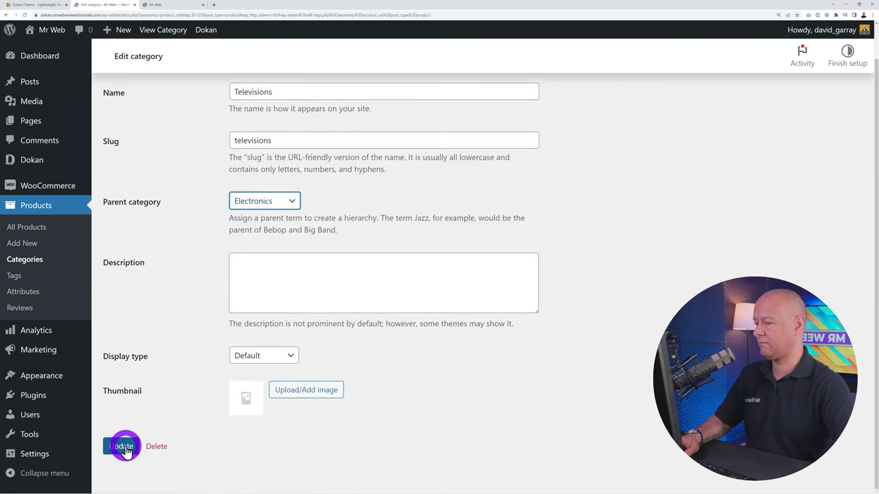
# Return to the categories list, then go to the empty Product tags page
pyautogui.click(158, 141)
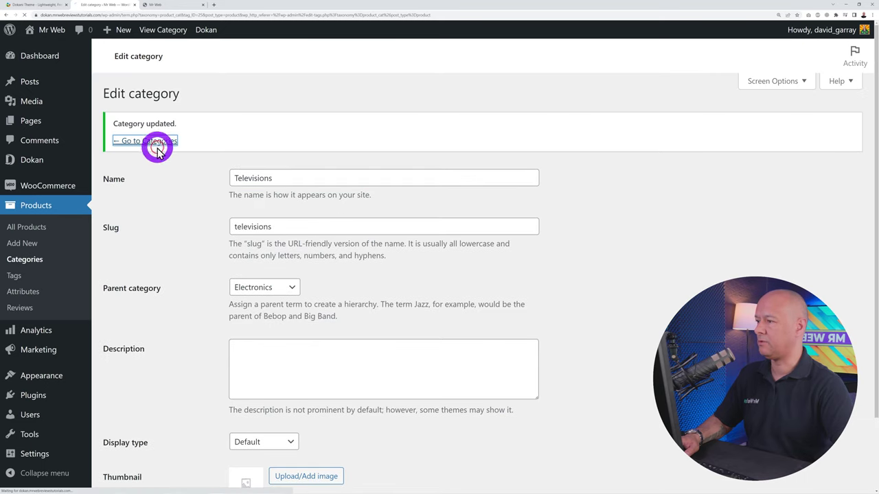
pyautogui.scroll(-1, 230, 389)
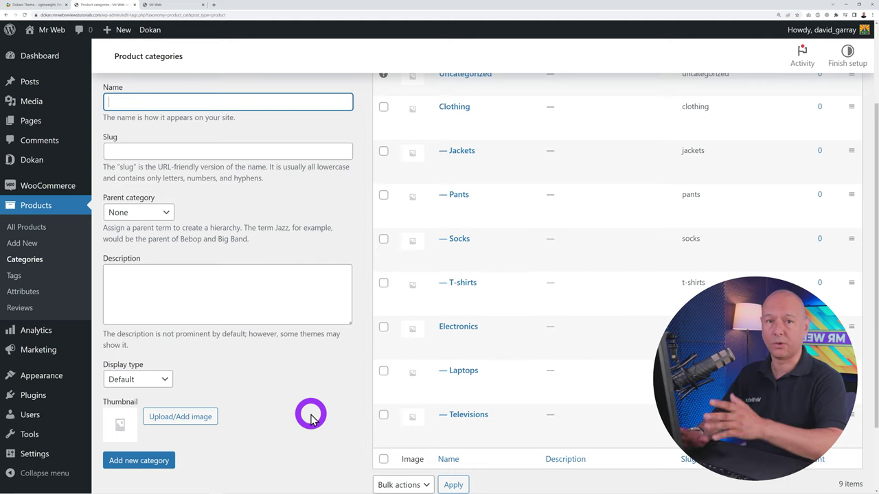
pyautogui.click(165, 283)
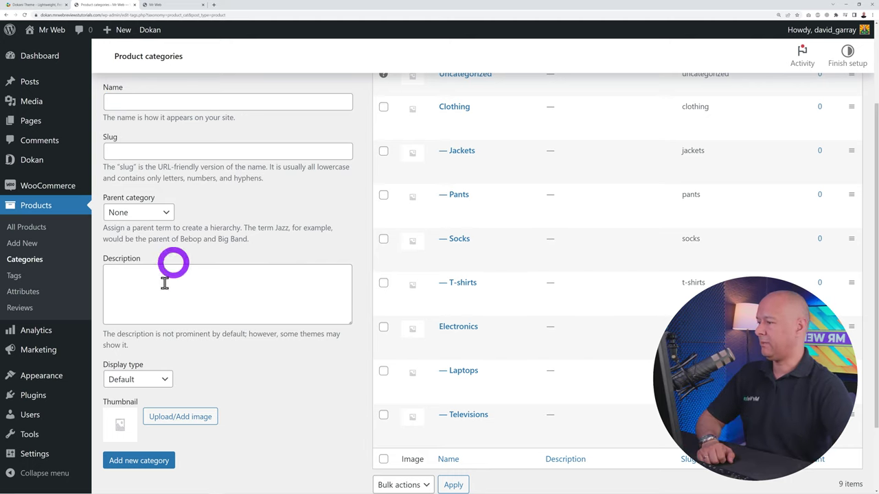
pyautogui.click(15, 280)
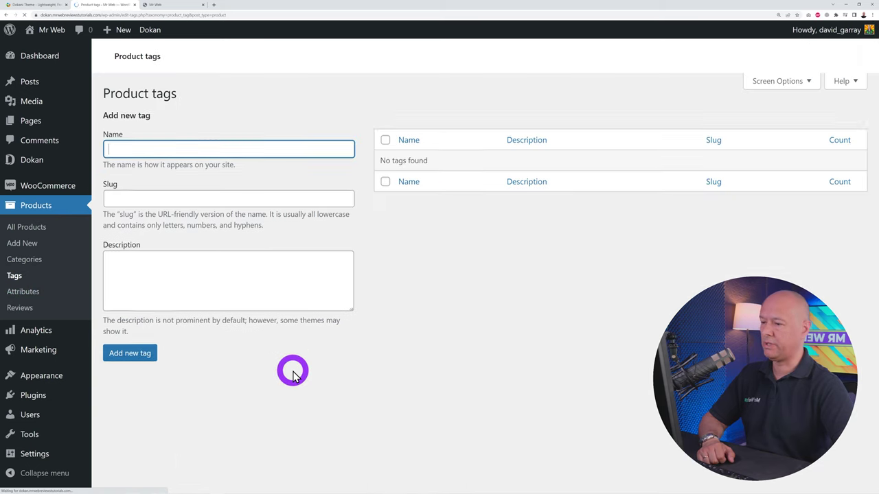
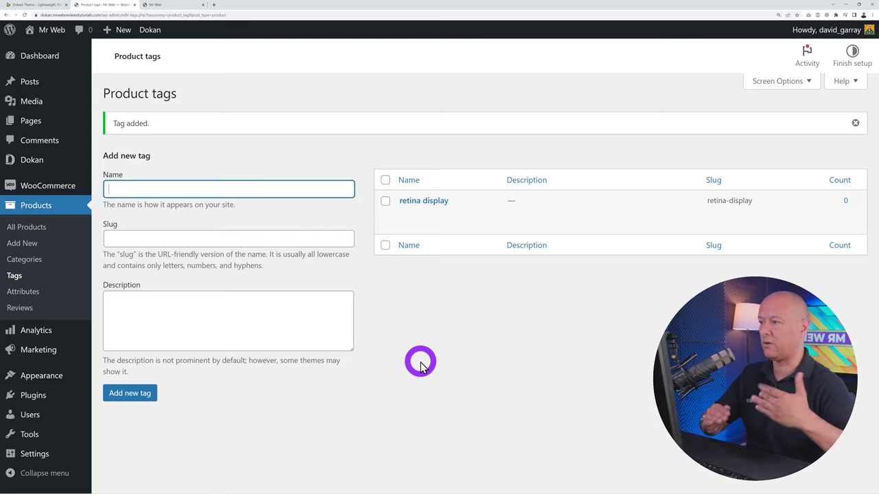
# On the Products > Attributes page, add a product attribute named Size with custom ordering
pyautogui.click(29, 291)
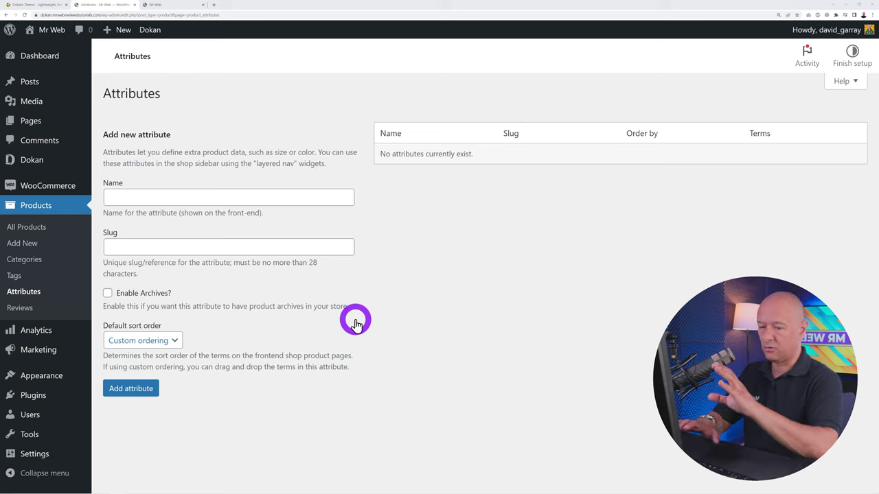
pyautogui.click(231, 199)
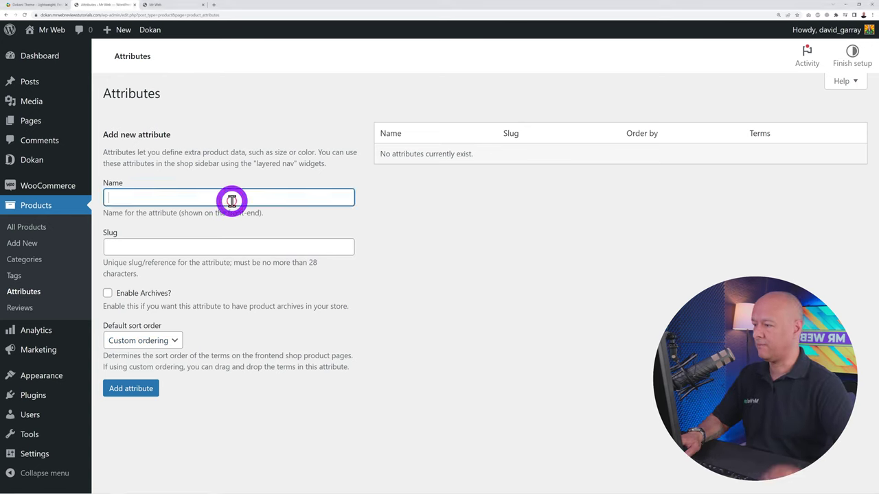
pyautogui.click(144, 388)
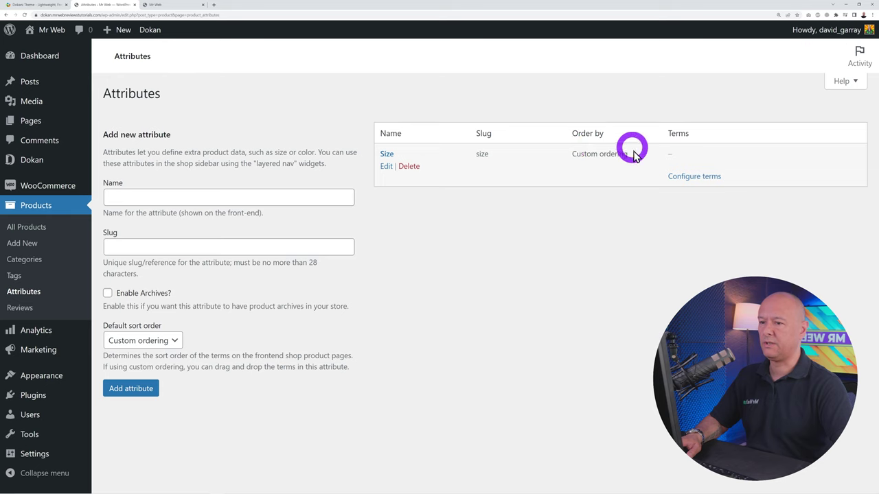
# Add the terms S and M to the Size attribute
pyautogui.click(687, 178)
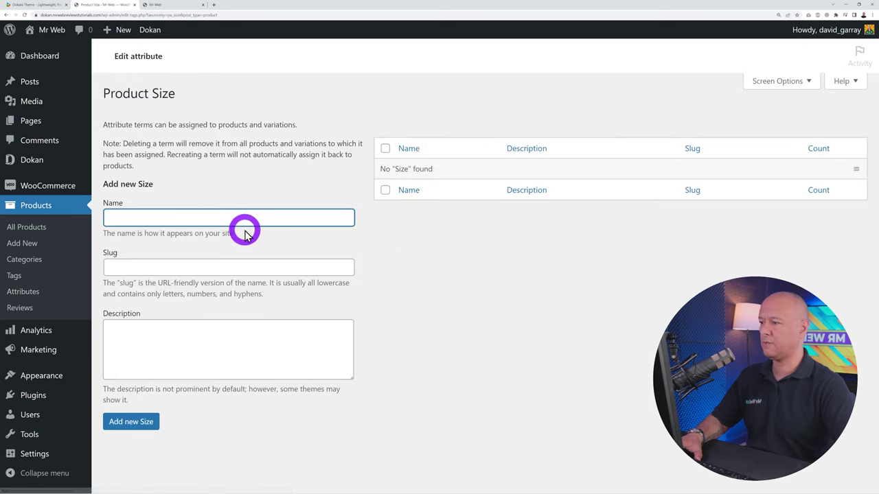
pyautogui.write('Small')
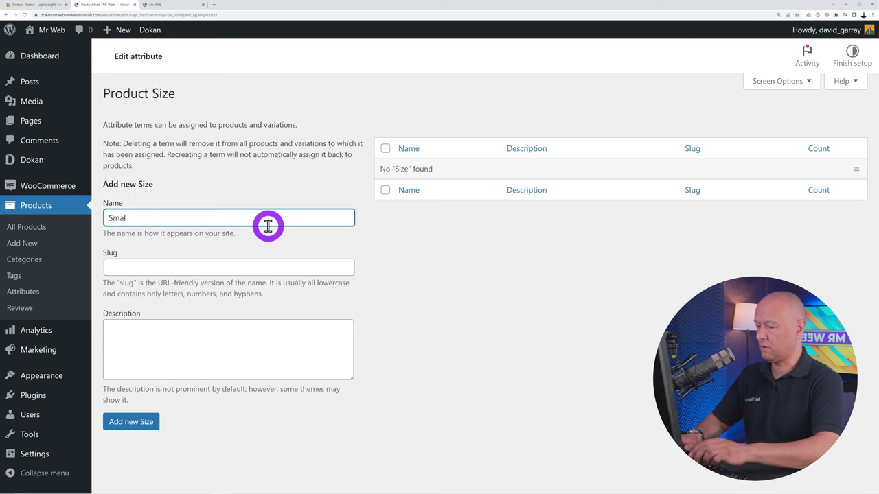
pyautogui.press('BackSpace')
pyautogui.press('BackSpace')
pyautogui.press('BackSpace')
pyautogui.press('BackSpace')
pyautogui.press('BackSpace')
pyautogui.write('S')
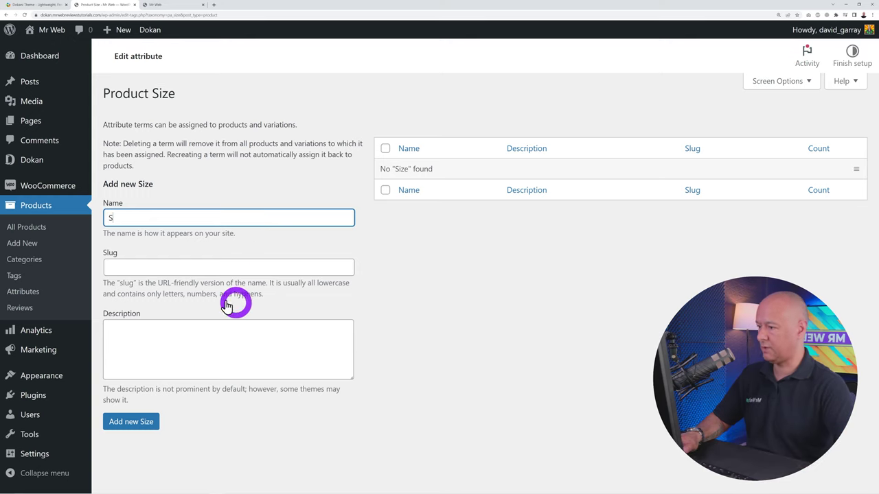
pyautogui.click(134, 421)
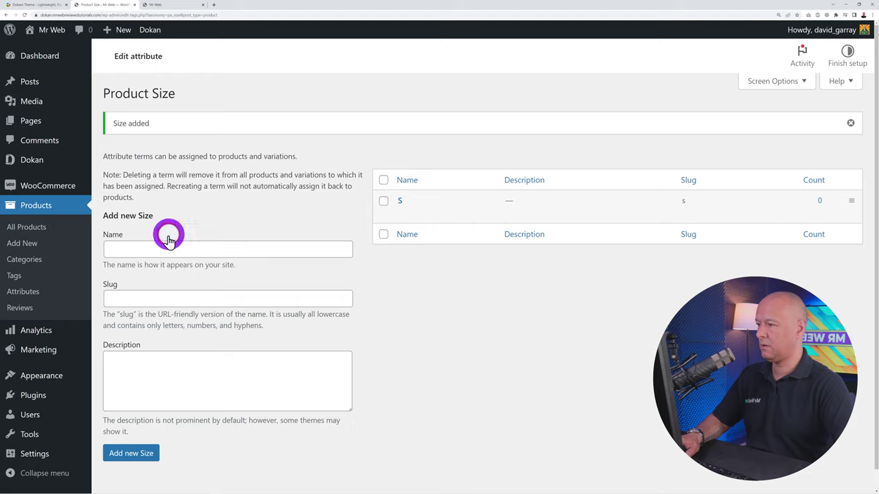
pyautogui.click(167, 249)
pyautogui.write('M')
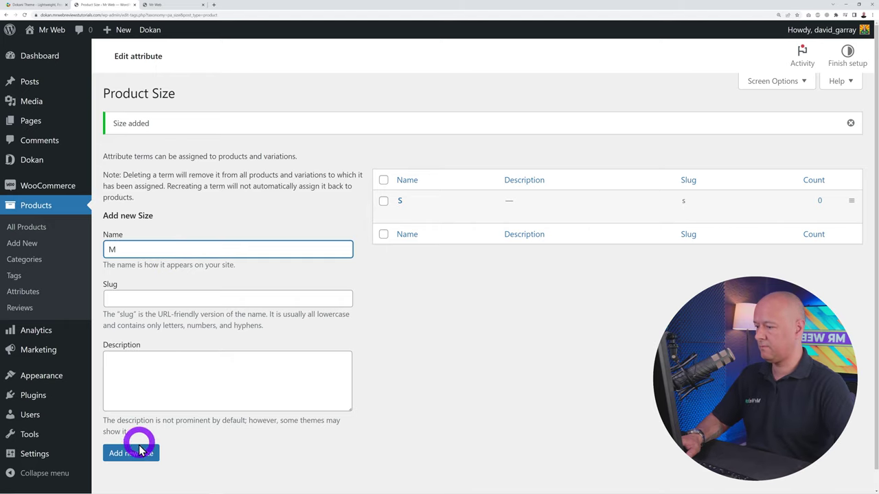
pyautogui.click(131, 453)
# Add the terms L and XL, then reload the term list
pyautogui.click(186, 250)
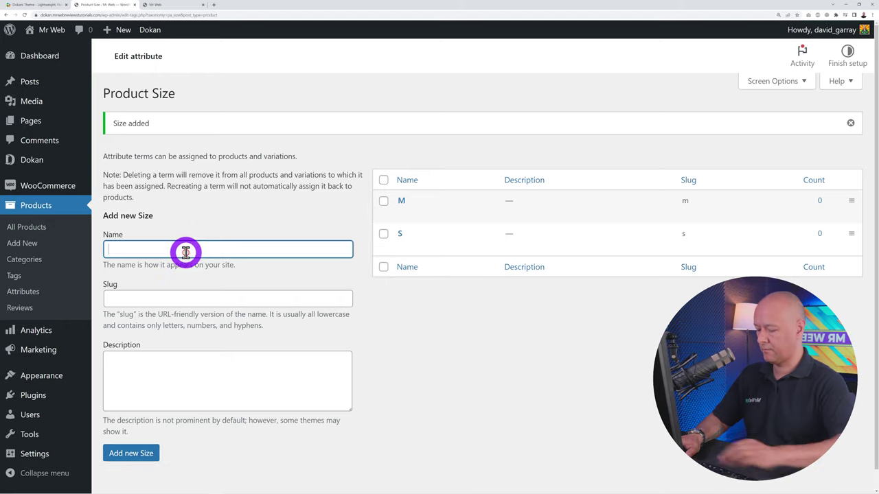
pyautogui.write('L')
pyautogui.click(144, 449)
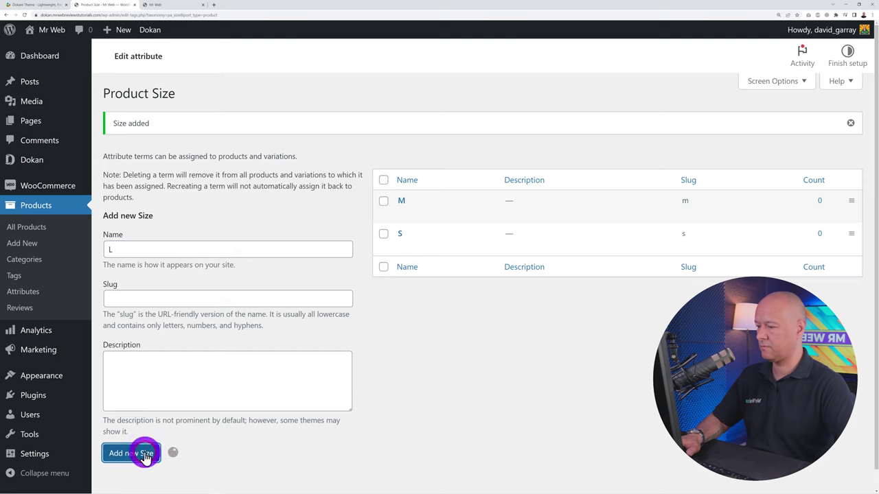
pyautogui.click(197, 250)
pyautogui.write('XL')
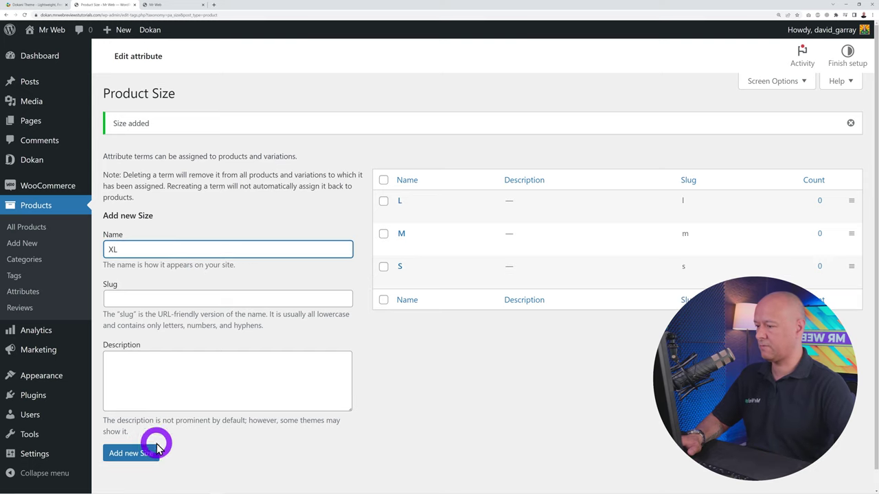
pyautogui.click(155, 453)
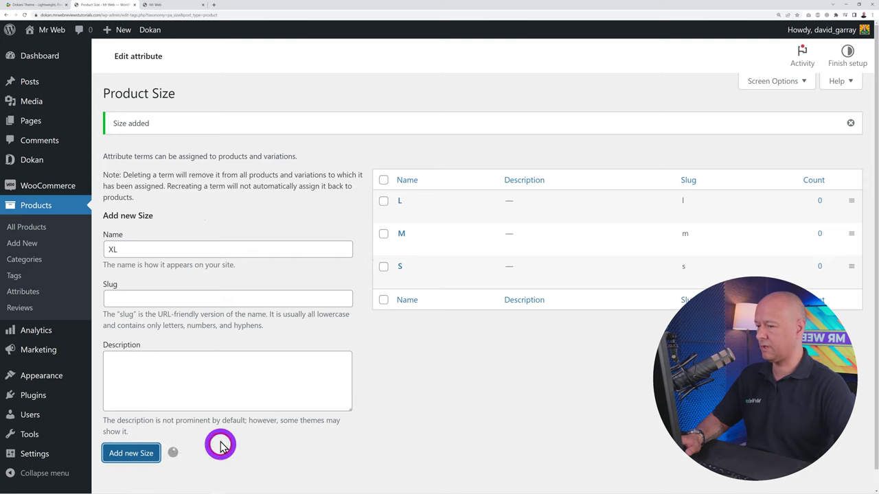
pyautogui.click(24, 15)
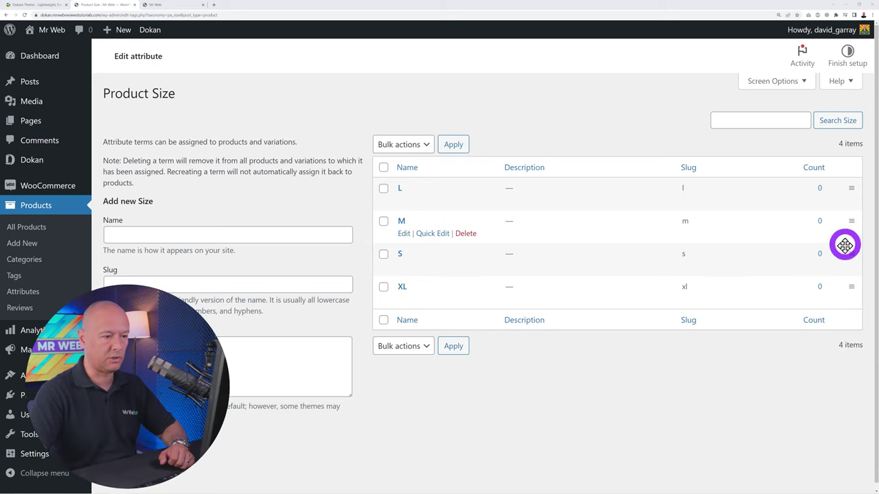
# Drag S to the top and M above L so the sizes read S, M, L, XL
pyautogui.moveTo(845, 252); pyautogui.dragTo(842, 188)
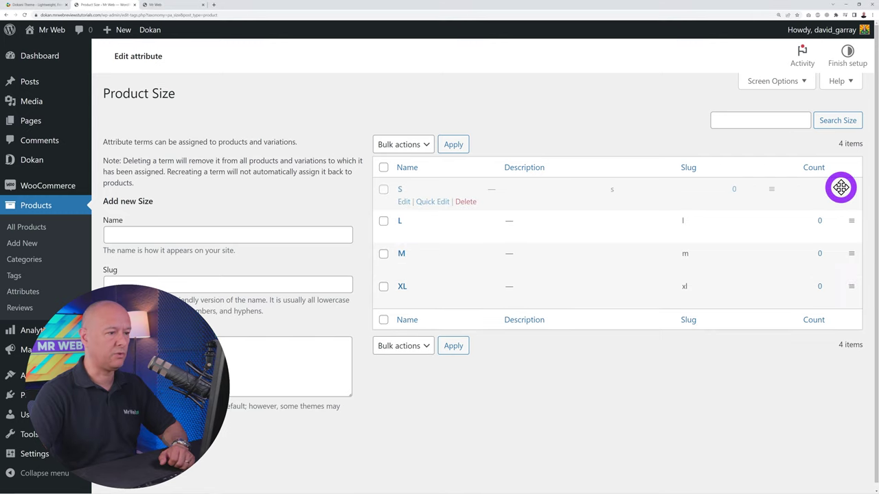
pyautogui.moveTo(848, 253); pyautogui.dragTo(844, 221)
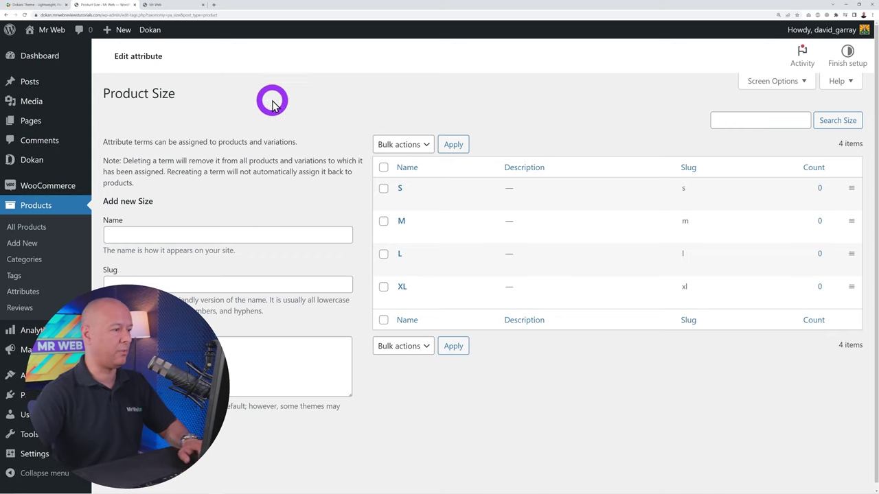
pyautogui.click(25, 14)
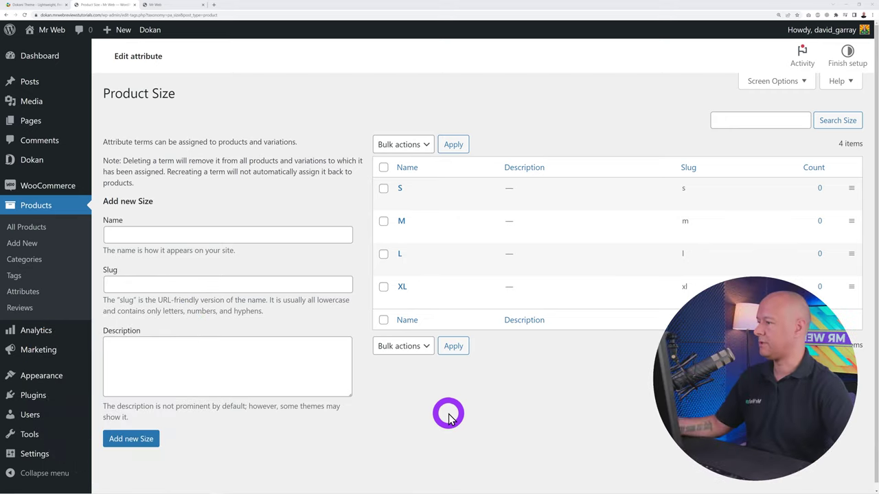
# Create a new product draft titled 'Lenovo IdeaPad Slim 7i Pro Laptop' from a pasted name
pyautogui.click(24, 227)
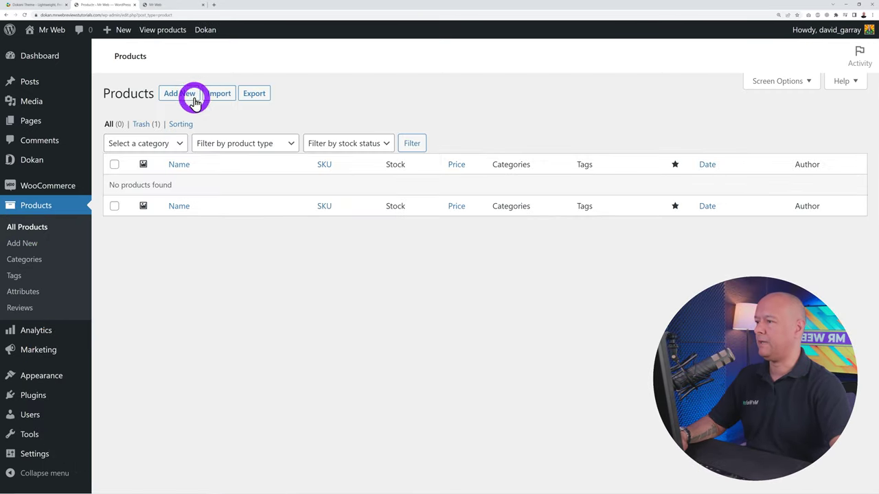
pyautogui.click(188, 98)
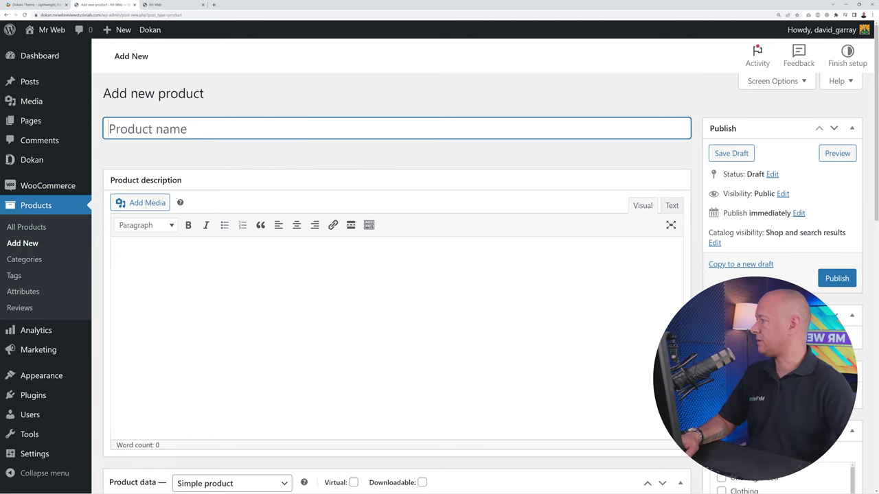
pyautogui.hotkey('alt', 'Tab')
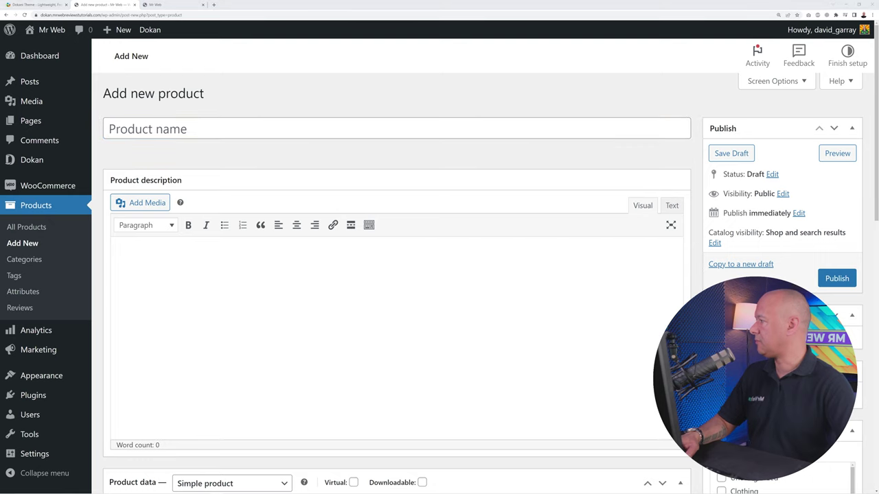
pyautogui.click(318, 139)
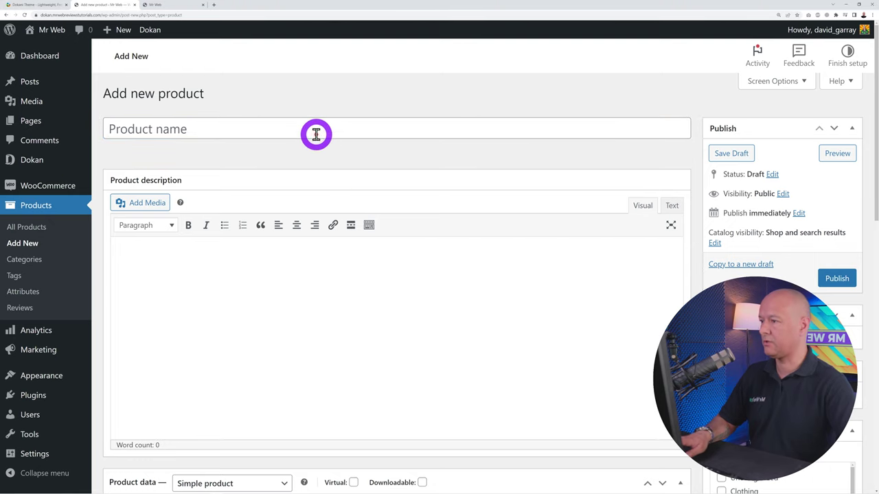
pyautogui.write('Lenovo IdeaPad Slim 7i Pro Laptop')
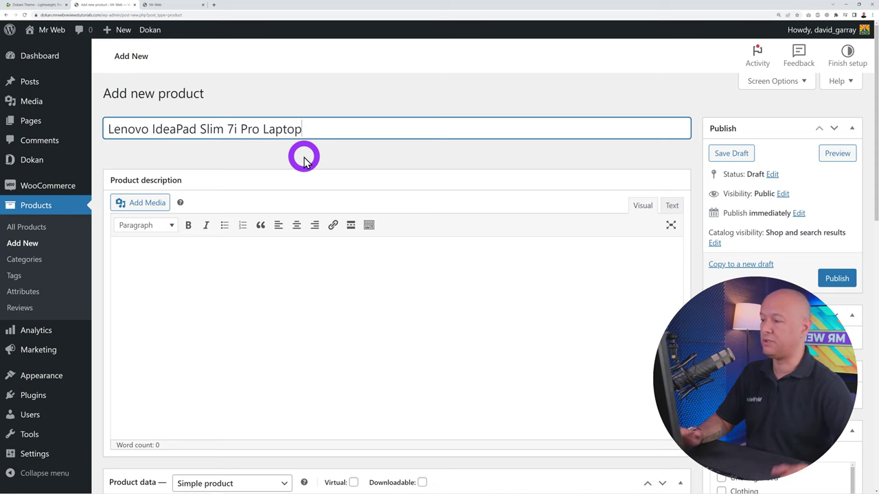
pyautogui.hotkey('alt', 'Tab')
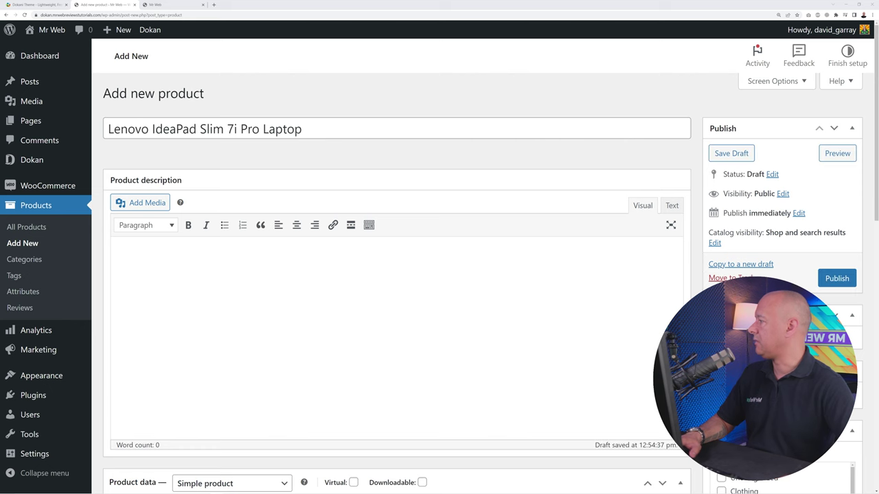
# Paste the four-paragraph laptop description and tick the Electronics and Laptops categories
pyautogui.click(178, 290)
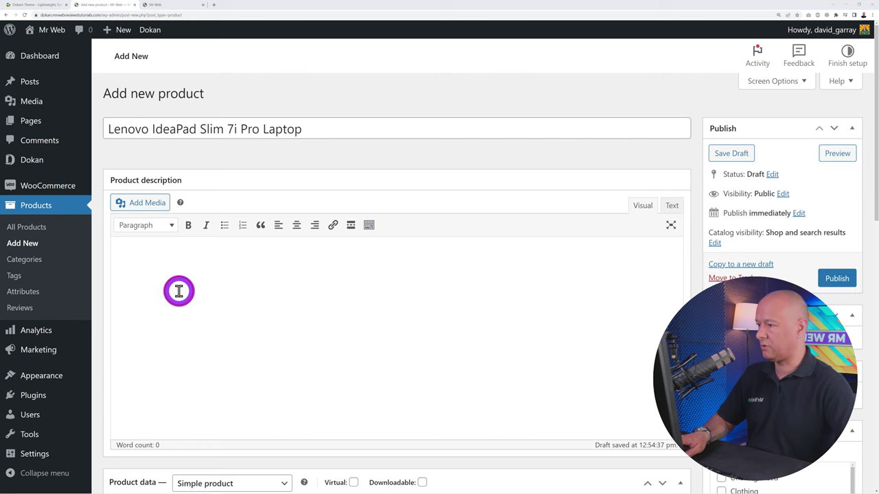
pyautogui.hotkey('ctrl', 'v')
pyautogui.scroll(-2, 431, 359)
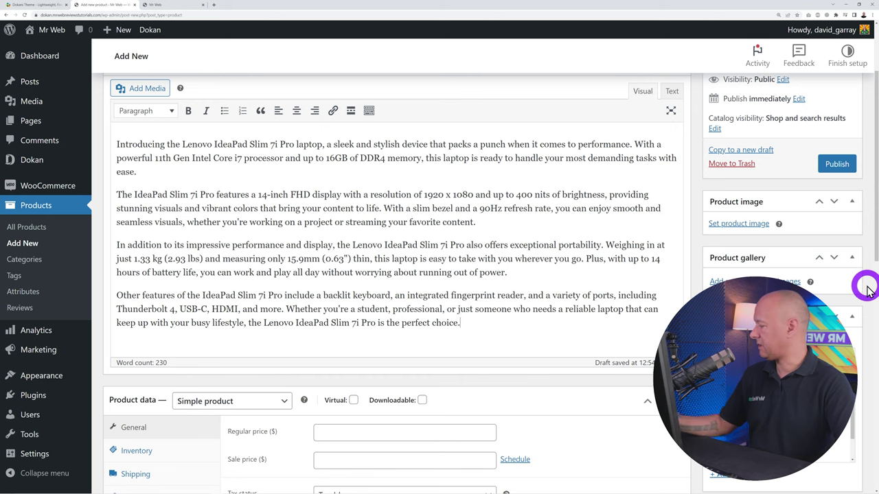
pyautogui.scroll(-2, 866, 295)
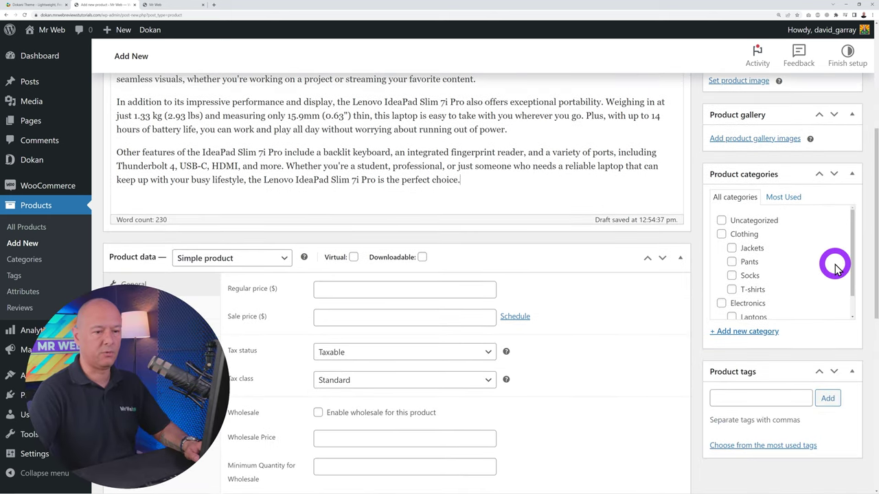
pyautogui.scroll(-1, 836, 267)
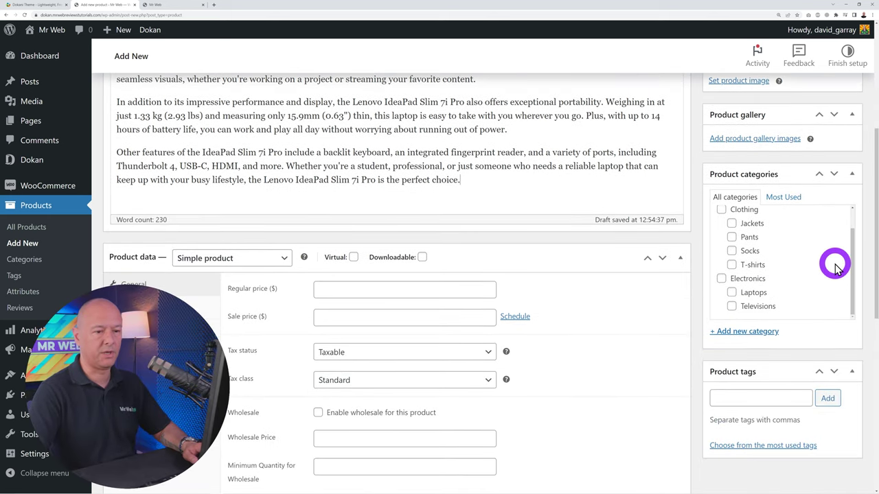
pyautogui.click(721, 278)
pyautogui.click(731, 293)
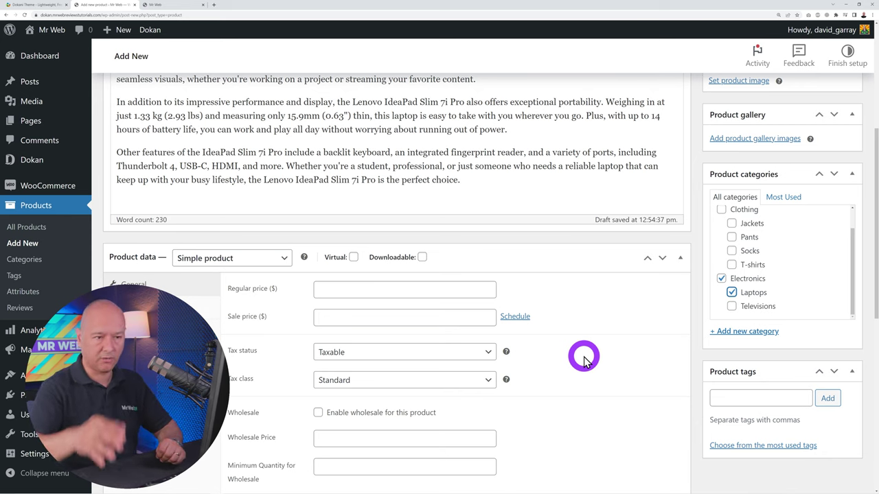
# Upload the Yoga Slim 7i Pro photo from Documents and set it as the product image
pyautogui.scroll(5, 678, 355)
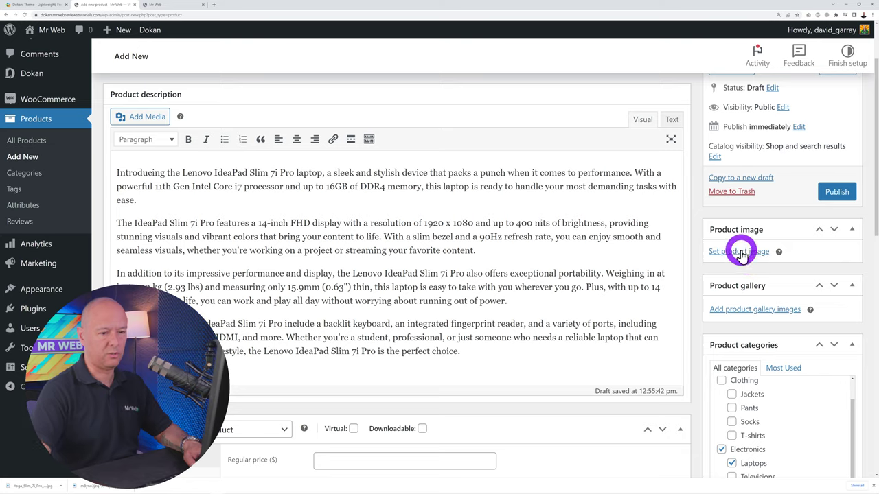
pyautogui.click(740, 252)
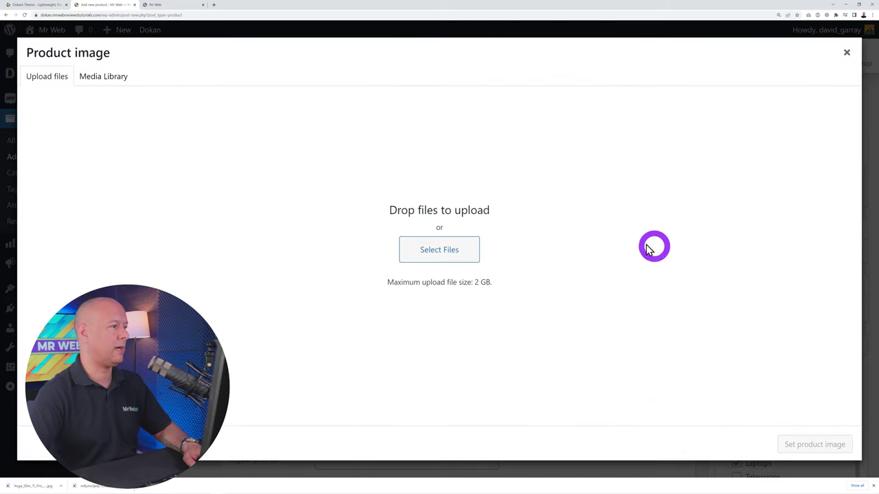
pyautogui.click(437, 254)
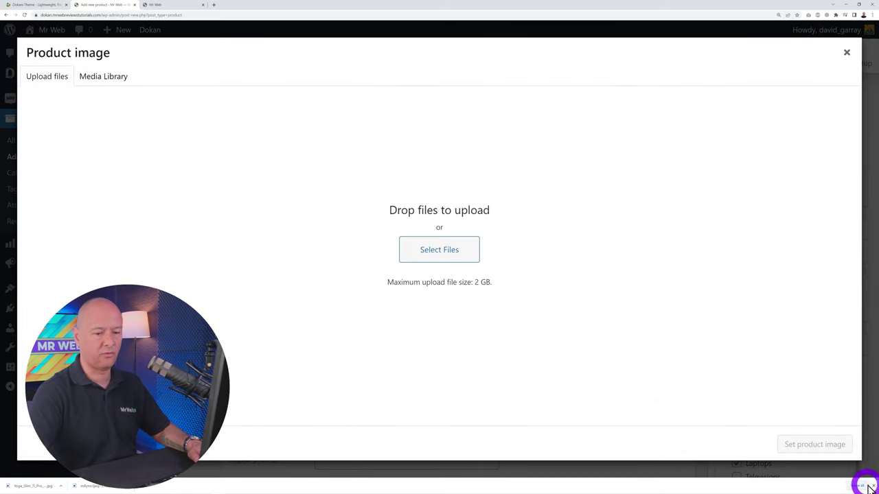
pyautogui.click(457, 256)
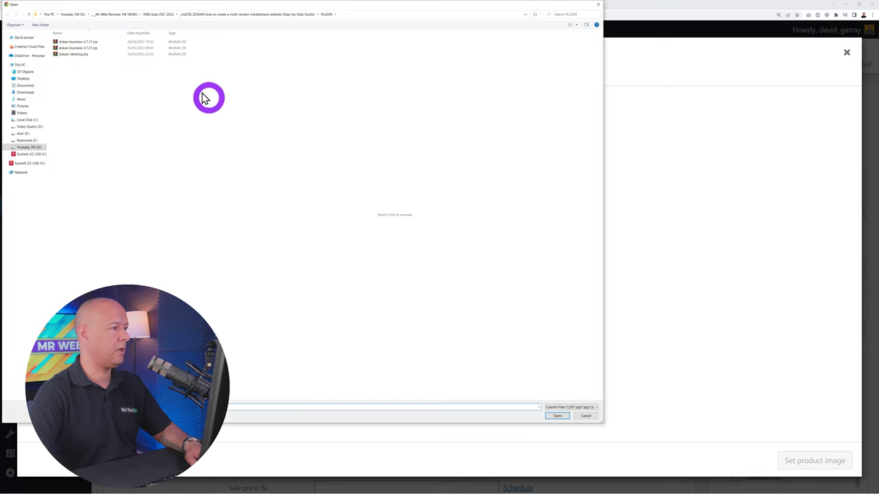
pyautogui.click(31, 88)
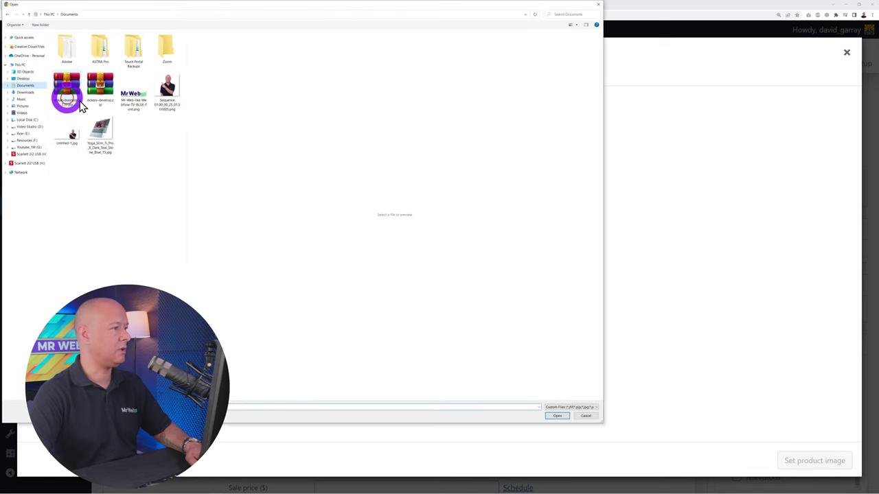
pyautogui.click(89, 140)
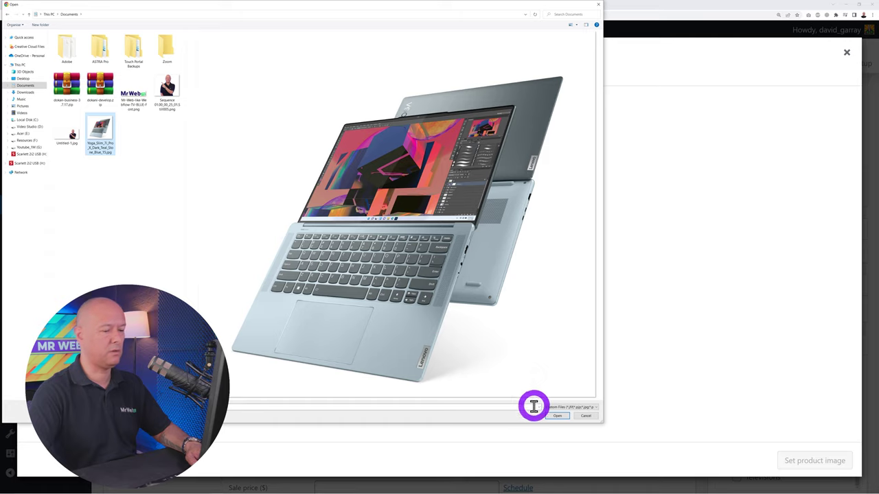
pyautogui.click(556, 416)
pyautogui.click(816, 461)
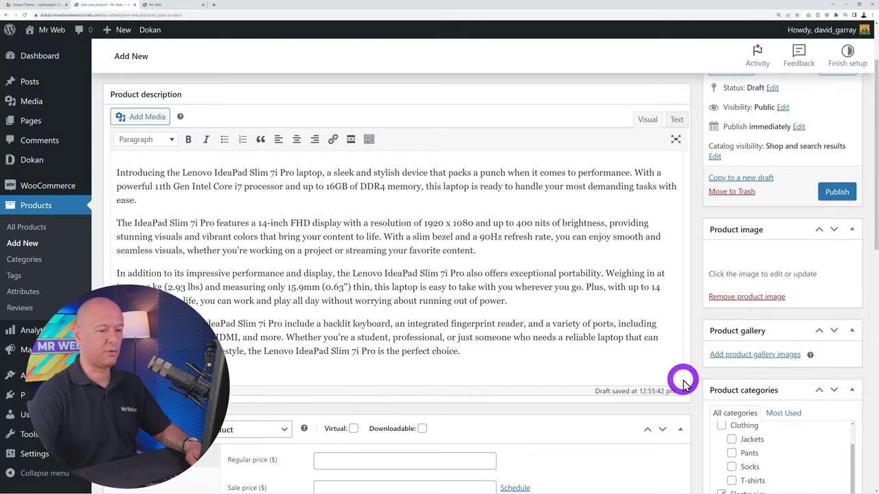
# Add the product tags foldable laptop, wide screen and retina display
pyautogui.scroll(-6, 779, 429)
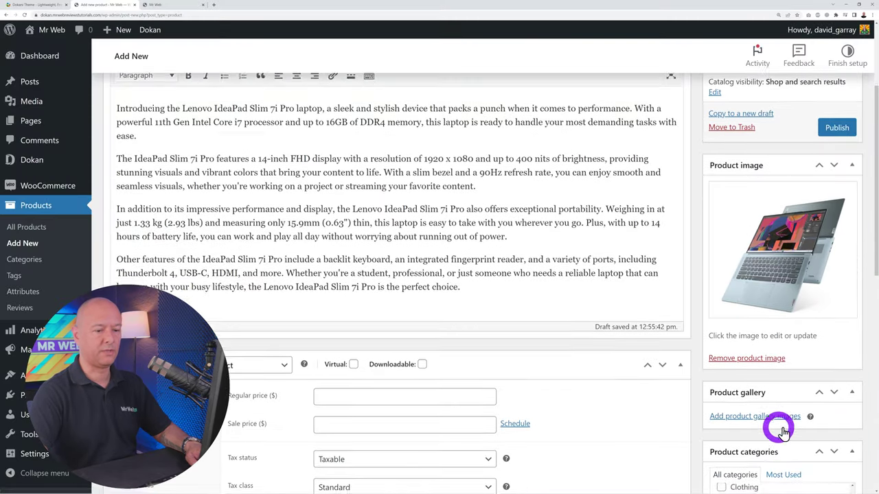
pyautogui.scroll(1, 788, 445)
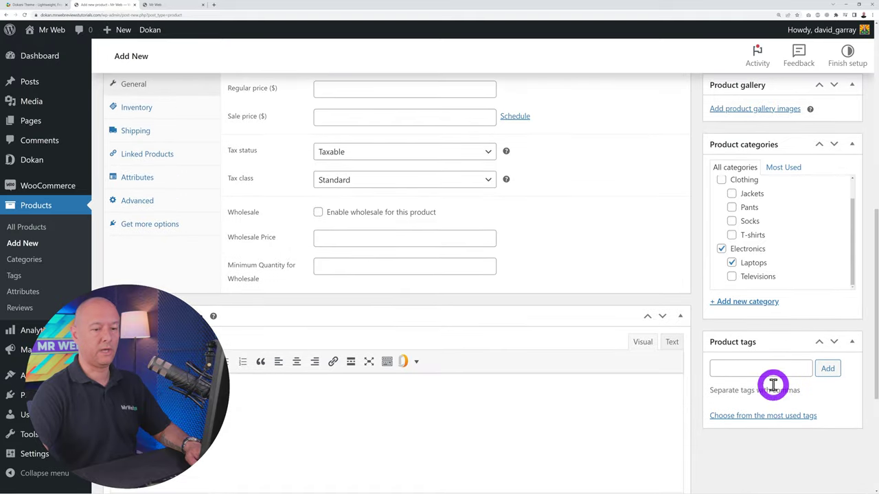
pyautogui.click(765, 369)
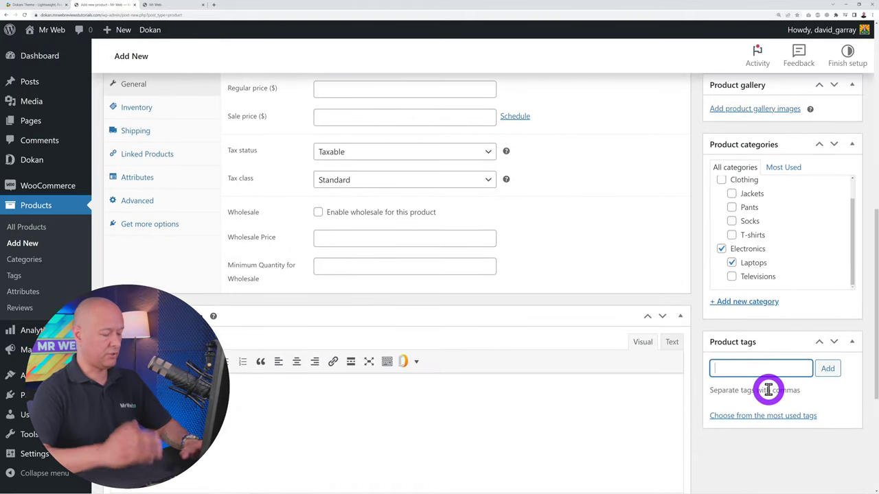
pyautogui.write('foldable la')
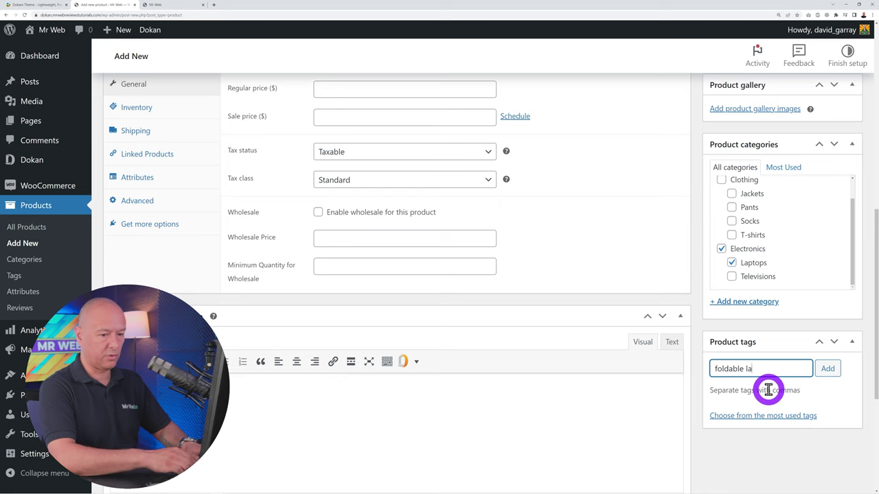
pyautogui.write('ptop')
pyautogui.press('Return')
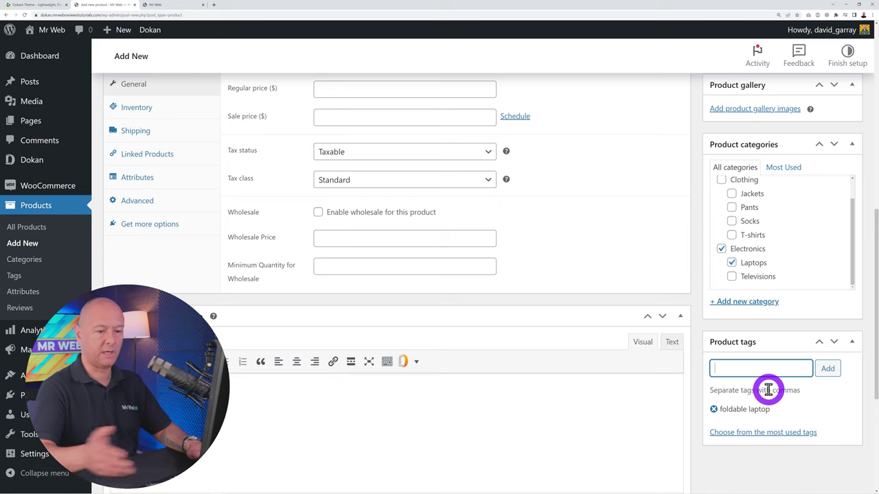
pyautogui.write('wi')
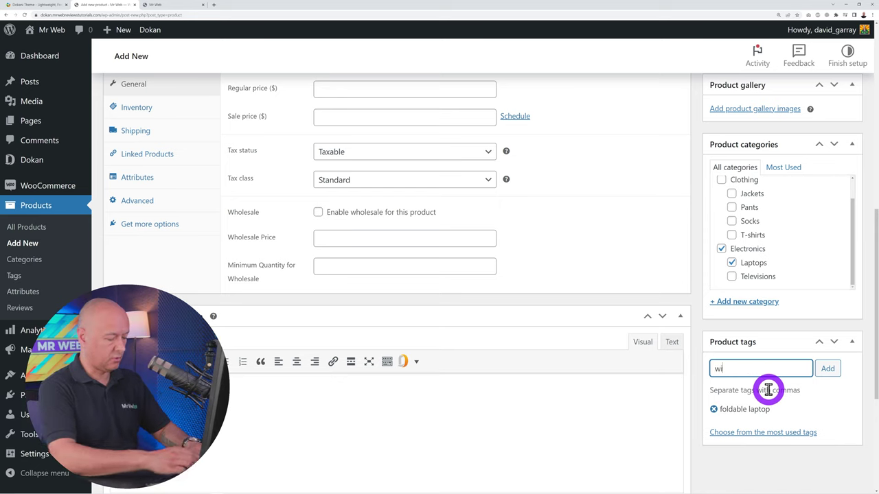
pyautogui.write('de screen')
pyautogui.press('Return')
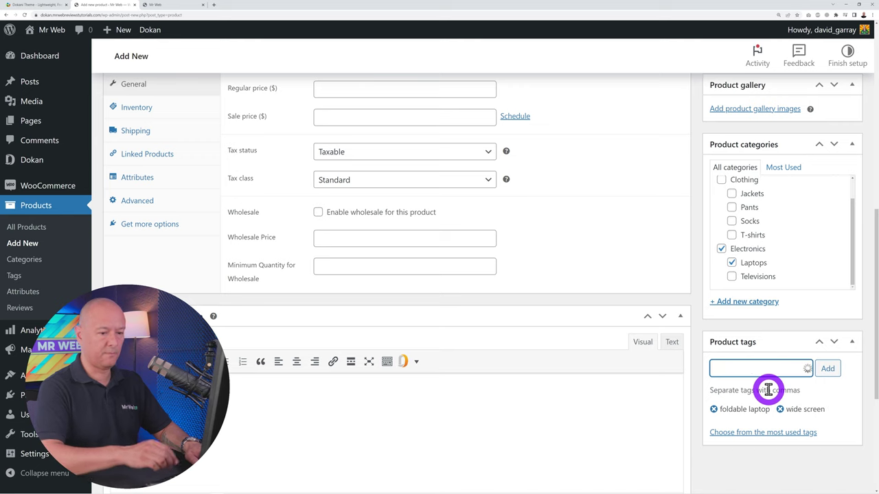
pyautogui.write('retina display')
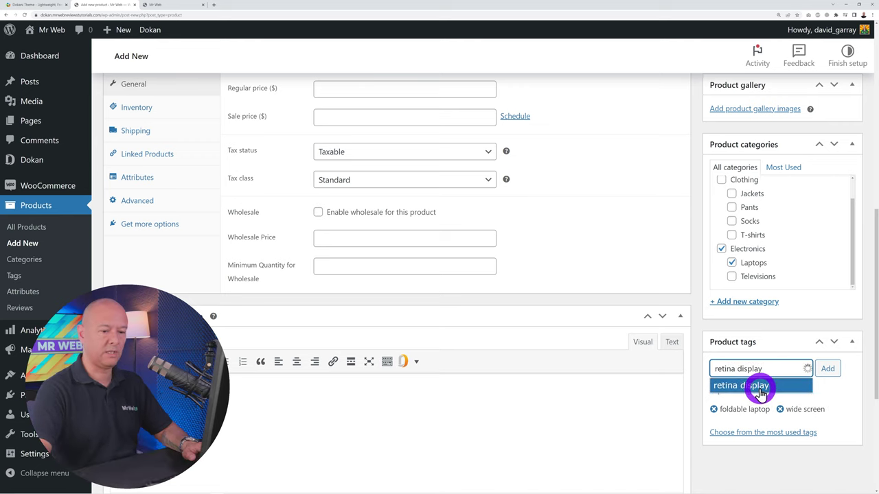
pyautogui.click(745, 390)
pyautogui.click(823, 368)
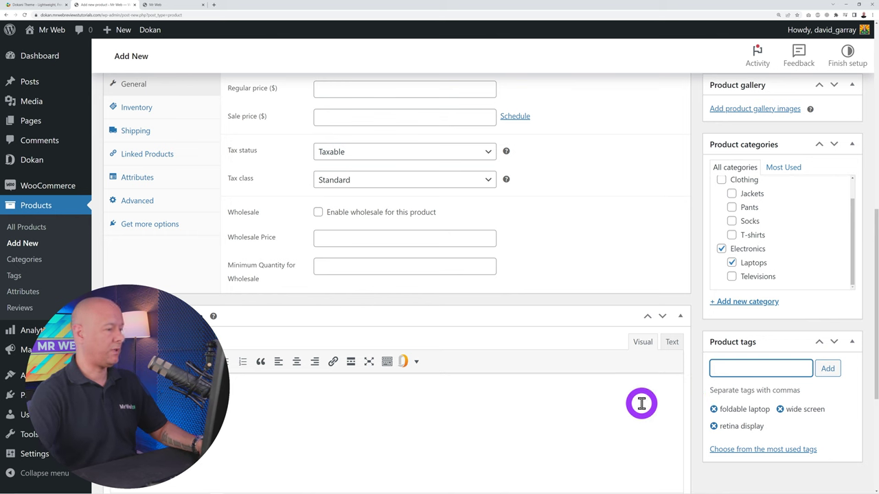
pyautogui.scroll(7, 641, 396)
pyautogui.scroll(-2, 638, 398)
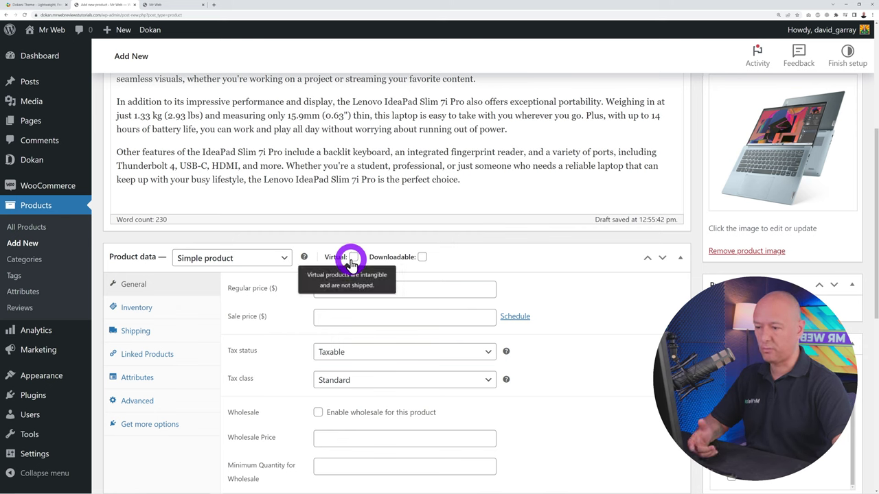
pyautogui.click(282, 258)
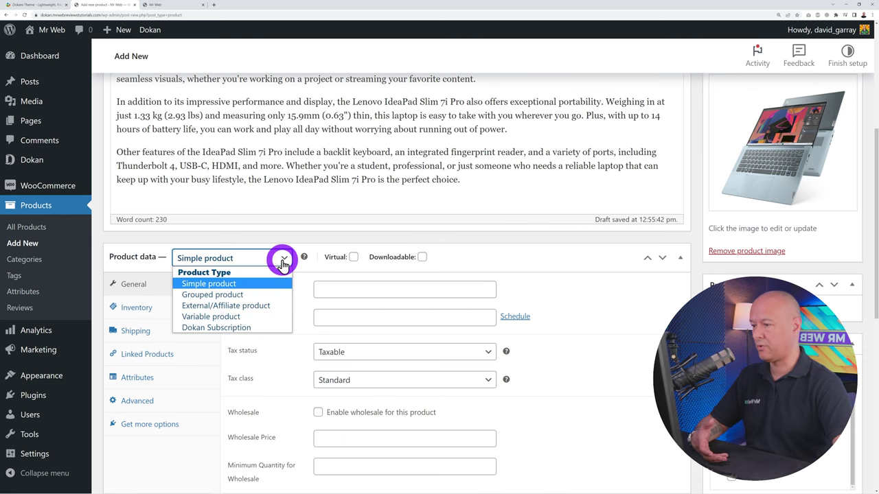
# Keep the product a Simple product with regular price 1499 and sale price 1350
pyautogui.click(283, 260)
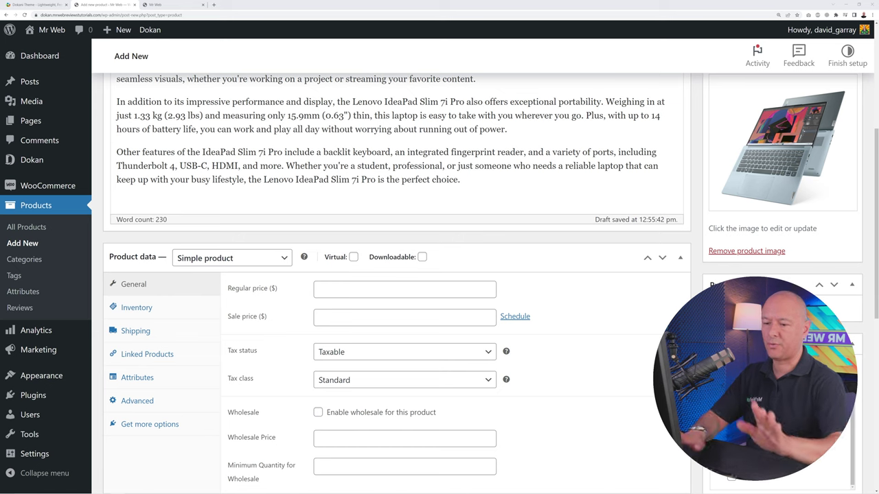
pyautogui.click(371, 289)
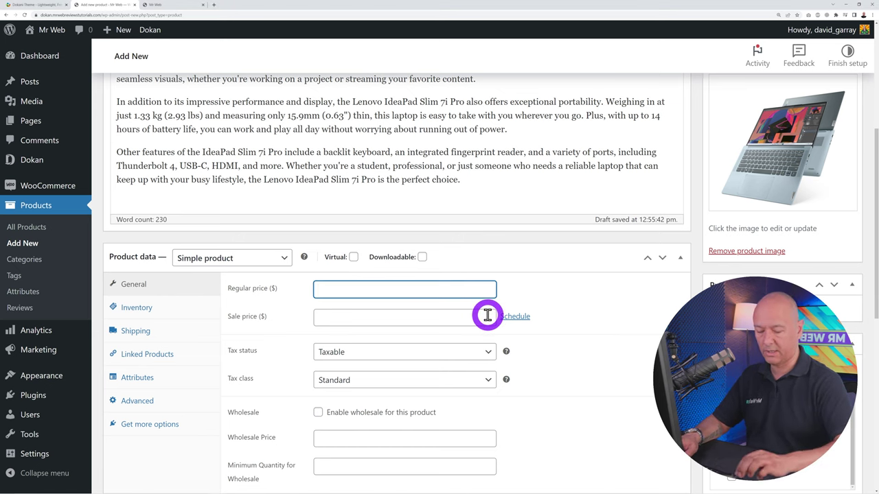
pyautogui.click(581, 313)
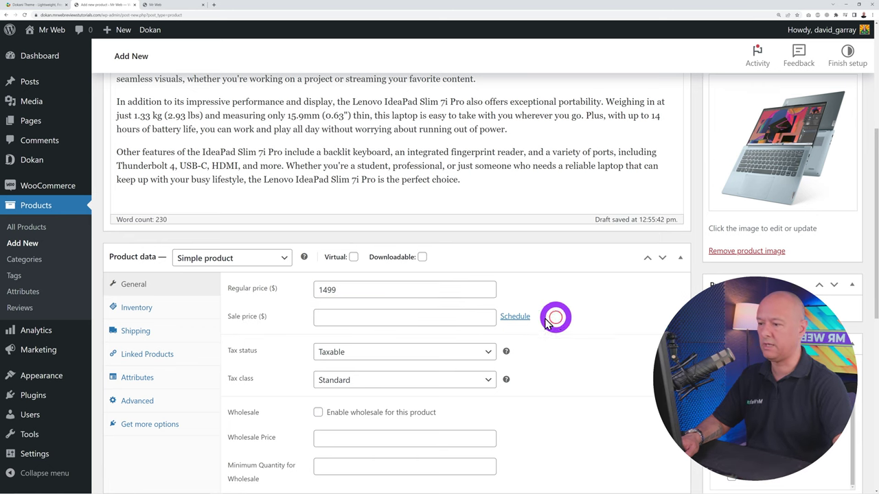
pyautogui.click(430, 317)
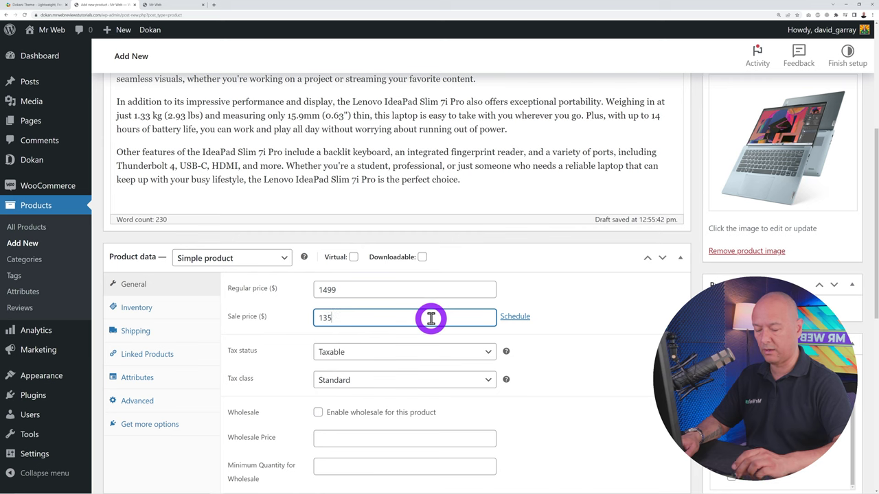
pyautogui.click(626, 337)
pyautogui.scroll(-1, 595, 327)
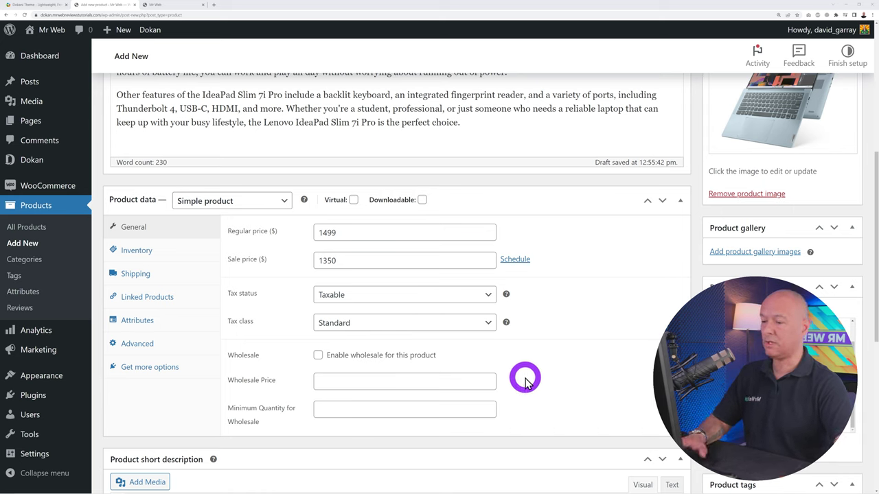
# Set the wholesale price to 1050 with a minimum quantity of 10
pyautogui.click(416, 382)
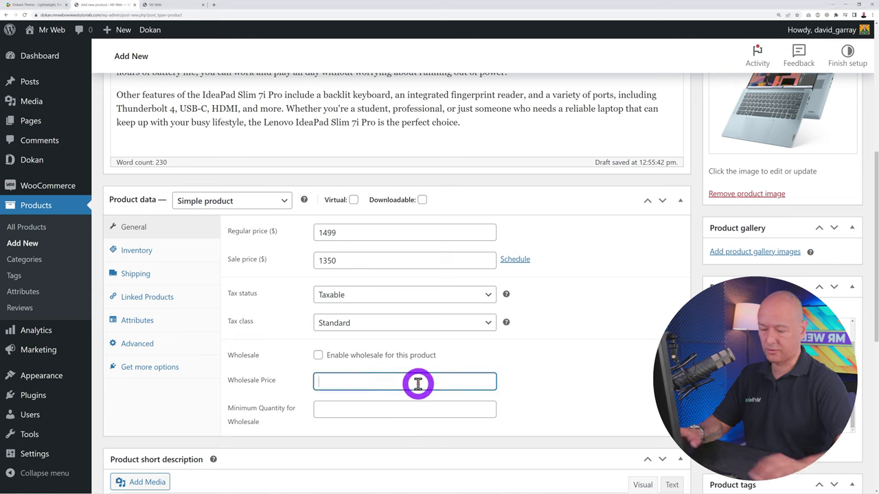
pyautogui.write('1050')
pyautogui.click(416, 410)
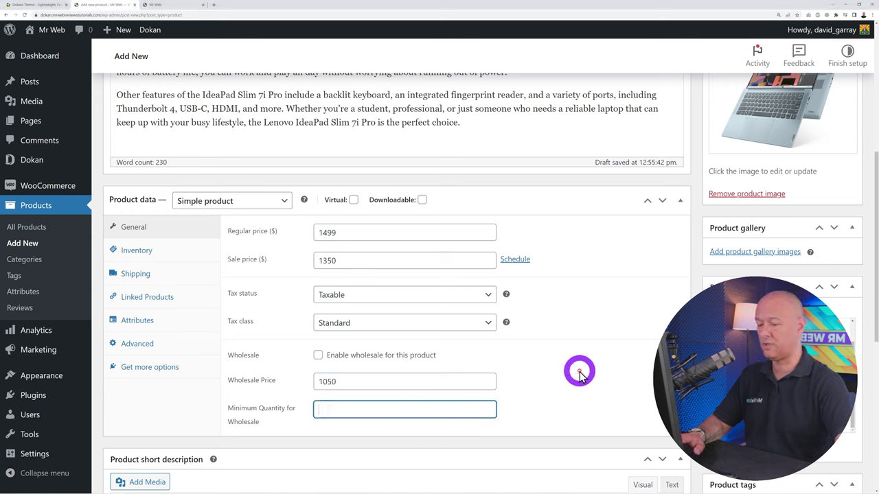
pyautogui.write('10')
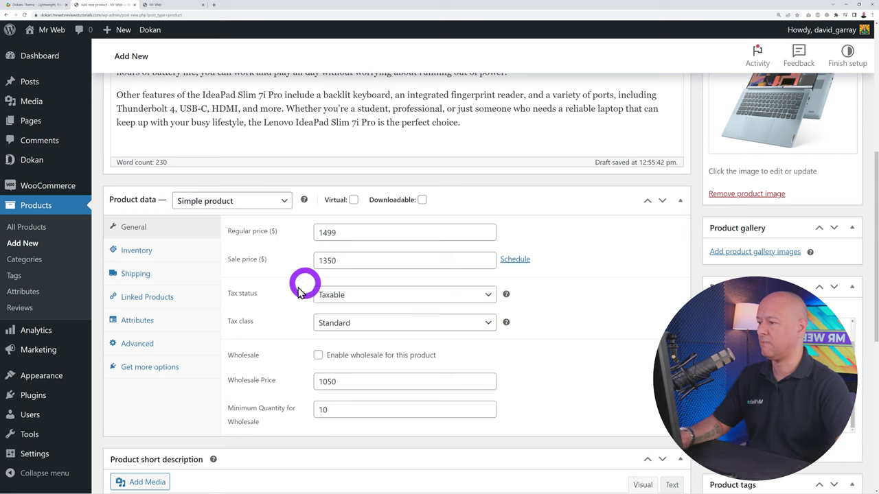
# Go through the Inventory, Shipping, Linked Products and Attributes sections of Product data
pyautogui.click(129, 250)
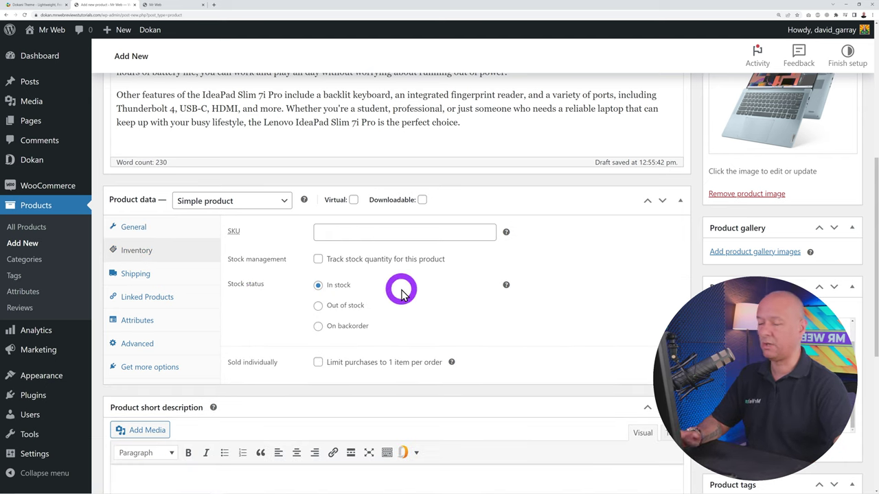
pyautogui.click(152, 275)
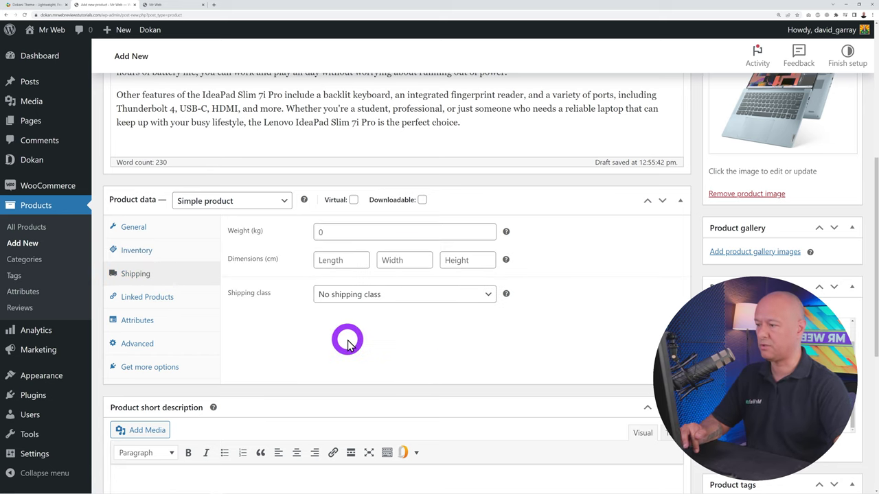
pyautogui.click(161, 296)
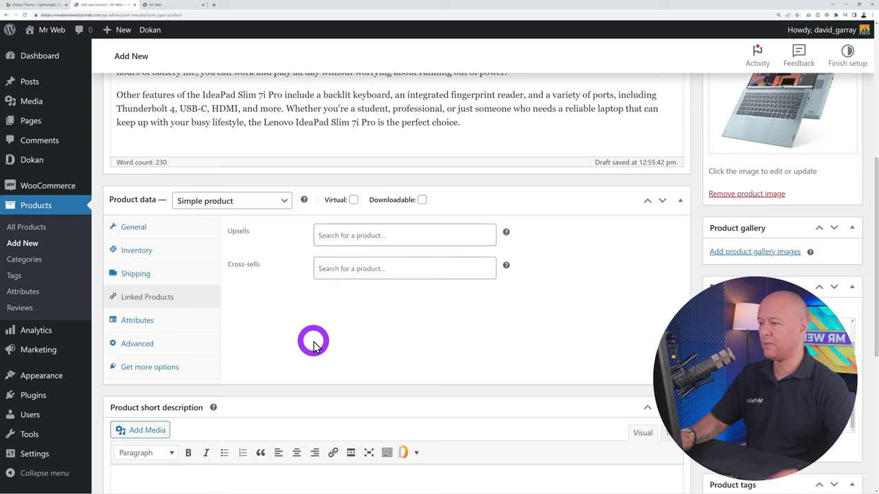
pyautogui.click(159, 323)
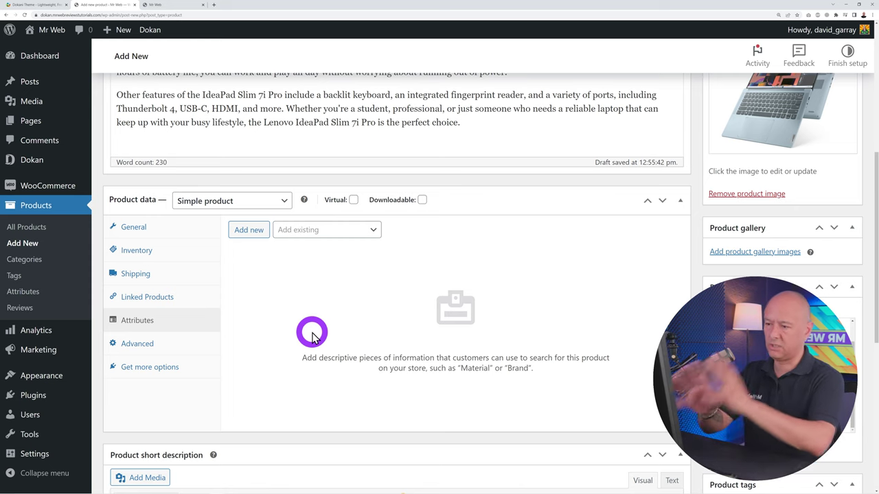
# Paste the laptop's short description into the Product short description editor
pyautogui.scroll(-1, 206, 240)
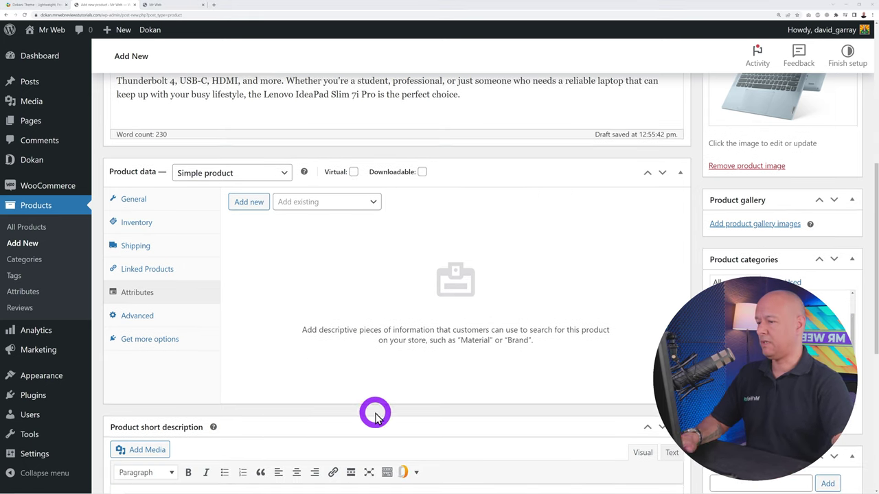
pyautogui.scroll(-5, 558, 373)
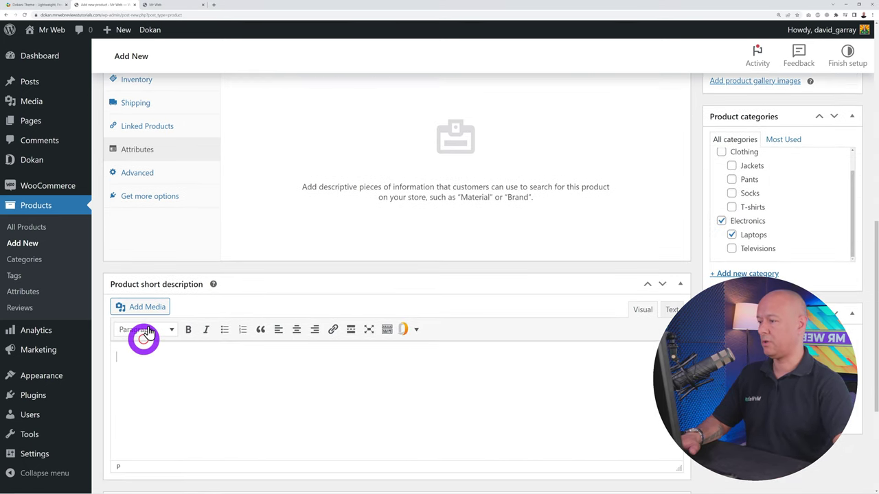
pyautogui.click(364, 408)
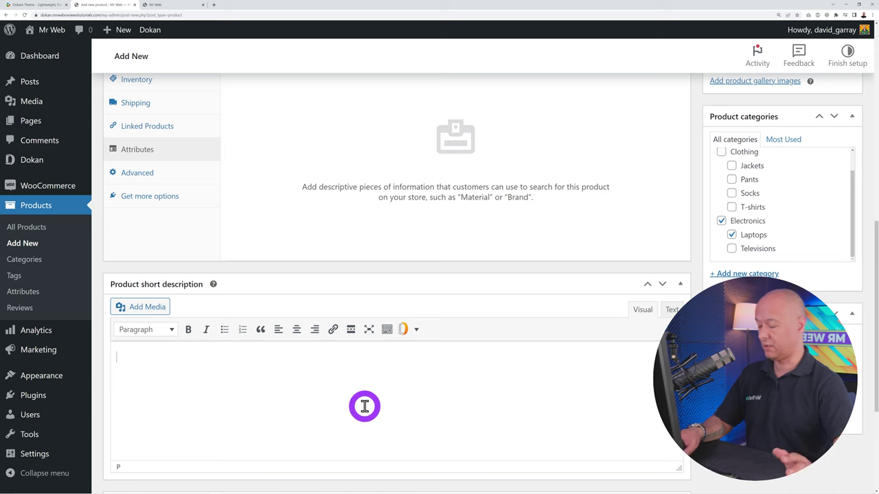
pyautogui.write('Introducing the Lenovo IdeaPad Slim 7i Pro laptop, a sleek and stylish device that packs a punch when it comes to performance. With its powerful 11th Gen Intel Core i7 processor and up to 16GB of DDR4 memory, this laptop is ready to handle your most demanding tasks with ease.')
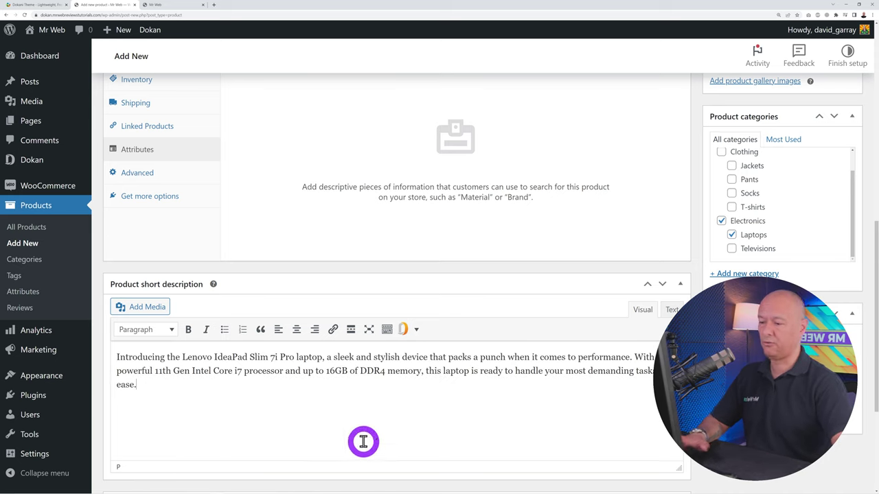
# Publish the laptop product and switch to the Mr Web storefront
pyautogui.scroll(6, 435, 380)
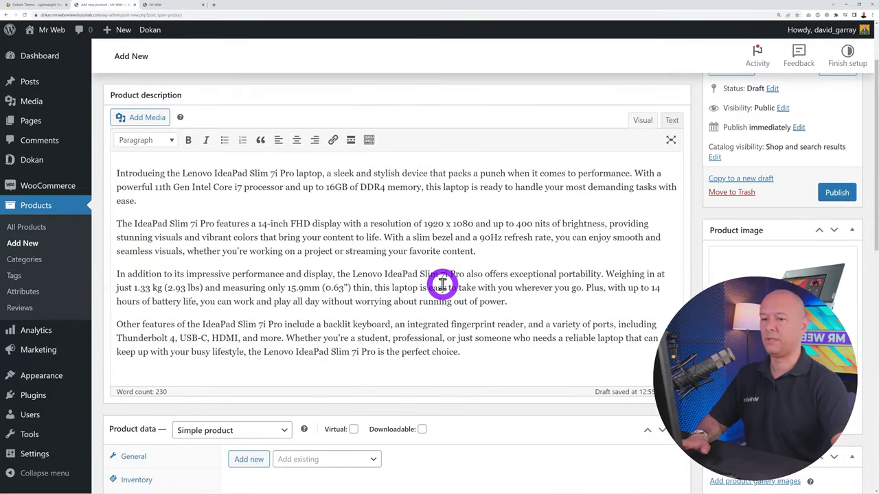
pyautogui.click(837, 194)
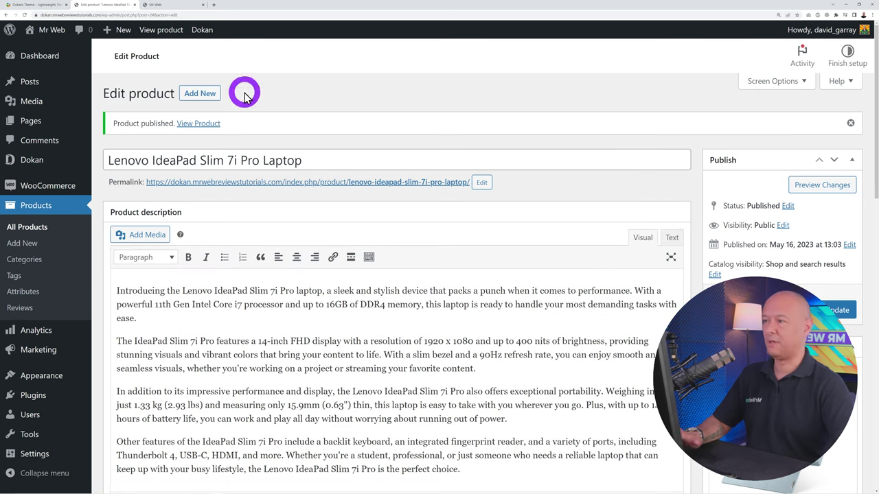
pyautogui.click(170, 9)
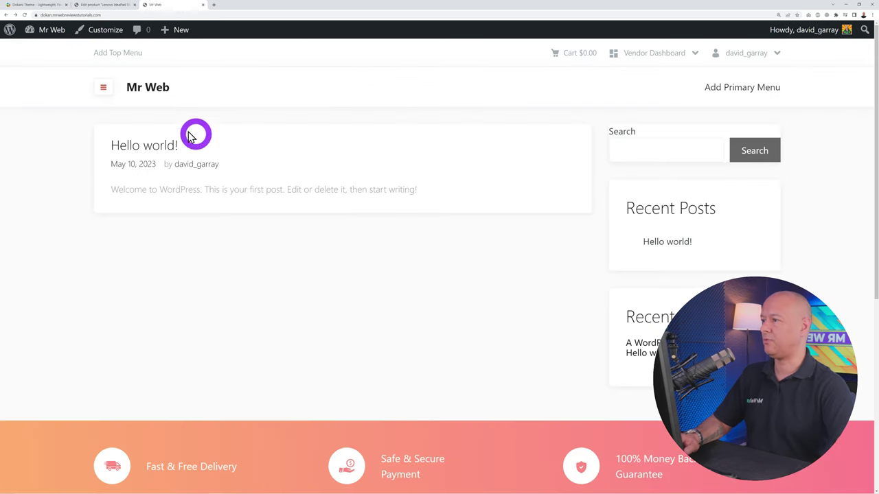
# Browse Electronics and review the Lenovo IdeaPad Slim 7i Pro Laptop page, now priced $1,350.00
pyautogui.click(104, 89)
pyautogui.click(129, 143)
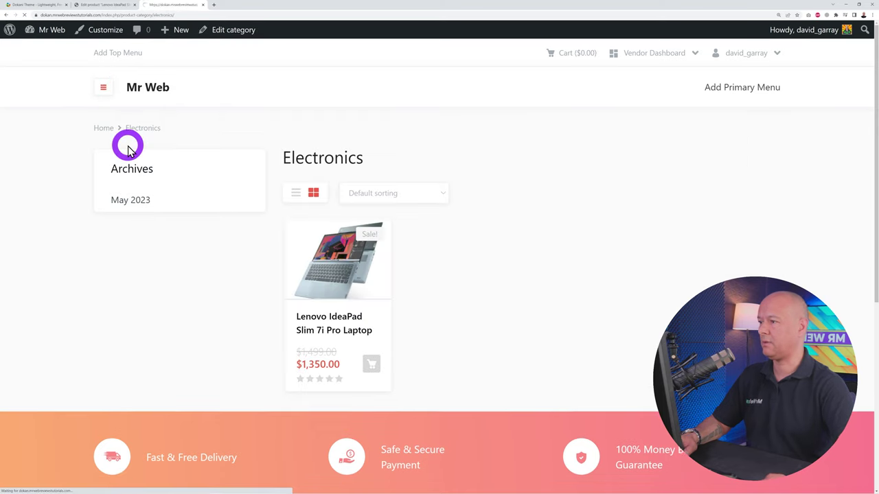
pyautogui.click(337, 285)
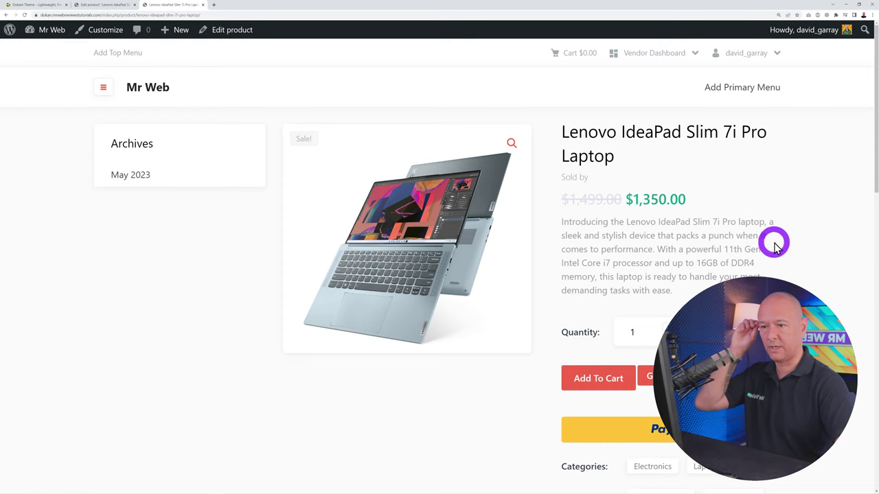
pyautogui.scroll(-2, 786, 278)
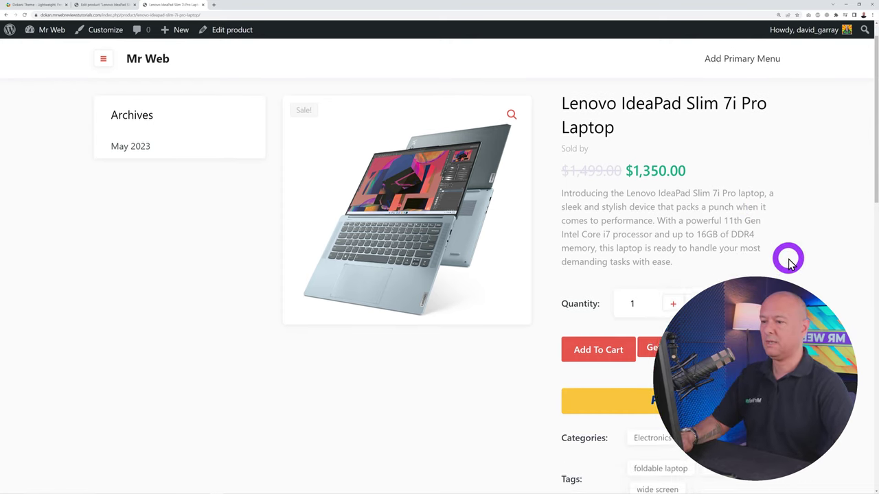
pyautogui.scroll(-4, 780, 210)
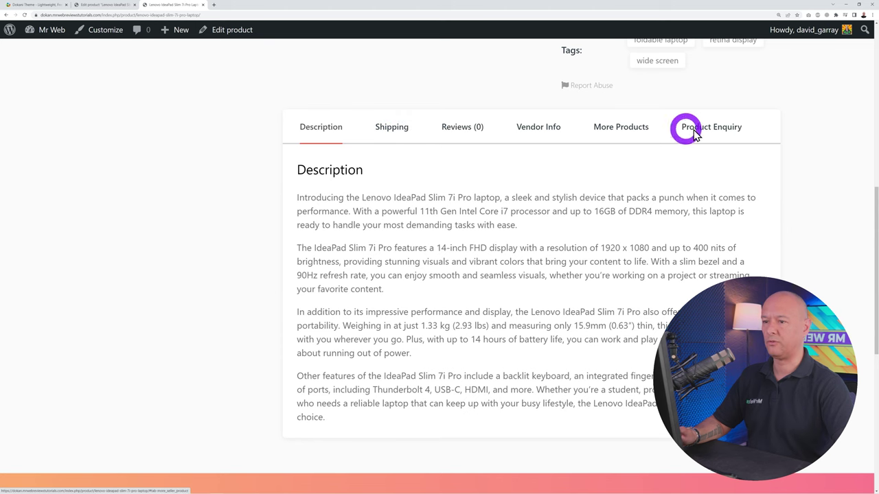
pyautogui.scroll(7, 440, 257)
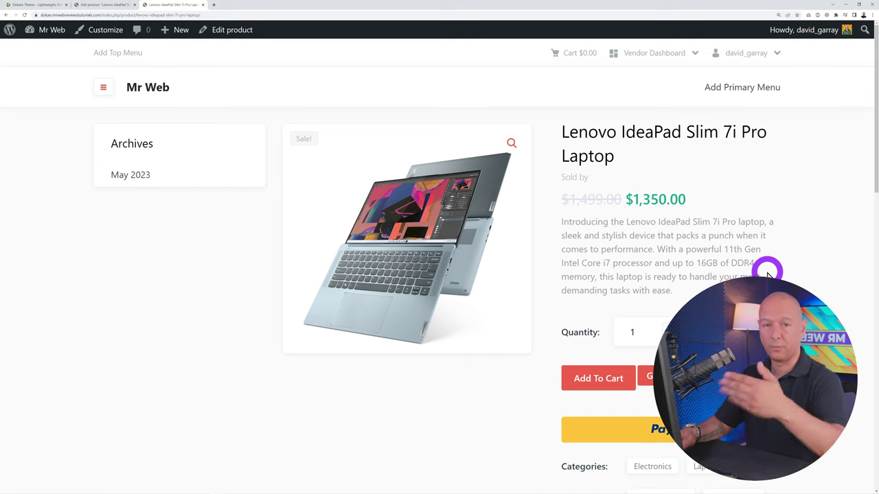
# Open the vendor dashboard's Products list and inspect the Lenovo laptop and the selling-not-enabled error
pyautogui.click(664, 53)
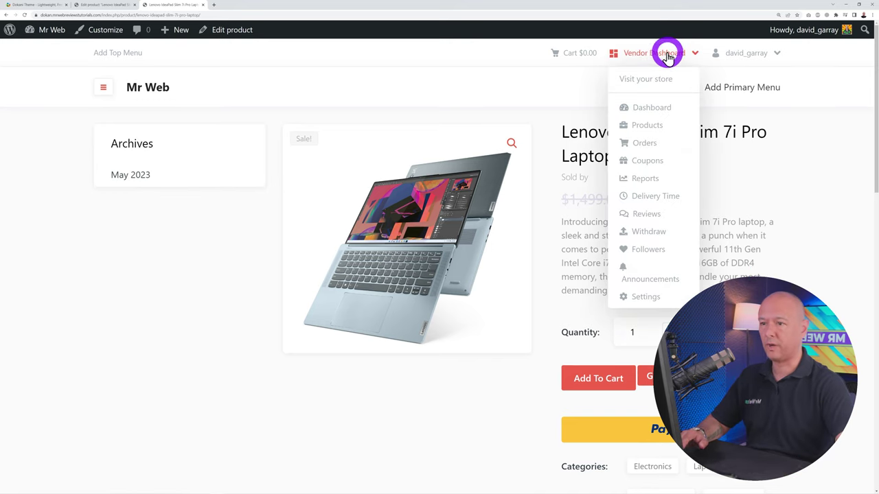
pyautogui.click(663, 110)
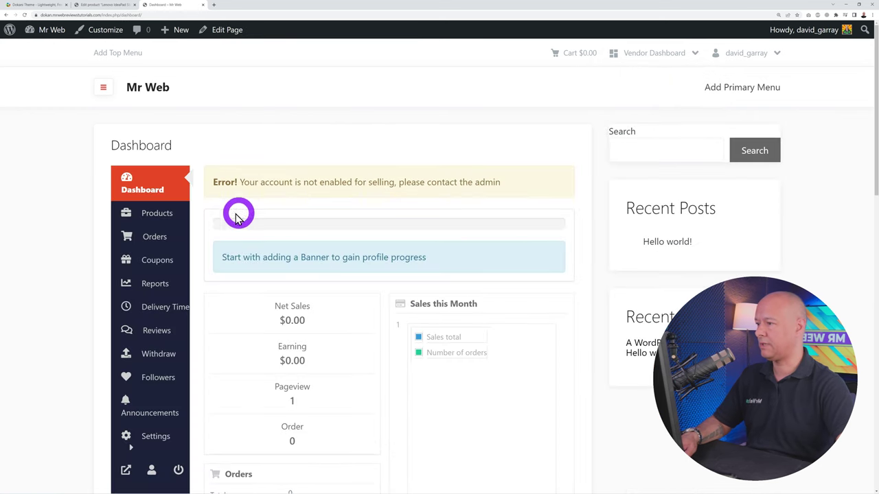
pyautogui.click(170, 223)
pyautogui.scroll(-1, 616, 294)
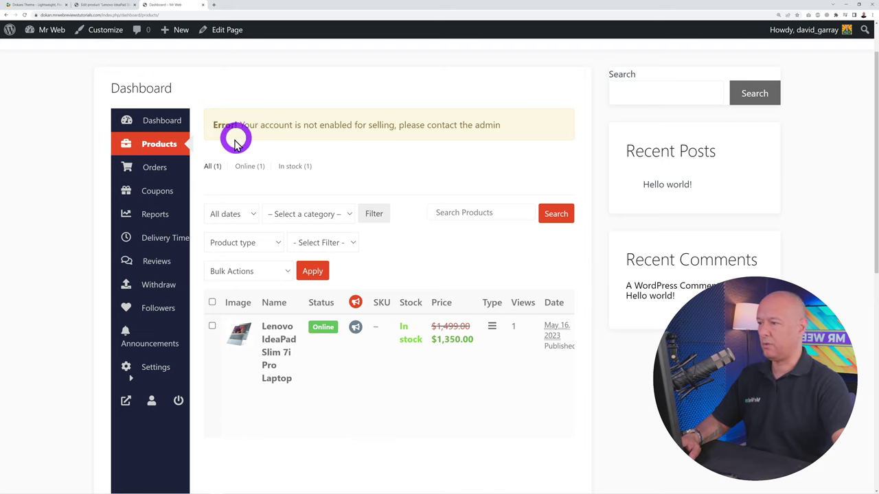
pyautogui.moveTo(223, 126); pyautogui.dragTo(526, 131)
pyautogui.click(394, 166)
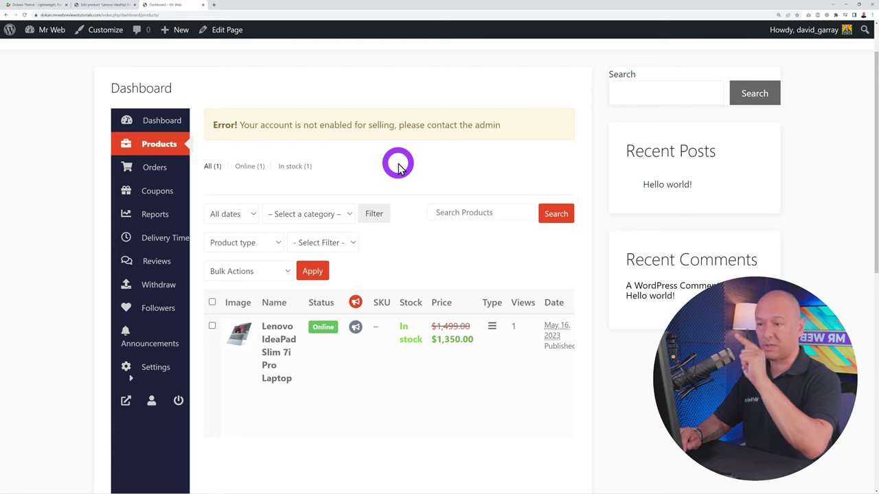
pyautogui.scroll(1, 384, 162)
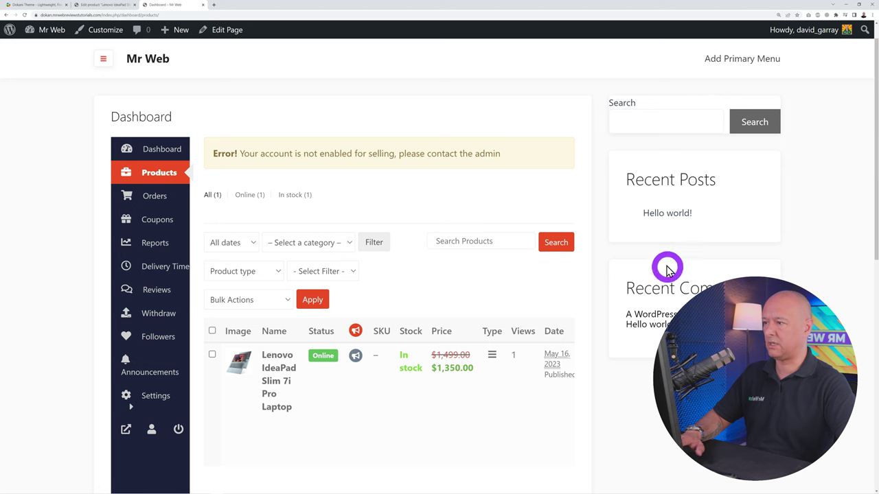
pyautogui.scroll(-1, 233, 175)
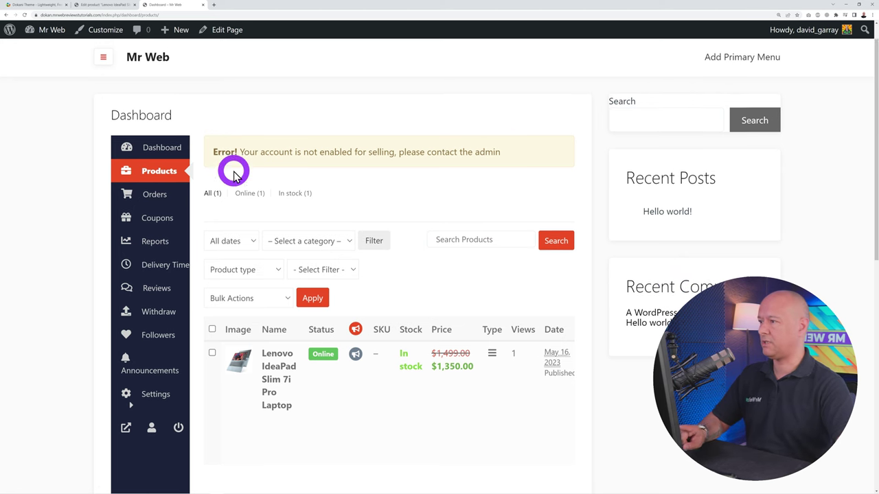
# Check that Dokan's vendor list shows the sole vendor approved and enabled, then return to the vendor dashboard
pyautogui.click(91, 7)
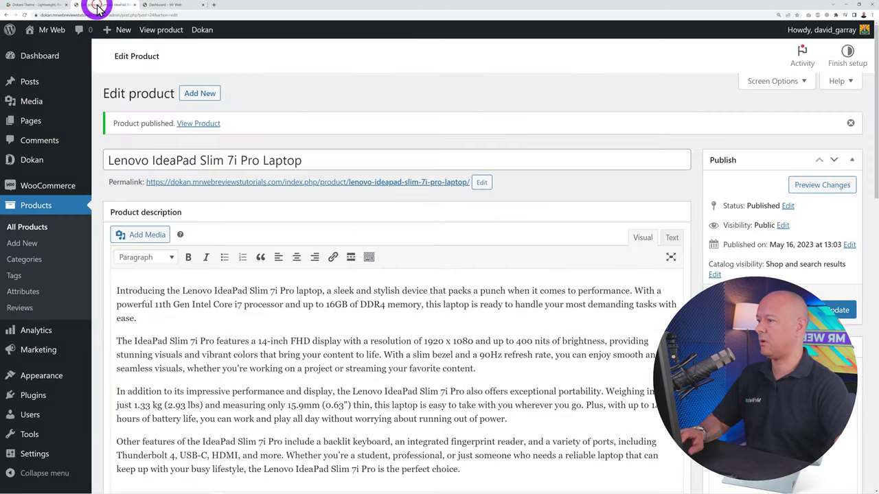
pyautogui.moveTo(83, 158)
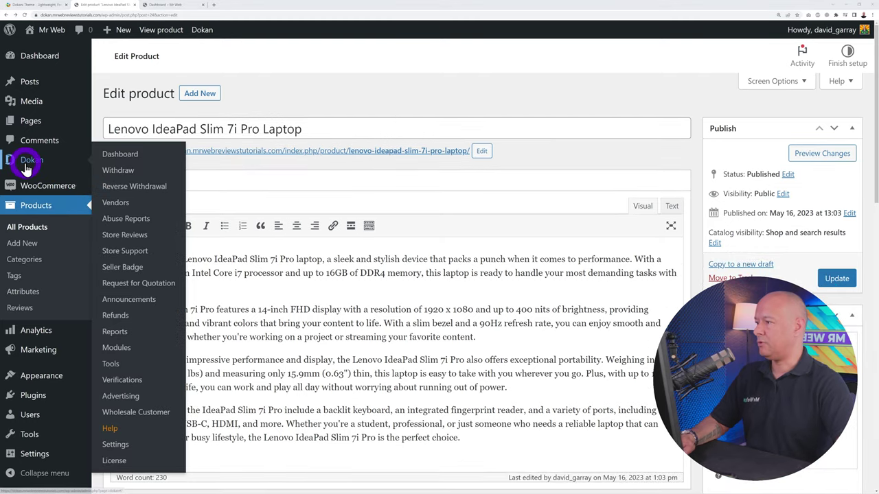
pyautogui.click(116, 204)
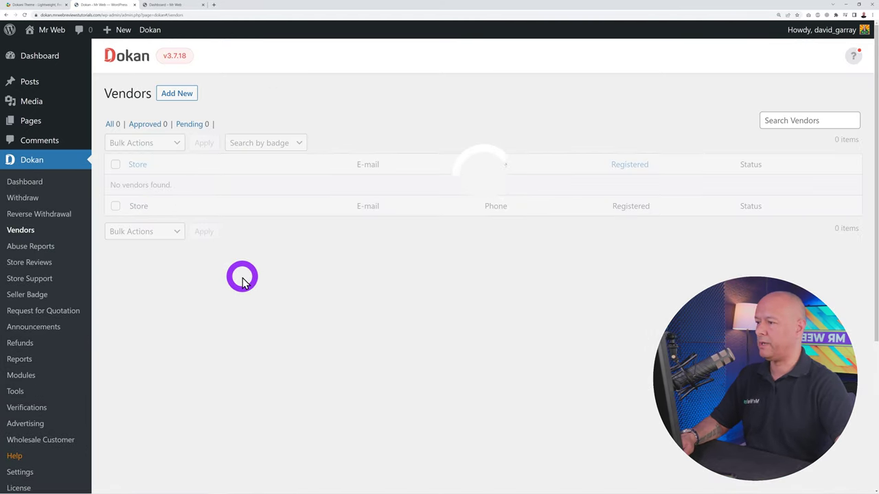
pyautogui.scroll(-2, 301, 326)
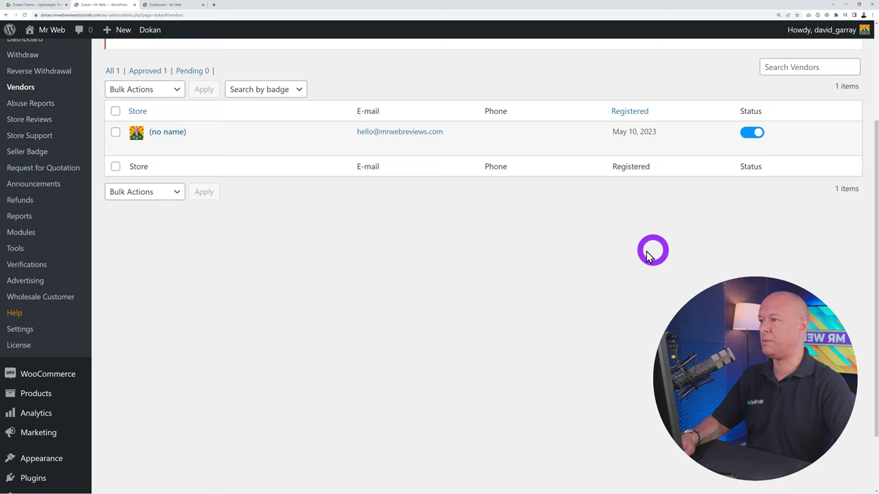
pyautogui.click(172, 7)
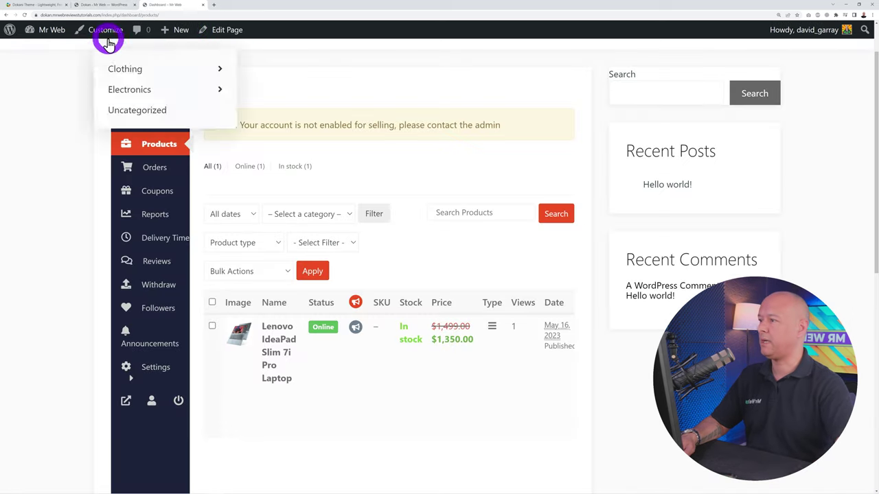
# Reload the vendor Products page to clear the error, then go back to the admin's Appearance menu
pyautogui.click(25, 15)
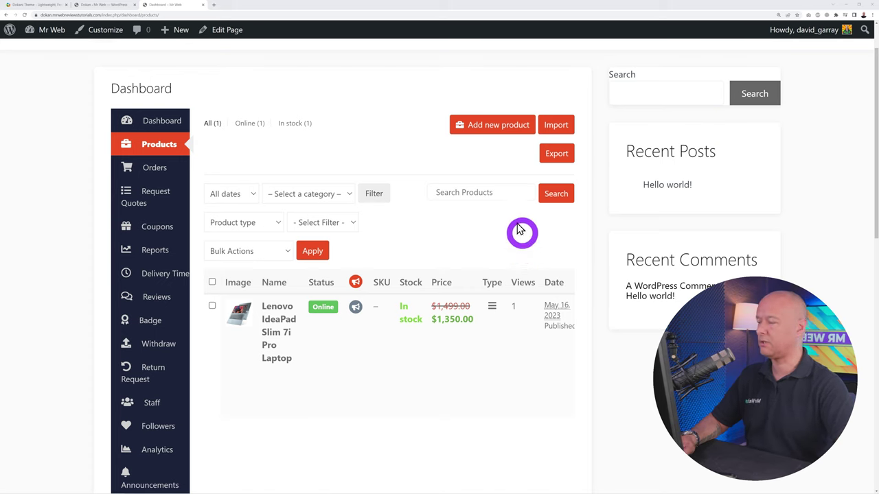
pyautogui.click(105, 5)
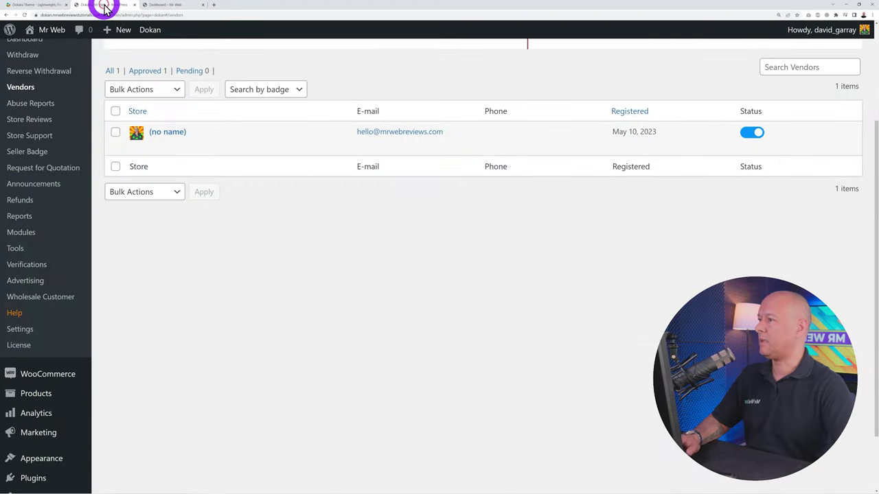
pyautogui.scroll(-2, 185, 340)
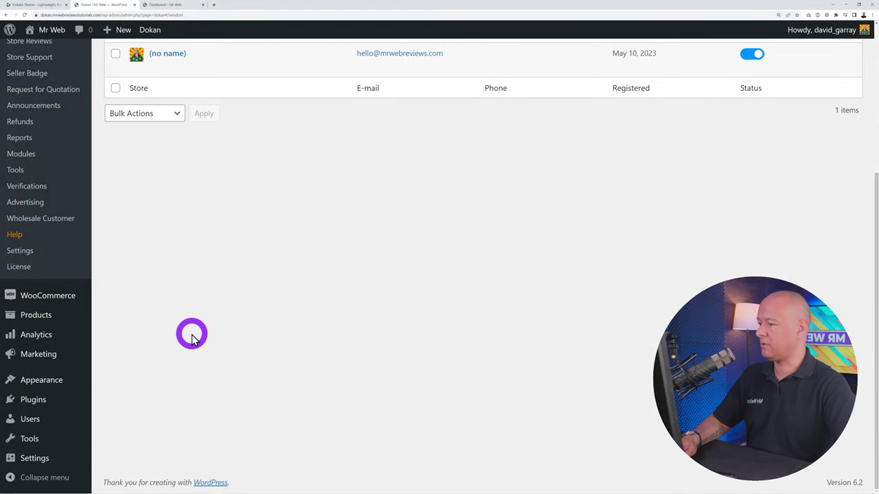
pyautogui.moveTo(53, 383)
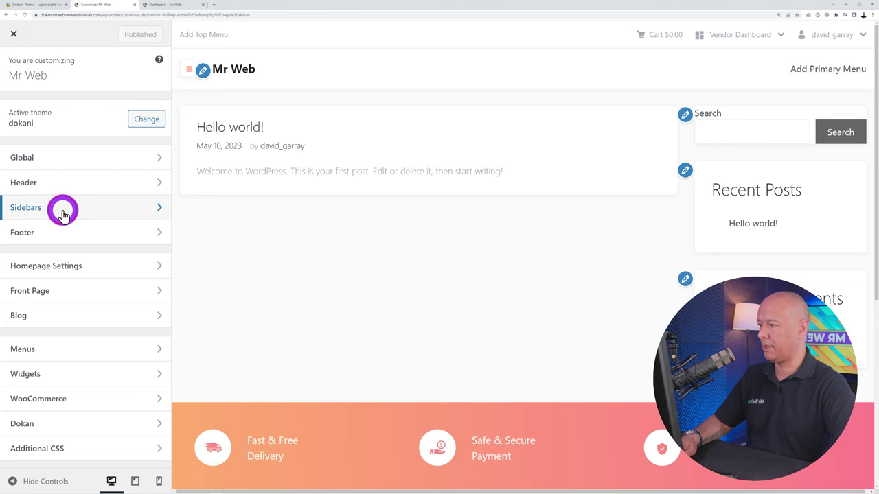
# Set No Sidebar for the default, blog, single post and shop layouts
pyautogui.click(63, 215)
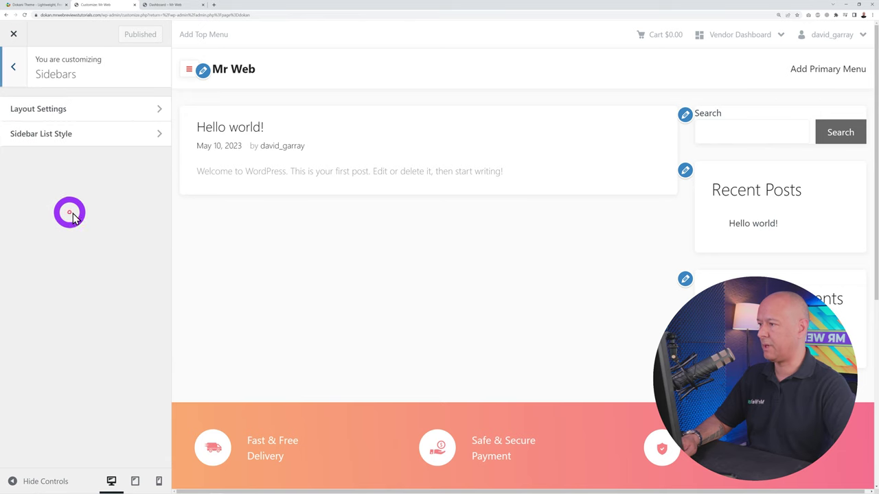
pyautogui.click(74, 116)
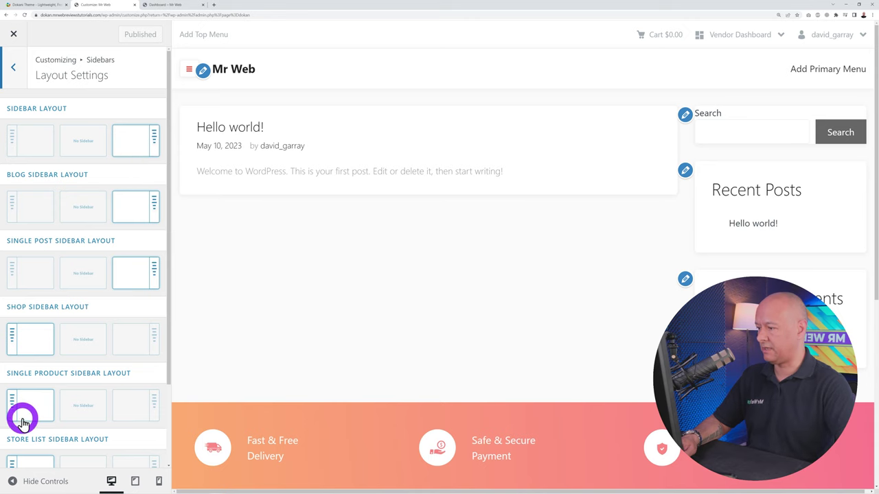
pyautogui.scroll(-3, 84, 407)
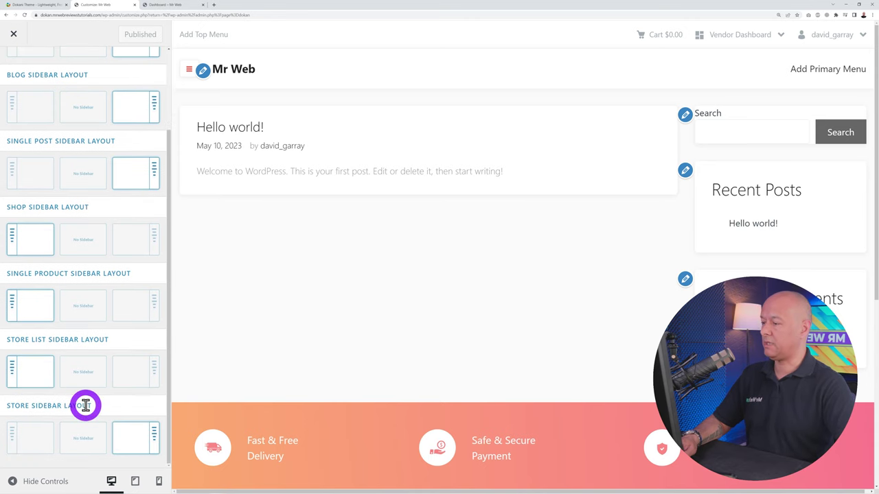
pyautogui.scroll(3, 84, 406)
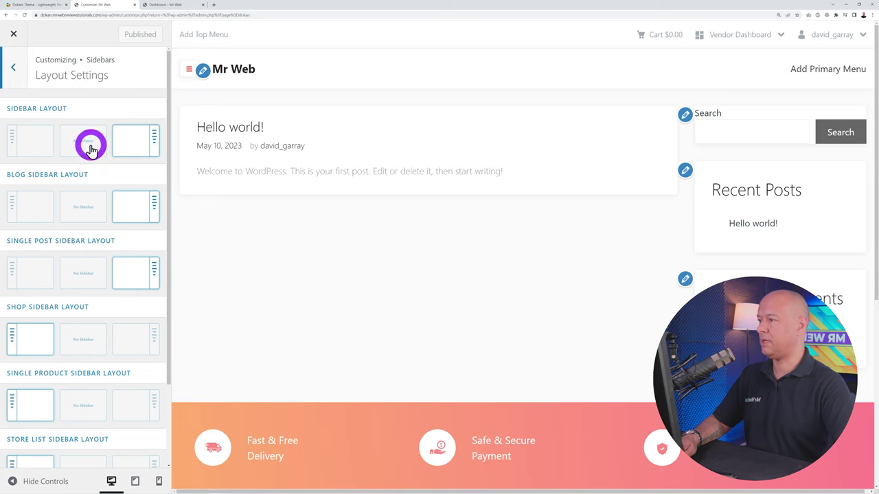
pyautogui.click(91, 149)
pyautogui.click(84, 206)
pyautogui.click(88, 273)
pyautogui.click(92, 340)
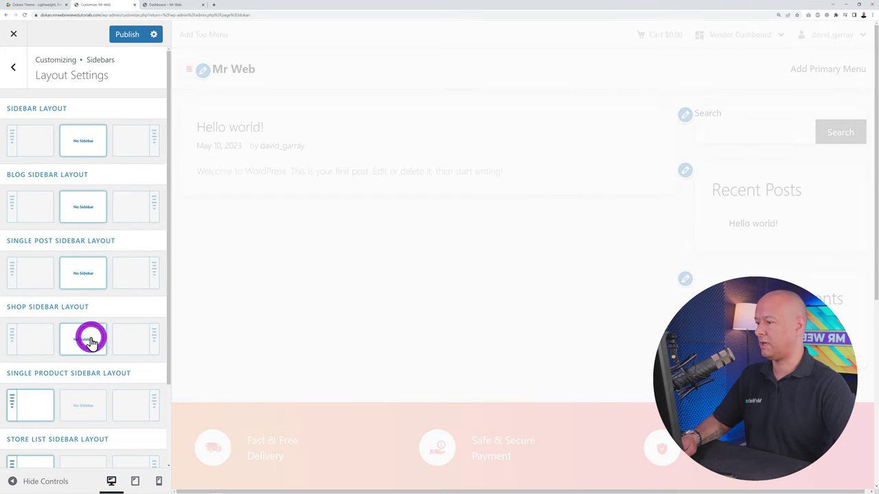
# Set No Sidebar for the vendor store, store list and individual store page layouts
pyautogui.scroll(-2, 89, 343)
pyautogui.click(90, 346)
pyautogui.scroll(-1, 90, 346)
pyautogui.click(90, 354)
pyautogui.click(94, 420)
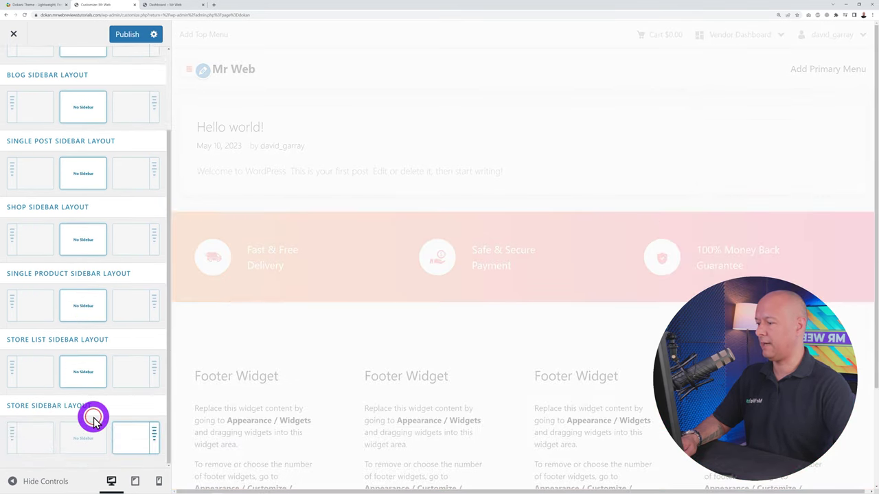
pyautogui.click(89, 438)
# Publish the layout changes and reload the vendor dashboard to see it full-width
pyautogui.click(134, 56)
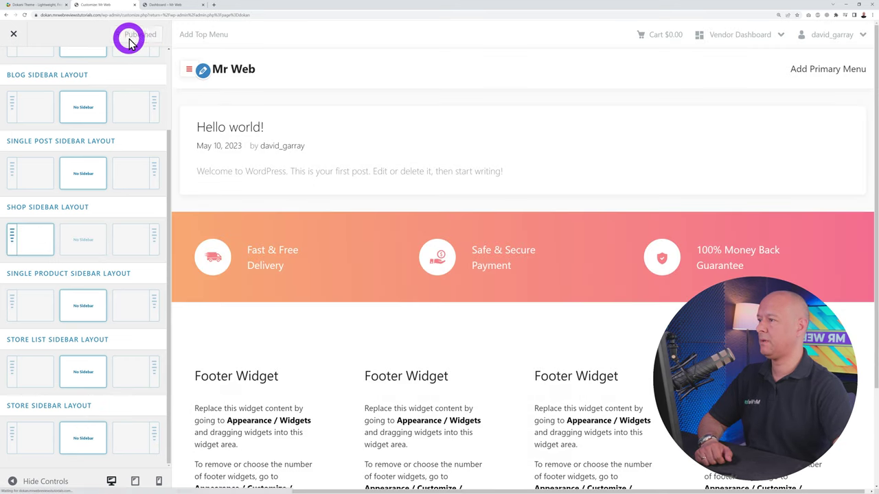
pyautogui.click(170, 5)
pyautogui.click(24, 15)
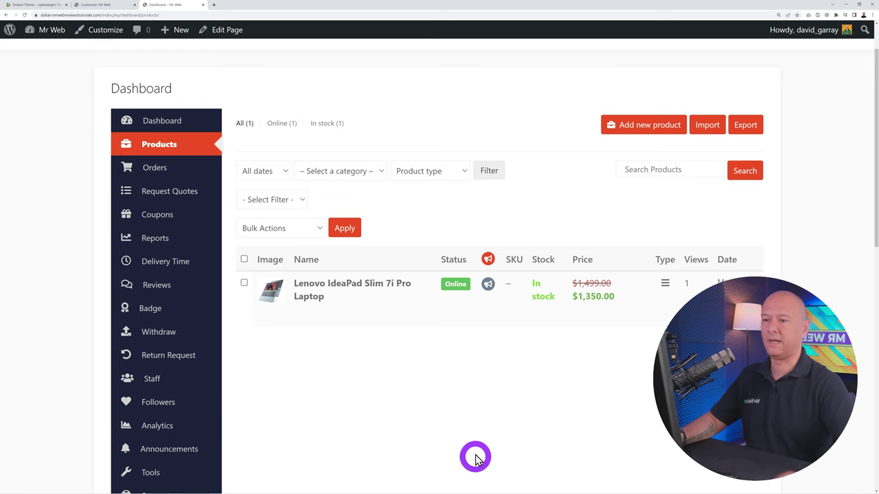
pyautogui.scroll(1, 594, 162)
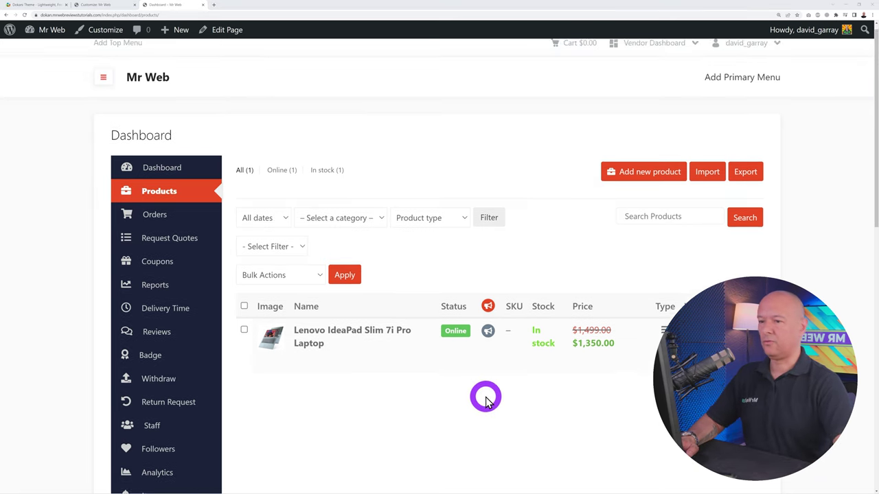
pyautogui.click(648, 182)
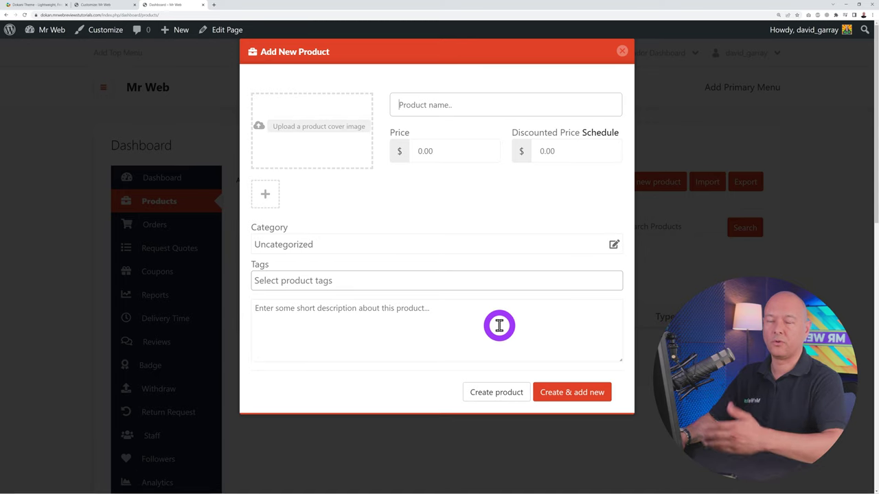
pyautogui.click(618, 62)
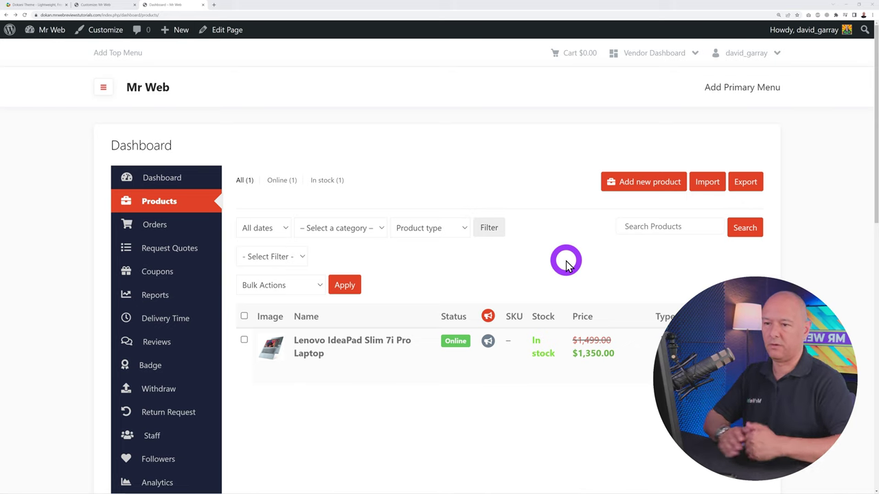
# Review the Import Products page's CSV upload step from the vendor Products list
pyautogui.click(697, 184)
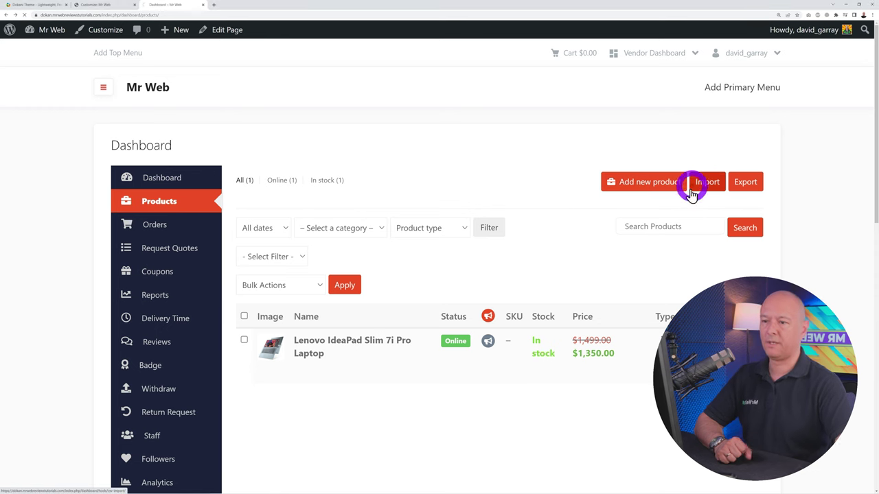
pyautogui.scroll(-1, 539, 182)
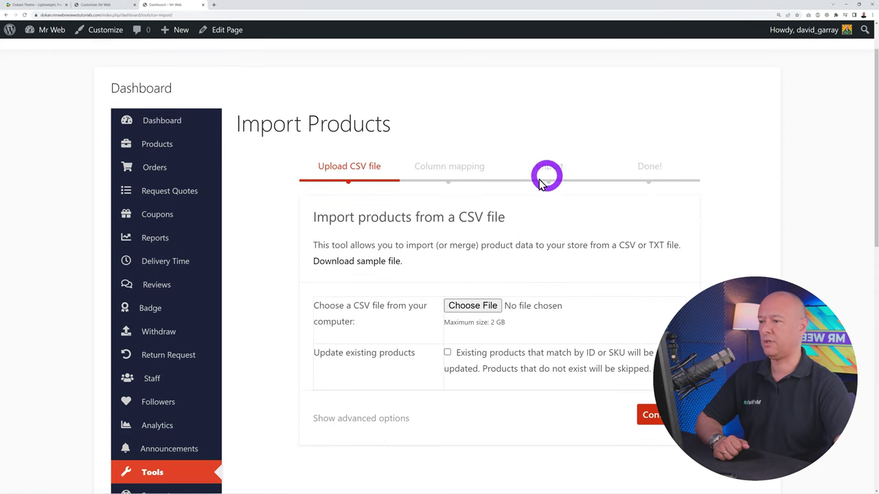
pyautogui.moveTo(460, 217); pyautogui.dragTo(479, 218)
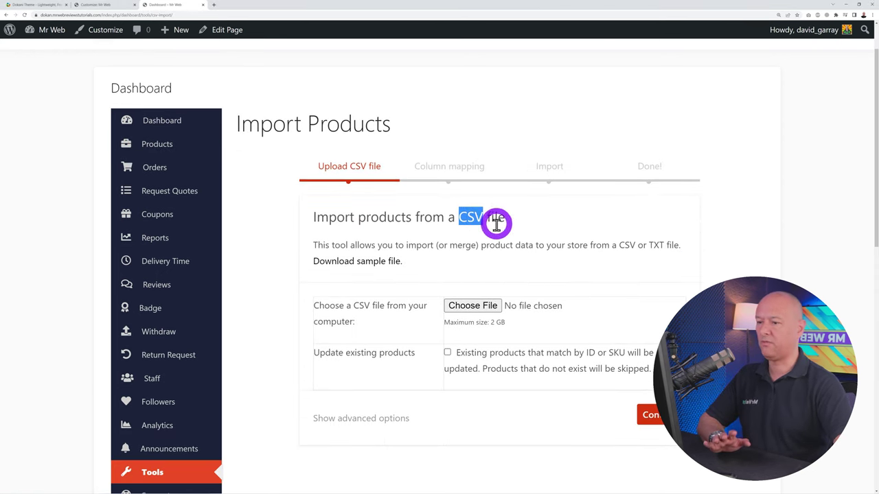
pyautogui.click(553, 221)
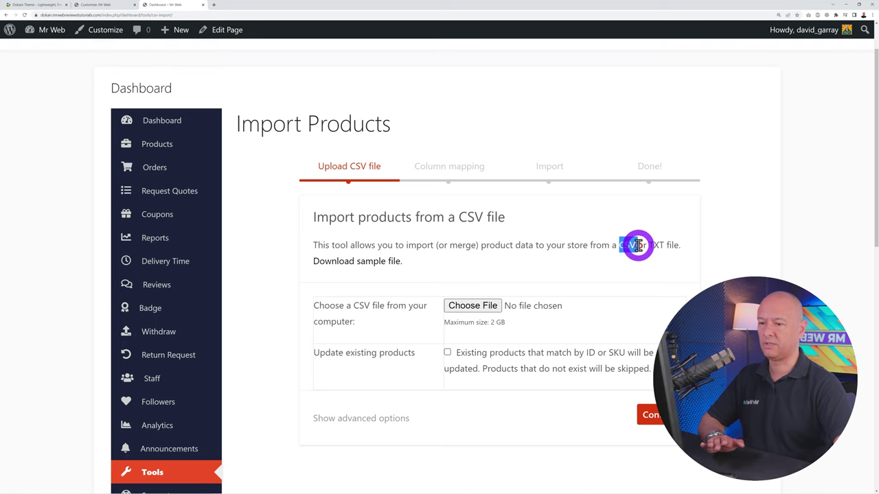
pyautogui.scroll(-1, 677, 268)
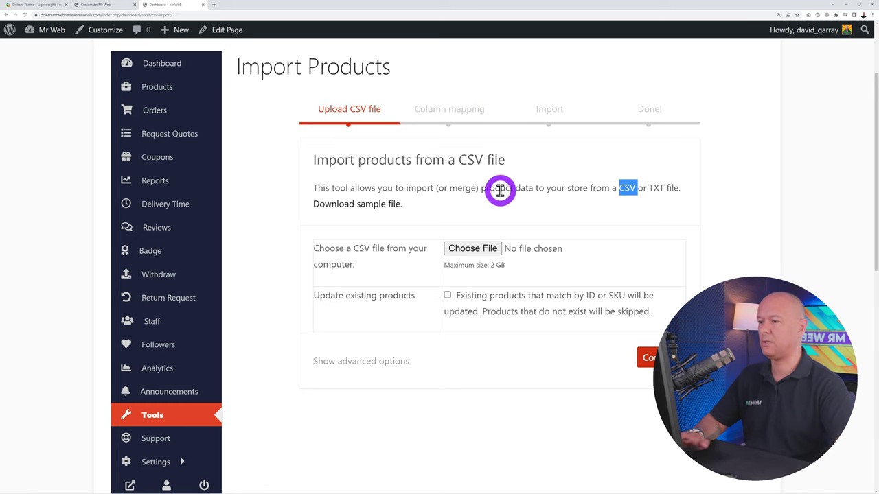
pyautogui.scroll(1, 497, 188)
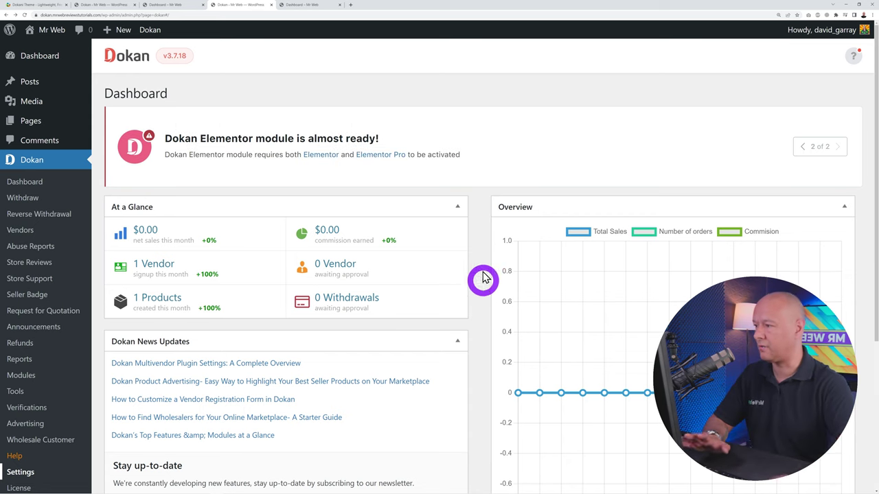
# Review Dokan's General Settings, including Admin Area Access and the store URL slug
pyautogui.click(31, 472)
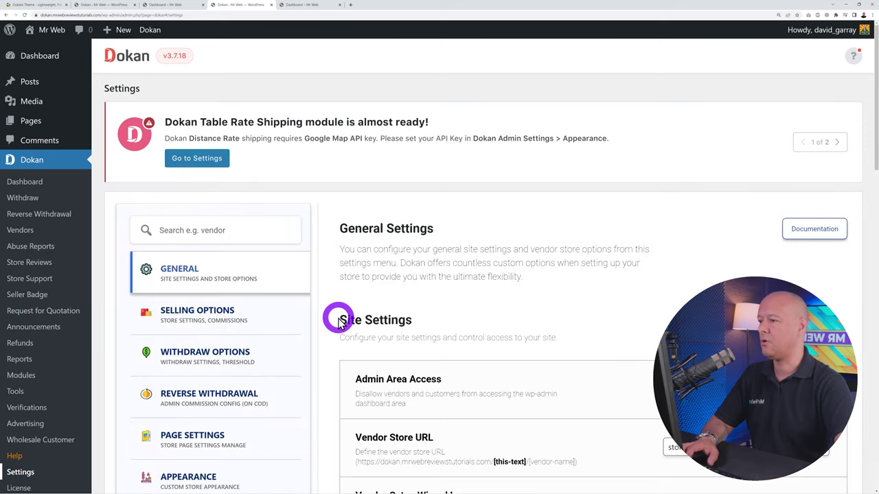
pyautogui.scroll(-8, 339, 323)
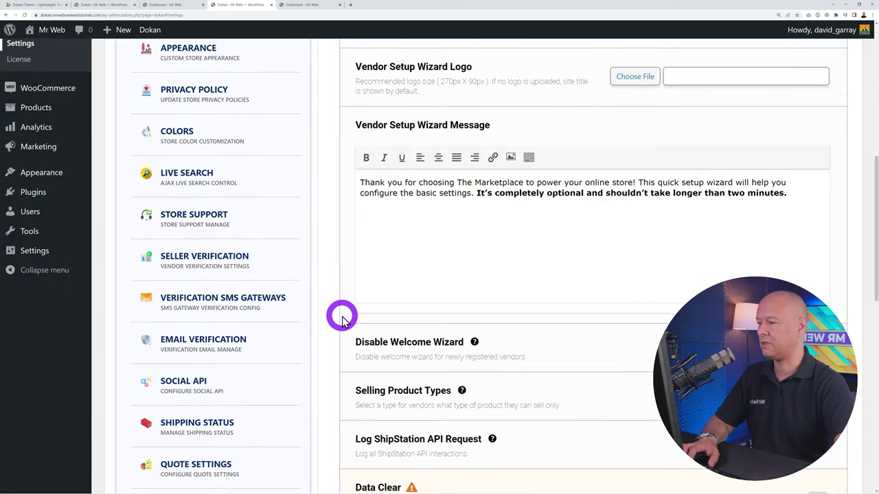
pyautogui.scroll(-5, 213, 415)
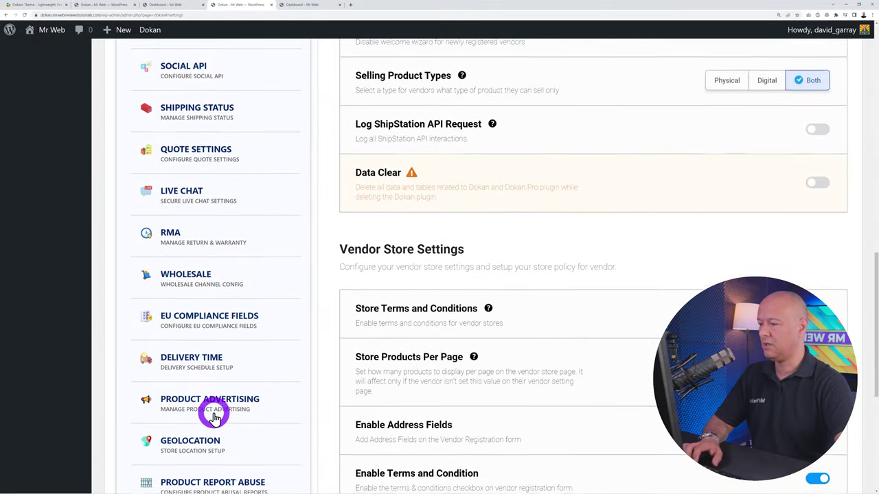
pyautogui.scroll(-5, 213, 414)
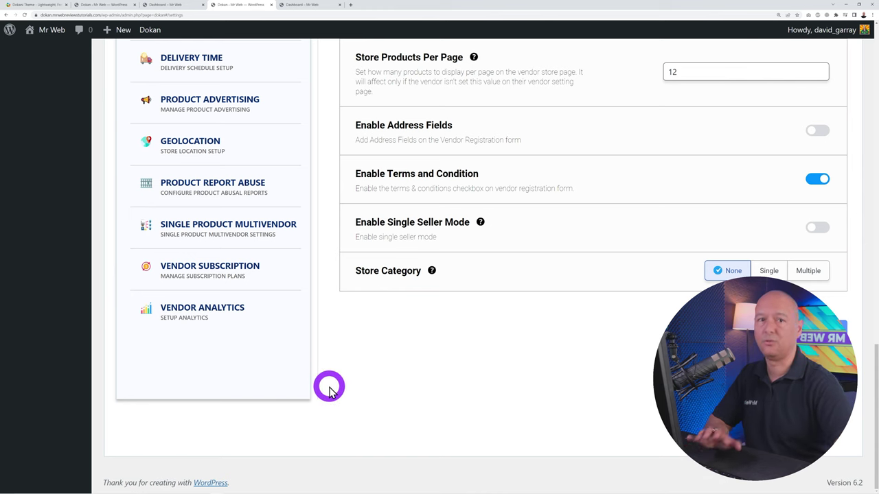
pyautogui.scroll(6, 318, 302)
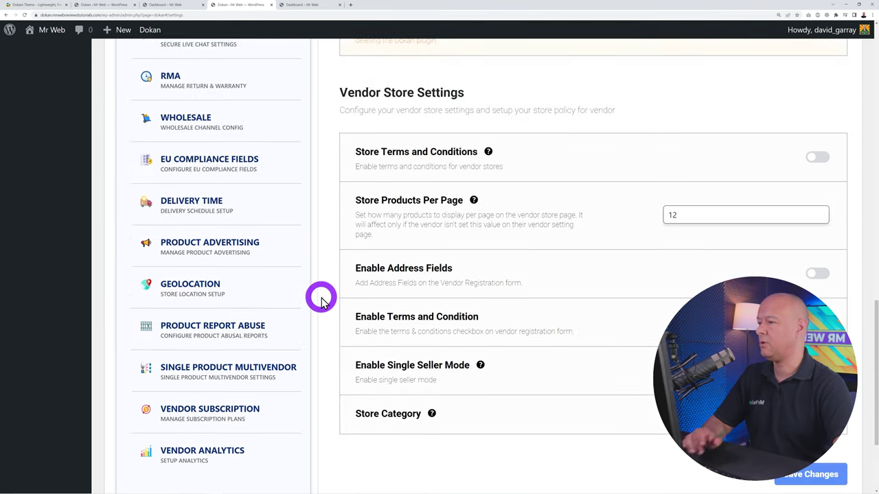
pyautogui.scroll(7, 335, 285)
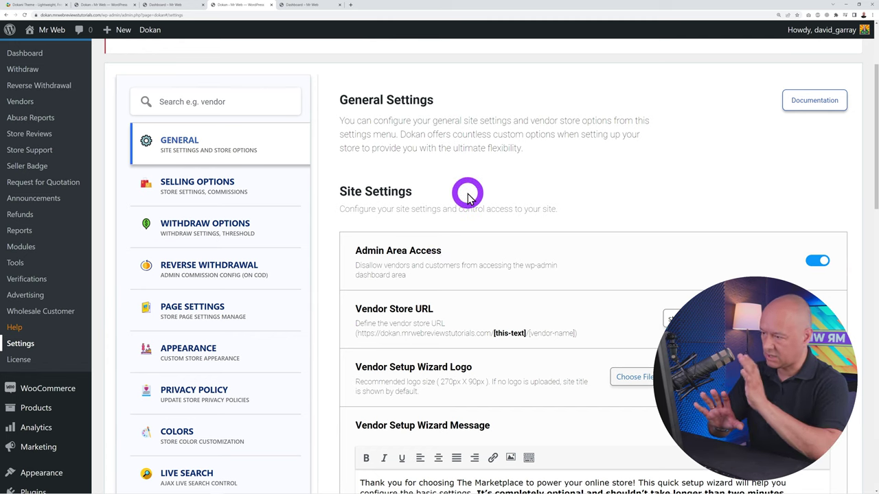
# In Selling Options, try the Flat commission type and edit the admin commission value
pyautogui.click(202, 186)
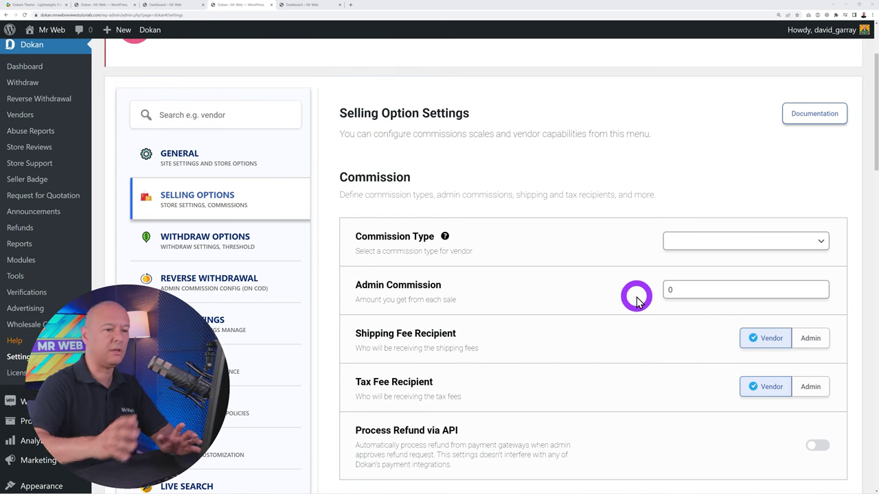
pyautogui.scroll(-1, 686, 240)
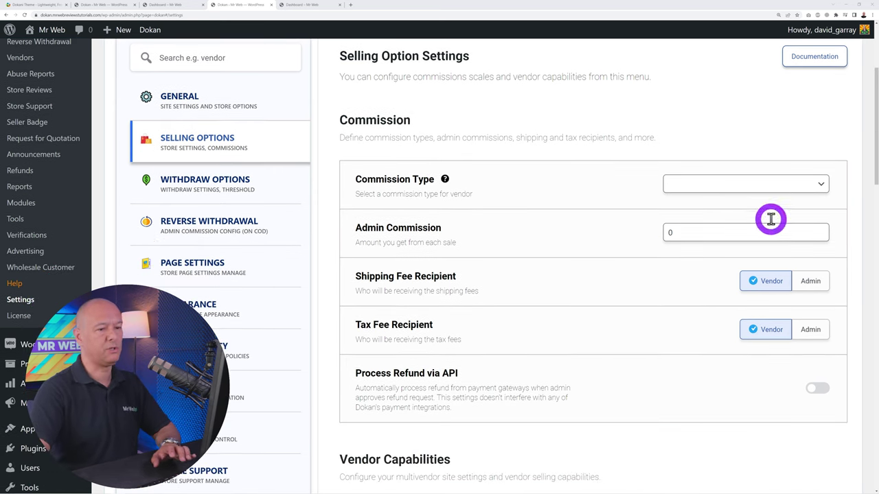
pyautogui.click(785, 187)
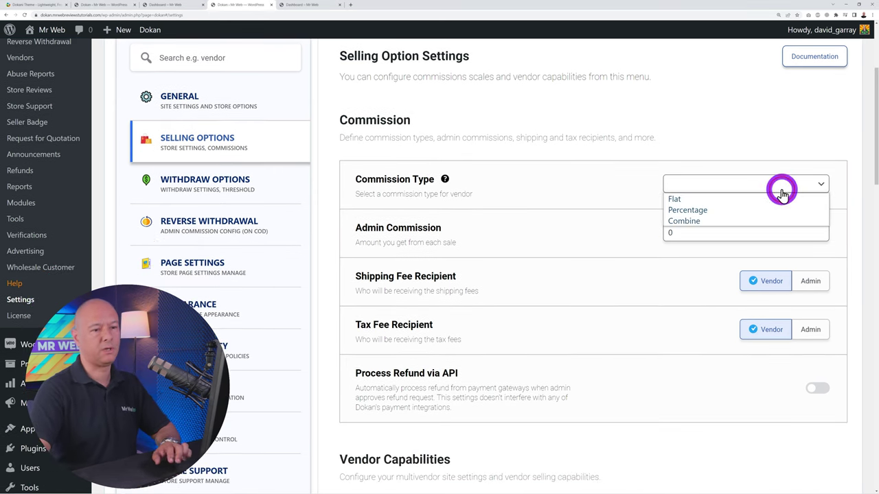
pyautogui.click(727, 199)
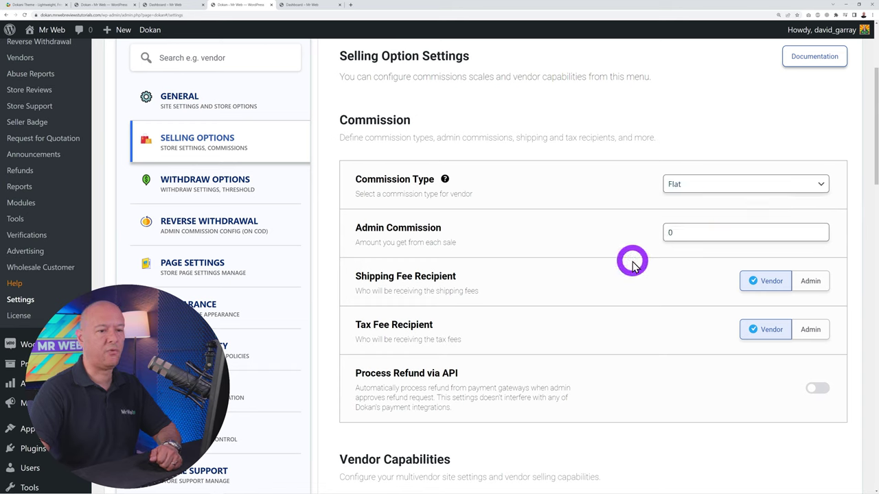
pyautogui.doubleClick(701, 232)
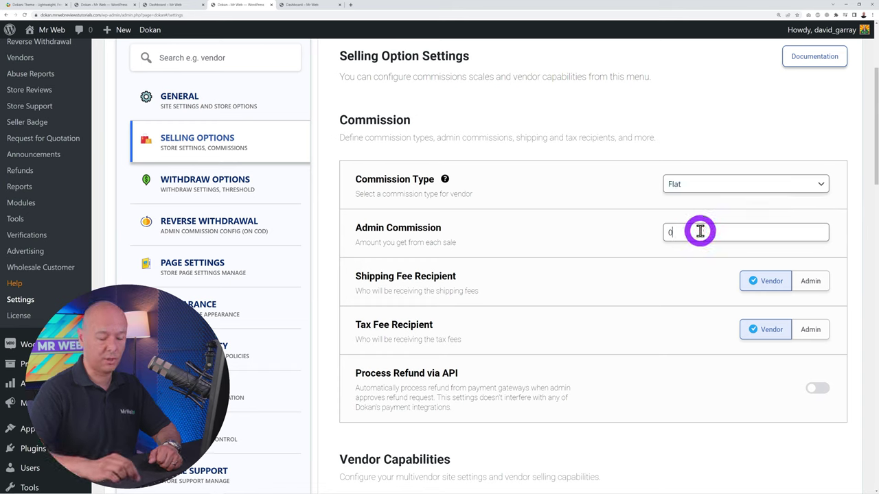
pyautogui.click(600, 246)
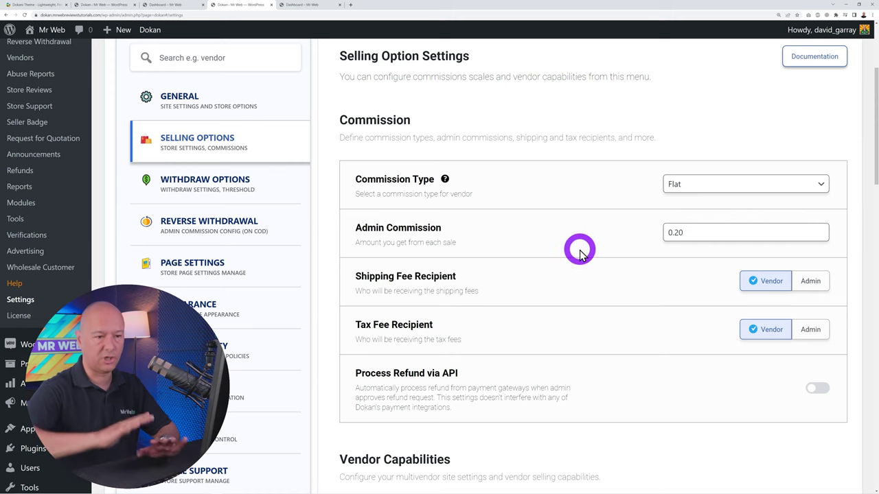
# Try the Percentage and Combine commission types, clearing the 0.20 value and selecting 10.50
pyautogui.click(706, 182)
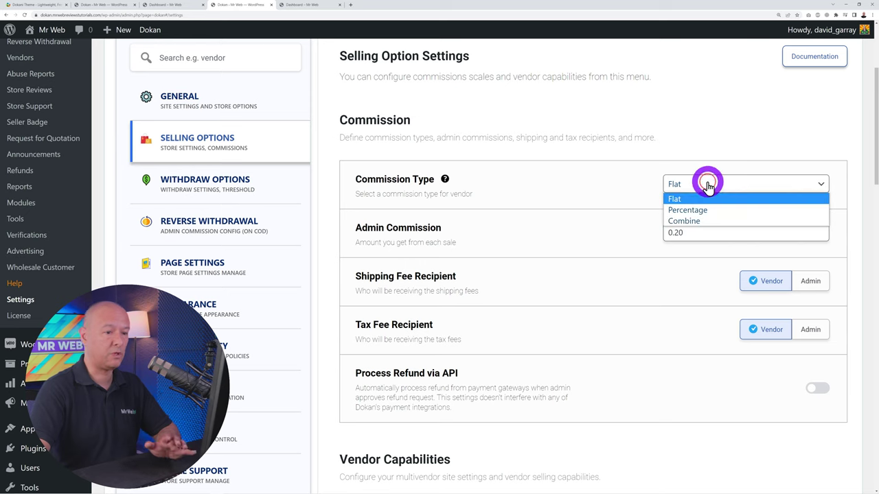
pyautogui.click(710, 208)
pyautogui.moveTo(700, 232); pyautogui.dragTo(604, 234)
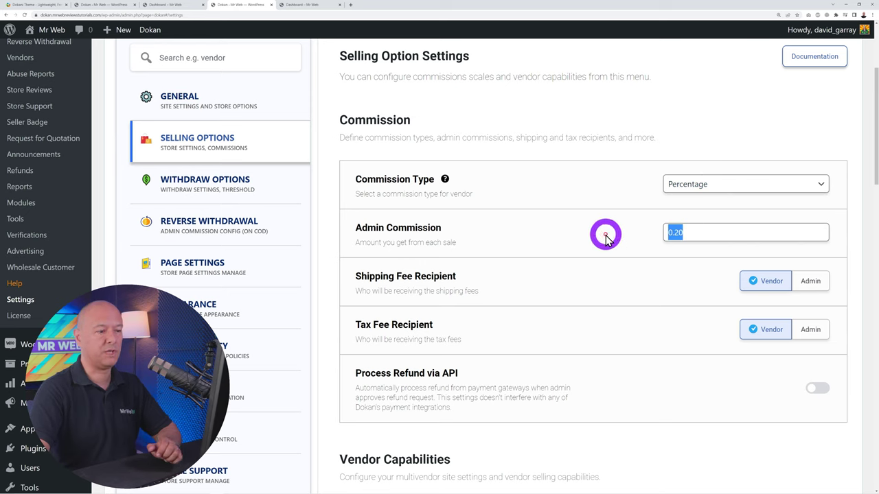
pyautogui.press('BackSpace')
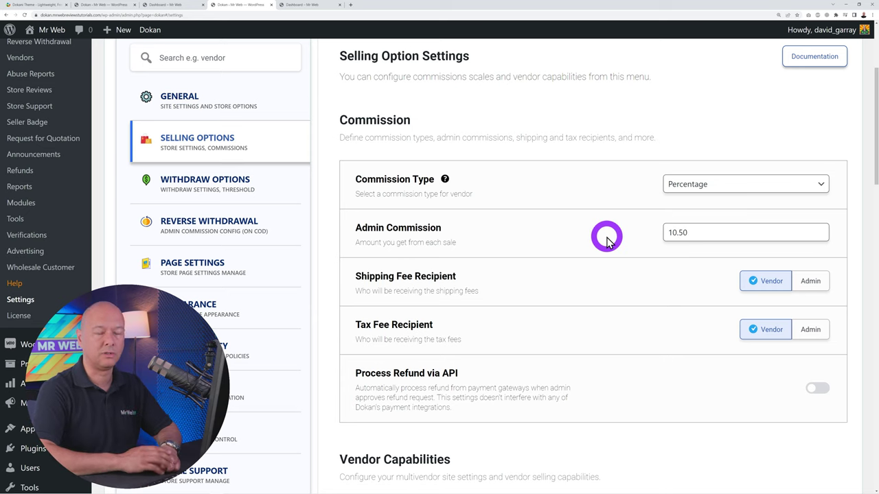
pyautogui.click(693, 184)
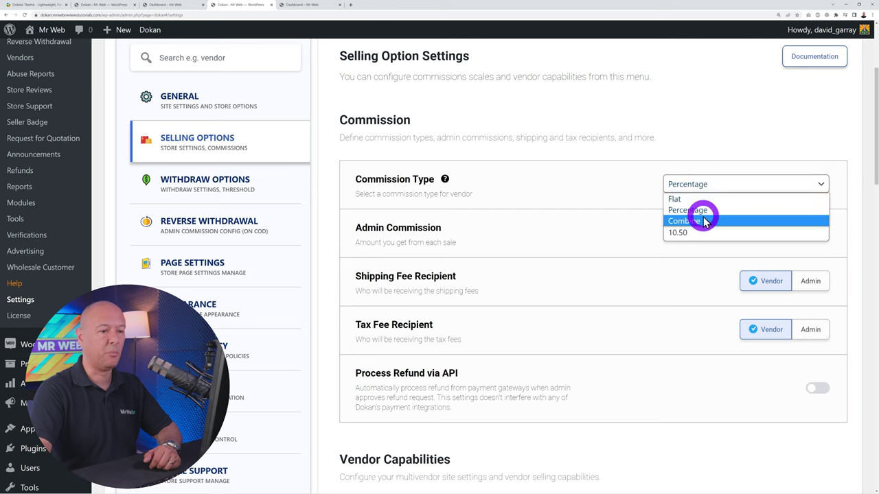
pyautogui.click(700, 219)
pyautogui.moveTo(728, 234); pyautogui.dragTo(676, 237)
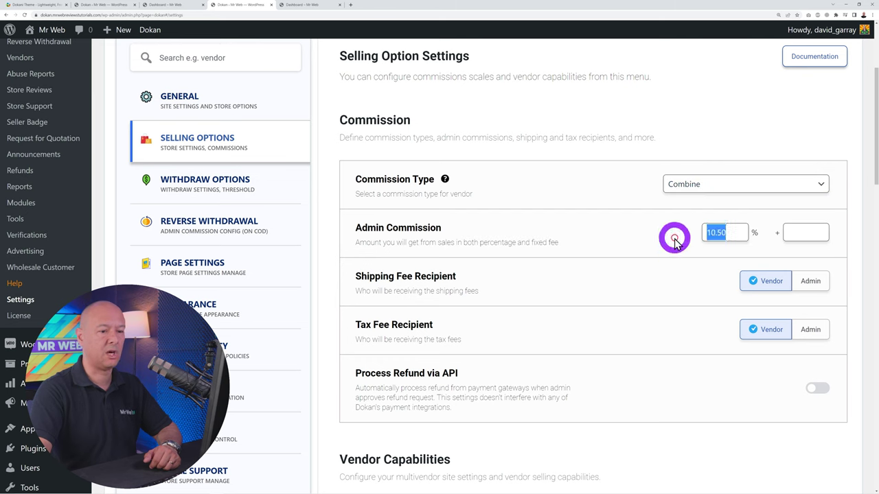
pyautogui.click(798, 231)
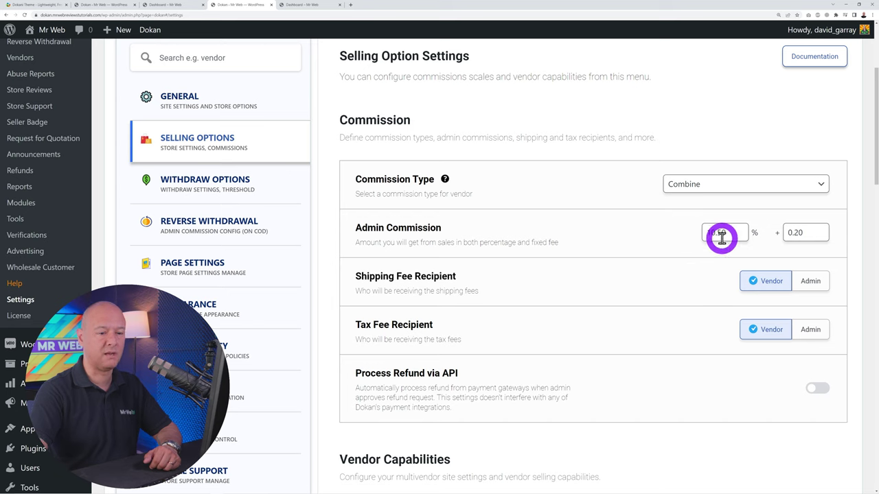
pyautogui.moveTo(718, 236); pyautogui.dragTo(675, 244)
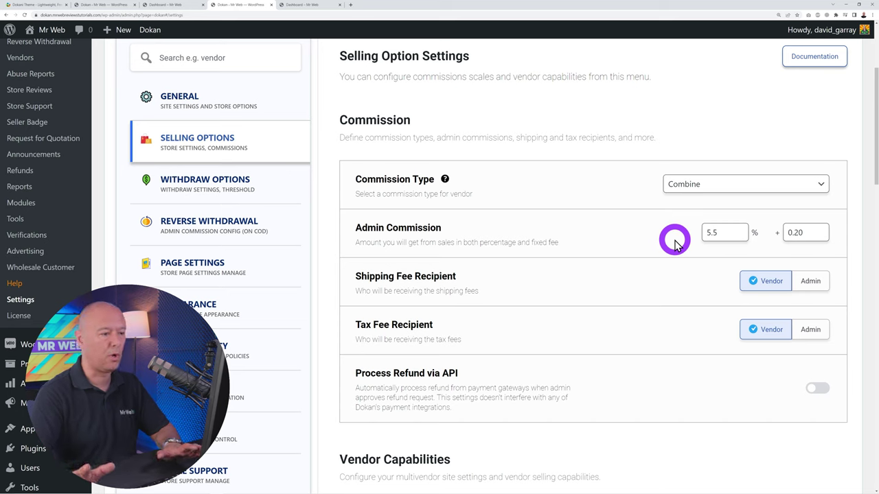
# Set the commission type to Percentage with a 7.5 admin commission
pyautogui.click(702, 192)
pyautogui.click(704, 204)
pyautogui.click(720, 231)
pyautogui.write('5.5')
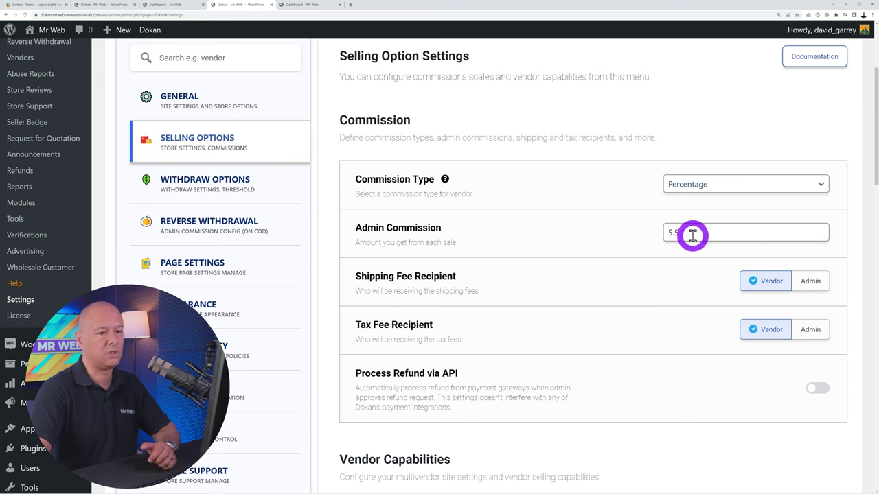
pyautogui.hotkey('ctrl', 'a')
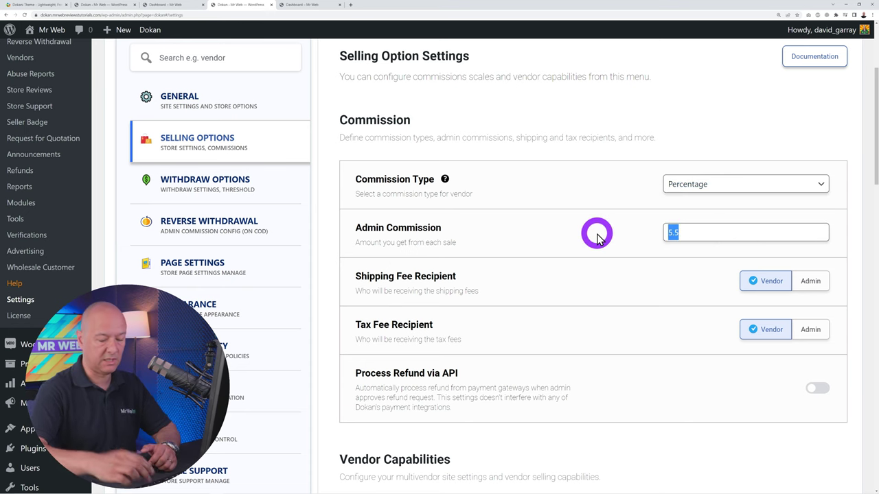
pyautogui.write('7')
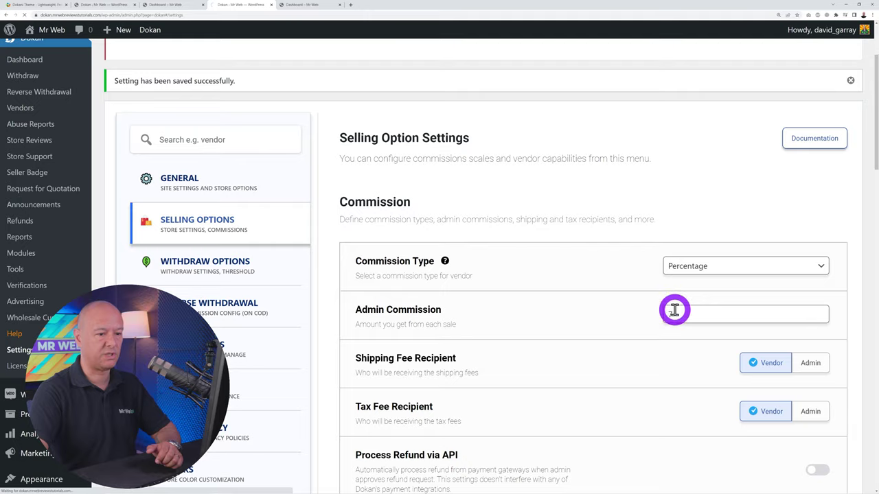
# Enable Process Refund via API below the shipping and tax fee recipient options
pyautogui.scroll(-1, 585, 232)
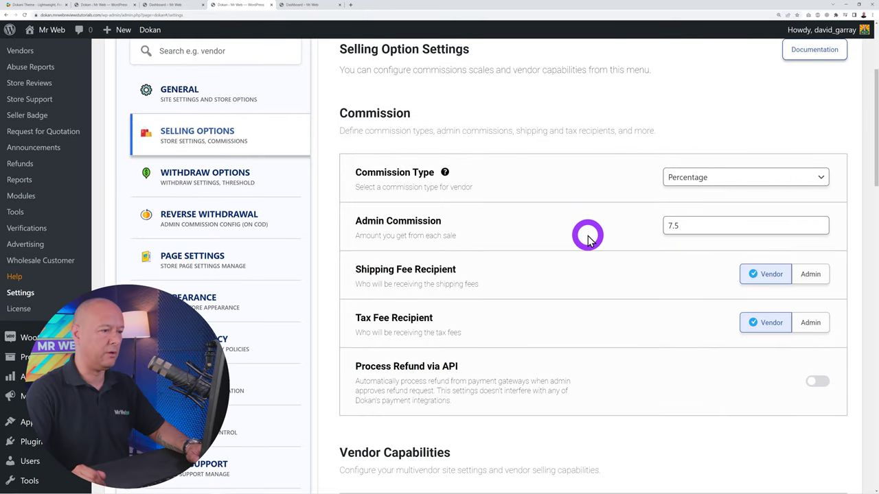
pyautogui.scroll(-1, 586, 235)
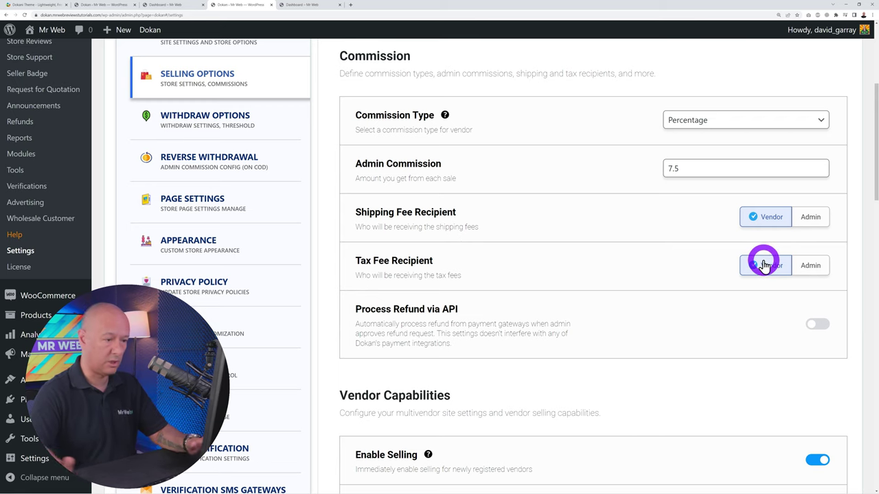
pyautogui.scroll(-3, 686, 275)
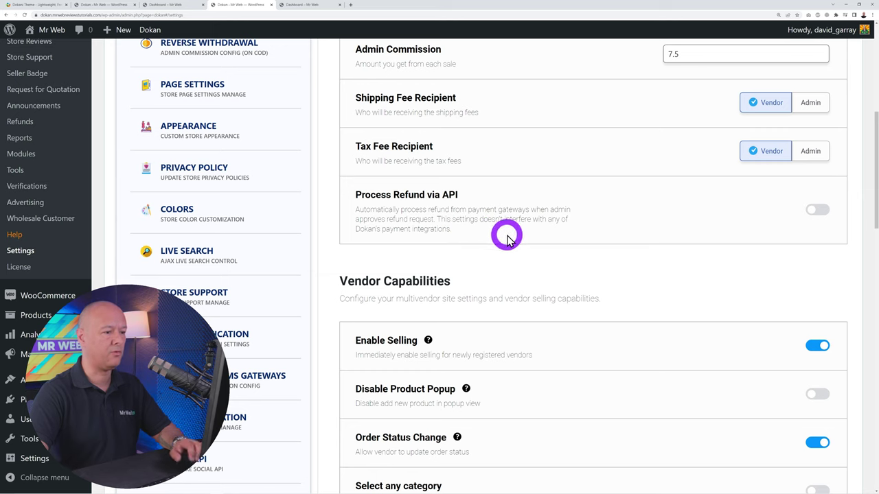
pyautogui.click(816, 210)
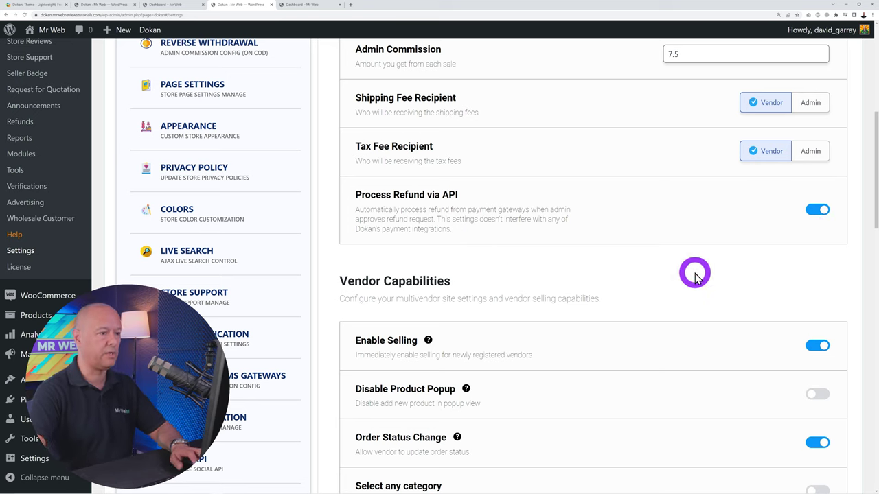
# Scroll through the Vendor Capabilities options
pyautogui.scroll(-3, 694, 274)
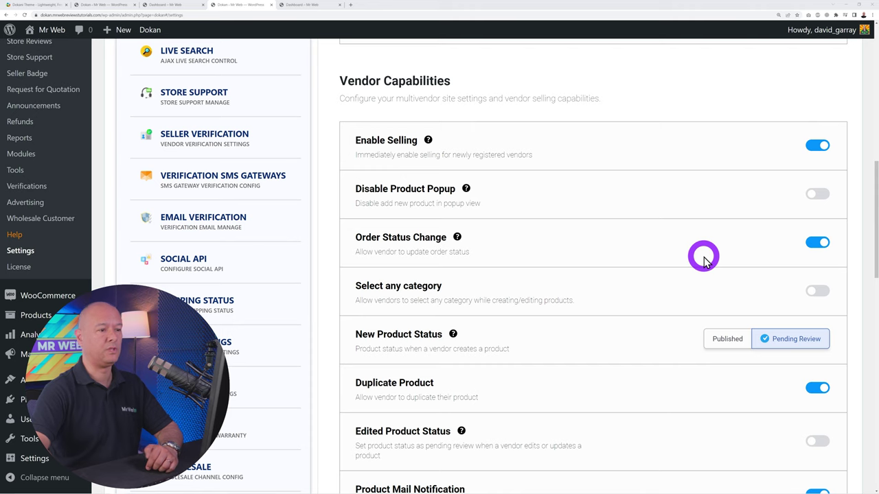
pyautogui.scroll(-1, 702, 256)
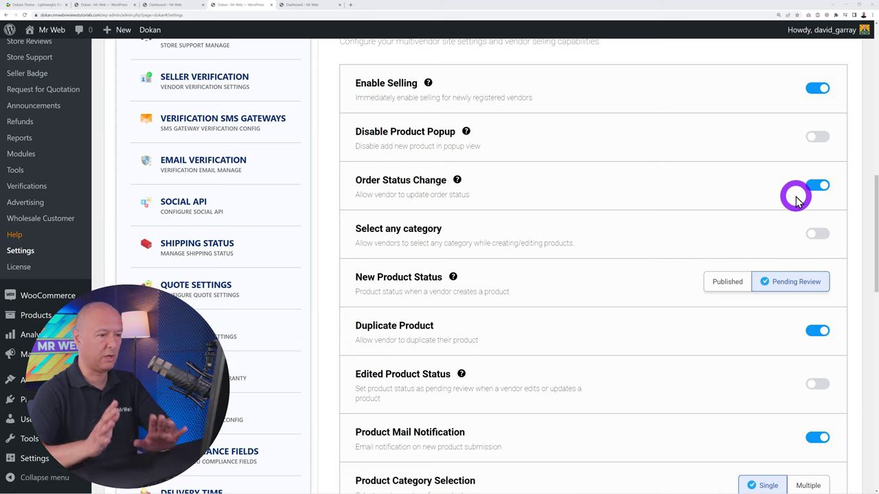
pyautogui.scroll(-1, 797, 199)
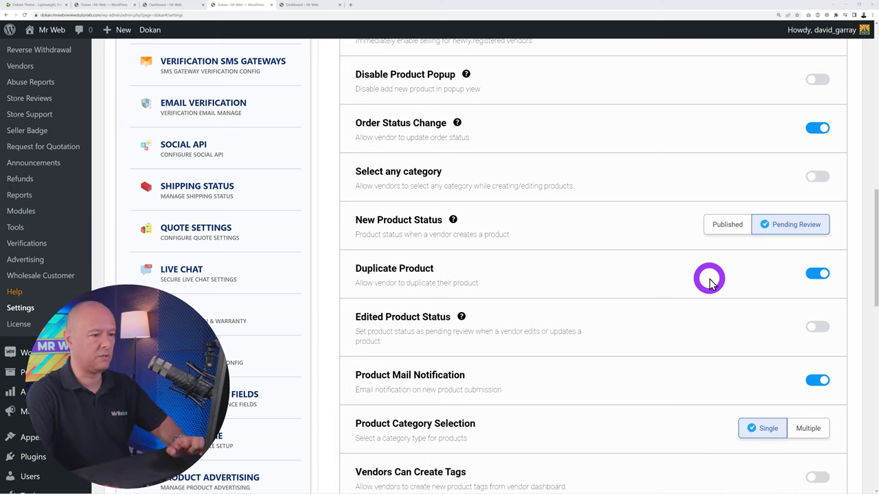
pyautogui.scroll(-1, 686, 273)
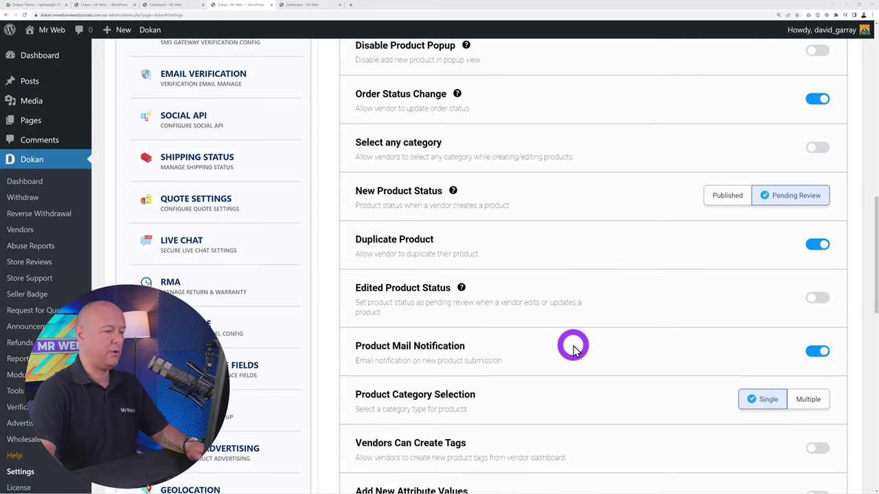
pyautogui.scroll(-5, 574, 348)
pyautogui.scroll(-8, 597, 349)
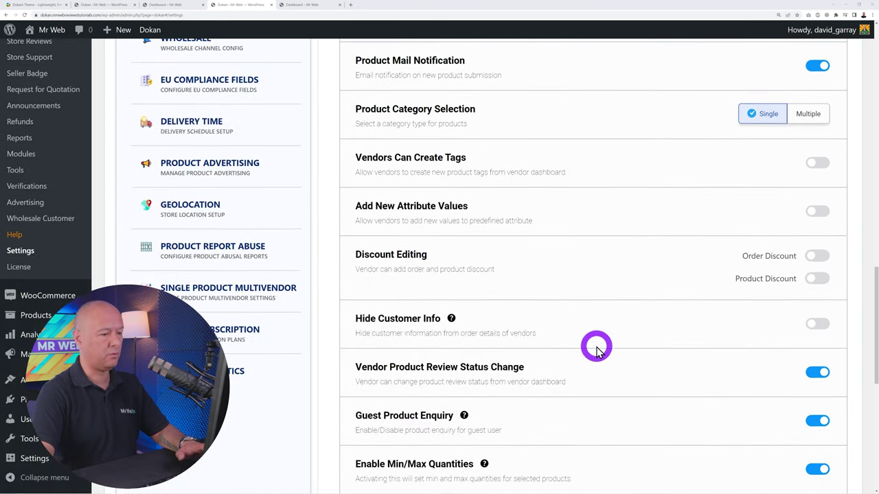
pyautogui.scroll(-3, 603, 350)
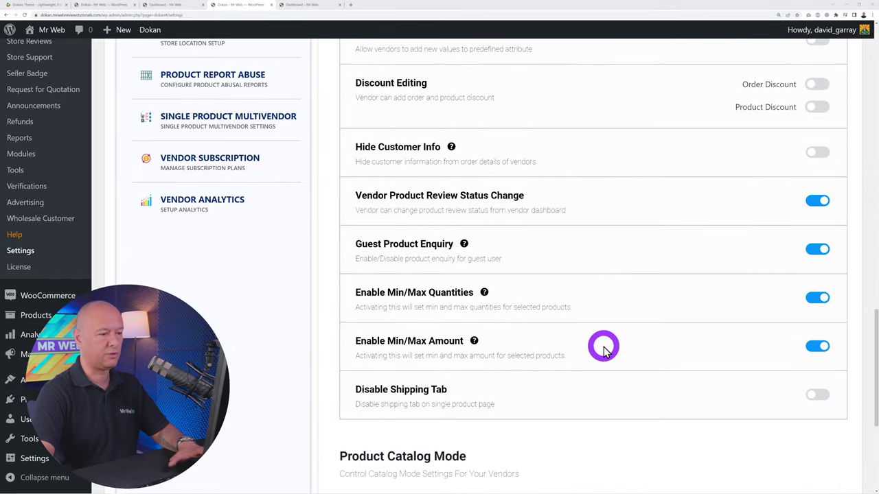
# Open Withdraw Options, showing PayPal only, a 50 minimum withdraw limit and Completed status
pyautogui.scroll(20, 593, 362)
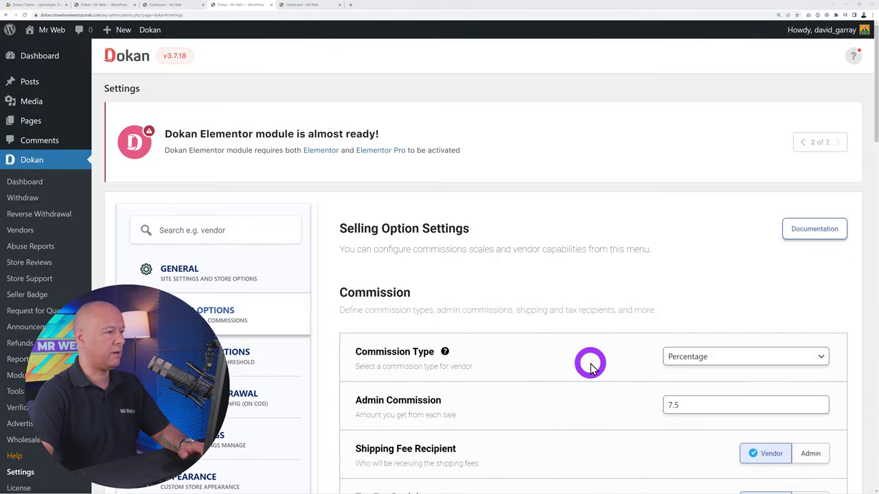
pyautogui.click(289, 356)
pyautogui.scroll(-2, 281, 374)
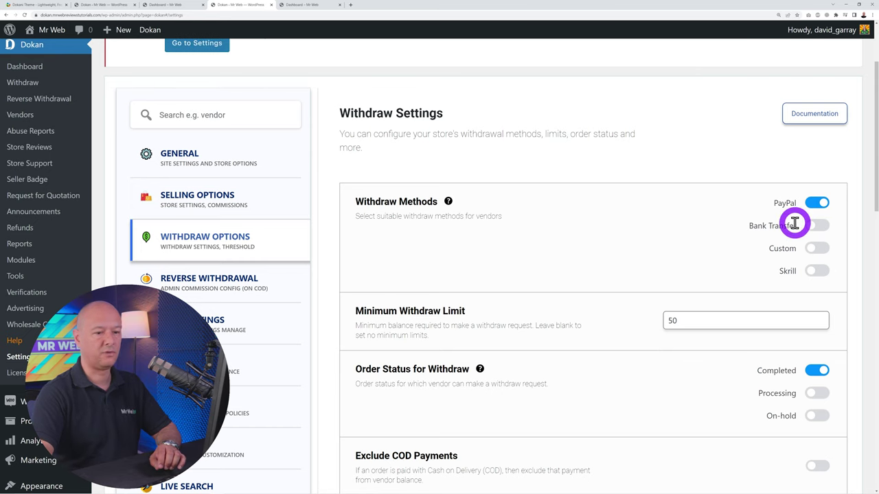
# Select and delete the existing 30-day Withdraw Threshold value so 45 can be entered
pyautogui.scroll(-1, 557, 280)
pyautogui.scroll(-1, 557, 280)
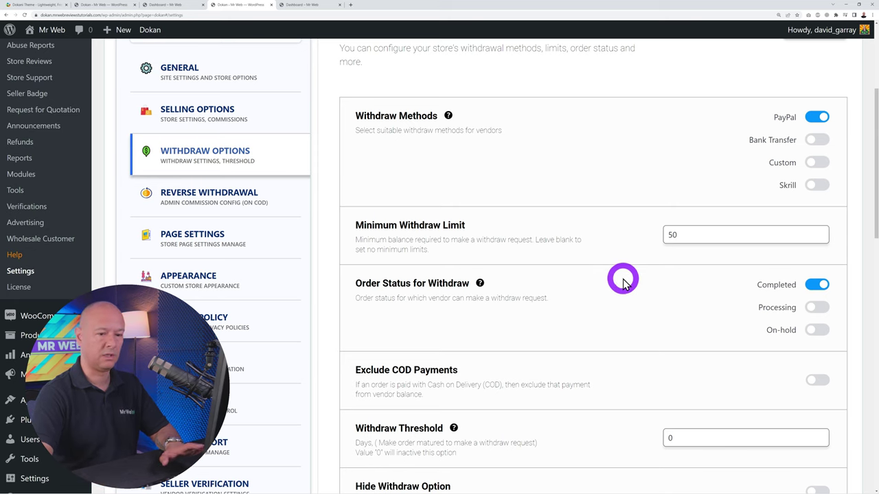
pyautogui.scroll(-3, 622, 281)
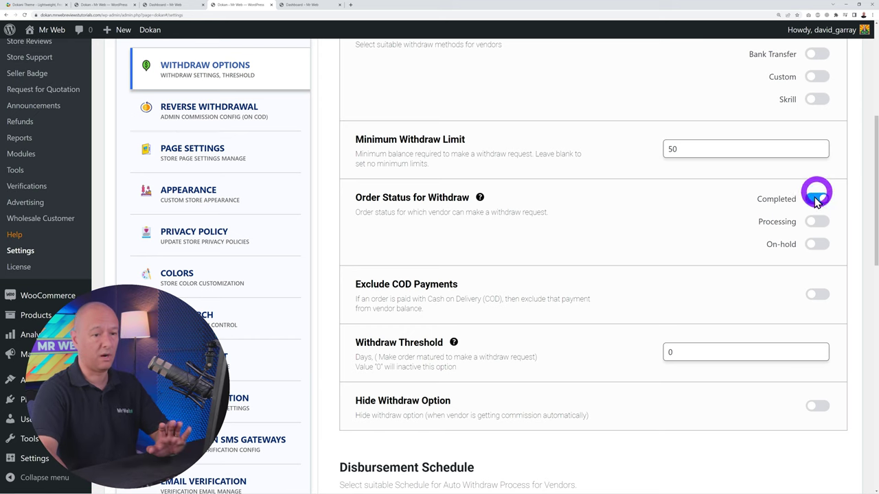
pyautogui.scroll(-3, 657, 281)
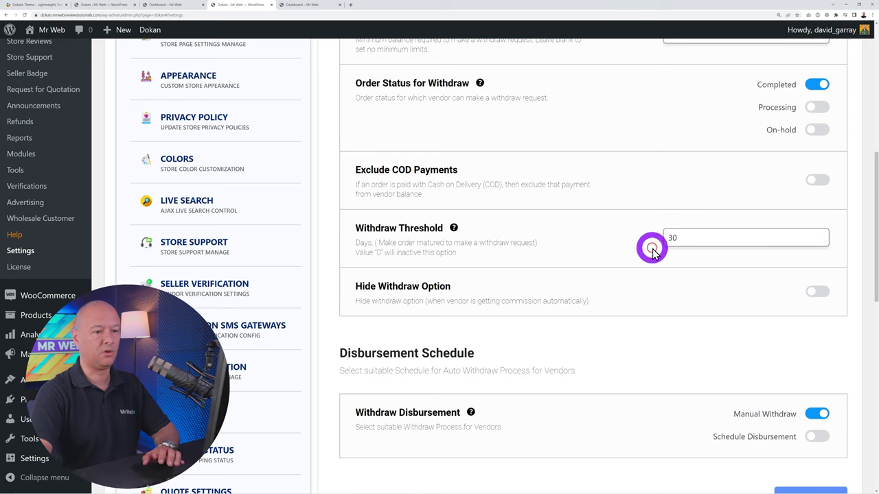
pyautogui.moveTo(652, 243); pyautogui.dragTo(705, 238)
pyautogui.press('BackSpace')
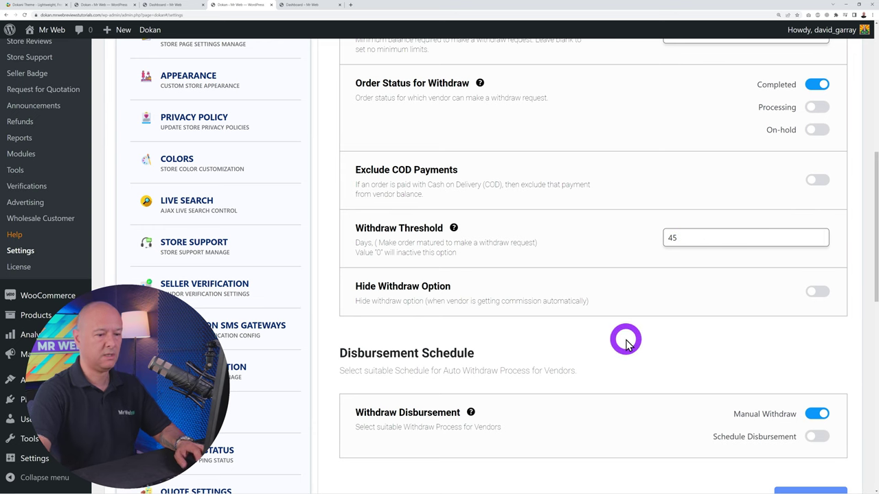
# Turn on Schedule Disbursement and choose the Monthly schedule
pyautogui.scroll(-2, 625, 340)
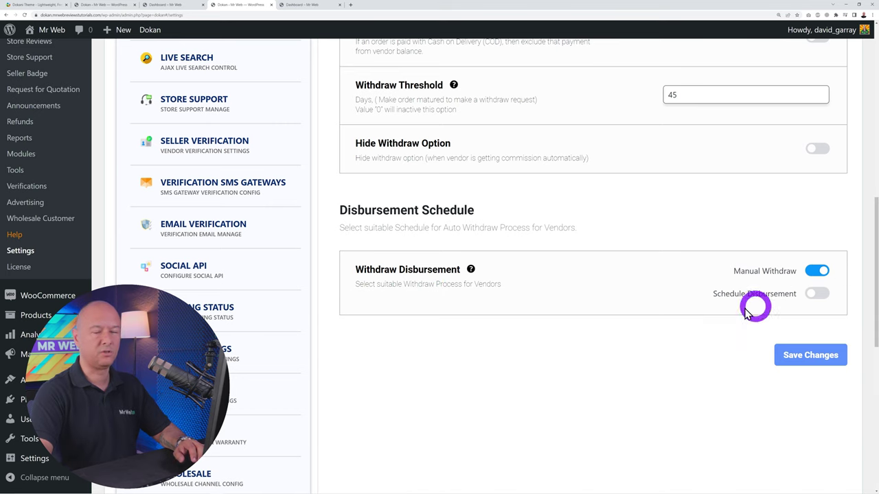
pyautogui.click(819, 294)
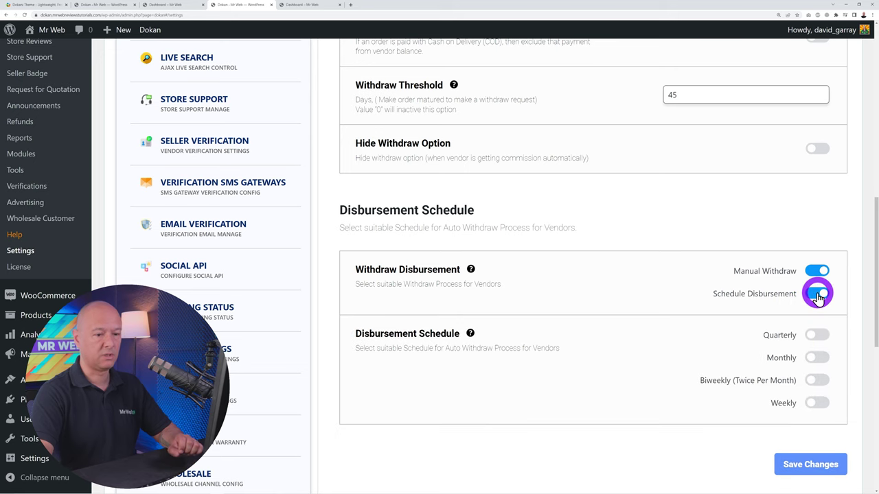
pyautogui.scroll(-1, 818, 296)
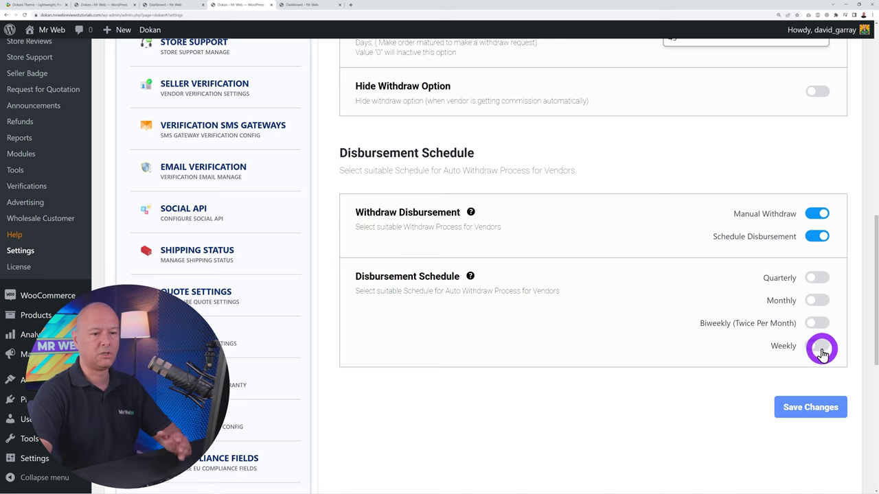
pyautogui.click(816, 300)
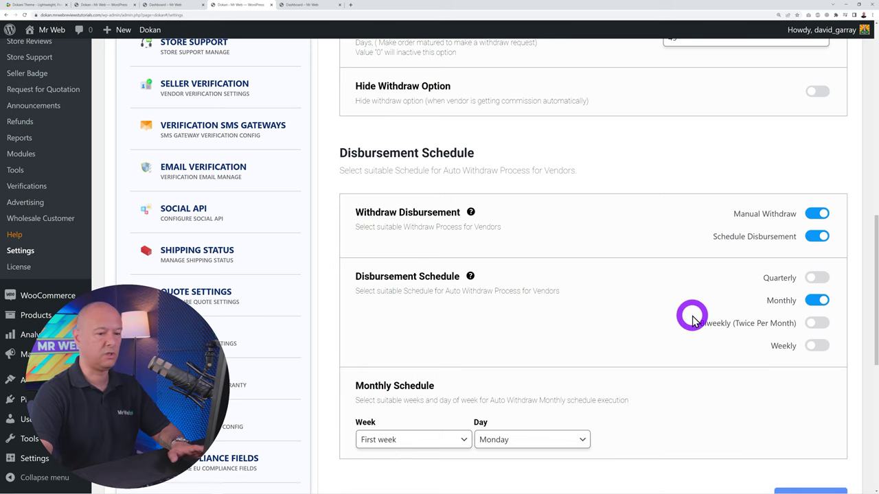
# Keep First week and Monday for the monthly payout and save the withdraw settings
pyautogui.scroll(-2, 690, 322)
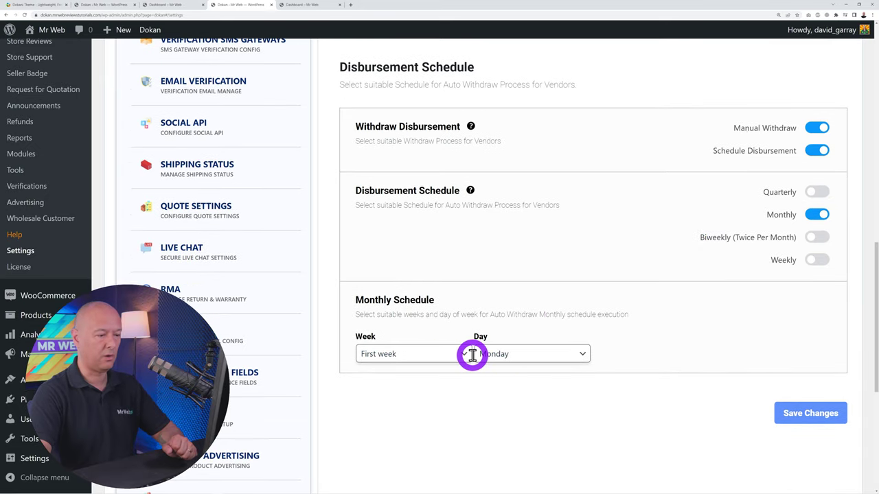
pyautogui.click(468, 357)
pyautogui.click(439, 371)
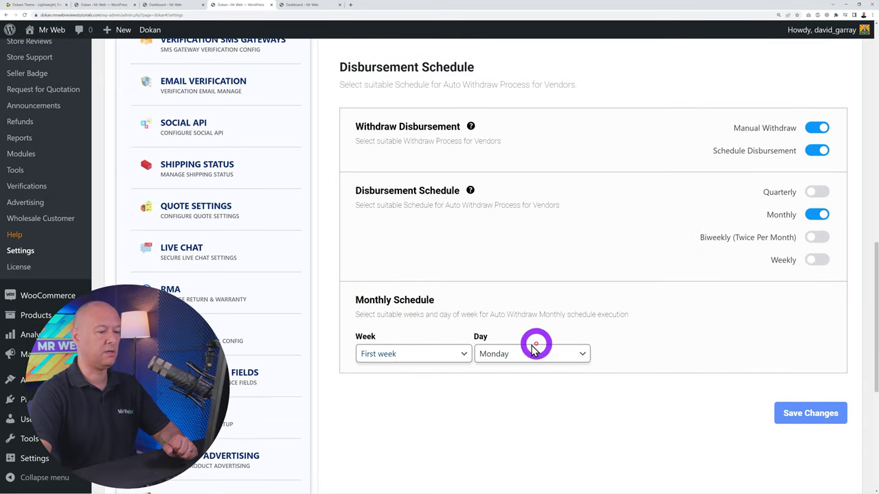
pyautogui.click(463, 355)
pyautogui.click(463, 355)
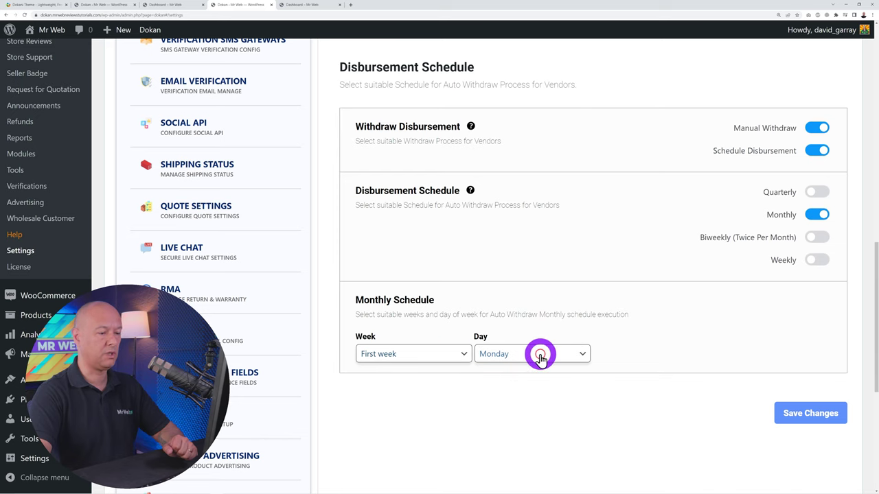
pyautogui.click(459, 354)
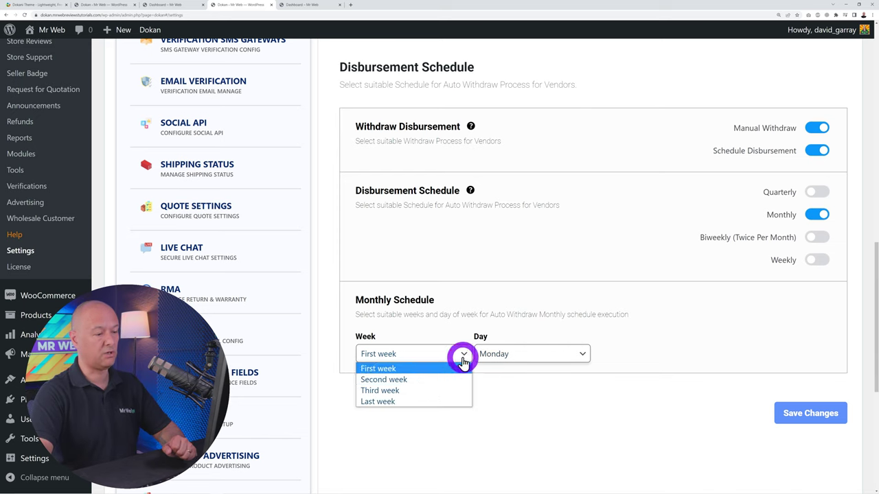
pyautogui.click(462, 355)
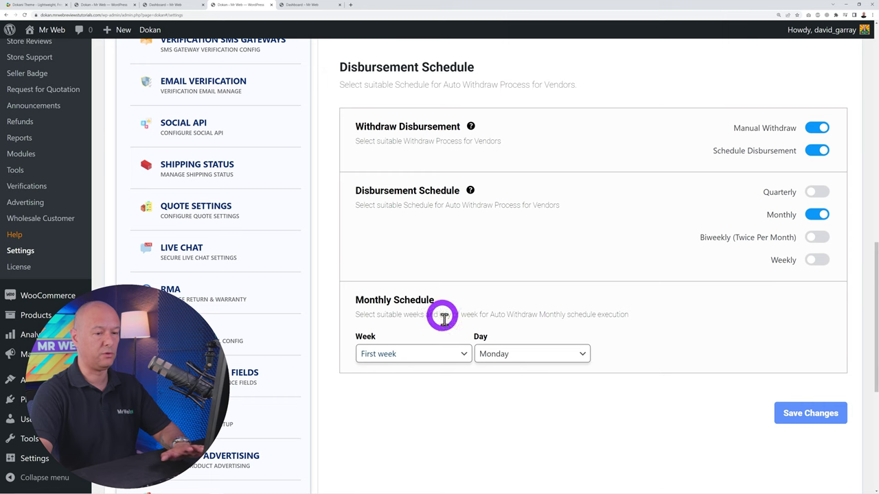
pyautogui.click(789, 412)
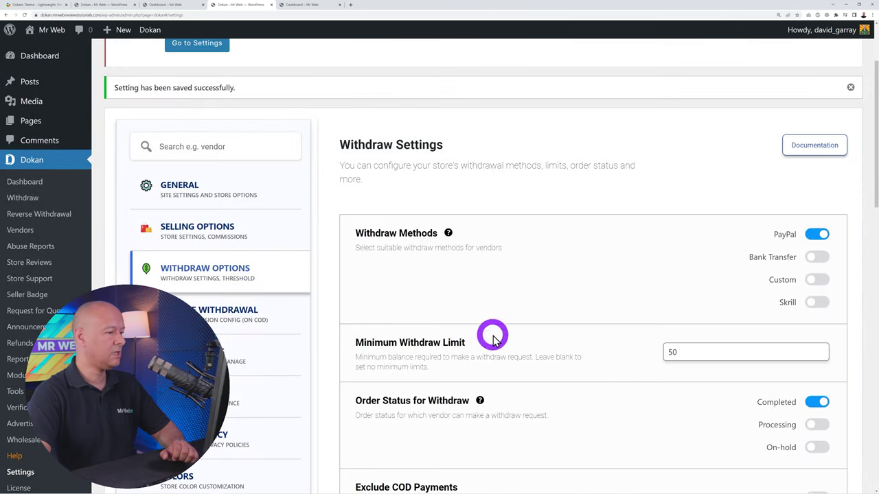
pyautogui.click(245, 314)
pyautogui.scroll(-1, 245, 317)
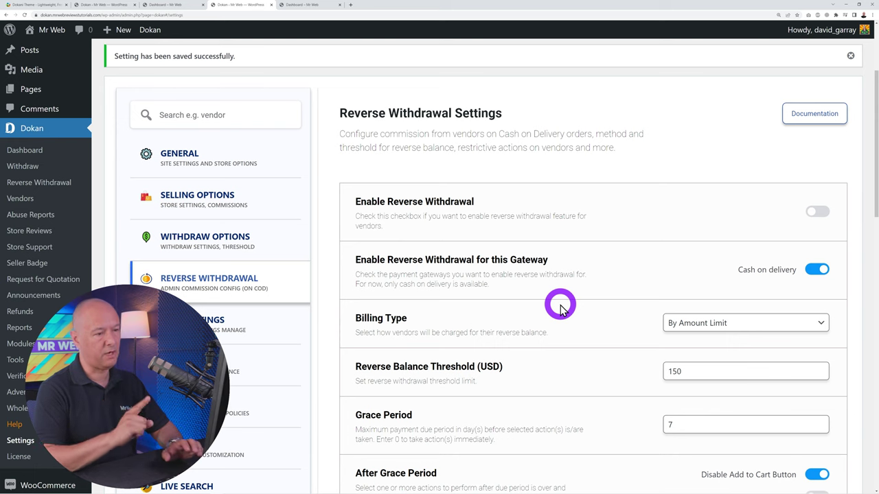
pyautogui.click(804, 114)
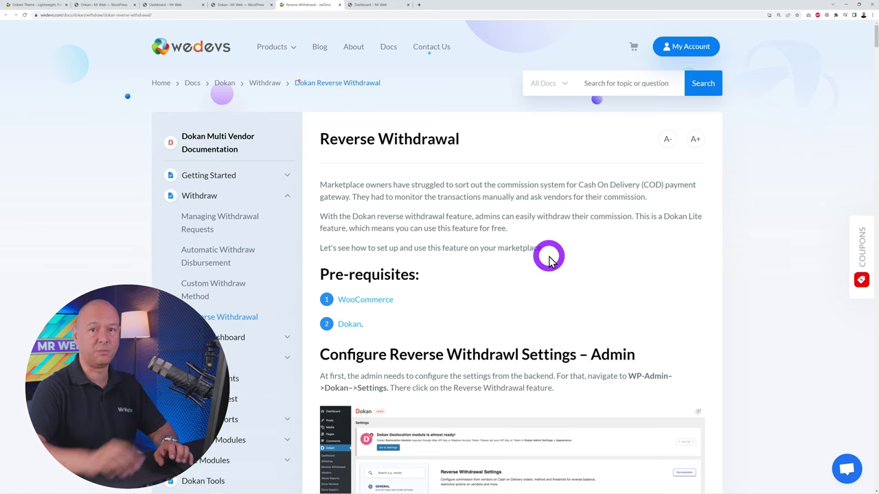
pyautogui.click(339, 6)
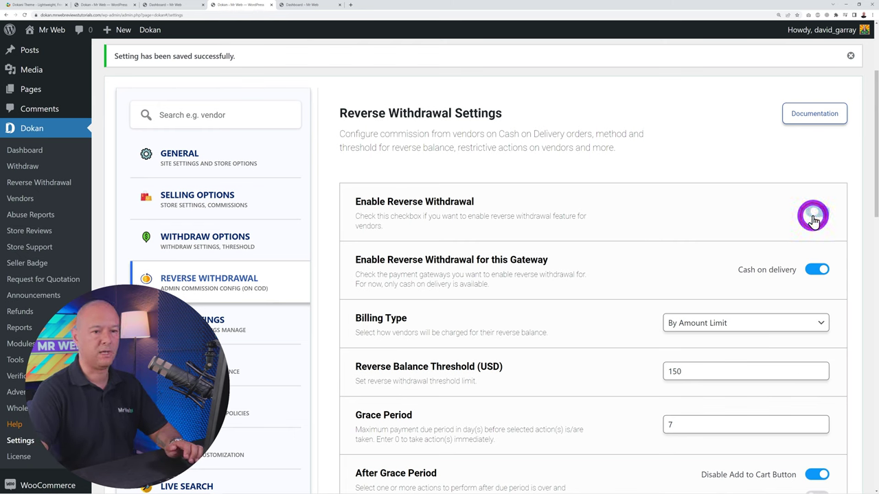
# Enable Reverse Withdrawal with a 250 Reverse Balance Threshold and save it
pyautogui.click(813, 218)
pyautogui.scroll(-3, 840, 255)
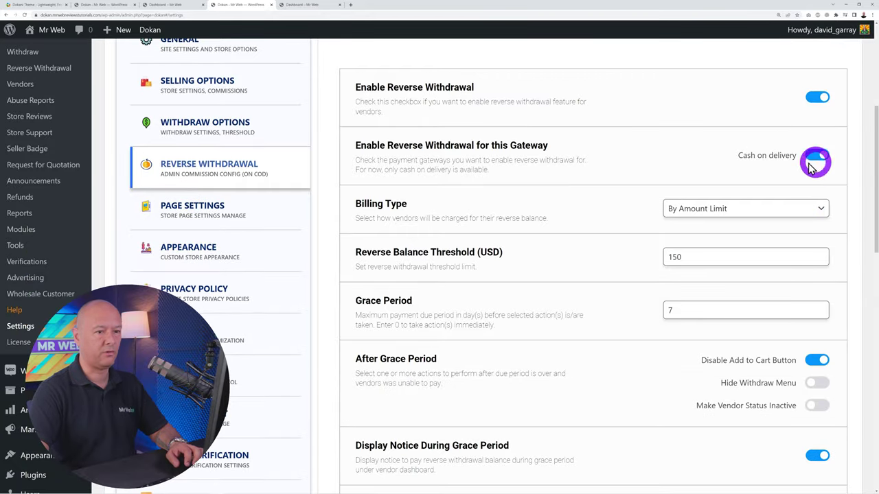
pyautogui.scroll(-2, 814, 204)
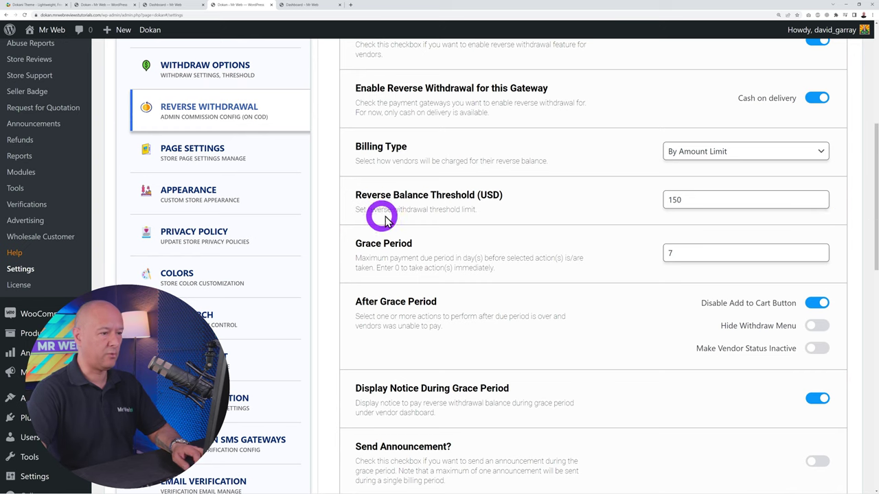
pyautogui.doubleClick(665, 199)
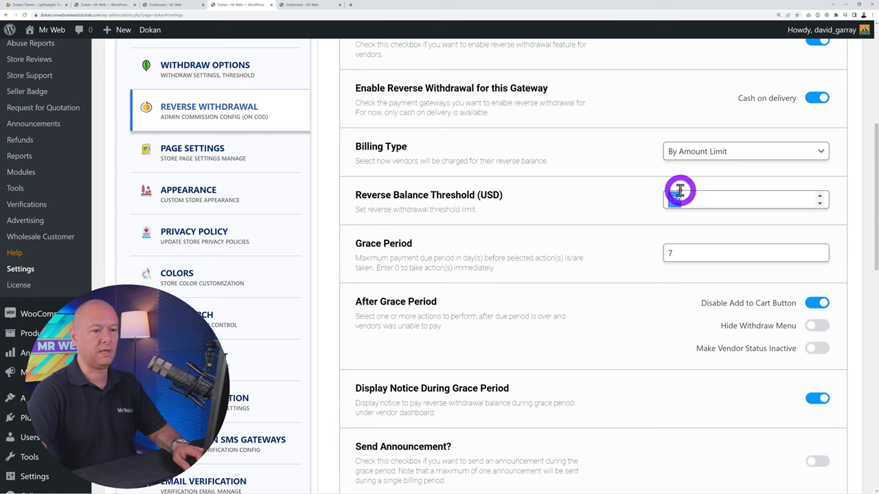
pyautogui.write('250')
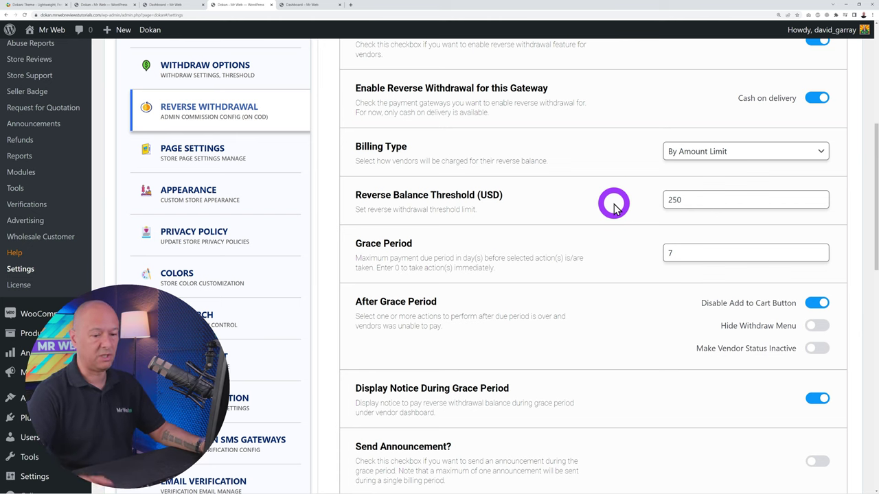
pyautogui.scroll(-1, 615, 201)
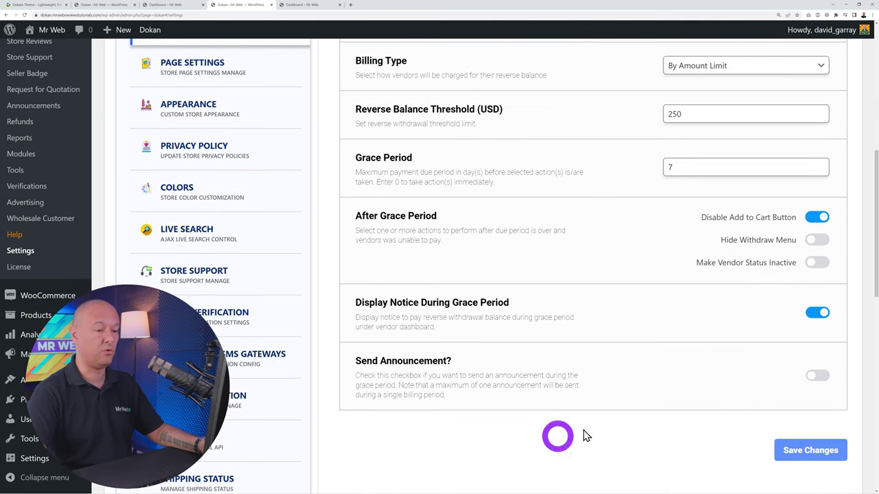
pyautogui.click(790, 450)
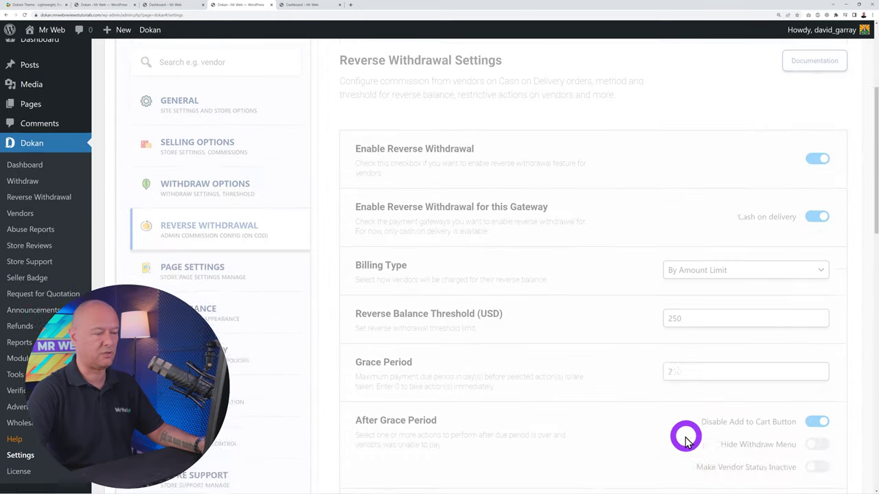
# Go to the Site and Store Page Settings section
pyautogui.scroll(-3, 540, 295)
pyautogui.scroll(-2, 540, 292)
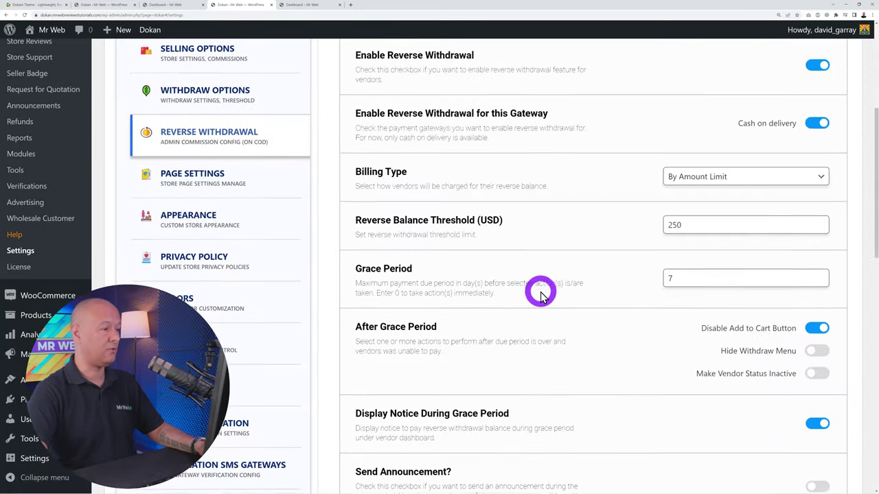
pyautogui.click(231, 147)
pyautogui.scroll(2, 398, 310)
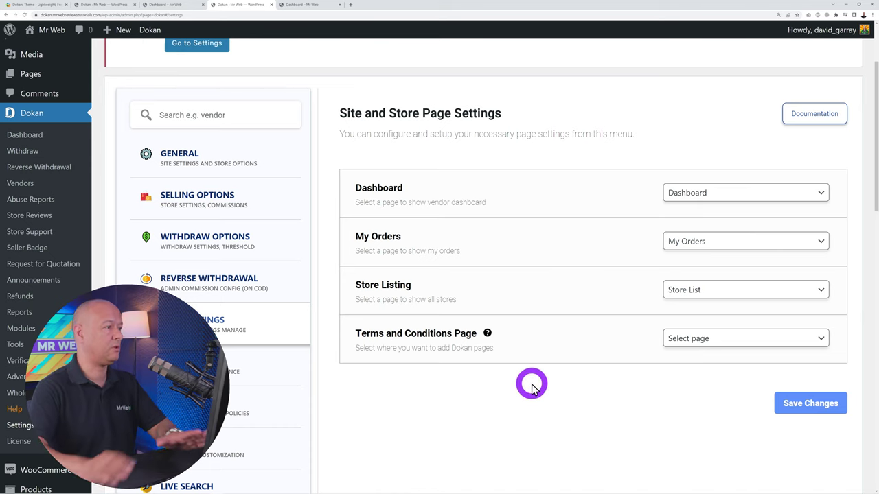
# Save the page settings with no Terms and Conditions page, then go to Appearance settings
pyautogui.moveTo(23, 78)
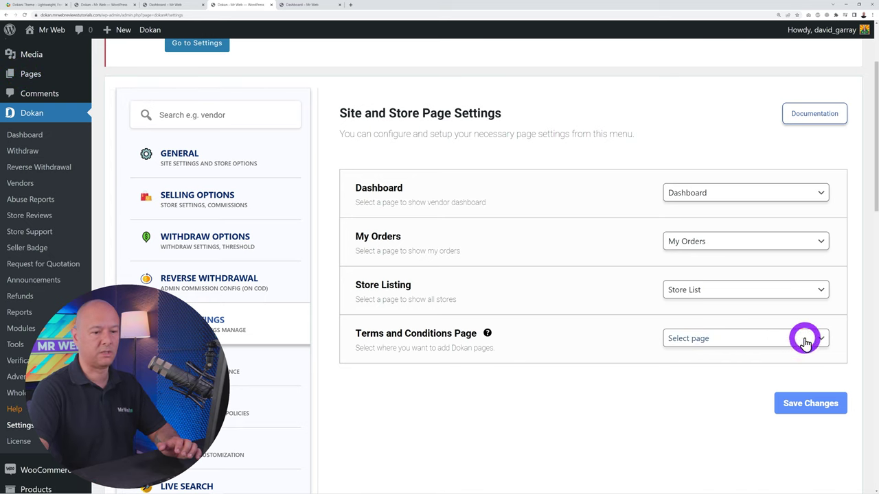
pyautogui.click(726, 339)
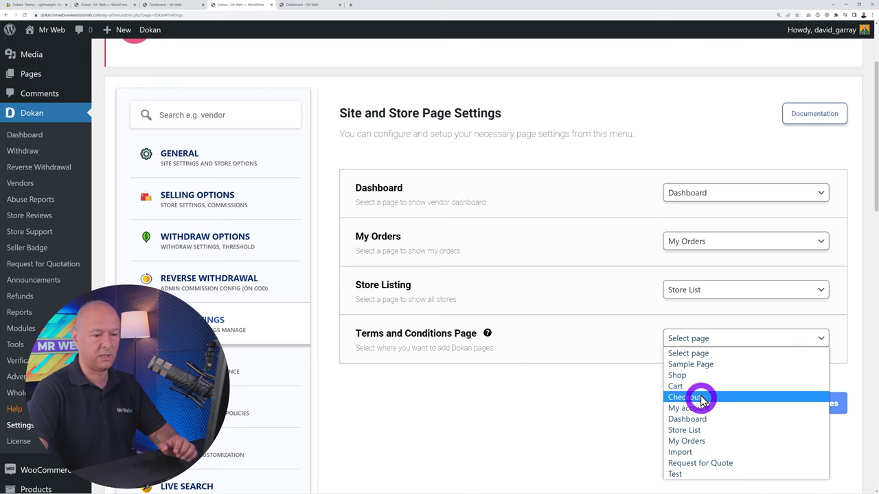
pyautogui.click(546, 428)
pyautogui.click(777, 405)
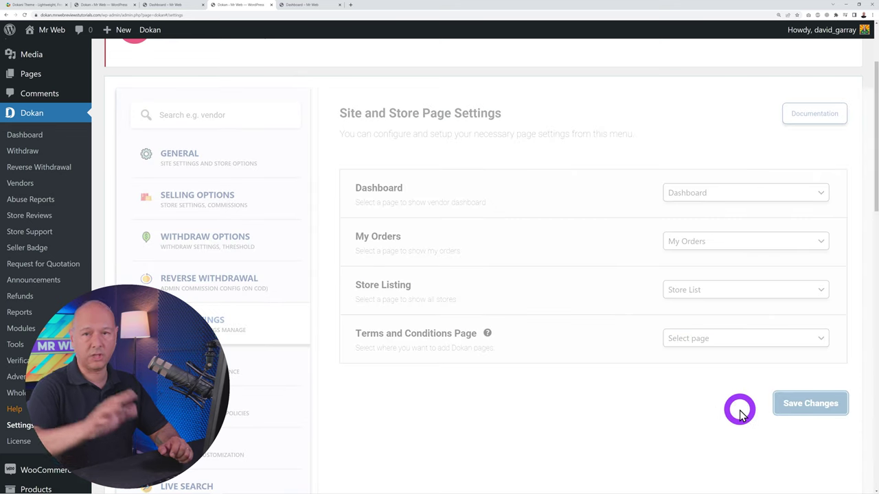
pyautogui.scroll(-5, 614, 359)
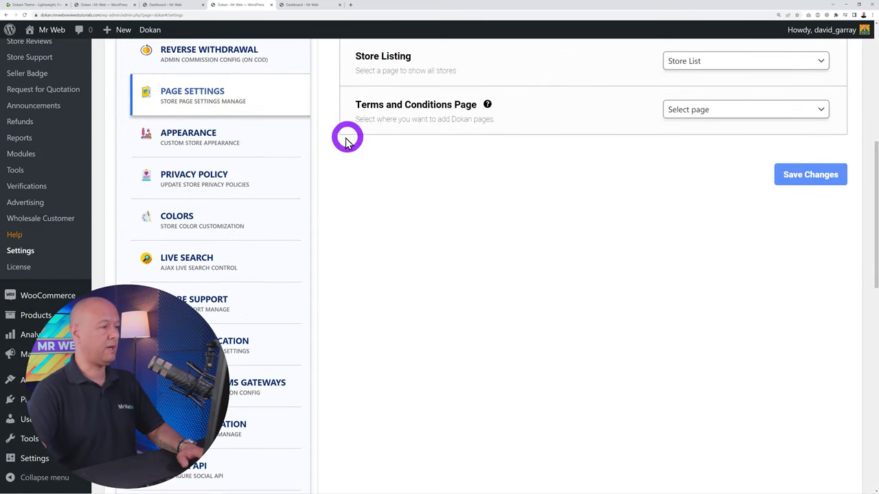
pyautogui.click(230, 147)
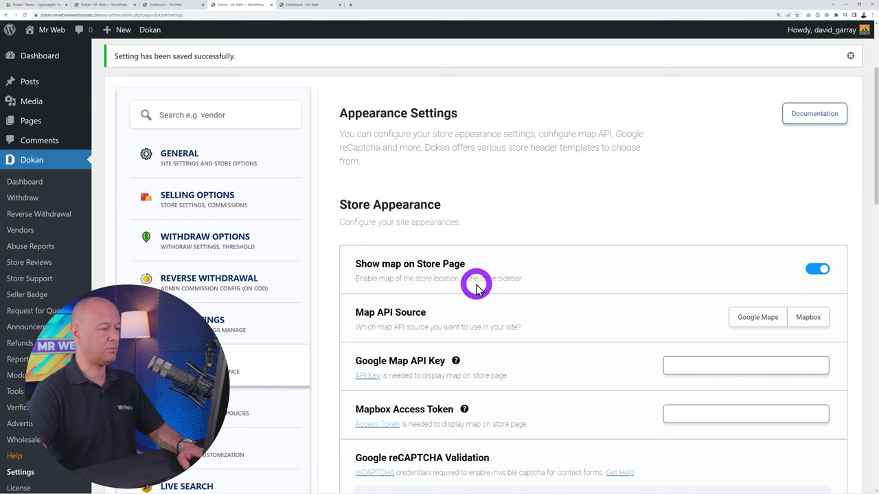
# Choose Google Maps as the Map API Source
pyautogui.scroll(-2, 559, 249)
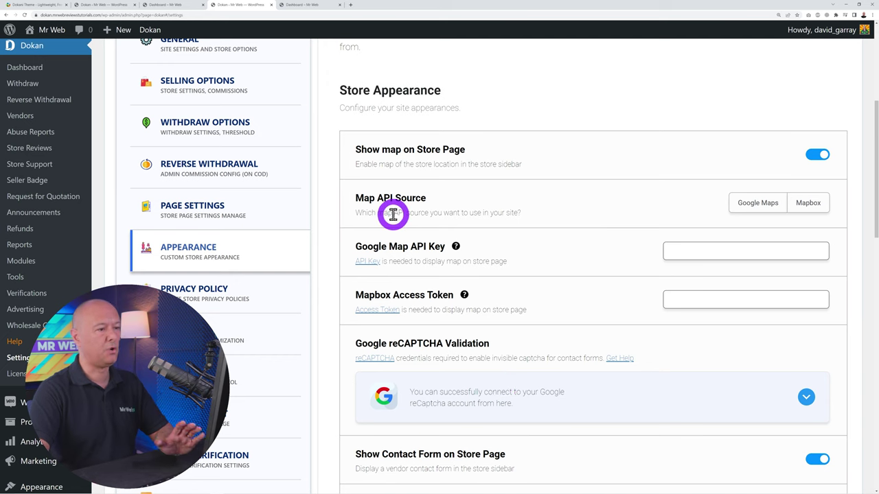
pyautogui.click(759, 208)
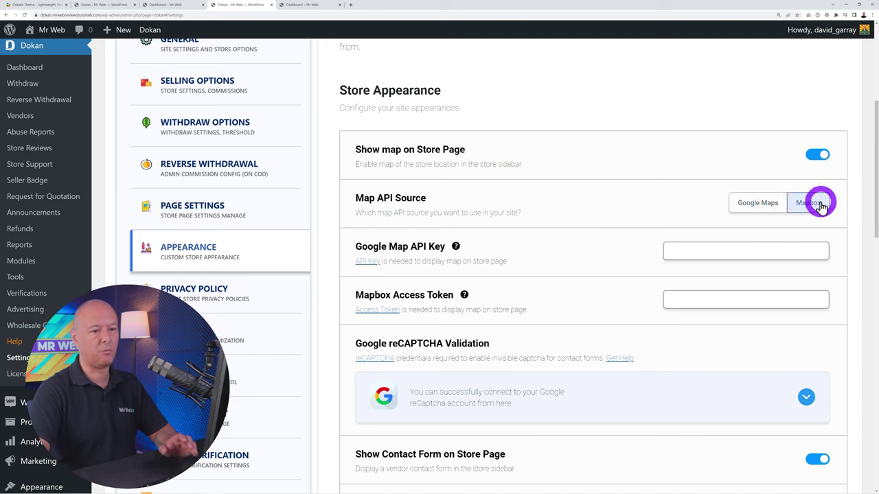
pyautogui.click(759, 204)
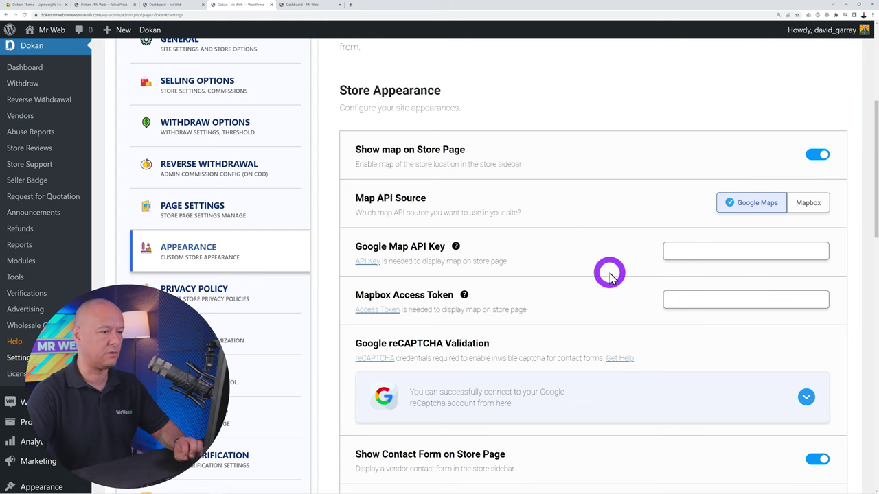
# Open the Google Maps API Key guide link in a new browser tab
pyautogui.scroll(-1, 610, 275)
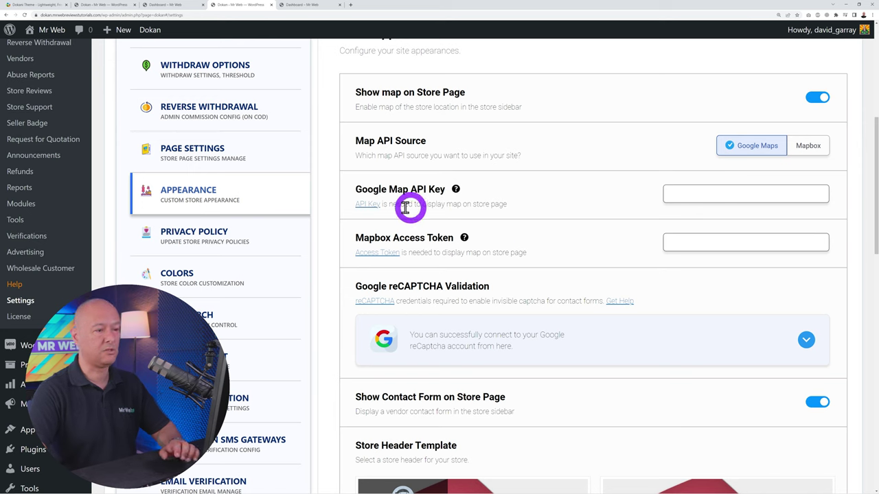
pyautogui.rightClick(364, 208)
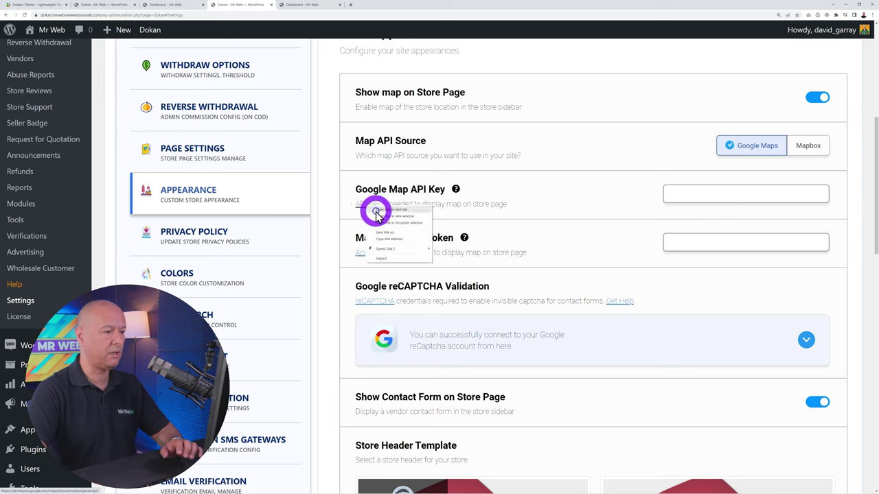
pyautogui.click(392, 214)
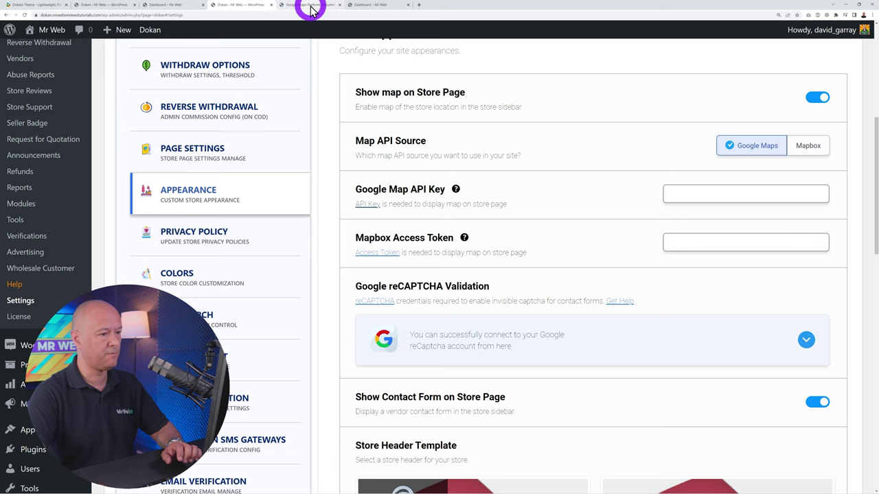
# From the Google Maps docs tab, start setup in Google Cloud Console and show the project list
pyautogui.click(310, 7)
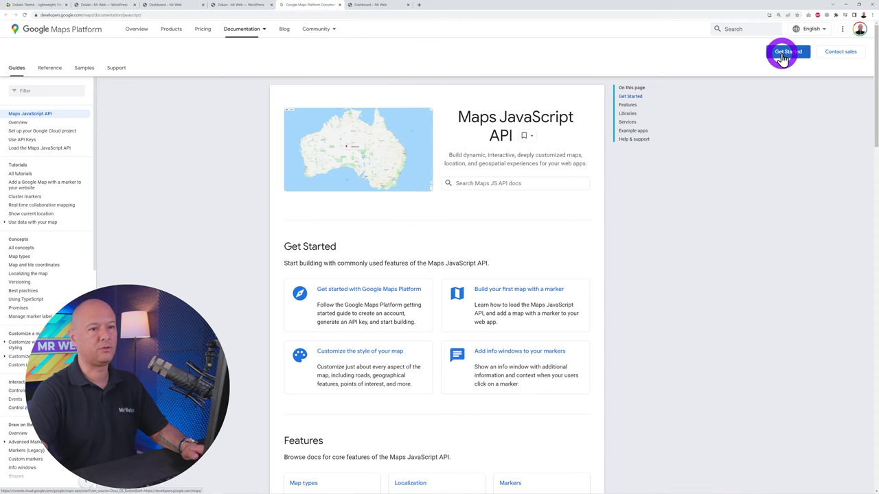
pyautogui.click(783, 53)
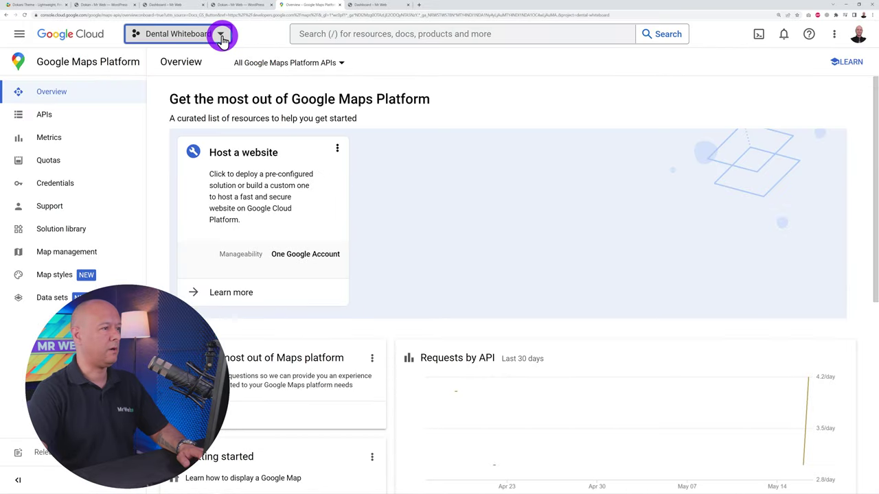
pyautogui.click(220, 34)
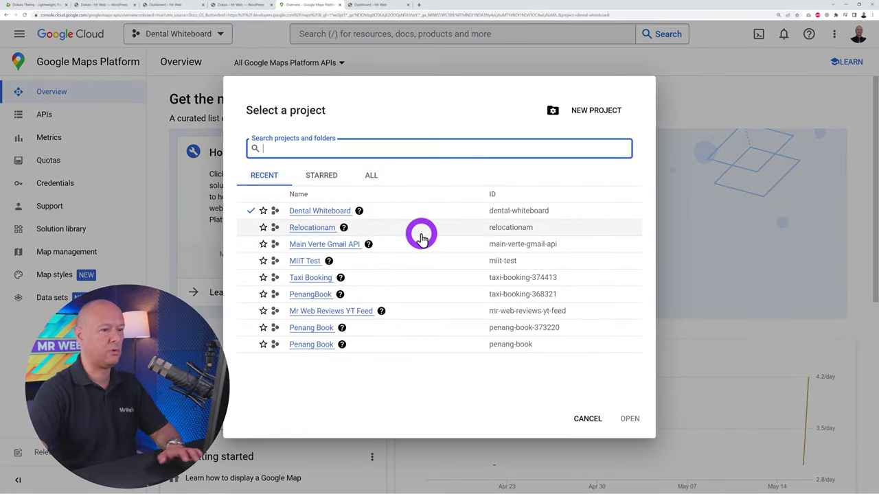
# Create the project named Dokan, switch to it, and go to the Maps APIs page
pyautogui.click(580, 114)
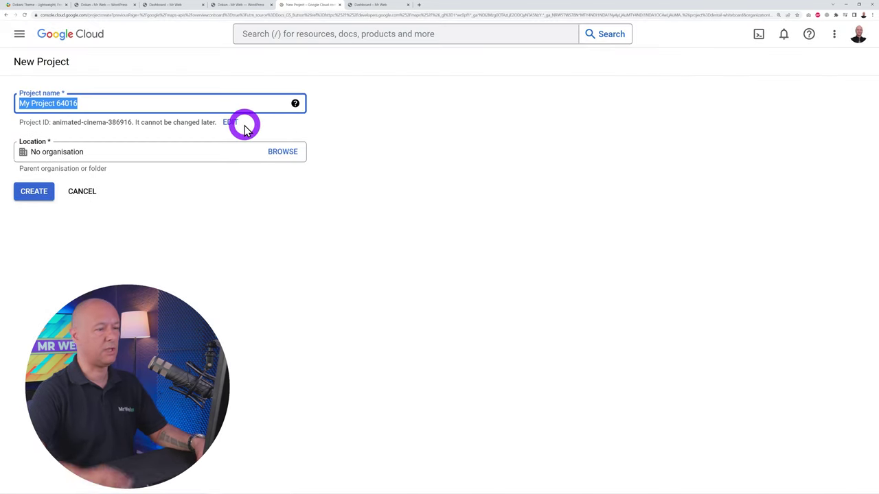
pyautogui.write('Dok')
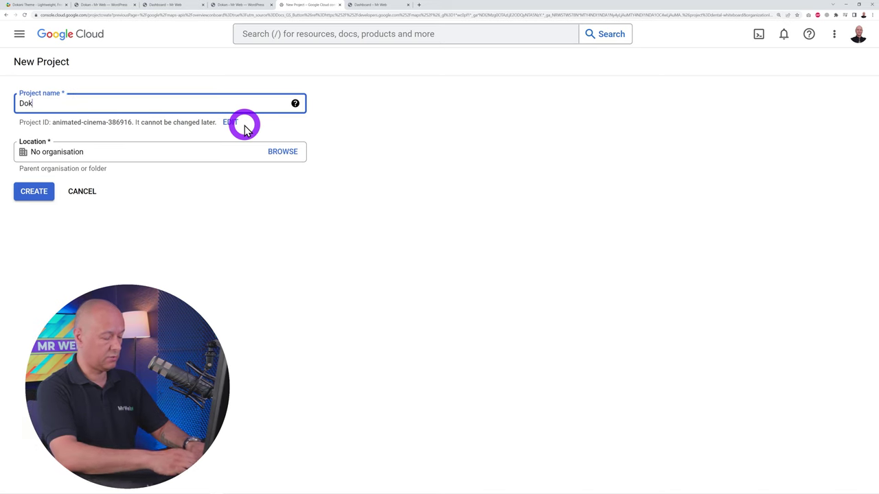
pyautogui.write('an')
pyautogui.click(40, 192)
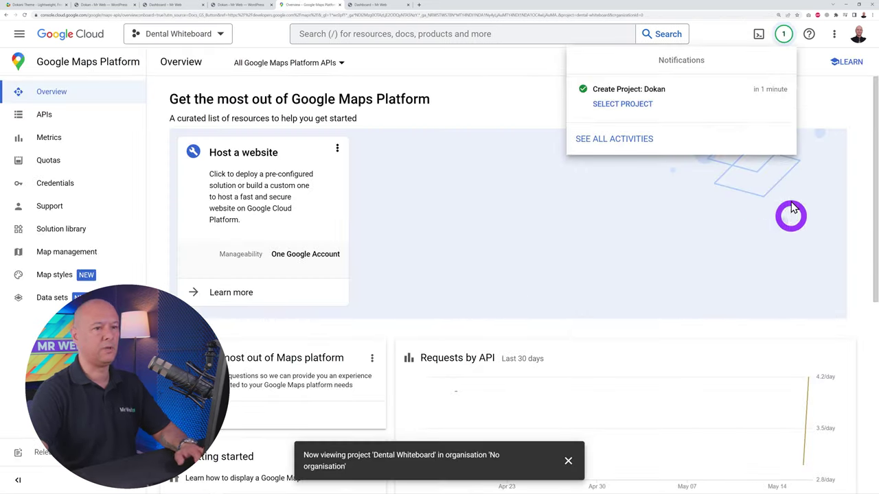
pyautogui.click(630, 107)
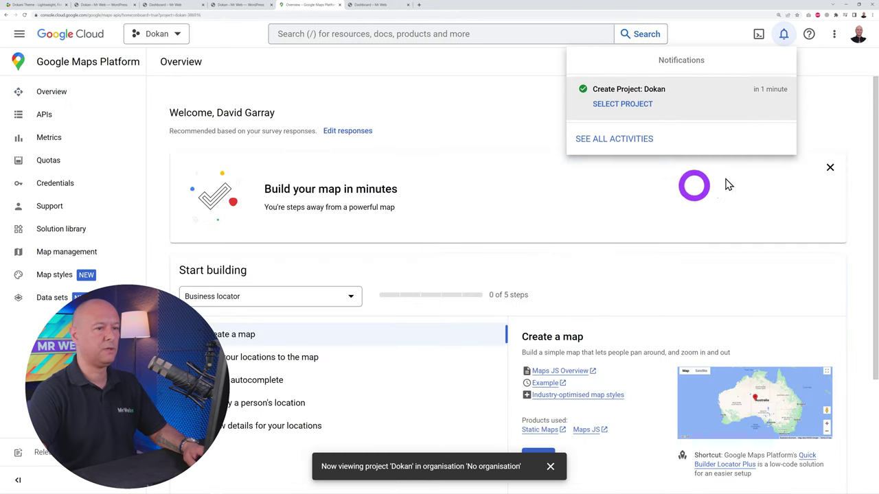
pyautogui.click(690, 42)
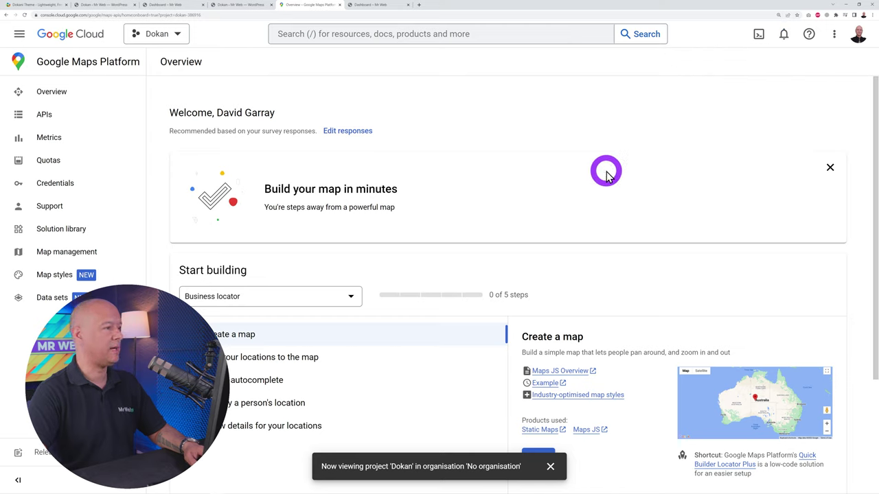
pyautogui.click(53, 113)
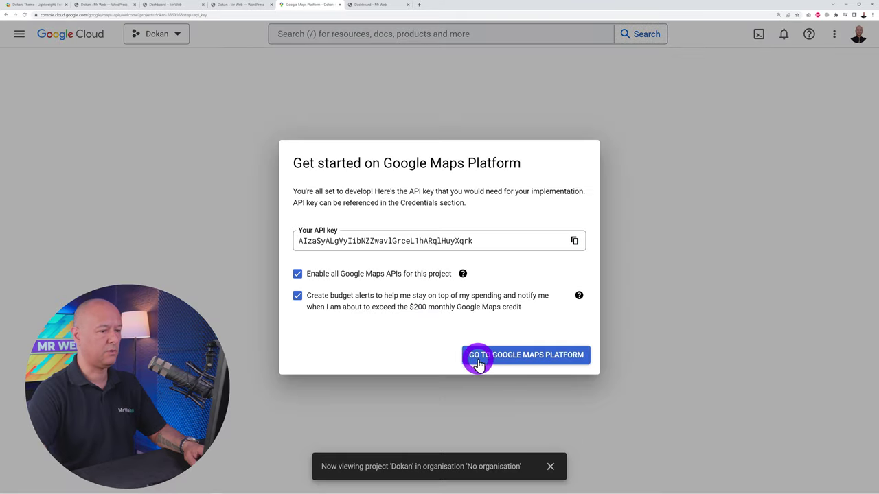
# Reveal and copy the Maps API Key from Credentials, then return to the Dokan settings tab
pyautogui.click(529, 358)
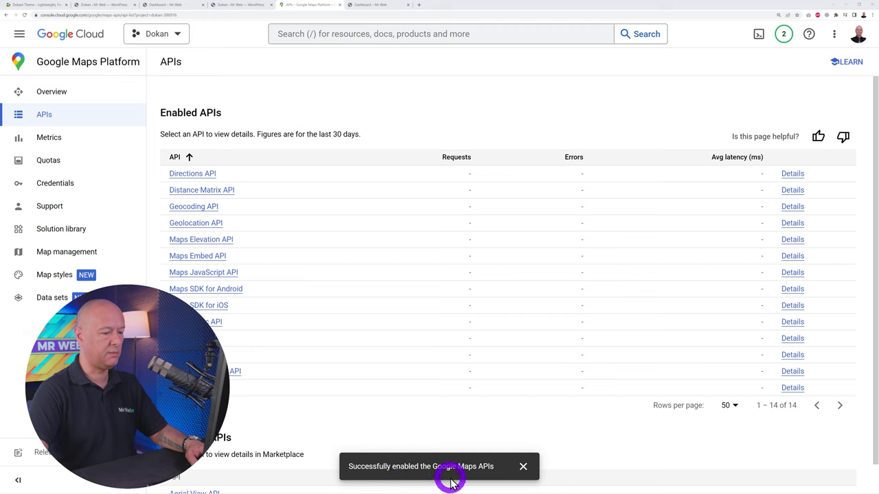
pyautogui.click(523, 467)
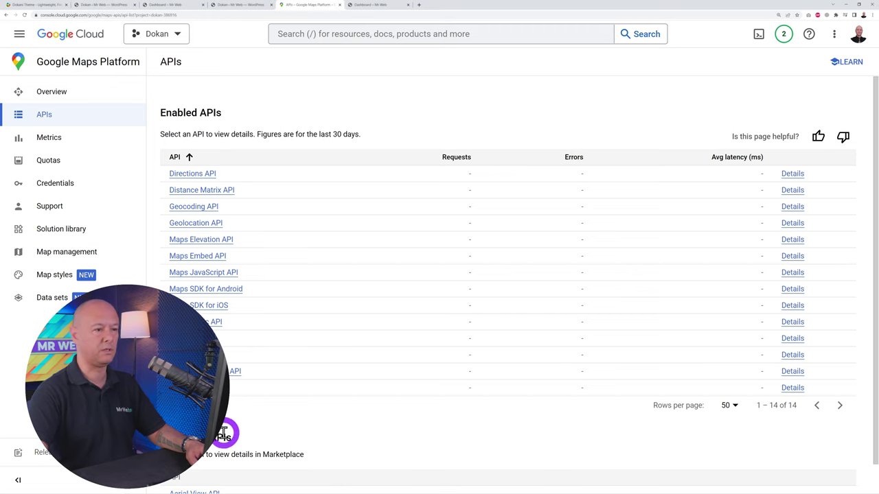
pyautogui.scroll(-1, 375, 386)
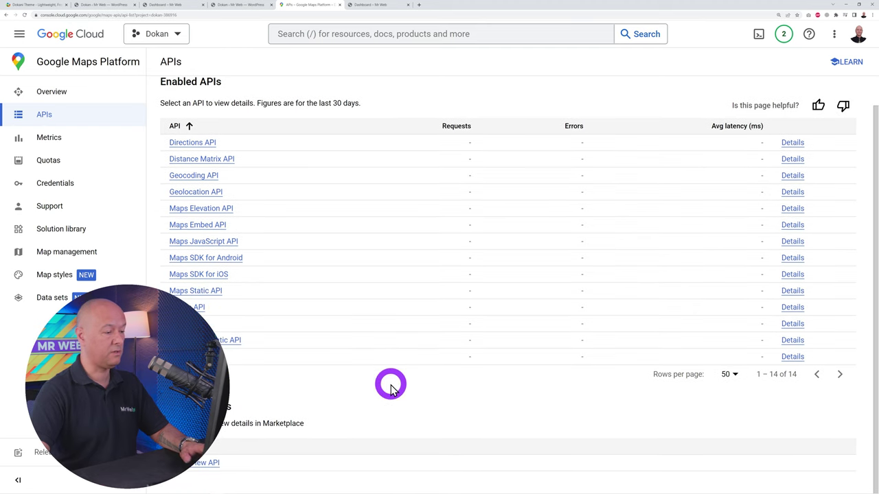
pyautogui.scroll(1, 390, 389)
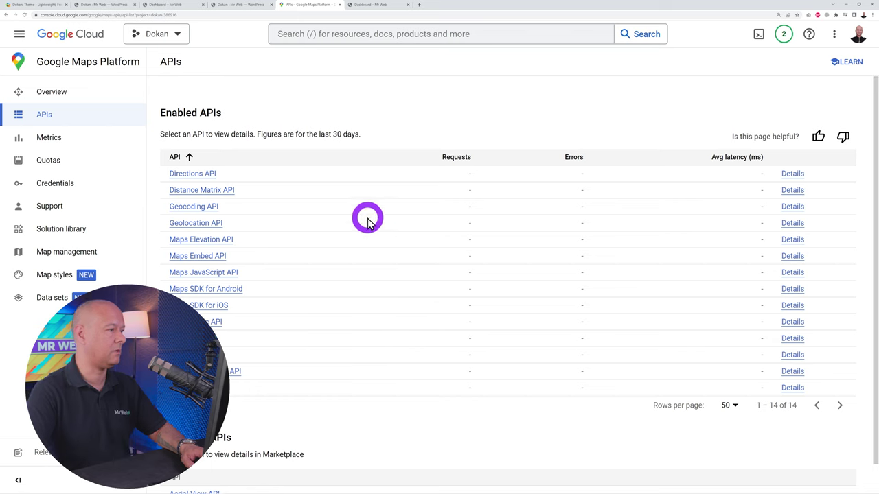
pyautogui.click(63, 187)
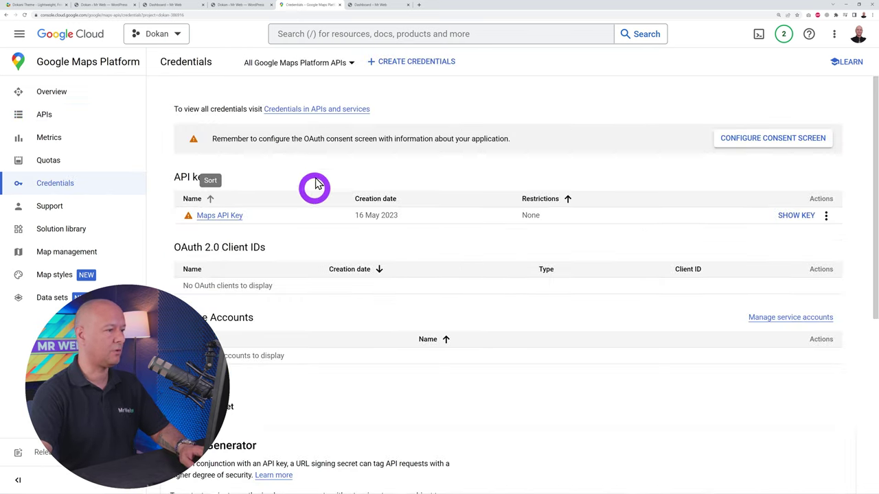
pyautogui.click(794, 218)
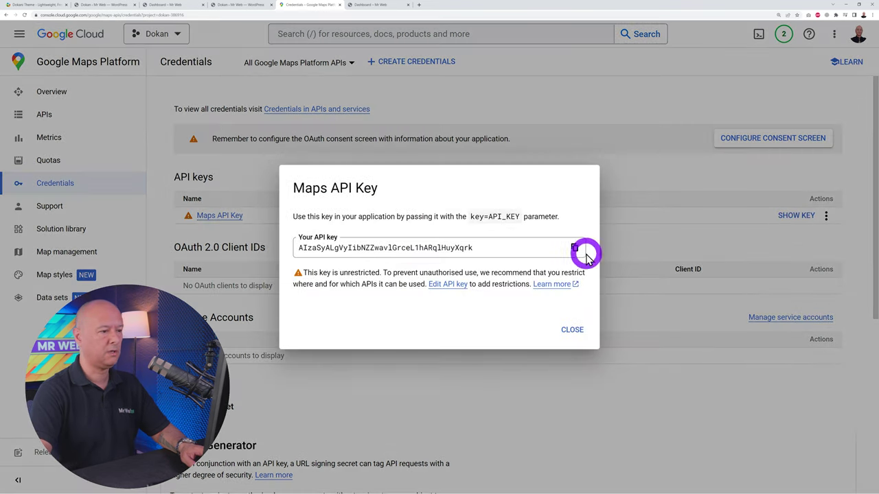
pyautogui.click(574, 247)
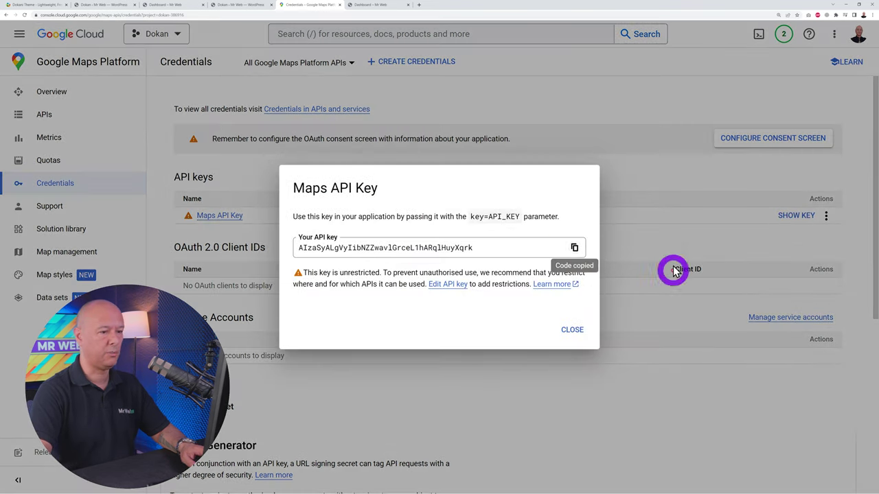
pyautogui.click(173, 6)
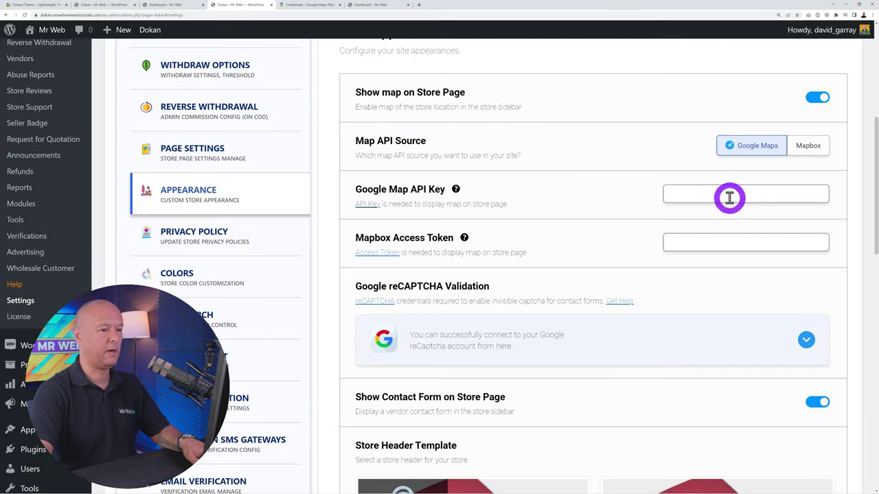
# Enter the copied key in the Google Map API Key field and save the appearance settings
pyautogui.click(725, 192)
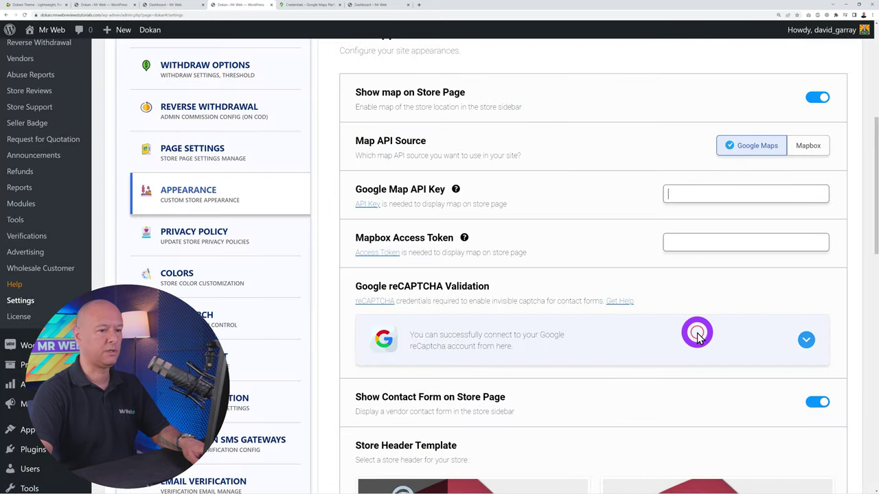
pyautogui.click(616, 253)
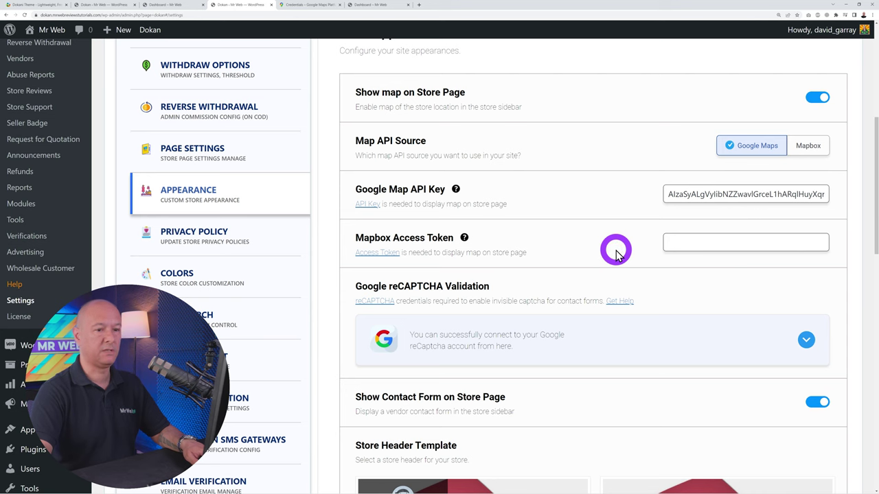
pyautogui.scroll(-12, 615, 250)
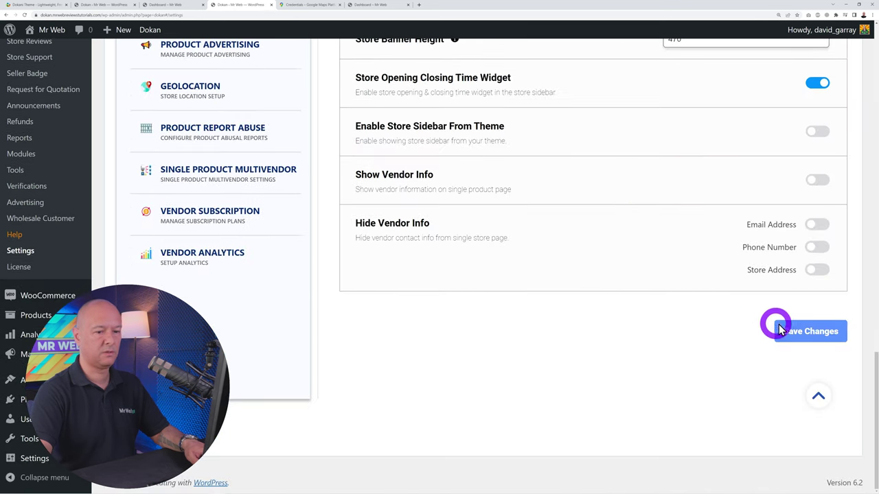
pyautogui.click(789, 330)
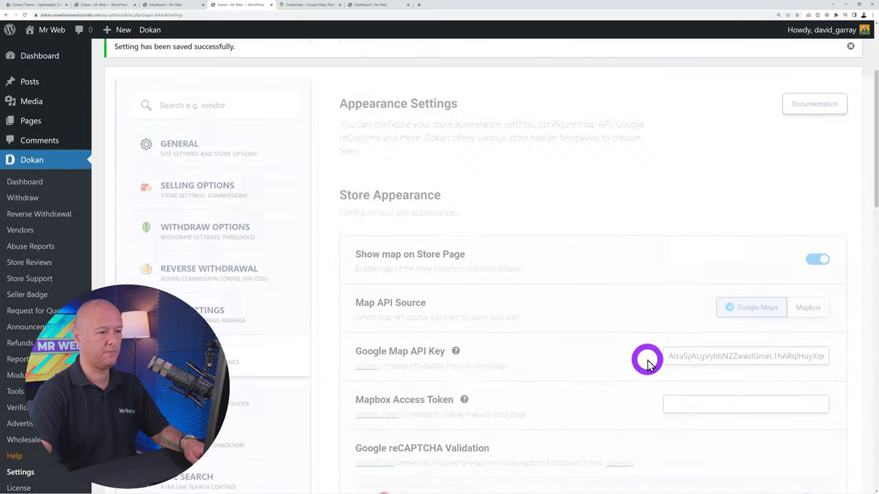
# Expand and collapse the reCAPTCHA section, then select the second Store Header Template
pyautogui.scroll(-2, 549, 206)
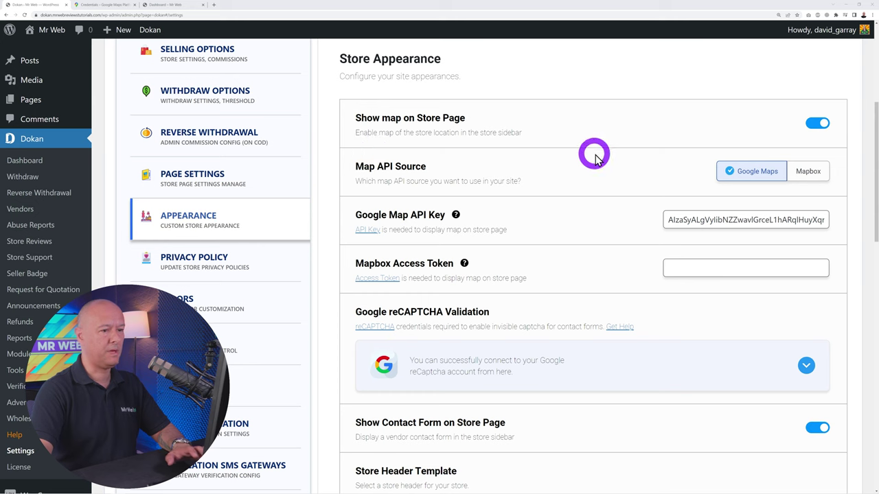
pyautogui.scroll(-2, 547, 250)
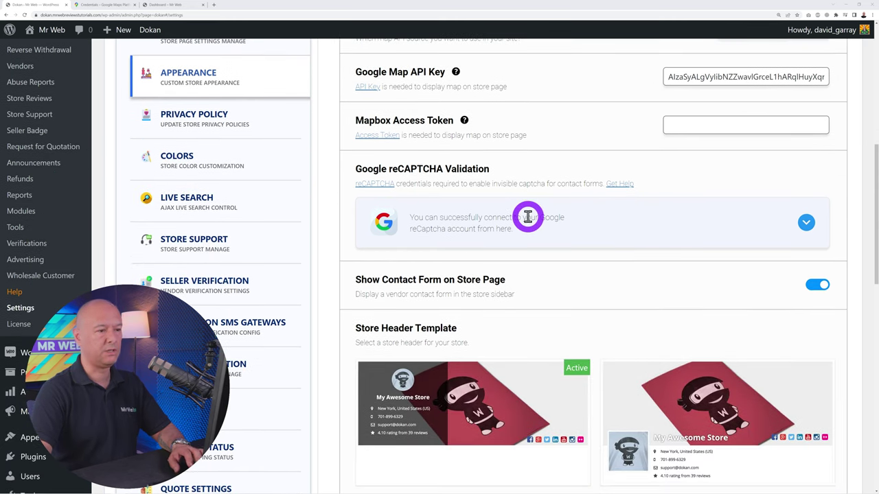
pyautogui.click(803, 223)
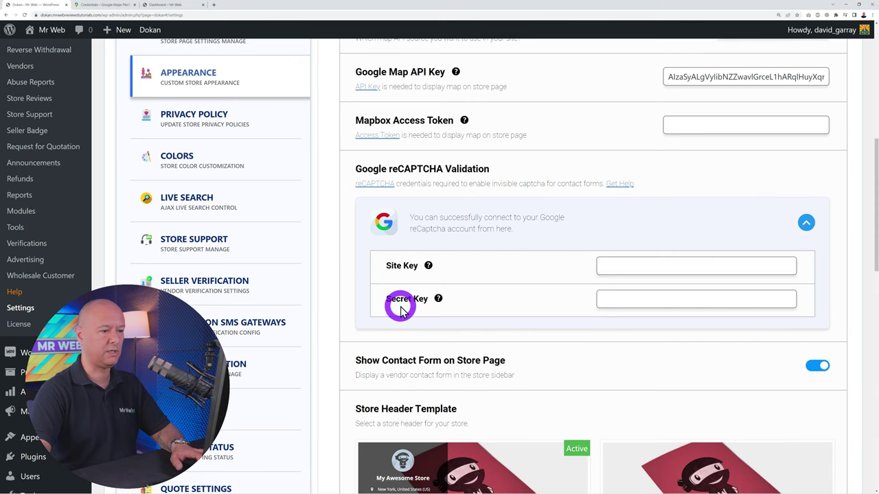
pyautogui.click(802, 223)
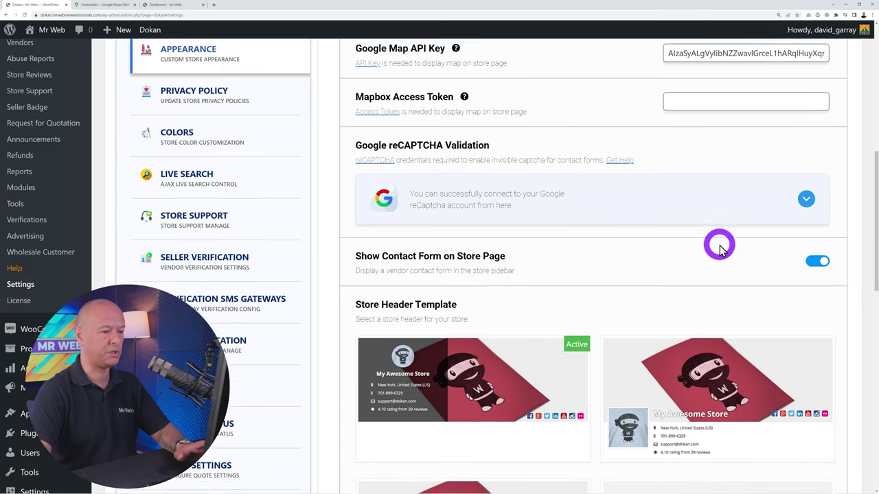
pyautogui.scroll(-3, 721, 243)
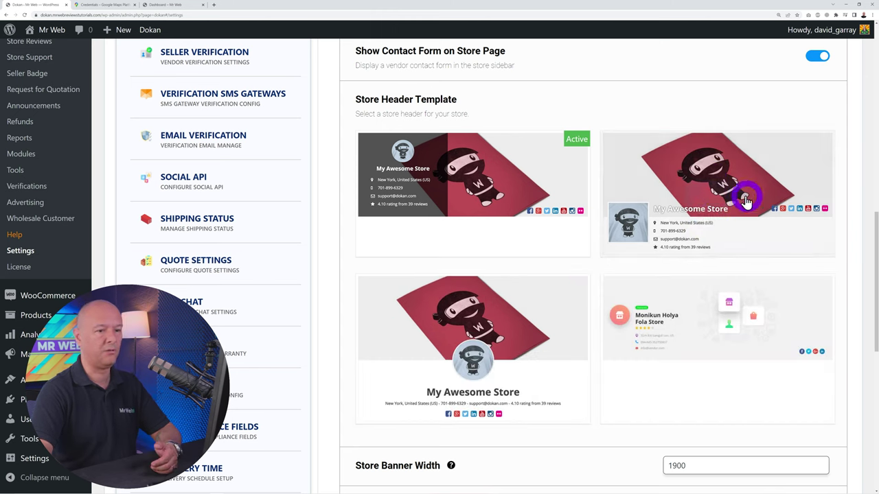
pyautogui.click(718, 194)
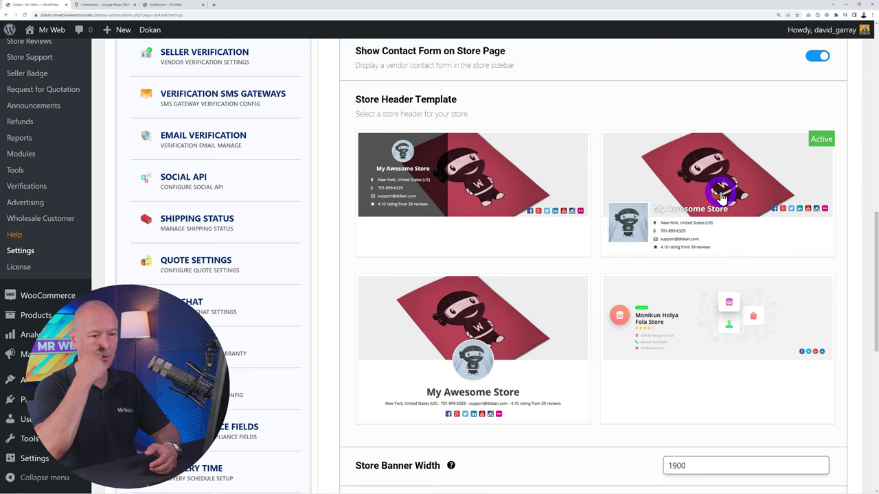
pyautogui.scroll(-5, 644, 240)
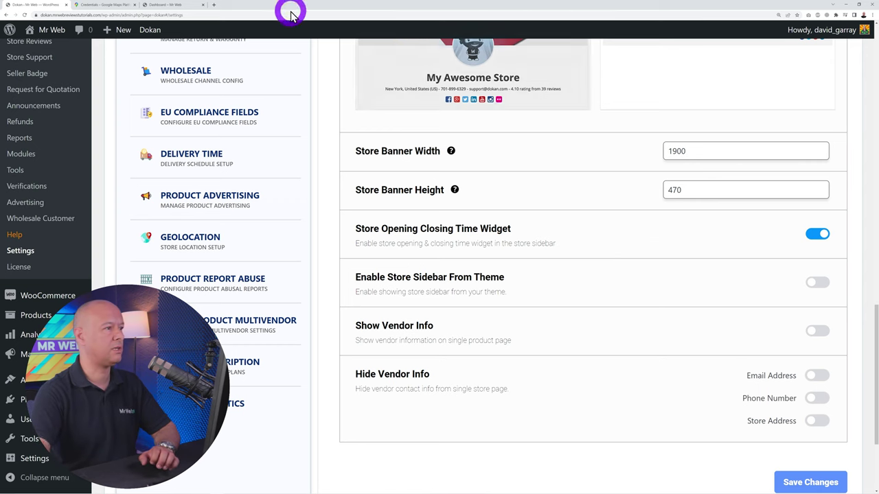
pyautogui.click(156, 5)
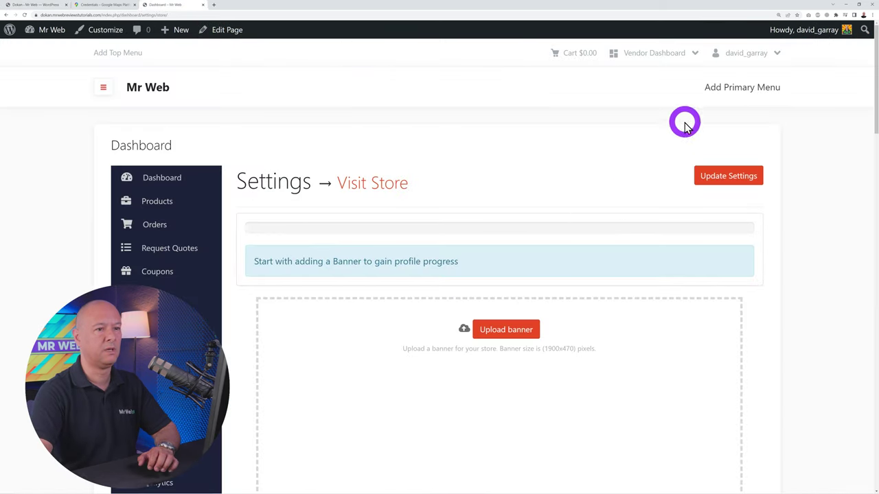
pyautogui.moveTo(672, 55)
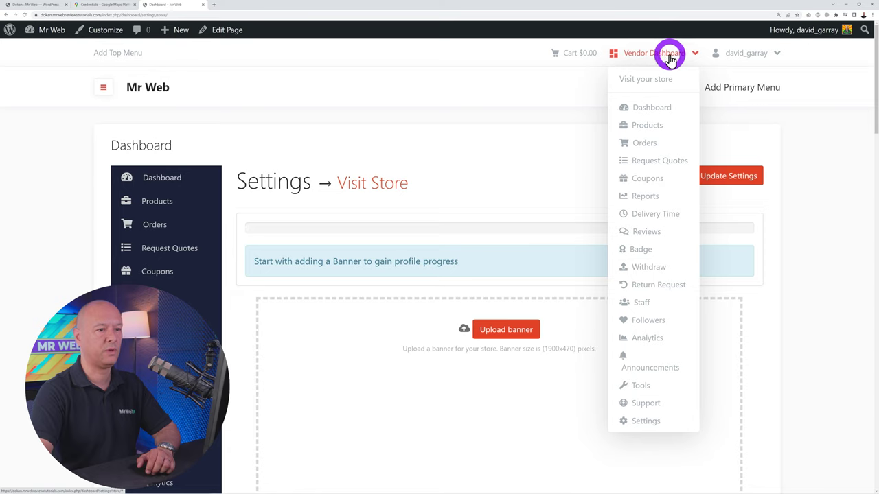
pyautogui.click(653, 84)
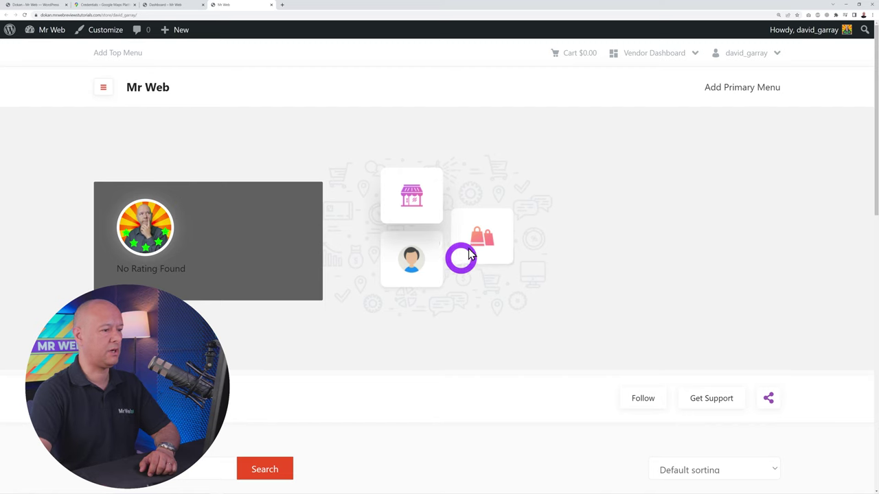
pyautogui.scroll(-3, 523, 229)
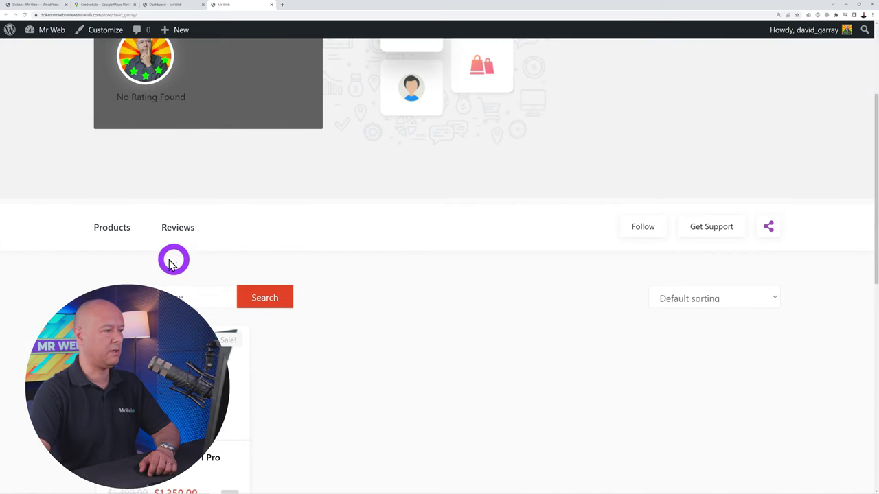
pyautogui.scroll(-3, 510, 255)
pyautogui.scroll(3, 442, 231)
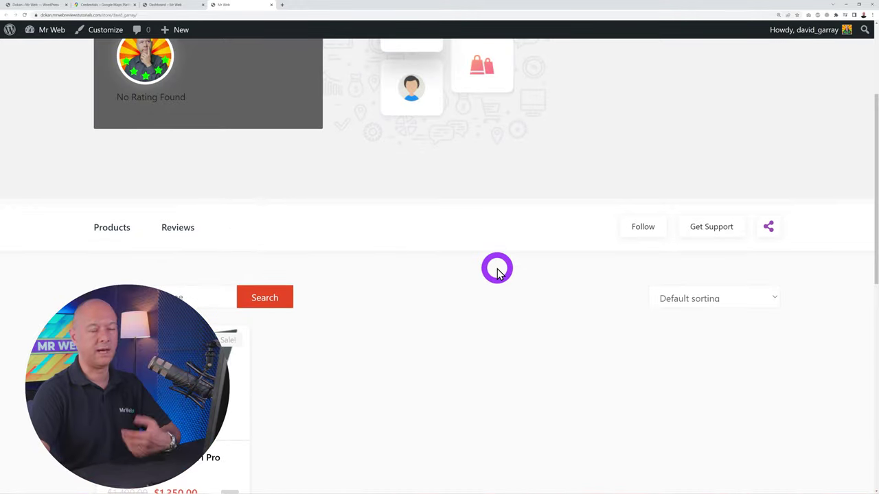
pyautogui.scroll(2, 500, 286)
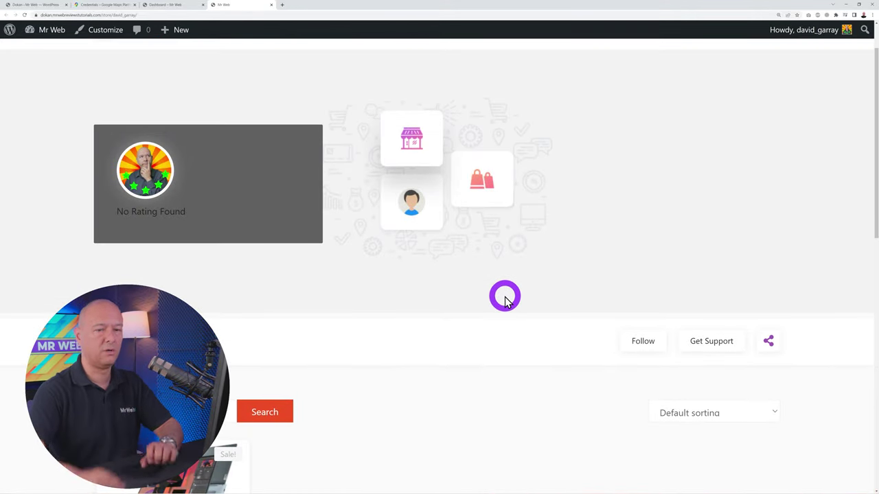
pyautogui.click(44, 10)
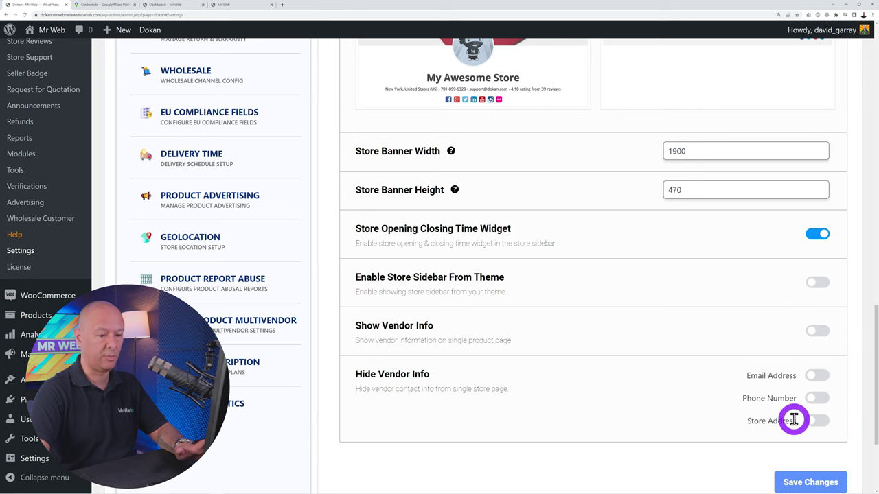
# Save the appearance settings, then view Privacy Policy settings, leaving the privacy page unselected
pyautogui.click(808, 481)
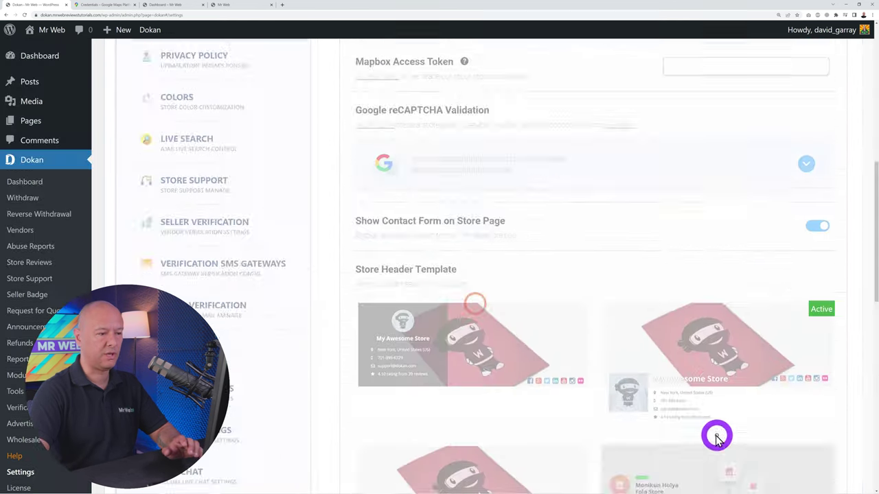
pyautogui.scroll(-5, 630, 384)
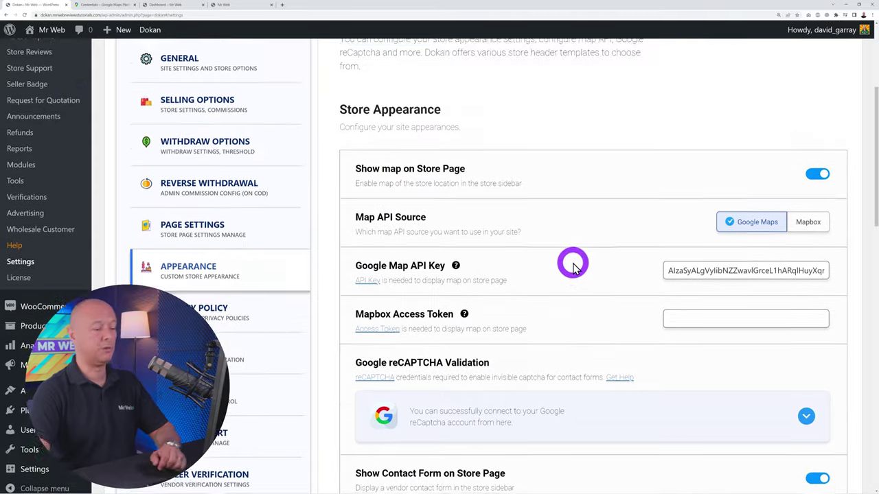
pyautogui.click(229, 135)
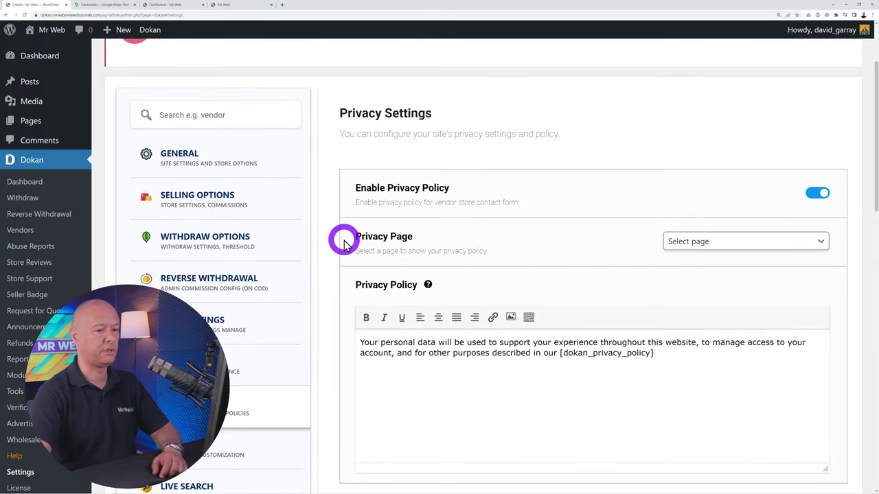
pyautogui.click(787, 233)
pyautogui.click(585, 241)
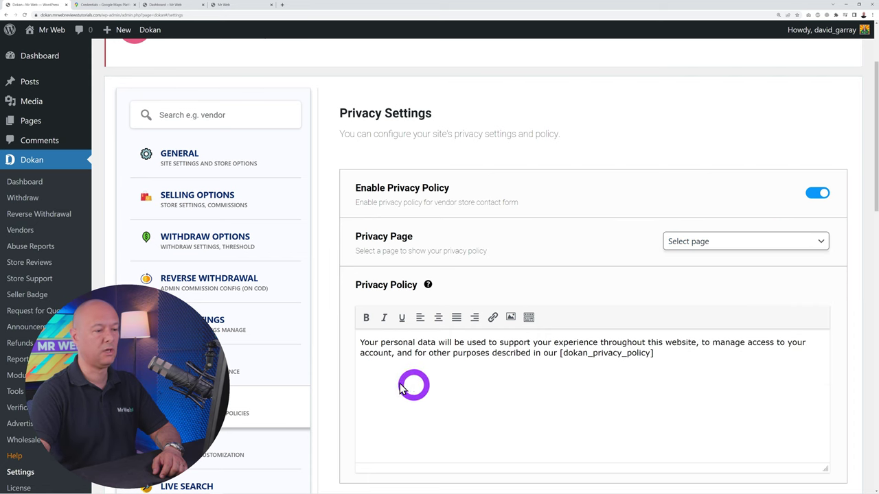
pyautogui.scroll(-3, 687, 347)
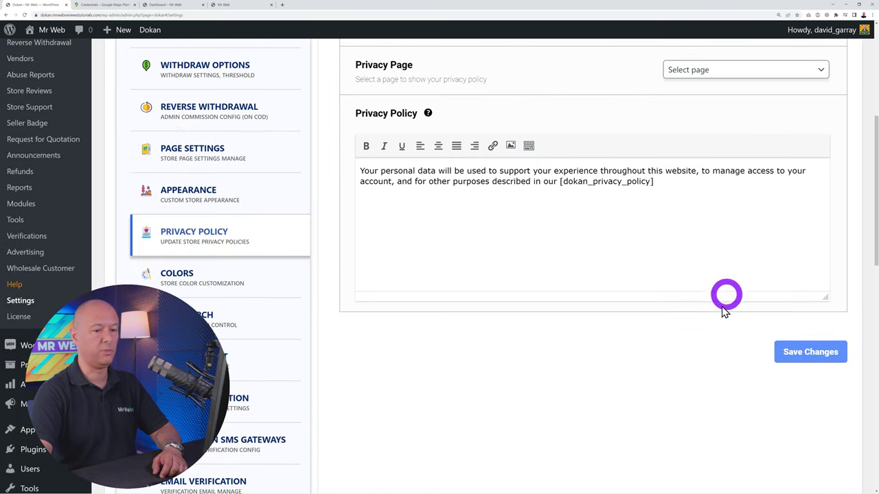
pyautogui.scroll(-2, 623, 206)
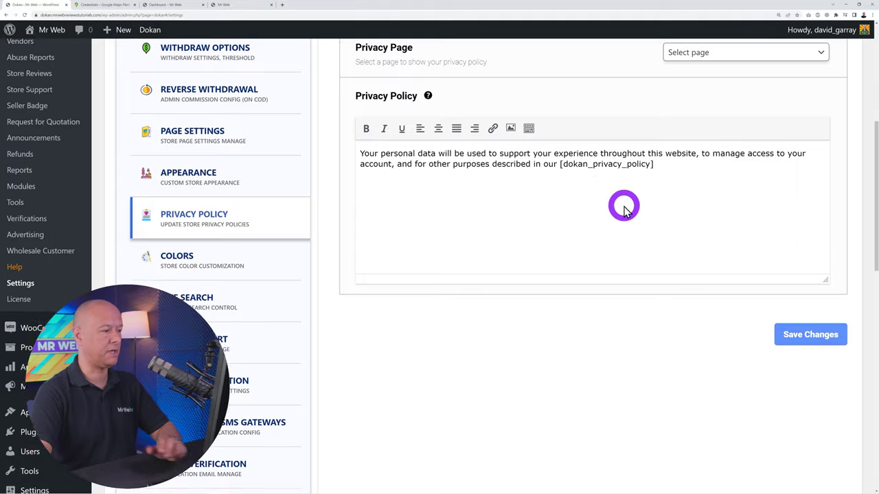
# In Colors settings, preview Petal Party, Pinky, Ocean, Sweety, Summer Splash and Tree palettes, picking Ocean
pyautogui.click(206, 196)
pyautogui.scroll(4, 261, 194)
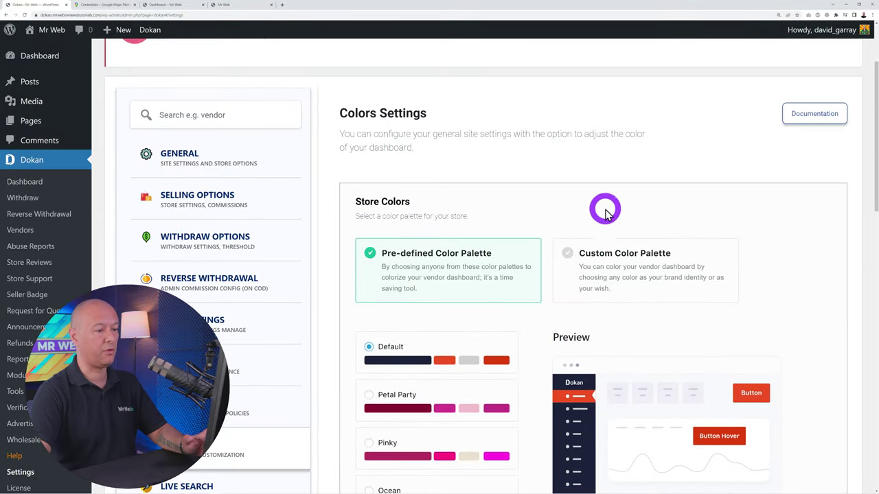
pyautogui.scroll(-1, 645, 201)
pyautogui.scroll(-2, 645, 202)
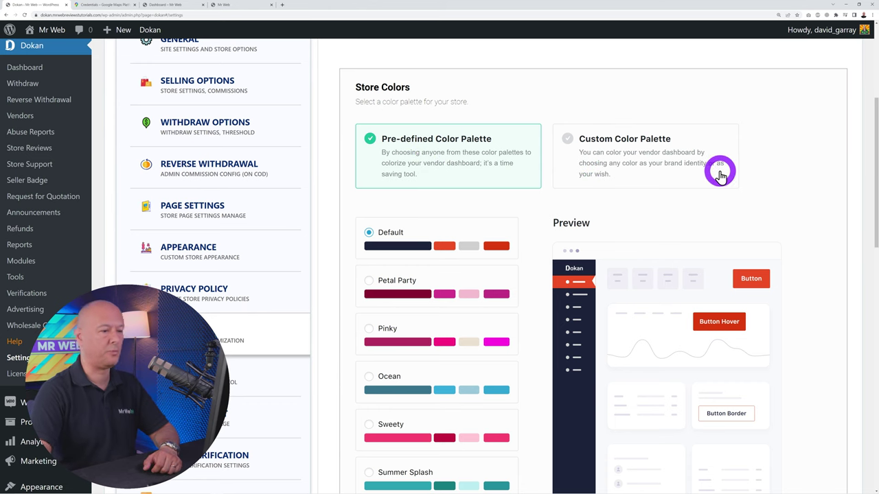
pyautogui.scroll(-3, 718, 172)
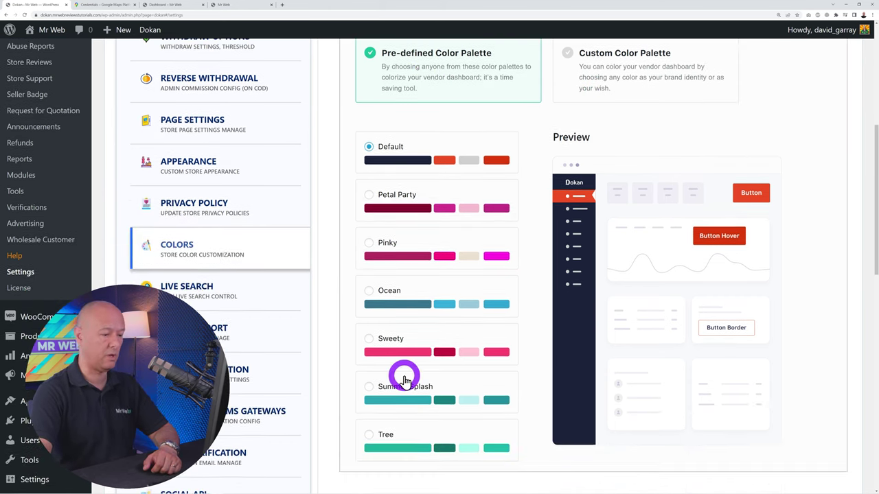
pyautogui.click(386, 197)
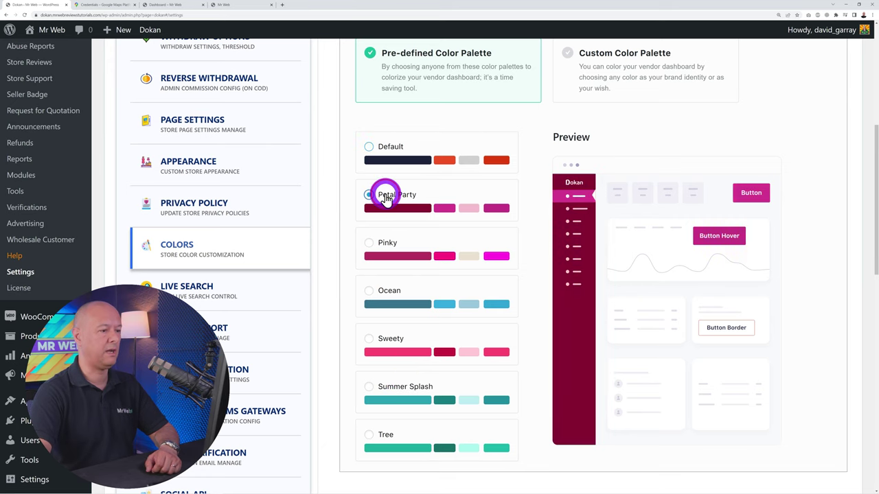
pyautogui.click(388, 242)
pyautogui.click(390, 296)
pyautogui.click(393, 340)
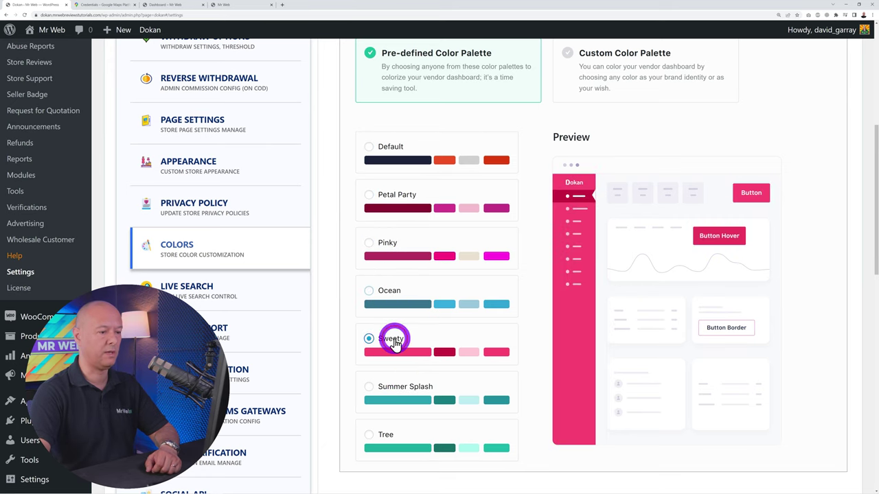
pyautogui.click(400, 388)
pyautogui.click(400, 435)
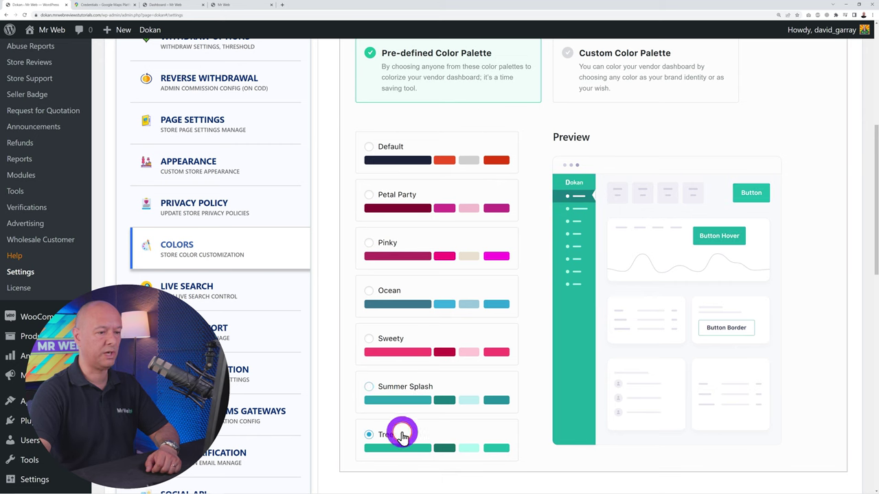
pyautogui.click(407, 392)
pyautogui.click(397, 336)
pyautogui.click(389, 294)
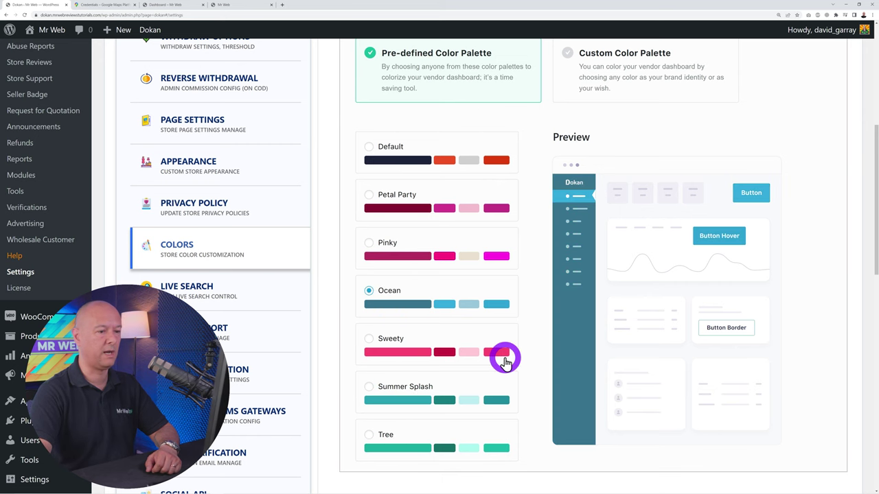
# Look at Custom Color Palette, return to Pre-defined, reselect Ocean and save
pyautogui.scroll(1, 504, 357)
pyautogui.click(609, 151)
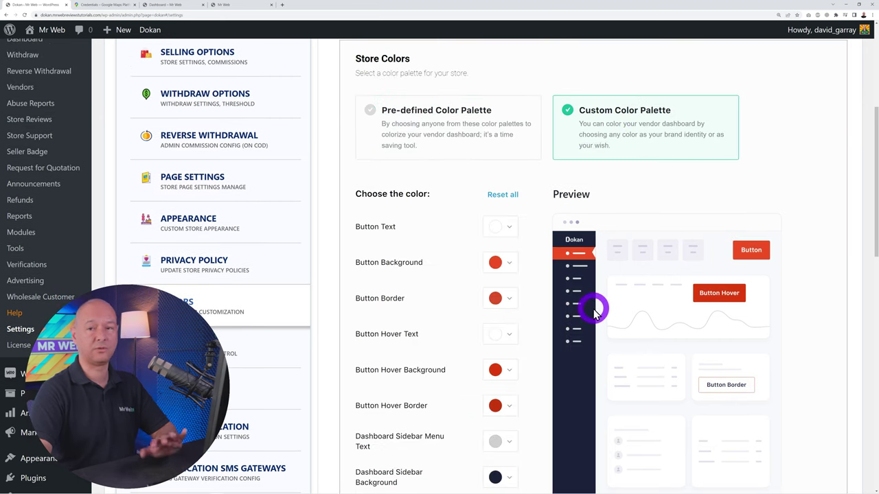
pyautogui.scroll(-2, 594, 312)
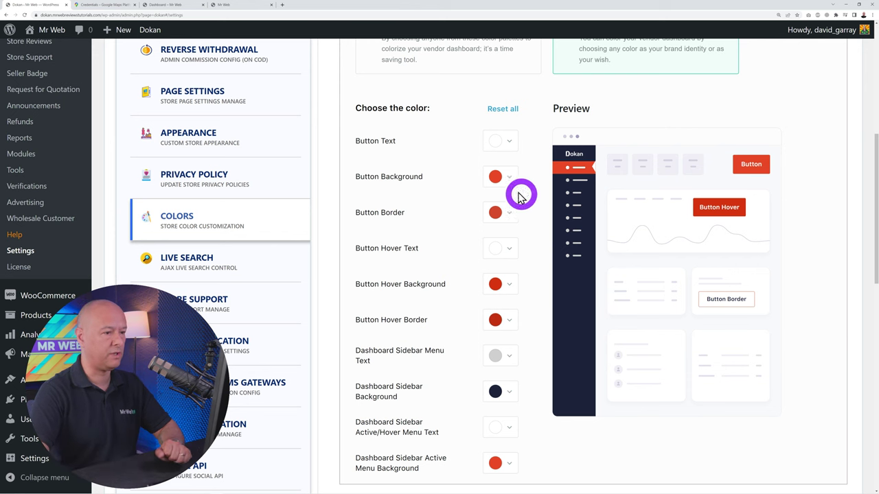
pyautogui.scroll(1, 539, 442)
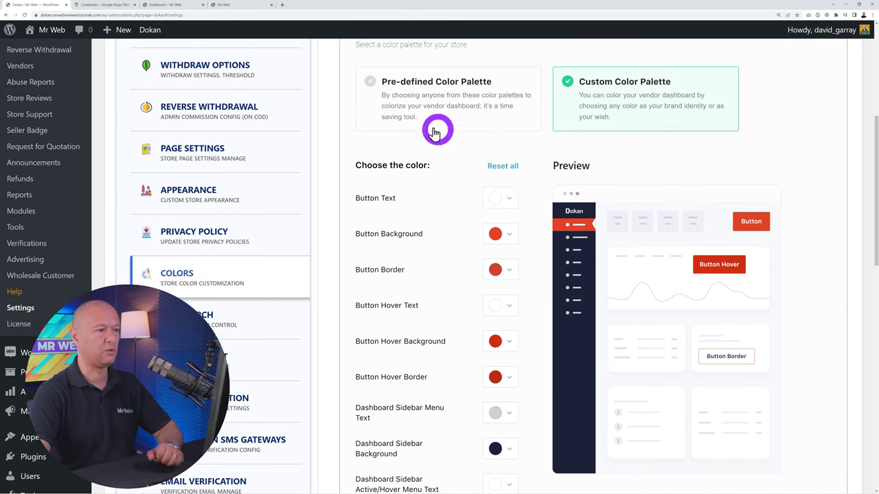
pyautogui.click(434, 133)
pyautogui.scroll(-1, 487, 276)
pyautogui.click(389, 258)
pyautogui.scroll(-2, 788, 436)
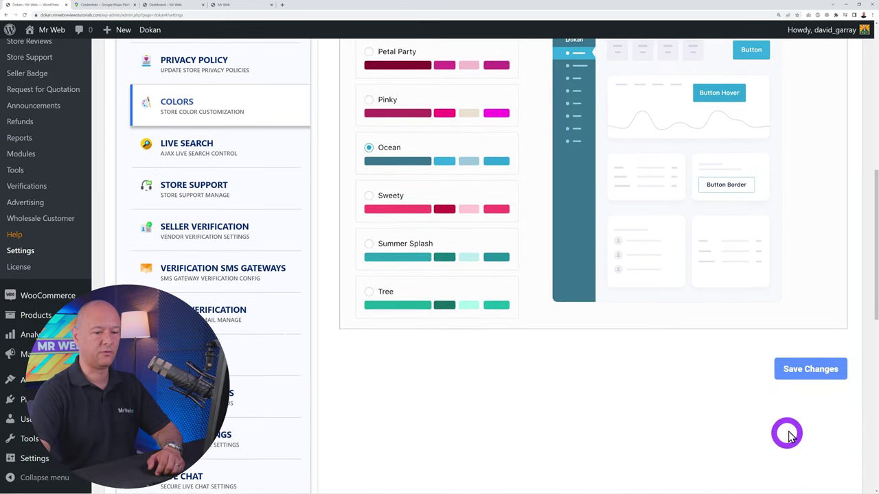
pyautogui.click(813, 370)
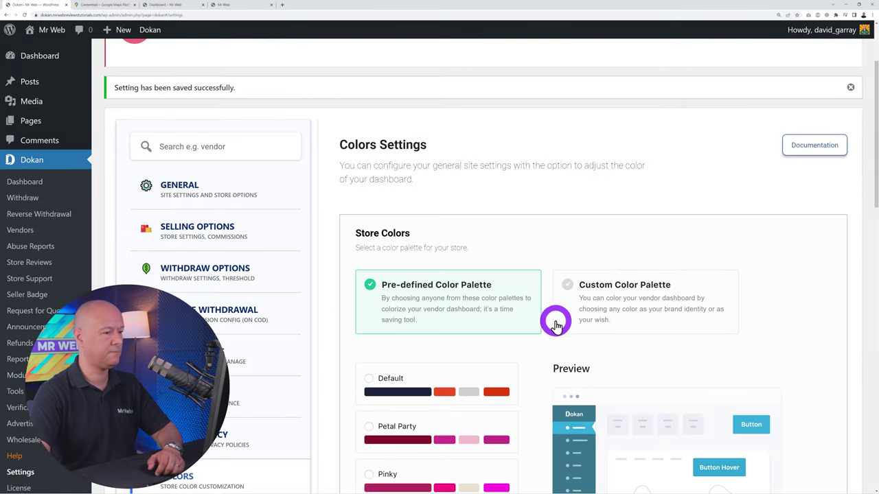
pyautogui.scroll(-6, 471, 326)
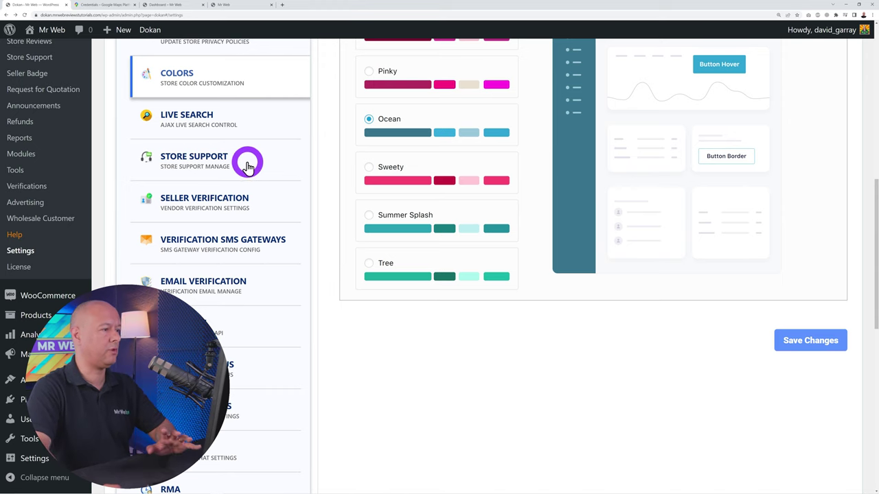
pyautogui.scroll(-1, 235, 141)
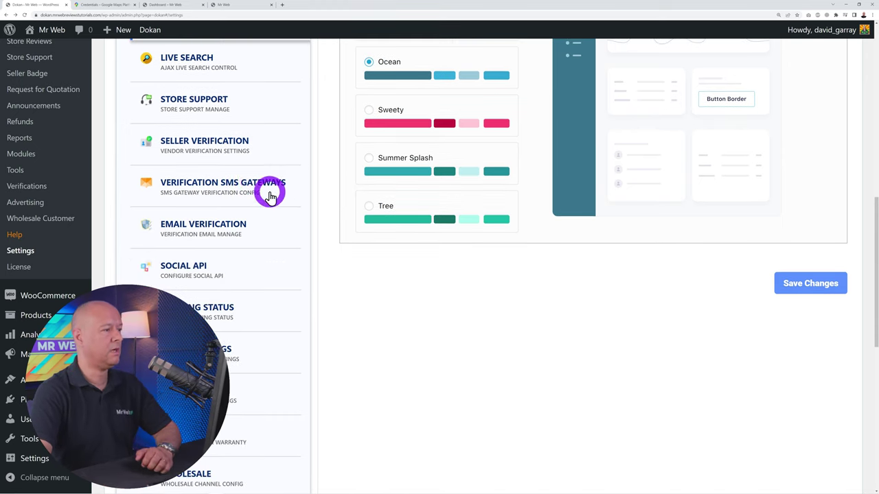
# Open Seller Verification and review its Facebook, Twitter, Google and LinkedIn connection panels
pyautogui.click(206, 154)
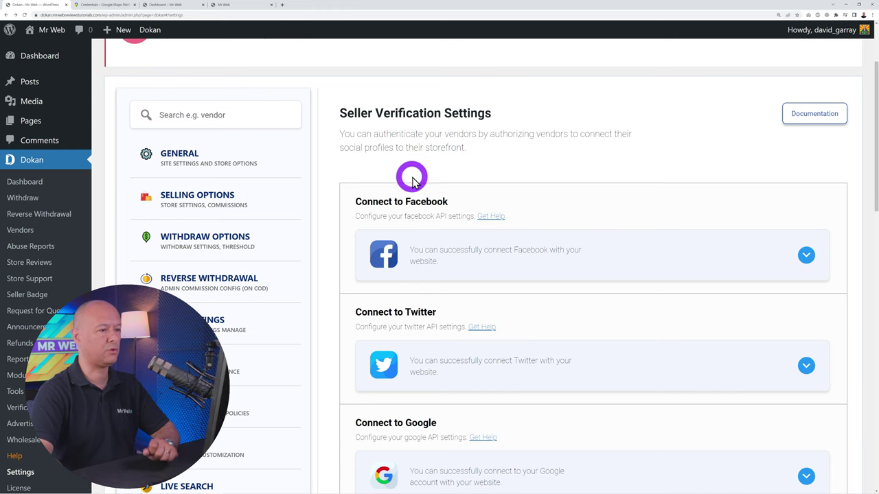
pyautogui.scroll(-1, 645, 216)
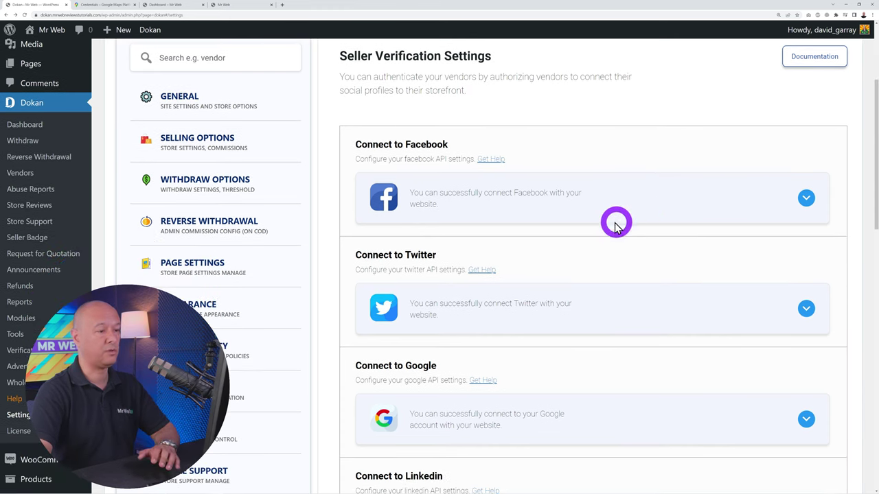
pyautogui.scroll(-2, 611, 206)
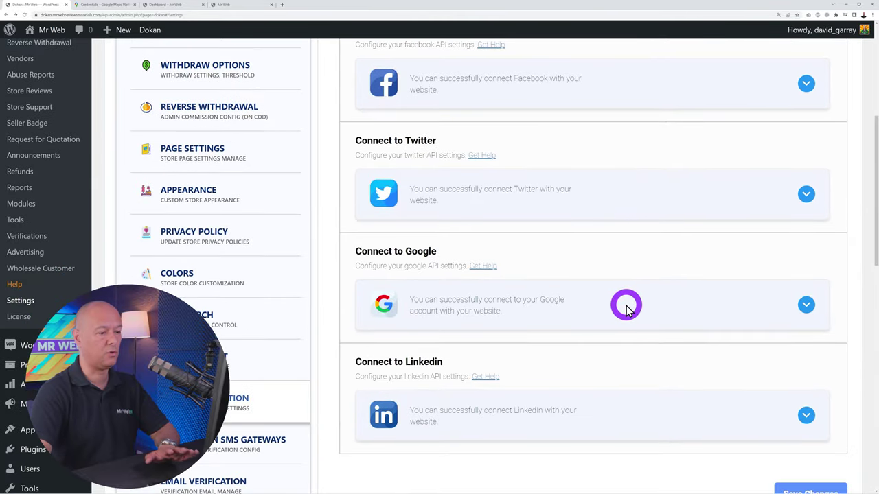
pyautogui.scroll(-1, 621, 322)
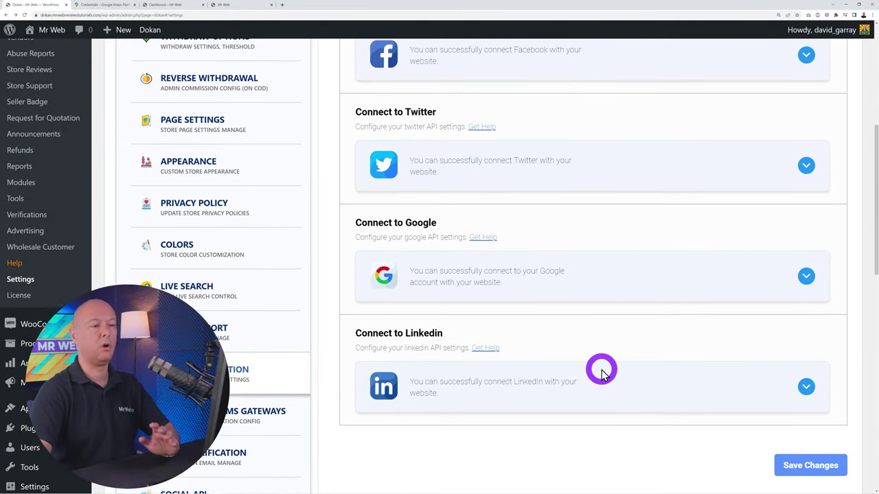
pyautogui.scroll(1, 601, 372)
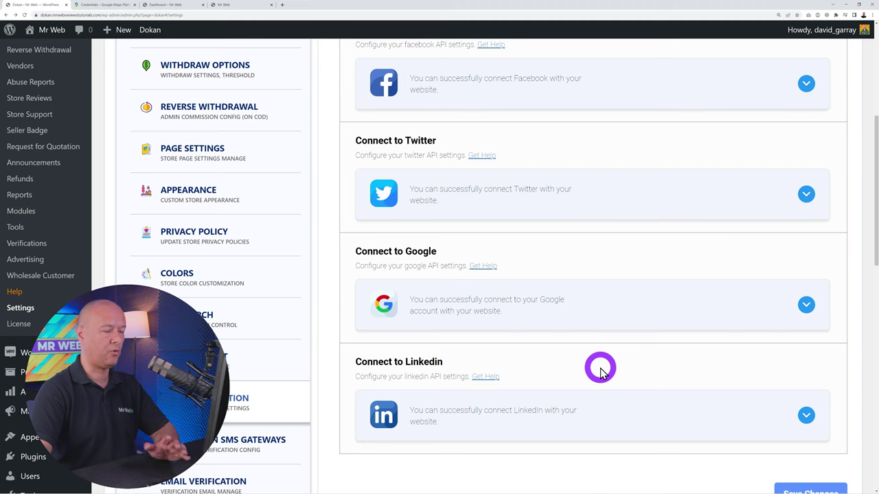
pyautogui.scroll(1, 600, 369)
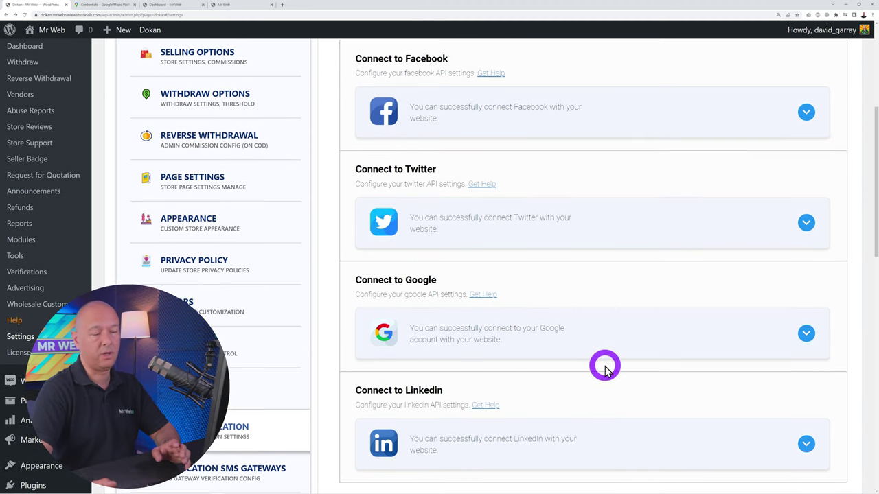
pyautogui.scroll(-8, 604, 368)
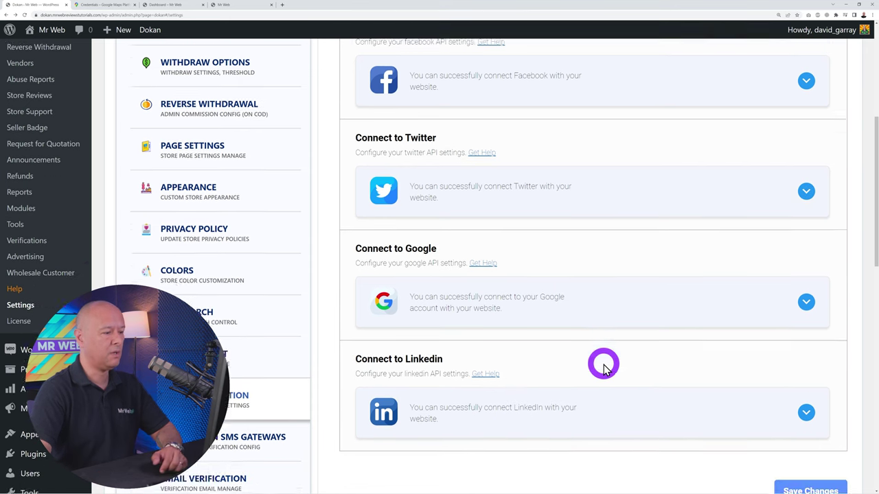
pyautogui.scroll(-2, 295, 270)
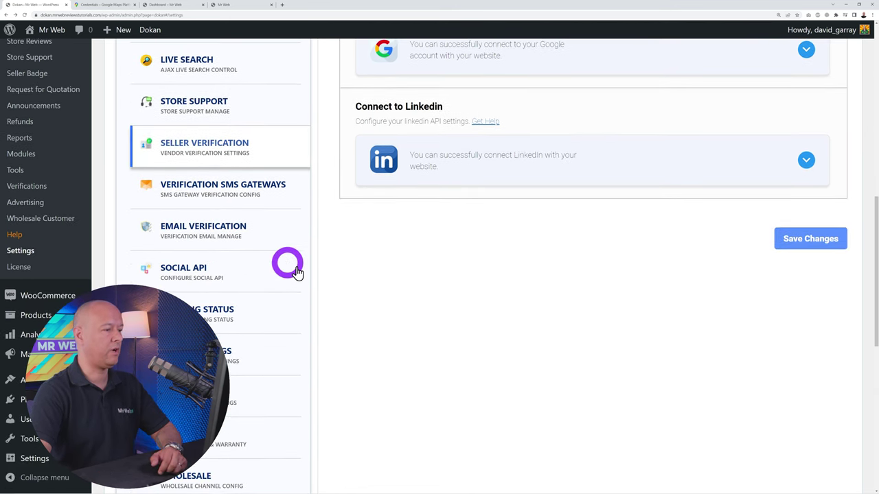
# Open the Verification SMS Gateways settings and look over the Vonage section
pyautogui.scroll(-2, 288, 230)
pyautogui.click(231, 129)
pyautogui.scroll(3, 231, 132)
pyautogui.scroll(14, 563, 367)
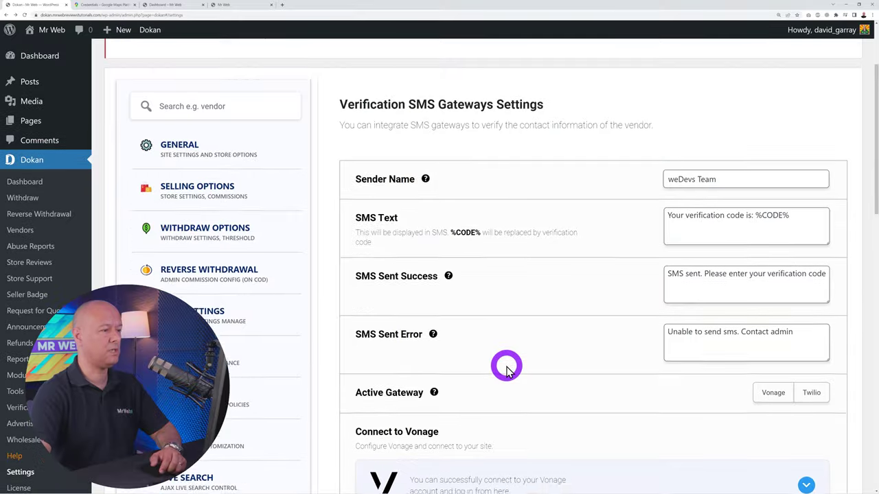
pyautogui.scroll(-6, 506, 371)
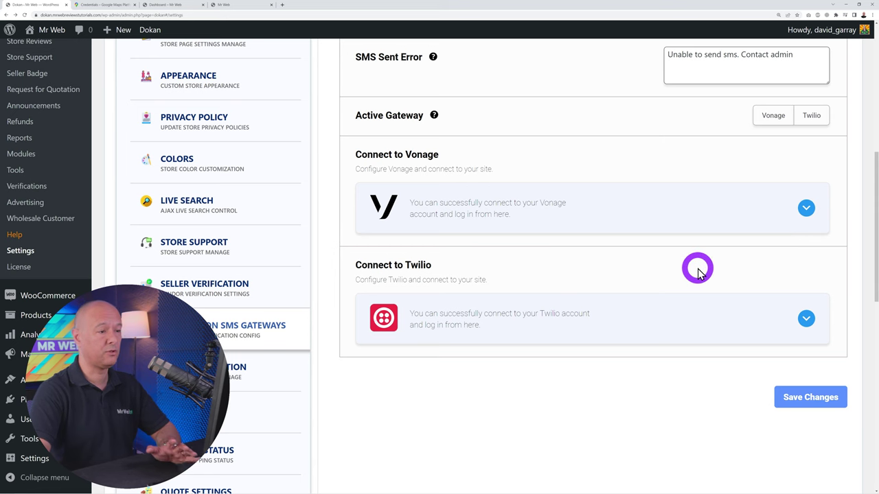
pyautogui.scroll(-1, 755, 302)
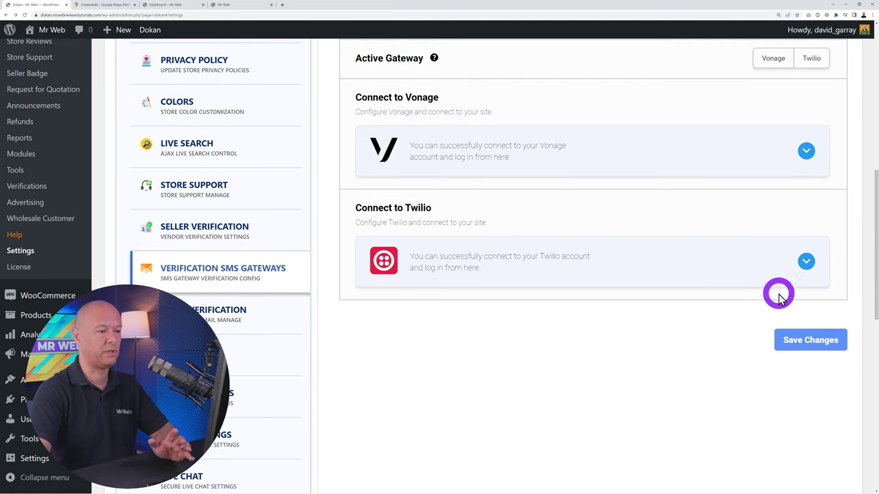
# Expand the Twilio panel to check its empty fields, then collapse it
pyautogui.click(805, 265)
pyautogui.scroll(-1, 617, 377)
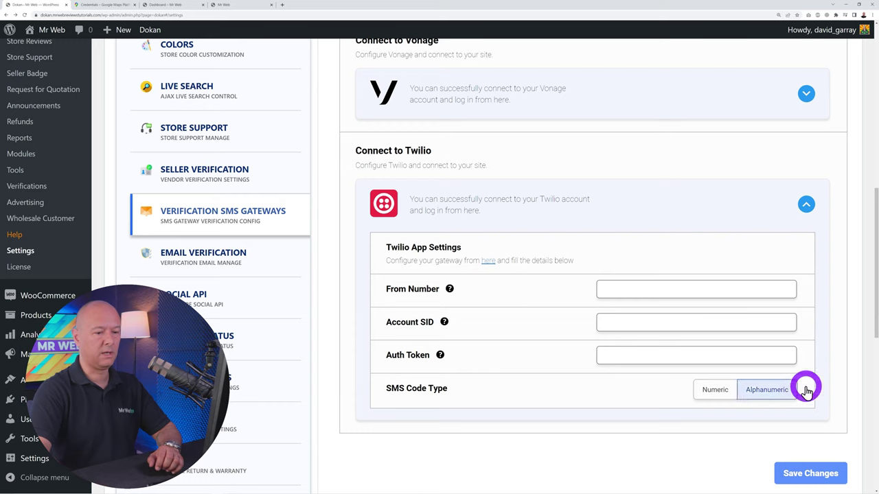
pyautogui.click(712, 398)
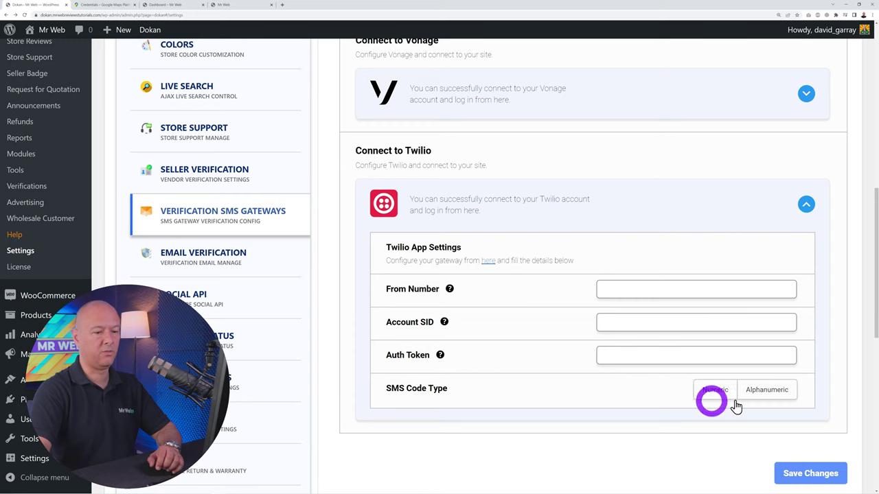
pyautogui.click(806, 203)
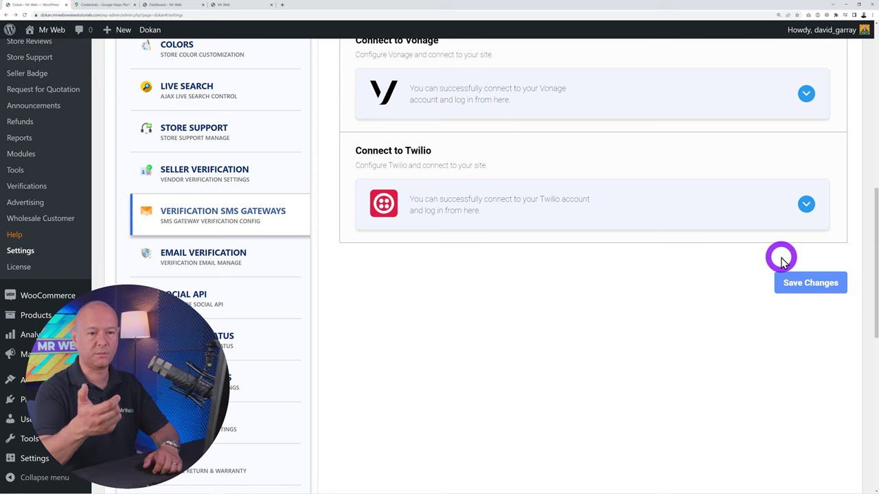
pyautogui.scroll(-1, 687, 300)
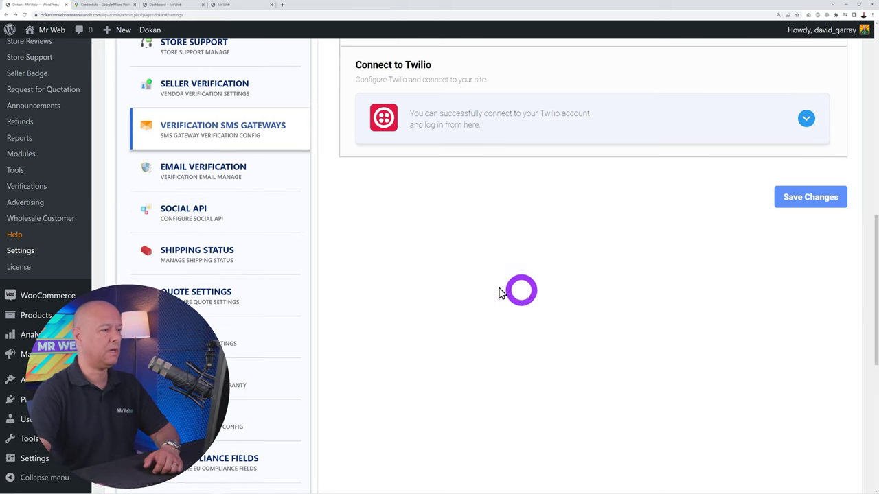
# Enable Email Verification, keeping the default registration and login notices
pyautogui.click(237, 178)
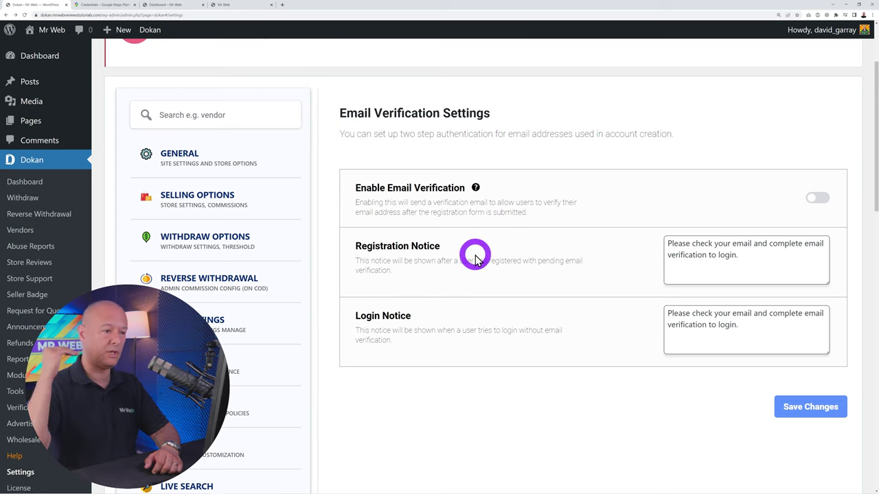
pyautogui.click(817, 203)
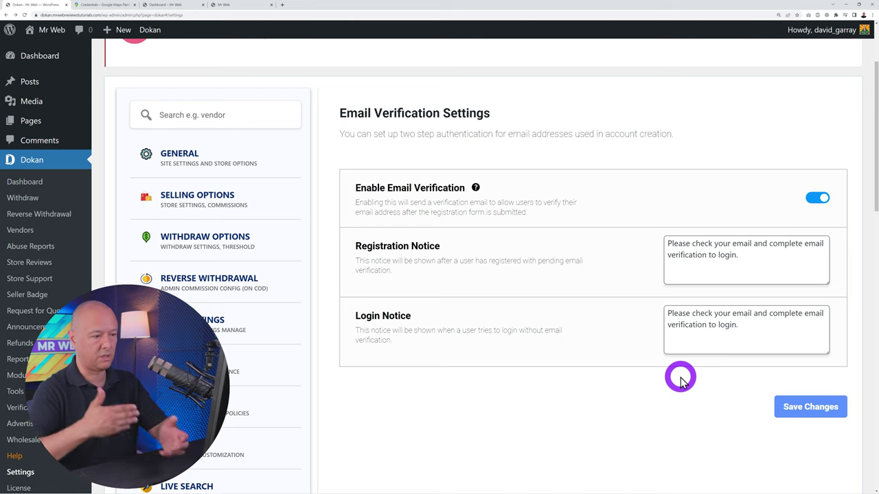
pyautogui.scroll(-7, 591, 334)
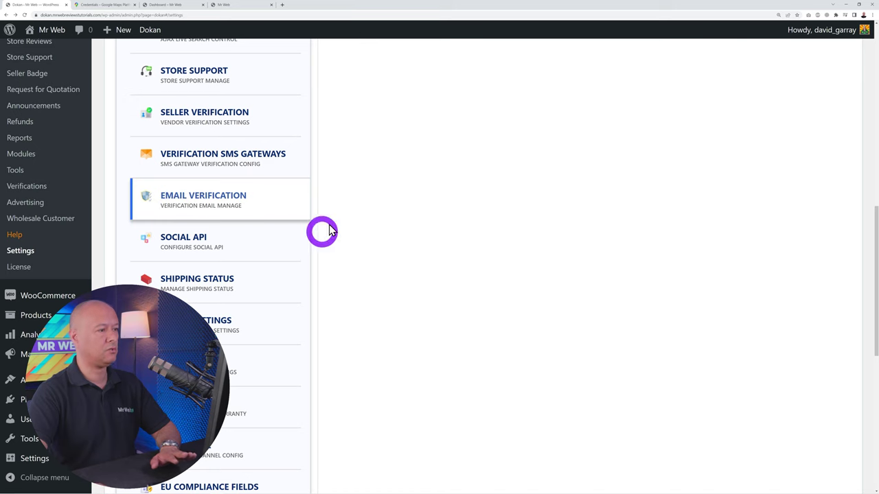
pyautogui.click(413, 234)
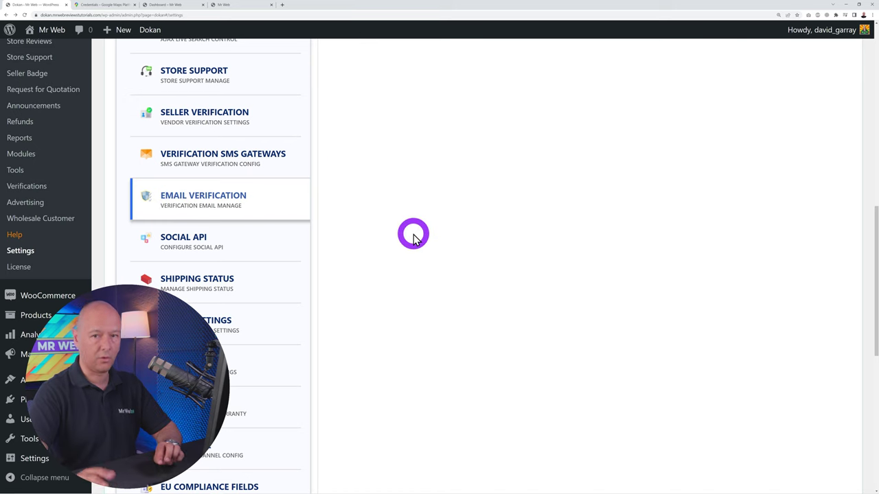
pyautogui.scroll(-2, 413, 234)
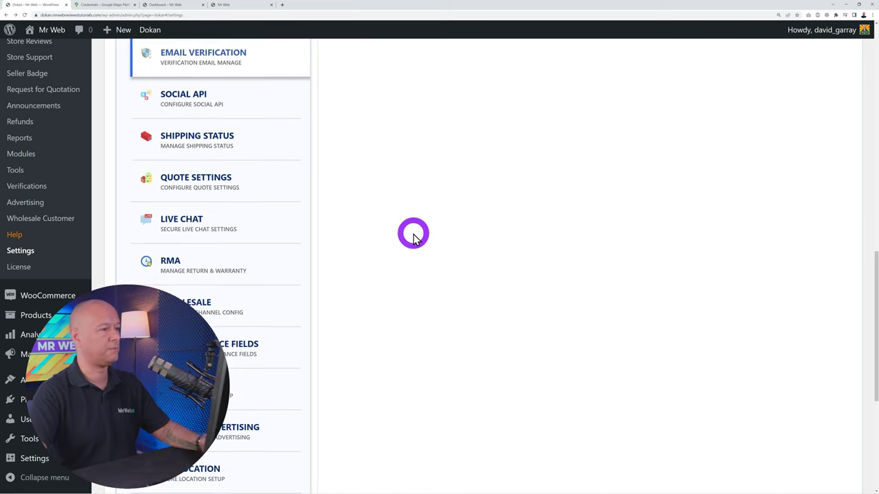
# Review the Social API Facebook, Twitter, Google, LinkedIn and Apple sections, then open Shipping Status
pyautogui.click(187, 93)
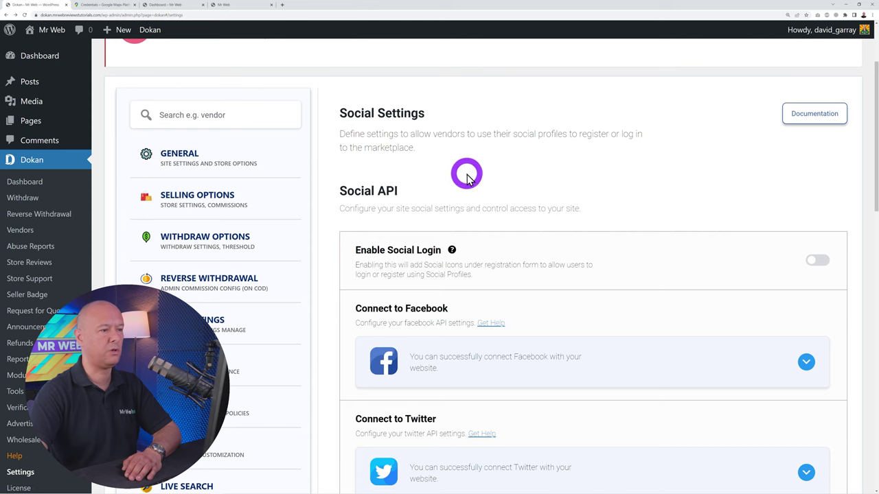
pyautogui.scroll(-1, 611, 192)
pyautogui.scroll(-1, 612, 203)
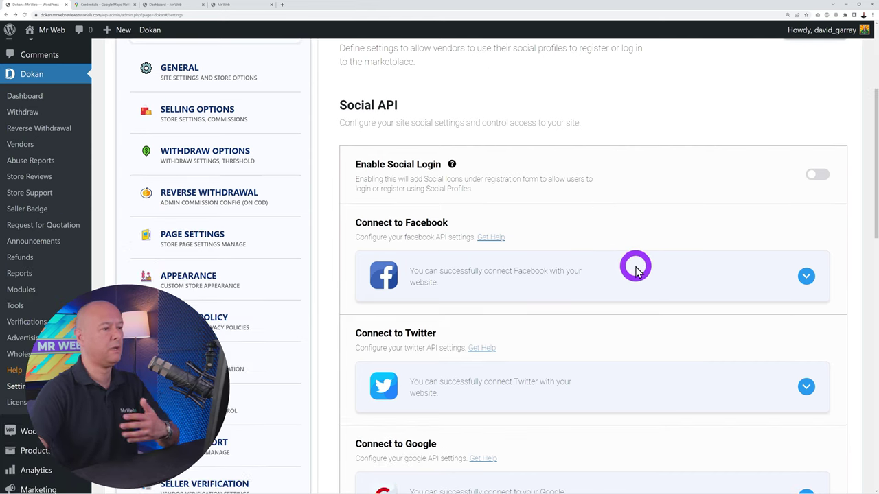
pyautogui.scroll(-2, 632, 262)
pyautogui.scroll(-5, 632, 262)
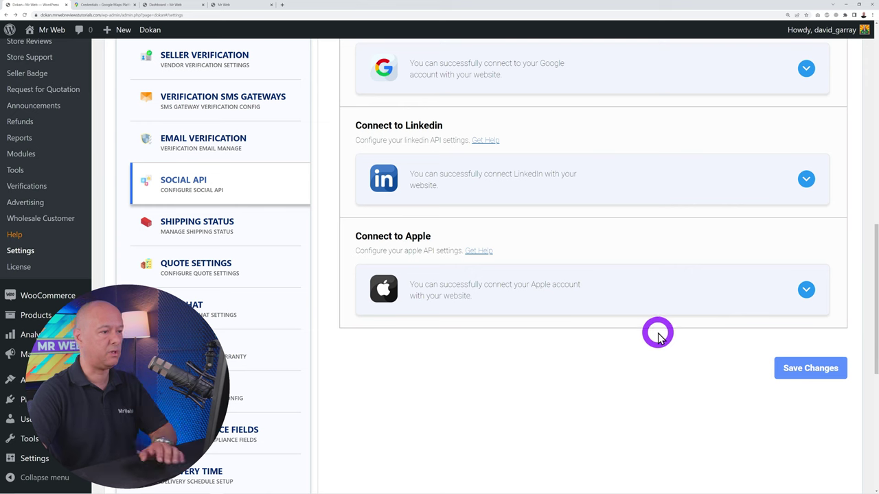
pyautogui.scroll(-2, 645, 308)
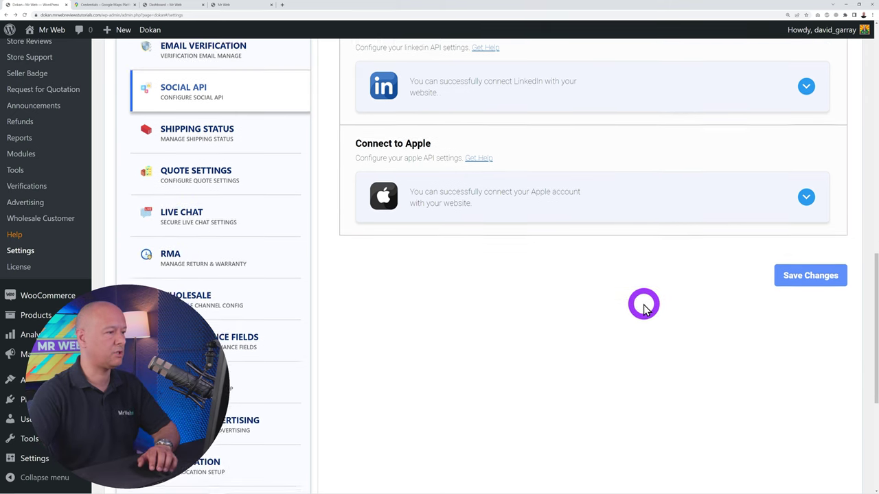
pyautogui.click(222, 89)
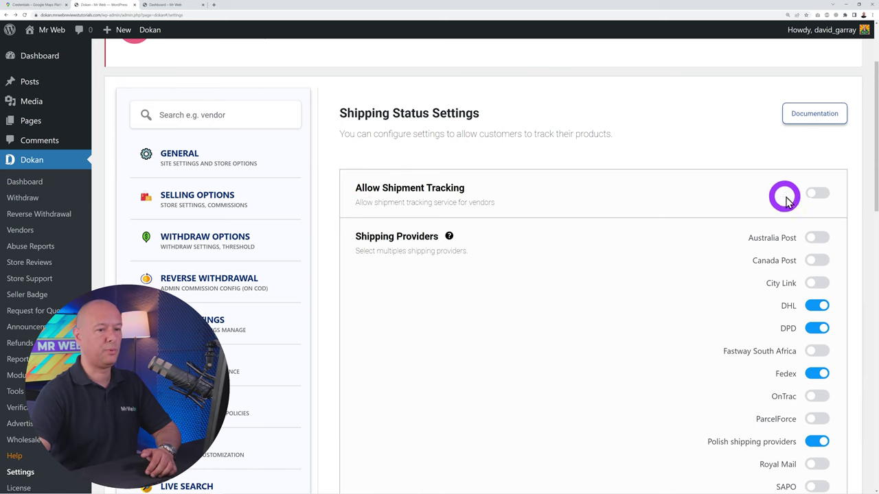
# Turn on Allow Shipment Tracking, review the providers and statuses, and save the changes
pyautogui.click(810, 196)
pyautogui.scroll(-2, 689, 270)
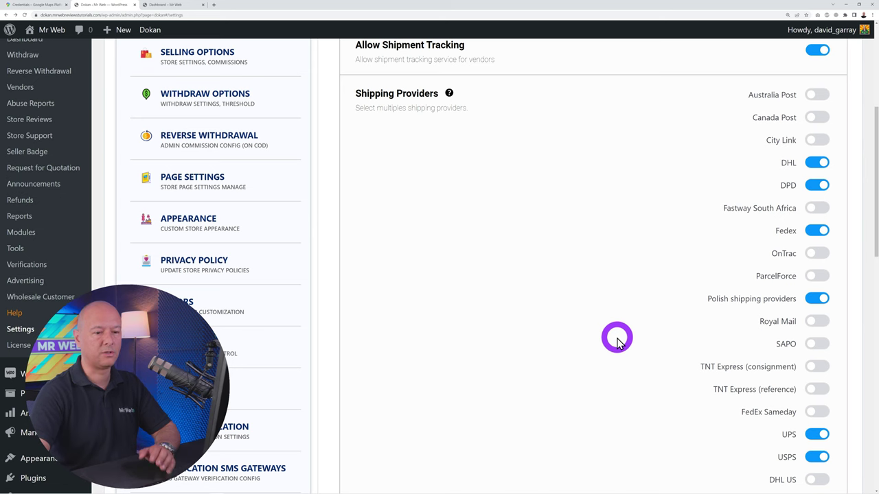
pyautogui.scroll(-3, 616, 339)
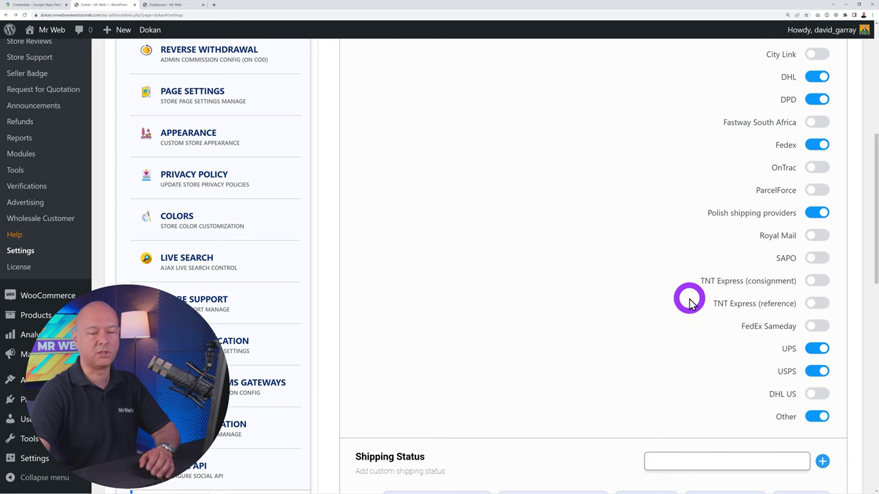
pyautogui.scroll(3, 690, 302)
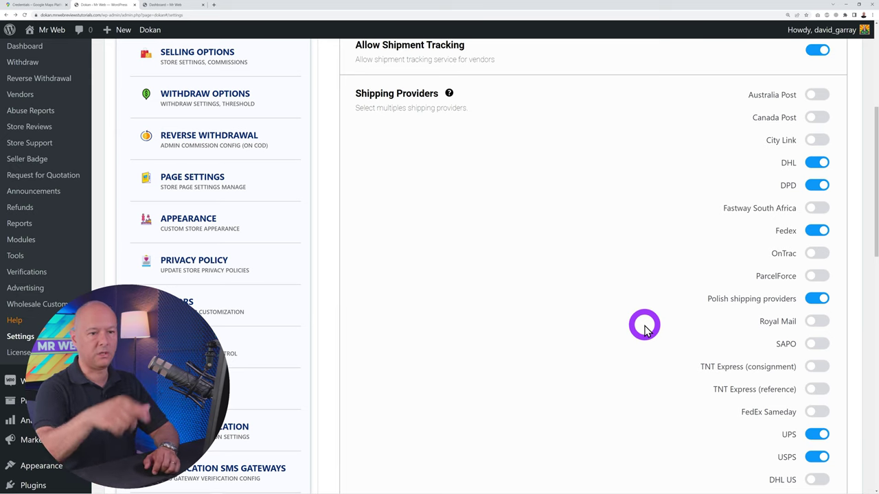
pyautogui.scroll(-2, 645, 322)
pyautogui.scroll(-3, 646, 322)
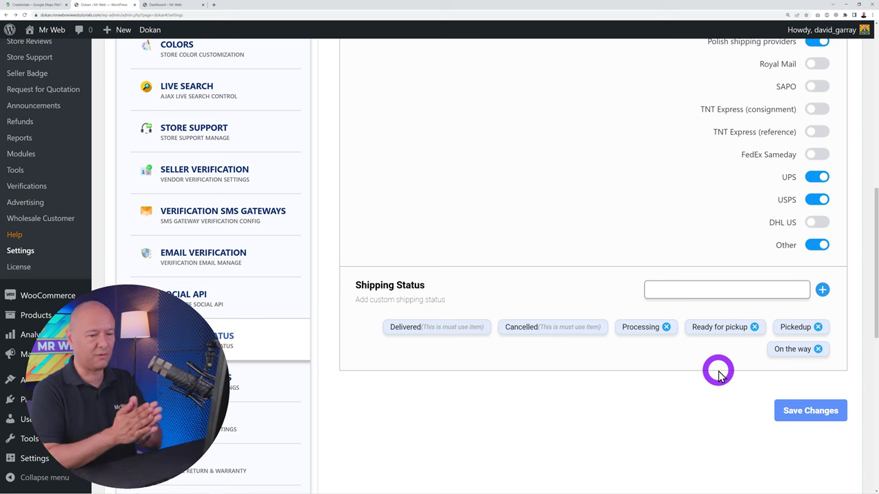
pyautogui.scroll(-1, 718, 376)
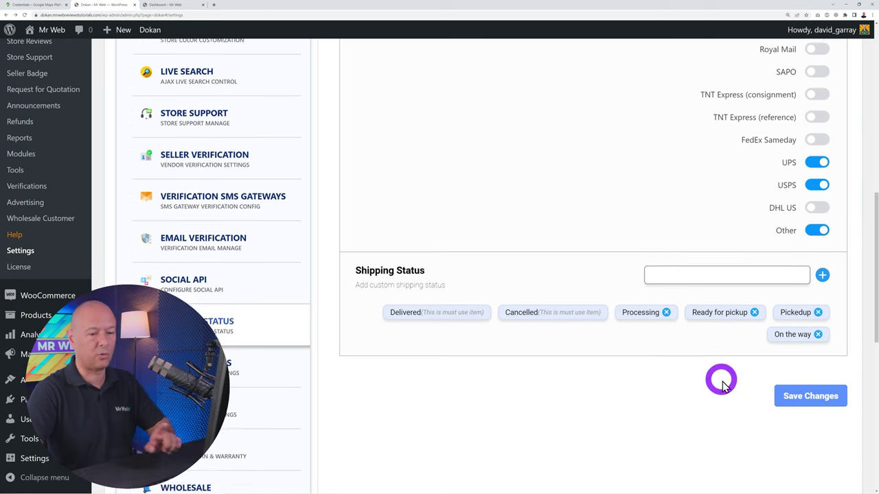
pyautogui.click(809, 382)
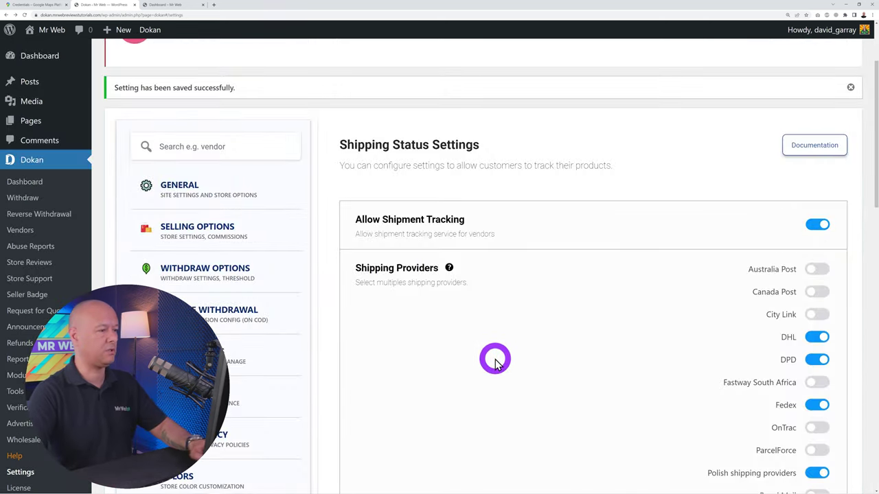
pyautogui.scroll(-8, 496, 354)
# Look over the Quote settings
pyautogui.click(229, 94)
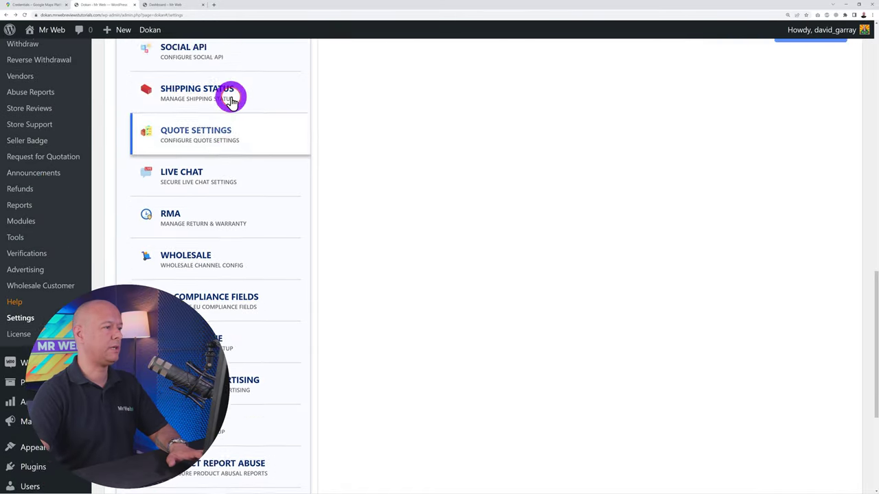
pyautogui.scroll(1, 463, 263)
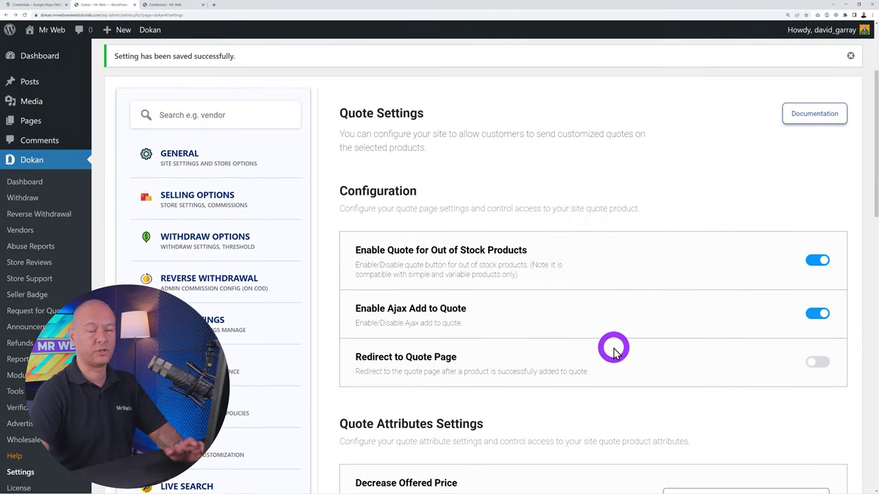
pyautogui.scroll(-6, 613, 350)
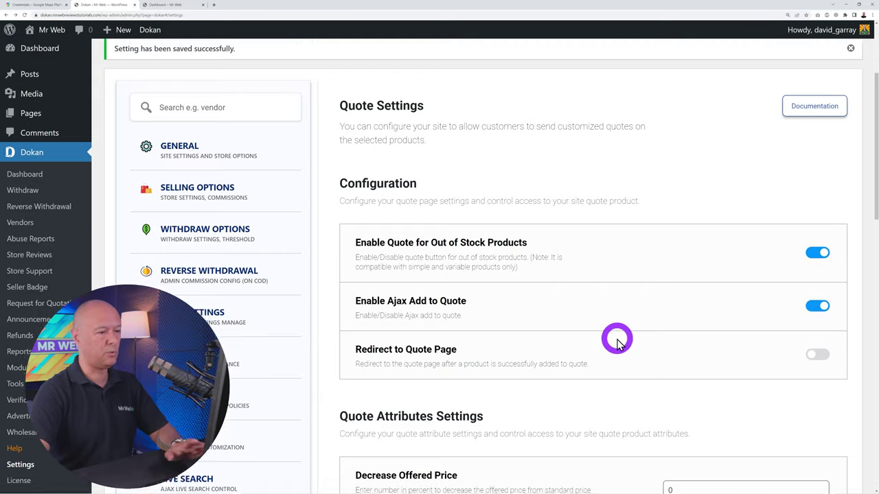
pyautogui.scroll(-4, 598, 323)
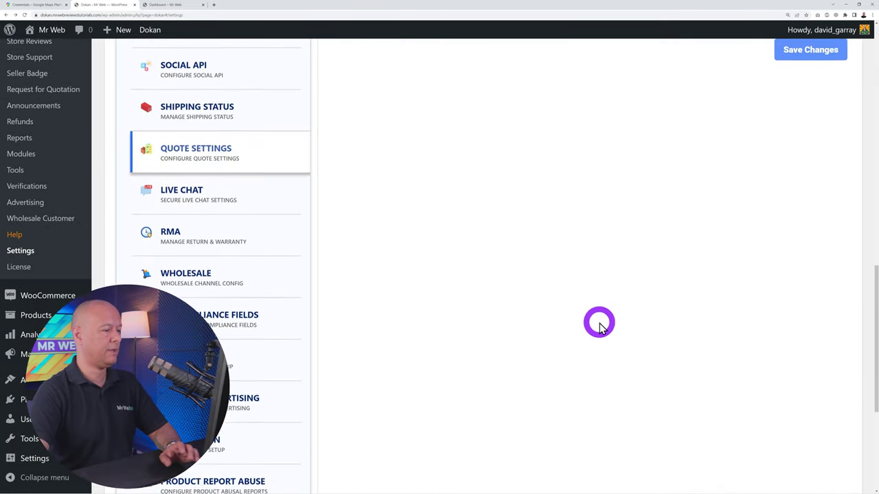
# Scroll through the Live Chat settings, then bring up the RMA settings
pyautogui.click(192, 139)
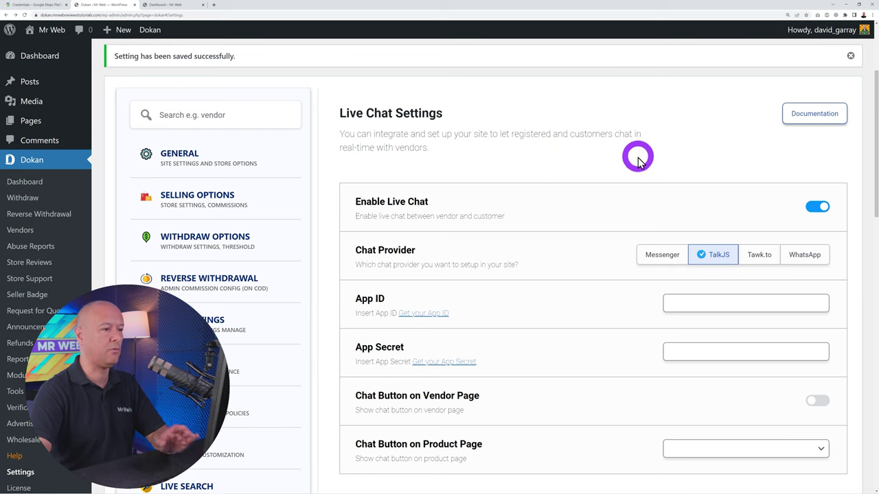
pyautogui.scroll(-1, 583, 176)
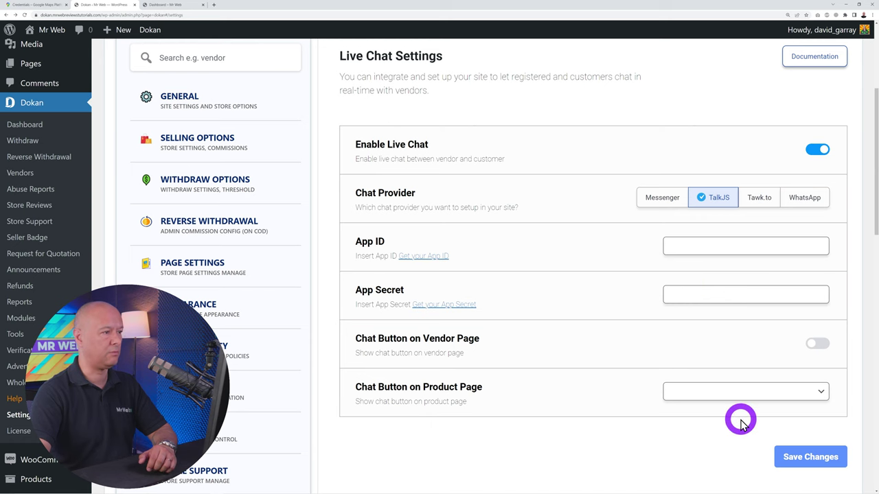
pyautogui.scroll(-9, 739, 422)
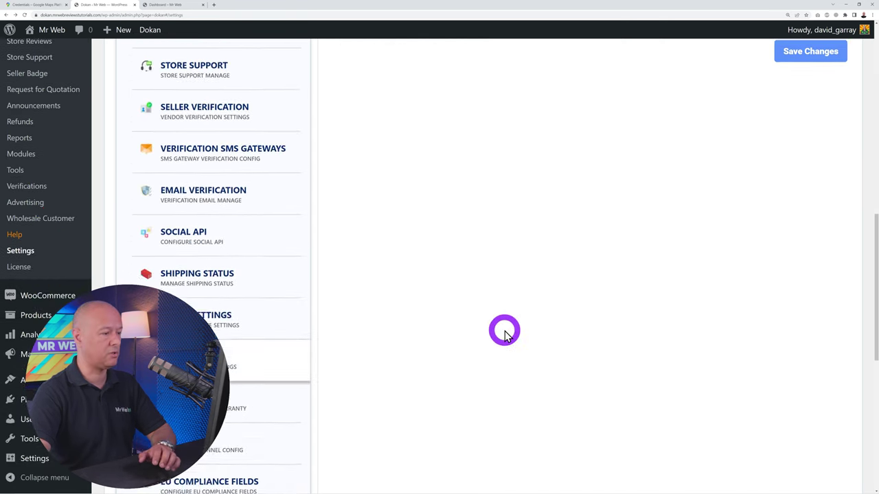
pyautogui.scroll(-2, 505, 333)
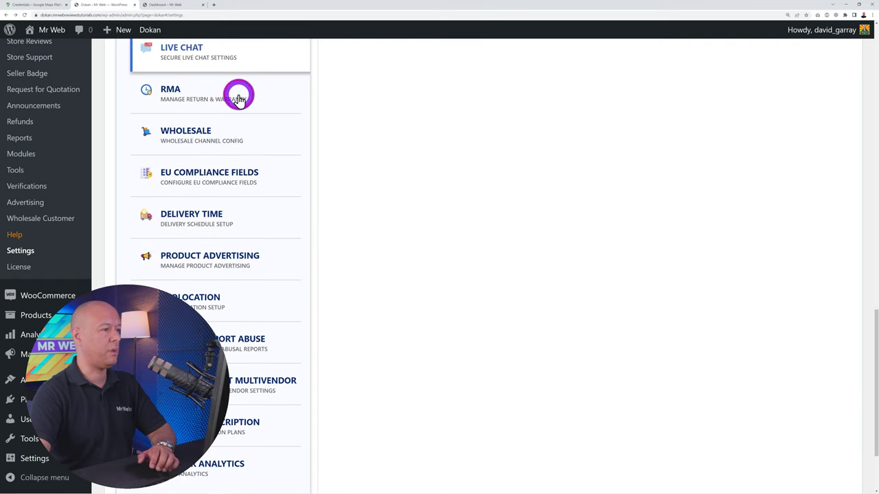
pyautogui.click(237, 92)
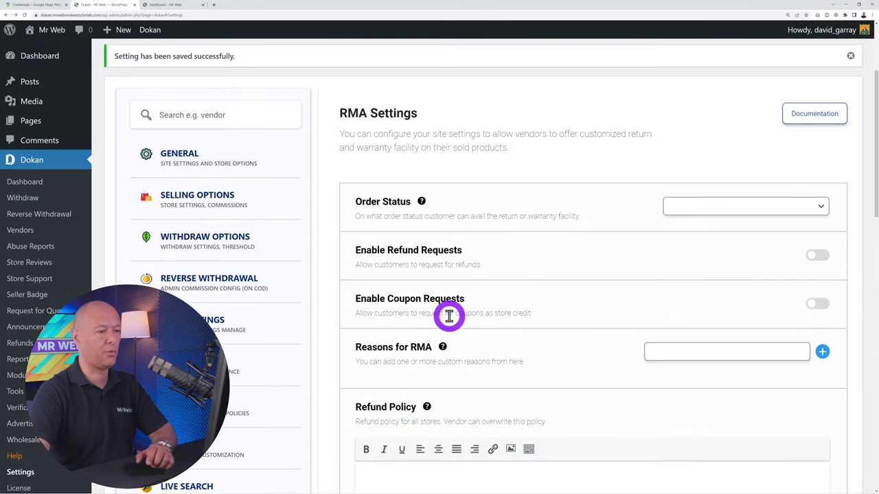
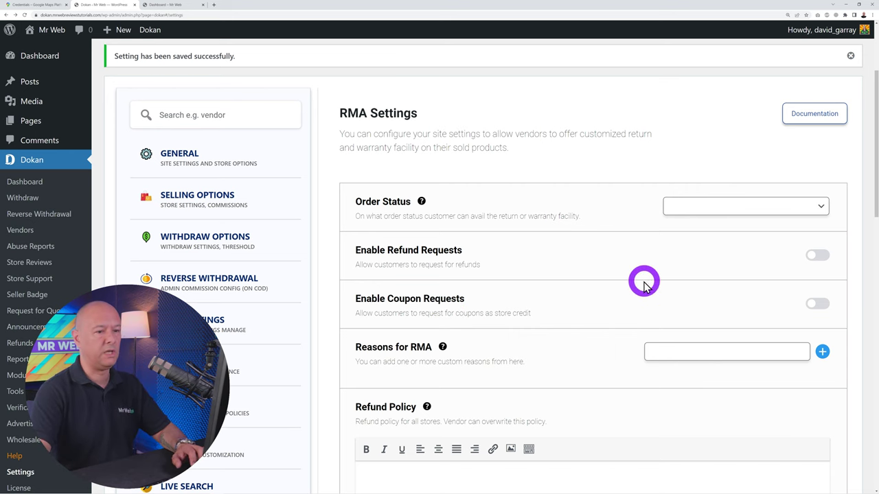
# Set the RMA order status to Completed and save the RMA settings
pyautogui.scroll(-1, 635, 278)
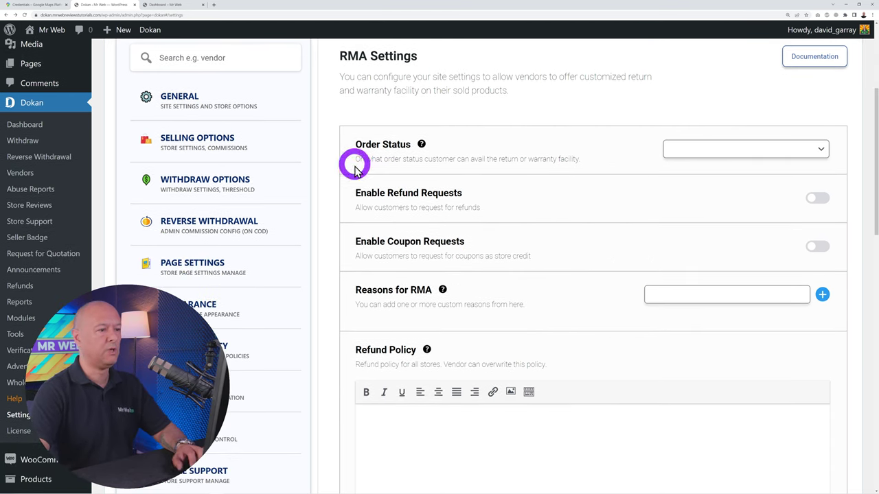
pyautogui.click(802, 152)
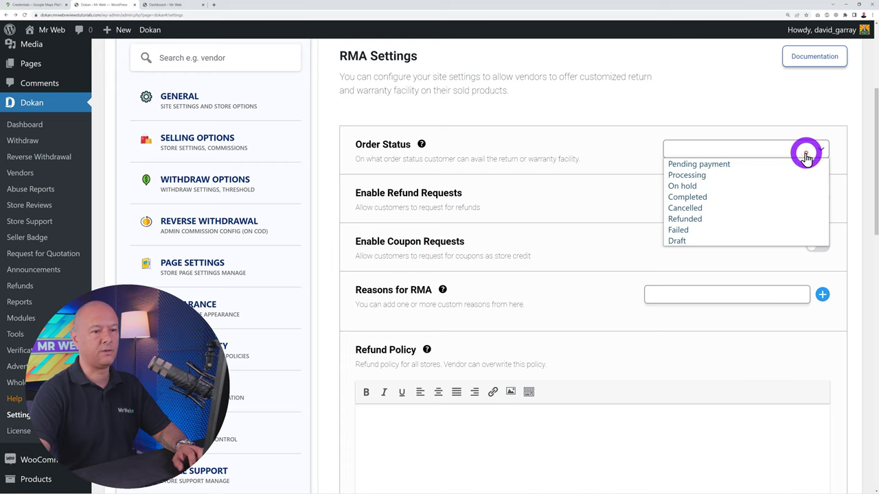
pyautogui.click(741, 197)
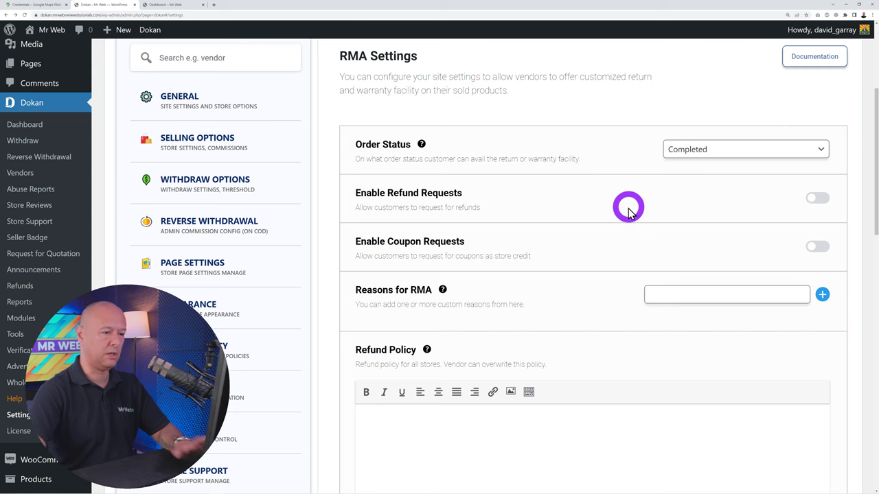
pyautogui.scroll(-2, 626, 209)
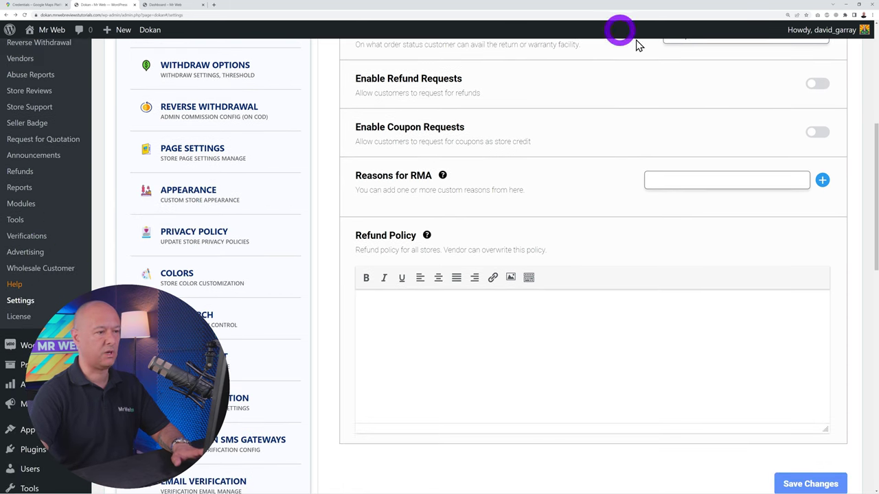
pyautogui.scroll(-2, 618, 296)
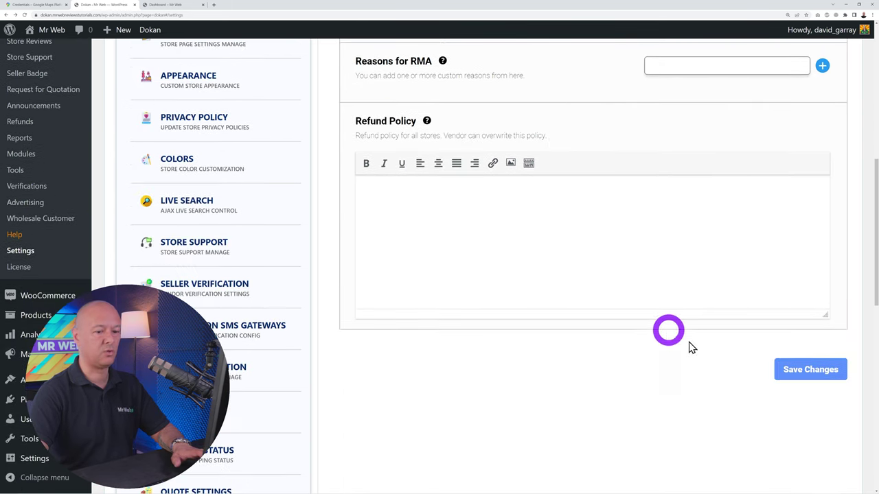
pyautogui.click(817, 371)
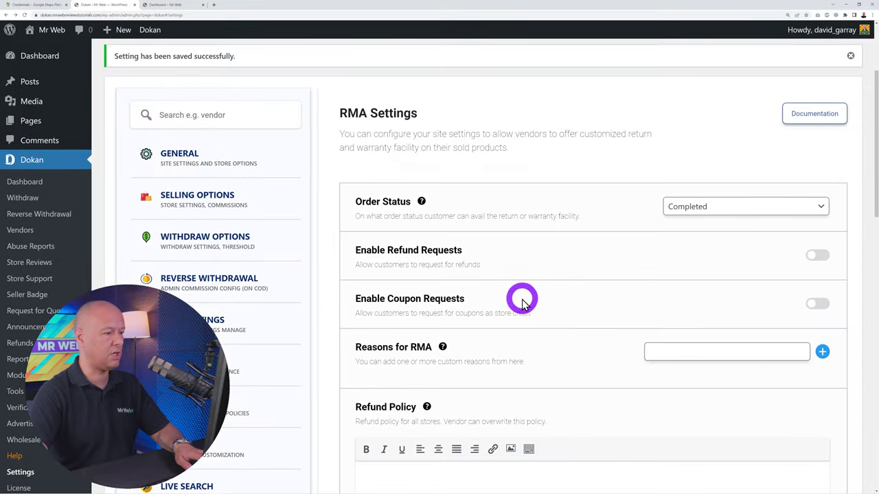
pyautogui.scroll(-4, 520, 295)
pyautogui.scroll(-10, 520, 295)
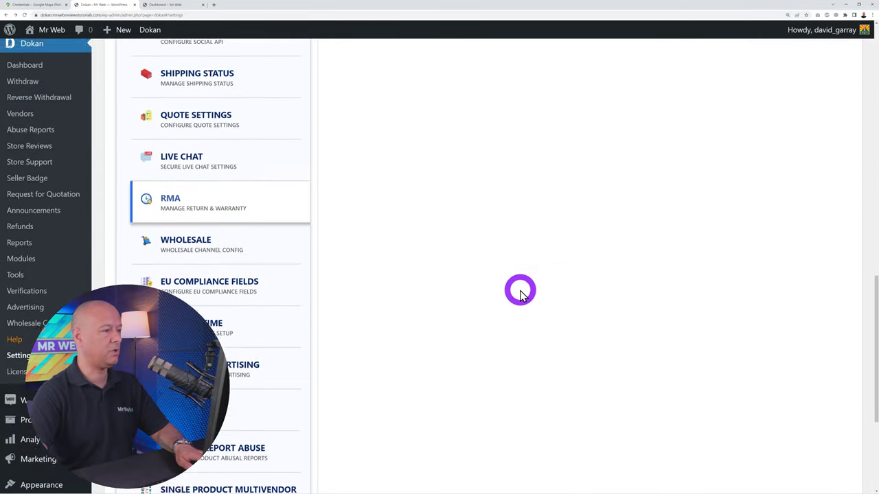
pyautogui.scroll(-1, 550, 289)
# Review the Wholesale settings: wholesale-customer prices, shop-archive display, customer approval
pyautogui.click(196, 102)
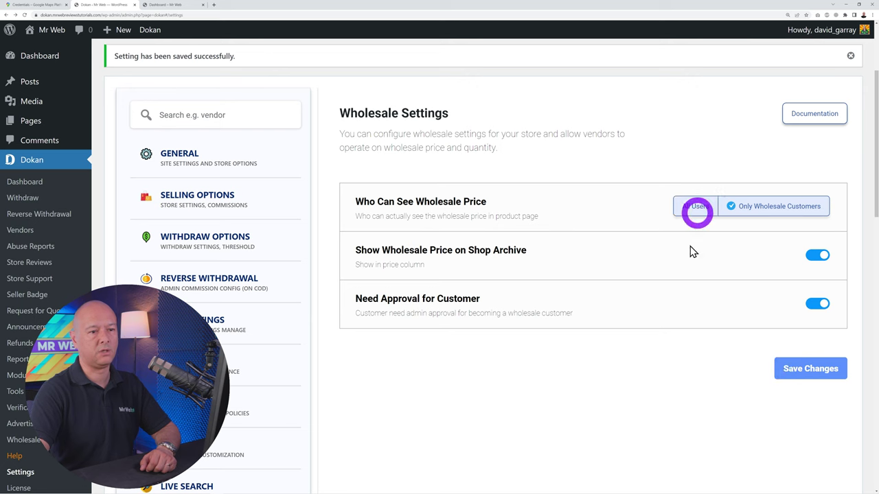
pyautogui.scroll(-3, 494, 357)
pyautogui.scroll(1, 513, 336)
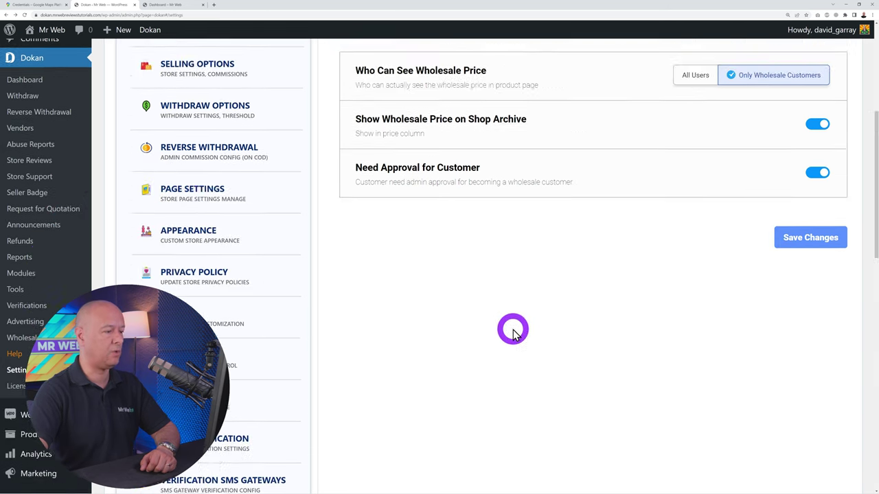
pyautogui.scroll(-10, 512, 327)
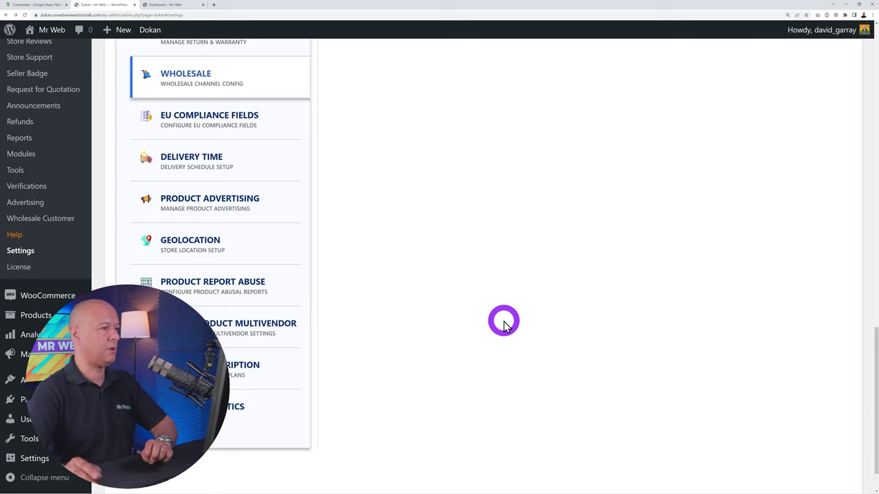
# Look through the EU Compliance Fields, with all vendor and customer extra fields enabled
pyautogui.click(210, 130)
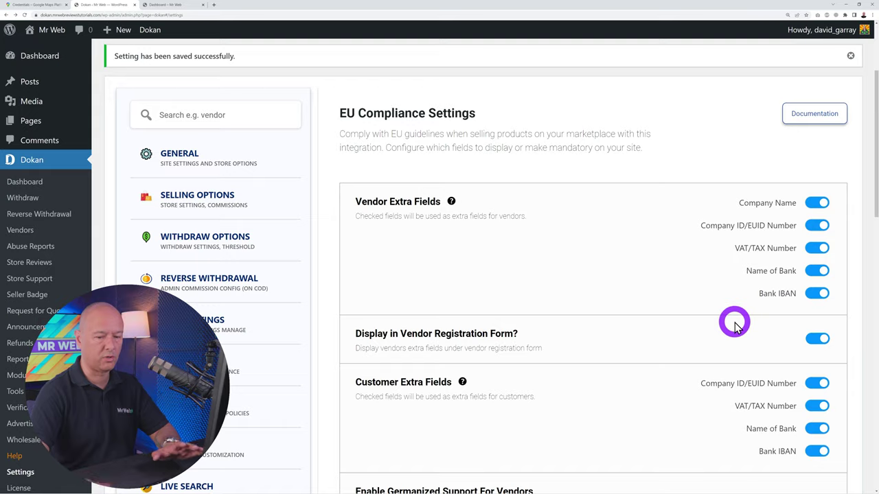
pyautogui.scroll(-3, 590, 324)
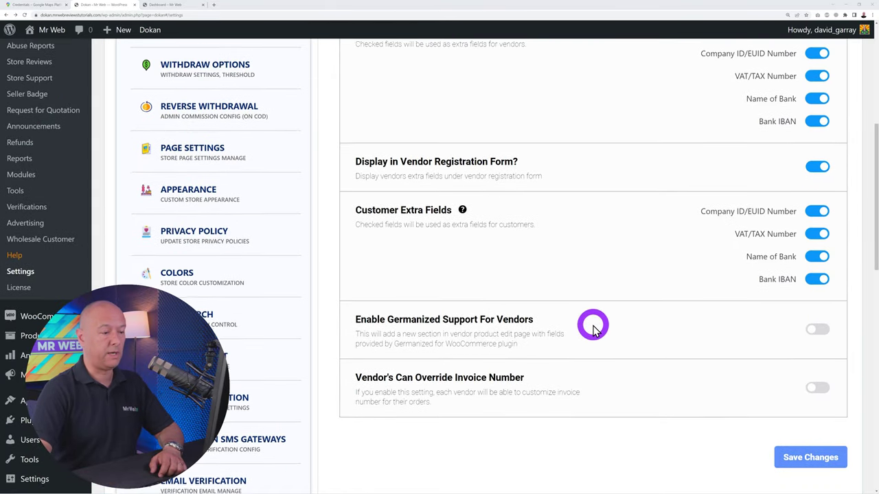
pyautogui.scroll(-1, 593, 330)
pyautogui.scroll(2, 602, 332)
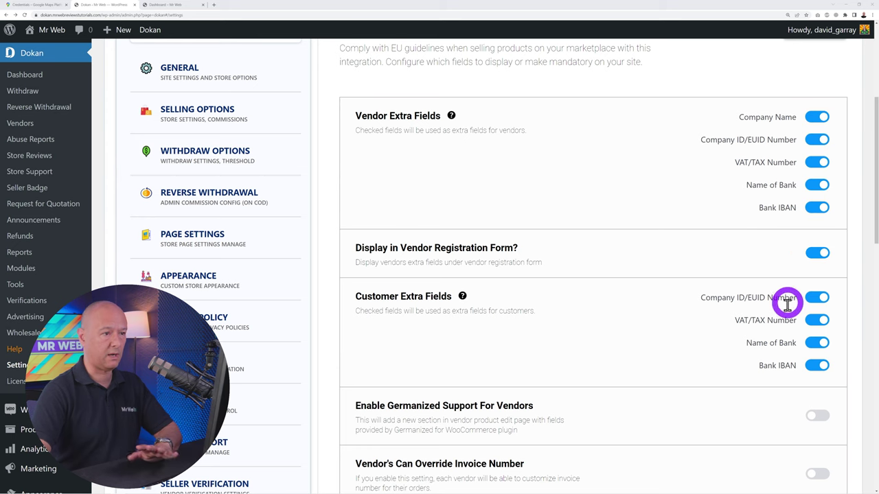
pyautogui.scroll(-10, 638, 333)
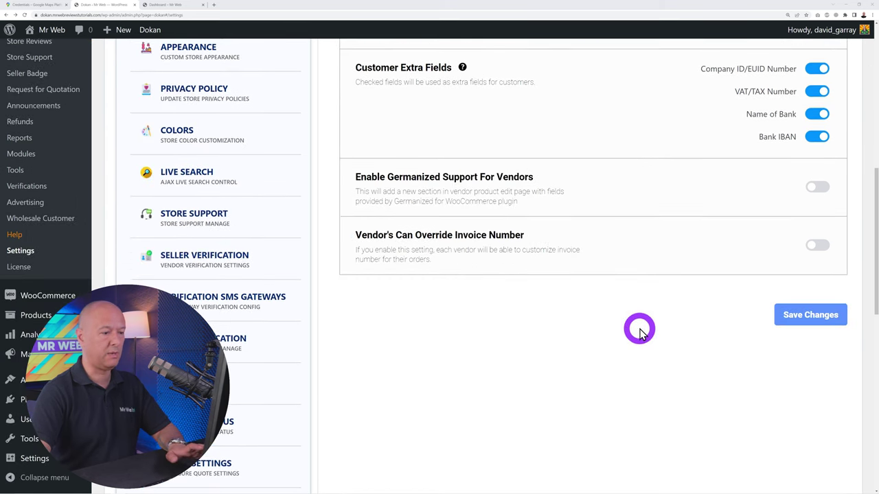
pyautogui.scroll(-2, 634, 321)
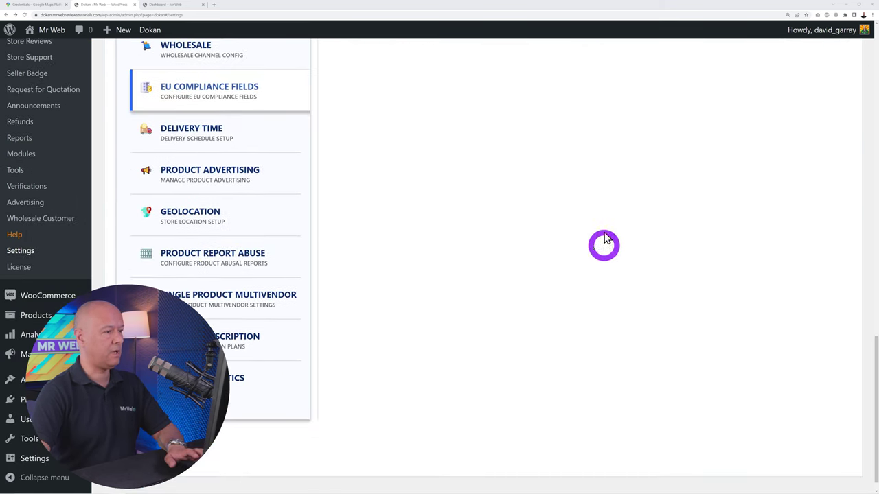
pyautogui.click(204, 137)
# Review the Delivery Time options and delivery days, then move to Product Advertisement settings
pyautogui.scroll(10, 493, 287)
pyautogui.scroll(5, 493, 287)
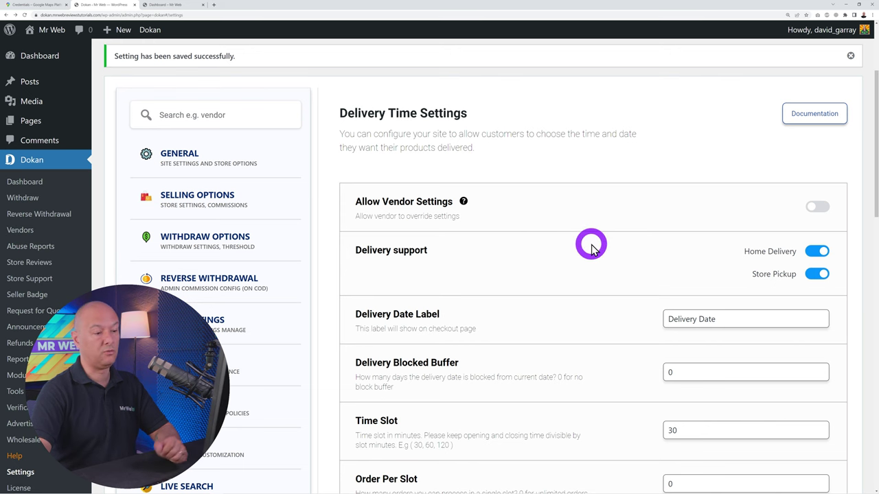
pyautogui.scroll(-2, 588, 243)
pyautogui.scroll(-2, 631, 343)
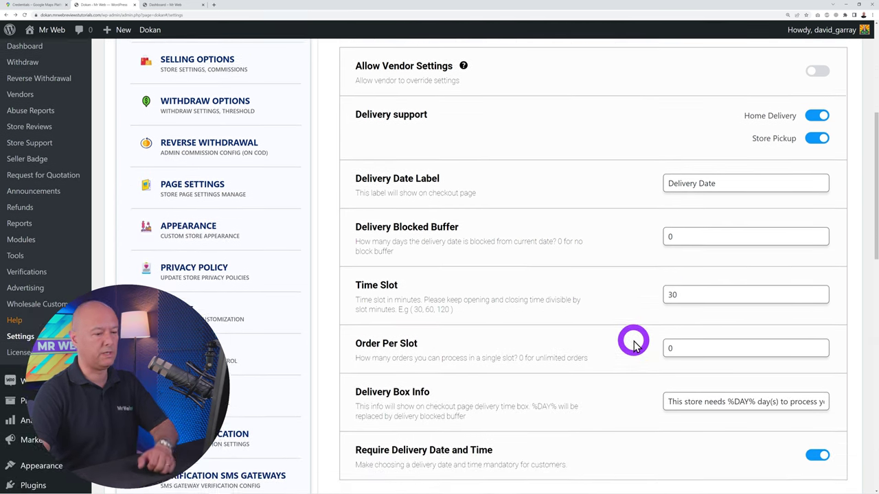
pyautogui.scroll(-5, 540, 361)
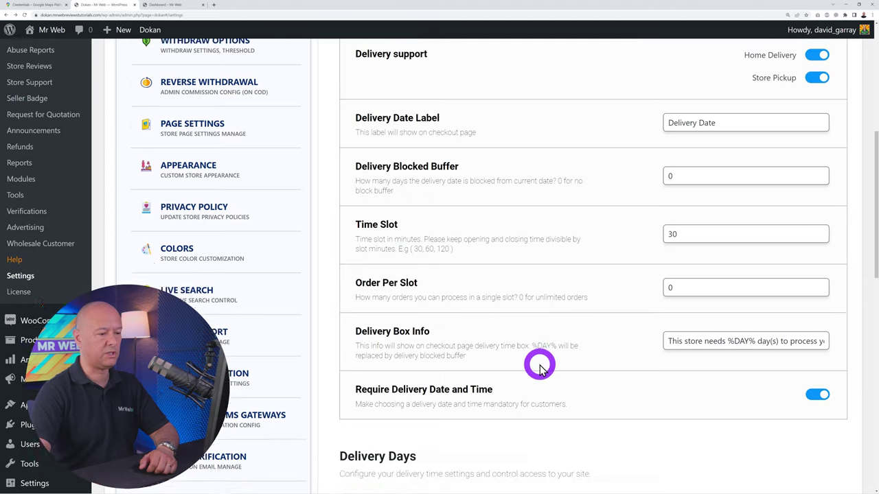
pyautogui.scroll(-7, 664, 353)
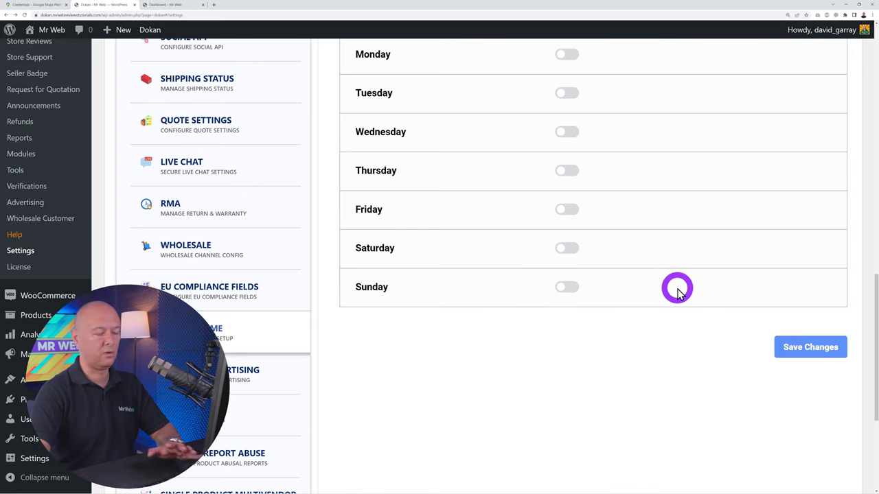
pyautogui.scroll(-5, 675, 289)
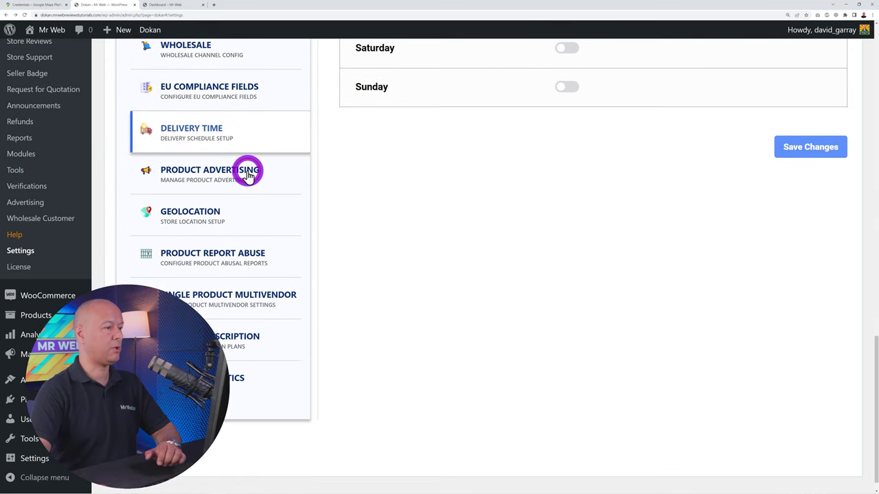
pyautogui.click(248, 171)
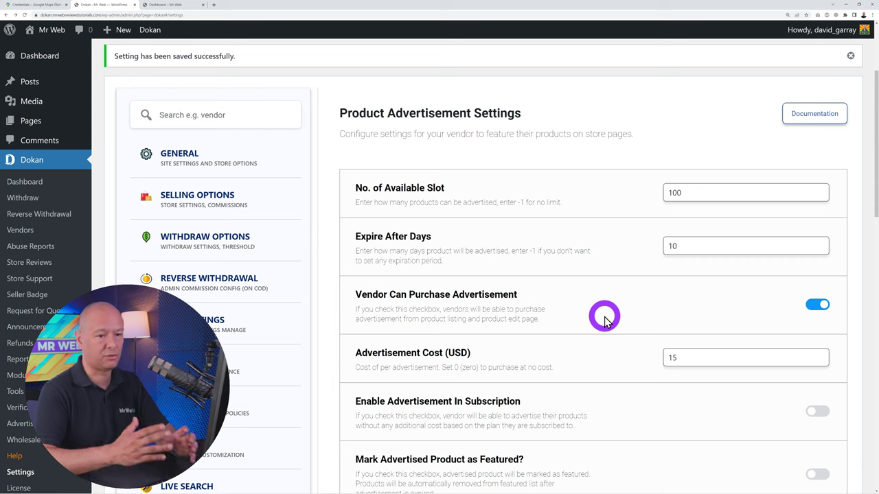
# Leave the advertisement cost at 15 and available slots at 100
pyautogui.doubleClick(669, 357)
pyautogui.click(615, 363)
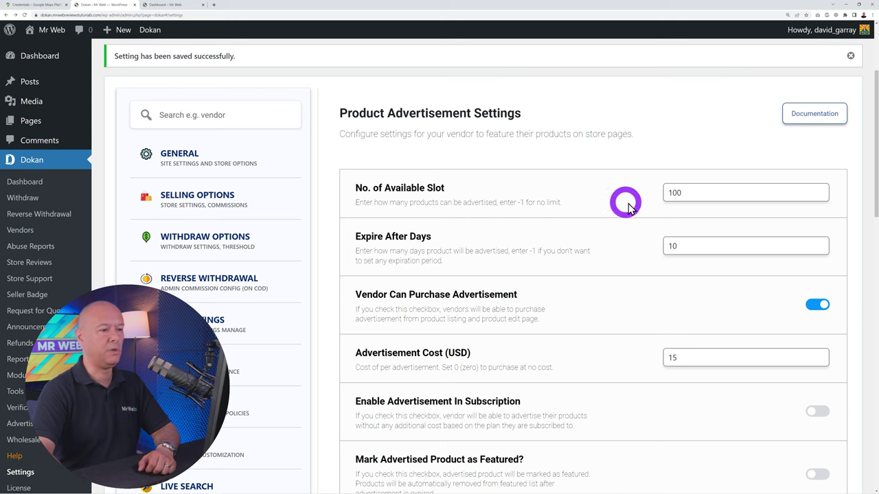
pyautogui.doubleClick(677, 194)
pyautogui.click(589, 274)
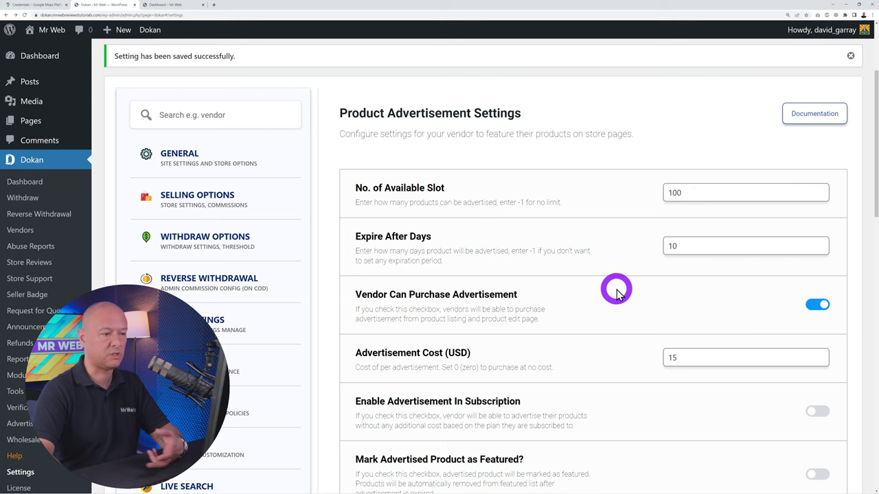
# Let subscribed vendors advertise free, save the advertisement settings, and open Geolocation
pyautogui.scroll(-1, 615, 291)
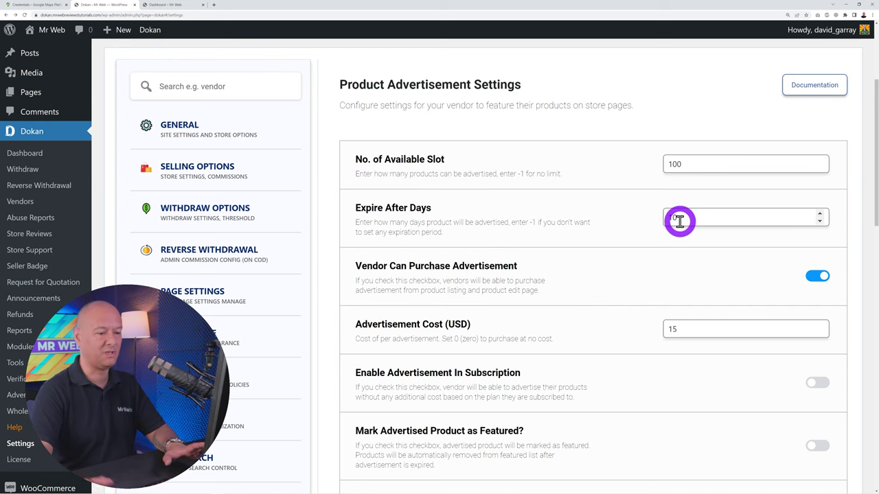
pyautogui.scroll(-2, 567, 335)
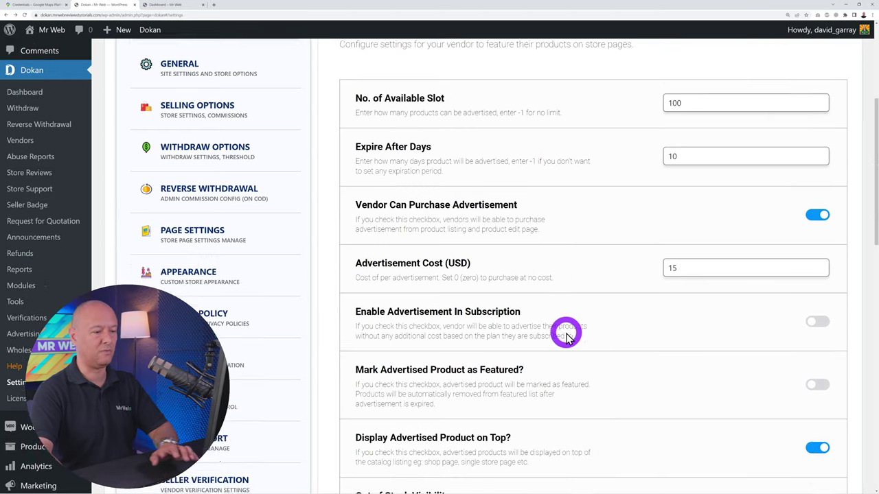
pyautogui.scroll(-2, 566, 335)
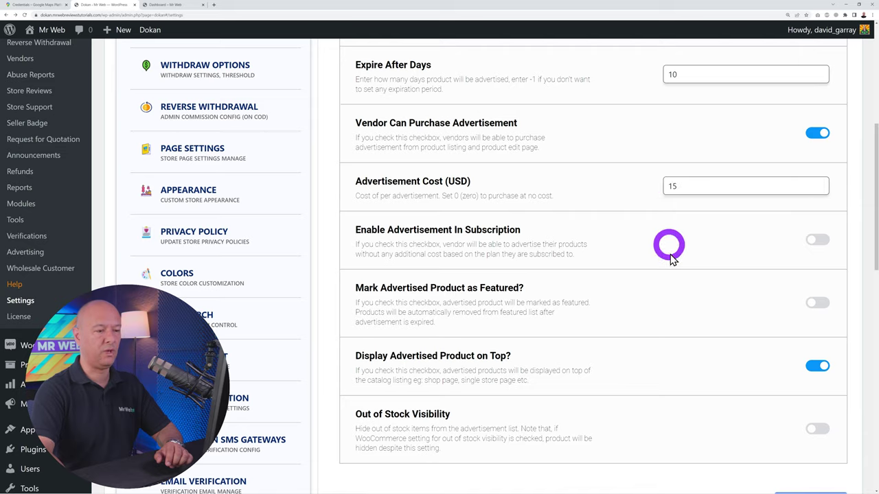
pyautogui.scroll(-1, 670, 254)
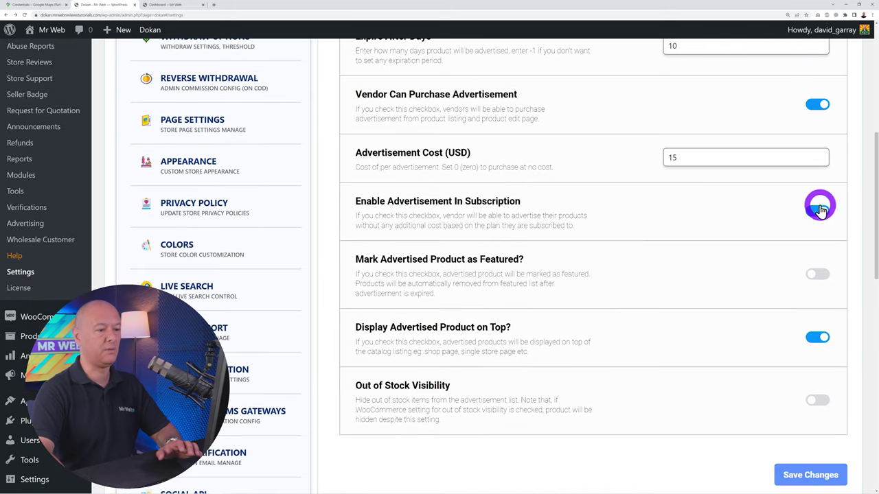
pyautogui.click(818, 208)
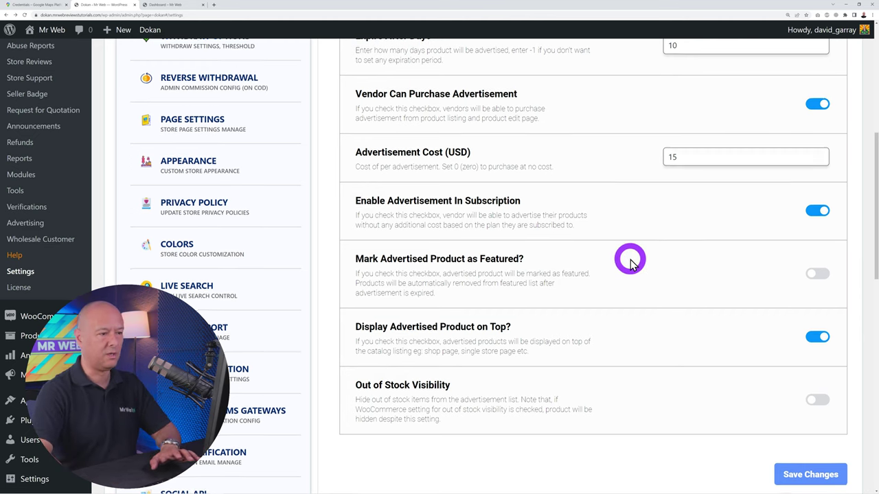
pyautogui.scroll(-3, 630, 261)
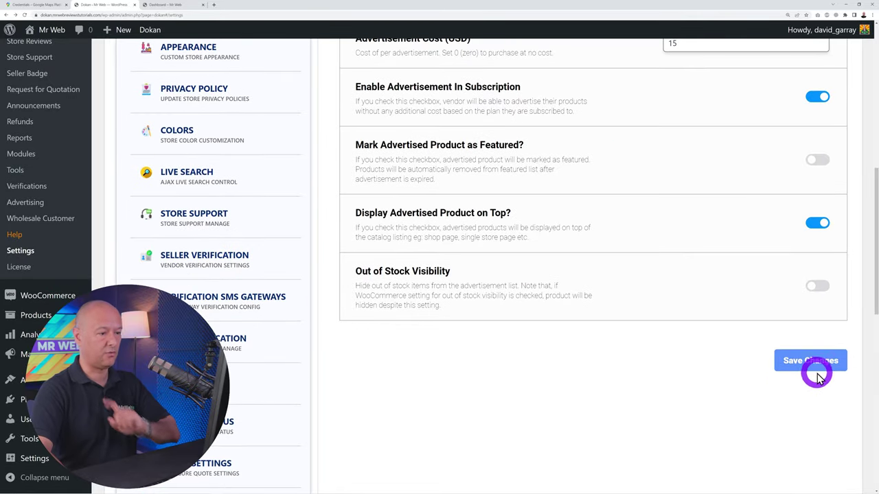
pyautogui.click(817, 364)
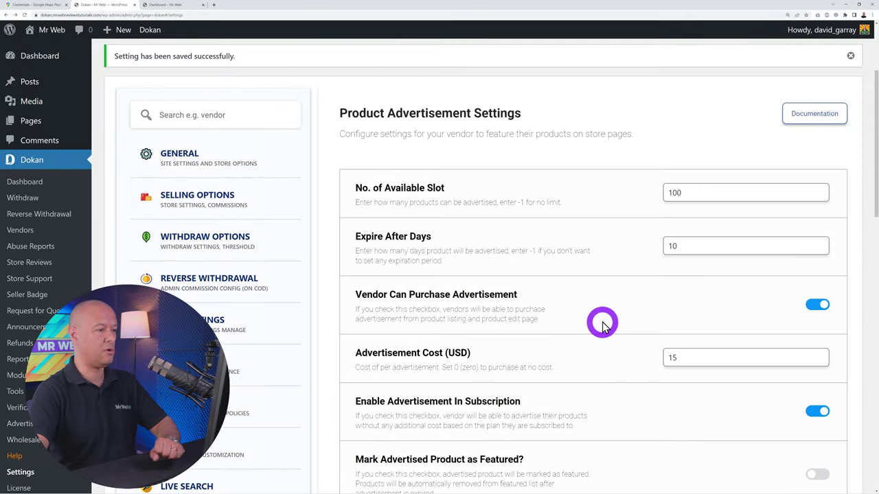
pyautogui.scroll(-10, 240, 213)
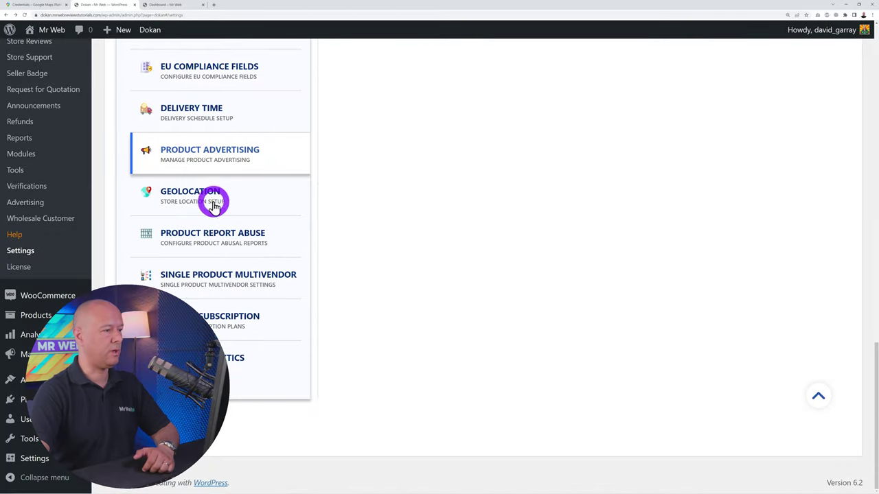
pyautogui.click(216, 200)
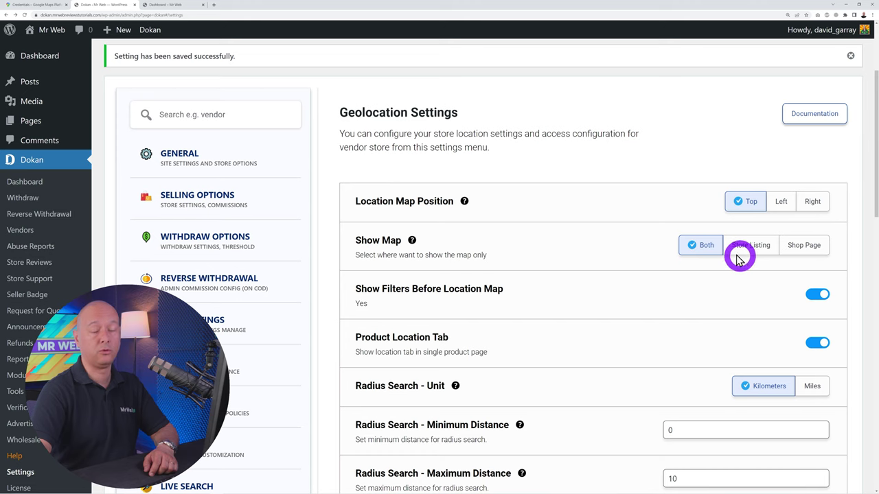
# In Product Report Abuse, switch on 'Reported by' logged-in users only and save
pyautogui.scroll(-5, 553, 230)
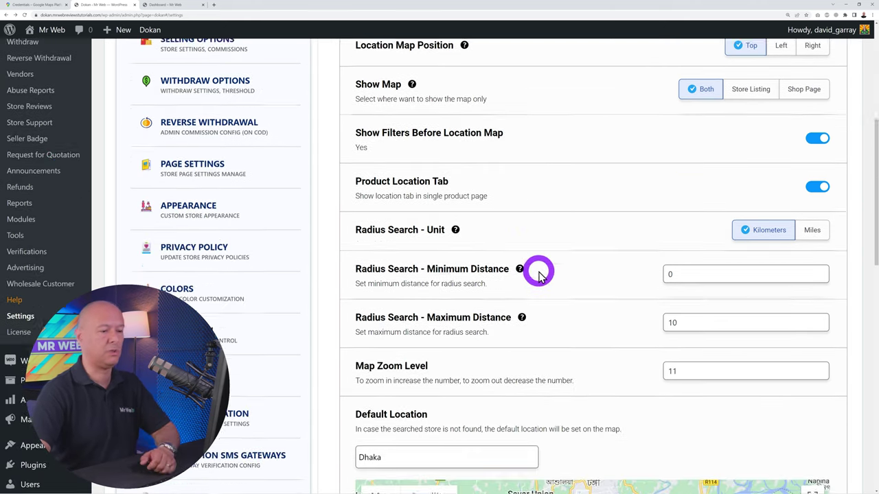
pyautogui.scroll(-8, 331, 192)
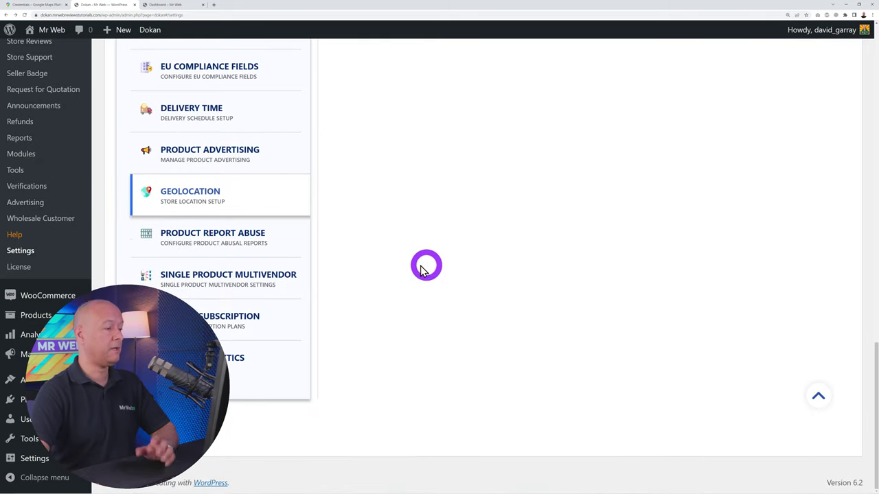
pyautogui.click(246, 237)
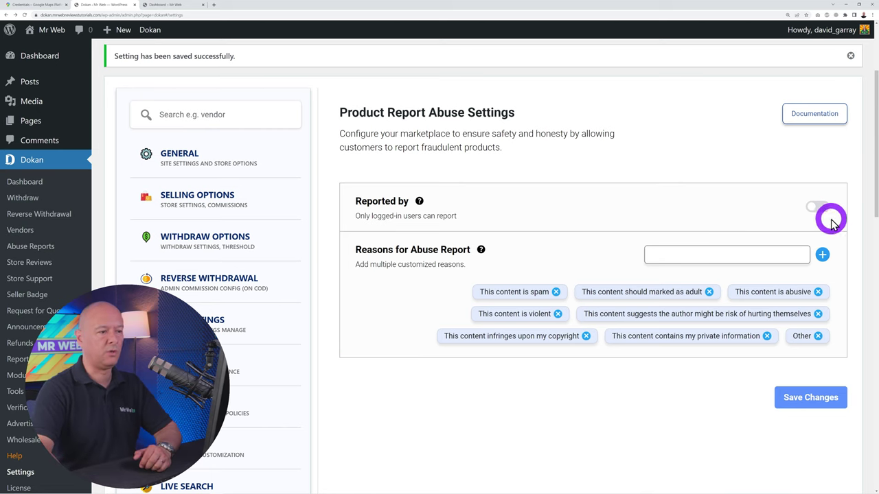
pyautogui.click(811, 207)
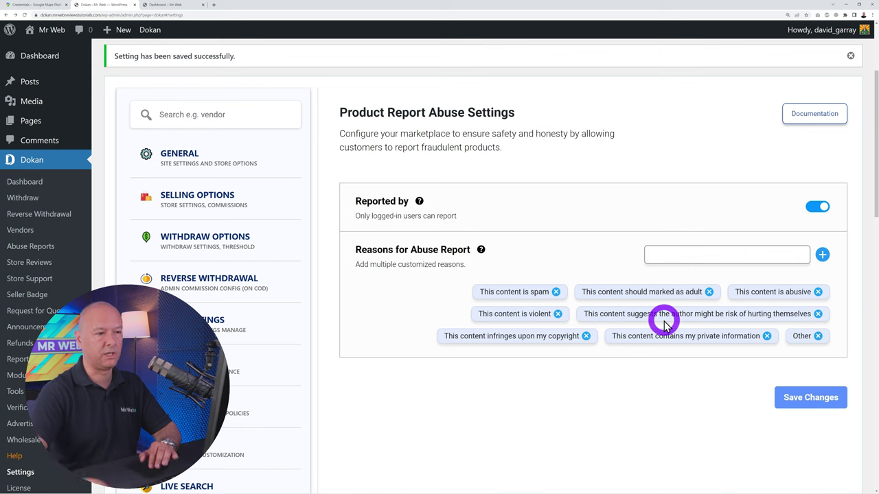
pyautogui.click(790, 395)
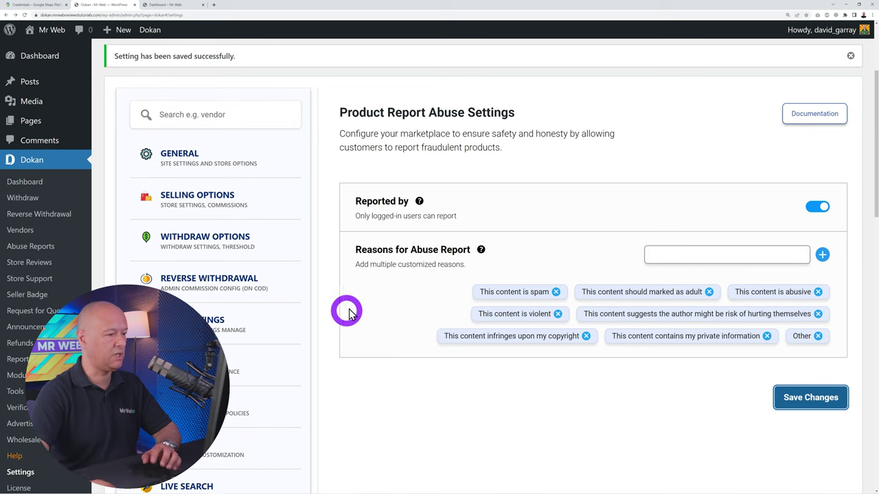
pyautogui.scroll(-10, 387, 293)
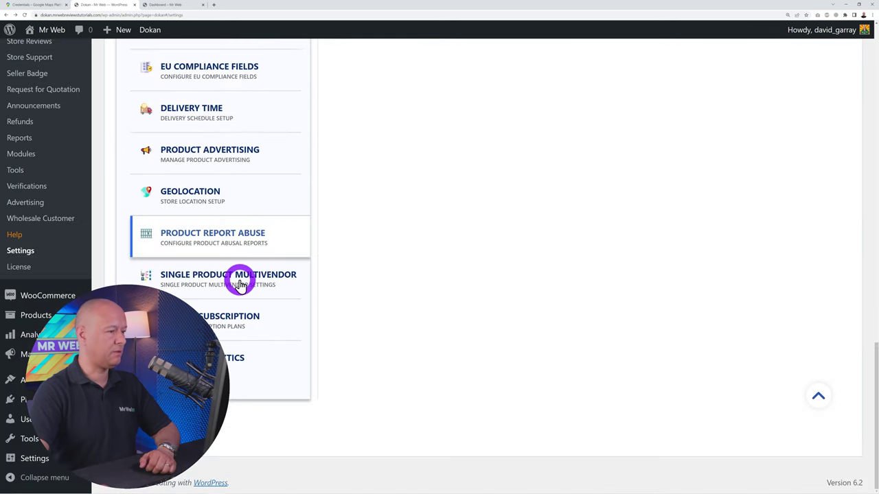
# Open the Single Product Multivendor documentation and read through the weDevs guide
pyautogui.click(240, 281)
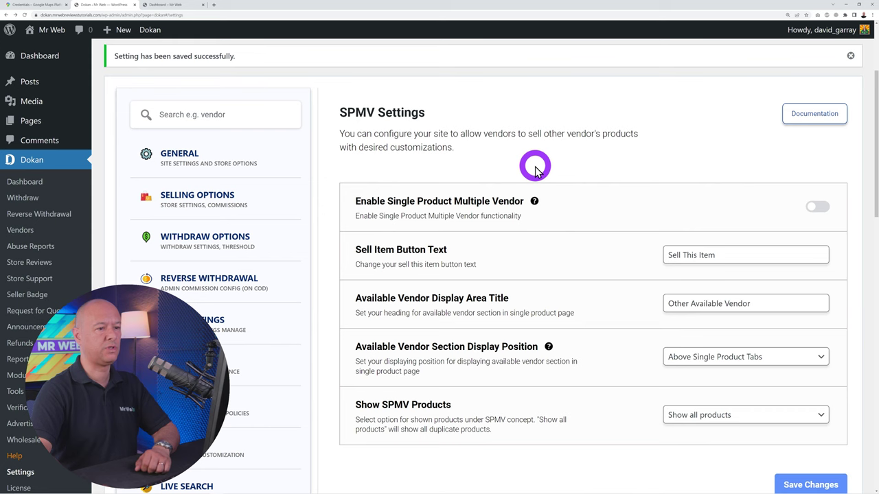
pyautogui.click(796, 116)
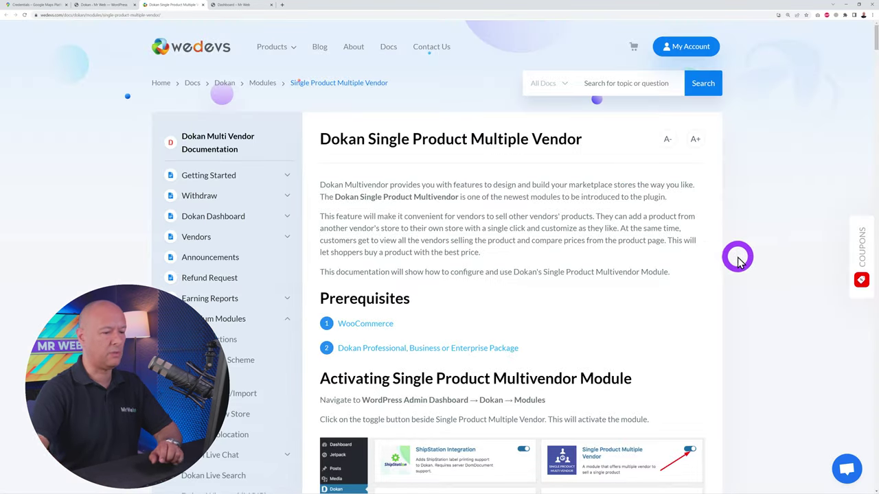
pyautogui.scroll(-3, 762, 252)
pyautogui.scroll(-10, 774, 251)
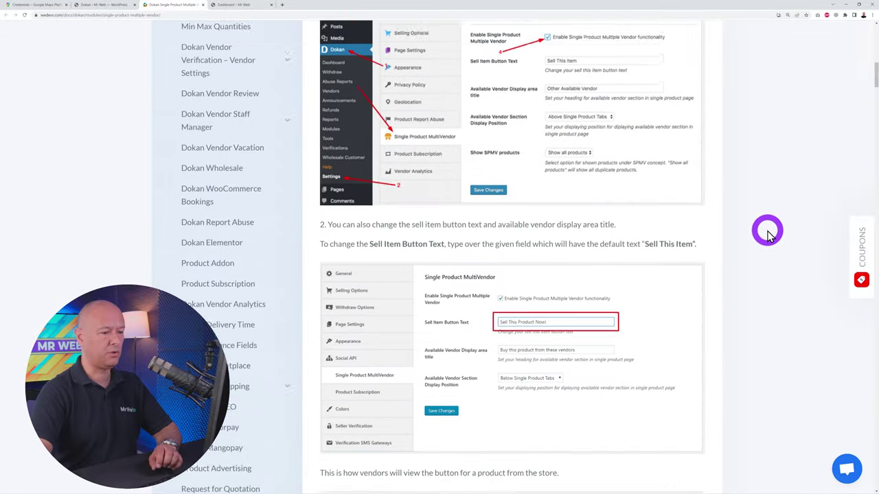
pyautogui.scroll(-1, 767, 232)
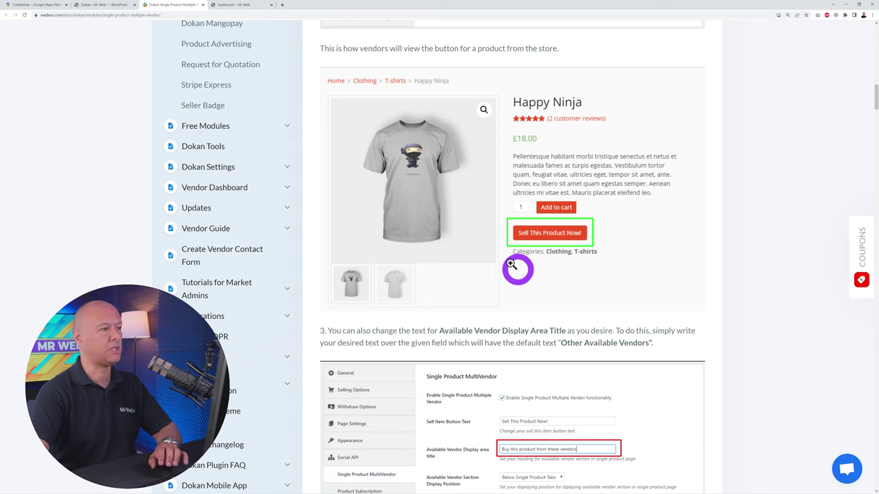
# Close the docs tab and open the Vendor Analytics settings
pyautogui.click(203, 5)
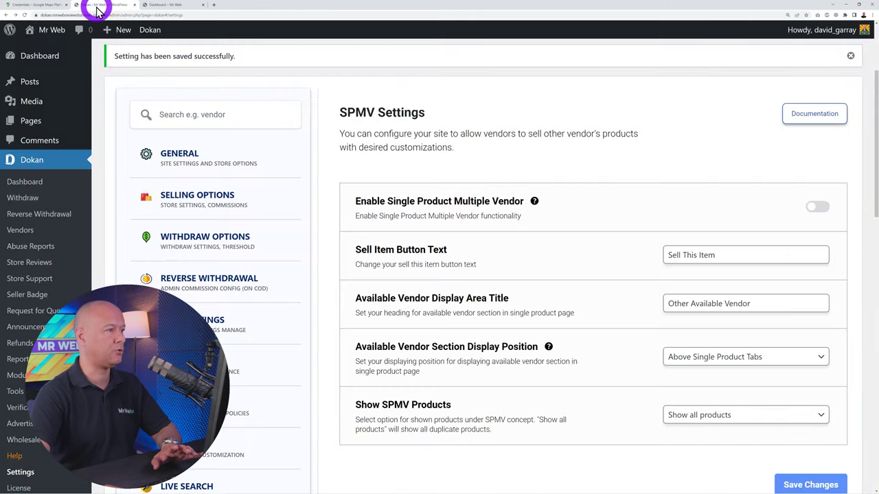
pyautogui.scroll(-10, 590, 266)
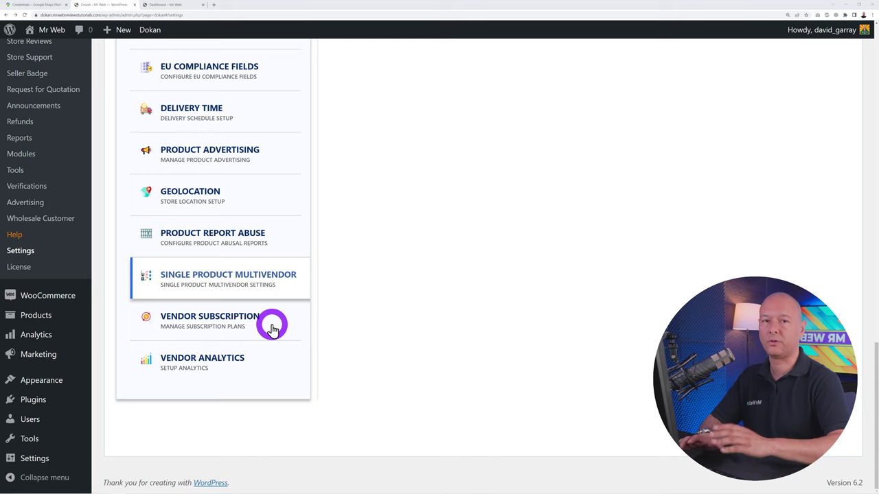
pyautogui.click(244, 367)
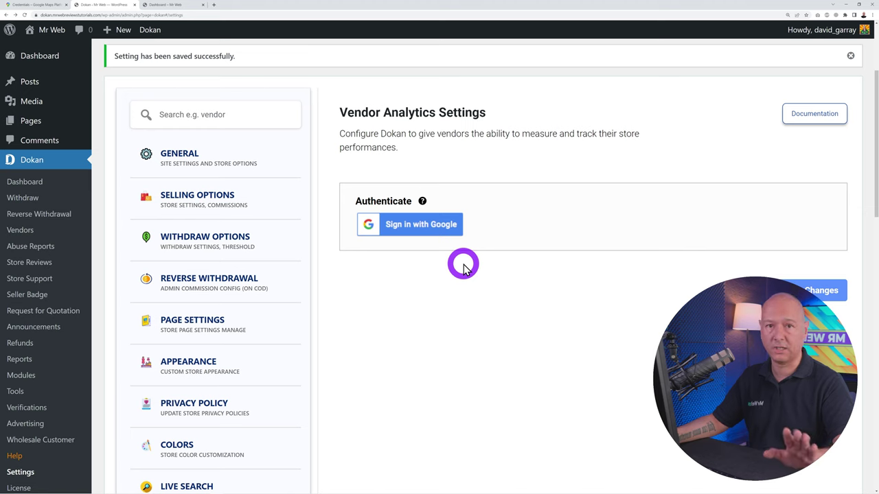
pyautogui.scroll(-3, 165, 347)
# Go to Products > All Products and look over the product rows
pyautogui.scroll(-2, 61, 394)
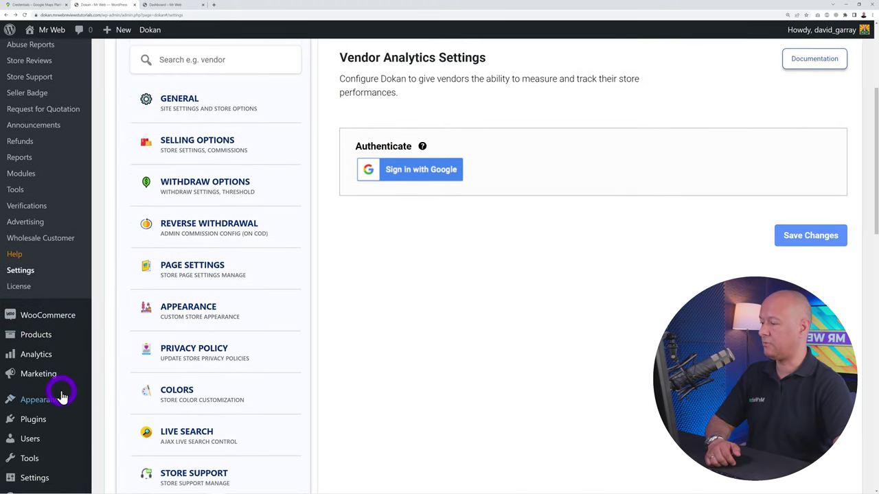
pyautogui.scroll(-1, 61, 396)
pyautogui.click(39, 317)
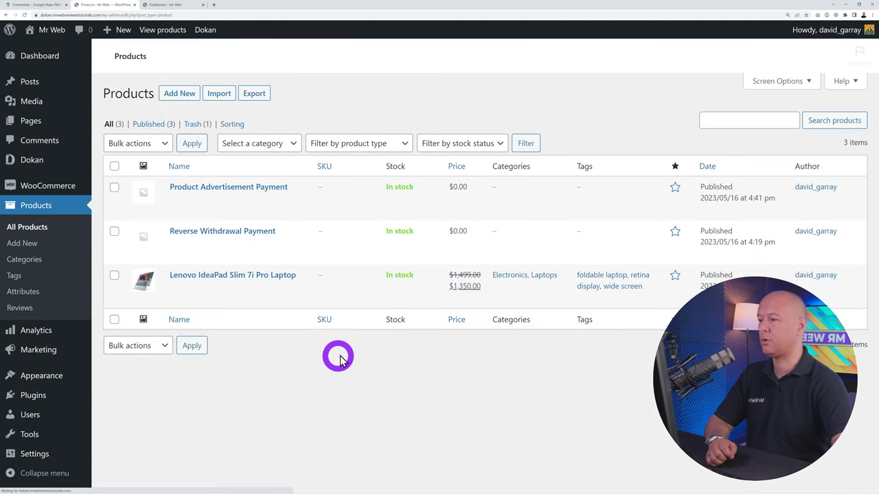
pyautogui.moveTo(294, 226)
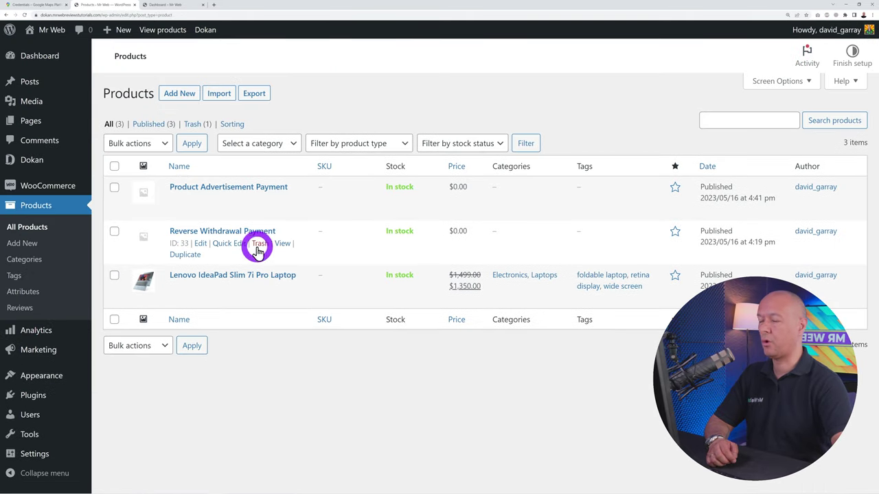
pyautogui.moveTo(270, 216)
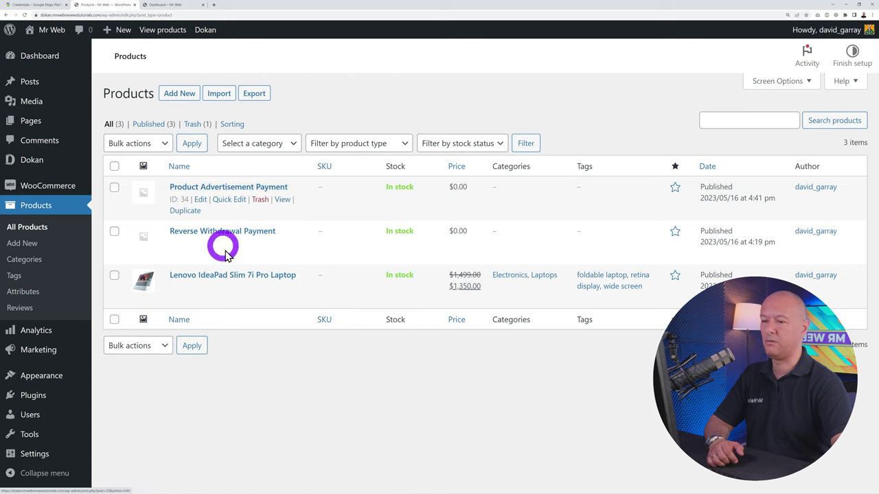
pyautogui.moveTo(267, 247)
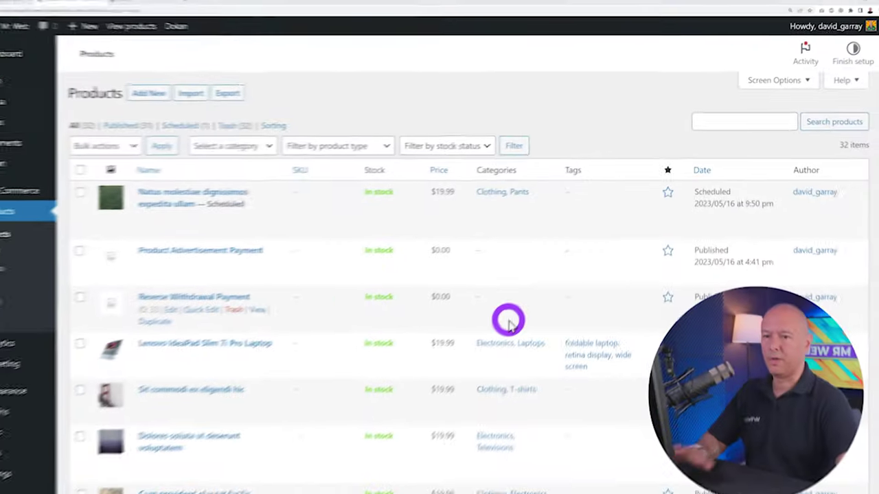
# Open the storefront Shop page in a new tab via Visit Shop and browse it
pyautogui.scroll(-4, 519, 306)
pyautogui.scroll(-10, 520, 306)
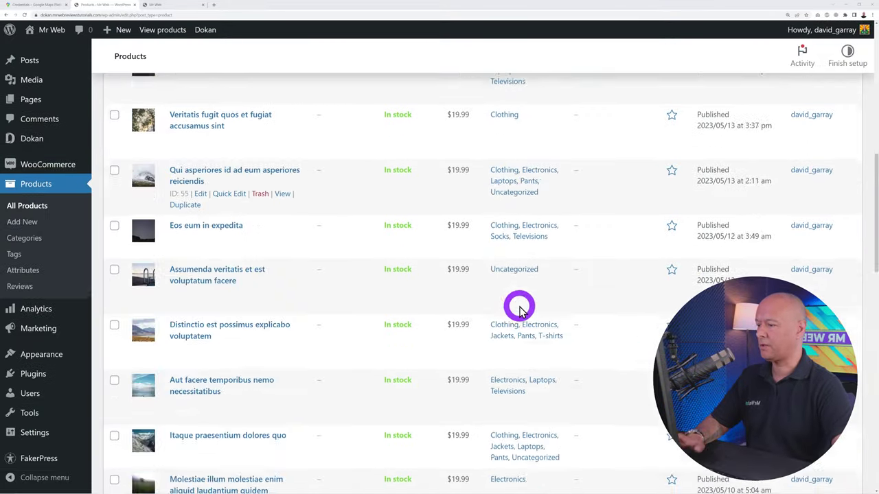
pyautogui.scroll(15, 520, 306)
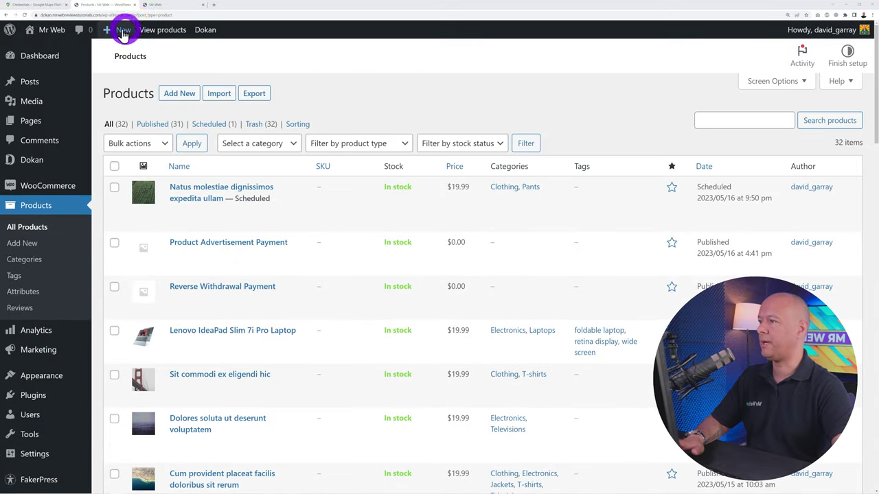
pyautogui.moveTo(48, 36)
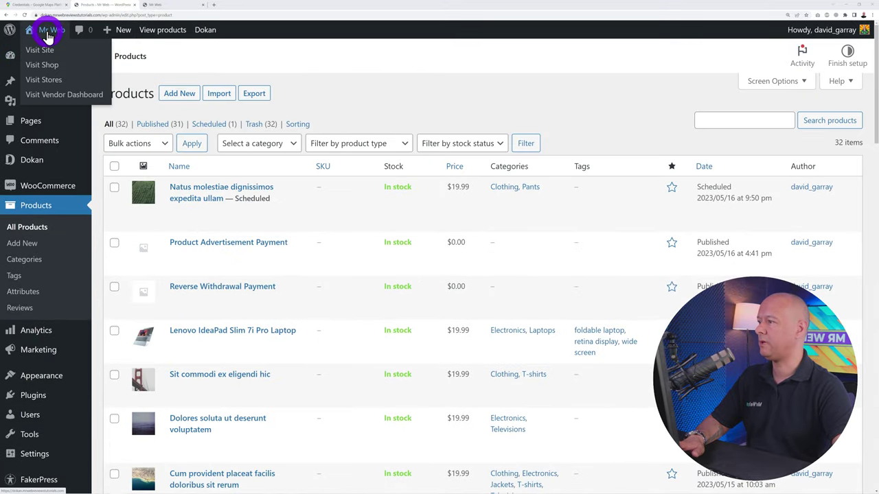
pyautogui.keyDown('ctrl'); pyautogui.click(50, 66); pyautogui.keyUp('ctrl')
pyautogui.click(168, 4)
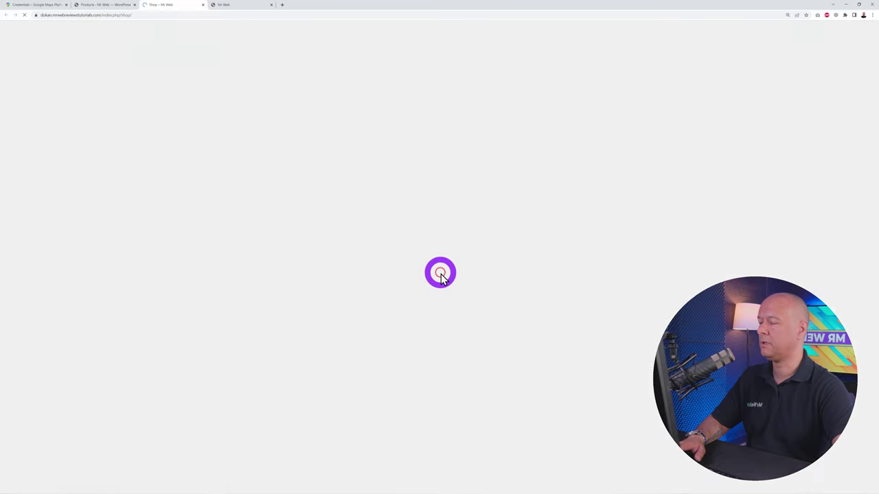
pyautogui.scroll(-3, 837, 253)
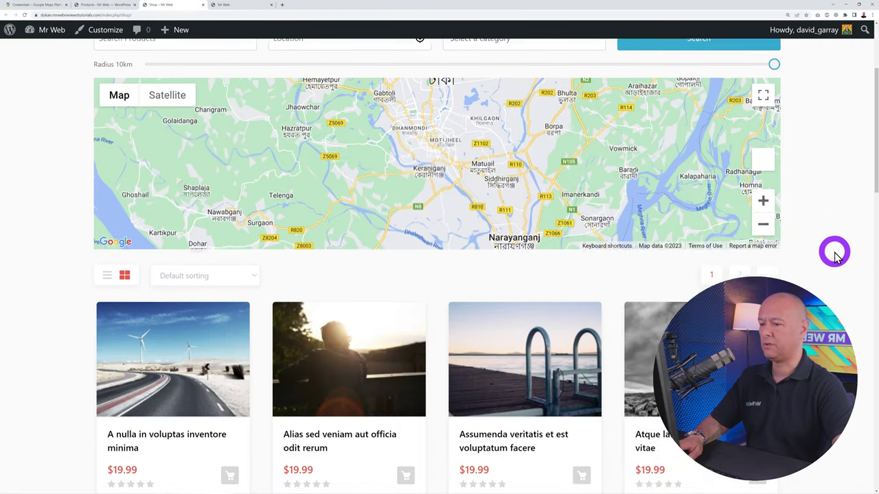
pyautogui.scroll(-5, 834, 255)
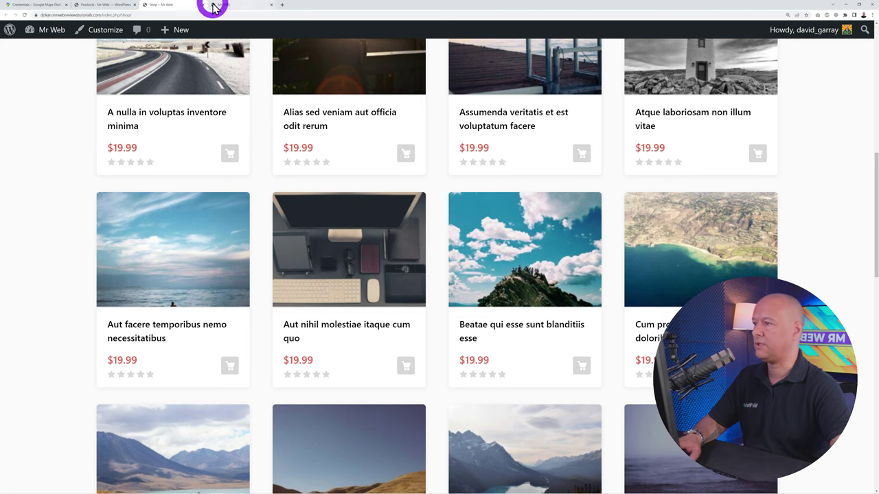
pyautogui.scroll(7, 627, 326)
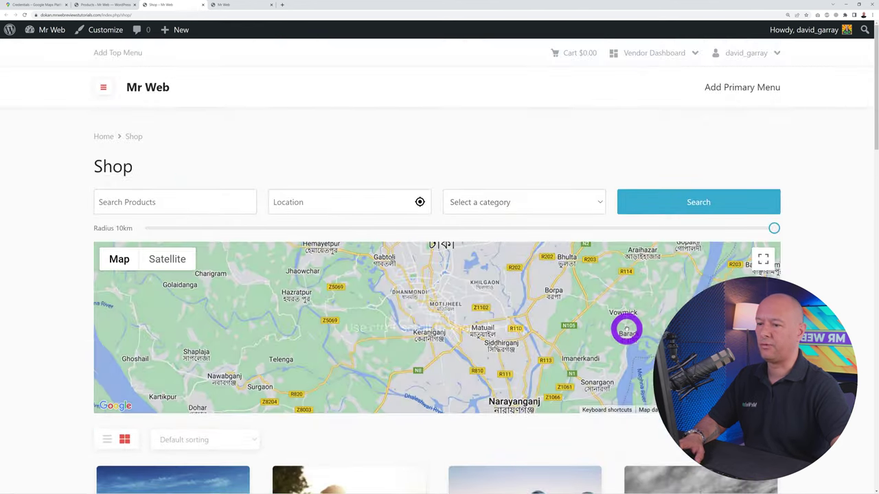
# View the site's home page, then return to the Products admin tab
pyautogui.click(126, 92)
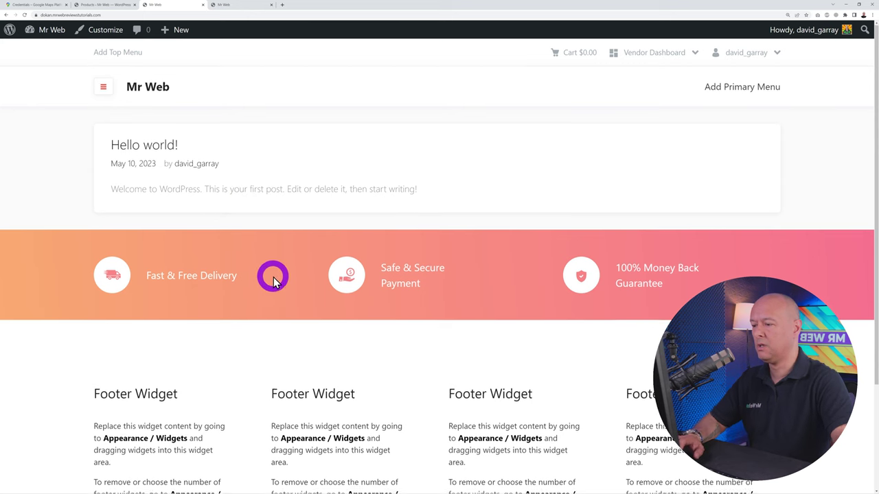
pyautogui.scroll(-2, 273, 282)
pyautogui.scroll(2, 453, 442)
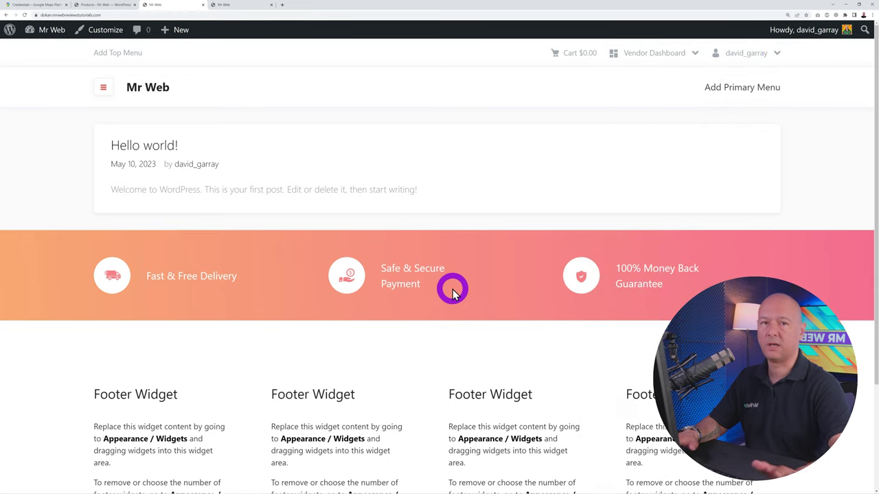
pyautogui.click(132, 6)
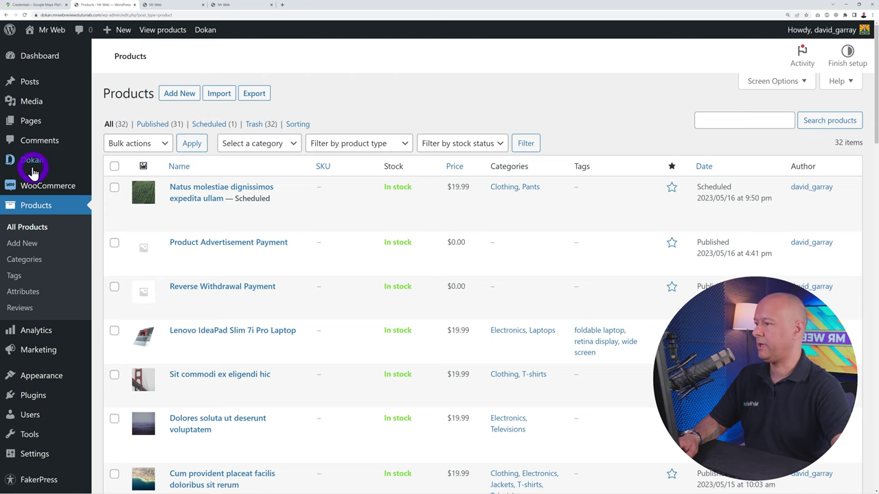
# Navigate to Plugins > Add New to look up Elementor in the plugin directory
pyautogui.moveTo(31, 168)
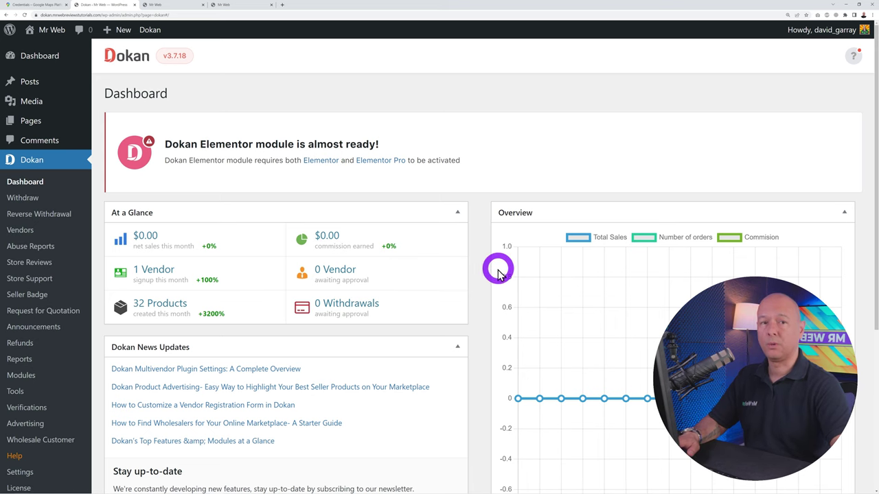
pyautogui.scroll(-4, 83, 334)
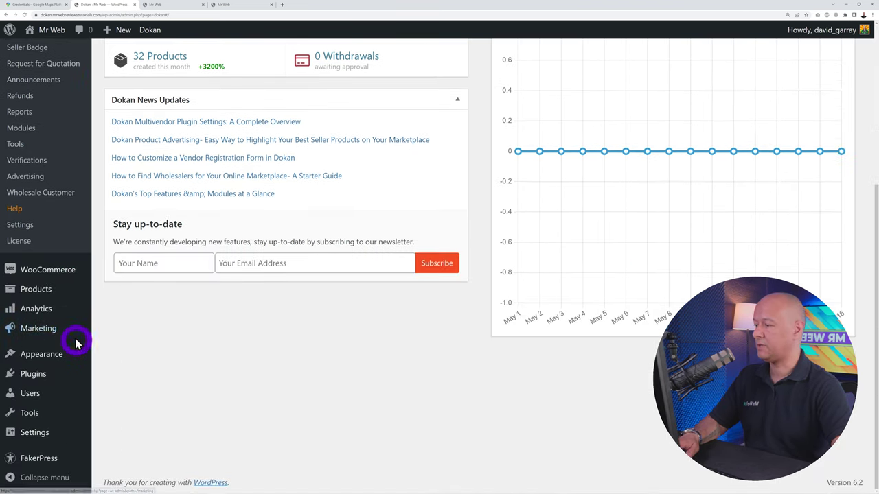
pyautogui.moveTo(39, 302)
pyautogui.moveTo(31, 380)
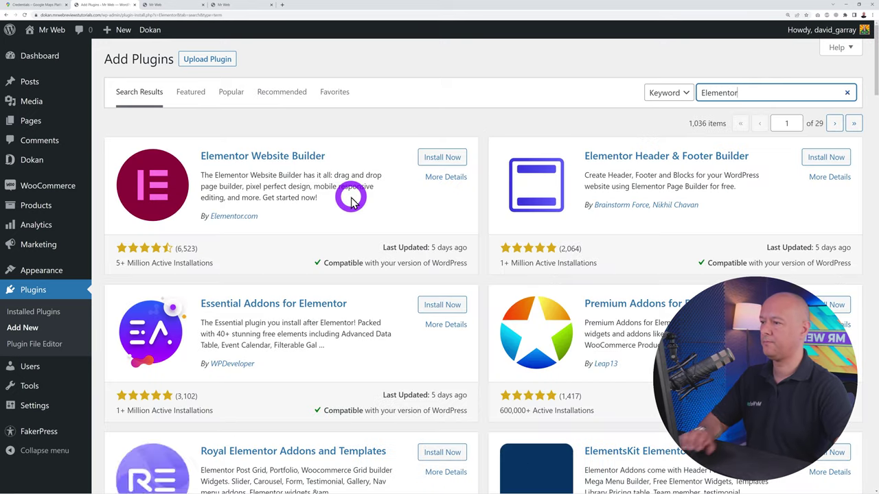
# Install Elementor, then upload elementor-pro-3.12.3.zip and activate Elementor Pro 3.12.3
pyautogui.click(448, 158)
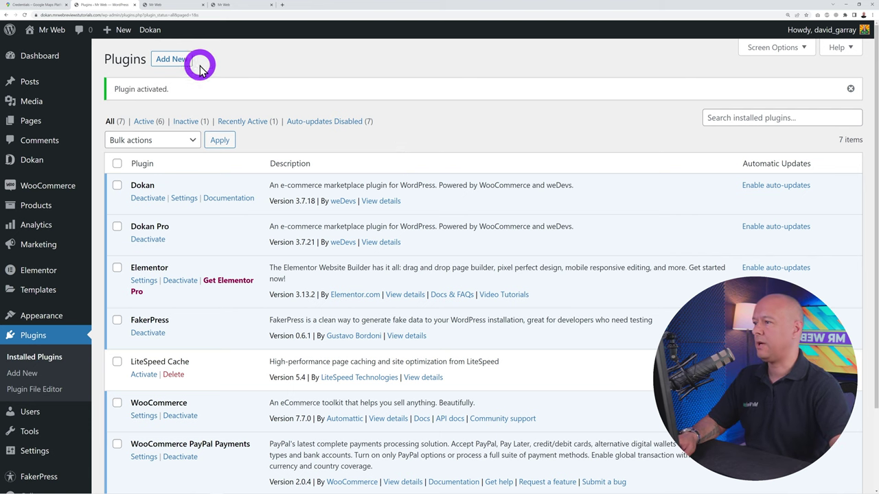
pyautogui.click(173, 60)
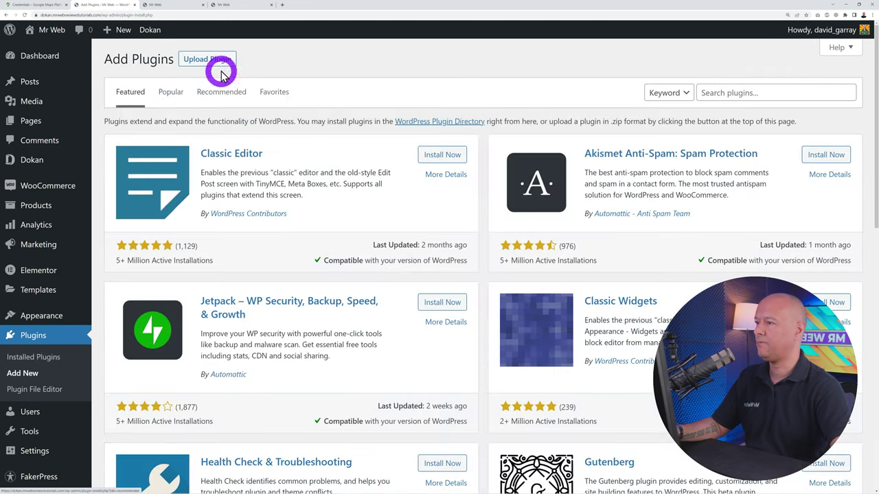
pyautogui.click(218, 61)
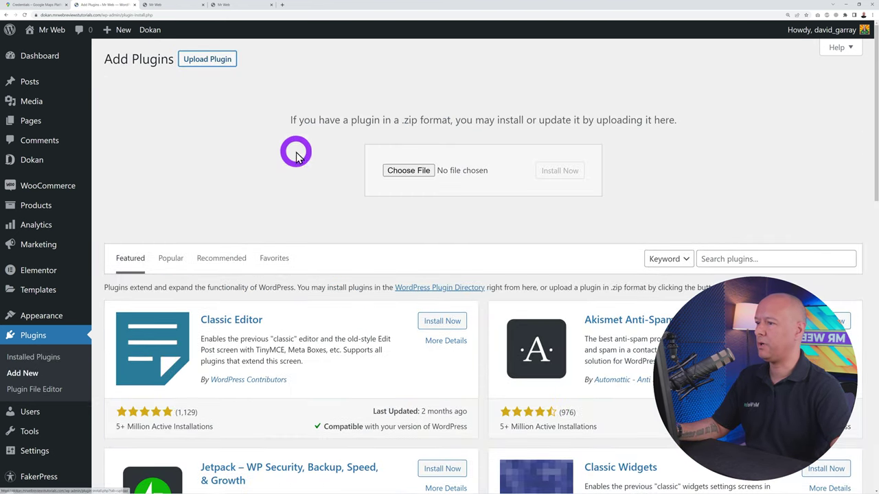
pyautogui.click(404, 171)
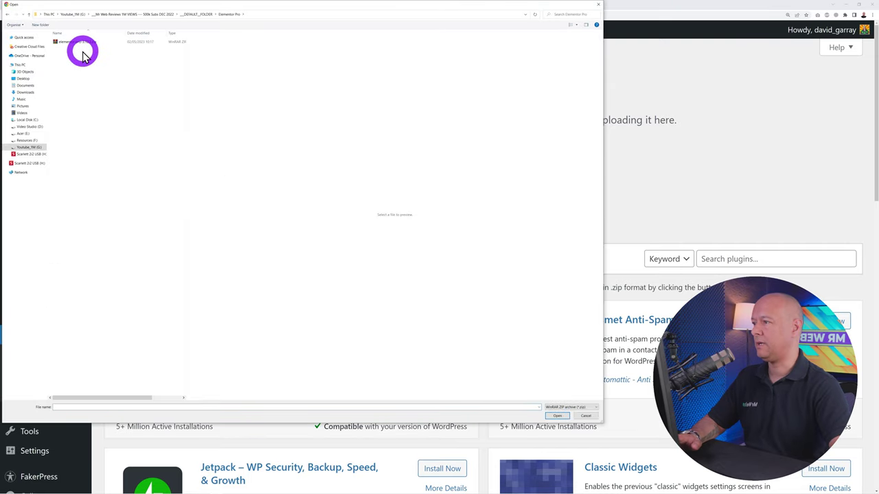
pyautogui.click(77, 43)
pyautogui.click(558, 417)
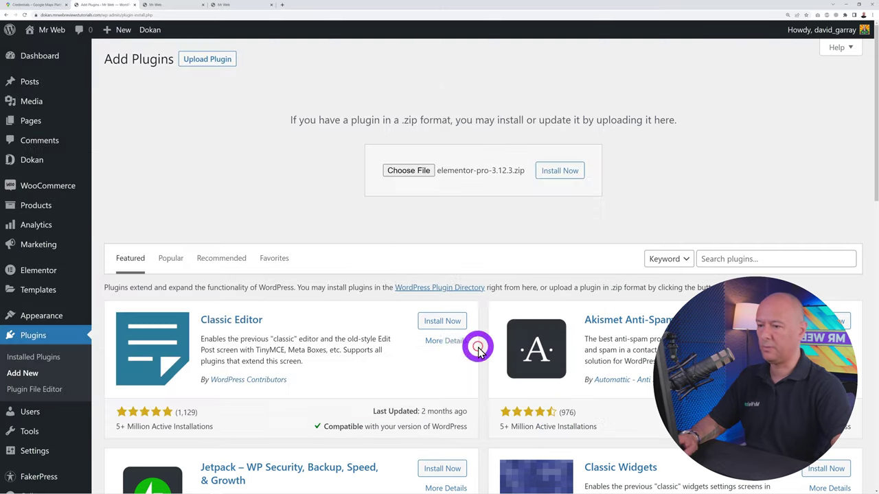
pyautogui.click(557, 169)
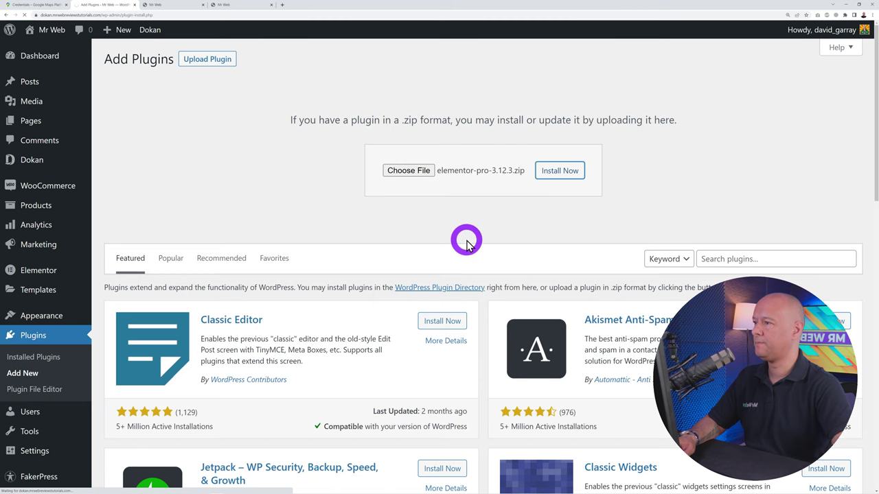
pyautogui.click(147, 141)
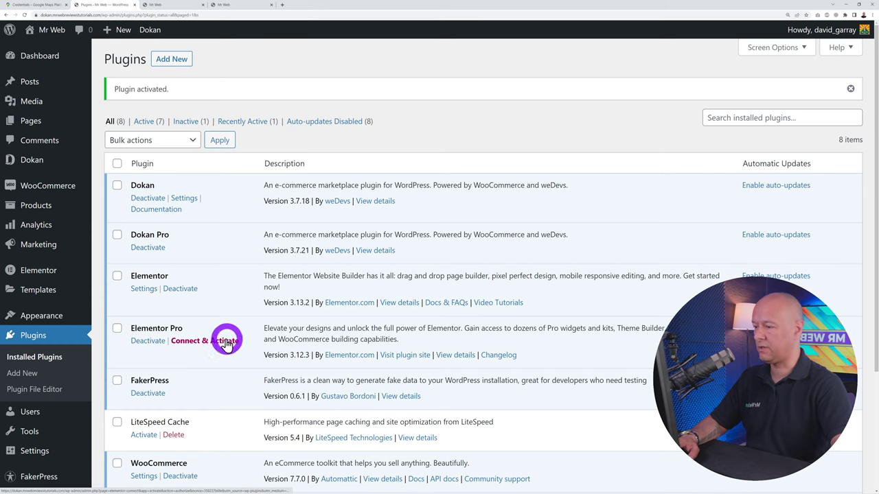
# Connect Elementor Pro and activate its Advanced licence so License Settings shows Active
pyautogui.click(204, 347)
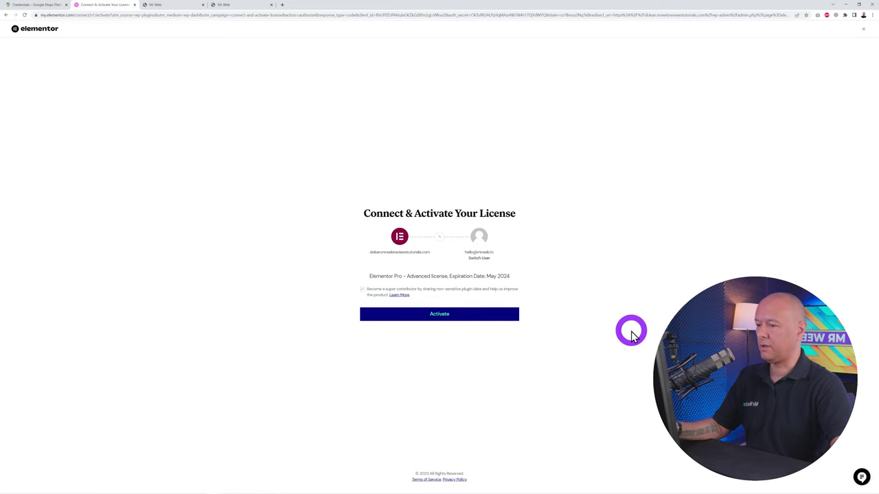
pyautogui.hotkey('ctrl', '+')
pyautogui.hotkey('ctrl', '+')
pyautogui.hotkey('ctrl', '+')
pyautogui.hotkey('ctrl', '+')
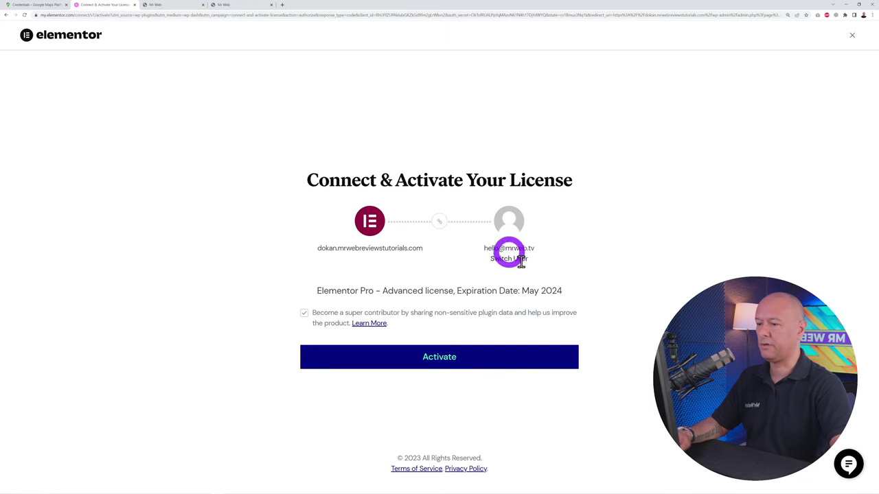
pyautogui.click(431, 368)
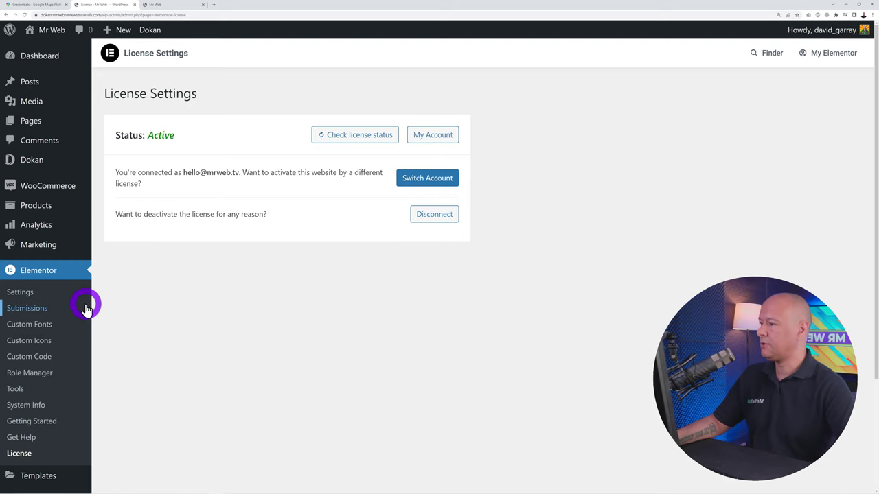
pyautogui.moveTo(31, 162)
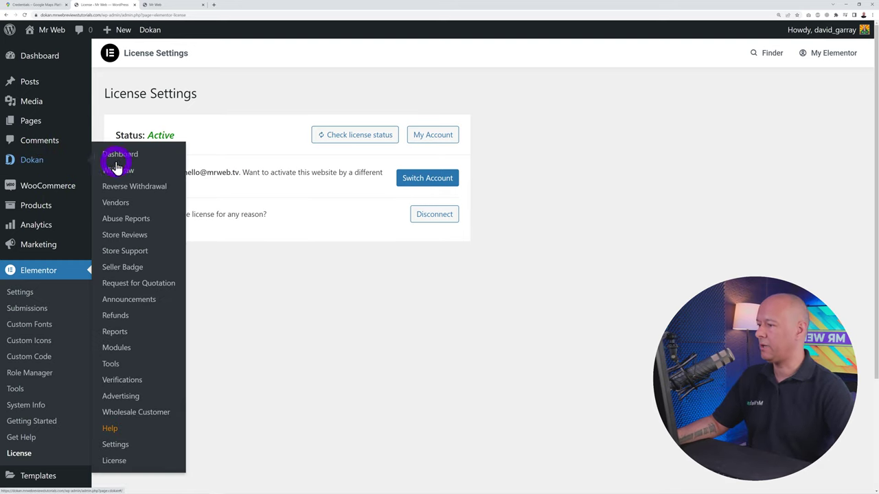
# Turn Dokan's Elementor module off and back on from the Dokan Modules page
pyautogui.click(115, 350)
pyautogui.scroll(-1, 227, 219)
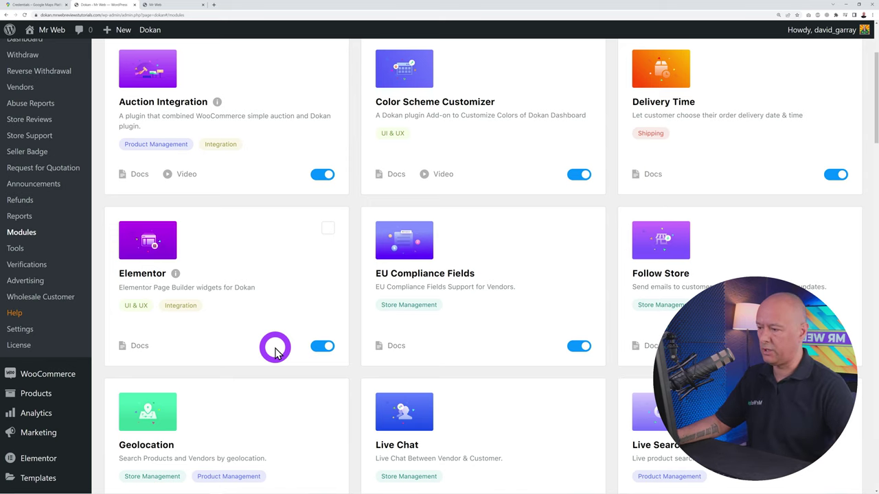
pyautogui.click(325, 352)
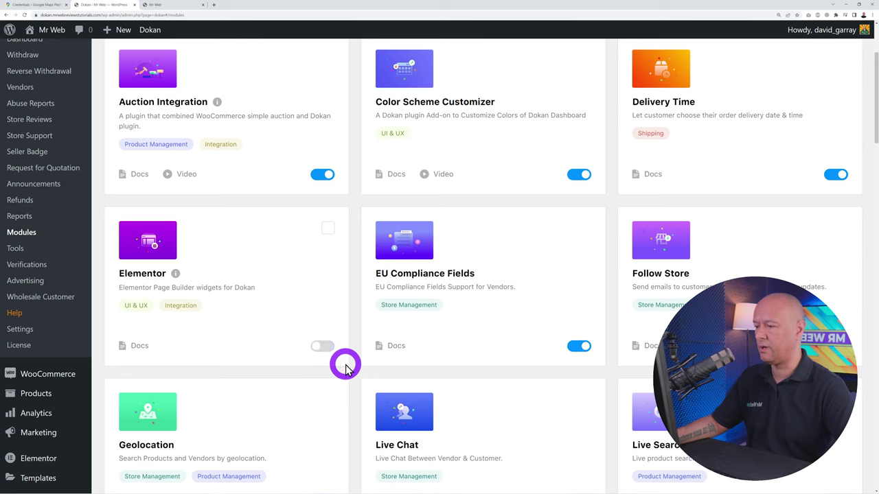
pyautogui.click(344, 364)
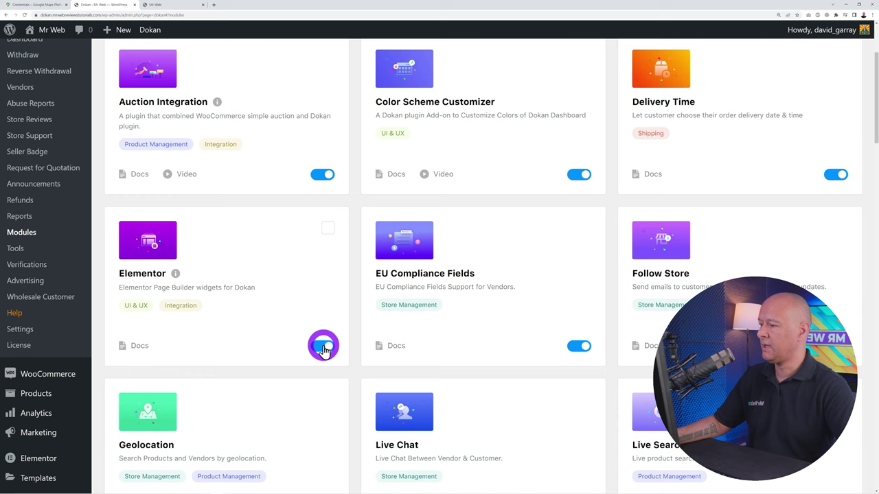
pyautogui.scroll(-4, 83, 365)
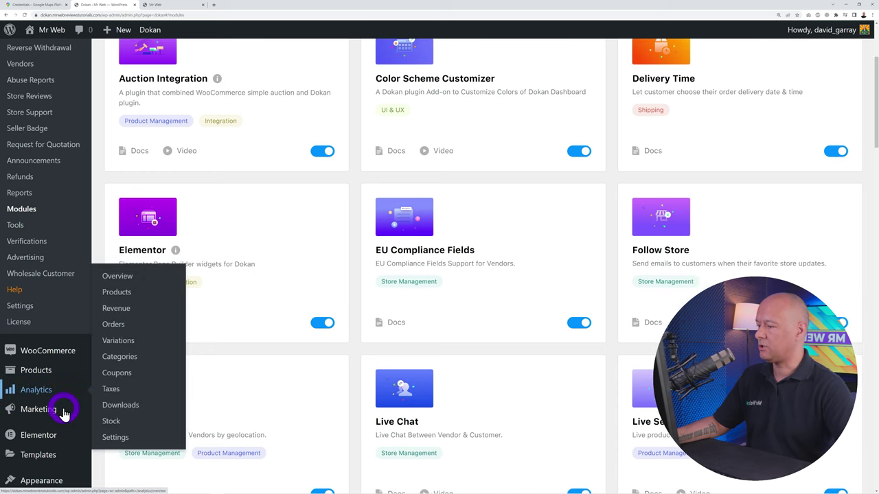
pyautogui.moveTo(32, 227)
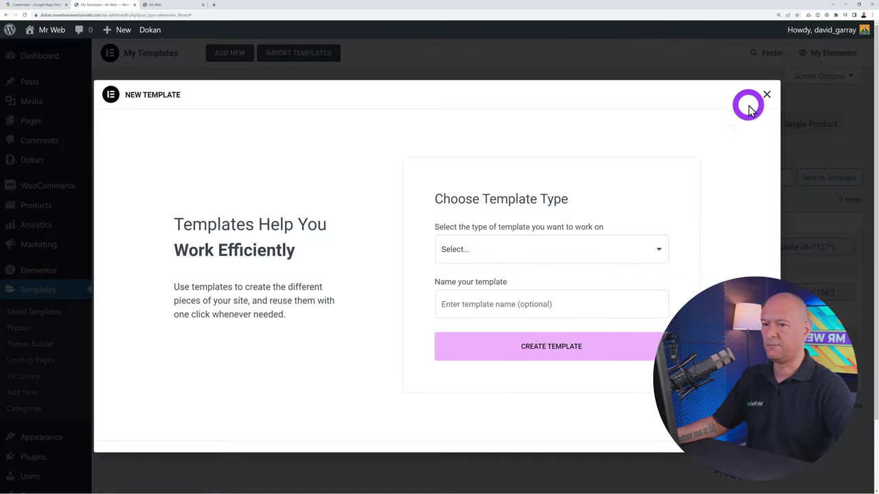
# Create a Single Store template named 'Vendor Store'
pyautogui.click(645, 249)
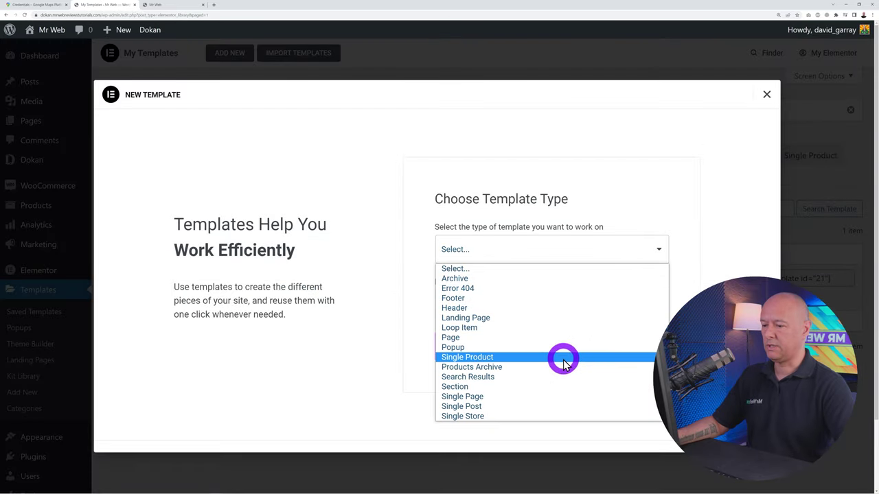
pyautogui.click(499, 419)
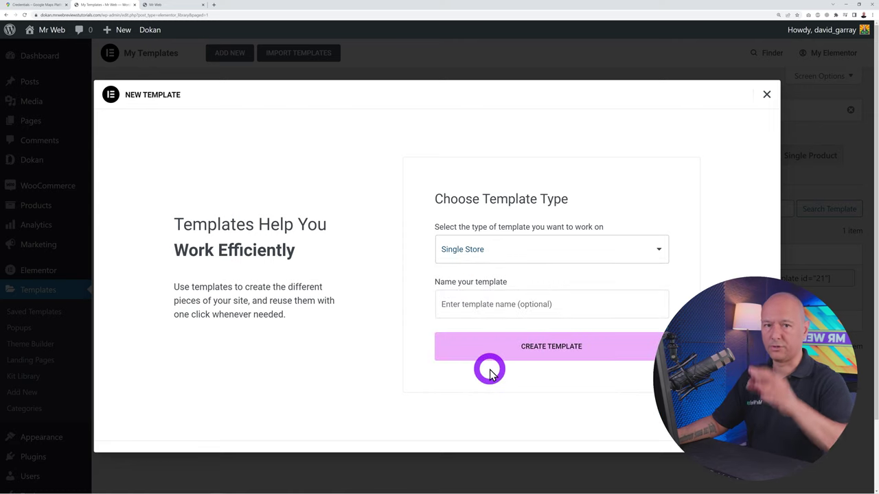
pyautogui.click(501, 312)
pyautogui.write('Vendor Stor')
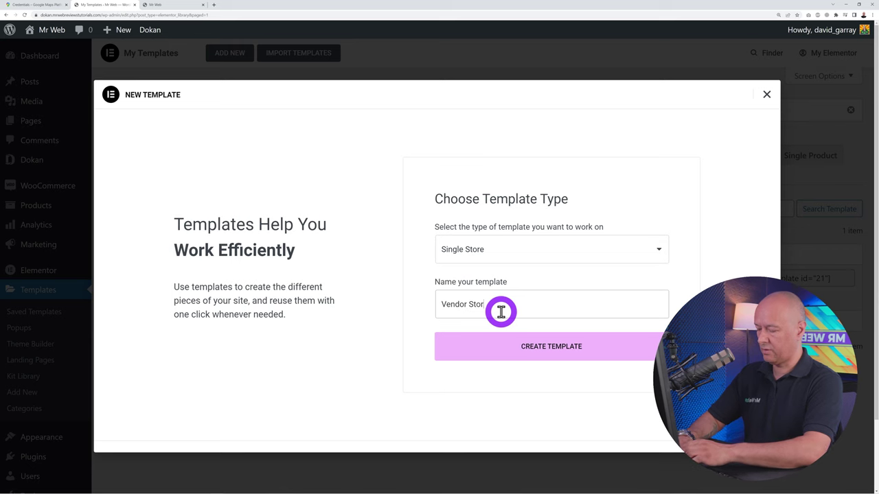
pyautogui.write('e')
pyautogui.click(560, 352)
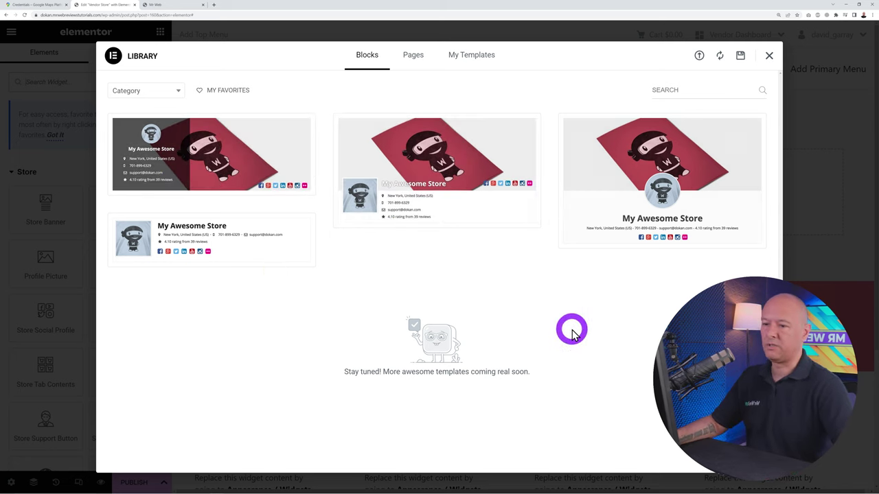
# Insert the store block with the overlapping profile picture and review its banner, contacts and timings
pyautogui.moveTo(440, 167)
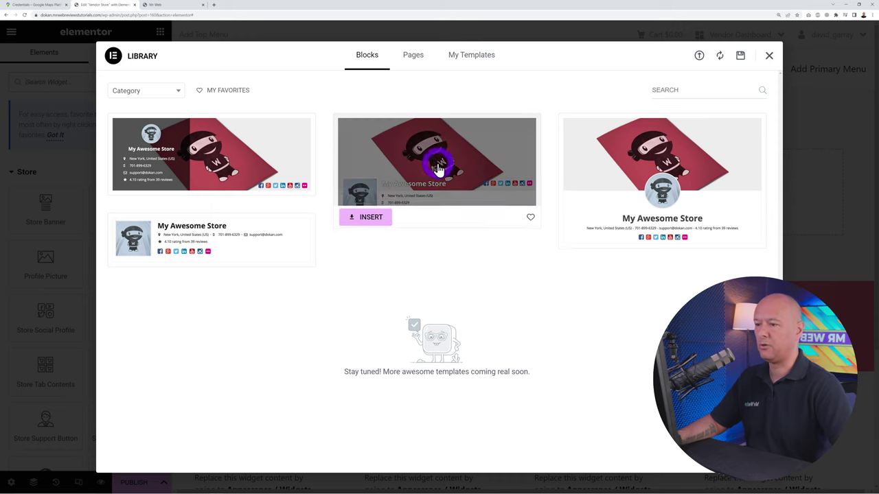
pyautogui.click(370, 217)
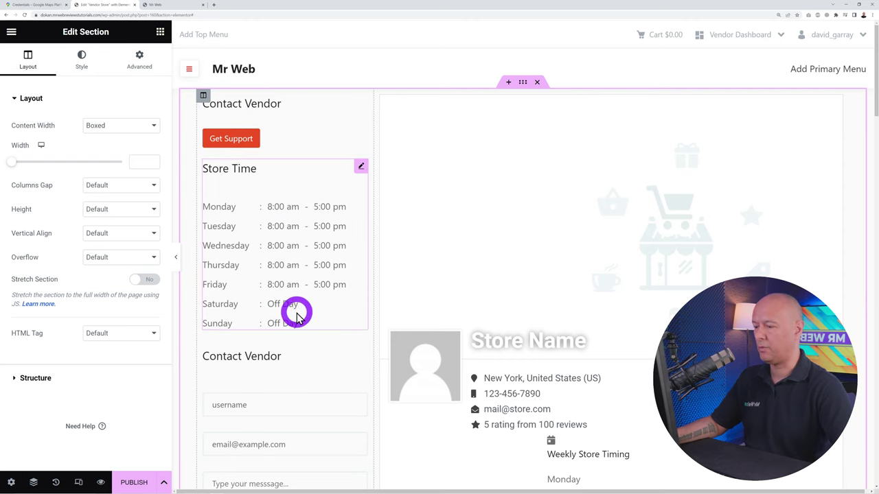
pyautogui.scroll(-3, 297, 316)
pyautogui.scroll(-1, 294, 359)
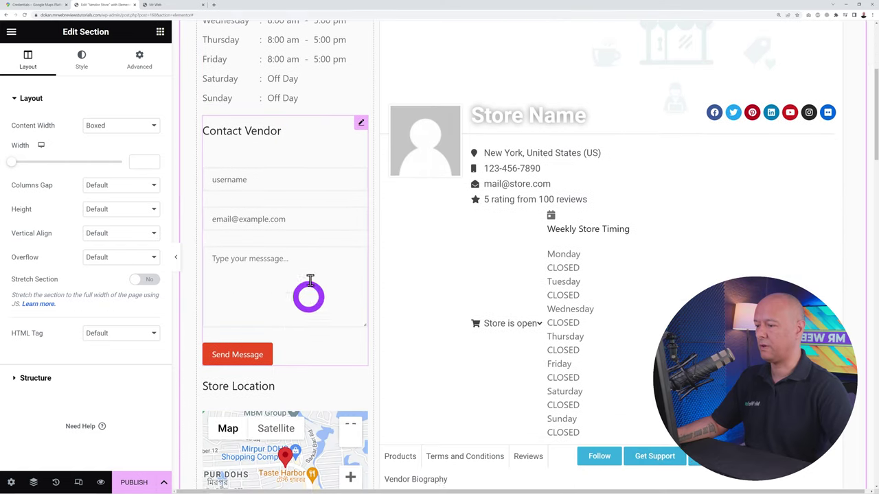
pyautogui.scroll(-2, 285, 322)
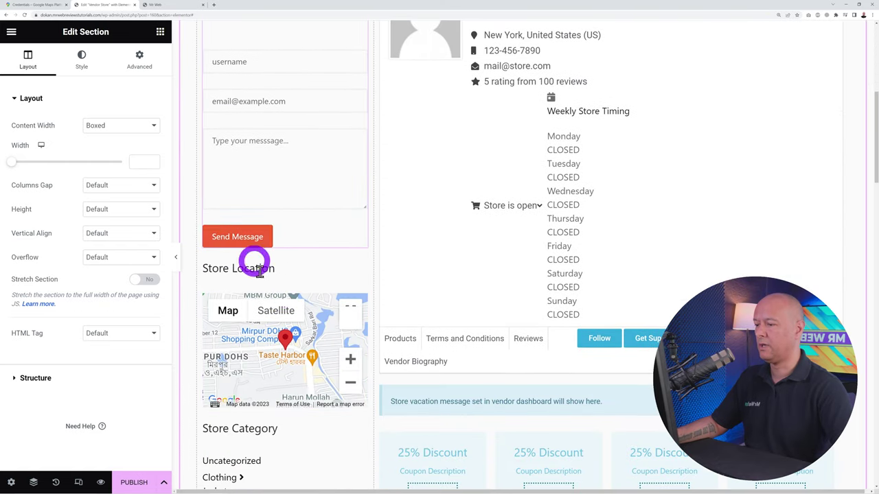
pyautogui.scroll(-3, 343, 439)
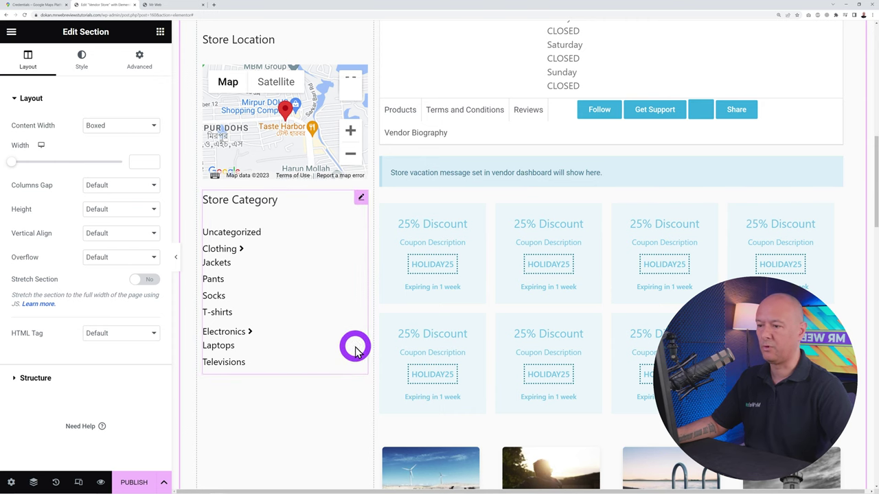
pyautogui.scroll(5, 752, 276)
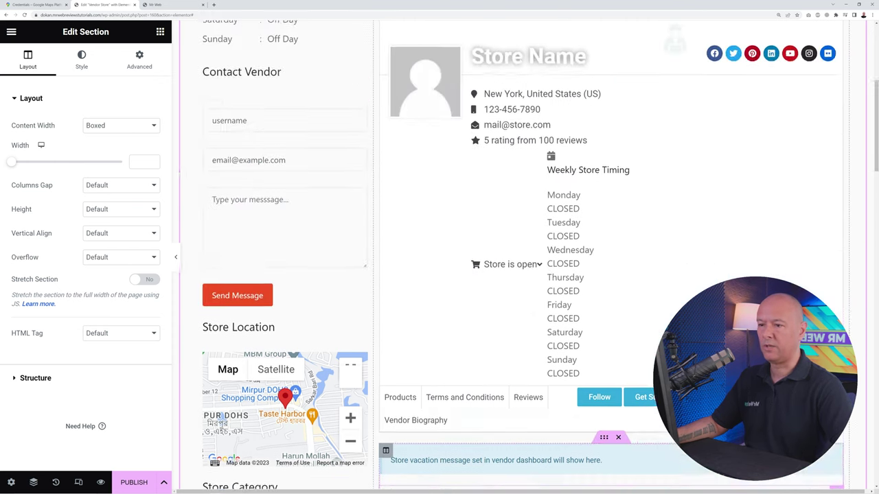
pyautogui.scroll(2, 645, 284)
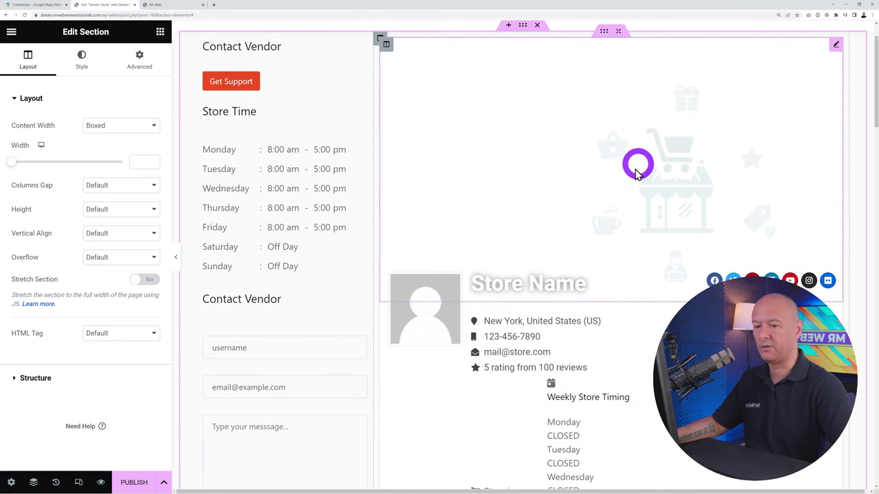
pyautogui.scroll(-1, 687, 288)
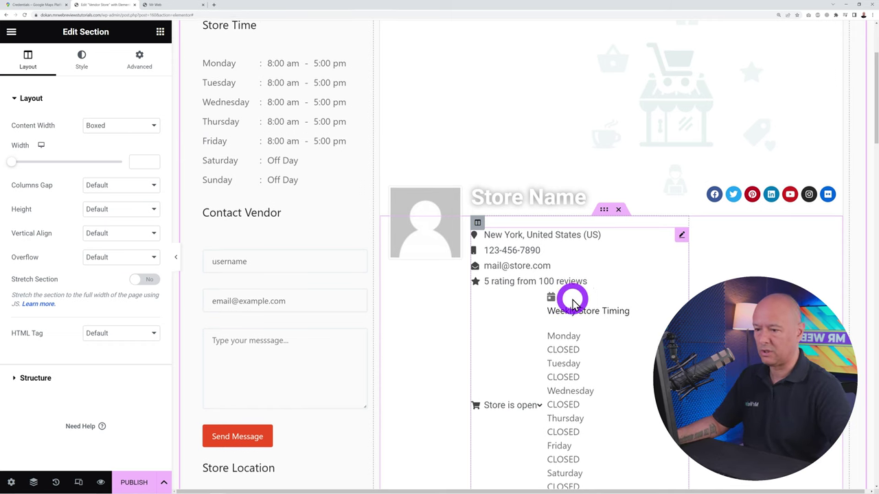
pyautogui.scroll(-2, 572, 298)
pyautogui.scroll(3, 572, 304)
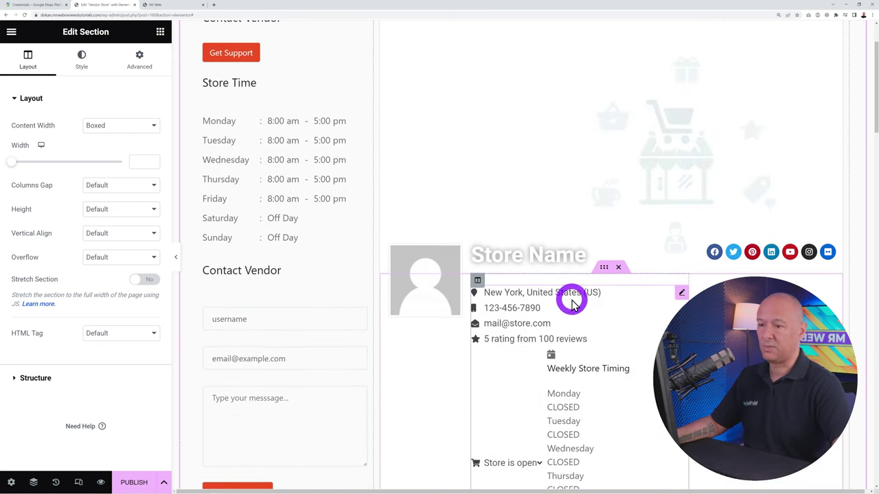
# Publish the Vendor Store template with an Include / Entire Site display condition
pyautogui.click(137, 475)
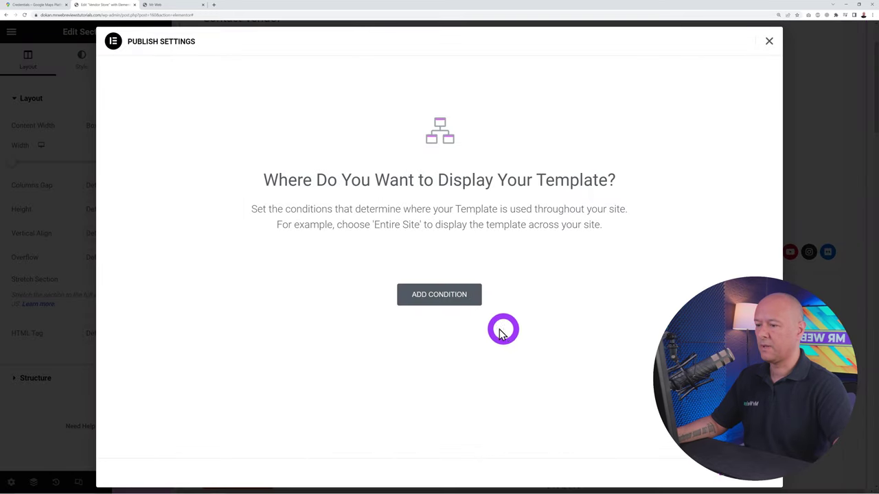
pyautogui.click(441, 294)
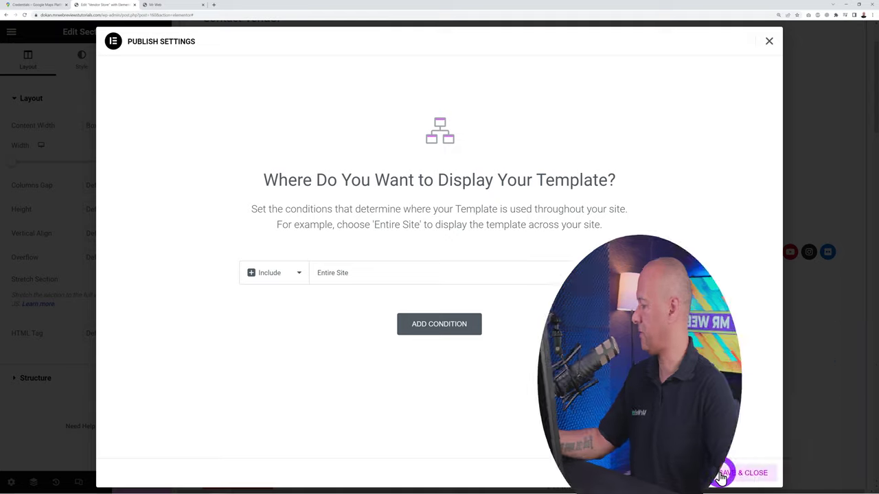
pyautogui.click(733, 475)
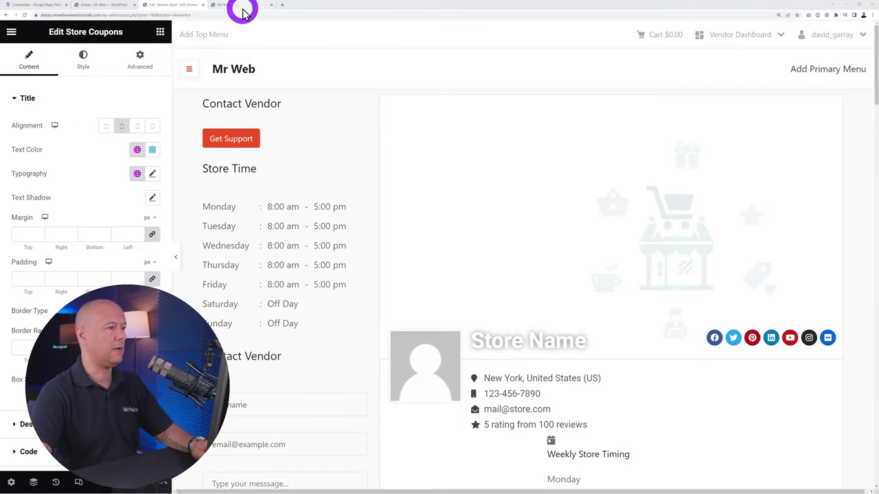
# Review the vendor's store page via Vendor Dashboard > Visit Your Store, then return home
pyautogui.click(242, 6)
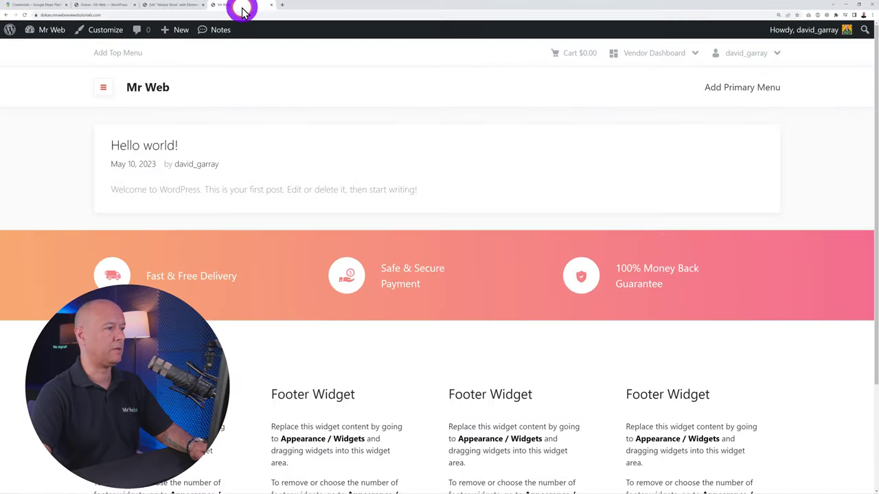
pyautogui.moveTo(651, 53)
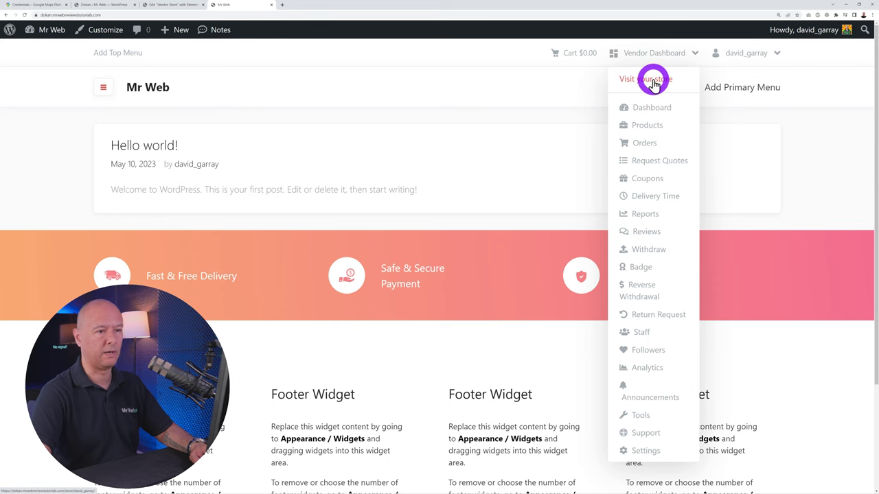
pyautogui.click(653, 79)
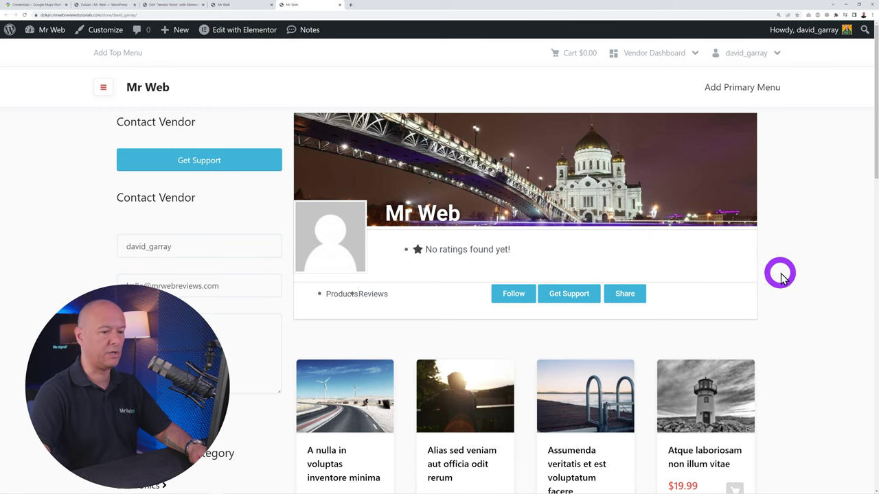
pyautogui.scroll(-4, 783, 274)
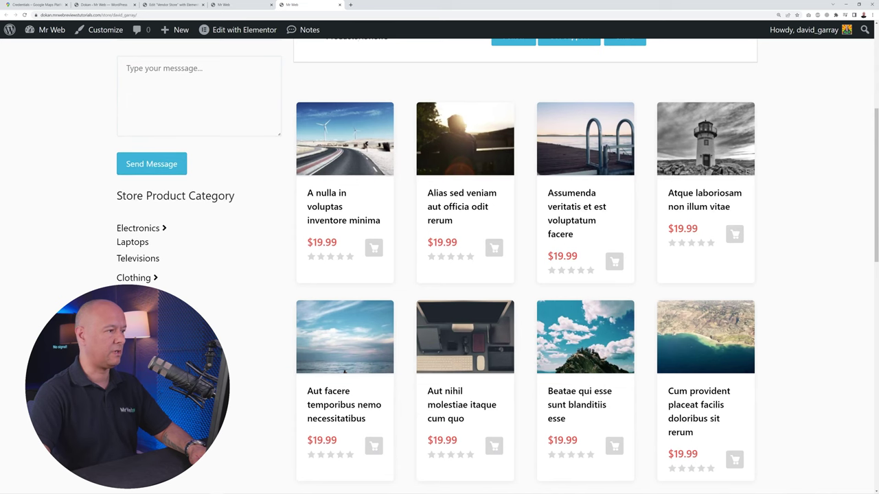
pyautogui.scroll(1, 597, 68)
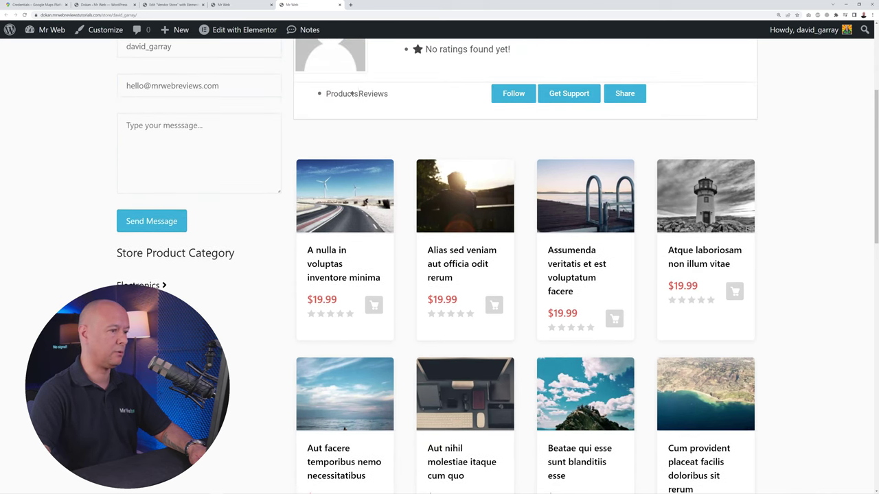
pyautogui.scroll(-2, 597, 68)
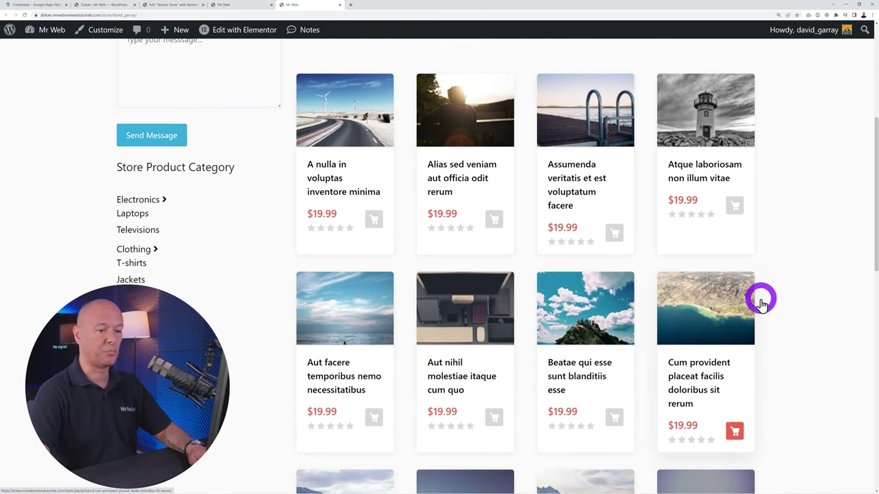
pyautogui.scroll(-2, 779, 304)
pyautogui.scroll(-4, 780, 307)
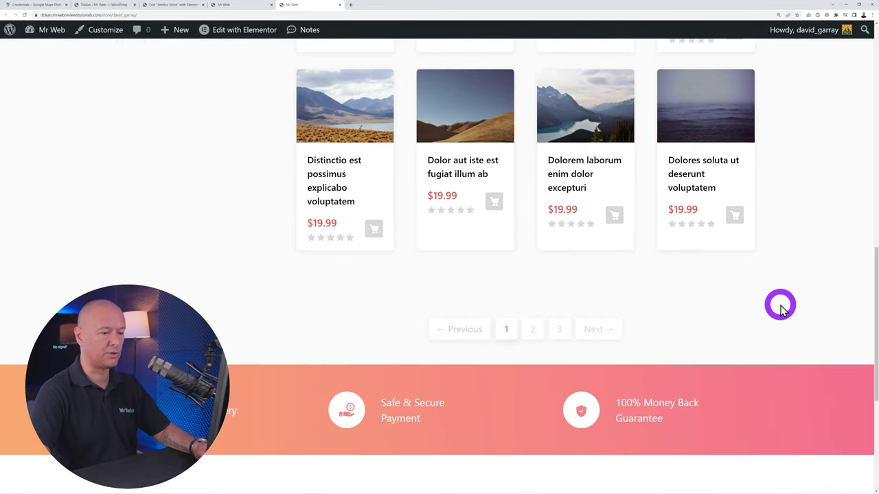
pyautogui.scroll(10, 780, 306)
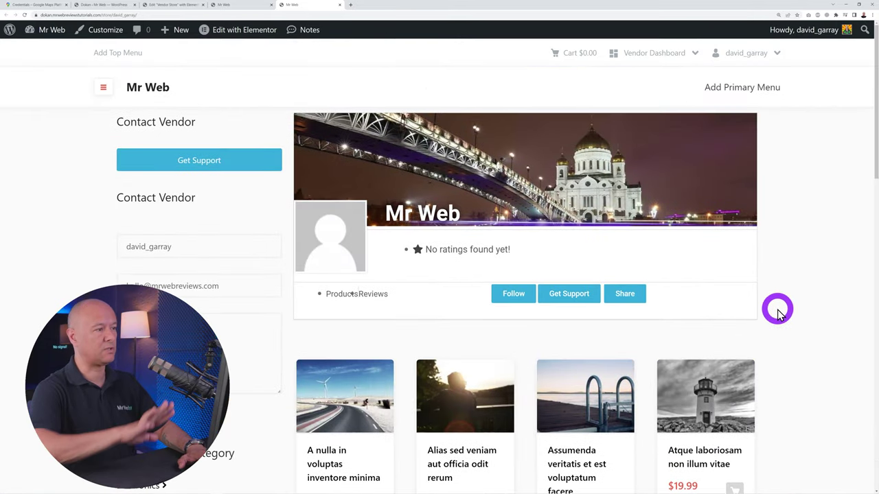
pyautogui.click(153, 91)
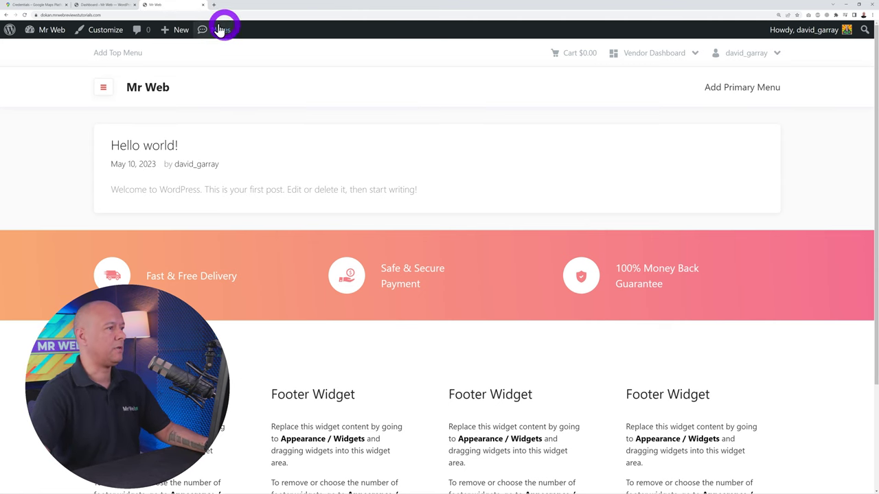
# Add and publish a new page titled 'Homepage', then open it in Elementor
pyautogui.click(109, 6)
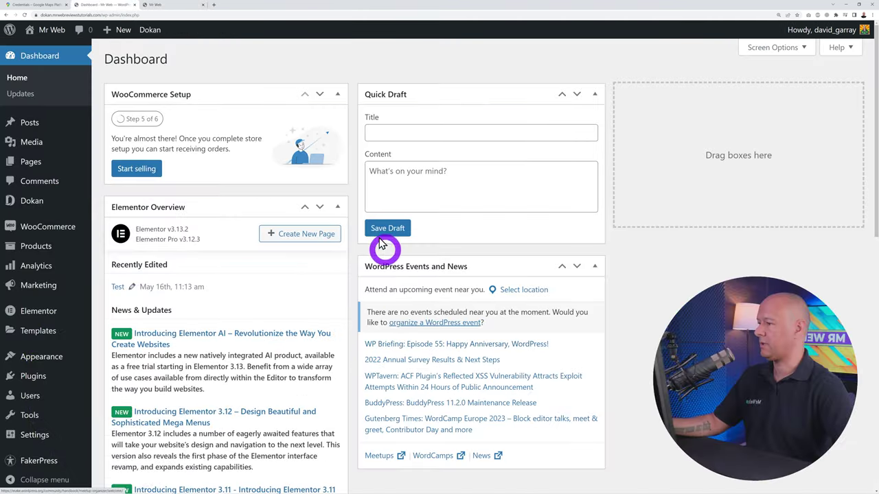
pyautogui.moveTo(26, 162)
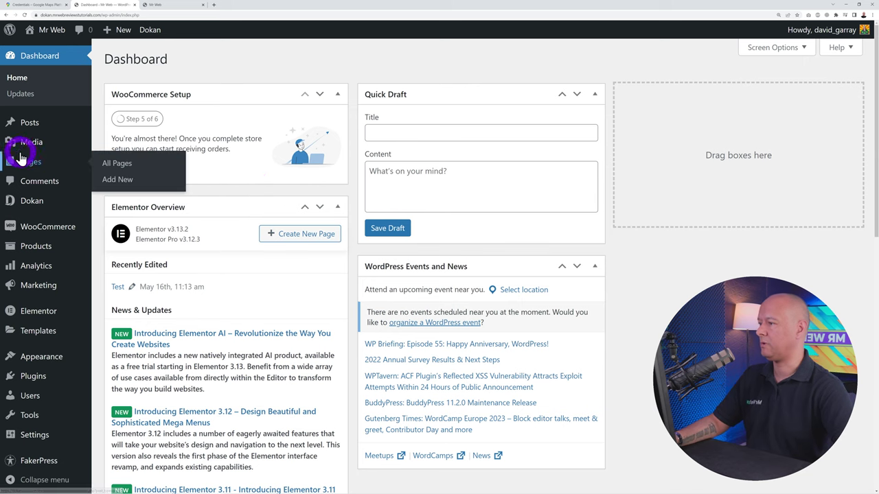
pyautogui.click(118, 164)
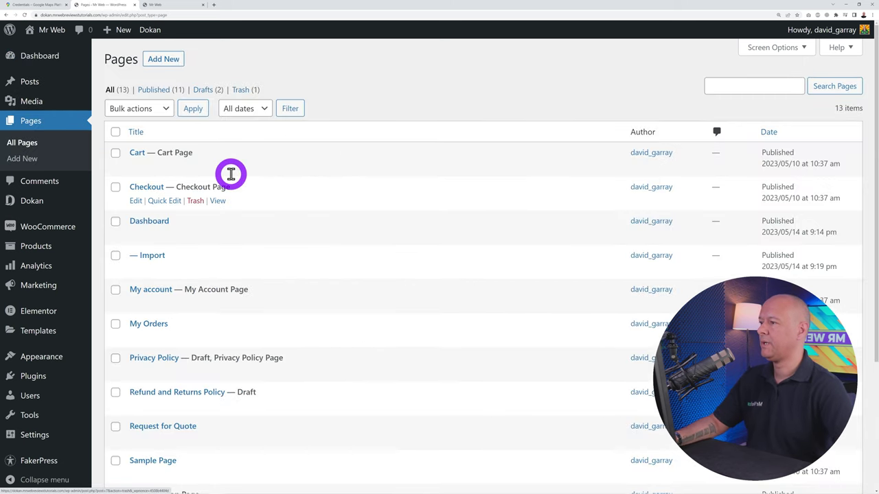
pyautogui.scroll(-2, 251, 291)
pyautogui.scroll(-1, 261, 422)
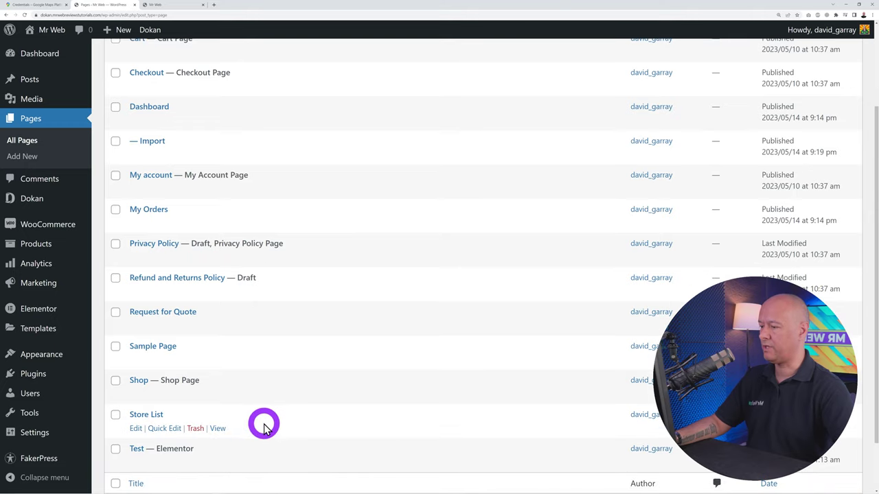
pyautogui.scroll(4, 261, 419)
pyautogui.click(172, 60)
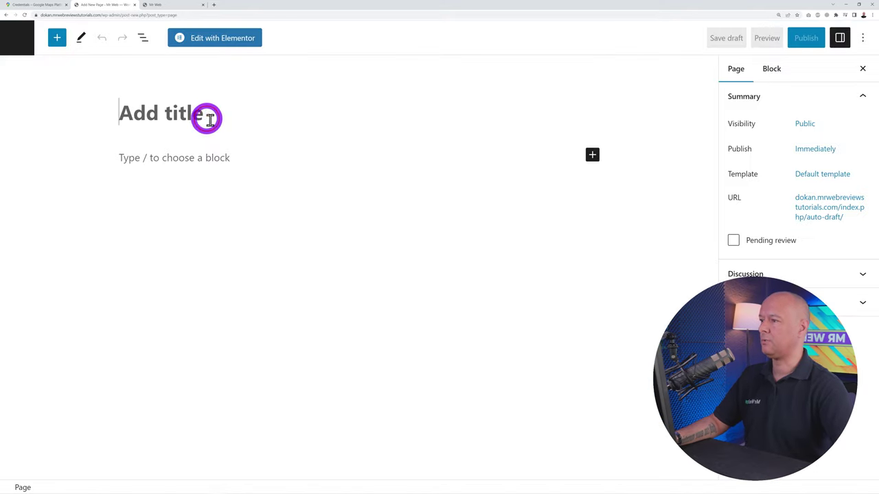
pyautogui.write('Homepage')
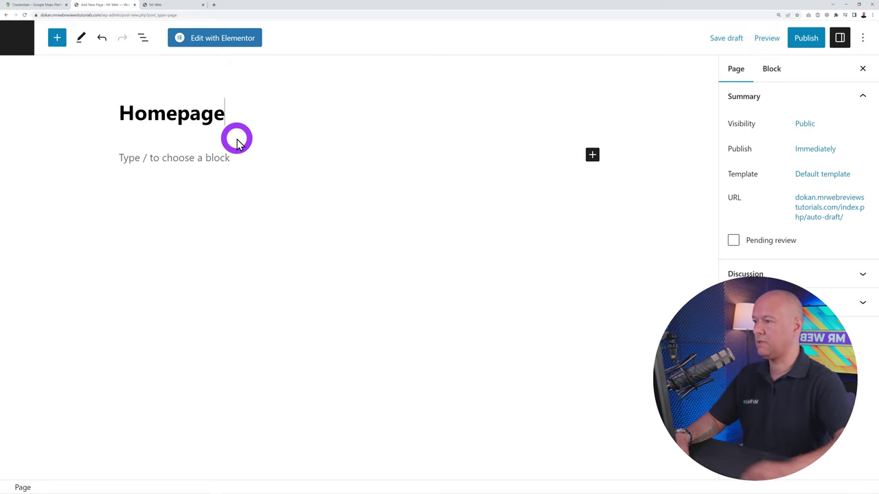
pyautogui.click(804, 37)
pyautogui.click(788, 43)
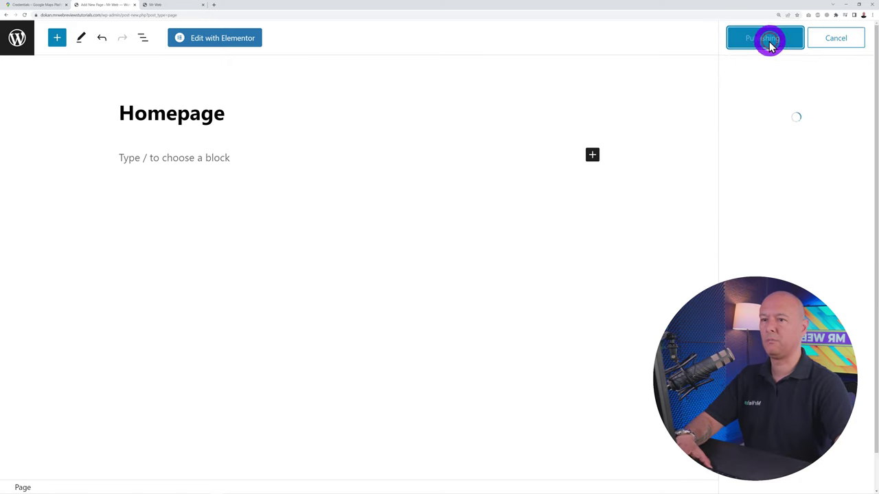
pyautogui.click(237, 38)
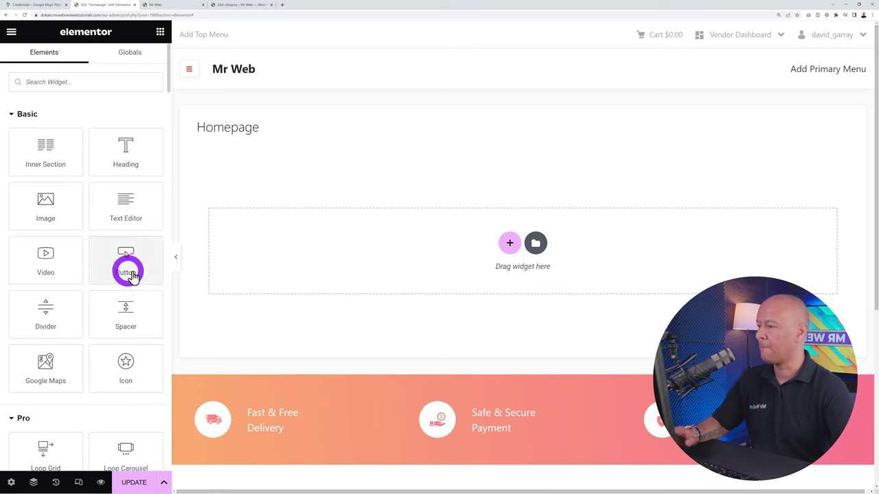
# Scroll the Elements panel through the WooCommerce, WordPress and Dokan widget groups
pyautogui.scroll(-3, 127, 271)
pyautogui.scroll(3, 128, 270)
pyautogui.scroll(-4, 117, 271)
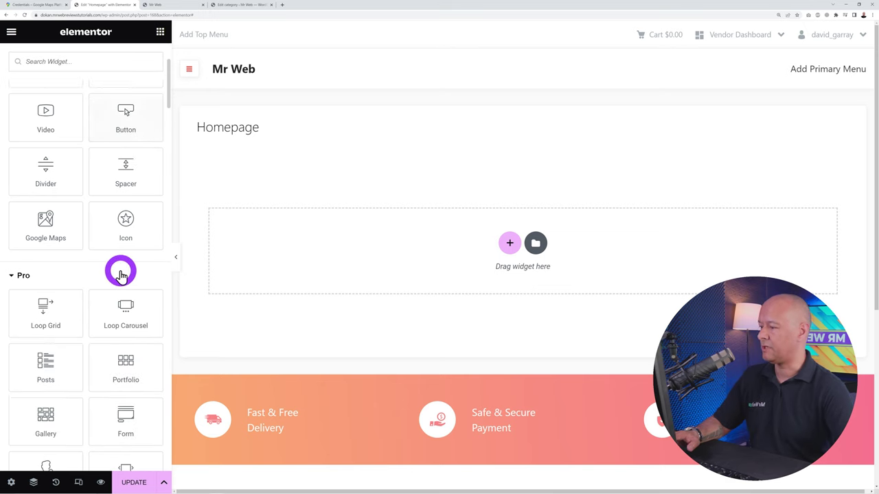
pyautogui.scroll(-8, 101, 315)
pyautogui.scroll(-10, 104, 314)
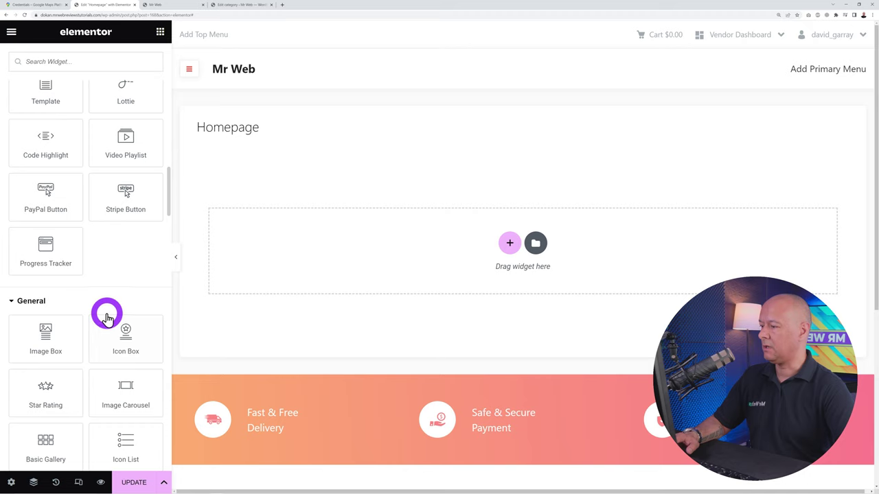
pyautogui.scroll(1, 106, 312)
pyautogui.scroll(-5, 107, 312)
pyautogui.scroll(15, 107, 312)
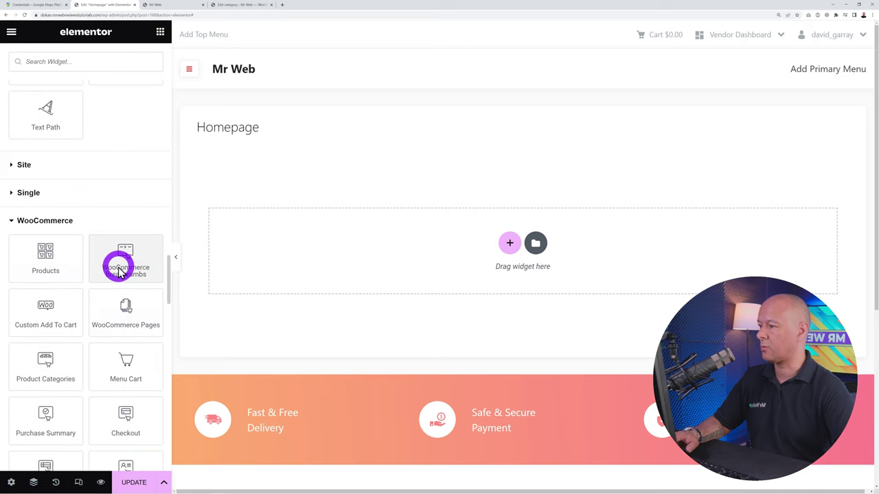
pyautogui.scroll(-1, 118, 265)
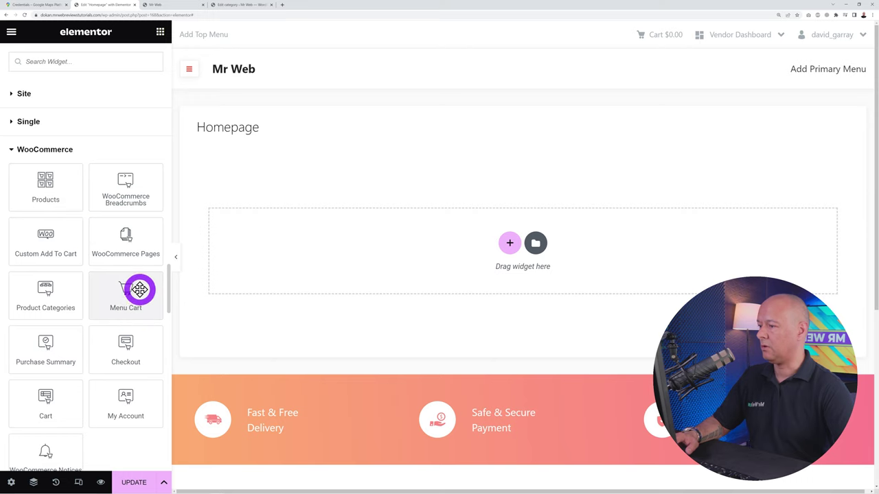
pyautogui.scroll(-5, 130, 346)
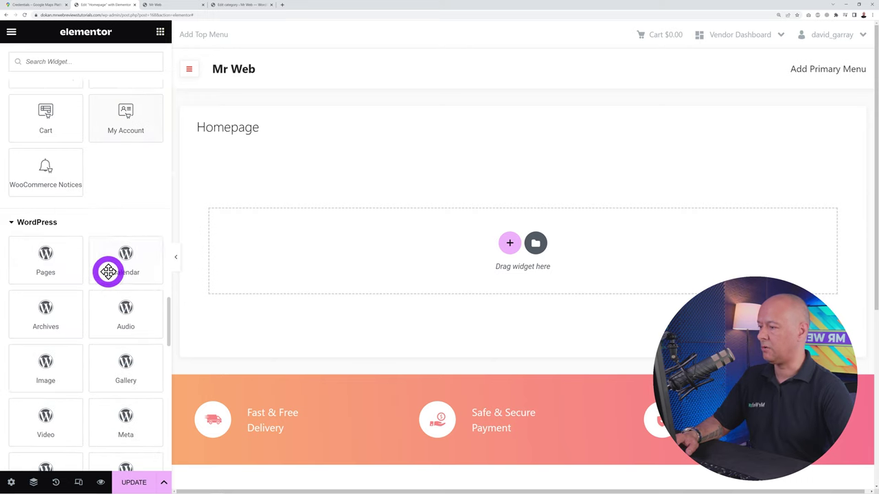
pyautogui.scroll(-4, 108, 274)
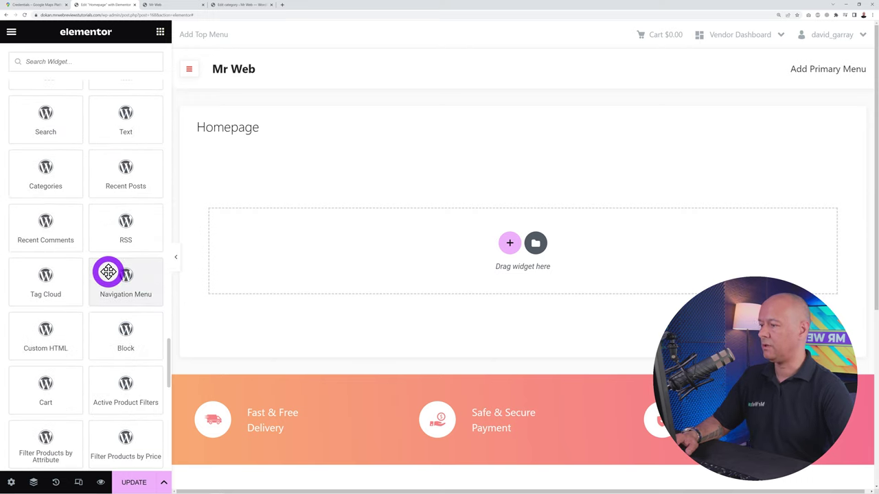
pyautogui.scroll(-1, 108, 273)
pyautogui.scroll(-3, 133, 299)
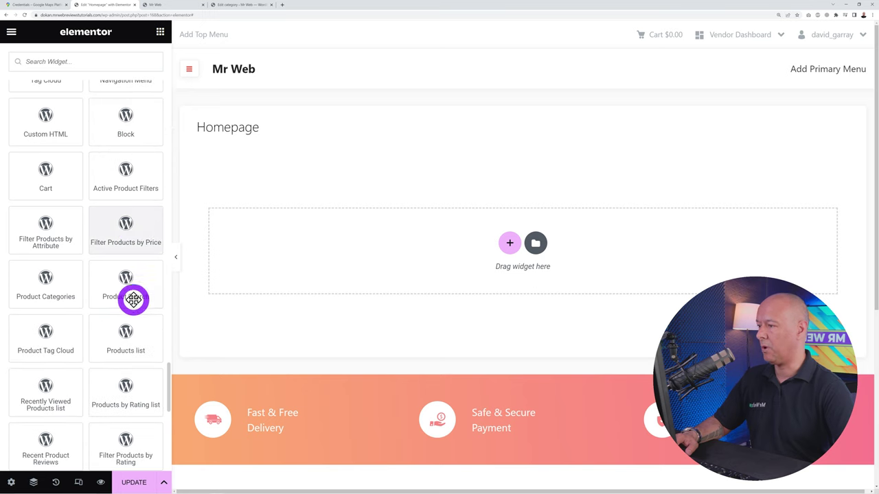
pyautogui.scroll(-4, 154, 314)
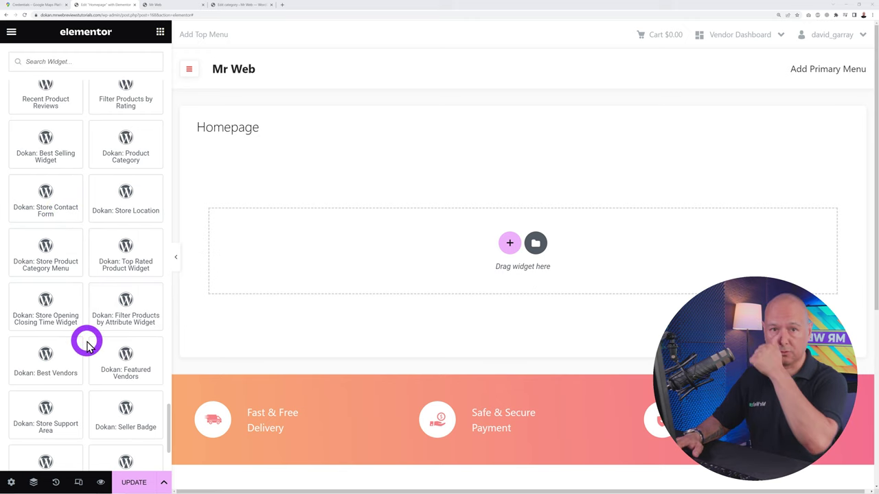
pyautogui.moveTo(78, 318); pyautogui.dragTo(298, 304)
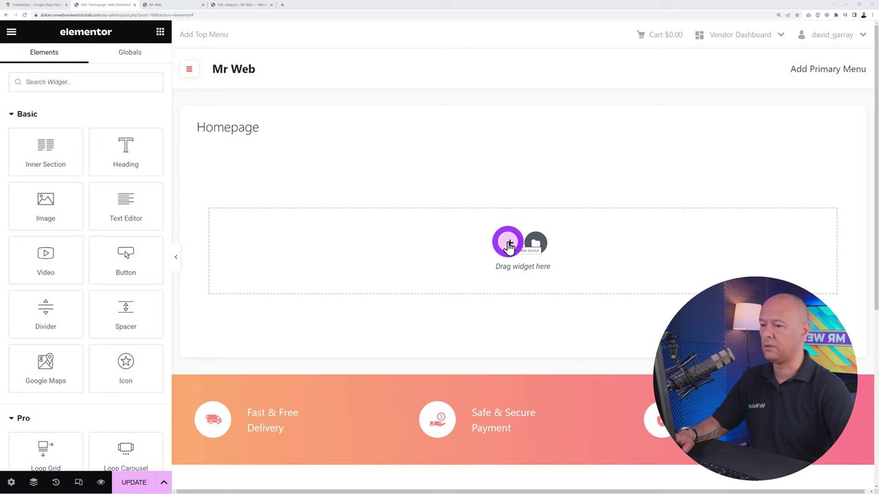
# Open the Elementor block library from the empty page's add-section area
pyautogui.click(508, 246)
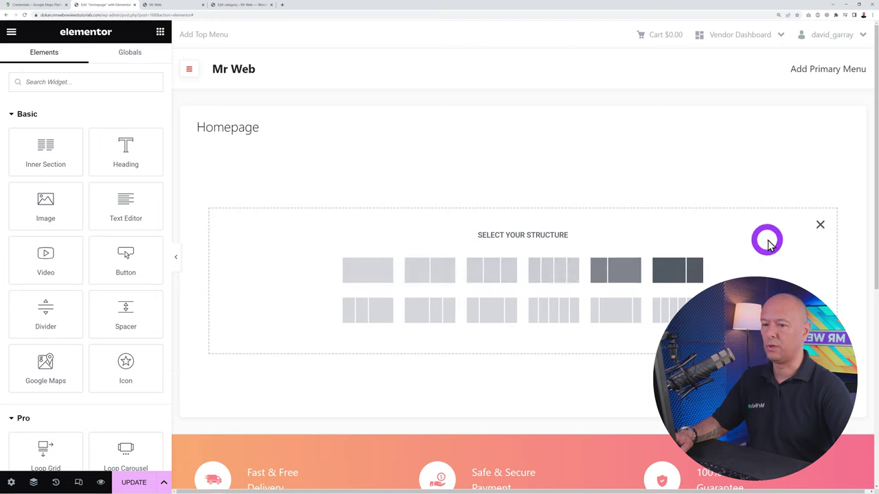
pyautogui.click(820, 224)
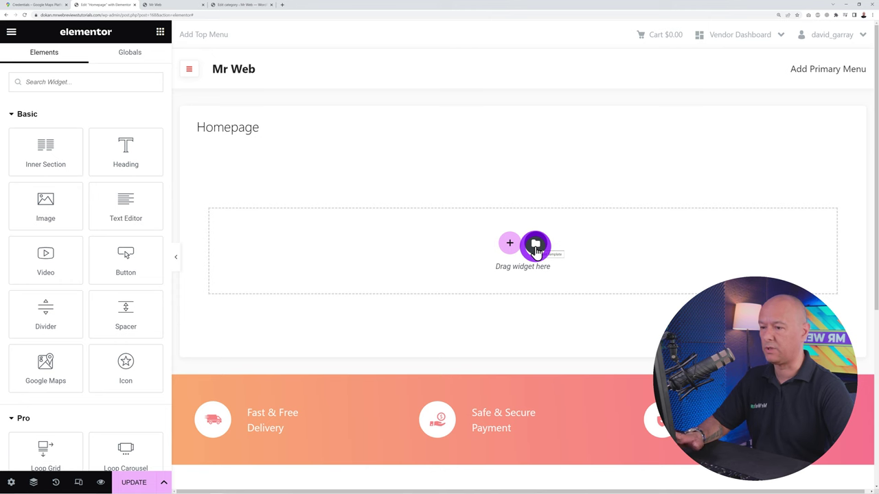
pyautogui.click(535, 246)
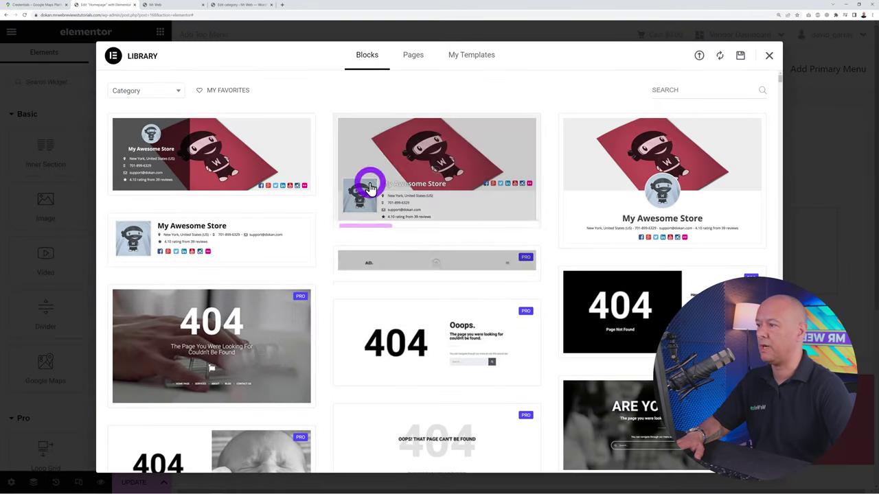
# Filter blocks to the Hero category and insert the 'How to properly wash your woolen knits' block
pyautogui.click(177, 91)
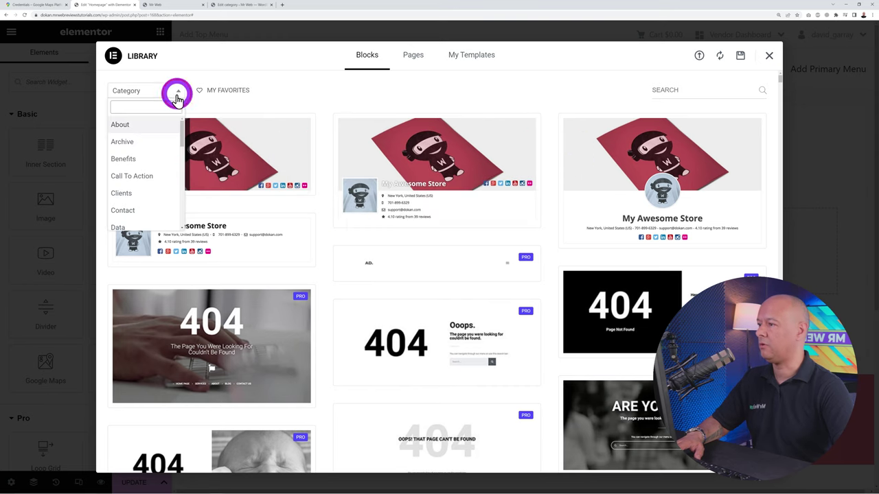
pyautogui.scroll(-3, 165, 135)
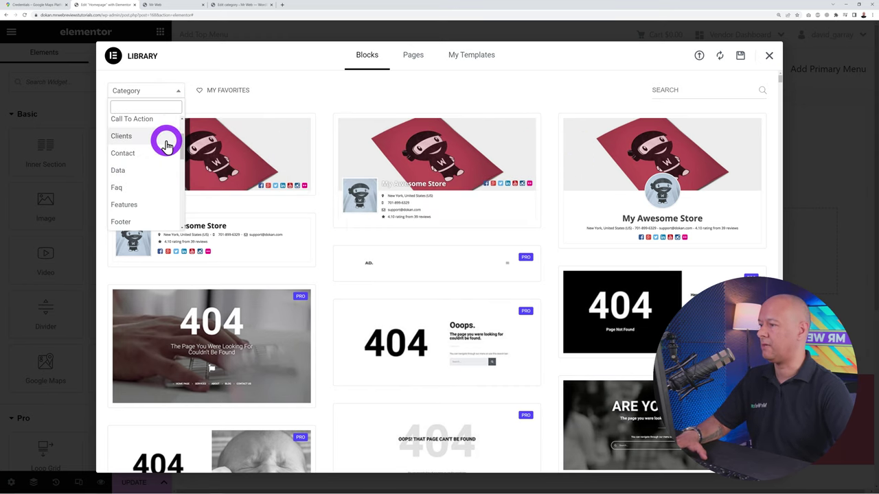
pyautogui.scroll(-3, 167, 145)
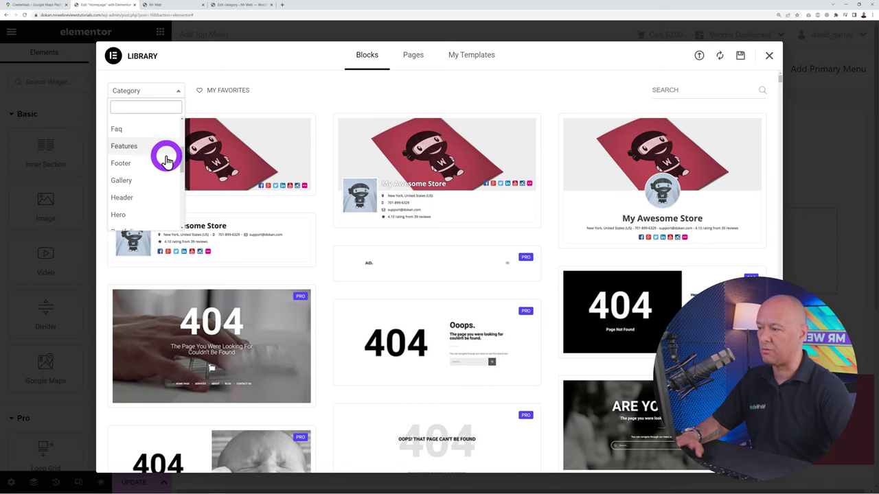
pyautogui.scroll(-1, 144, 185)
pyautogui.click(130, 192)
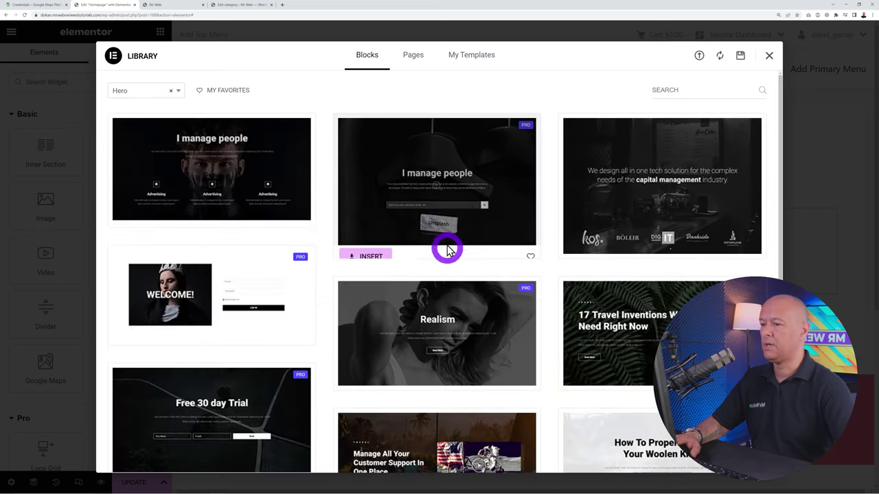
pyautogui.scroll(-5, 648, 320)
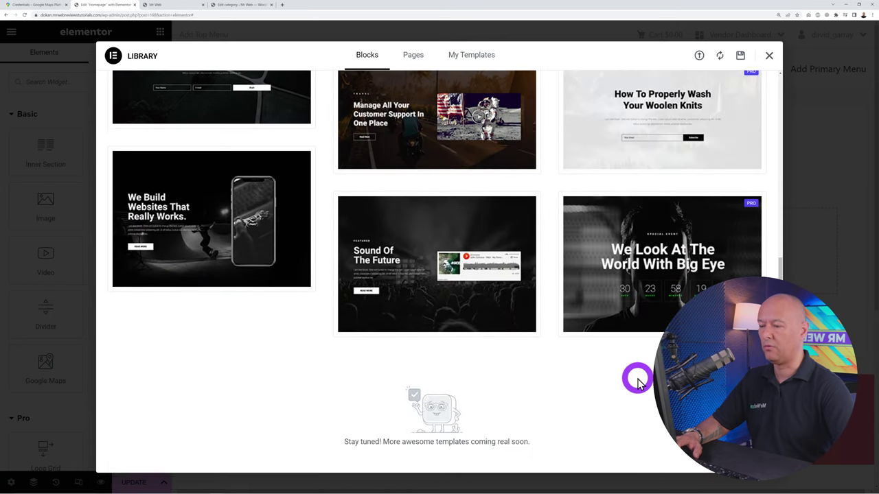
pyautogui.scroll(1, 625, 350)
pyautogui.scroll(2, 615, 330)
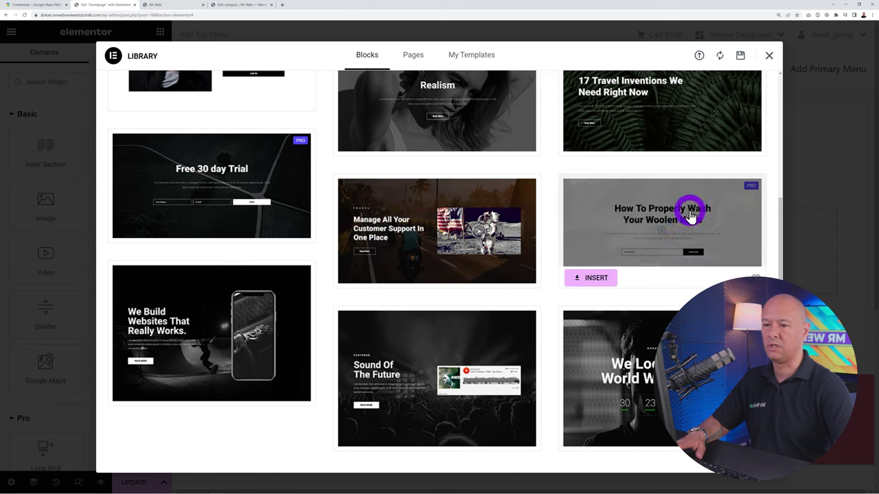
pyautogui.click(594, 280)
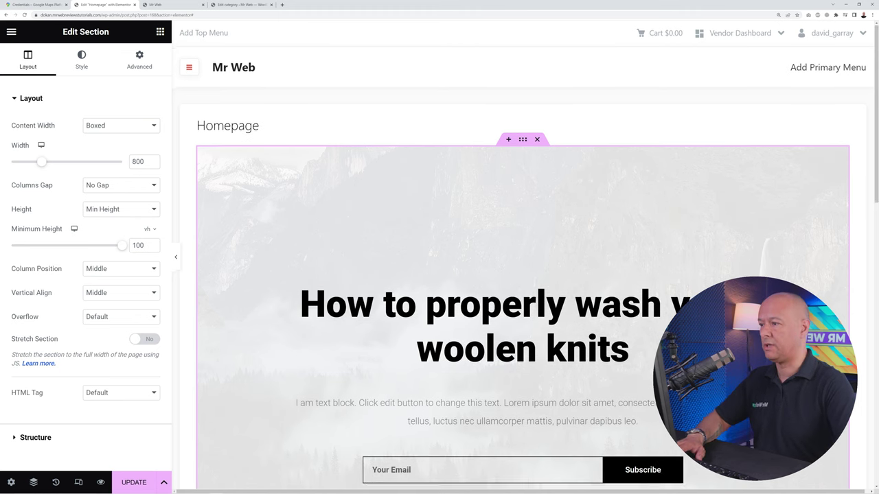
# Turn on Stretch Section so the hero spans the full page width
pyautogui.scroll(-1, 675, 270)
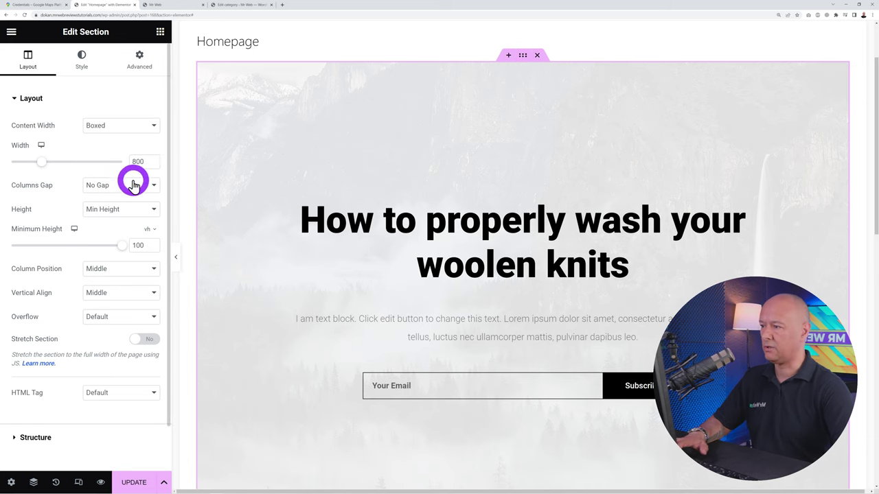
pyautogui.click(144, 341)
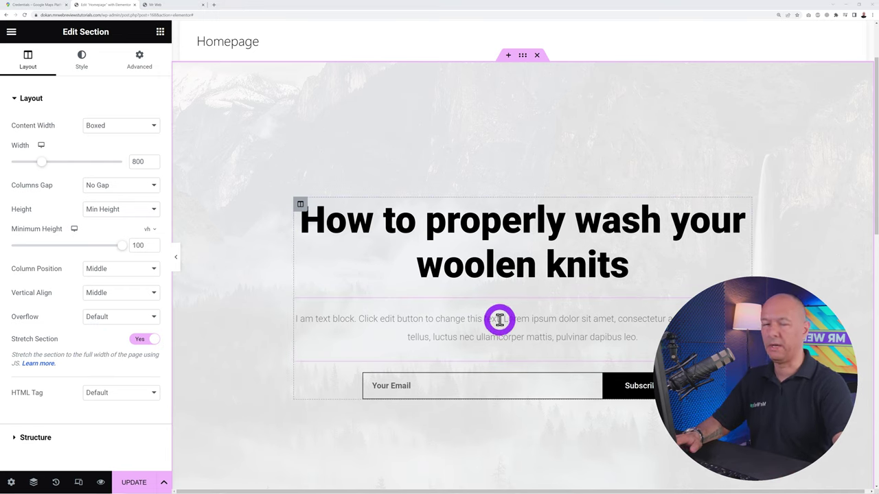
pyautogui.click(92, 69)
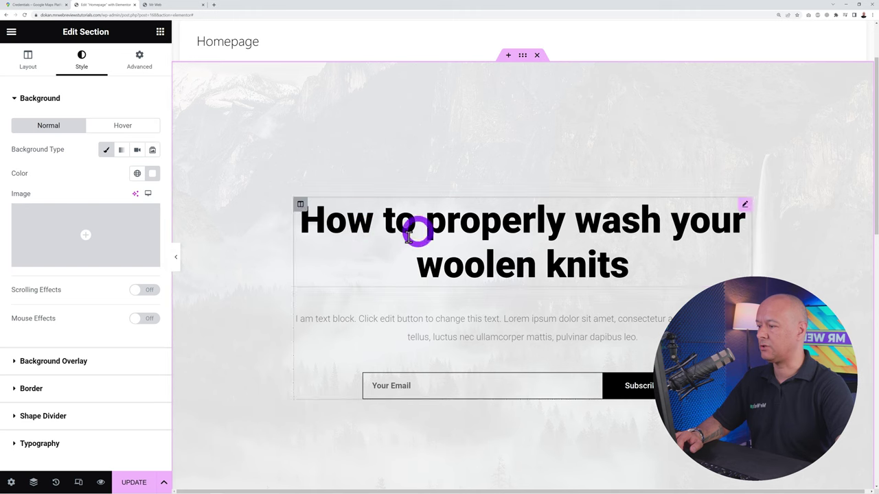
# Delete the mountain Background Overlay image and start choosing a new background image
pyautogui.click(78, 361)
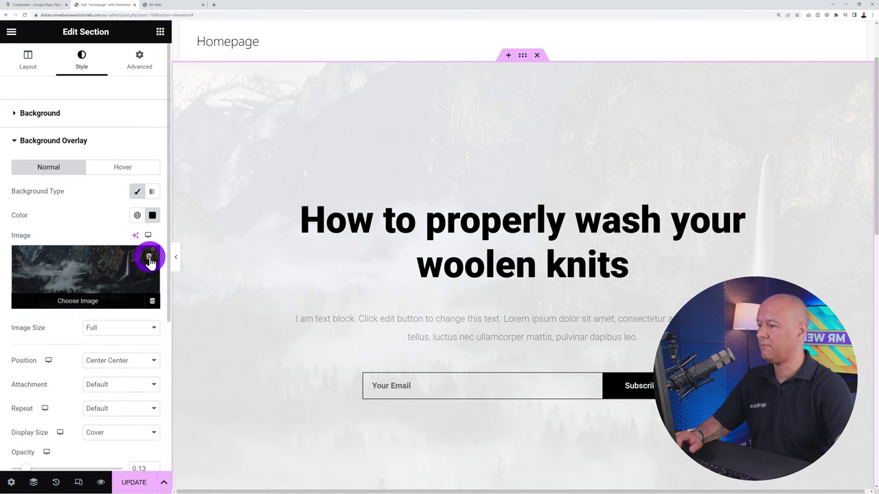
pyautogui.click(148, 260)
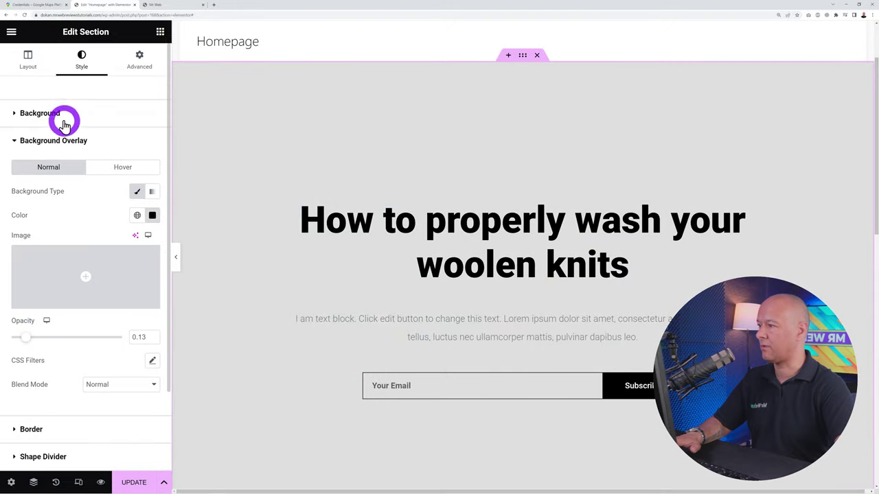
pyautogui.click(40, 113)
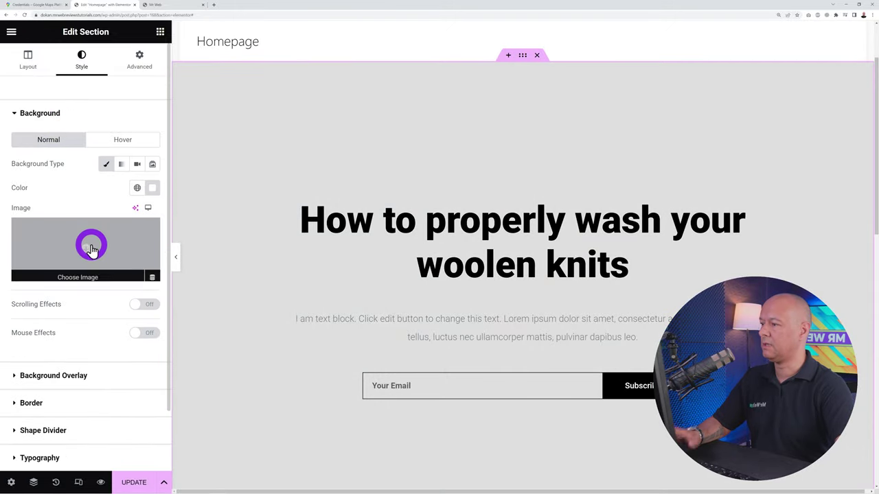
pyautogui.click(89, 251)
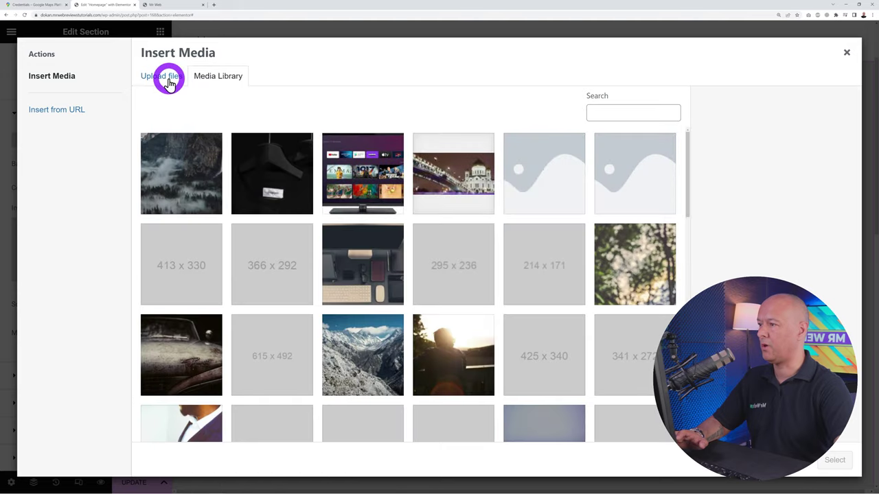
# Upload the pexels cyclist JPG and set it as the hero section's background image
pyautogui.click(169, 81)
pyautogui.click(476, 247)
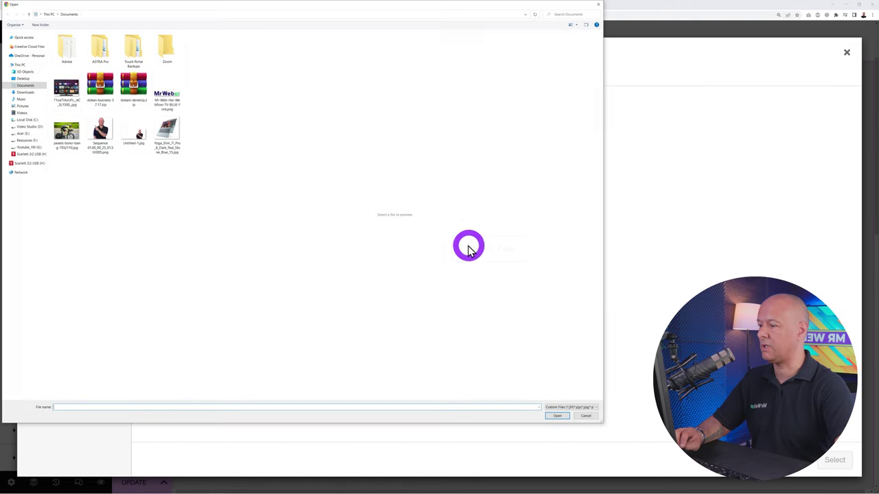
pyautogui.click(68, 132)
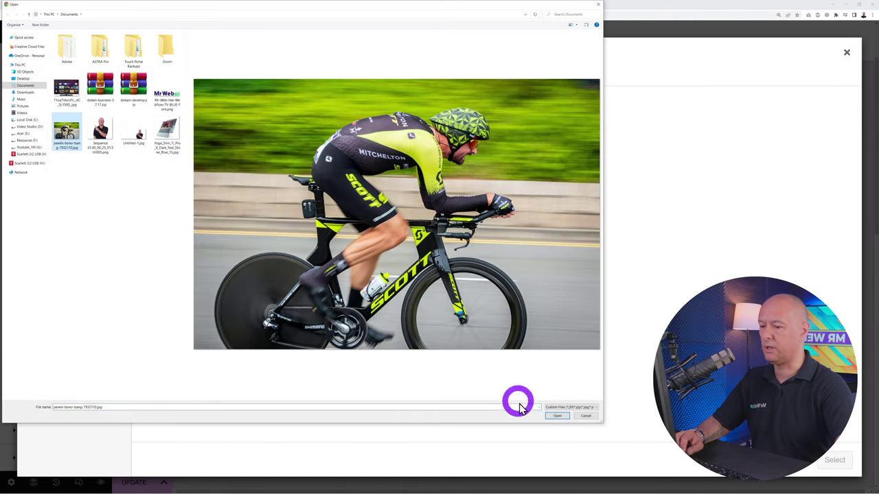
pyautogui.click(553, 417)
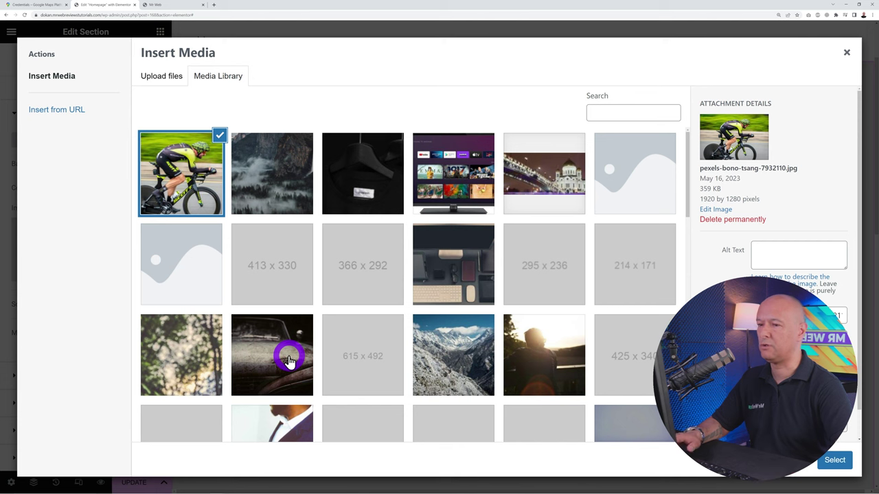
pyautogui.click(830, 462)
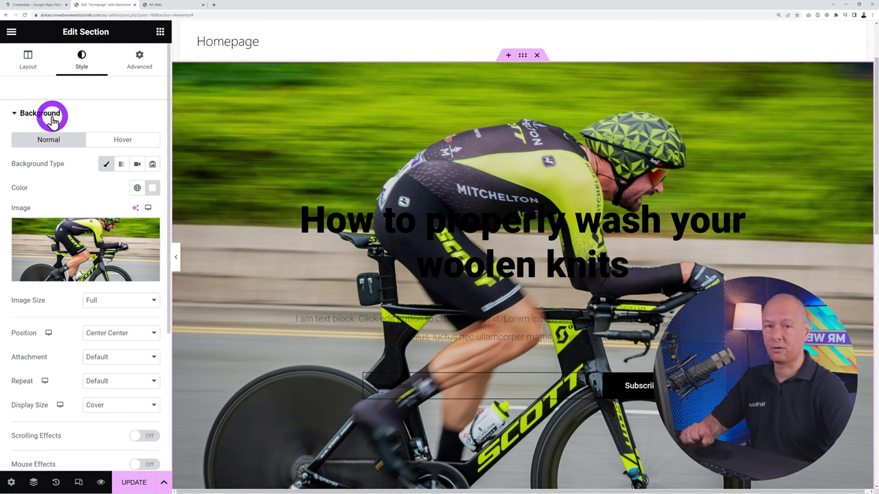
# Give the hero a #000000 background overlay at 0.52 opacity
pyautogui.click(52, 119)
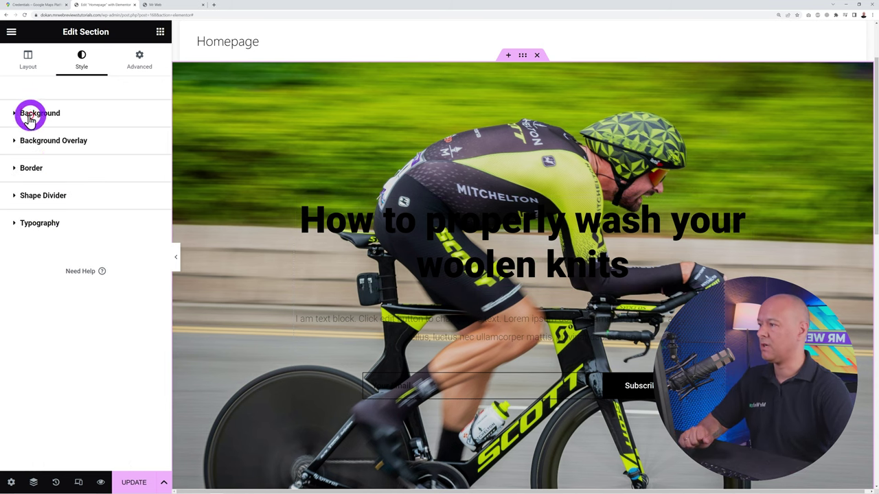
pyautogui.click(55, 142)
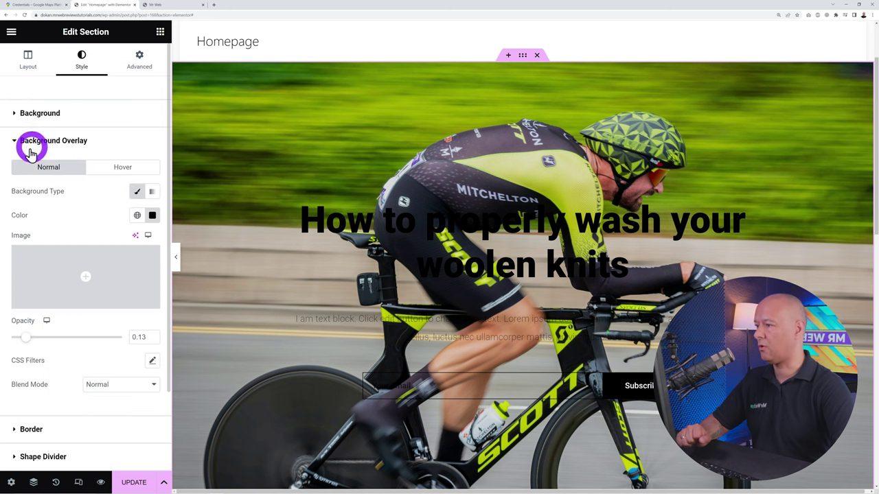
pyautogui.click(152, 216)
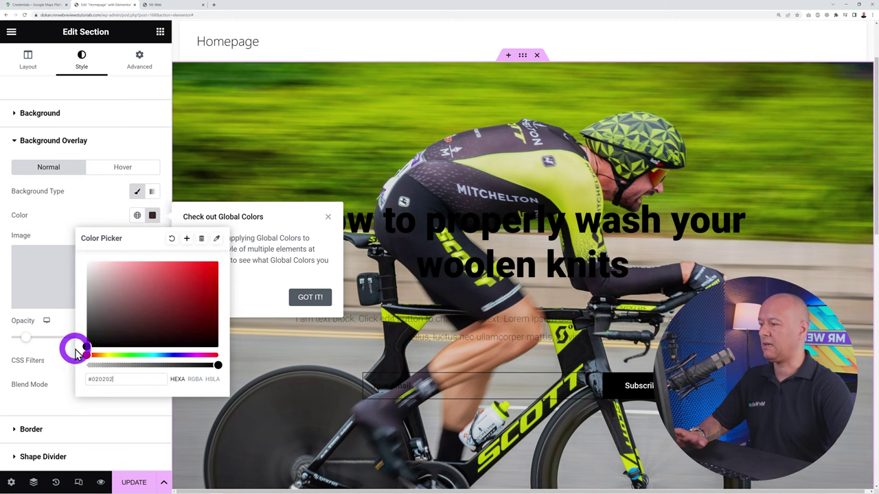
pyautogui.moveTo(76, 352); pyautogui.dragTo(70, 253)
pyautogui.hotkey('ctrl', 'a')
pyautogui.write('#000000')
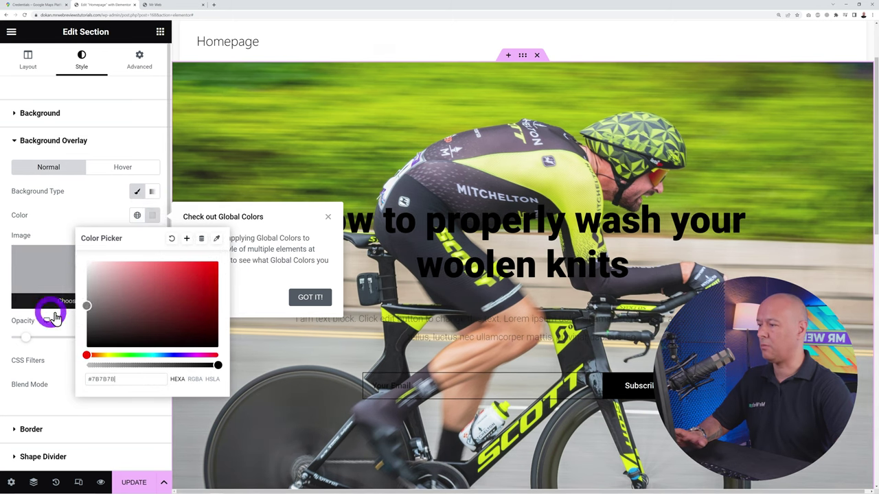
pyautogui.click(93, 206)
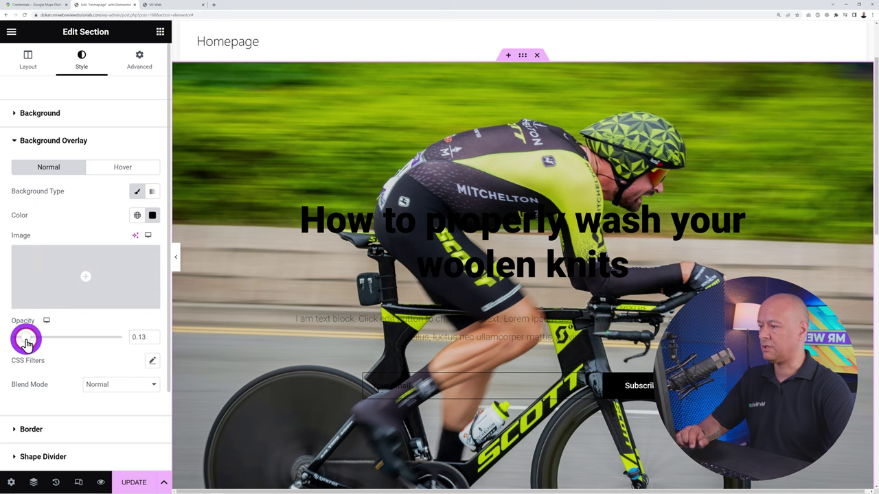
pyautogui.moveTo(23, 341)
pyautogui.mouseDown()
pyautogui.moveTo(8, 338)
pyautogui.moveTo(201, 346)
pyautogui.moveTo(117, 337)
pyautogui.moveTo(68, 350)
pyautogui.mouseUp()
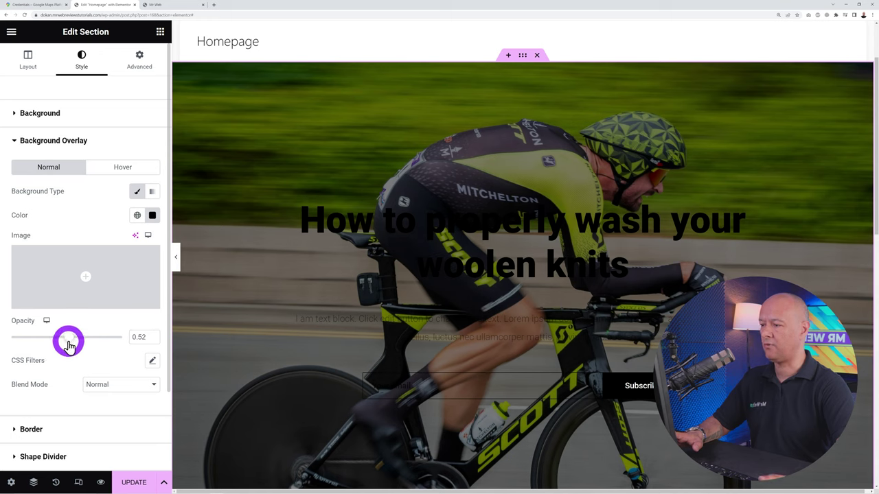
# Change the overlay colour to a deep blue (#121587)
pyautogui.click(152, 216)
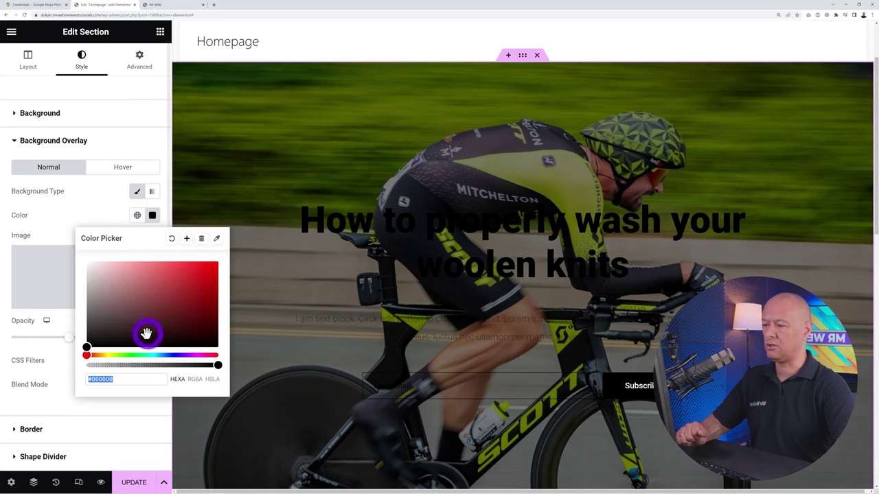
pyautogui.click(173, 356)
pyautogui.moveTo(168, 312); pyautogui.dragTo(190, 287)
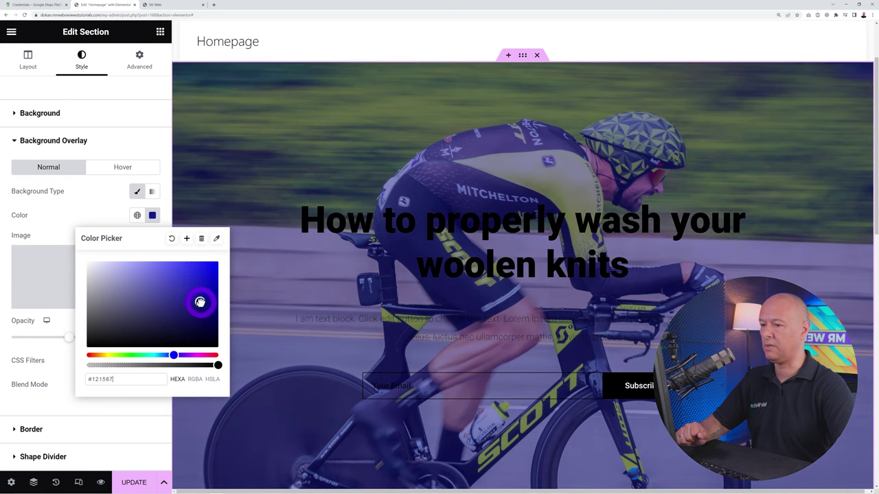
pyautogui.click(112, 216)
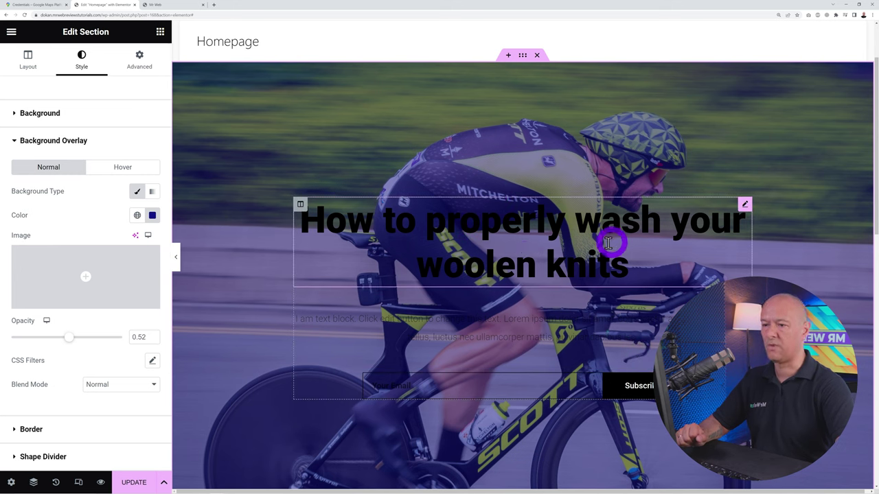
# Replace the hero heading with 'Online Marketplace for Cycling Equipment'
pyautogui.click(742, 206)
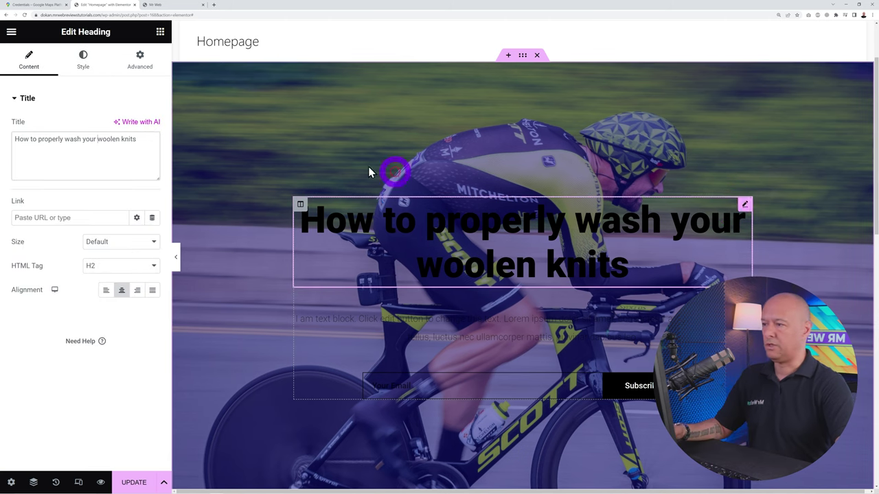
pyautogui.moveTo(136, 139); pyautogui.dragTo(12, 139)
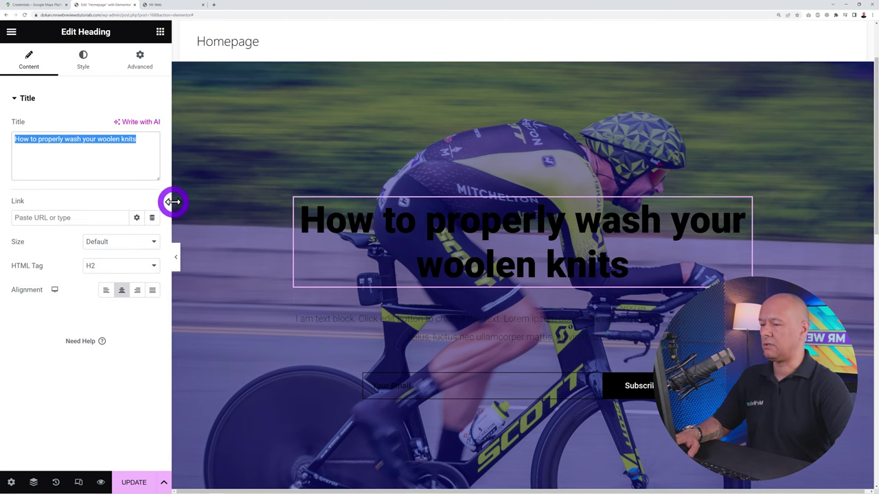
pyautogui.write('Online Marketplace for Cycling Equipment')
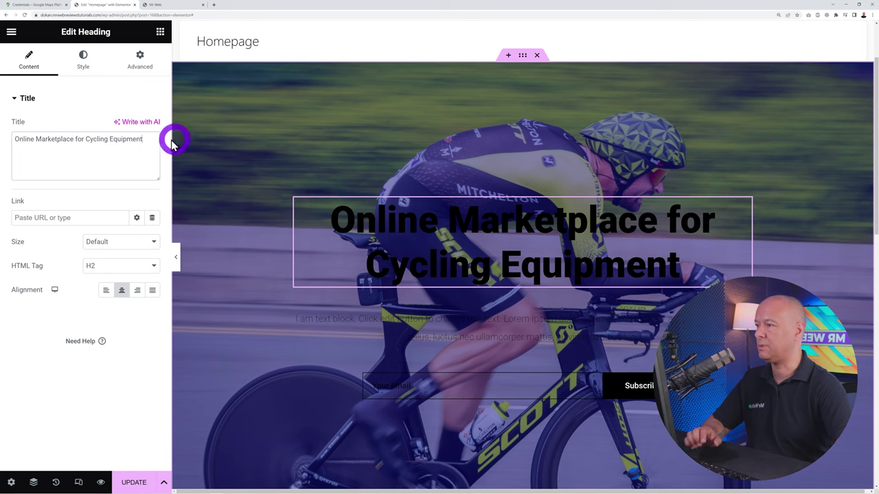
# Make the hero heading text white (#FFFFFF)
pyautogui.click(83, 59)
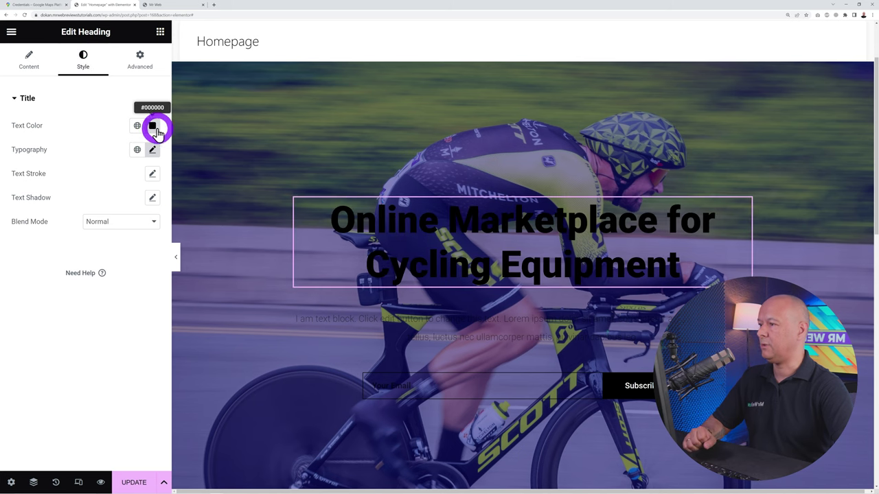
pyautogui.click(152, 126)
pyautogui.moveTo(147, 201); pyautogui.dragTo(69, 164)
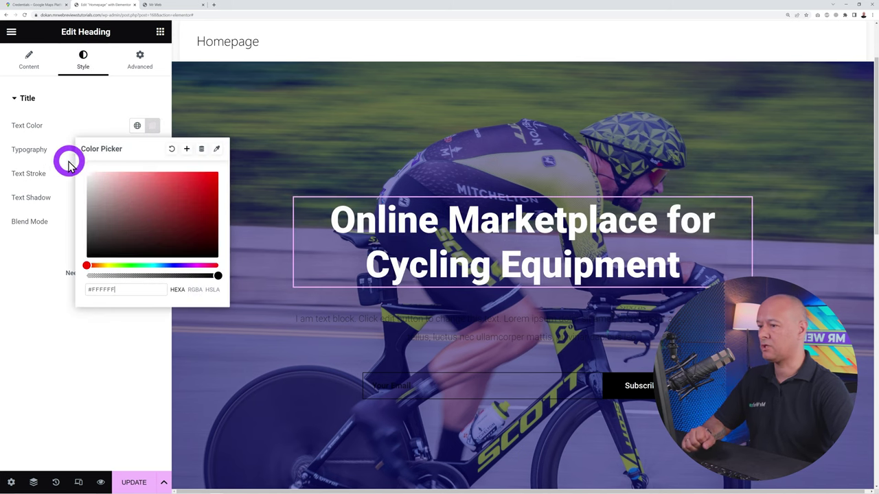
pyautogui.click(152, 128)
pyautogui.click(99, 115)
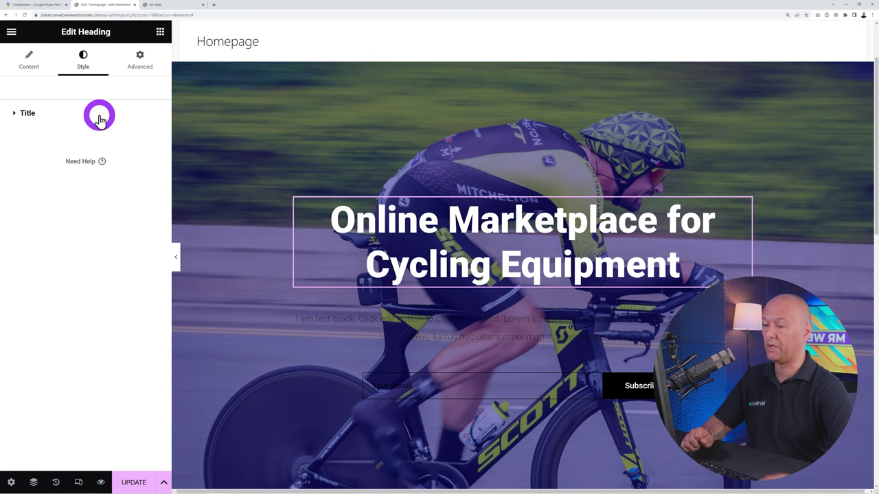
pyautogui.click(31, 111)
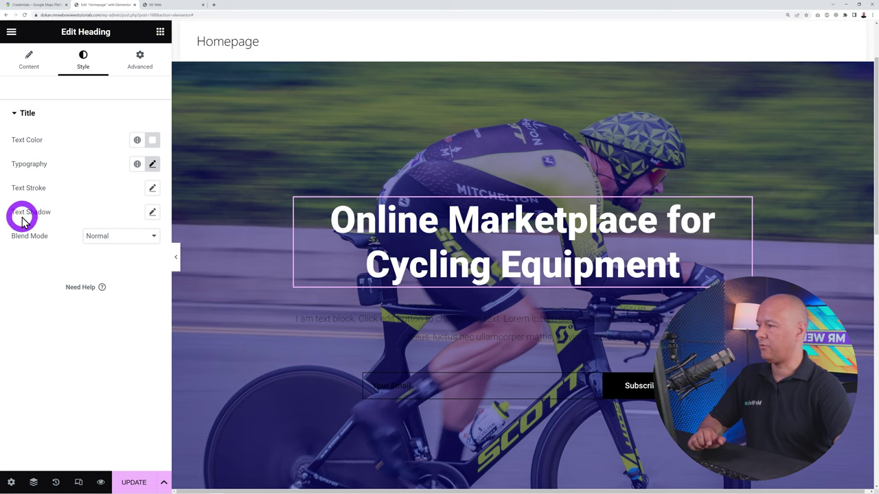
# Add a darker heading text shadow with horizontal and vertical offsets of 2
pyautogui.click(152, 213)
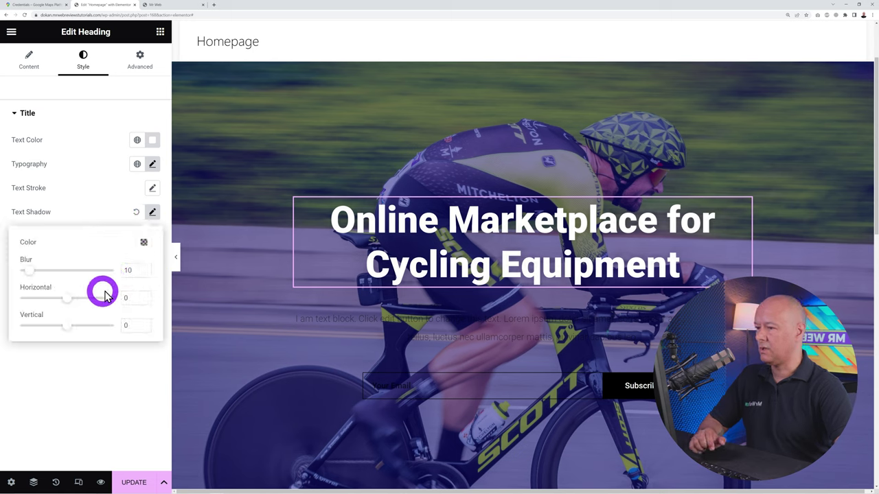
pyautogui.click(144, 296)
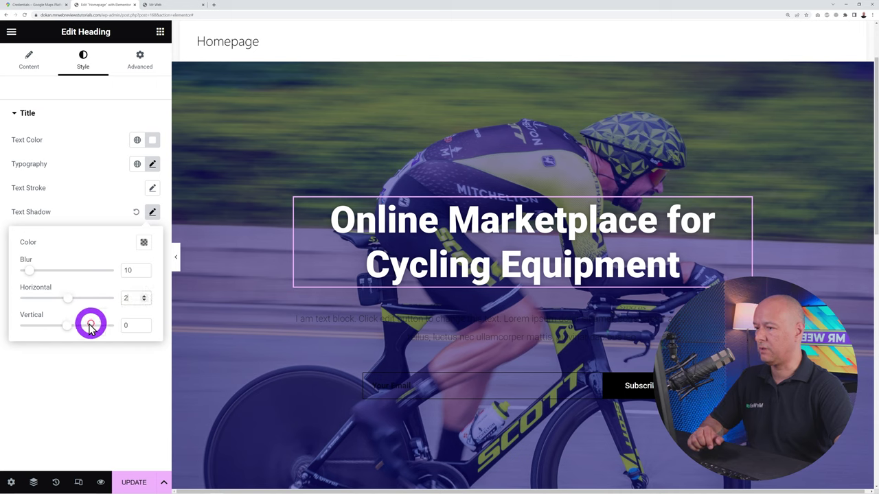
pyautogui.click(144, 323)
pyautogui.click(144, 322)
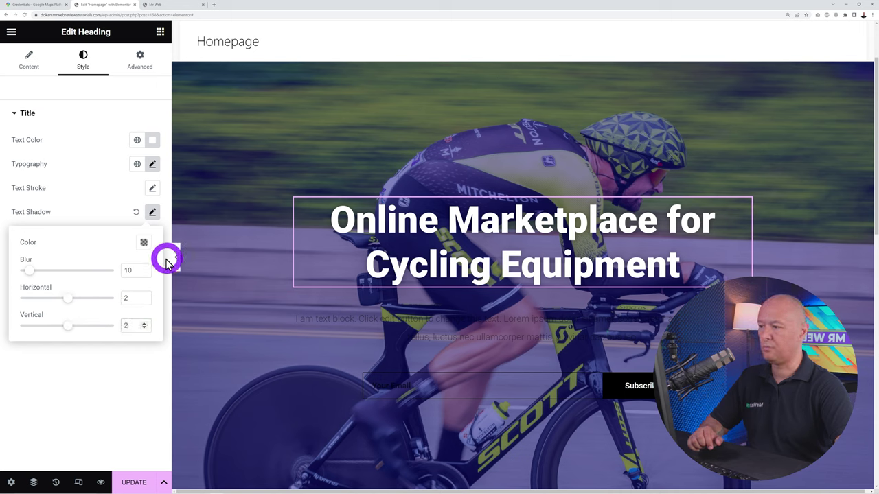
pyautogui.click(144, 244)
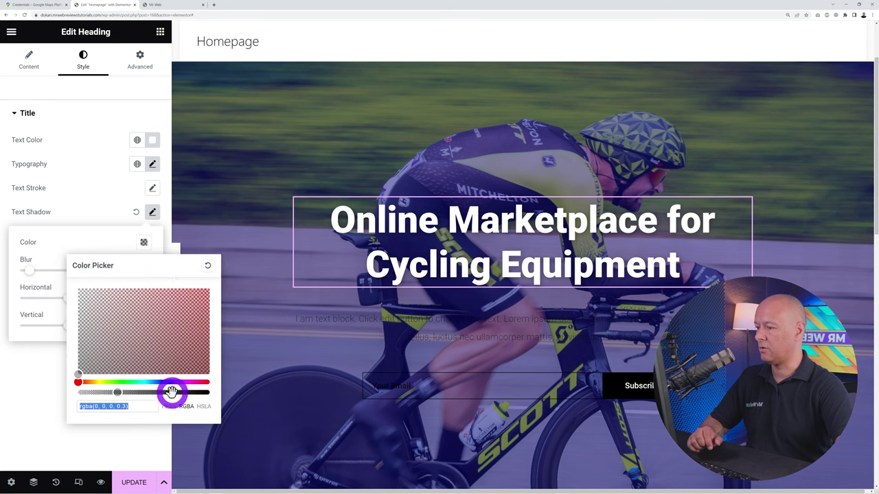
pyautogui.moveTo(172, 392); pyautogui.dragTo(170, 393)
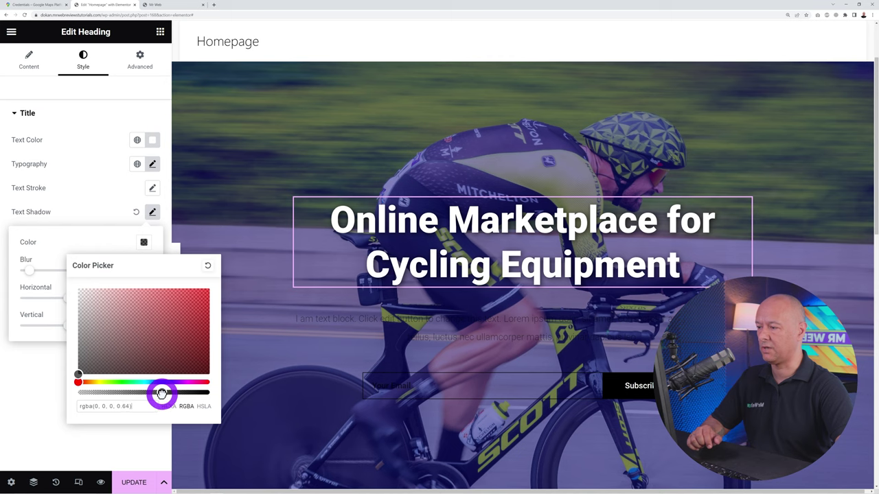
pyautogui.click(95, 204)
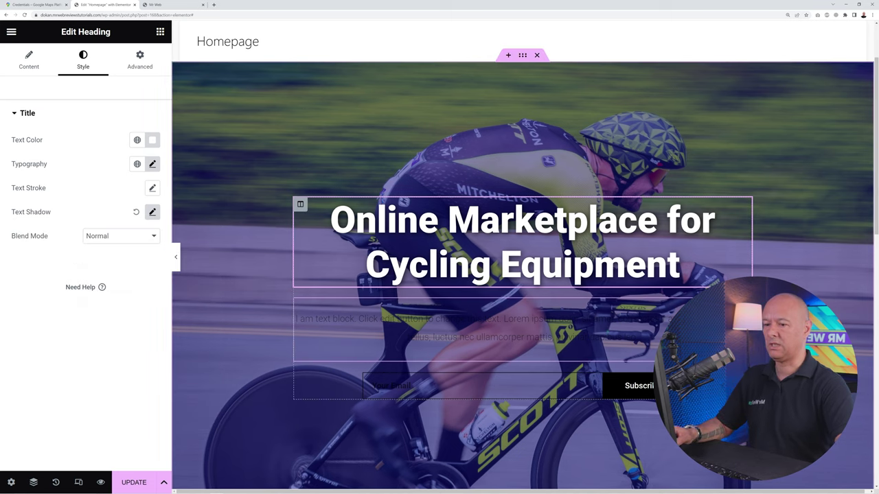
# Replace the placeholder paragraph with the pasted cycling-equipment welcome text
pyautogui.click(592, 317)
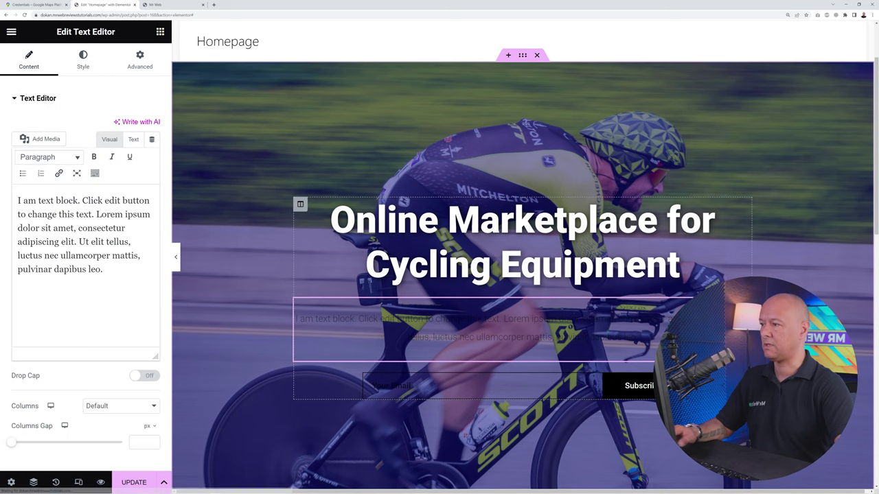
pyautogui.click(132, 278)
pyautogui.moveTo(133, 278); pyautogui.dragTo(16, 198)
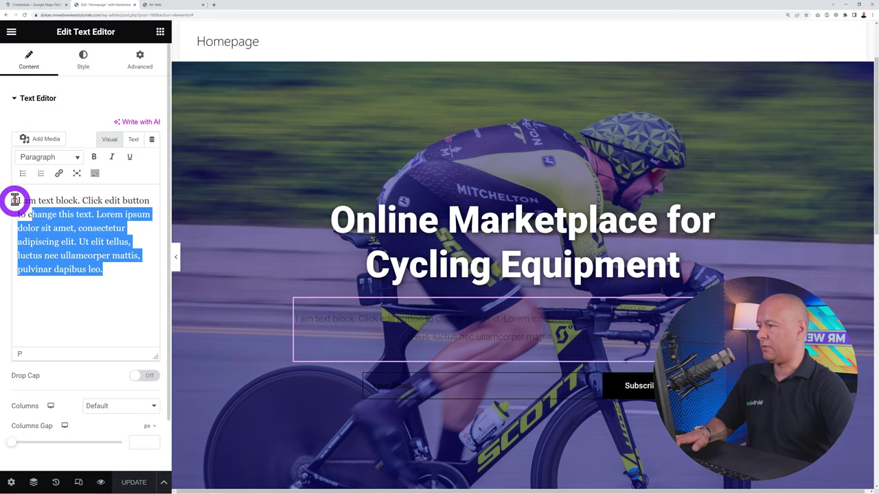
pyautogui.write("Welcome to our online marketplace for cycling equipment! If you're a cycling enthusiast or simply looking for the perfect gear to help you take on the open road, you've come to the right place. Our platform provides you with access to a wide range of high-quality cycling equipment and accessories, all from the comfort of your own home")
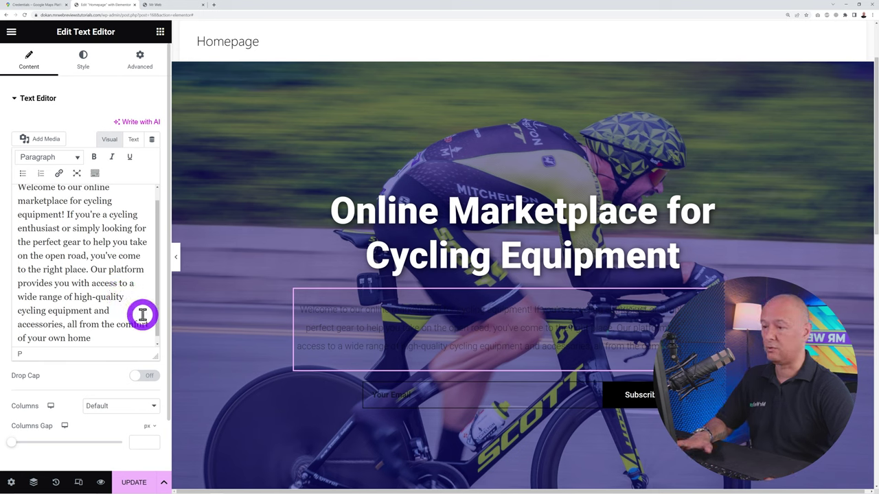
# Make the paragraph text fully opaque white (#FFFFFF)
pyautogui.click(84, 66)
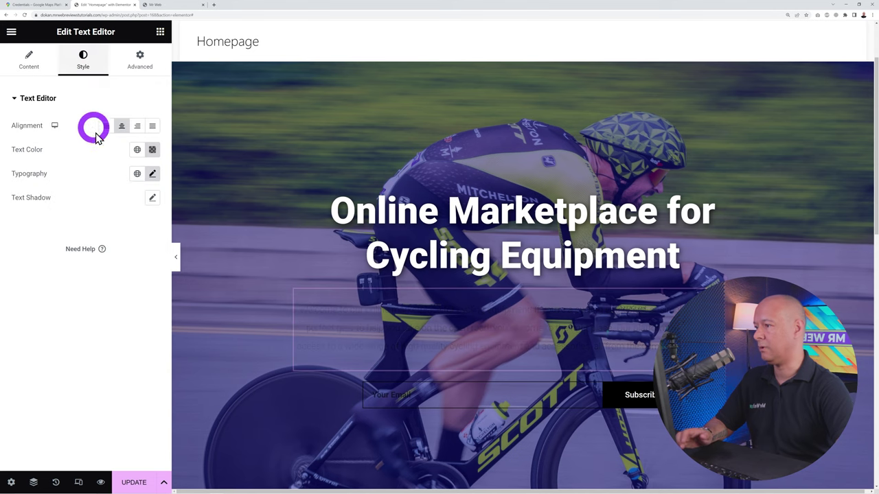
pyautogui.click(153, 149)
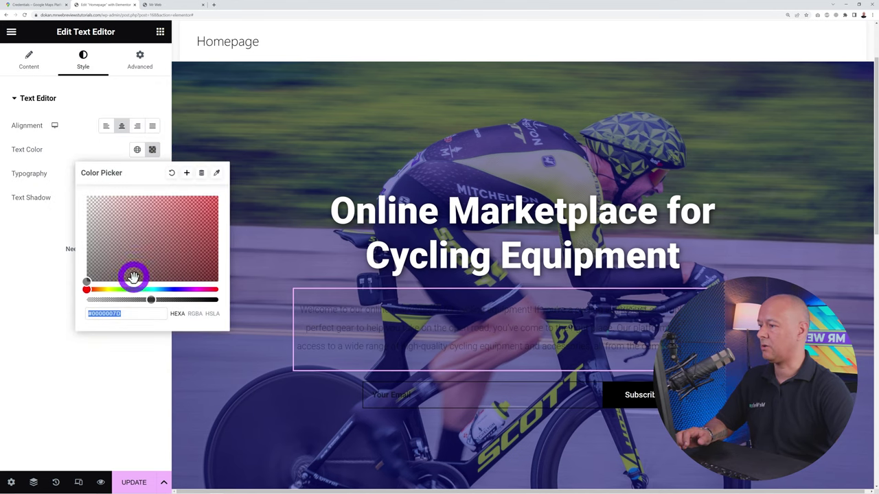
pyautogui.moveTo(154, 299); pyautogui.dragTo(227, 299)
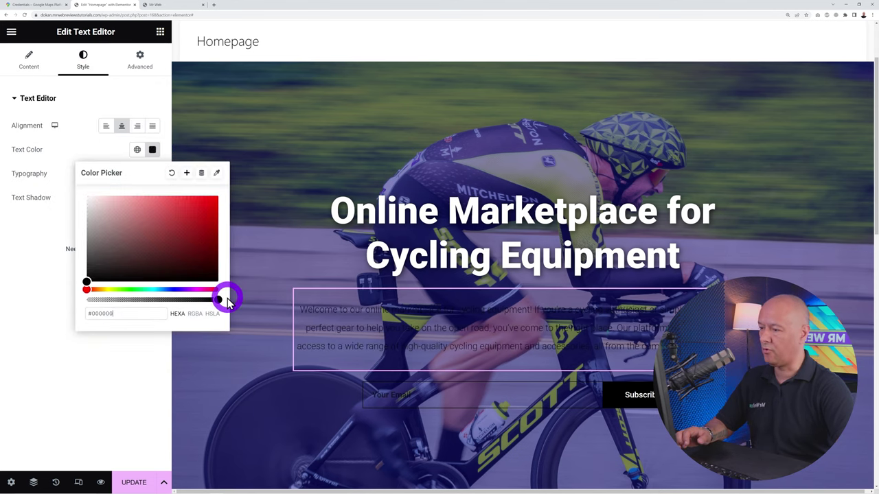
pyautogui.moveTo(151, 251); pyautogui.dragTo(64, 171)
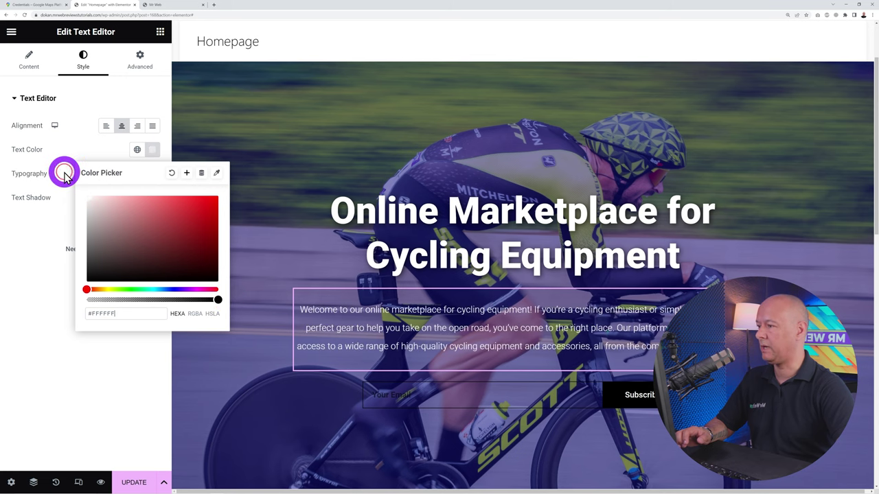
pyautogui.click(72, 223)
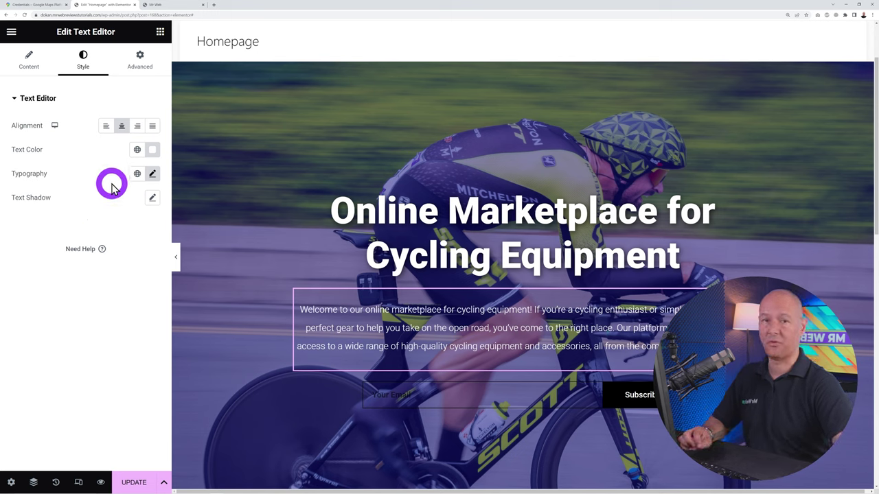
# Set the paragraph font to Montserrat at weight 600 (Semi Bold)
pyautogui.click(151, 175)
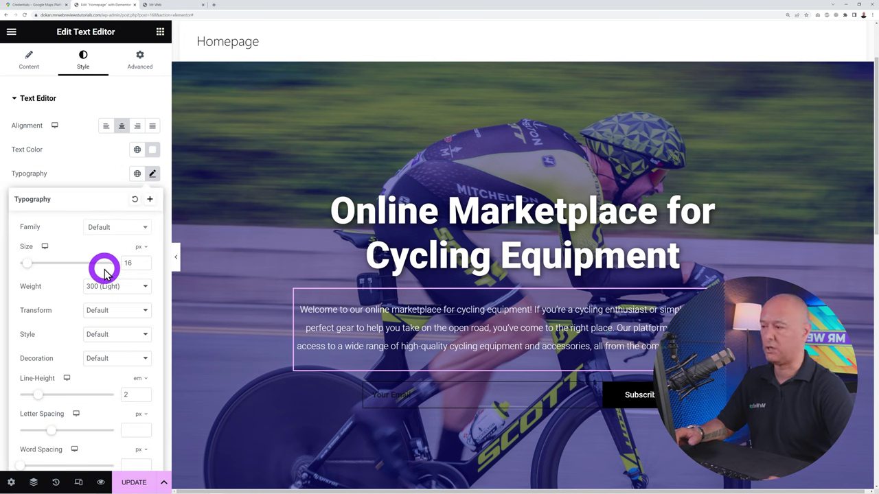
pyautogui.click(127, 228)
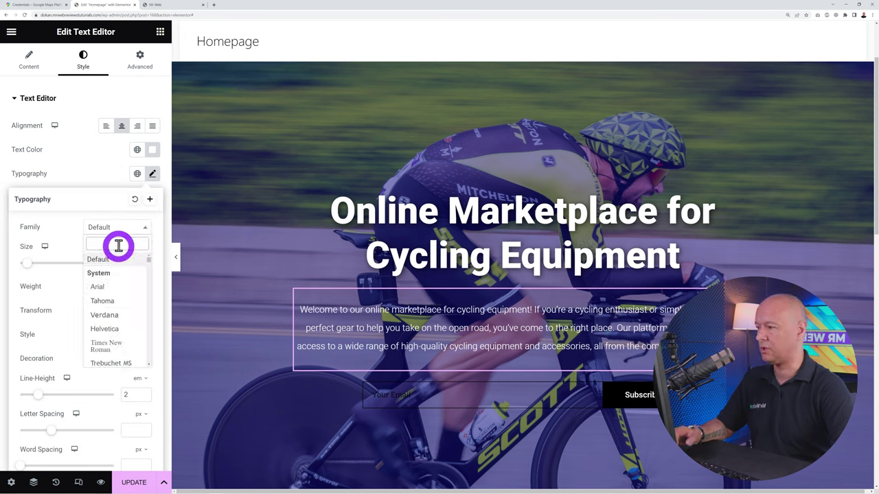
pyautogui.write('mont')
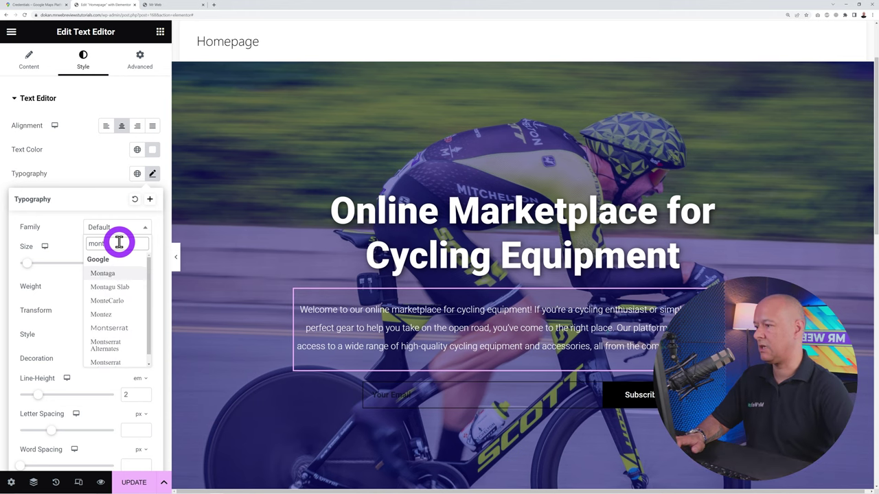
pyautogui.click(121, 328)
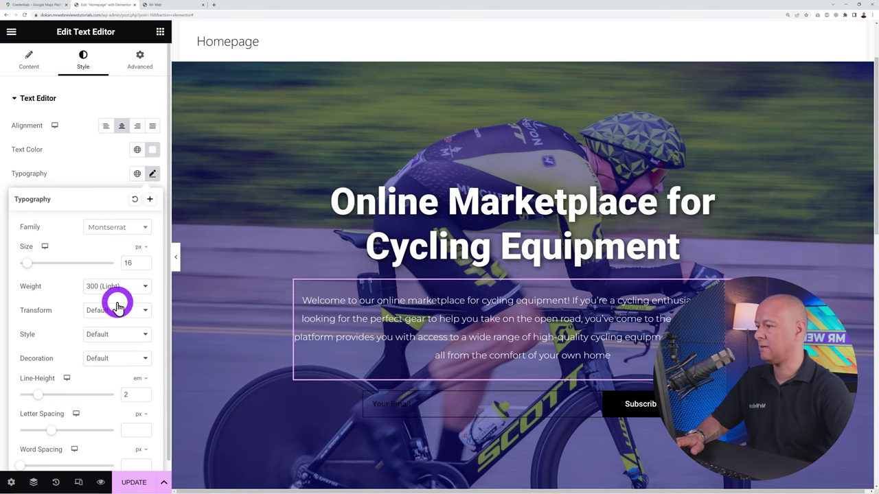
pyautogui.scroll(-1, 130, 334)
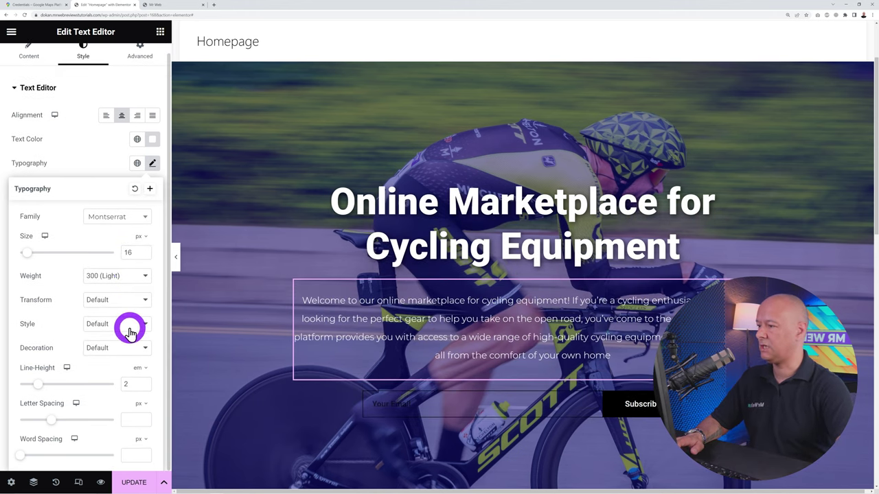
pyautogui.click(140, 278)
pyautogui.click(134, 323)
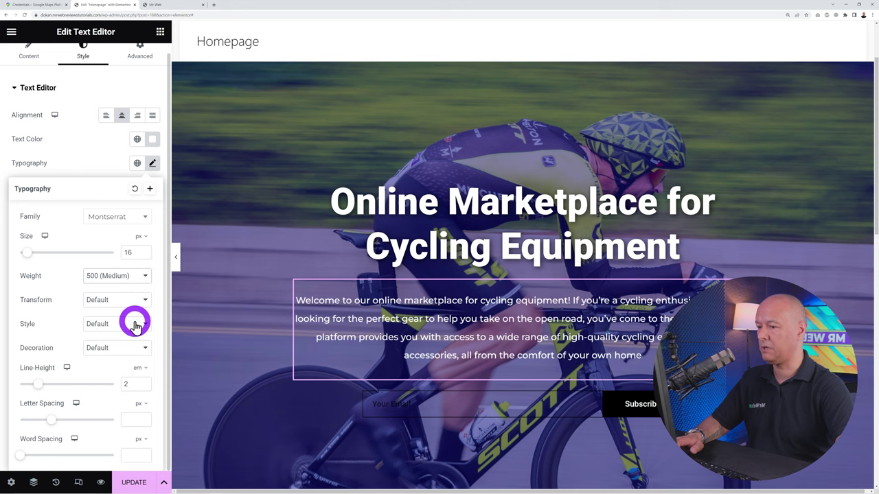
pyautogui.click(138, 275)
pyautogui.click(134, 333)
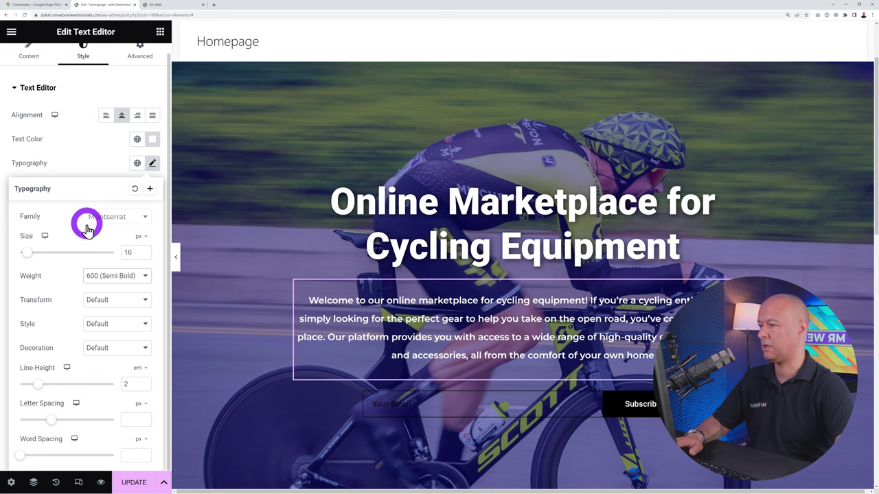
# Set the paragraph size to 14 px with tighter line height, then select the subscribe form
pyautogui.click(145, 256)
pyautogui.click(145, 257)
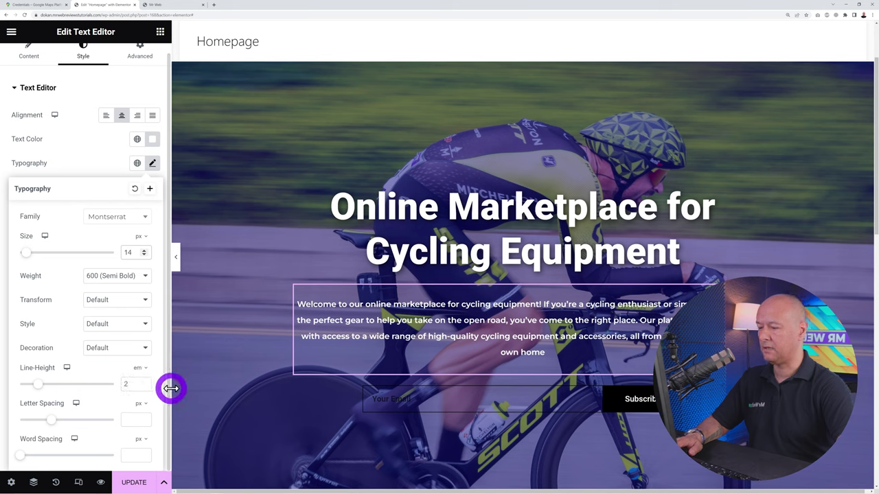
pyautogui.click(144, 387)
pyautogui.click(144, 387)
pyautogui.click(145, 387)
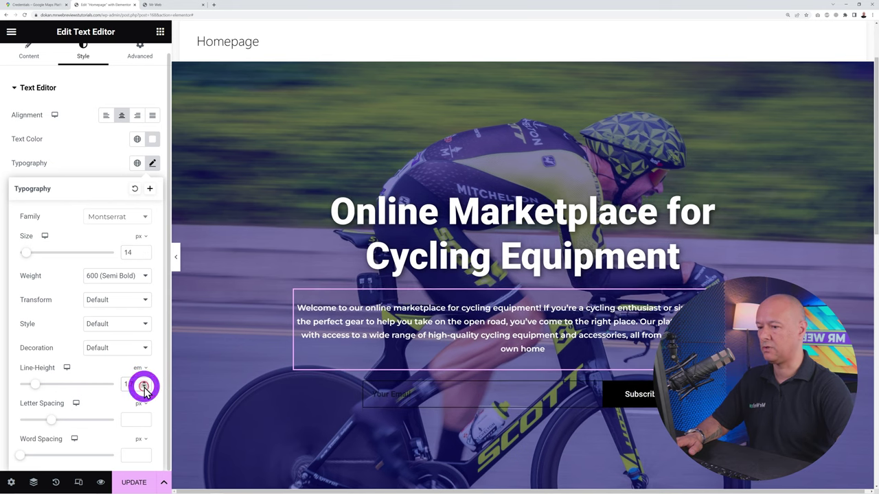
pyautogui.click(144, 387)
pyautogui.click(144, 387)
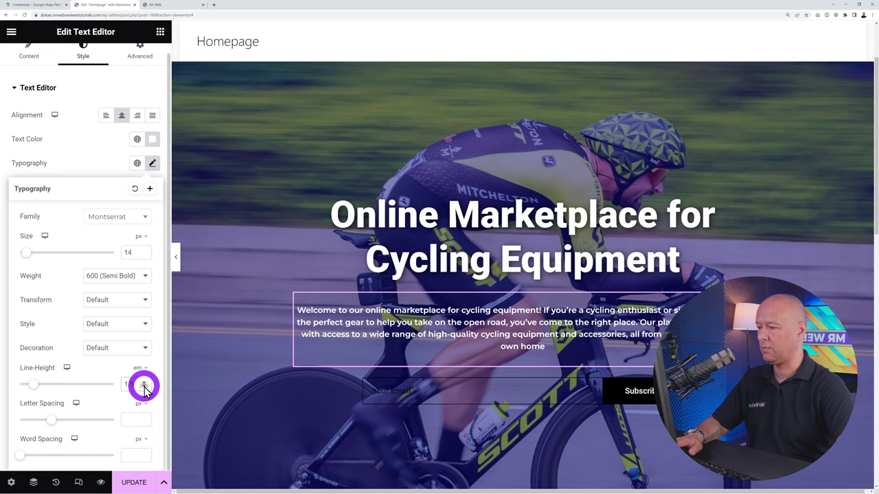
pyautogui.click(84, 156)
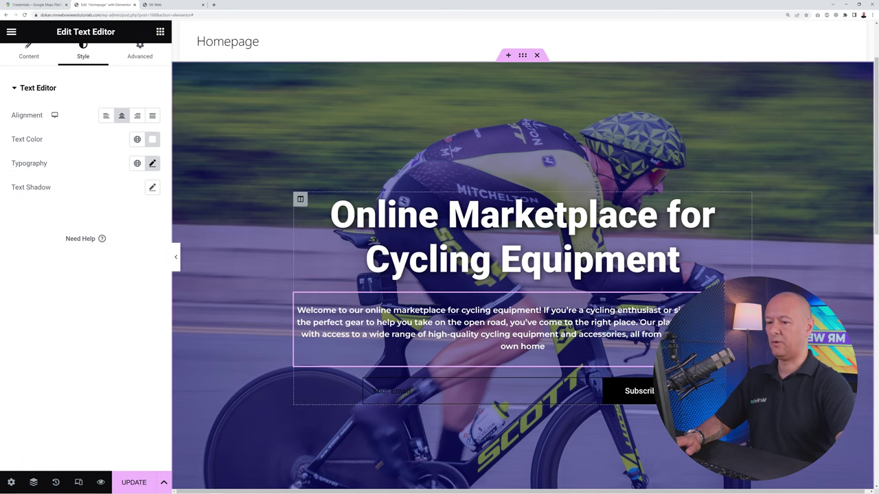
pyautogui.click(329, 390)
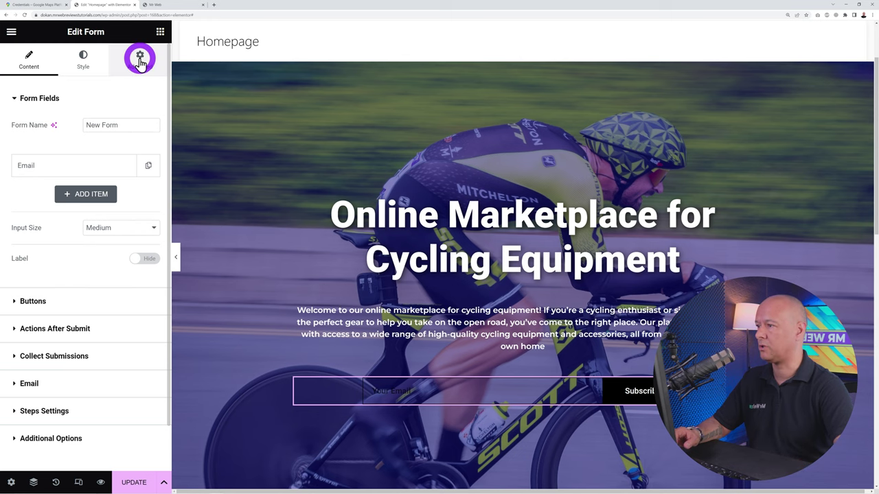
# Find the Search Form widget via 'searc' and drop it below the subscribe form
pyautogui.click(160, 32)
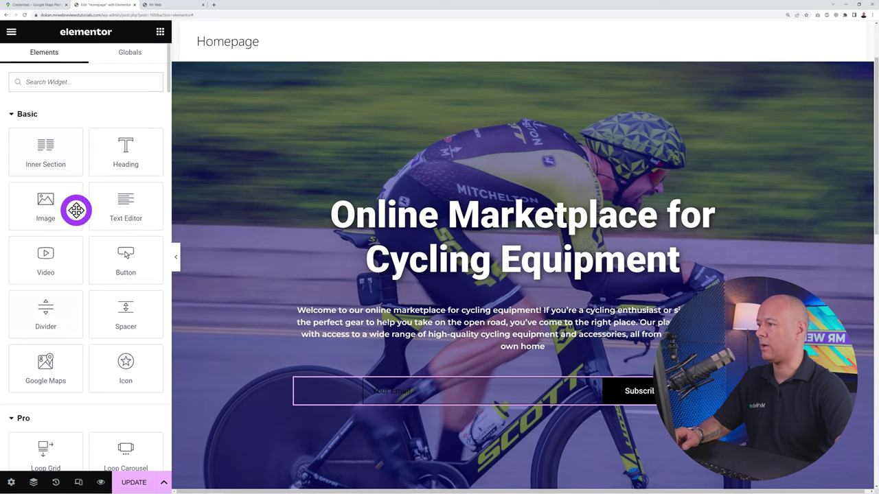
pyautogui.write('searc')
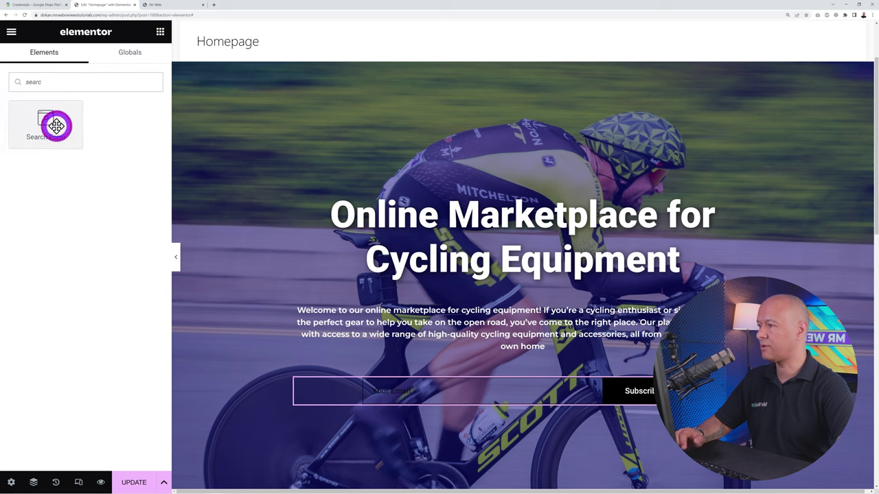
pyautogui.moveTo(55, 125); pyautogui.dragTo(461, 393)
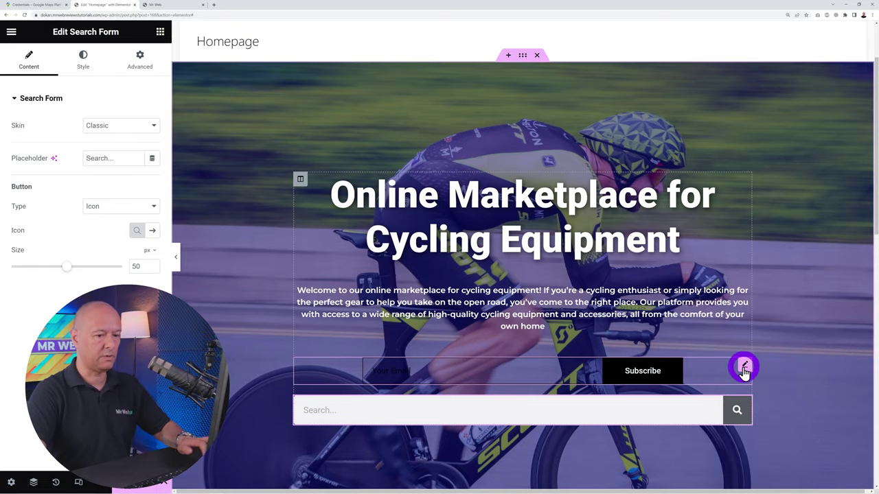
# Delete the email subscribe form from the hero section
pyautogui.rightClick(745, 371)
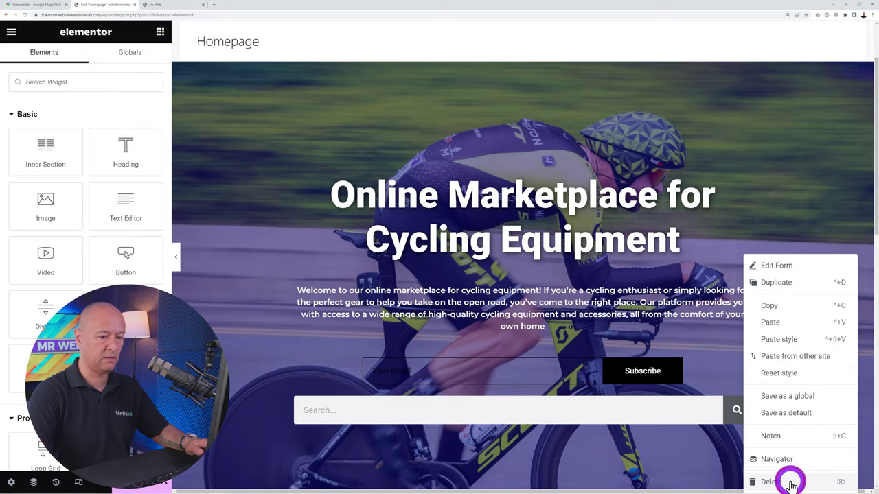
pyautogui.click(788, 481)
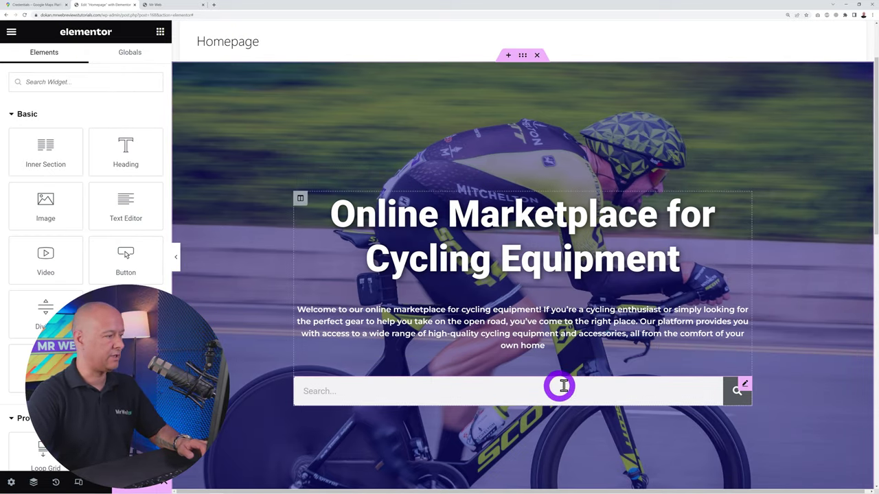
pyautogui.click(744, 385)
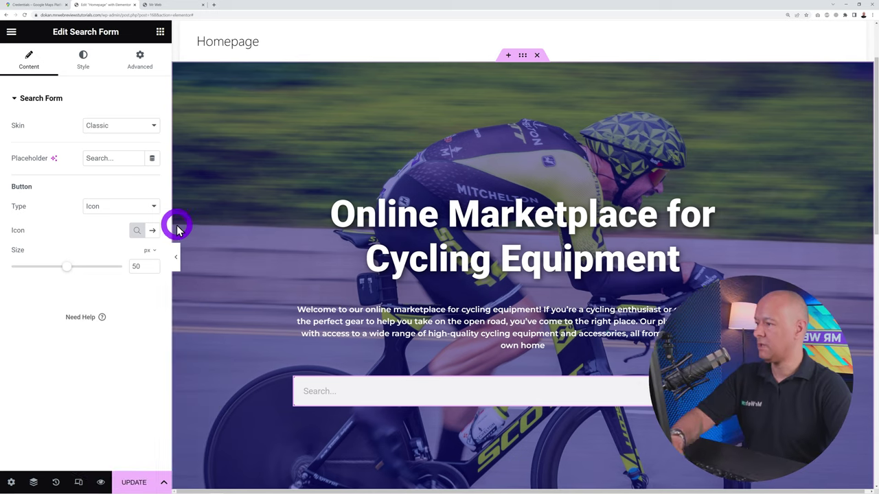
# Try the Minimal and Full Screen search skins, then keep the search form Classic
pyautogui.click(138, 130)
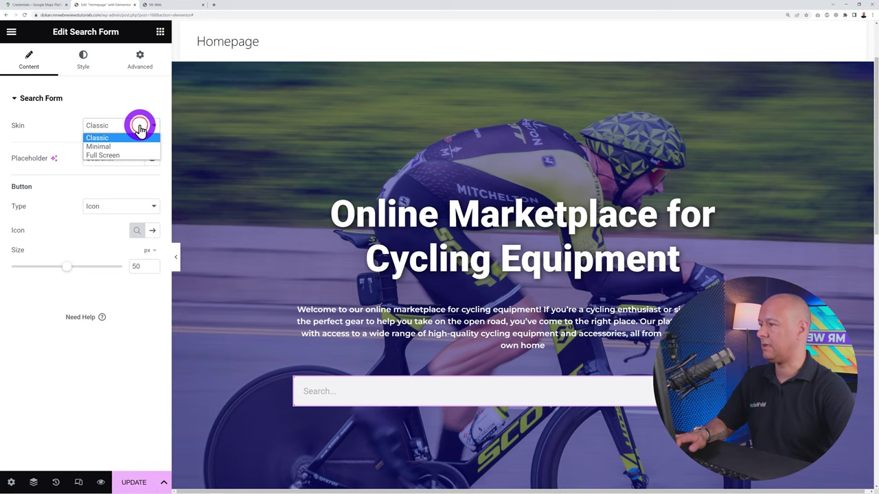
pyautogui.click(131, 139)
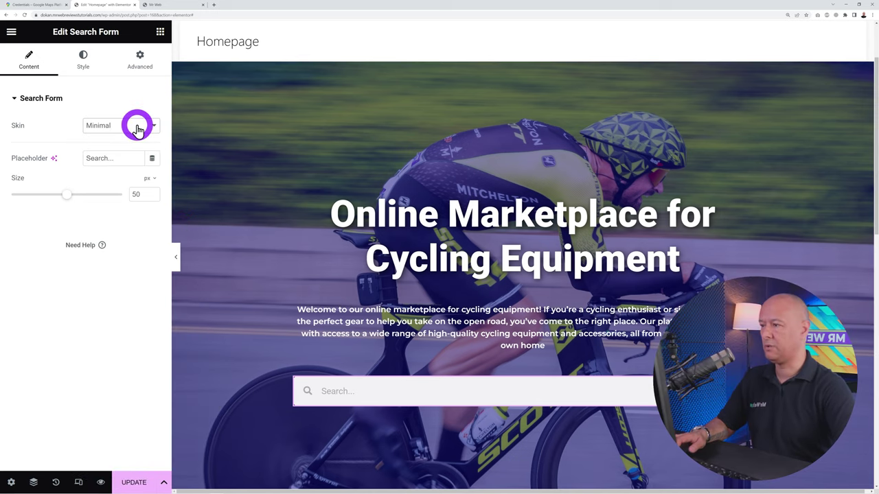
pyautogui.click(137, 127)
pyautogui.click(129, 154)
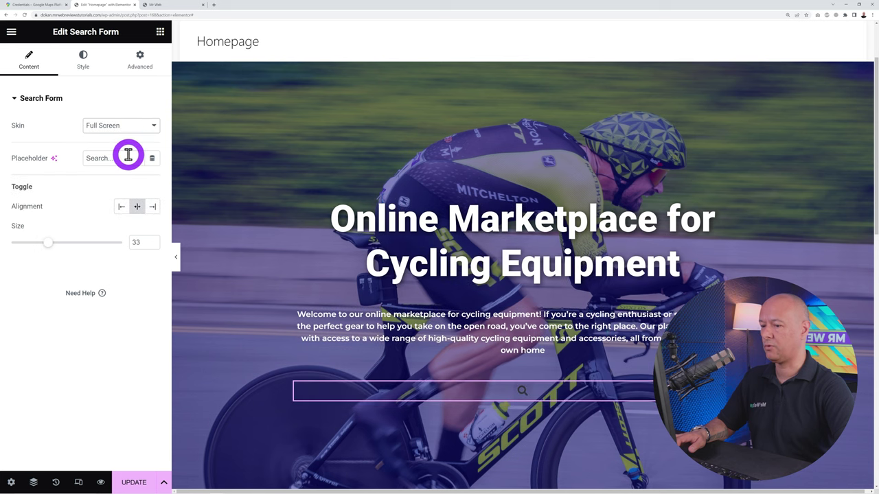
pyautogui.click(141, 130)
pyautogui.click(137, 134)
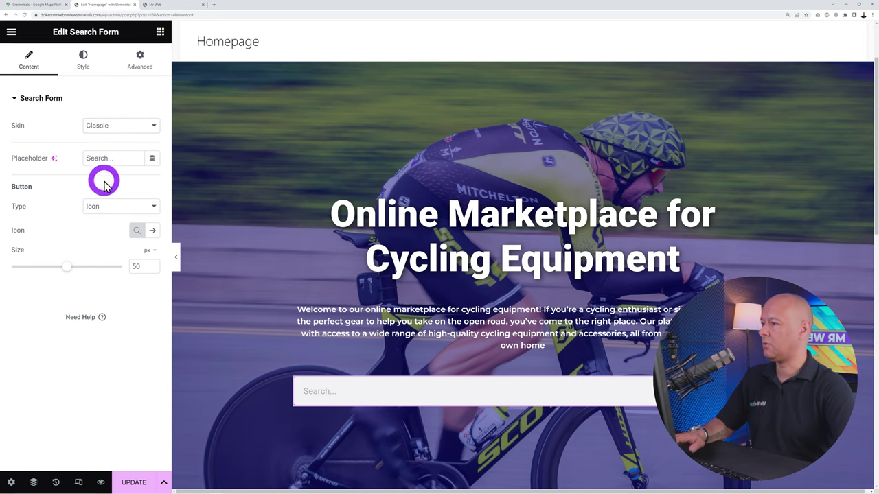
pyautogui.click(383, 441)
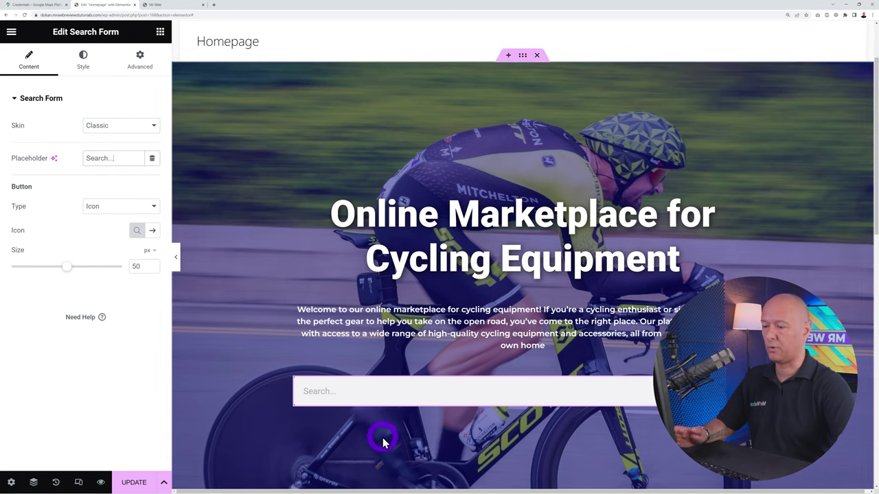
pyautogui.click(109, 163)
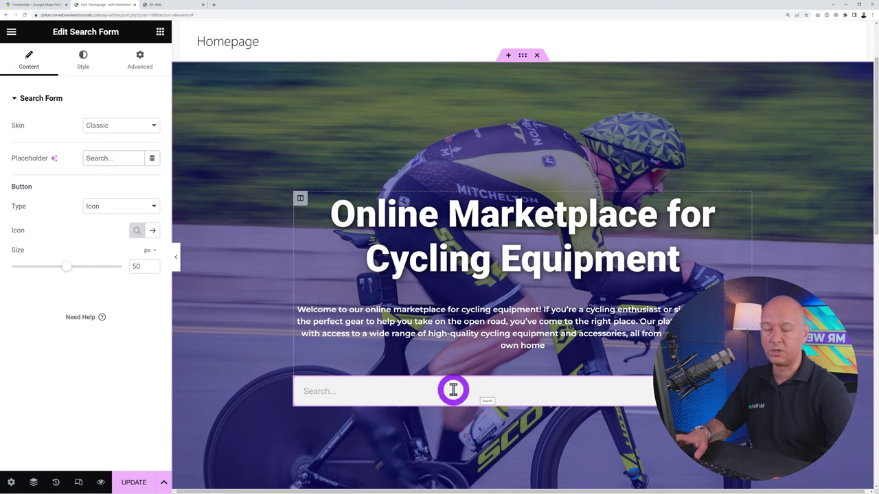
# Save the page changes with UPDATE
pyautogui.scroll(-1, 443, 331)
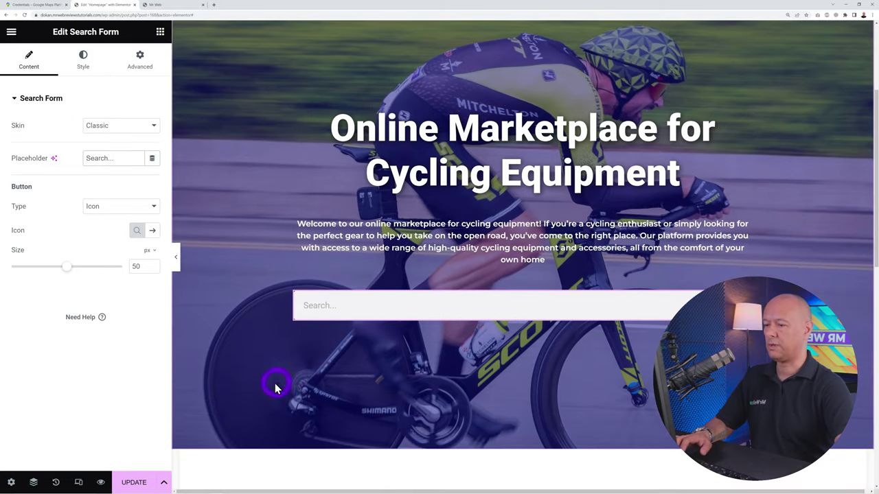
pyautogui.click(136, 482)
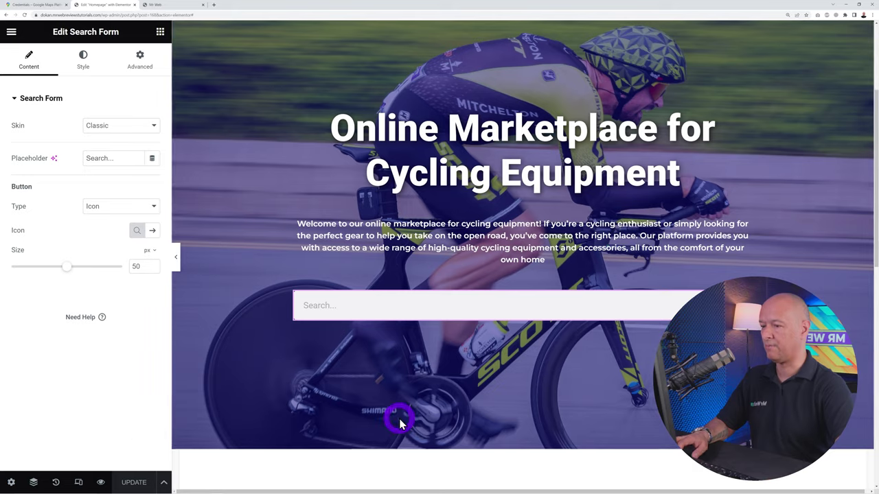
pyautogui.scroll(2, 425, 330)
# Drag the WooCommerce Products widget into the empty section below the hero
pyautogui.scroll(-2, 489, 370)
pyautogui.scroll(-3, 492, 379)
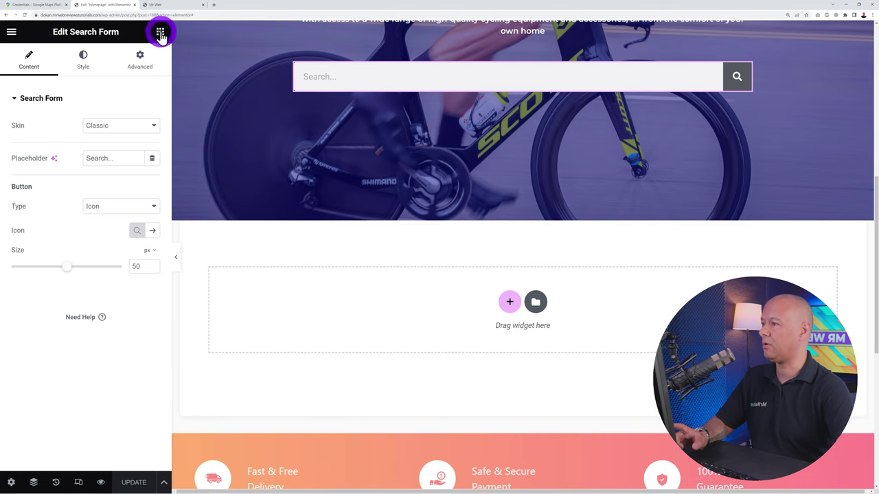
pyautogui.click(159, 33)
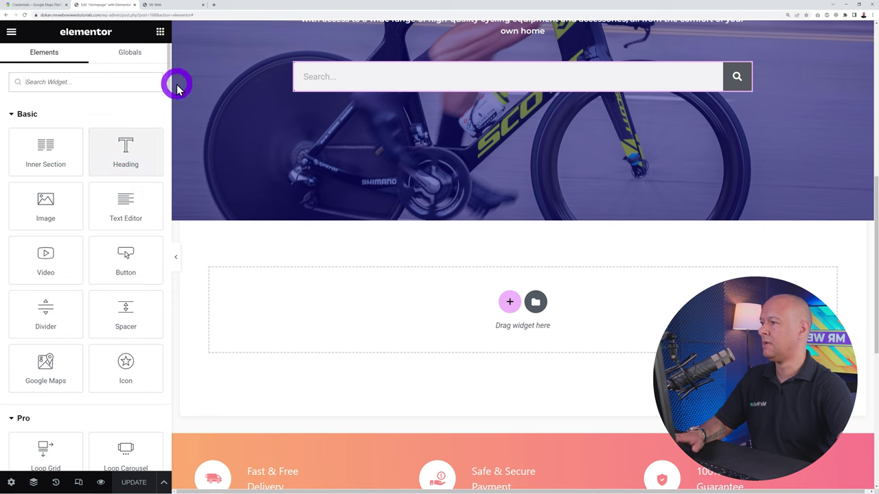
pyautogui.moveTo(166, 79); pyautogui.dragTo(162, 296)
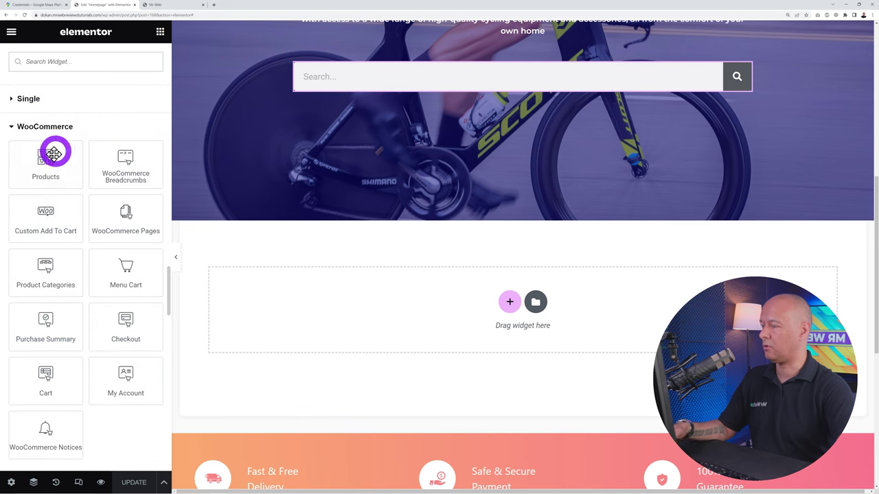
pyautogui.moveTo(57, 152); pyautogui.dragTo(431, 306)
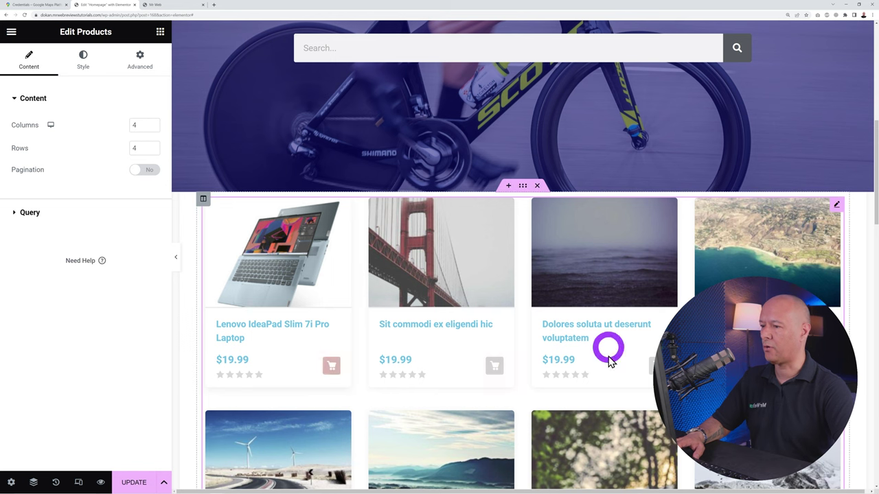
# Set the products grid to 2 rows
pyautogui.scroll(-6, 644, 362)
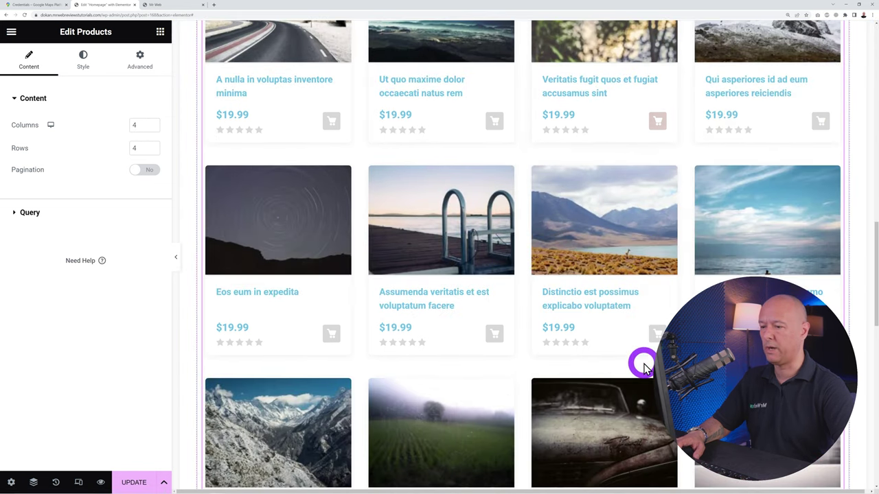
pyautogui.scroll(5, 643, 365)
pyautogui.scroll(1, 643, 364)
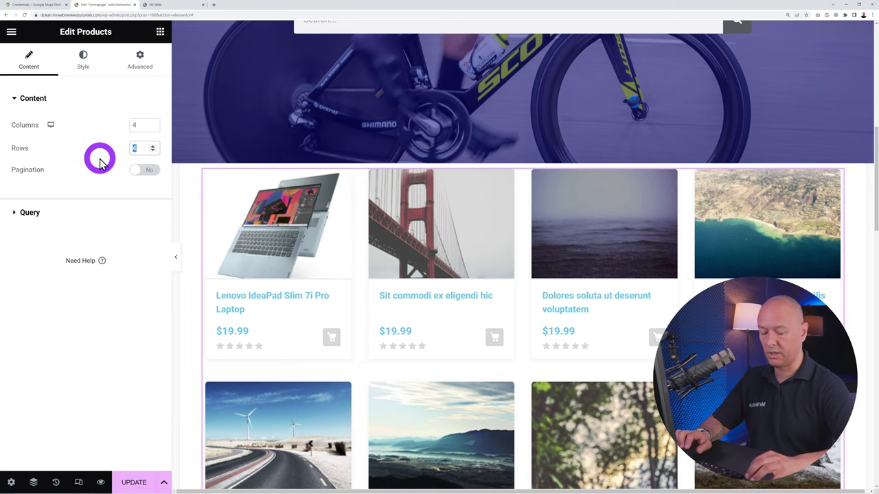
pyautogui.write('2')
pyautogui.click(78, 269)
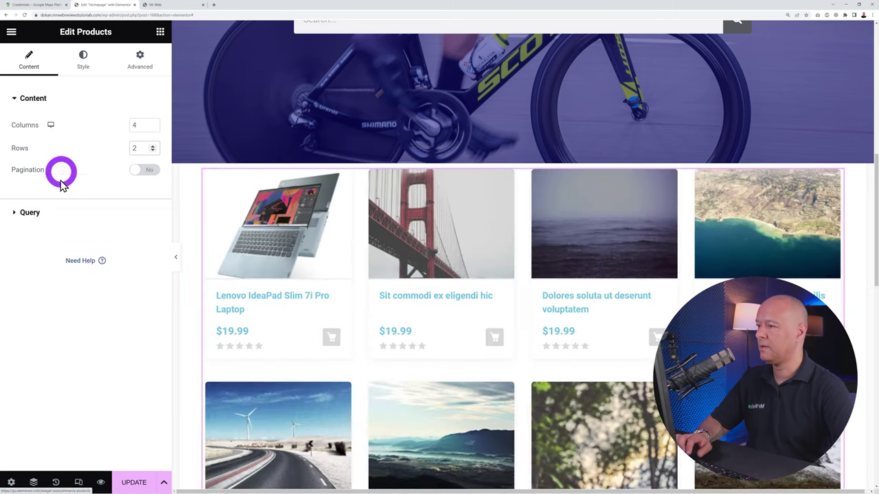
# Keep the query as Latest Products, ordered by Date, descending
pyautogui.click(29, 215)
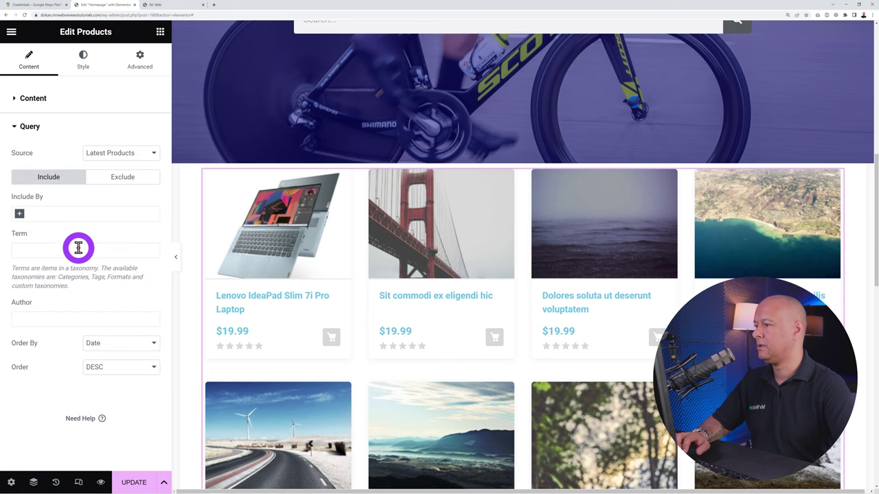
pyautogui.click(145, 154)
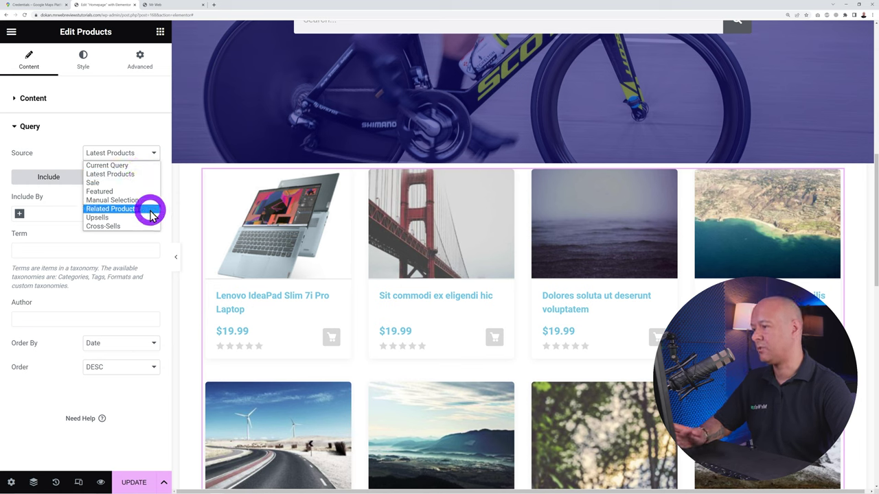
pyautogui.click(141, 176)
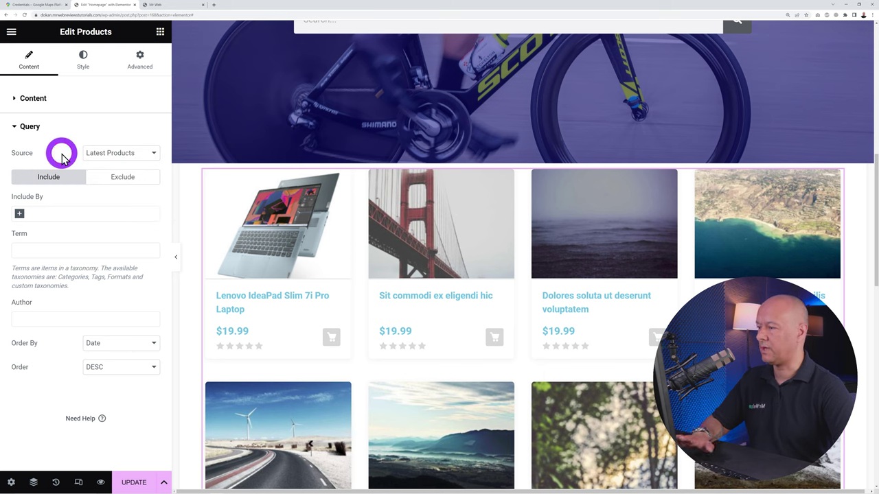
pyautogui.click(153, 345)
pyautogui.click(150, 347)
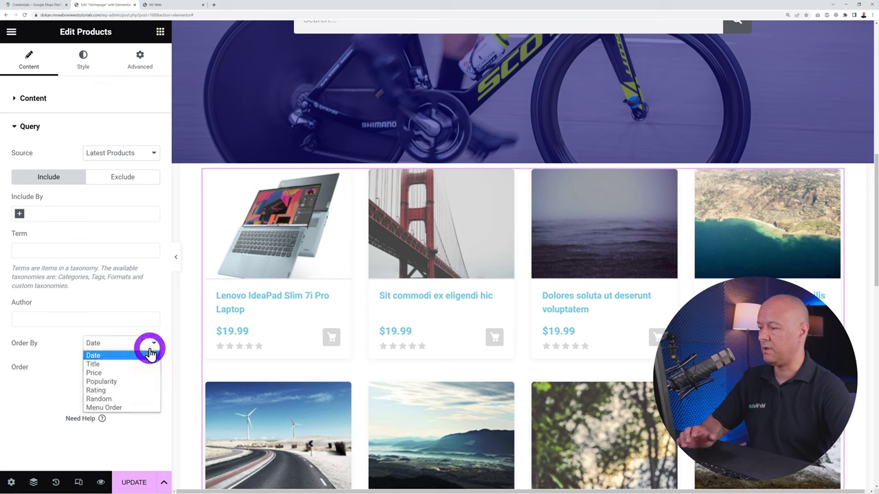
pyautogui.click(151, 351)
pyautogui.click(146, 372)
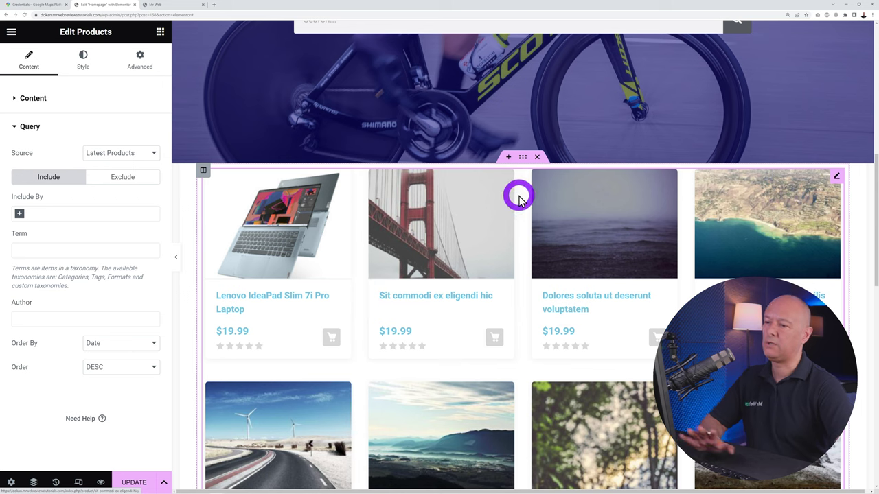
pyautogui.click(159, 34)
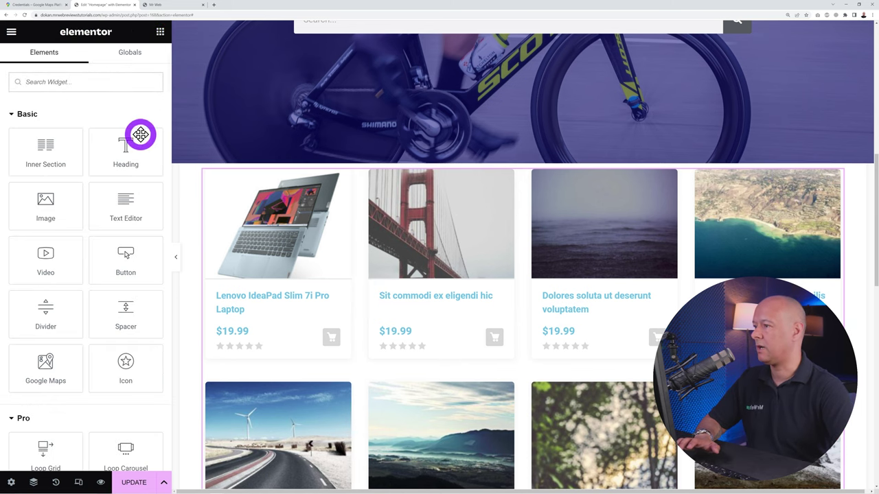
# Place a heading above the product grid reading 'Latest Products' and centre it
pyautogui.moveTo(141, 135); pyautogui.dragTo(412, 186)
pyautogui.tripleClick(128, 150)
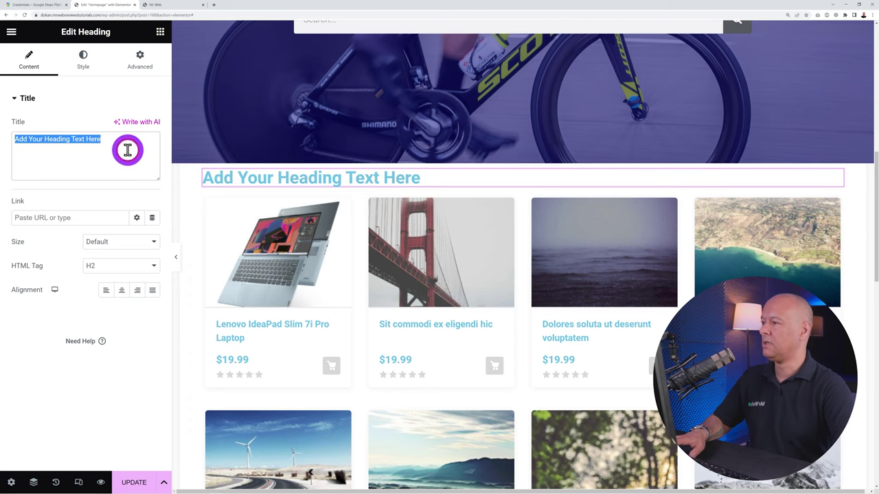
pyautogui.write('Lates')
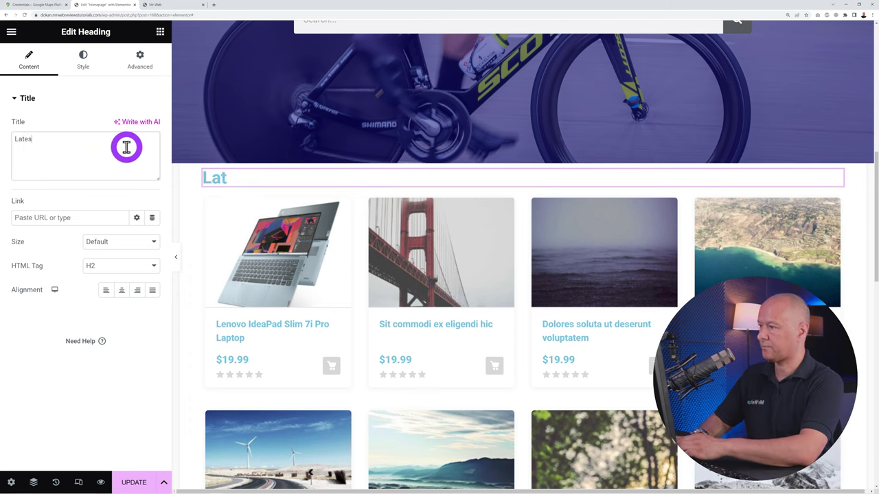
pyautogui.write('t Products')
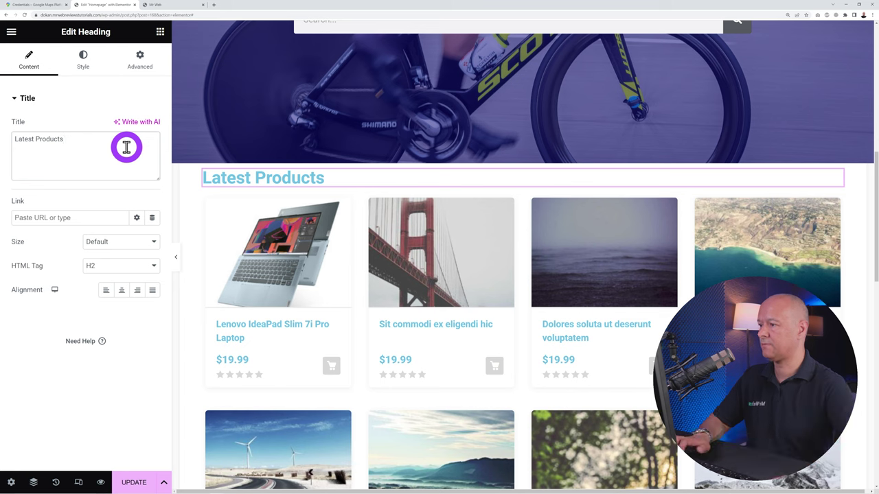
pyautogui.click(123, 292)
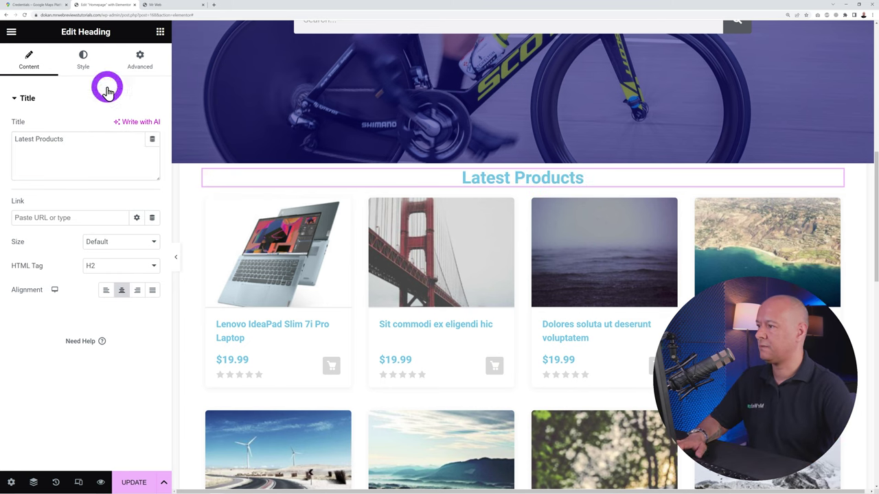
# Make the Latest Products heading text black
pyautogui.click(77, 66)
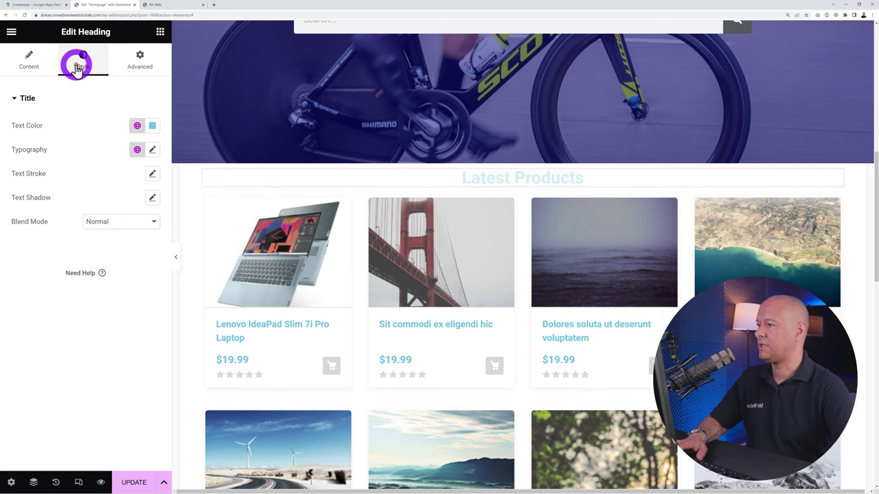
pyautogui.click(152, 126)
pyautogui.moveTo(142, 216); pyautogui.dragTo(75, 261)
pyautogui.click(65, 342)
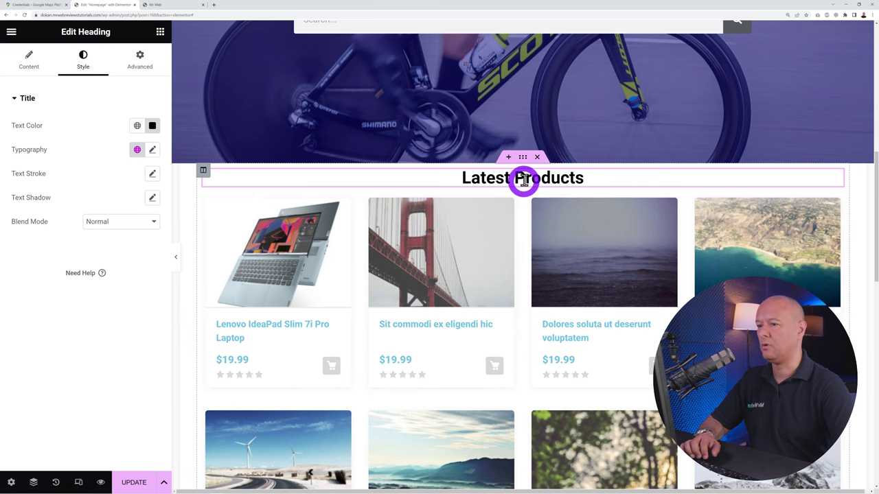
# Give the Latest Products section 50 px of top padding in its Advanced settings
pyautogui.click(522, 159)
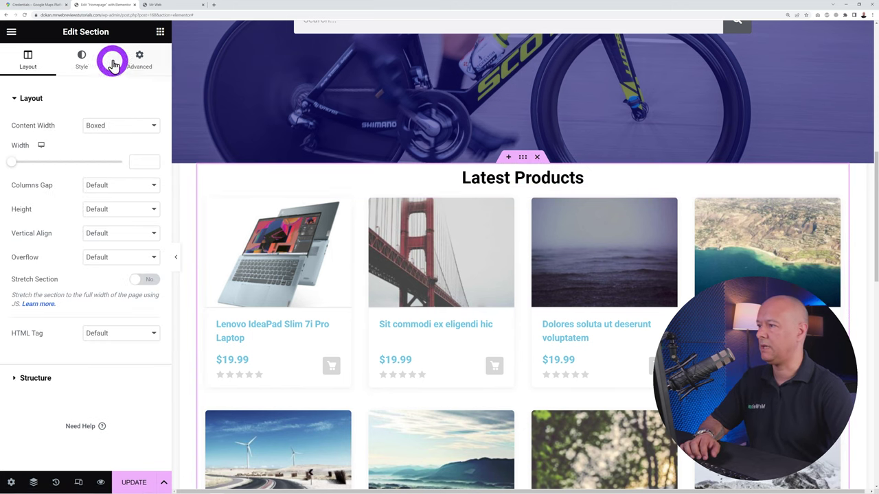
pyautogui.click(139, 61)
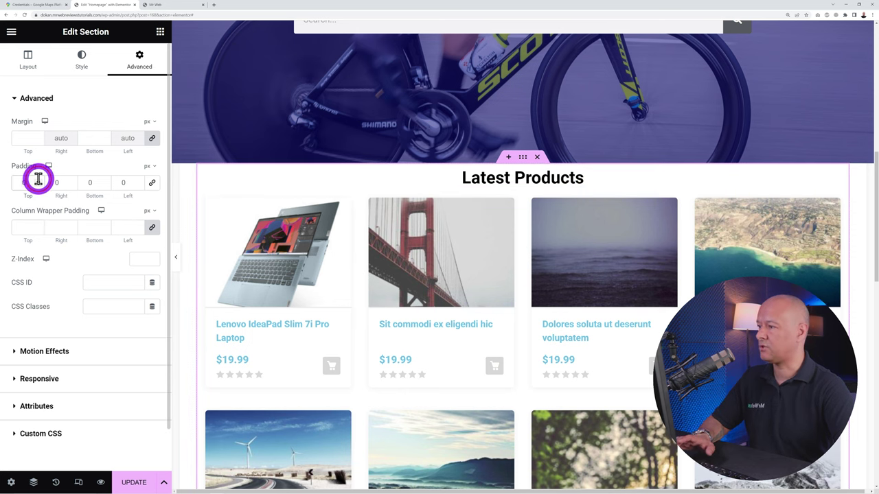
pyautogui.moveTo(37, 184); pyautogui.dragTo(38, 184)
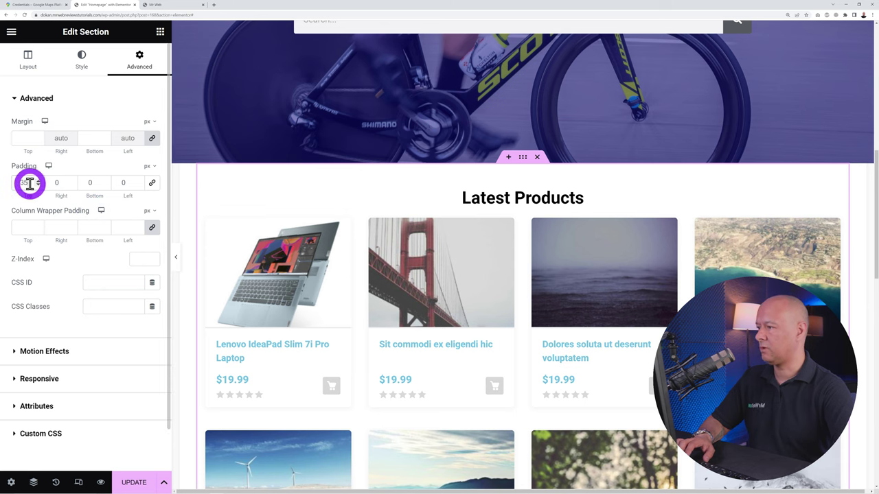
pyautogui.write('20')
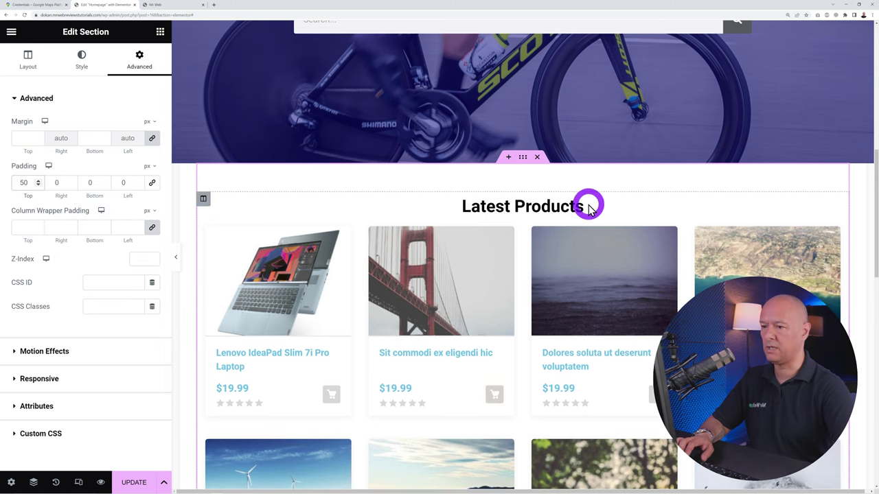
# Unlink the heading's padding, set its bottom padding to 25 px, and open the template library
pyautogui.click(834, 207)
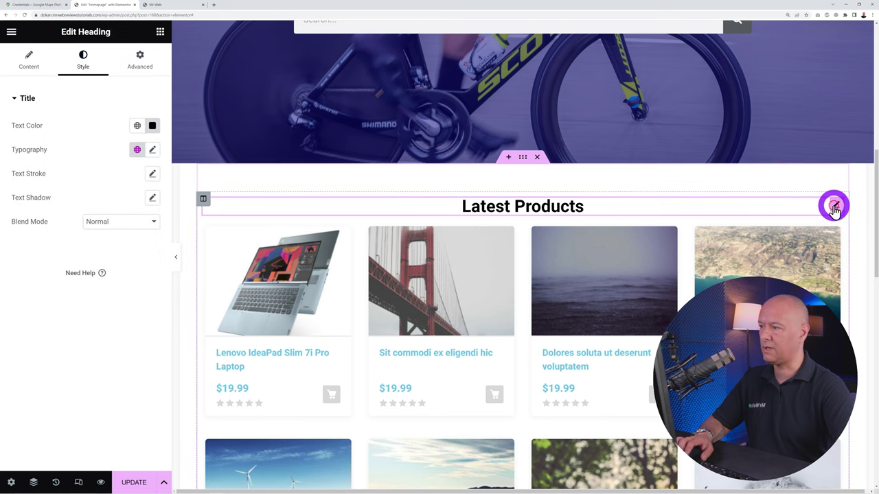
pyautogui.click(144, 66)
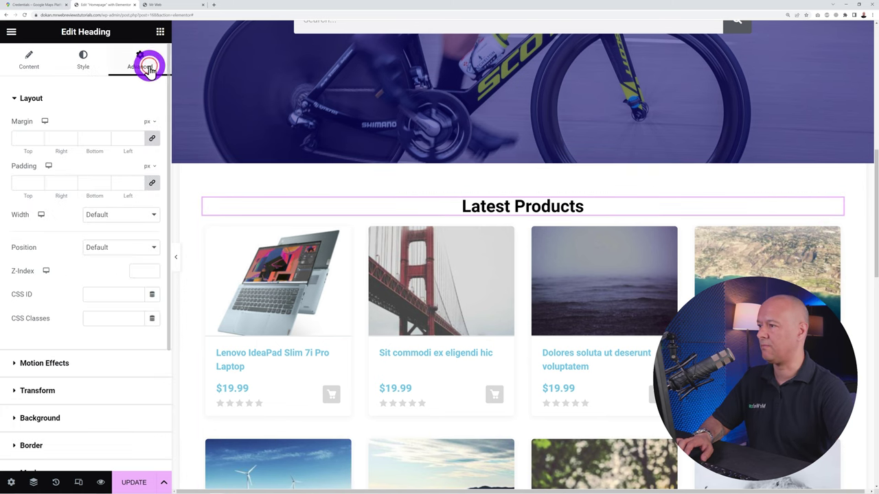
pyautogui.click(152, 182)
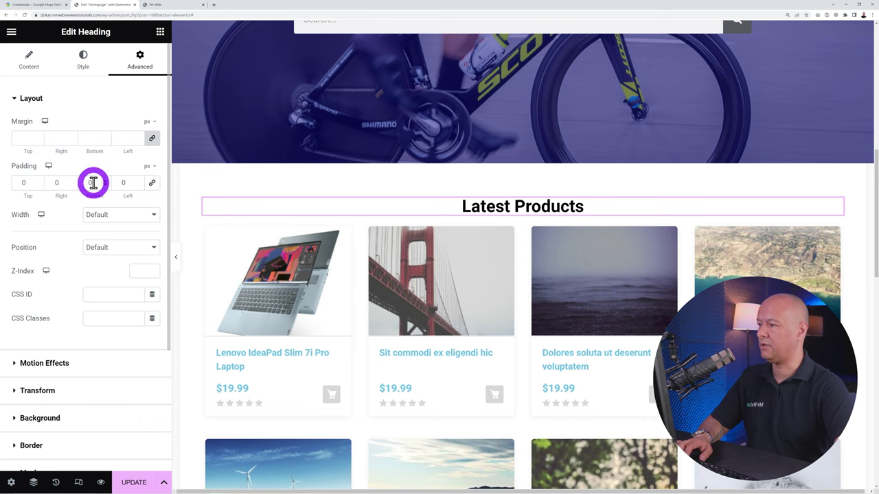
pyautogui.write('20')
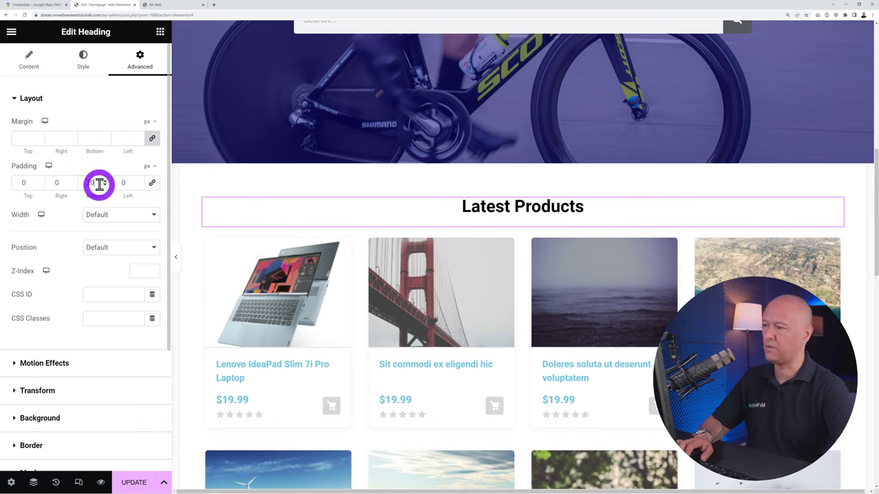
pyautogui.click(106, 184)
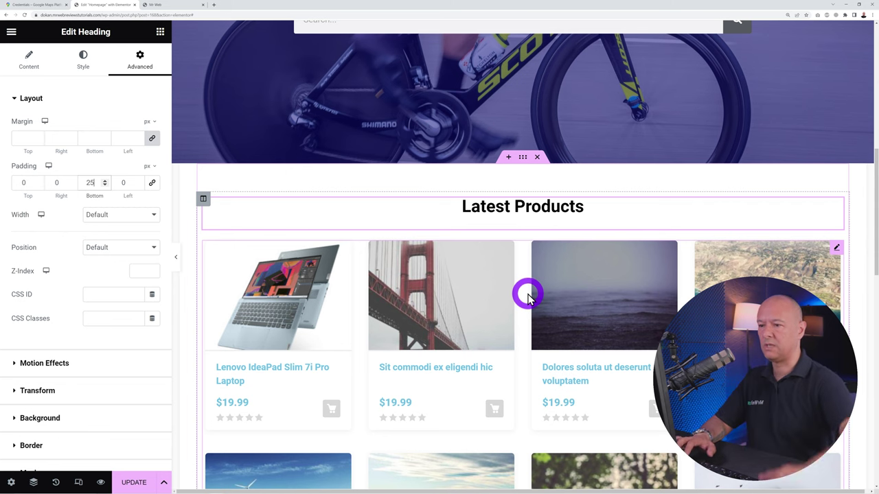
pyautogui.scroll(5, 587, 190)
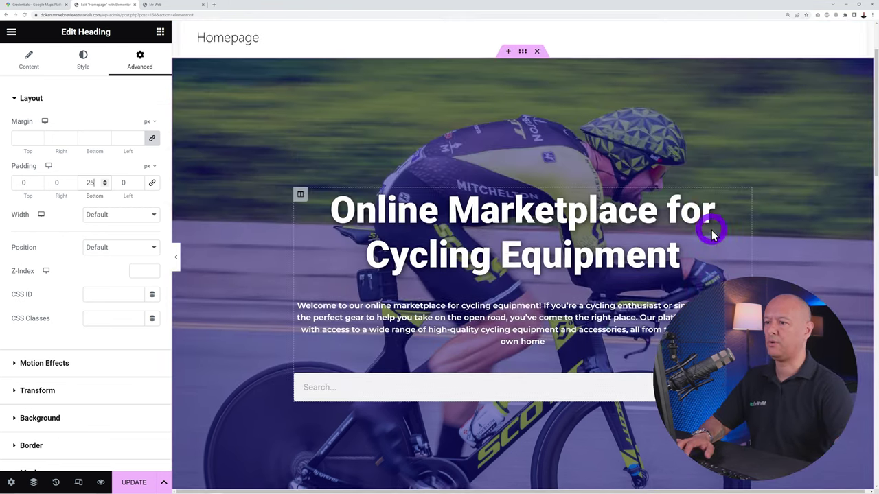
pyautogui.scroll(-5, 795, 278)
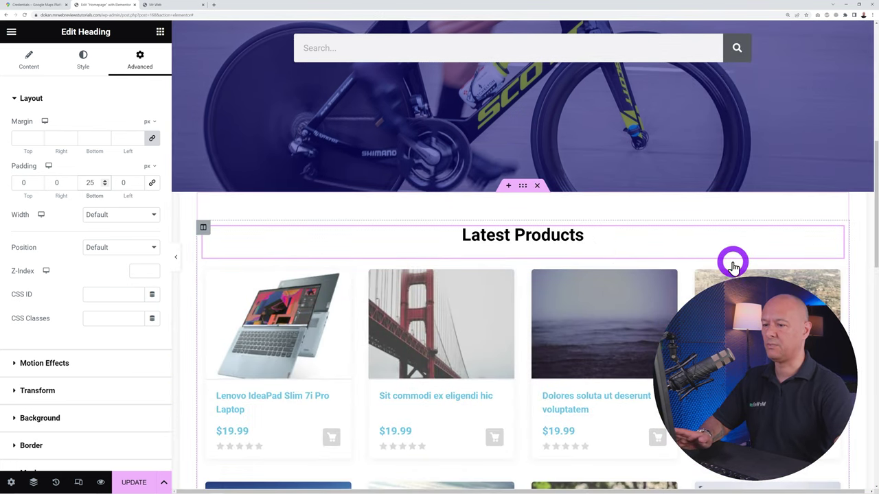
pyautogui.scroll(-5, 732, 261)
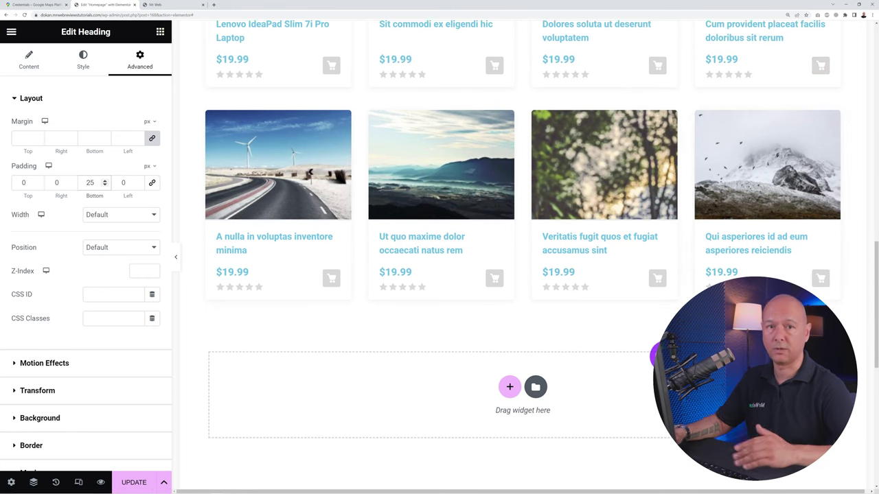
pyautogui.click(94, 309)
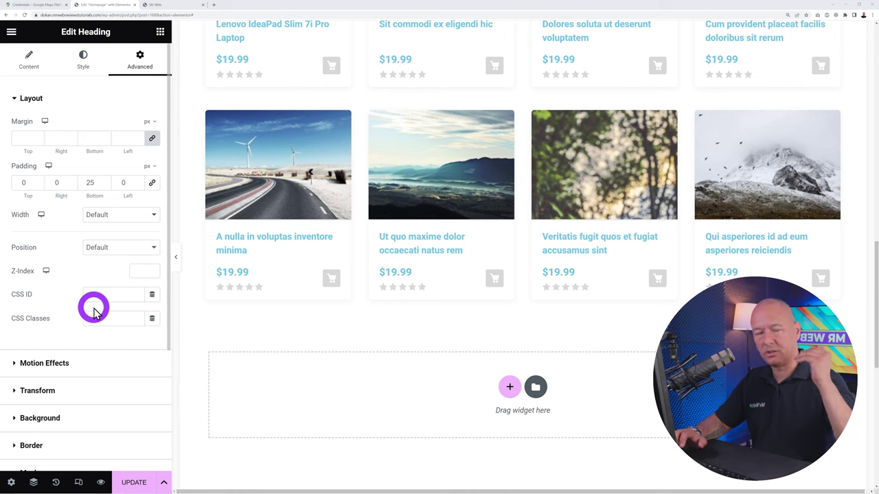
pyautogui.click(533, 387)
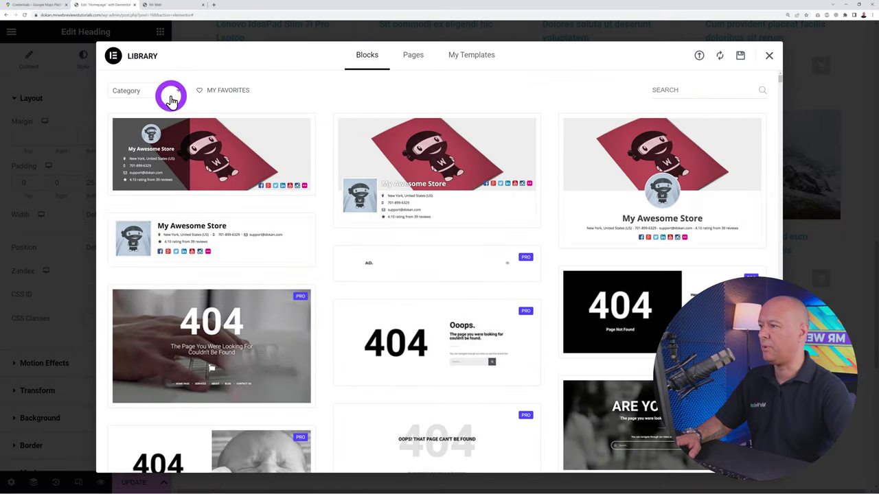
# Filter Library blocks to Call To Action and insert the 'Finding Something Interesting ?' block
pyautogui.click(172, 92)
pyautogui.scroll(-4, 155, 187)
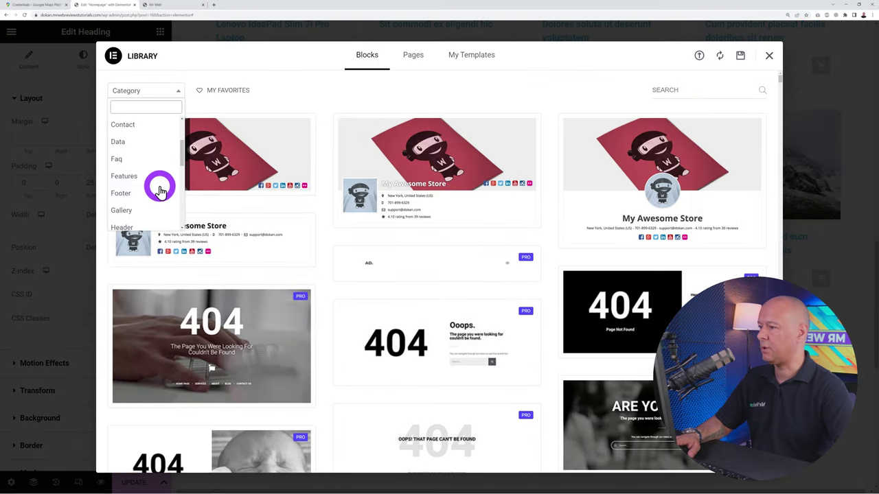
pyautogui.scroll(-1, 160, 191)
pyautogui.scroll(2, 159, 191)
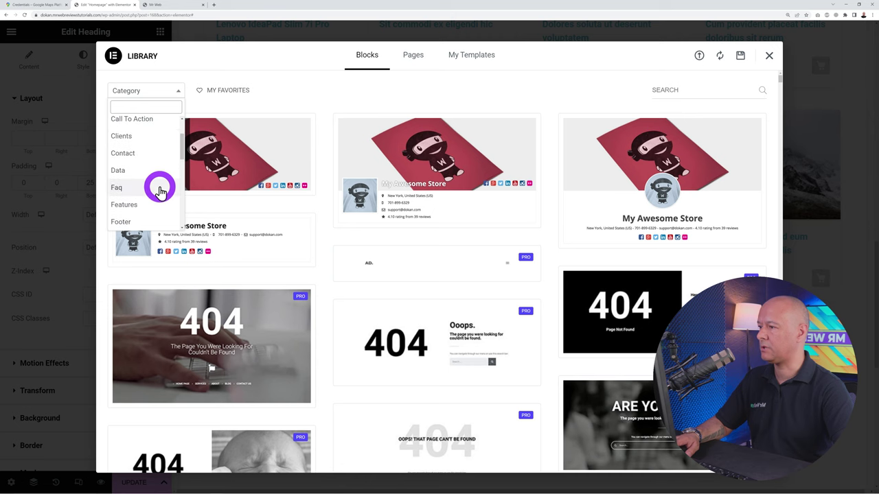
pyautogui.scroll(1, 155, 178)
pyautogui.click(141, 147)
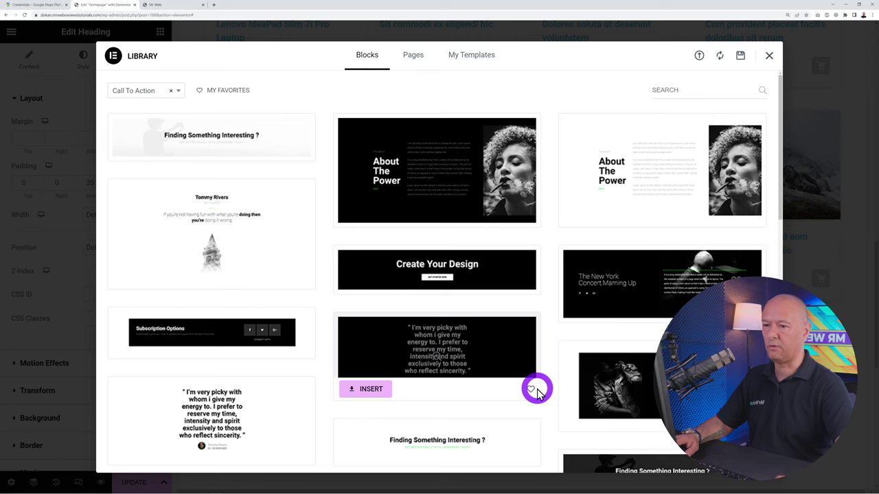
pyautogui.scroll(-3, 537, 390)
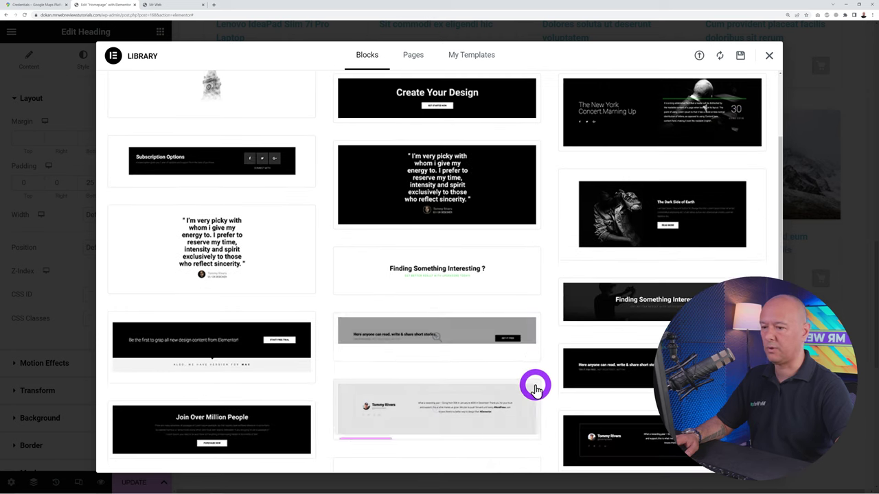
pyautogui.scroll(-1, 549, 383)
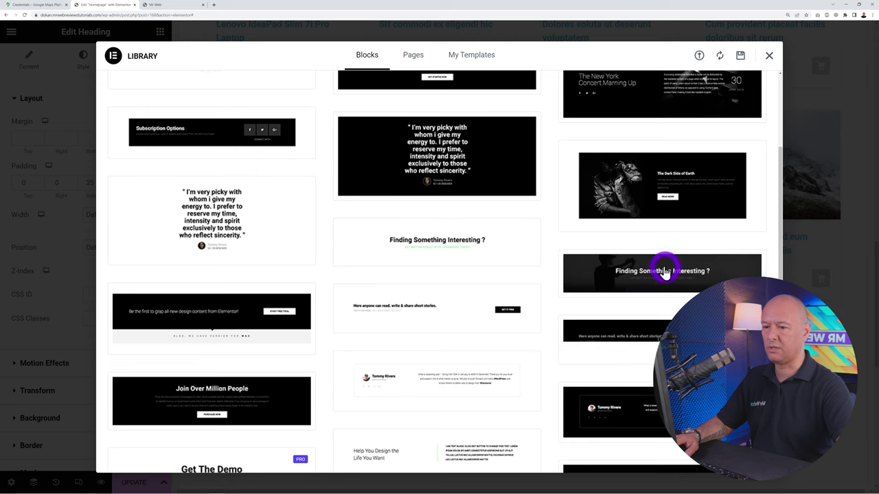
pyautogui.scroll(3, 519, 315)
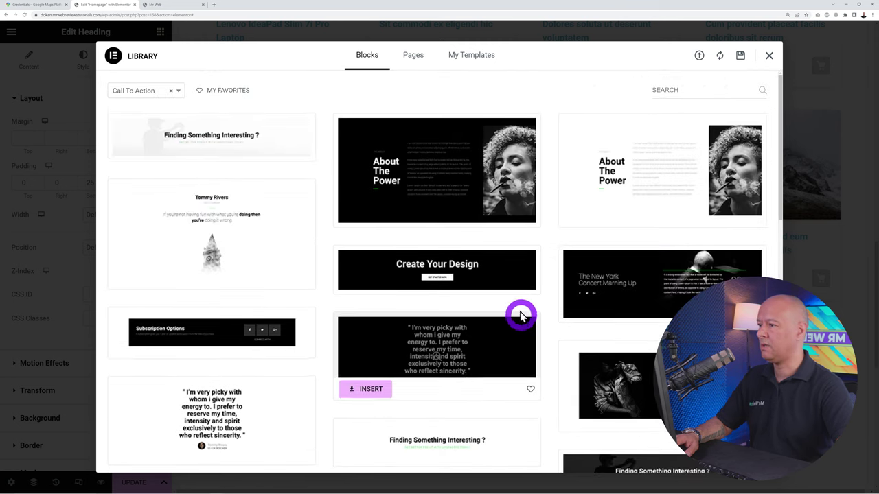
pyautogui.click(145, 157)
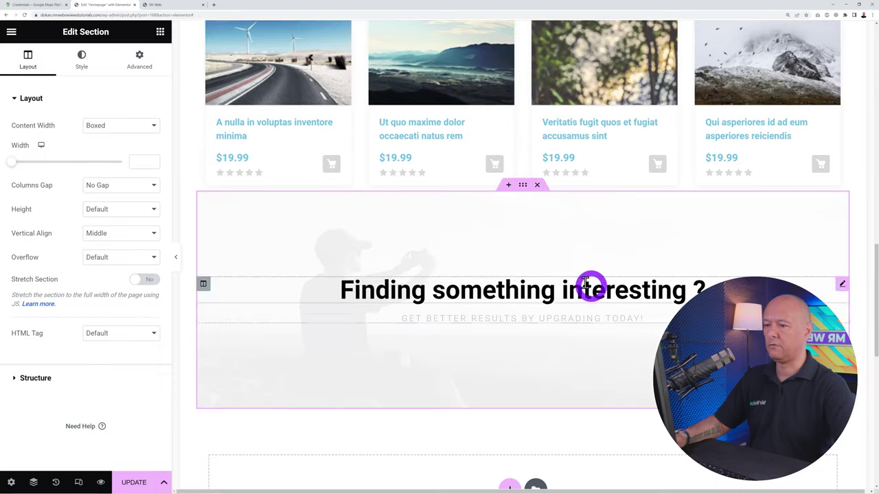
# Set Stretch Section to Yes for the new call-to-action section
pyautogui.click(532, 196)
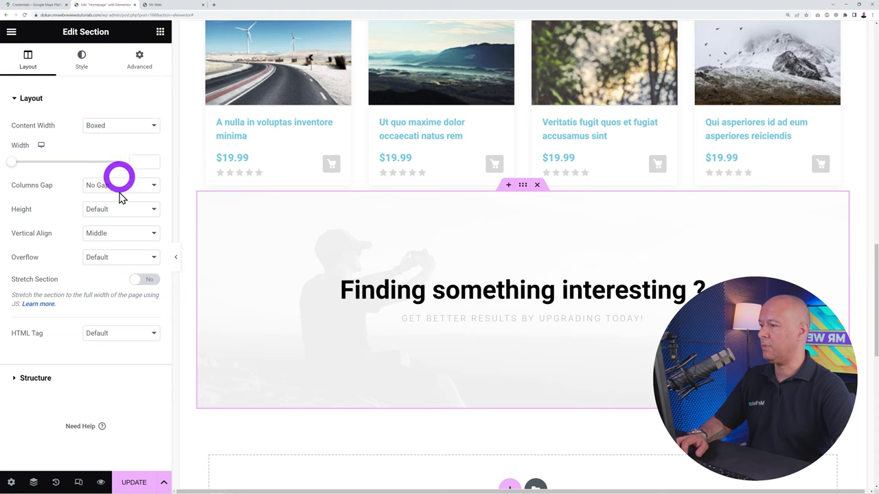
pyautogui.click(137, 283)
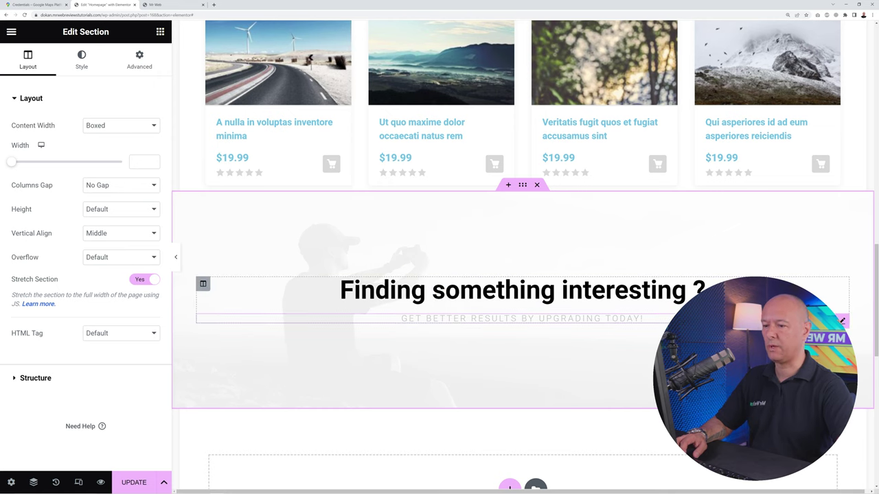
pyautogui.click(569, 382)
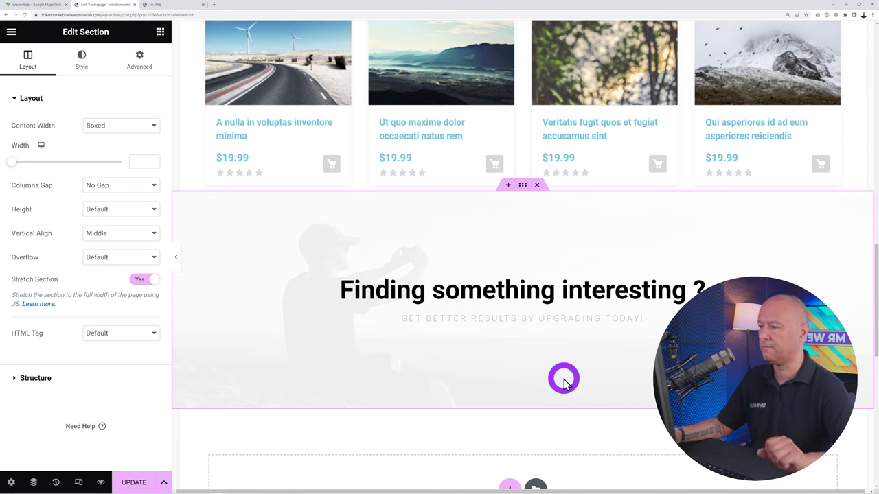
# Change the headline to 'Enjoy 15% Discount with your FIRST ORDER!' and begin retyping the subheading
pyautogui.click(796, 276)
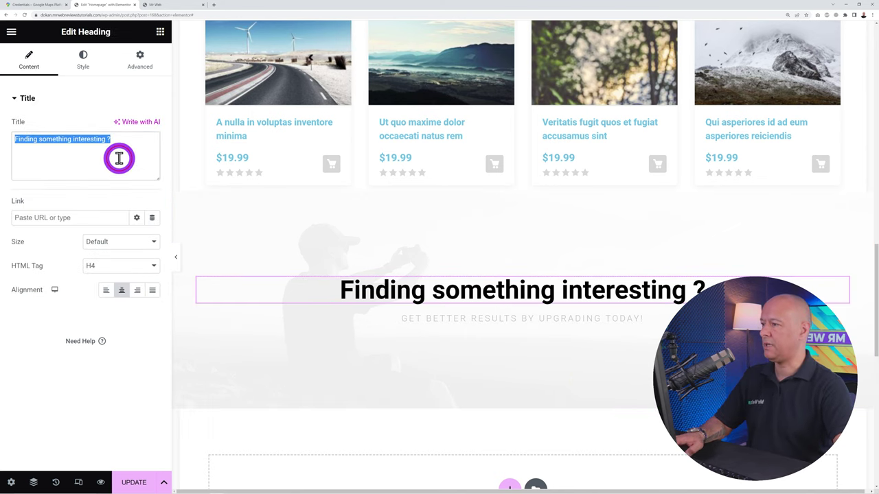
pyautogui.write('Enjoy ')
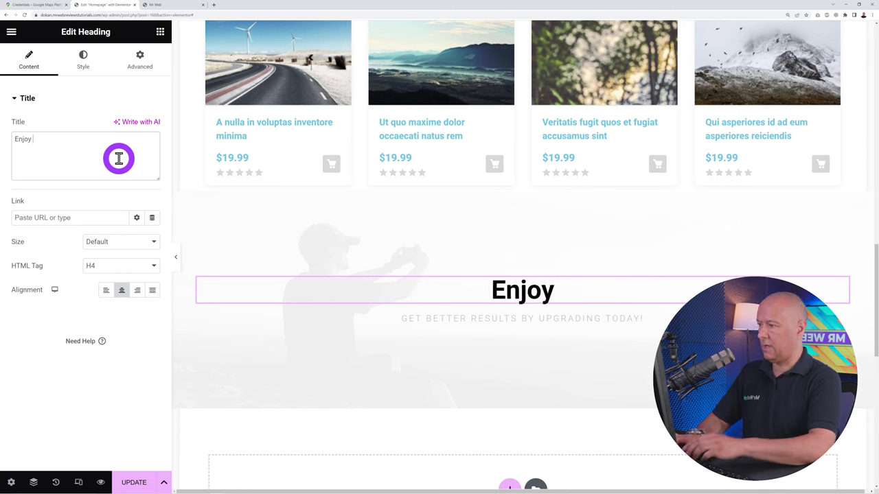
pyautogui.write('15% Disco')
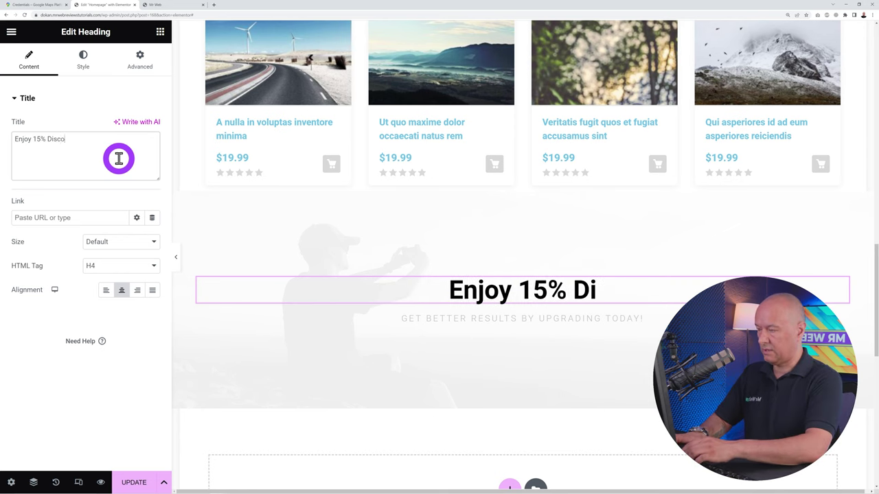
pyautogui.write('unt with')
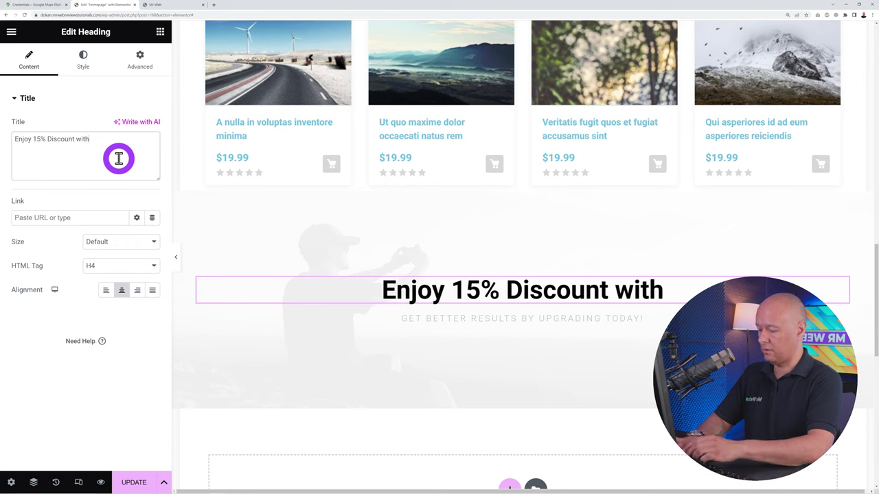
pyautogui.write(' your FIRST O')
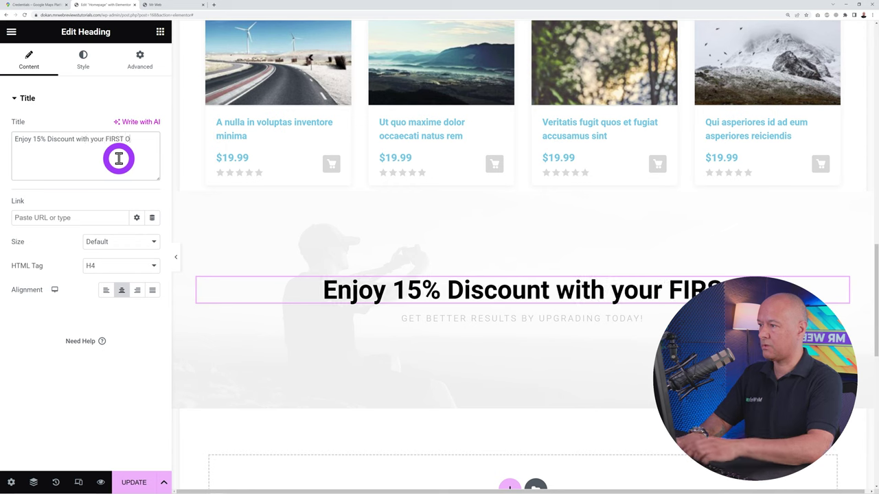
pyautogui.write('RDER!')
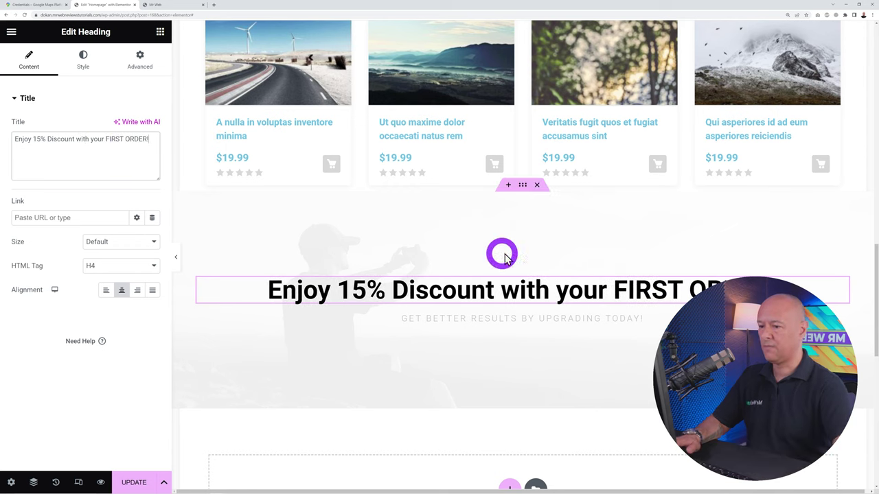
pyautogui.click(843, 322)
pyautogui.moveTo(68, 152); pyautogui.dragTo(3, 141)
pyautogui.write('Use Coupon Code ERT12')
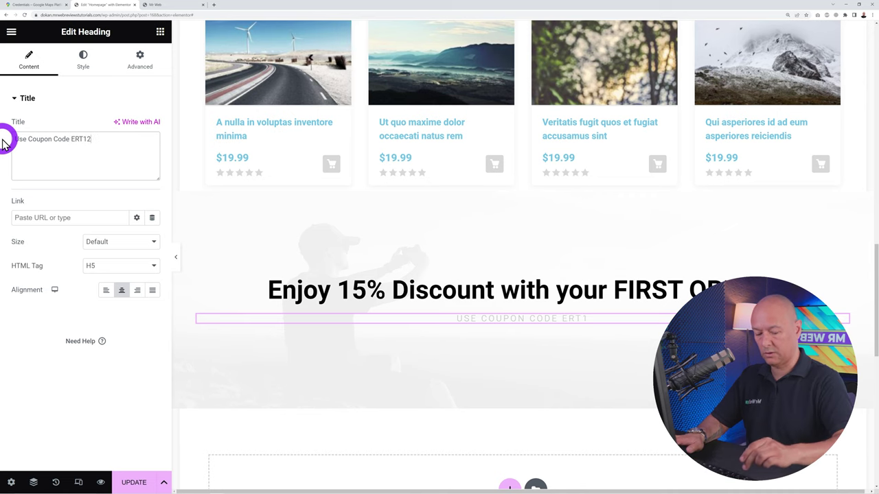
pyautogui.write('PO1')
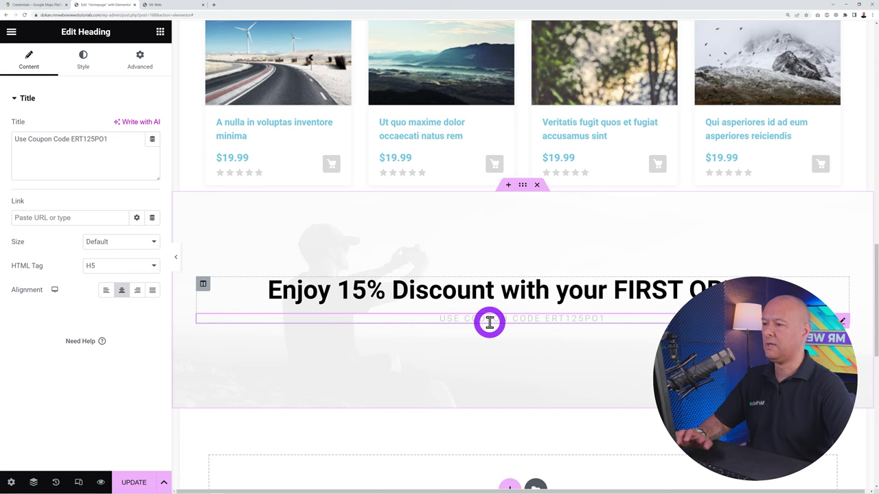
# Set the discount banner's top and bottom padding to 50 px
pyautogui.click(524, 187)
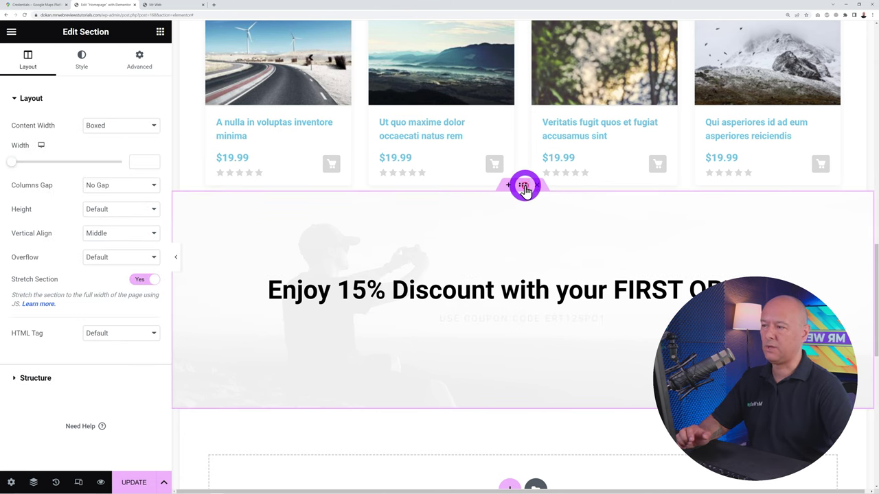
pyautogui.click(146, 70)
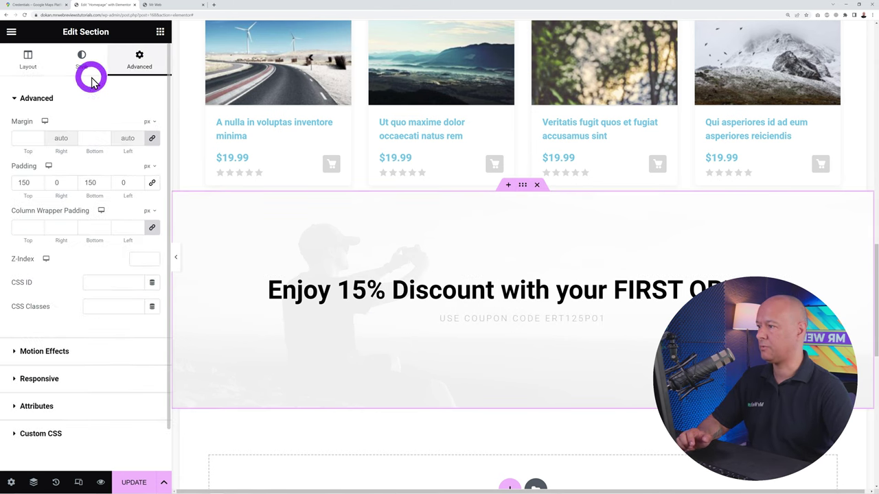
pyautogui.click(142, 185)
pyautogui.click(200, 221)
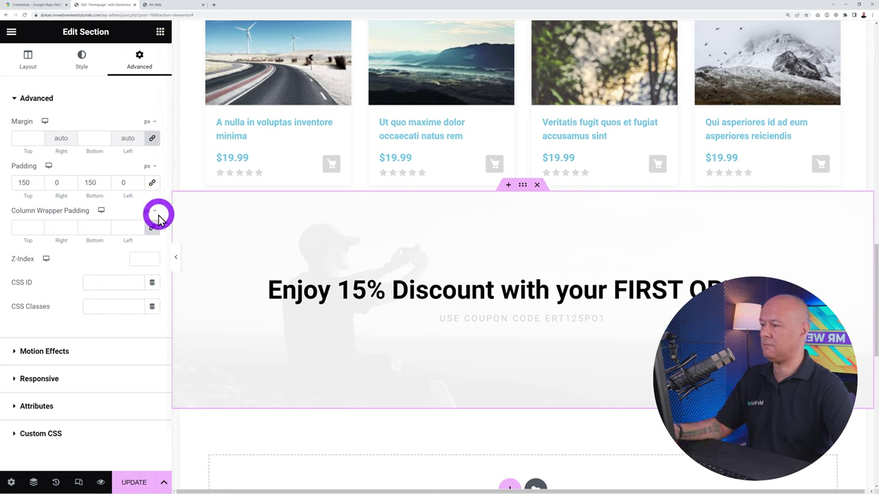
pyautogui.click(35, 194)
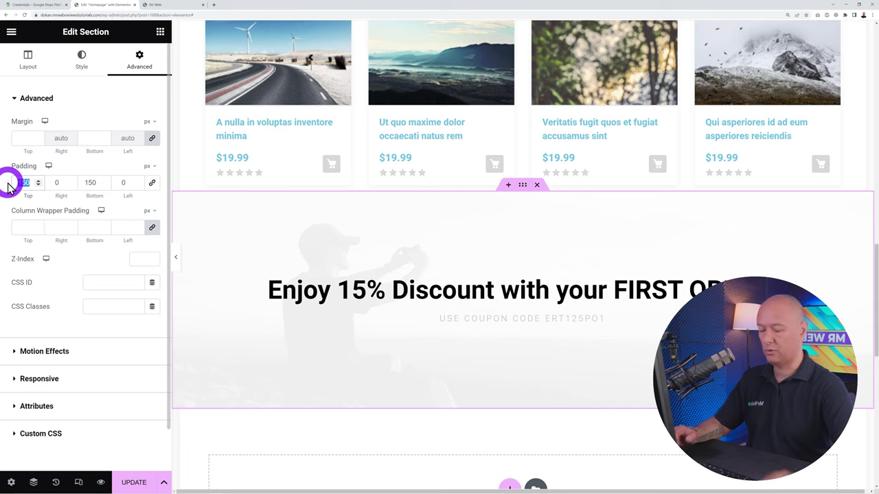
pyautogui.write('50')
pyautogui.click(95, 186)
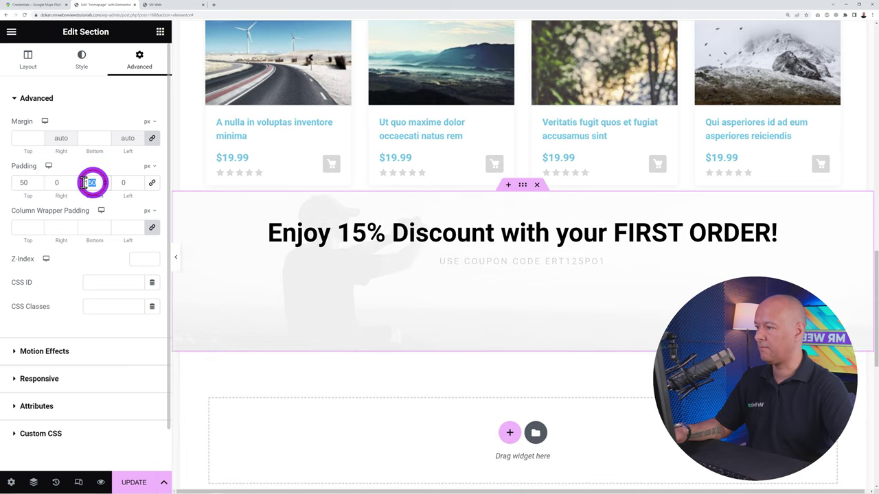
pyautogui.write('50')
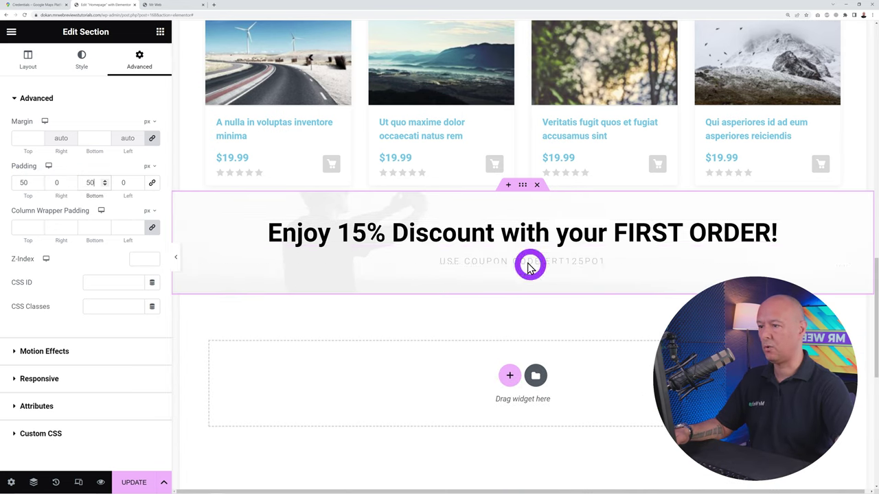
# Set the banner's top and bottom margins to 50 px
pyautogui.click(51, 151)
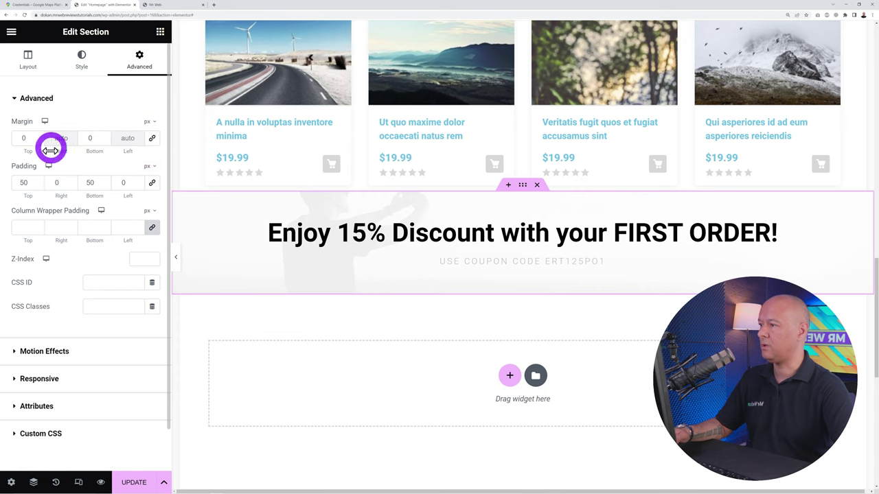
pyautogui.write('100')
pyautogui.click(17, 170)
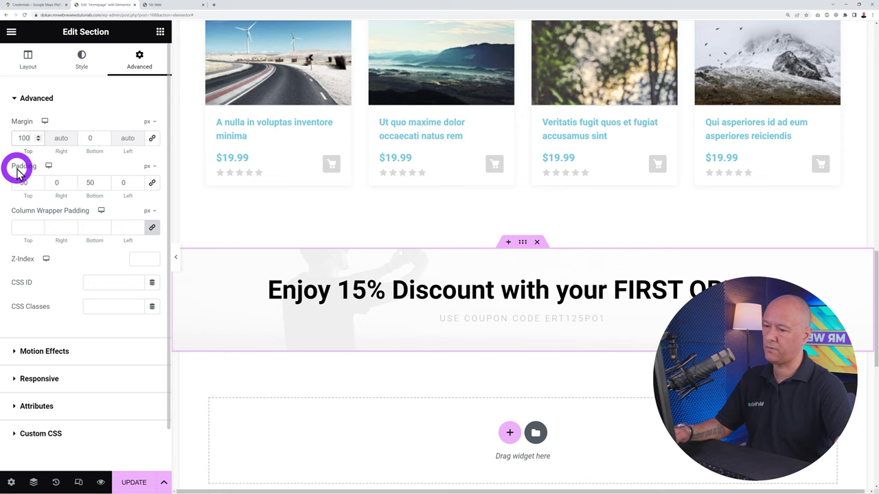
pyautogui.write('50')
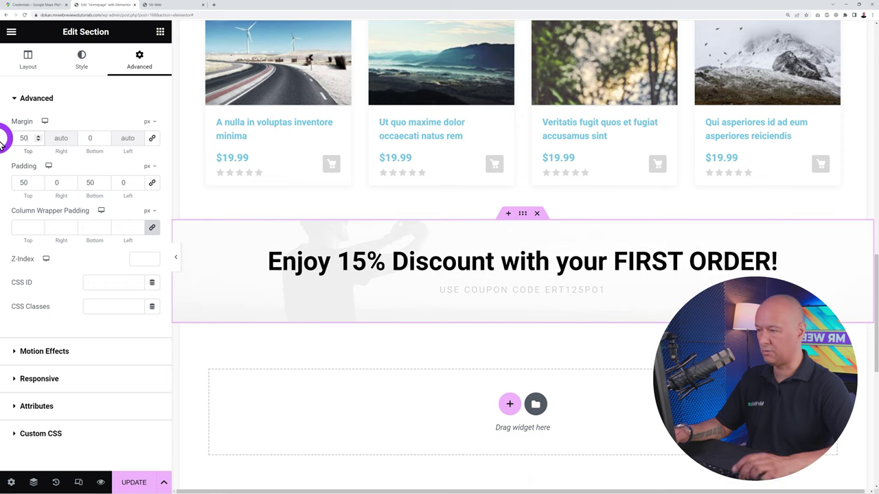
pyautogui.click(95, 140)
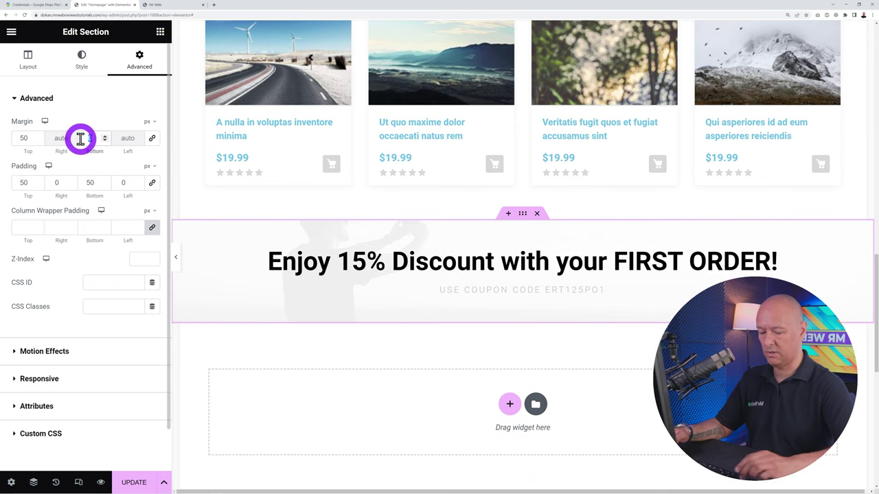
pyautogui.write('50')
pyautogui.click(585, 412)
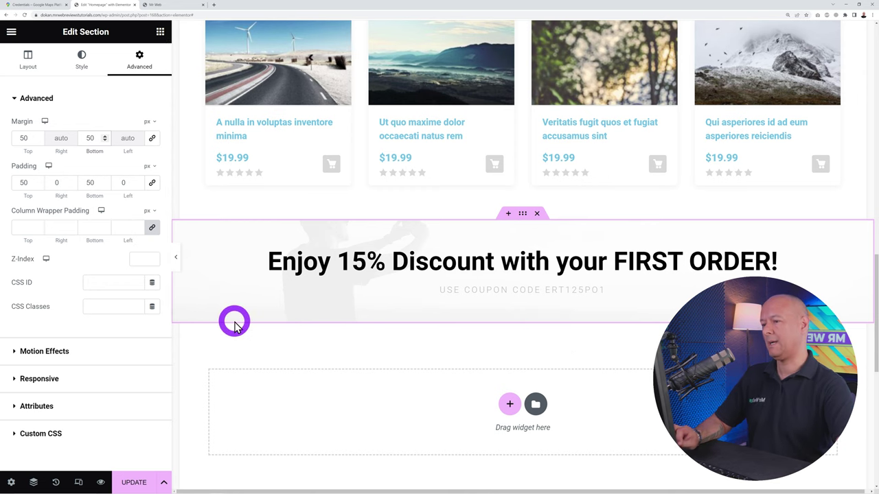
pyautogui.click(533, 228)
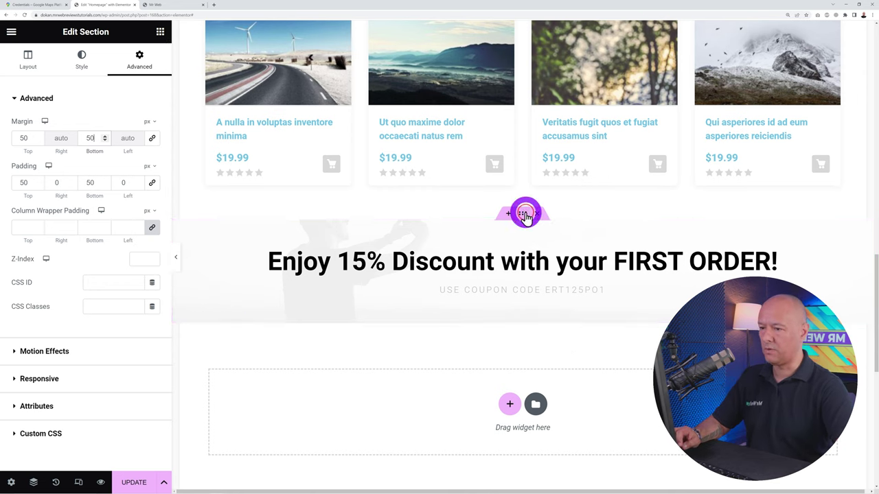
# Add a yellow #FFF57C background overlay at 0.71 opacity to the discount banner
pyautogui.click(82, 61)
pyautogui.moveTo(88, 256)
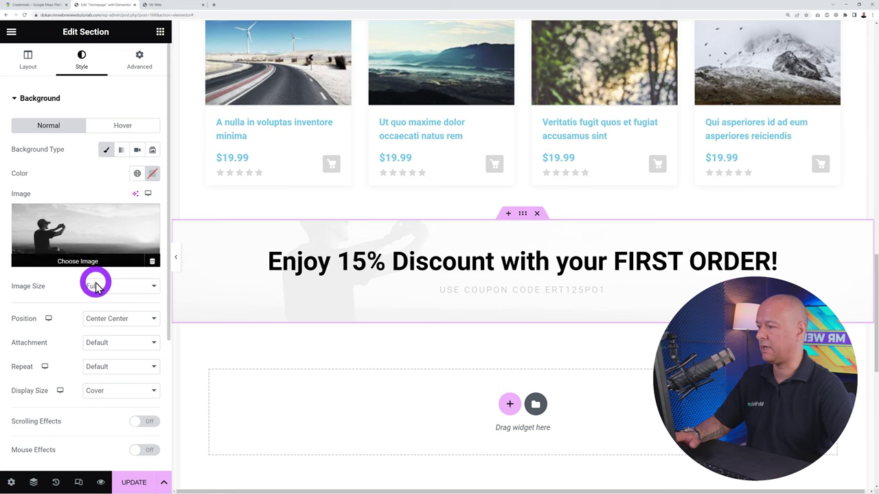
pyautogui.scroll(-3, 90, 289)
pyautogui.click(77, 307)
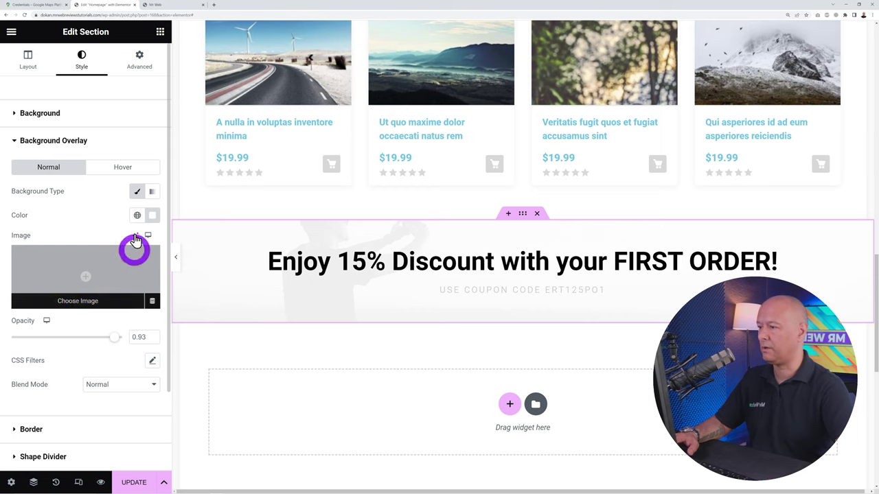
pyautogui.click(152, 215)
pyautogui.moveTo(147, 352); pyautogui.dragTo(108, 356)
pyautogui.click(155, 263)
pyautogui.moveTo(162, 275); pyautogui.dragTo(197, 267)
pyautogui.click(104, 210)
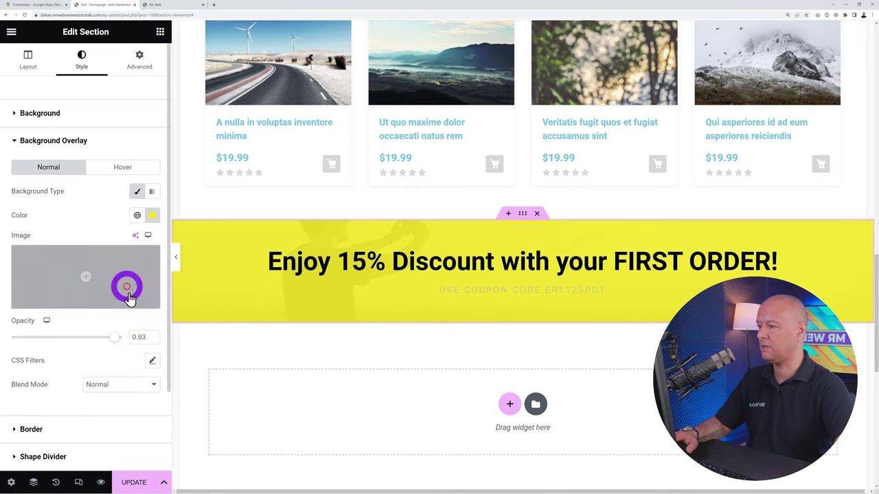
pyautogui.moveTo(114, 339); pyautogui.dragTo(88, 346)
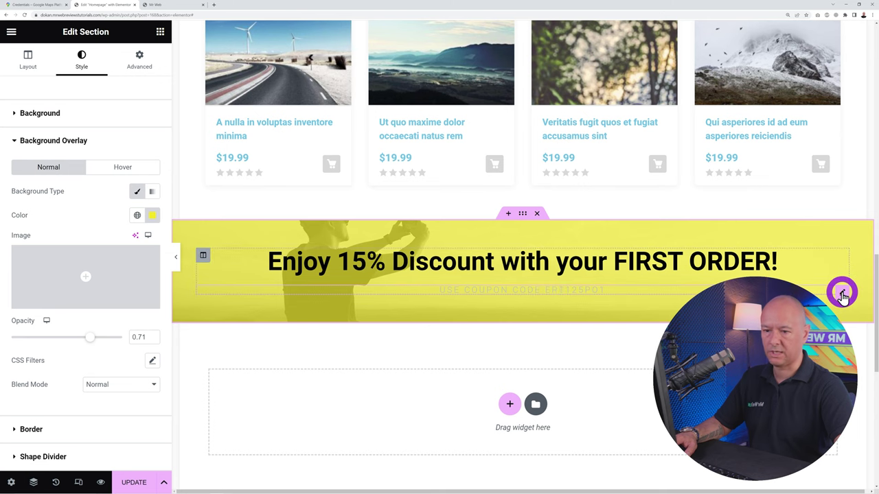
pyautogui.click(843, 295)
# Set the coupon code line's text colour to black #000000 and review the page
pyautogui.click(84, 59)
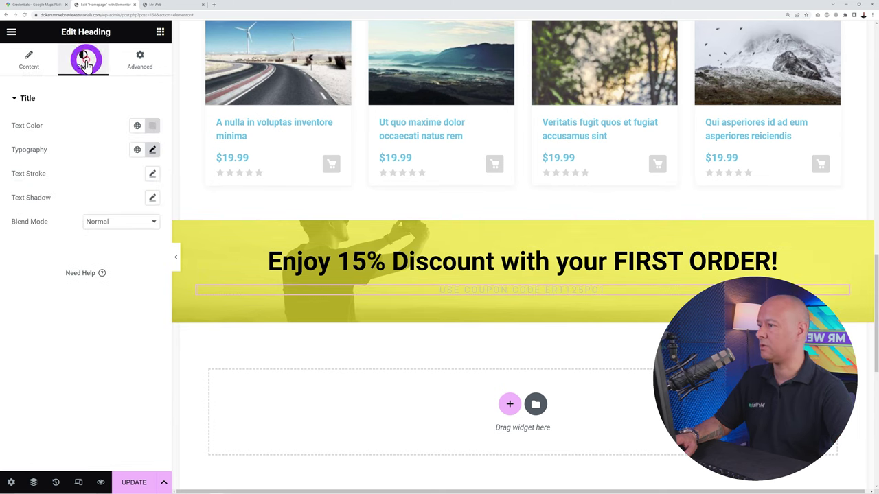
pyautogui.click(152, 126)
pyautogui.moveTo(183, 213); pyautogui.dragTo(132, 208)
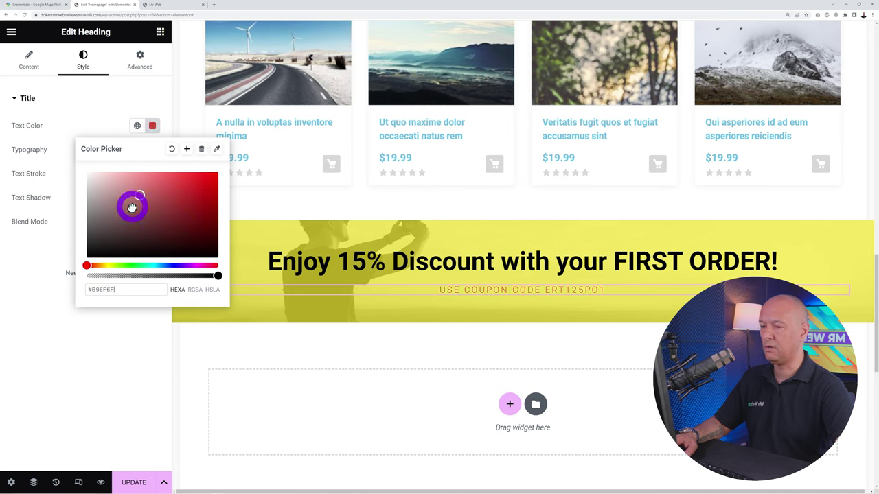
pyautogui.moveTo(91, 268); pyautogui.dragTo(47, 275)
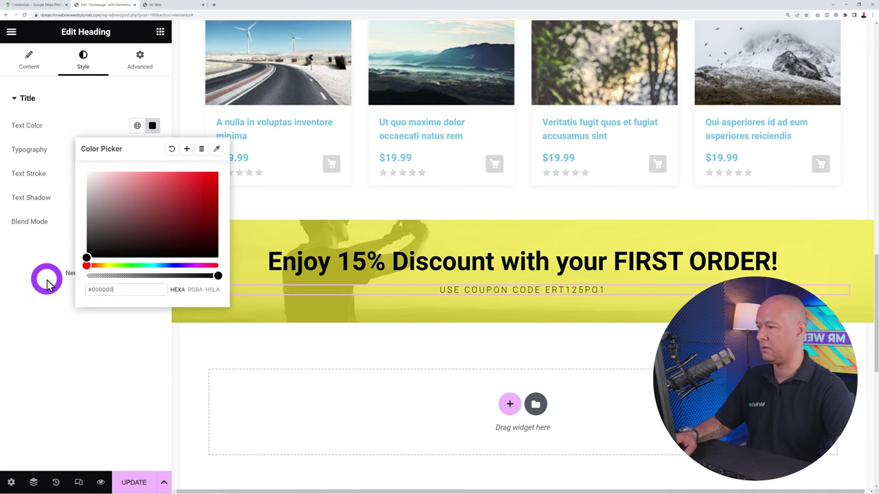
pyautogui.click(44, 354)
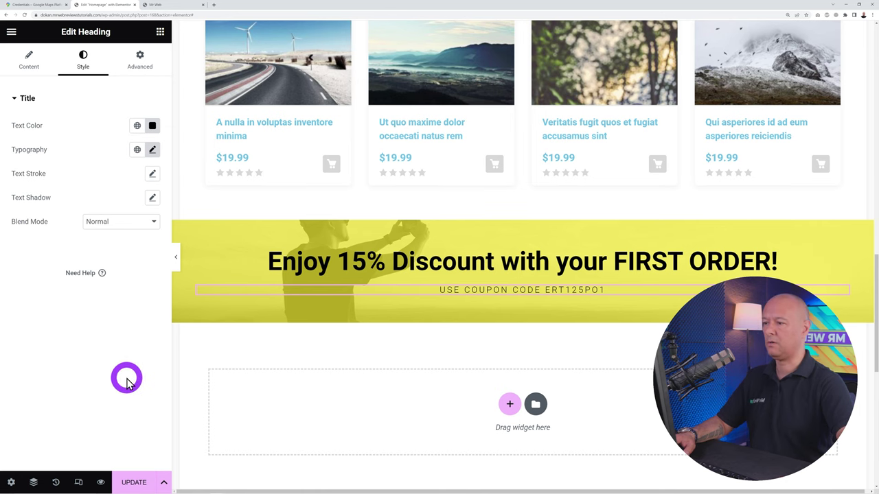
pyautogui.scroll(10, 723, 227)
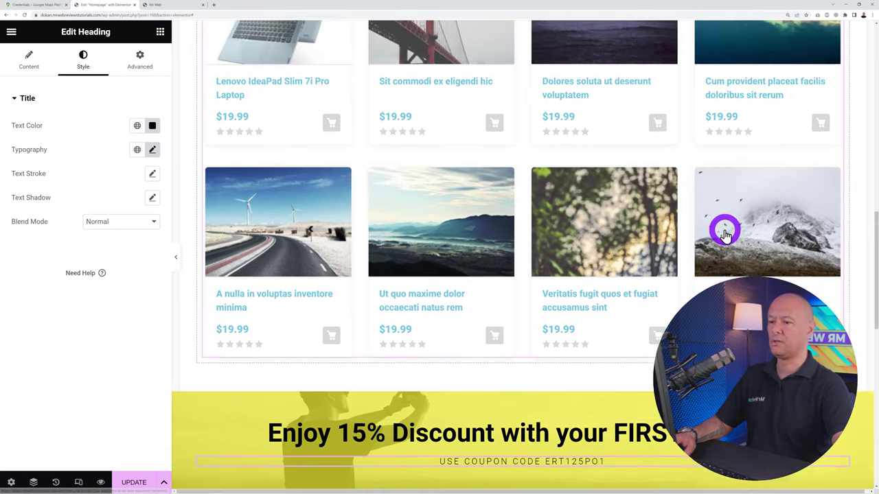
pyautogui.scroll(2, 723, 234)
pyautogui.scroll(-1, 725, 222)
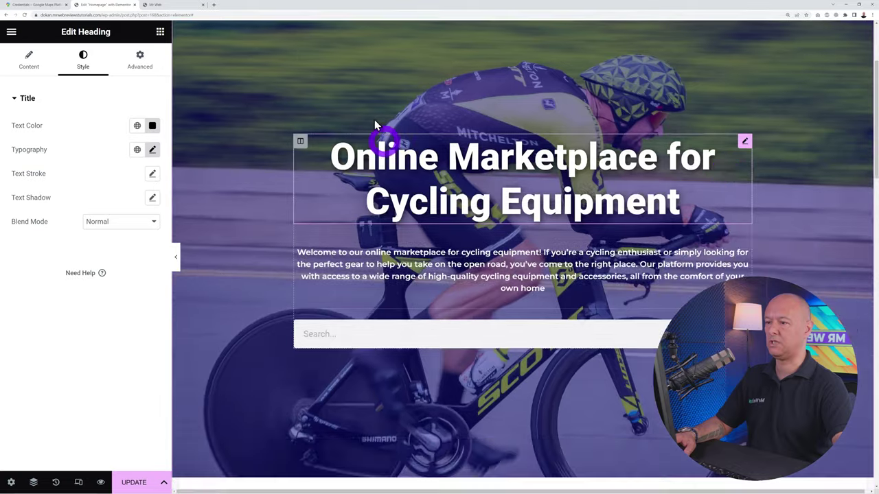
pyautogui.scroll(-6, 536, 212)
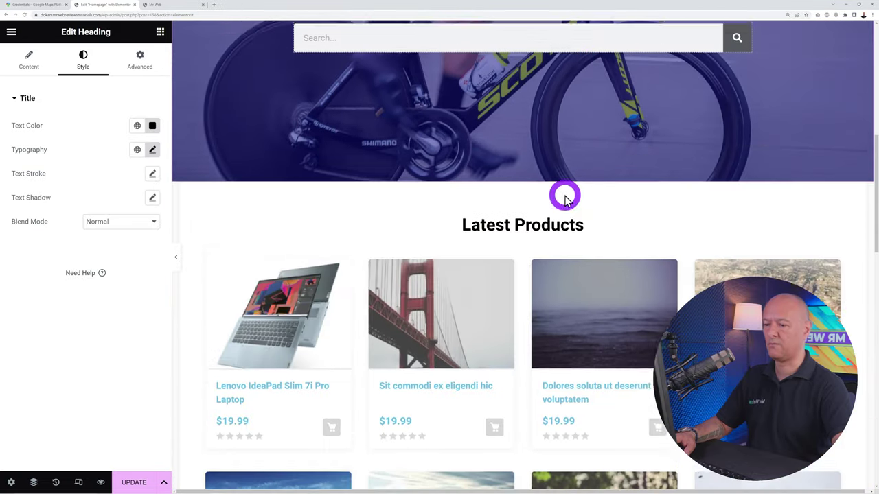
pyautogui.scroll(-5, 573, 300)
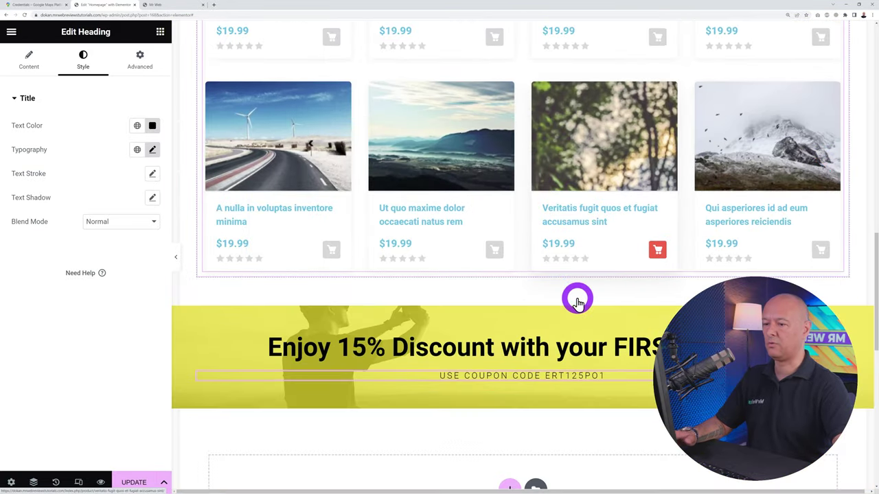
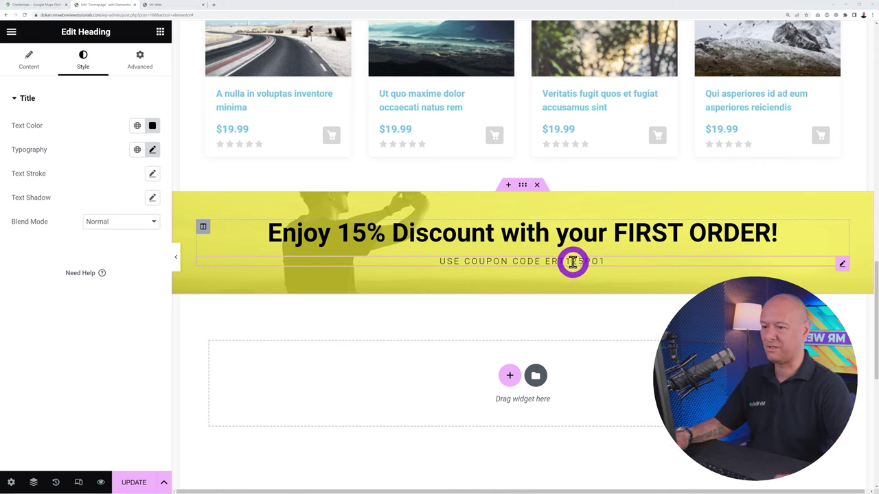
# Drag a WooCommerce Product Categories widget into the empty section below the discount banner
pyautogui.scroll(-1, 574, 280)
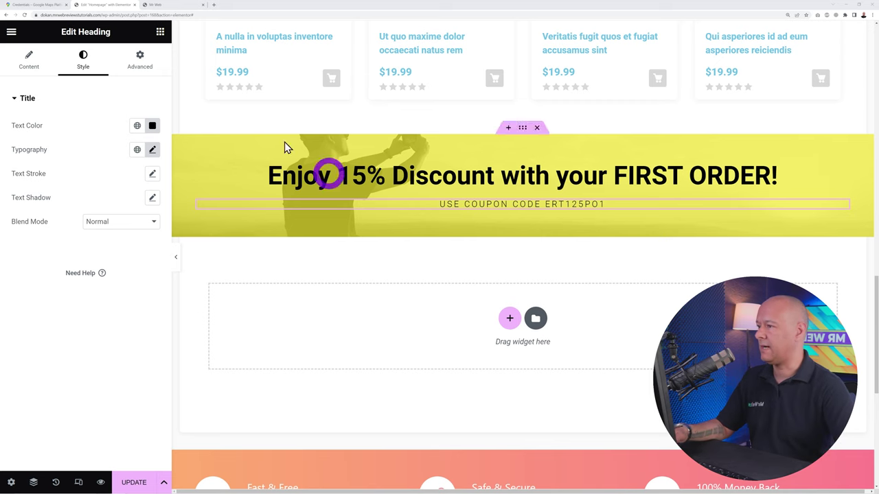
pyautogui.click(160, 31)
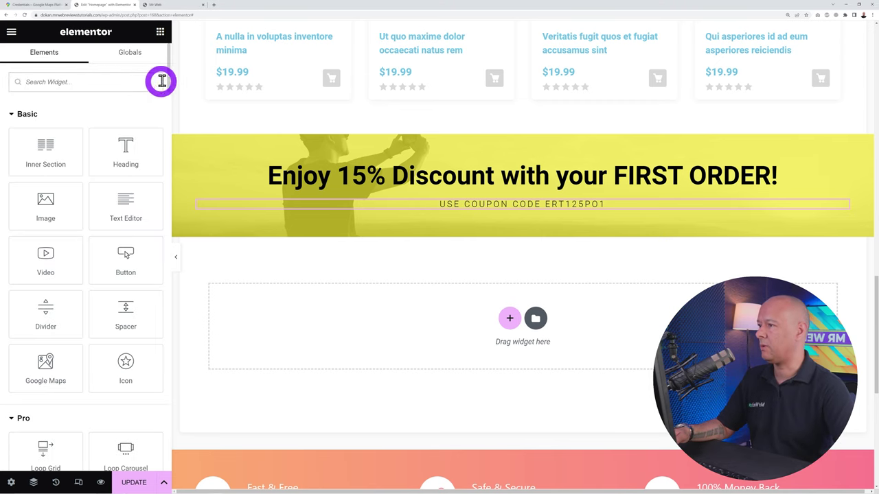
pyautogui.moveTo(168, 79); pyautogui.dragTo(172, 349)
pyautogui.moveTo(173, 282); pyautogui.dragTo(170, 303)
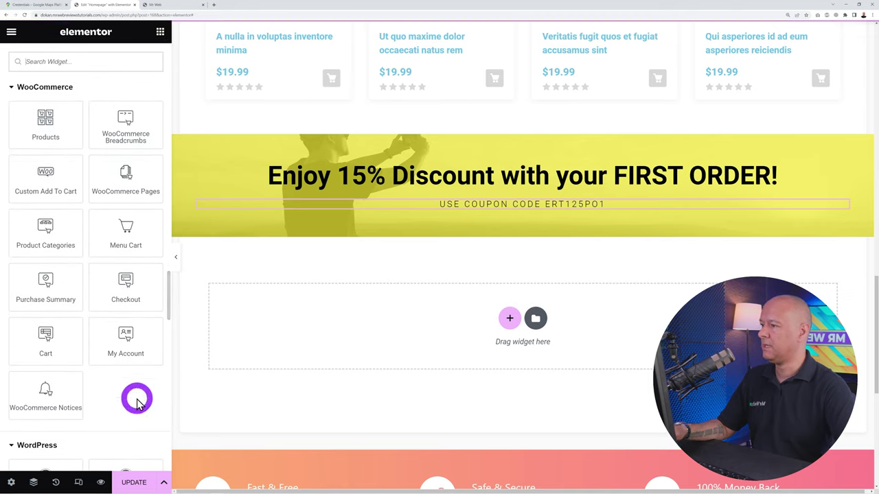
pyautogui.moveTo(46, 228); pyautogui.dragTo(479, 336)
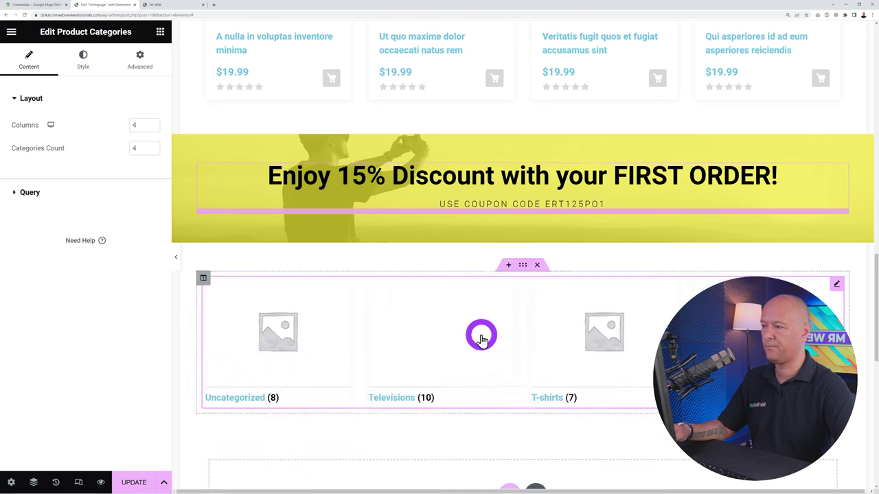
# Set the Product Categories grid to 3 columns and a categories count of 3
pyautogui.click(263, 343)
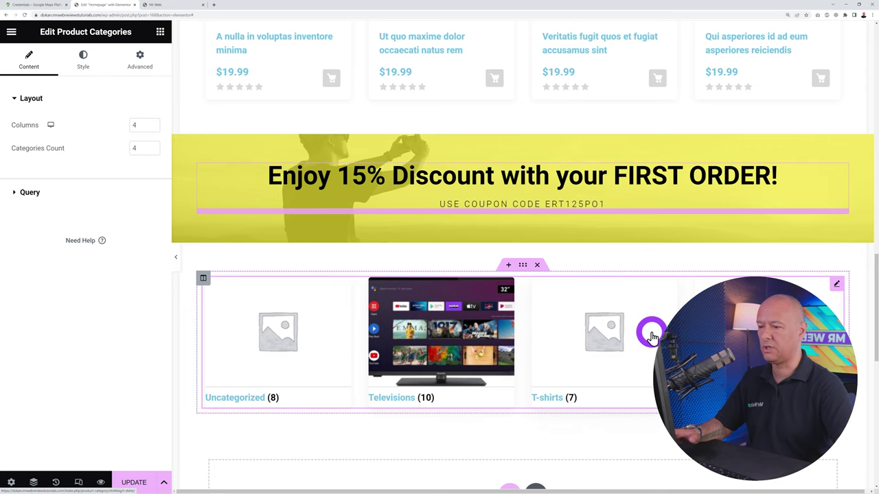
pyautogui.click(620, 315)
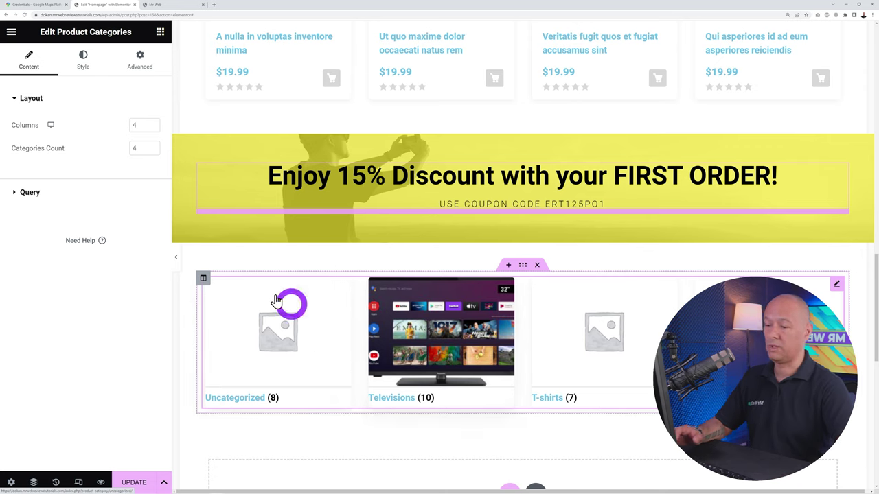
pyautogui.click(160, 124)
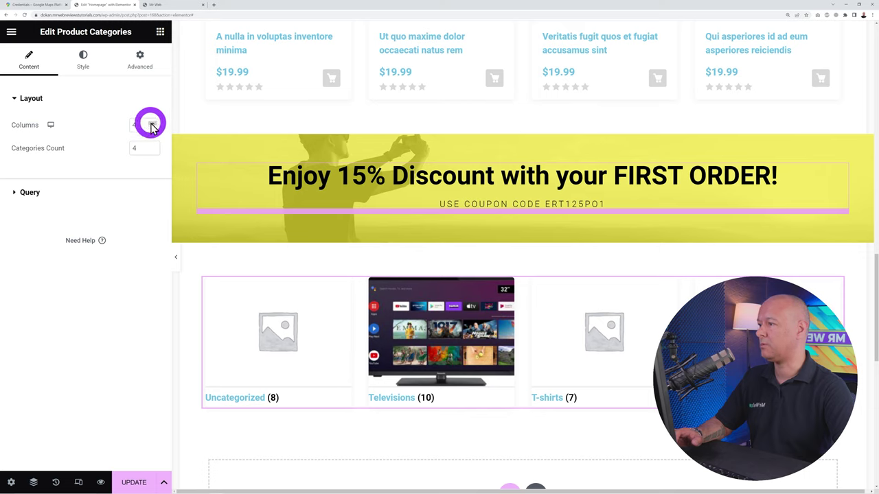
pyautogui.click(157, 158)
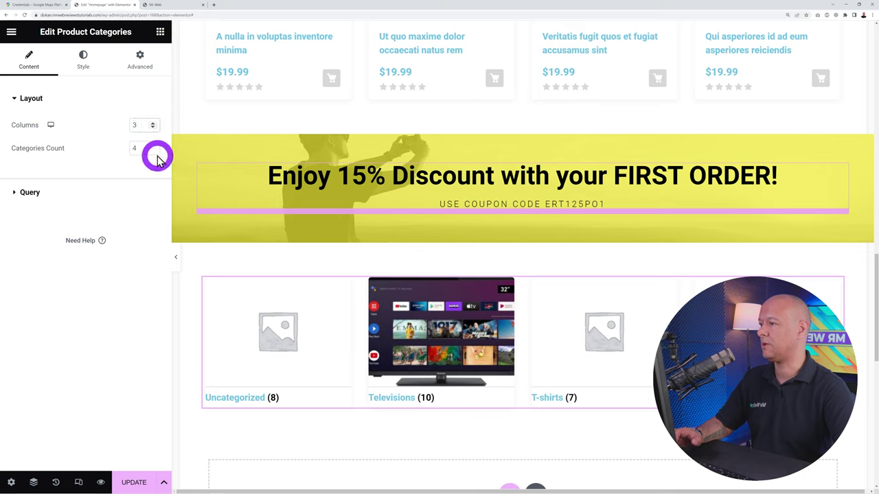
pyautogui.click(152, 153)
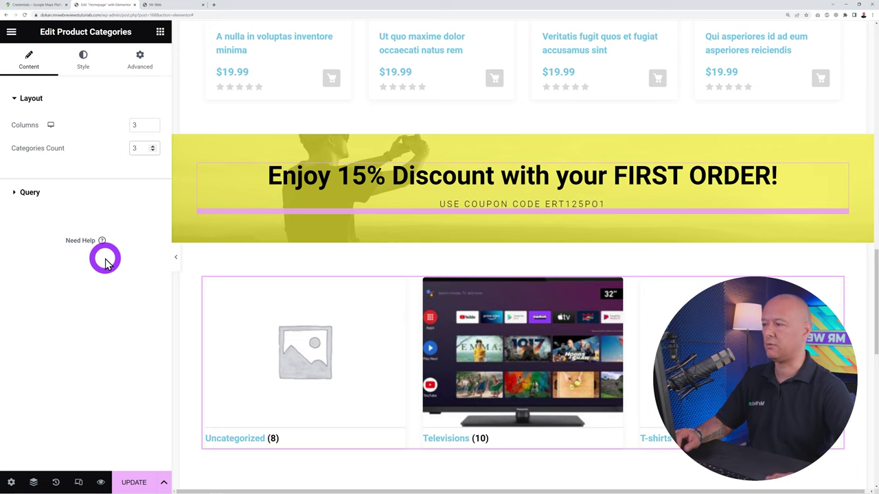
pyautogui.click(37, 195)
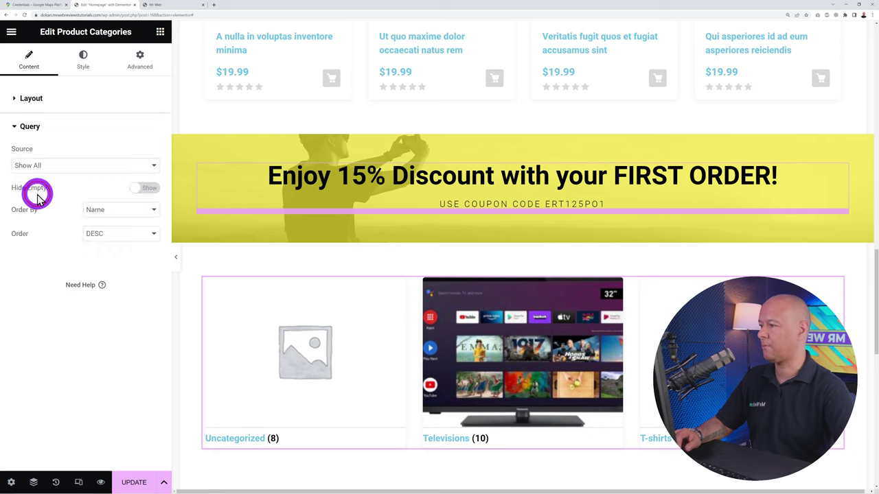
pyautogui.click(87, 165)
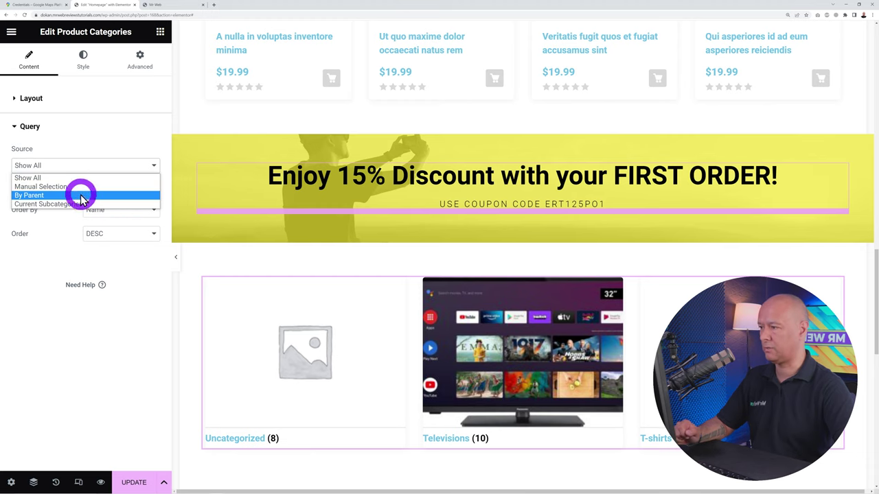
# Set the category Source to Manual Selection with Mountain Bikes, Downhill Bikes and Race Bikes
pyautogui.click(80, 191)
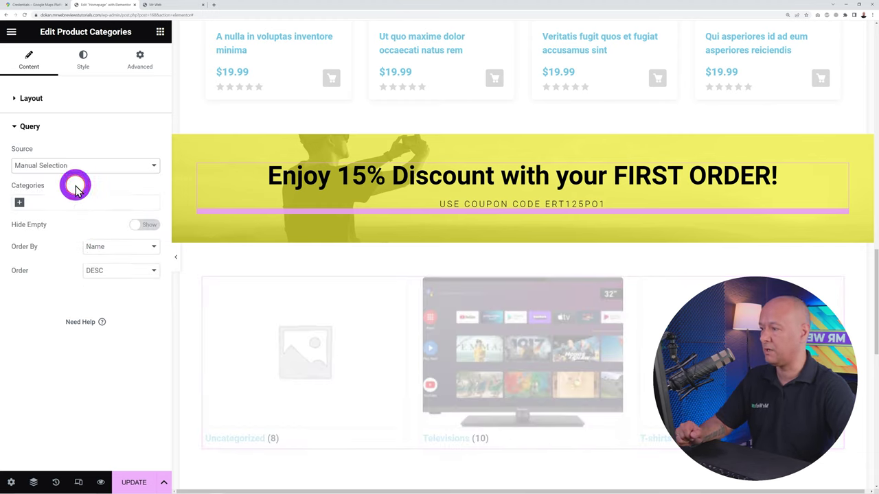
pyautogui.click(20, 203)
pyautogui.scroll(-2, 94, 282)
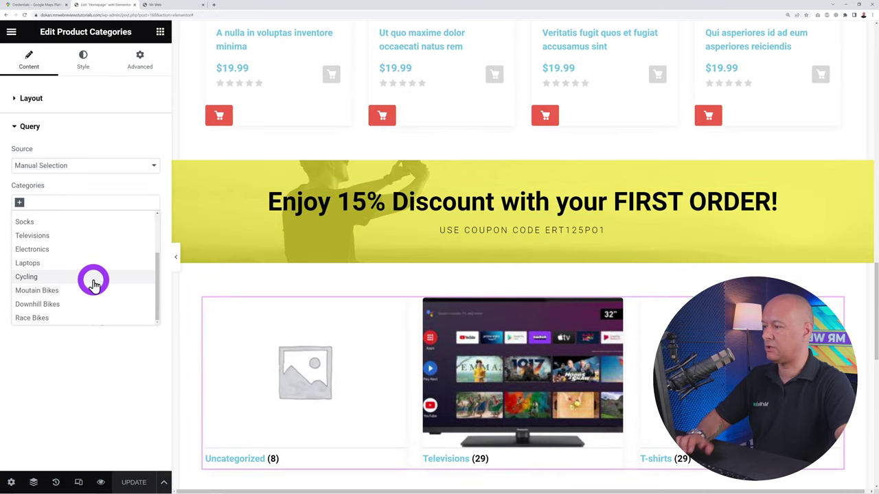
pyautogui.click(81, 291)
pyautogui.click(70, 202)
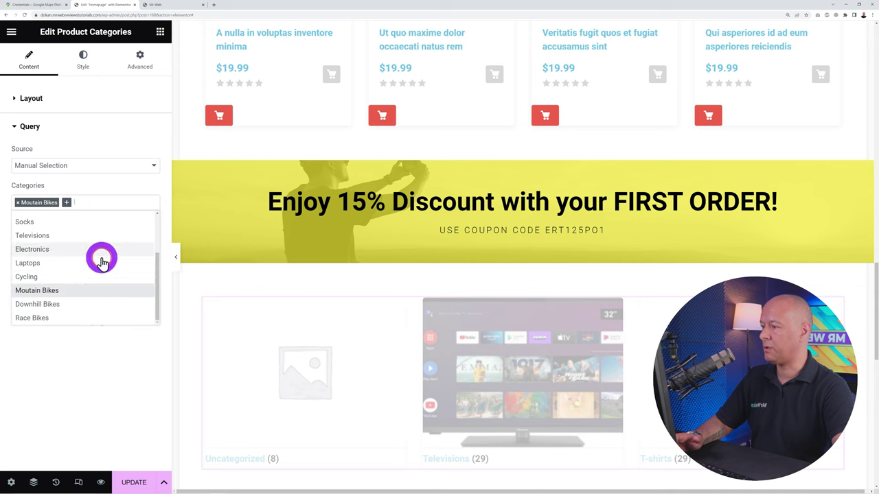
pyautogui.click(63, 305)
pyautogui.click(116, 202)
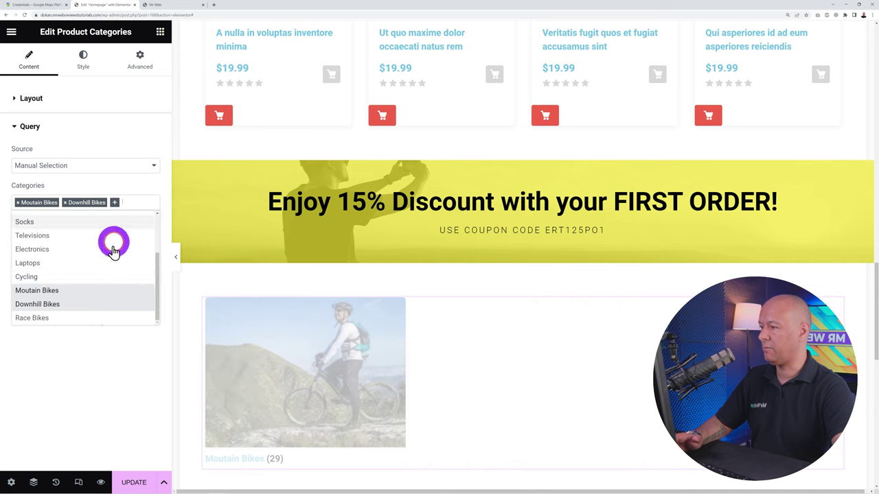
pyautogui.click(35, 319)
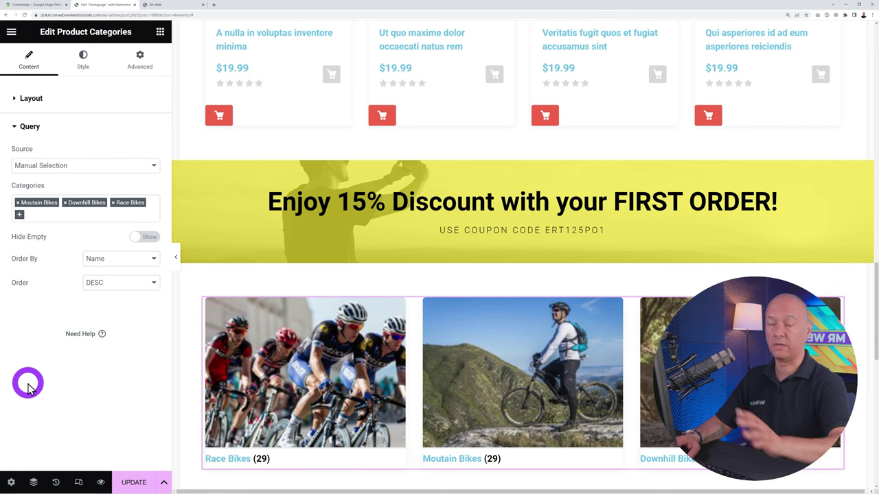
pyautogui.click(159, 33)
# Duplicate the Latest Products heading from its context menu
pyautogui.scroll(-1, 539, 203)
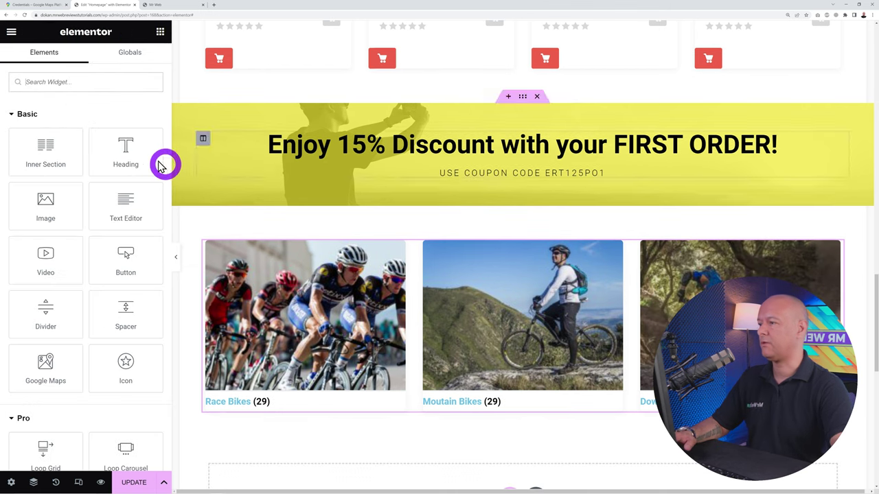
pyautogui.scroll(10, 587, 257)
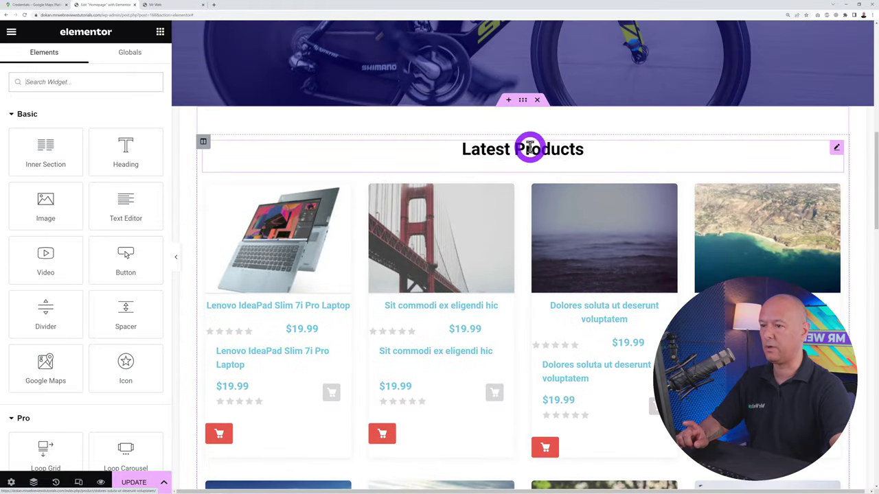
pyautogui.rightClick(835, 151)
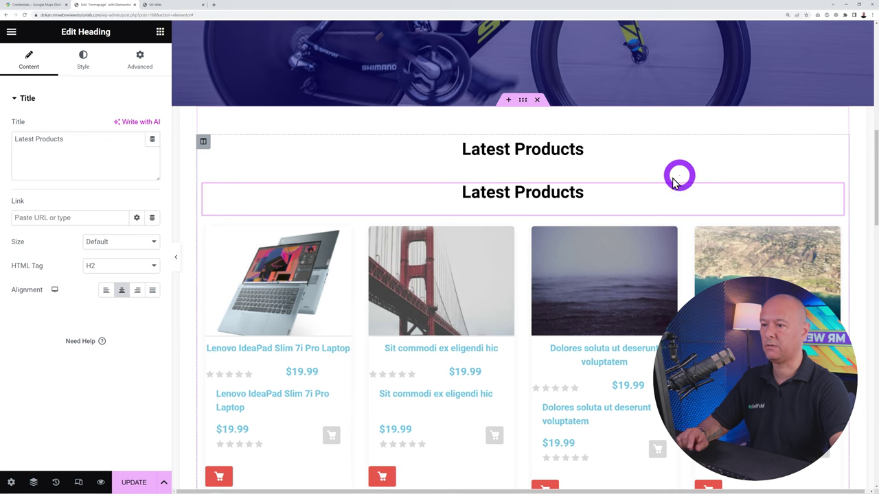
pyautogui.click(81, 343)
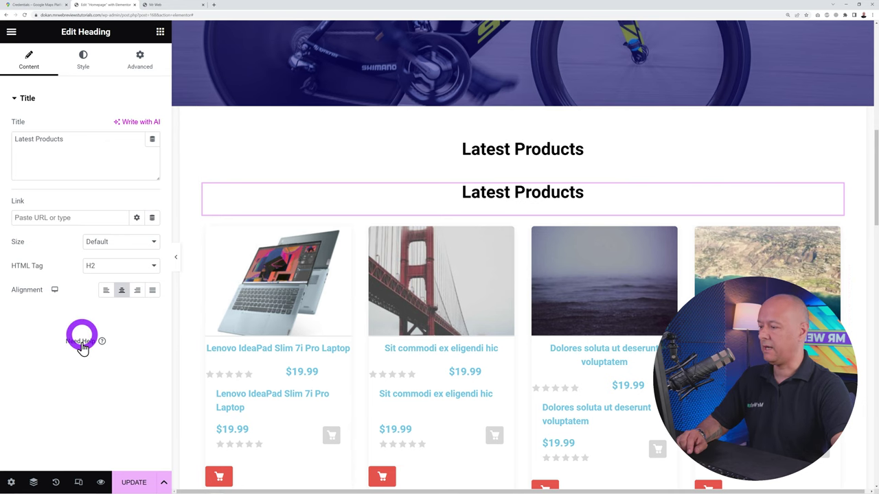
# In the Navigator, move the copied heading above the Product Categories widget
pyautogui.click(33, 481)
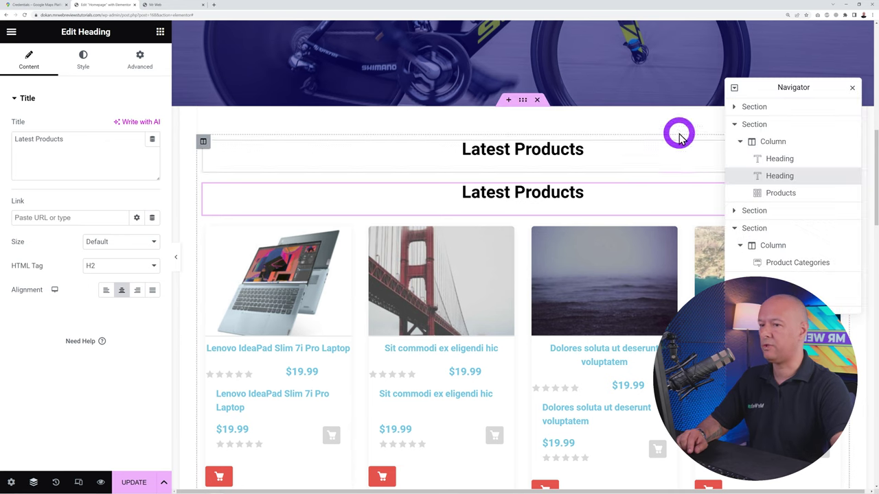
pyautogui.moveTo(774, 86); pyautogui.dragTo(77, 69)
pyautogui.click(88, 158)
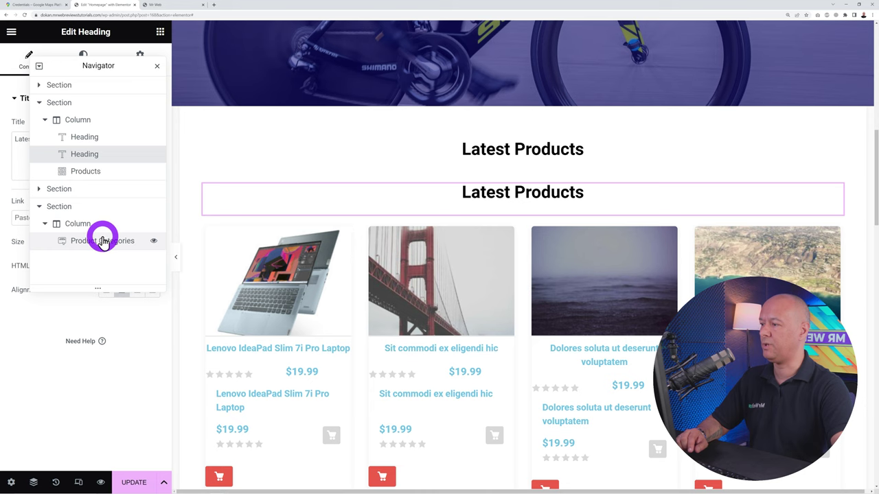
pyautogui.moveTo(96, 152); pyautogui.dragTo(103, 243)
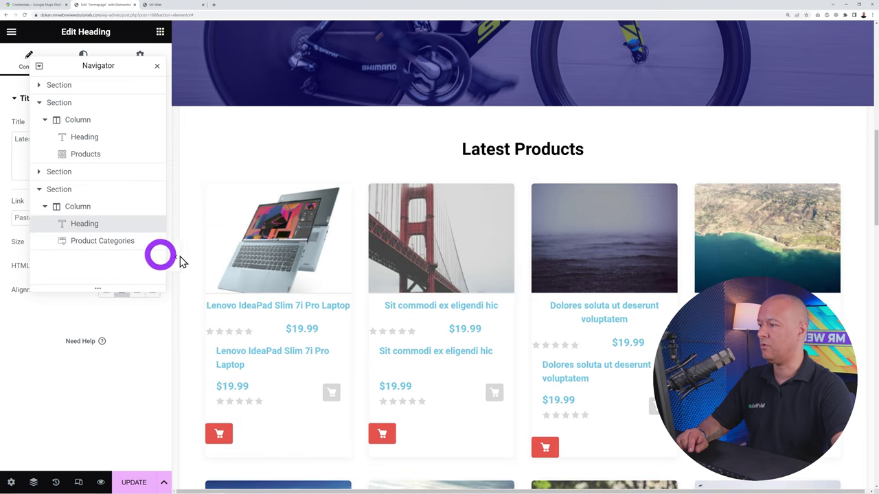
pyautogui.scroll(-2, 642, 247)
pyautogui.scroll(-8, 638, 245)
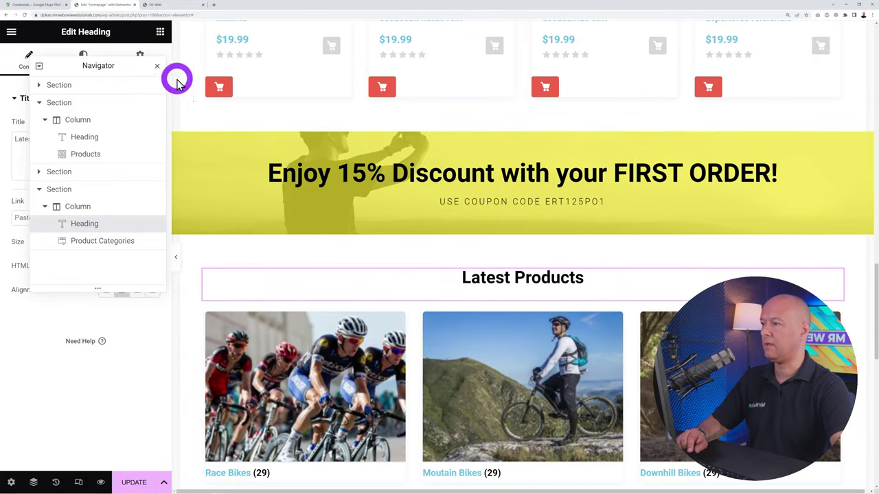
pyautogui.click(158, 68)
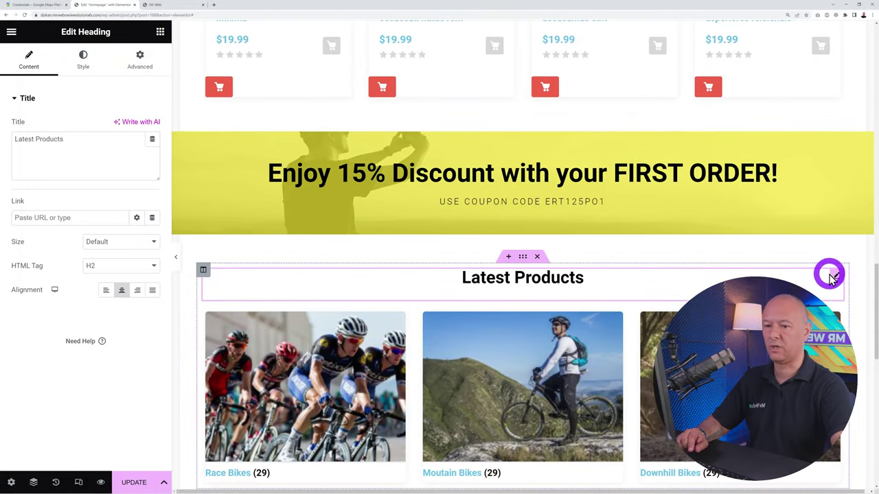
pyautogui.moveTo(82, 165); pyautogui.dragTo(4, 141)
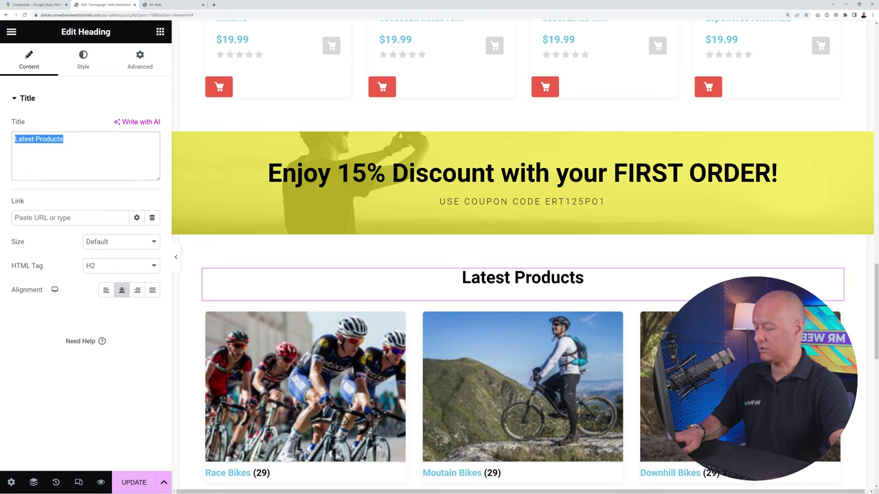
pyautogui.write('Our M')
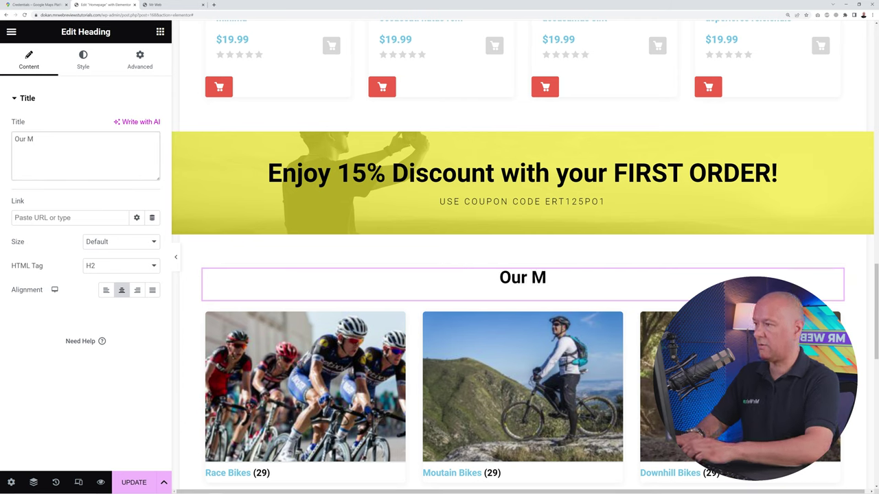
pyautogui.write('ain Categories')
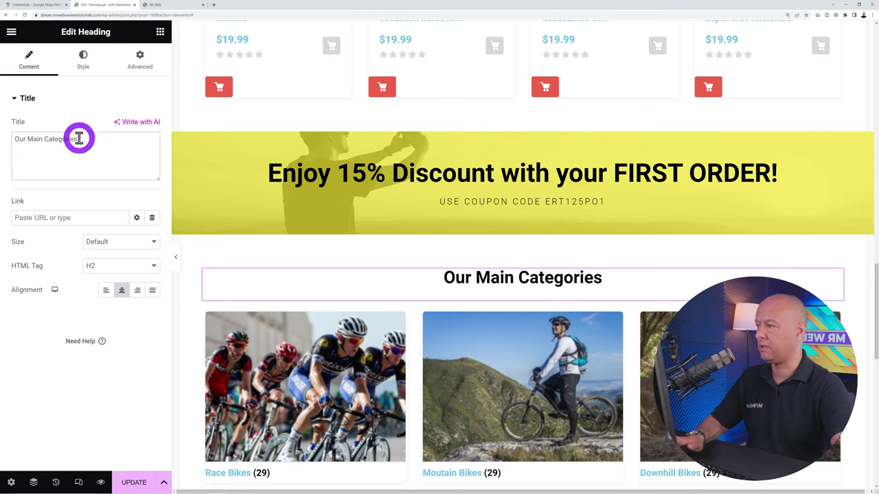
pyautogui.click(43, 138)
pyautogui.press('BackSpace')
pyautogui.press('BackSpace')
pyautogui.press('BackSpace')
pyautogui.press('BackSpace')
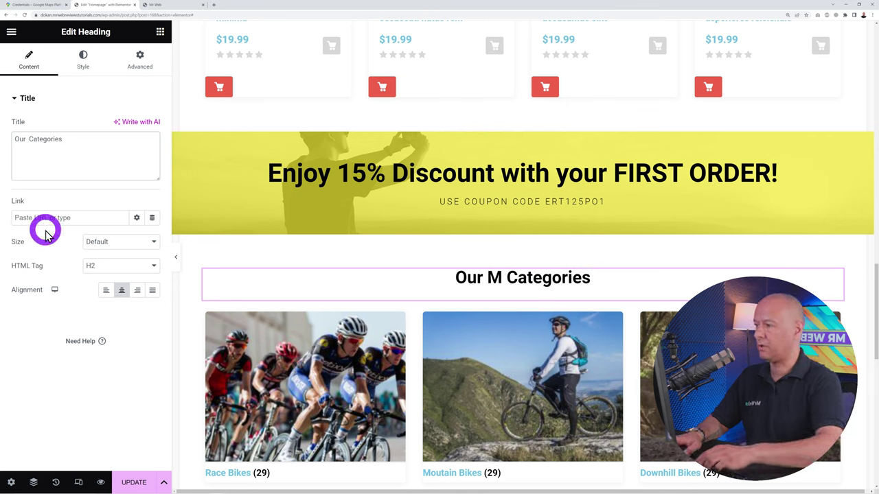
pyautogui.write('Cycling')
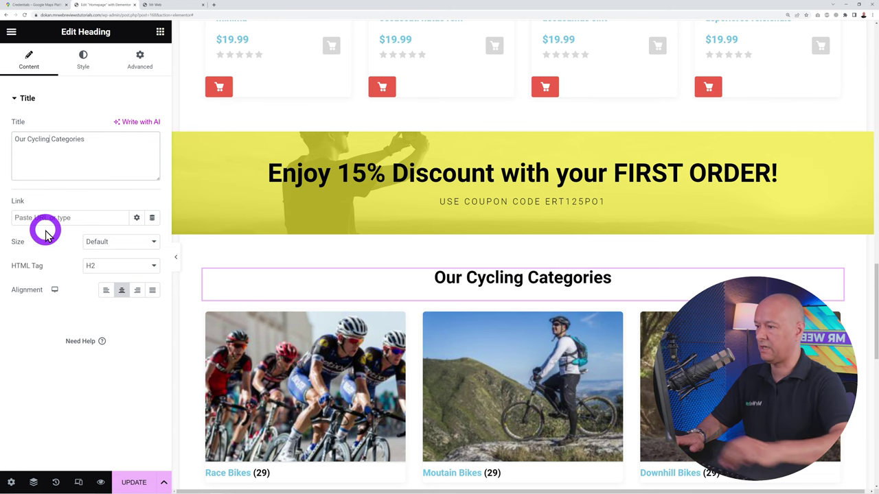
pyautogui.scroll(-2, 508, 268)
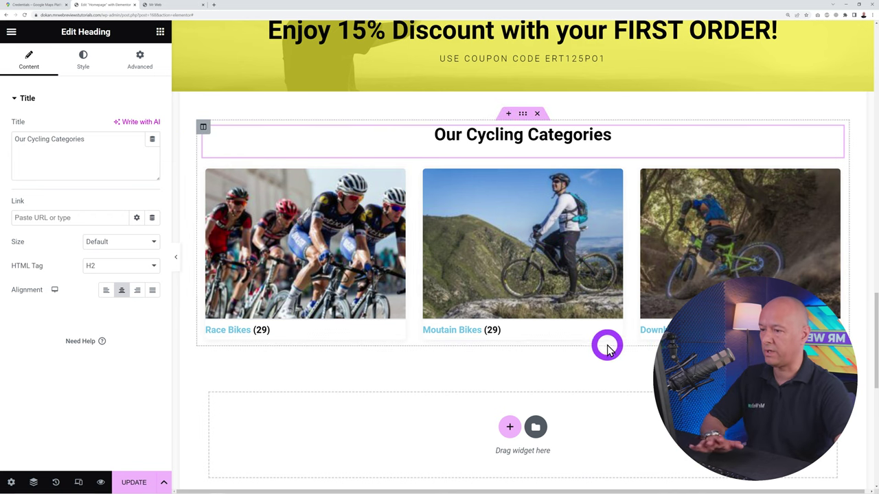
# Duplicate the Latest Products section from its right-click menu
pyautogui.scroll(5, 629, 346)
pyautogui.scroll(6, 631, 343)
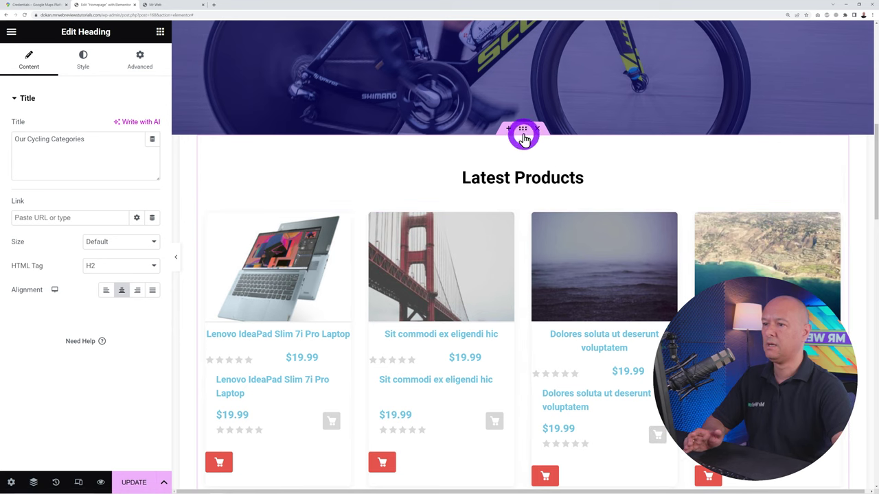
pyautogui.click(523, 132)
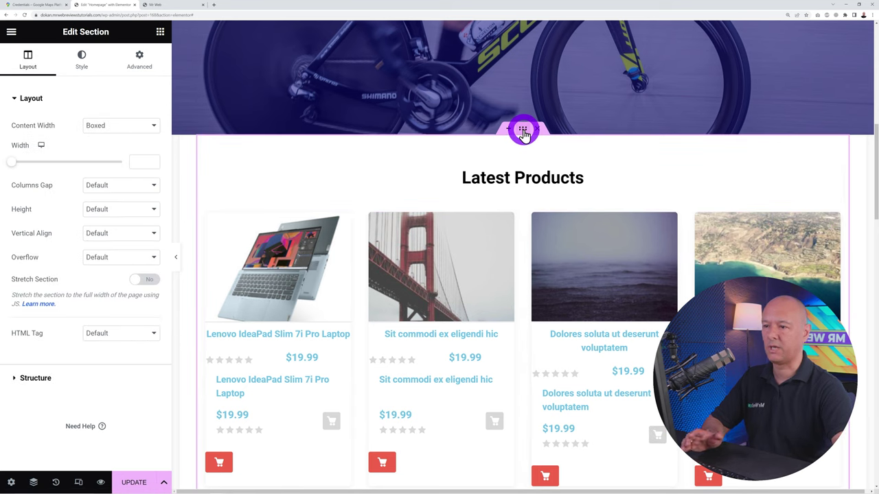
pyautogui.rightClick(523, 132)
pyautogui.click(568, 157)
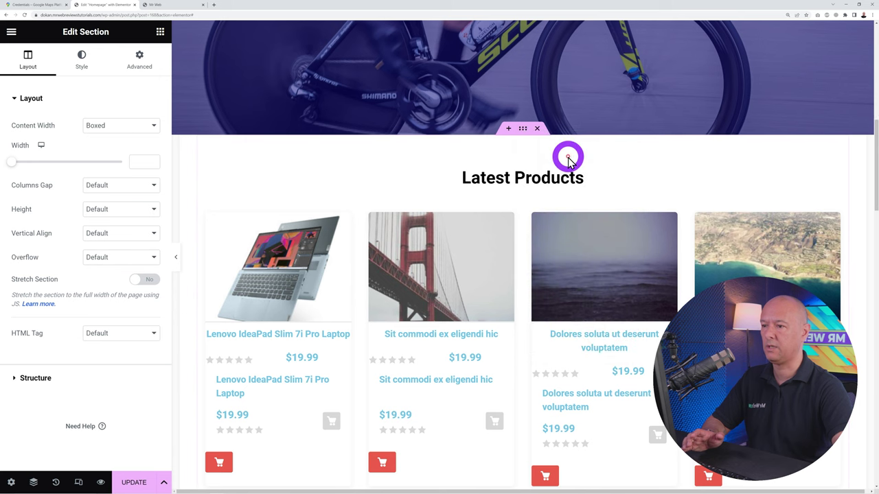
# Use the Navigator to move the copied section to the bottom of the page
pyautogui.click(33, 483)
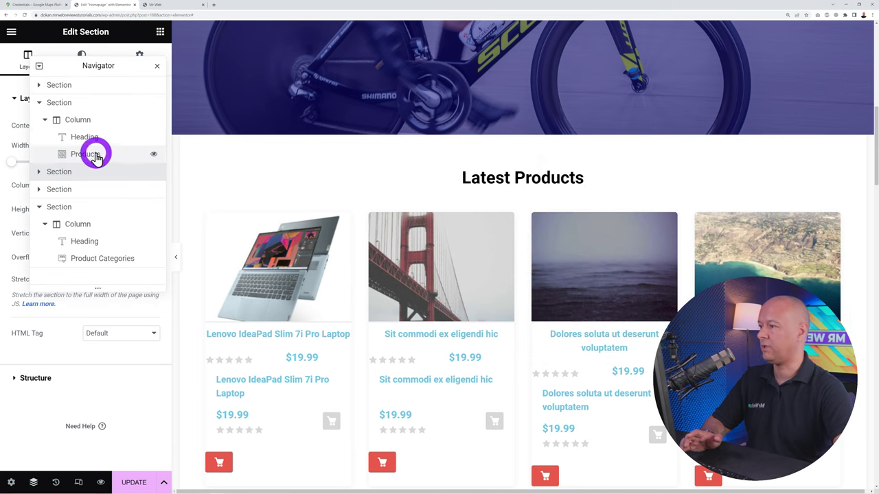
pyautogui.moveTo(62, 175); pyautogui.dragTo(87, 237)
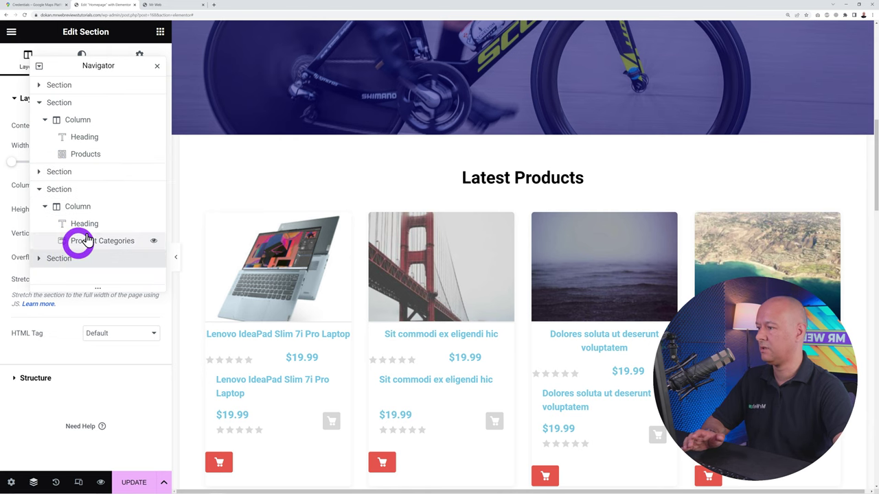
pyautogui.click(156, 66)
pyautogui.scroll(-5, 597, 235)
pyautogui.scroll(-10, 594, 237)
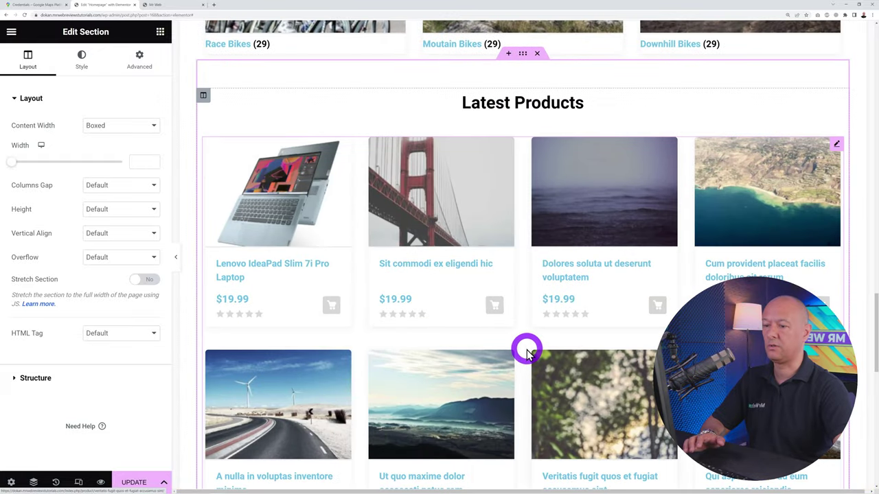
pyautogui.scroll(1, 515, 351)
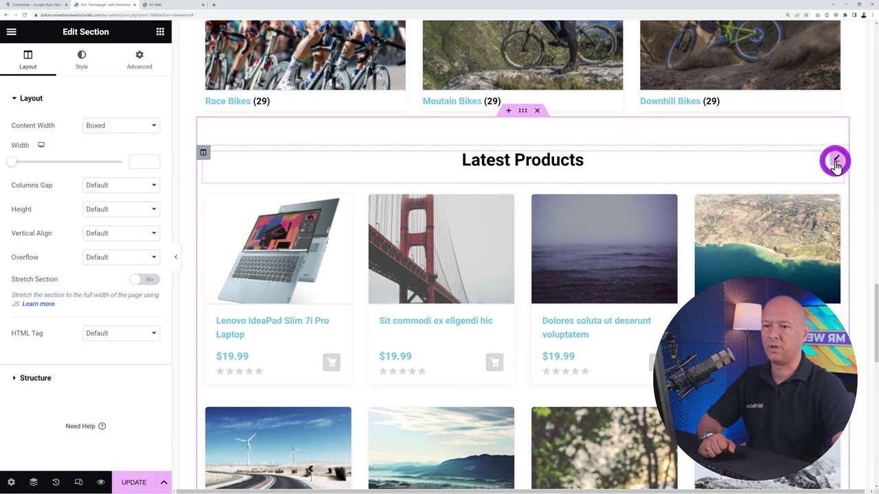
# Retitle the copied heading 'Latest Bikes' and select its product grid
pyautogui.click(836, 164)
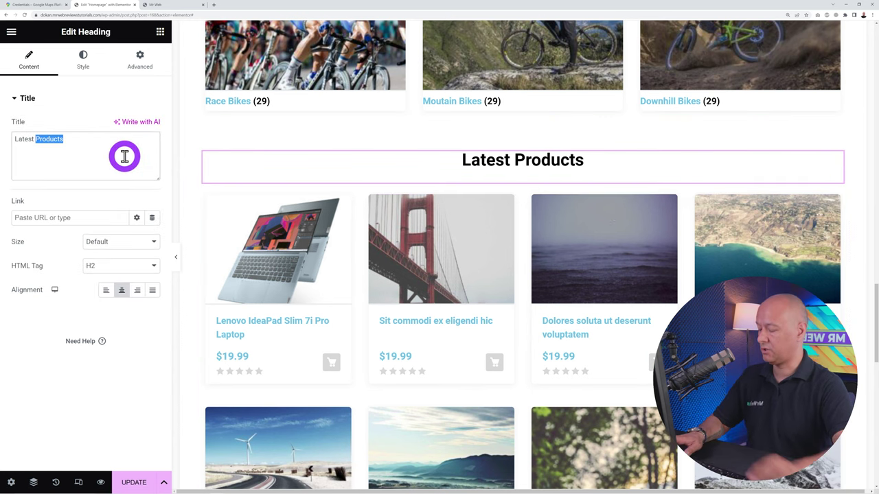
pyautogui.write('Bikes')
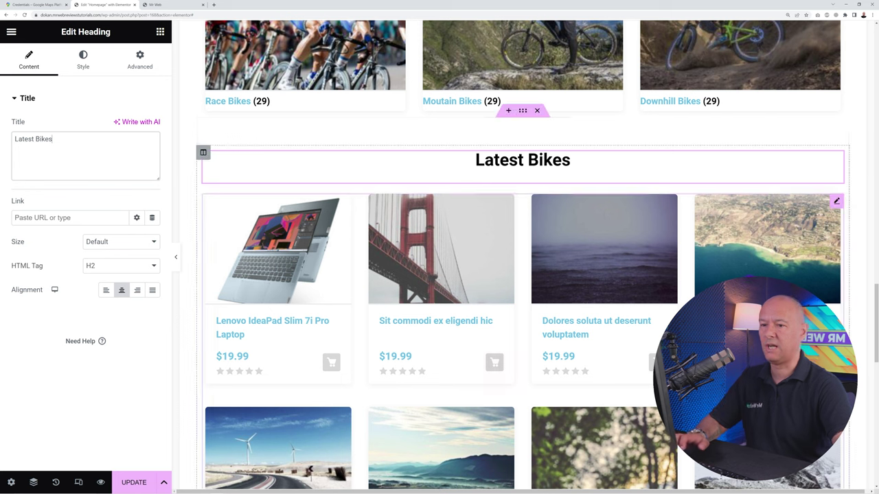
pyautogui.click(836, 204)
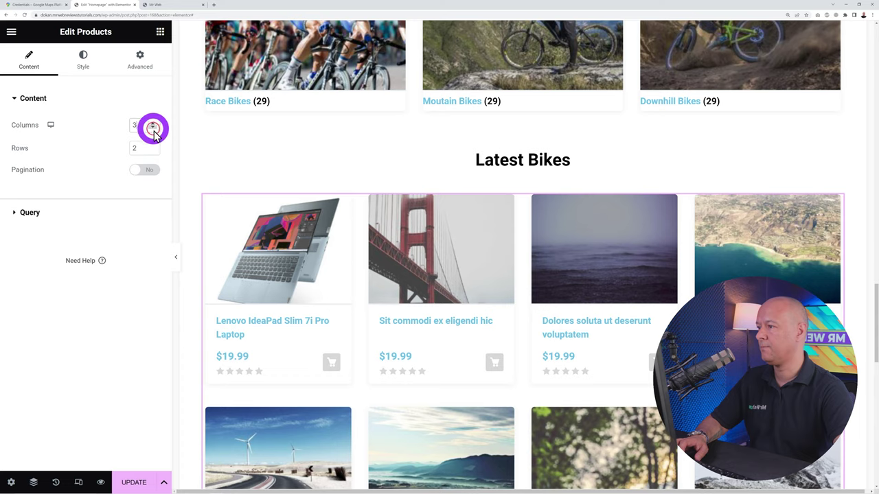
pyautogui.scroll(-1, 687, 295)
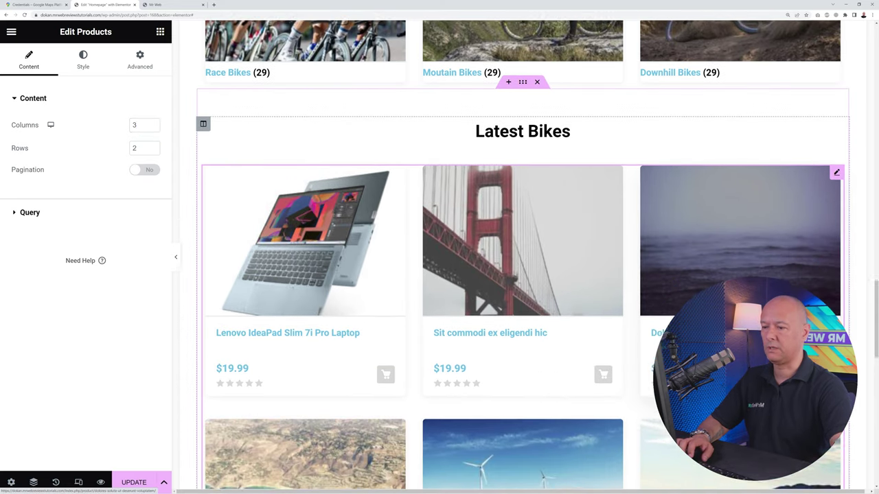
pyautogui.scroll(-1, 514, 354)
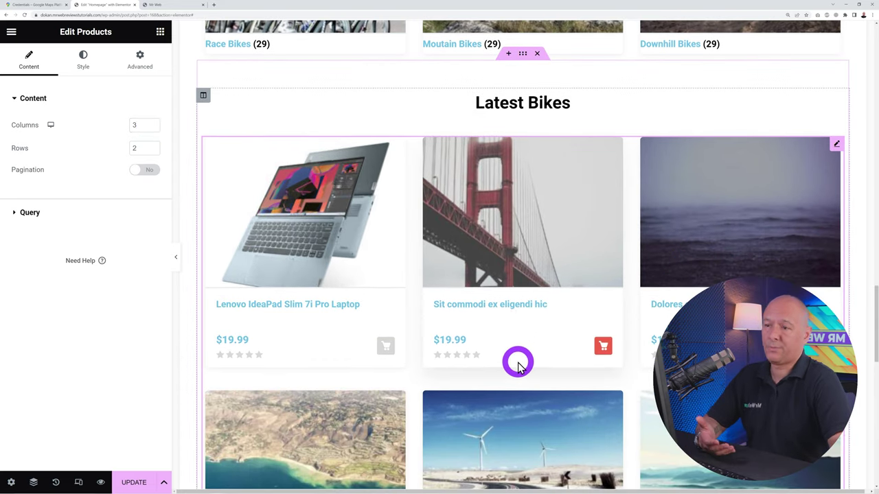
# Keep the grid's query source as Latest Products and preview the homepage
pyautogui.click(31, 213)
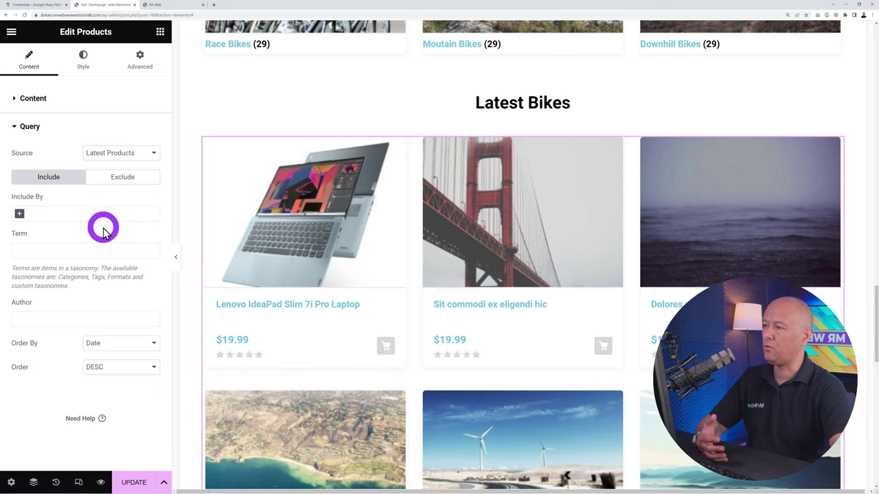
pyautogui.click(150, 152)
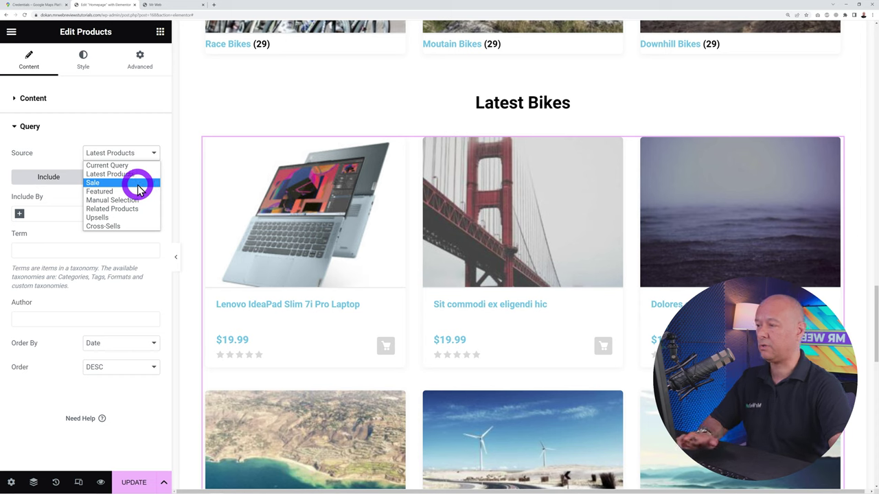
pyautogui.click(69, 153)
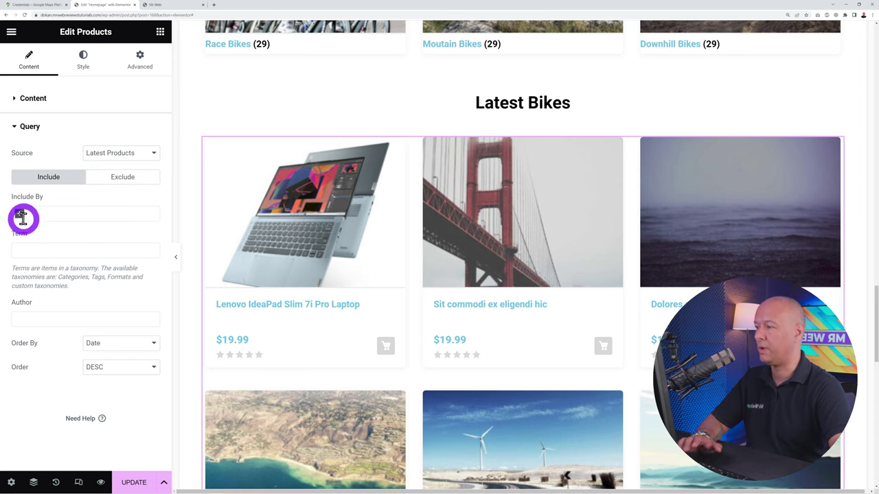
pyautogui.click(21, 215)
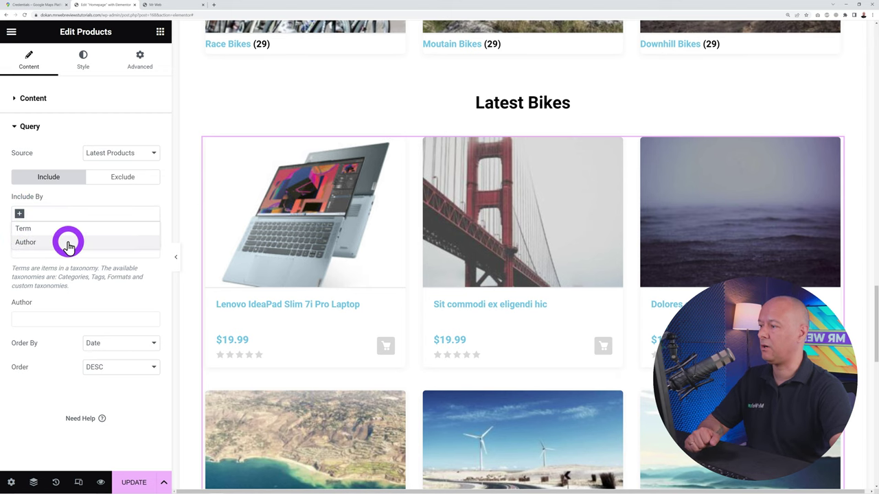
pyautogui.click(68, 192)
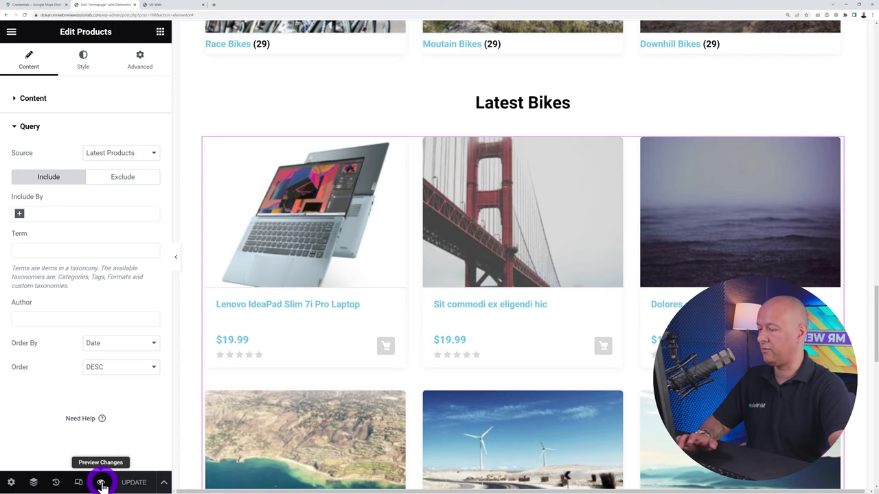
pyautogui.click(101, 483)
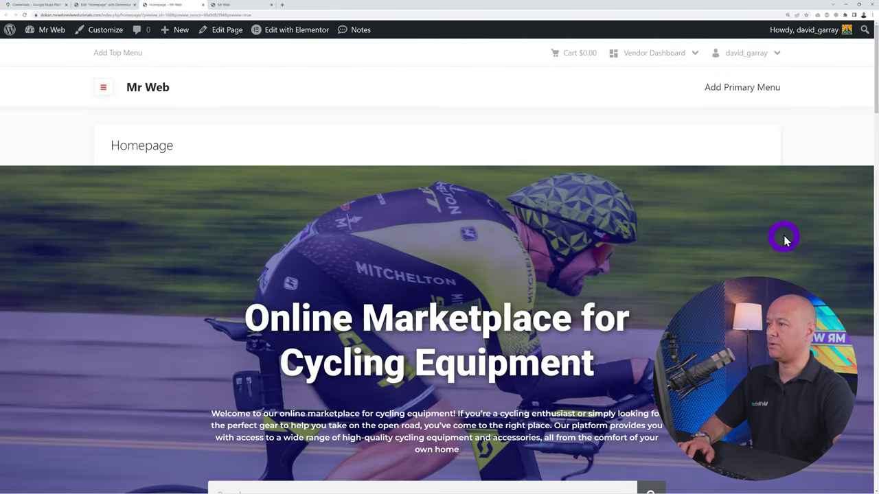
# Review the Latest Bikes section in the preview, then go to the live site tab
pyautogui.scroll(-2, 789, 233)
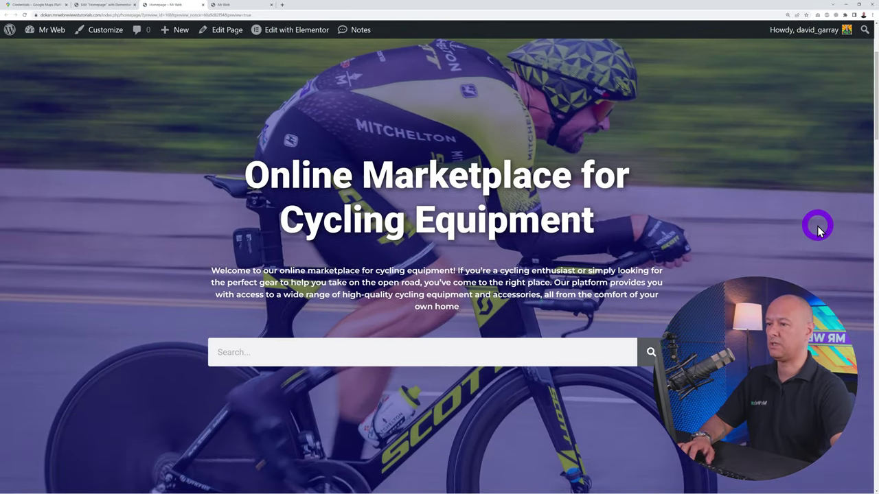
pyautogui.scroll(-6, 817, 230)
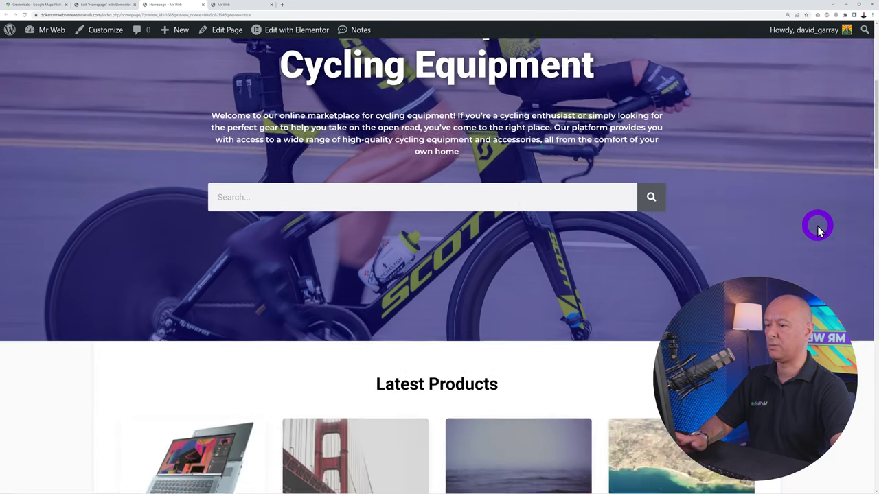
pyautogui.scroll(-6, 817, 230)
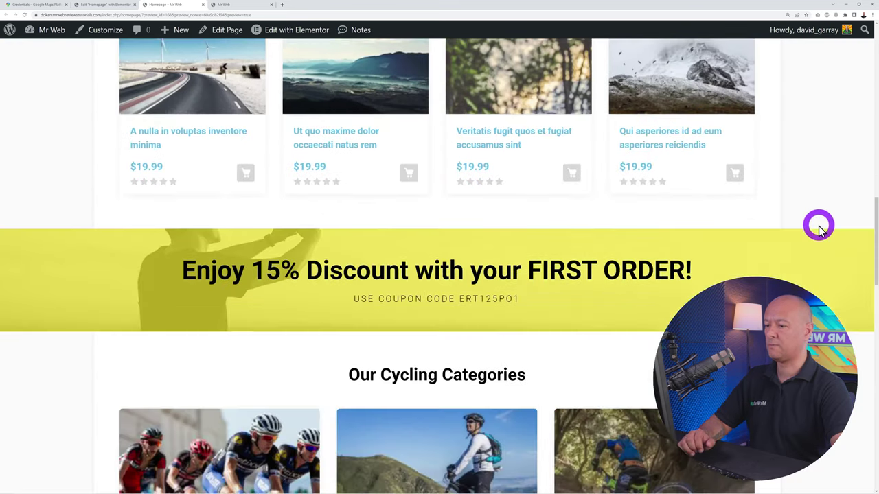
pyautogui.scroll(-5, 790, 254)
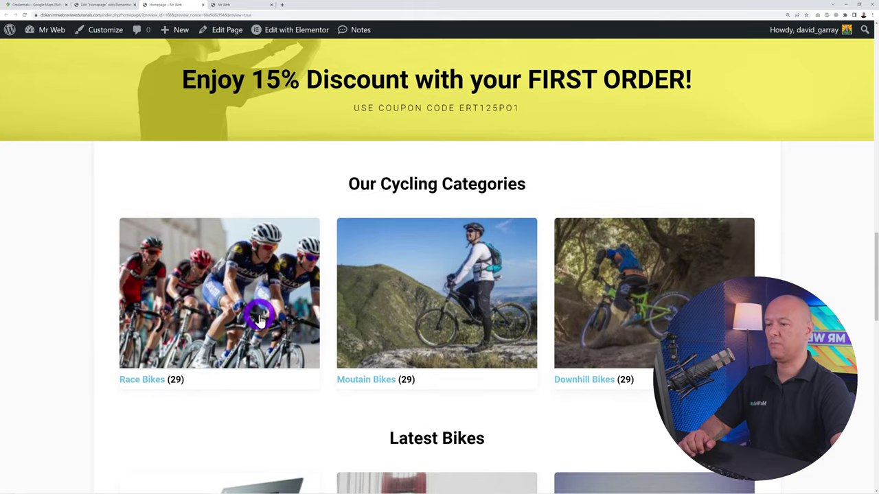
pyautogui.scroll(-10, 590, 282)
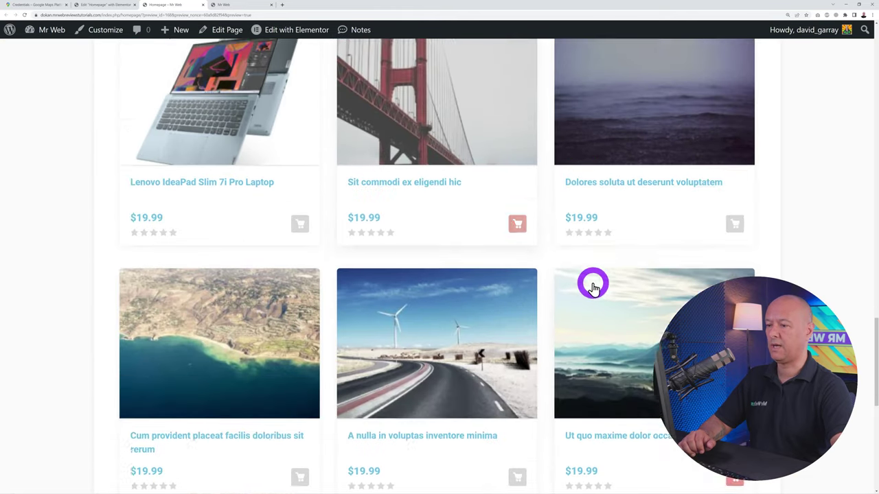
pyautogui.scroll(20, 618, 287)
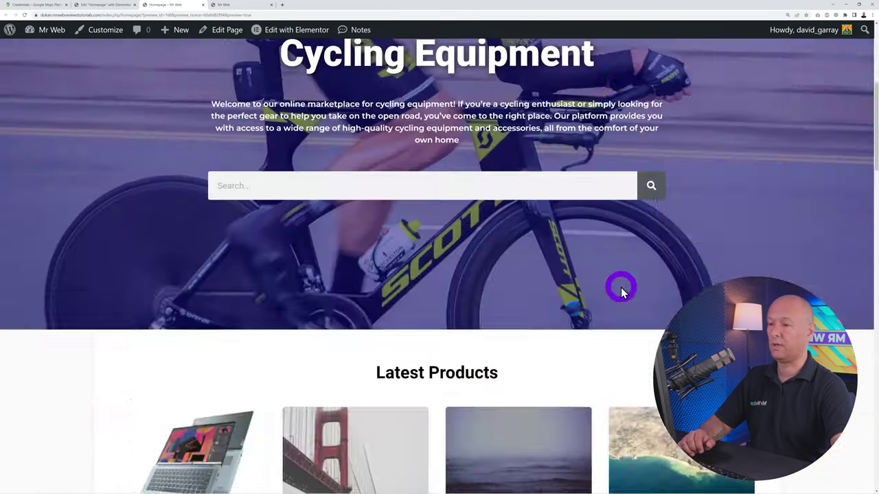
pyautogui.scroll(2, 620, 286)
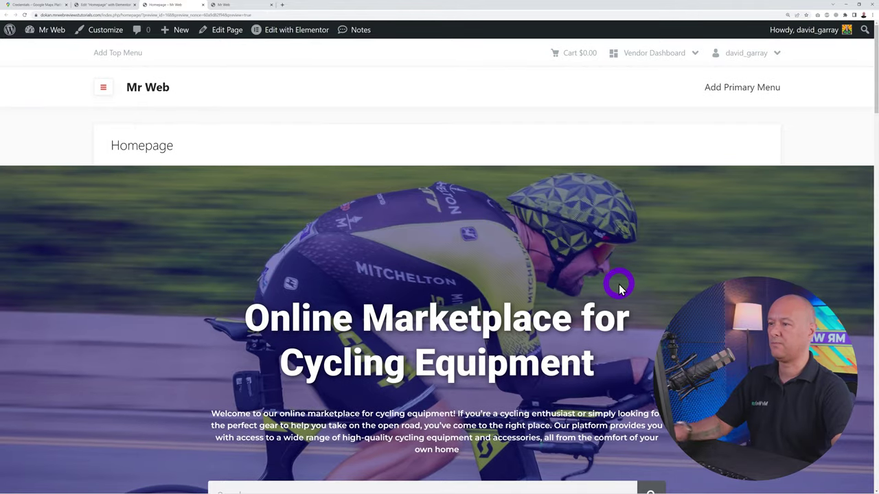
pyautogui.click(306, 5)
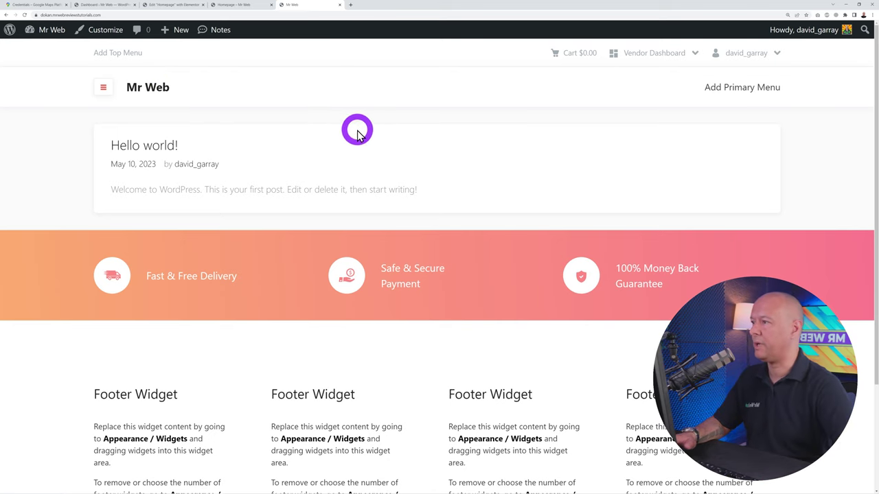
# In Reading settings, set the front page to the static page Homepage and save
pyautogui.click(110, 8)
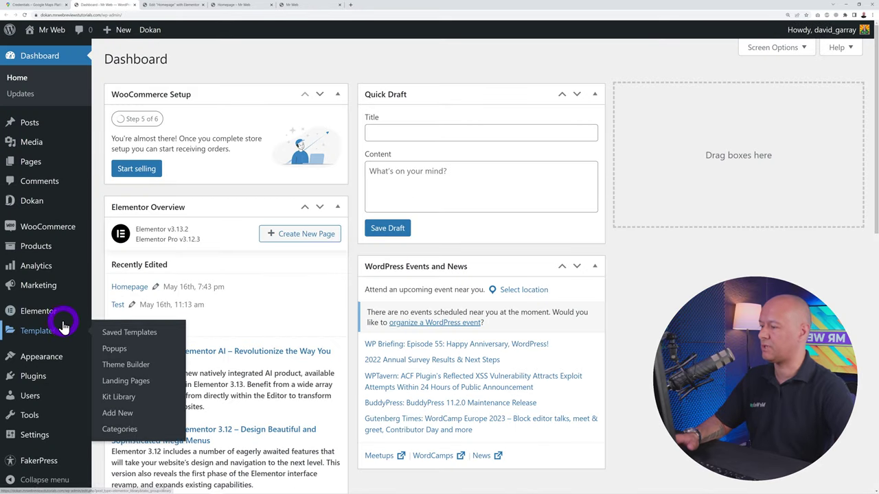
pyautogui.scroll(-3, 62, 337)
pyautogui.moveTo(48, 437)
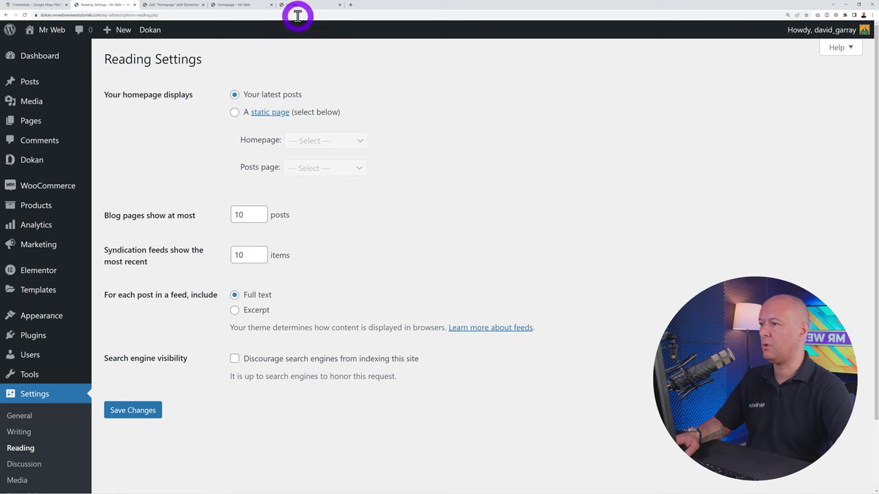
pyautogui.click(235, 113)
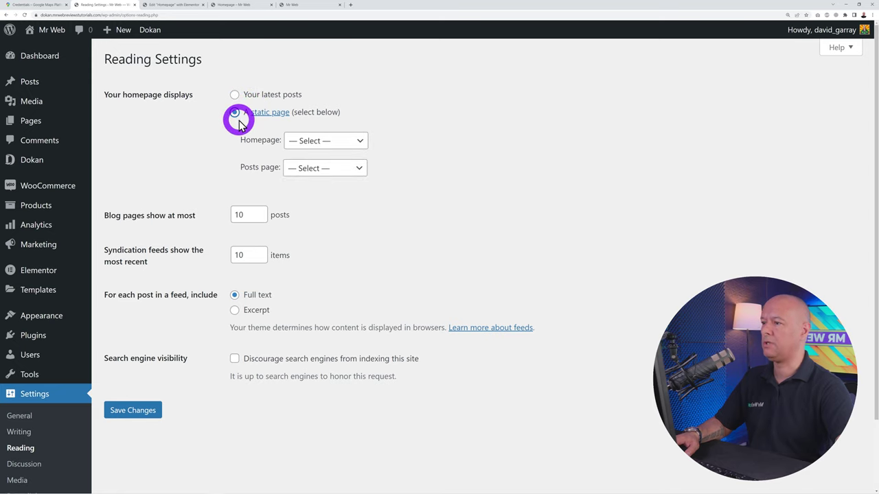
pyautogui.click(356, 140)
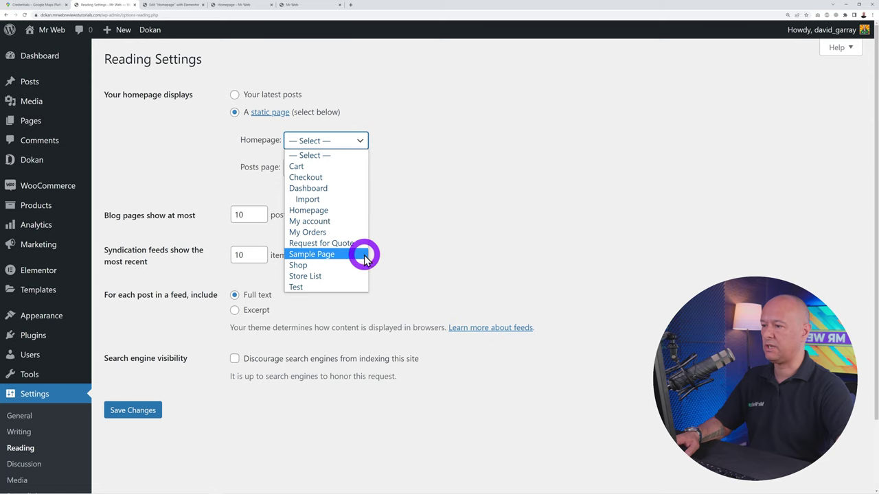
pyautogui.click(345, 212)
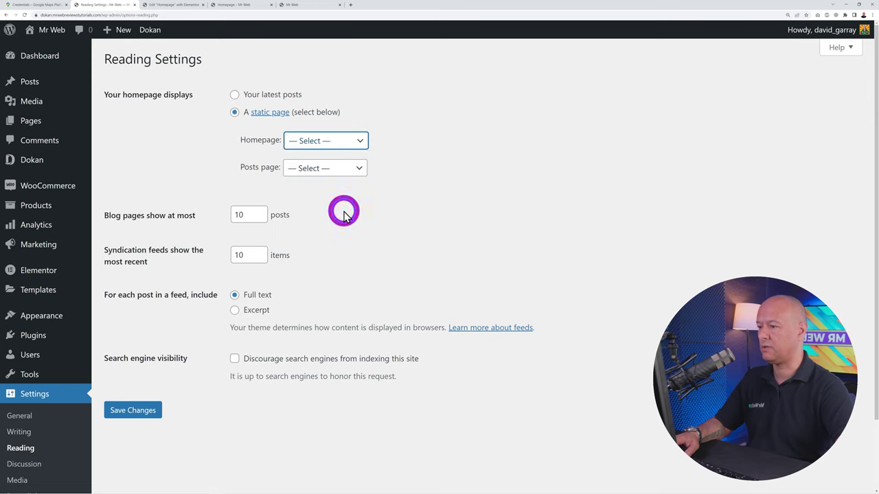
pyautogui.click(140, 411)
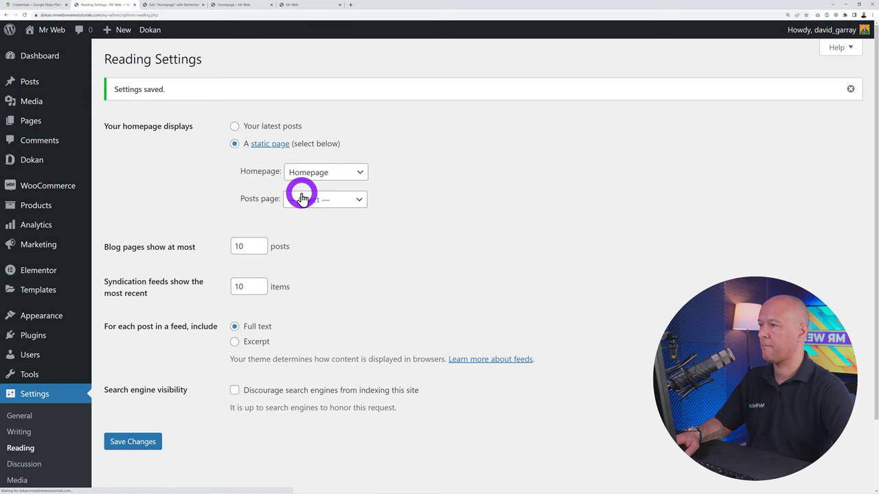
# Check the live front page now shows the cycling Homepage, then close that tab
pyautogui.click(296, 6)
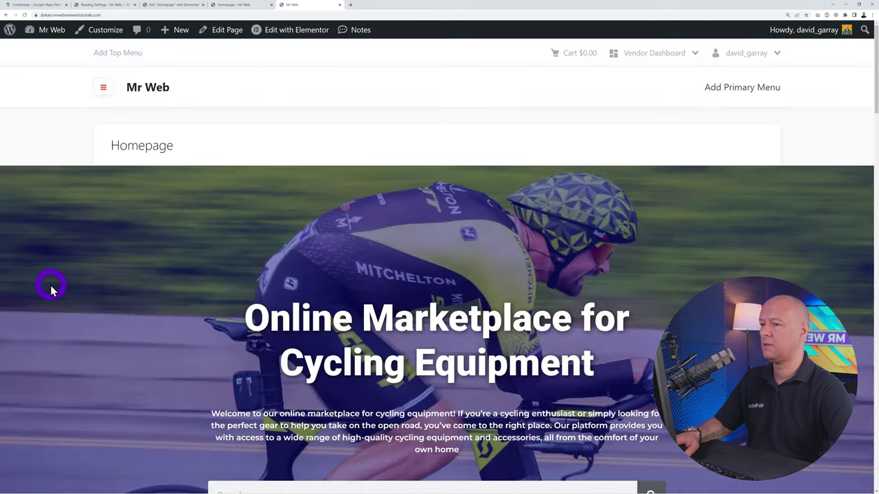
pyautogui.scroll(-7, 60, 264)
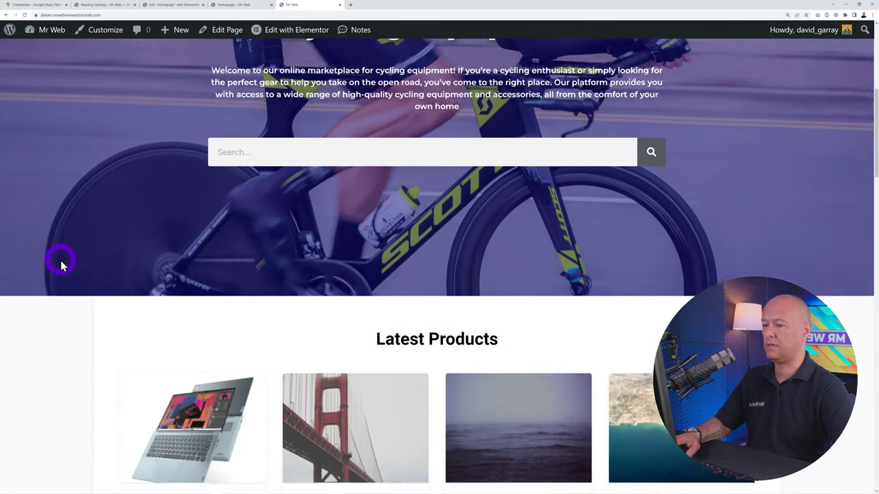
pyautogui.scroll(-10, 60, 265)
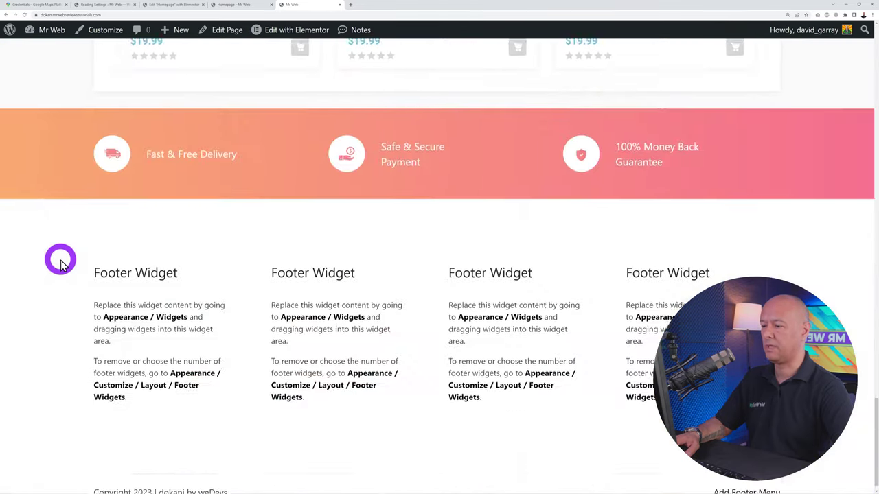
pyautogui.scroll(5, 60, 265)
pyautogui.scroll(10, 61, 264)
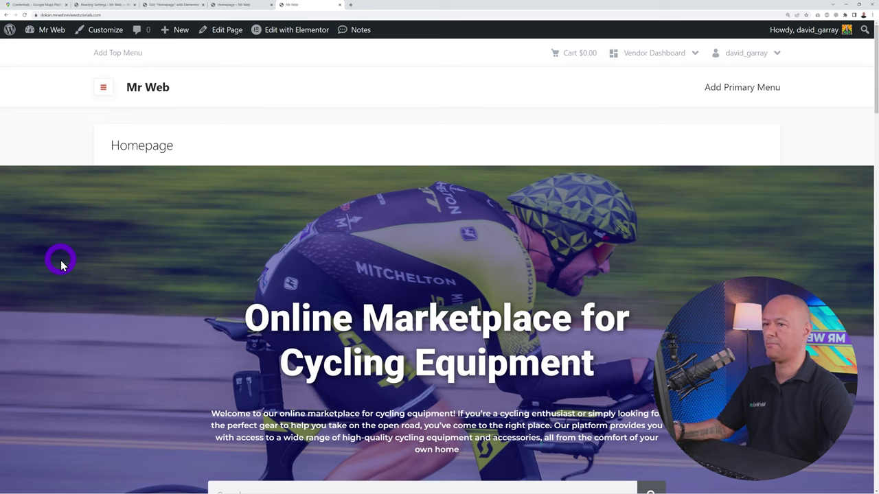
pyautogui.hotkey('ctrl', 'w')
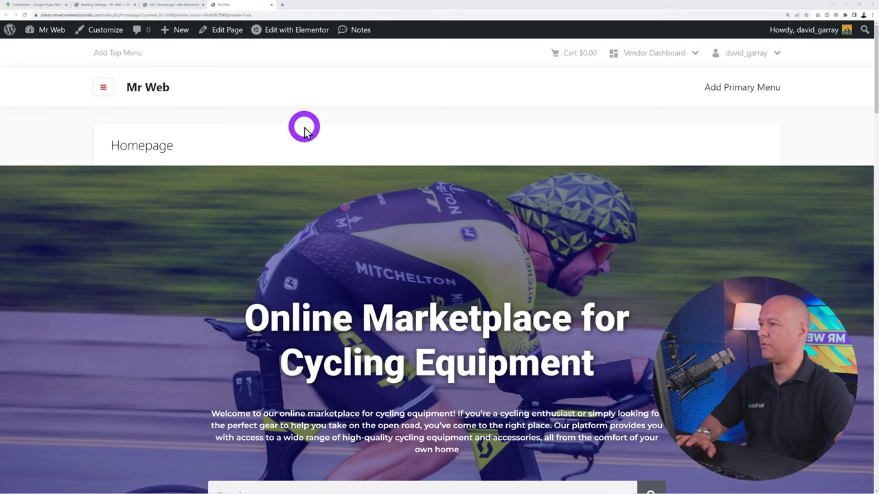
# Give the Homepage page the Elementor Full Width template, update it, and preview in a new tab
pyautogui.click(229, 35)
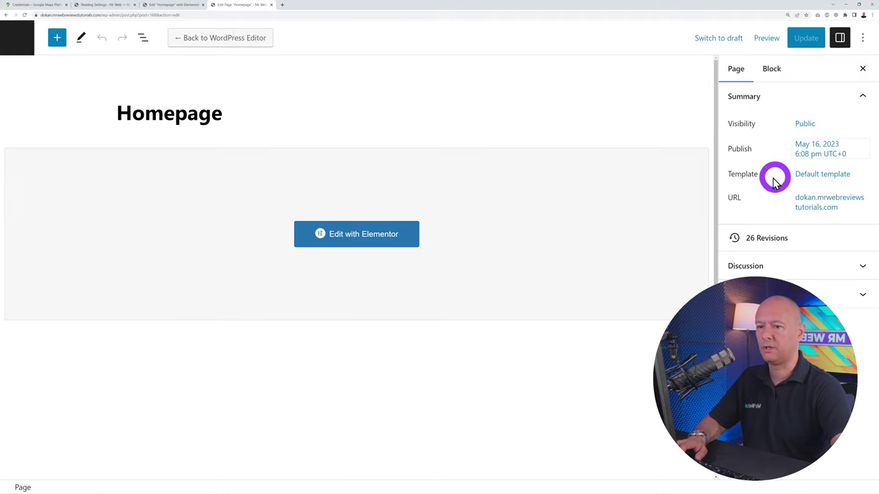
pyautogui.click(824, 177)
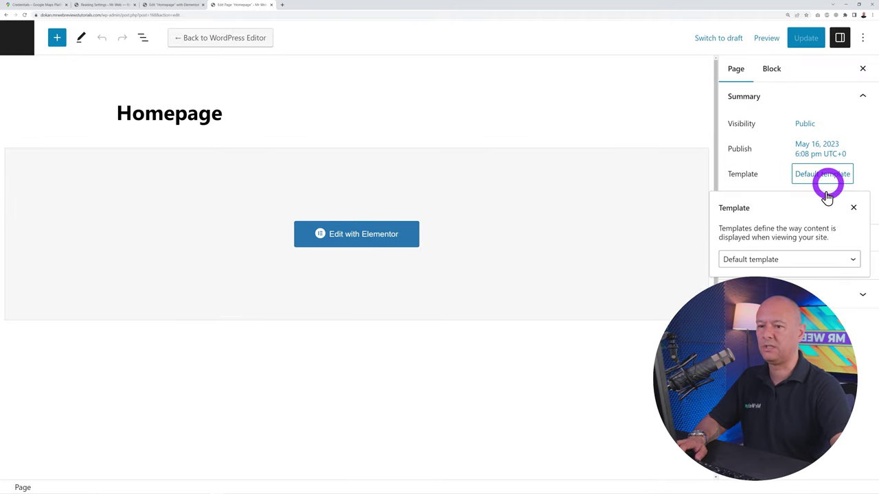
pyautogui.click(821, 260)
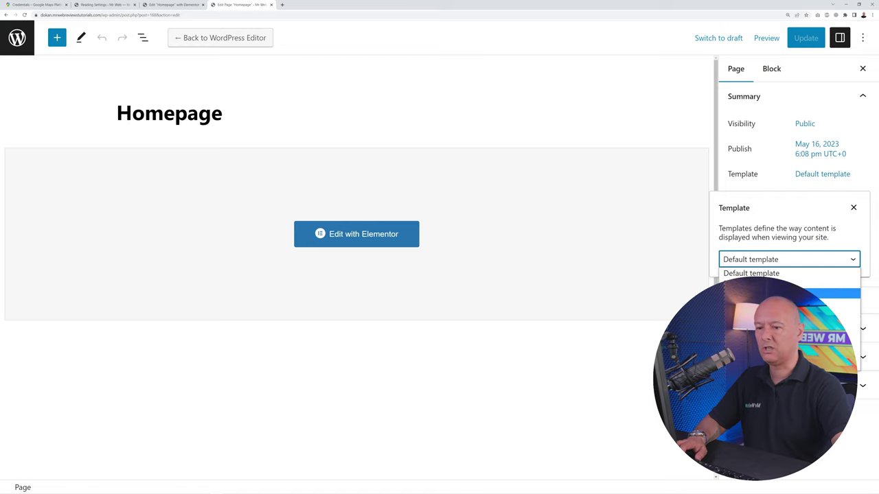
pyautogui.click(778, 96)
pyautogui.click(800, 37)
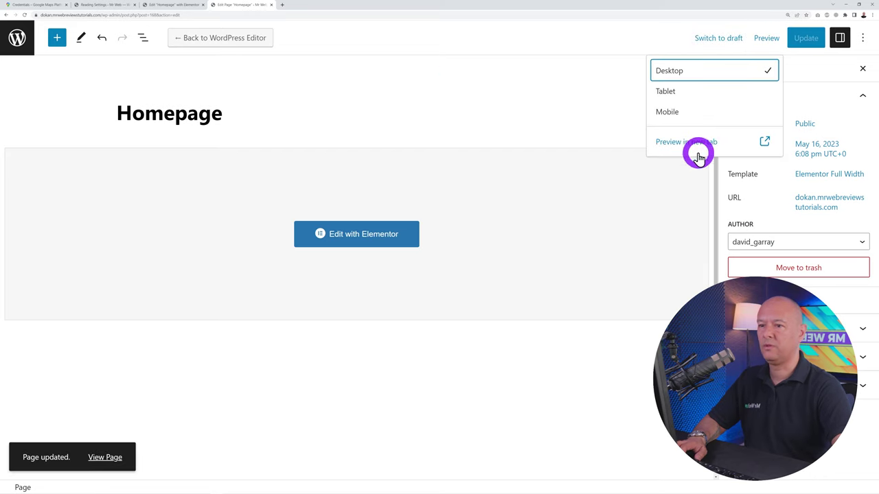
pyautogui.click(697, 141)
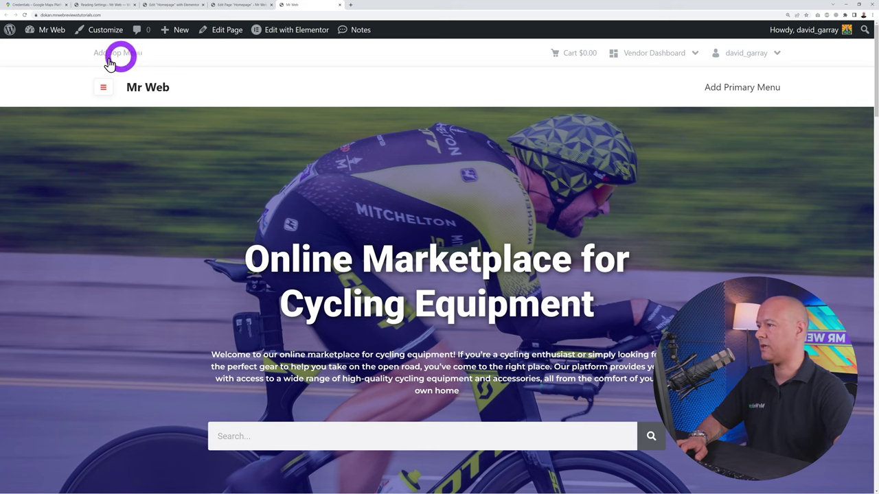
# Scroll the full-width homepage preview and open then close the category hamburger menu
pyautogui.scroll(-15, 800, 245)
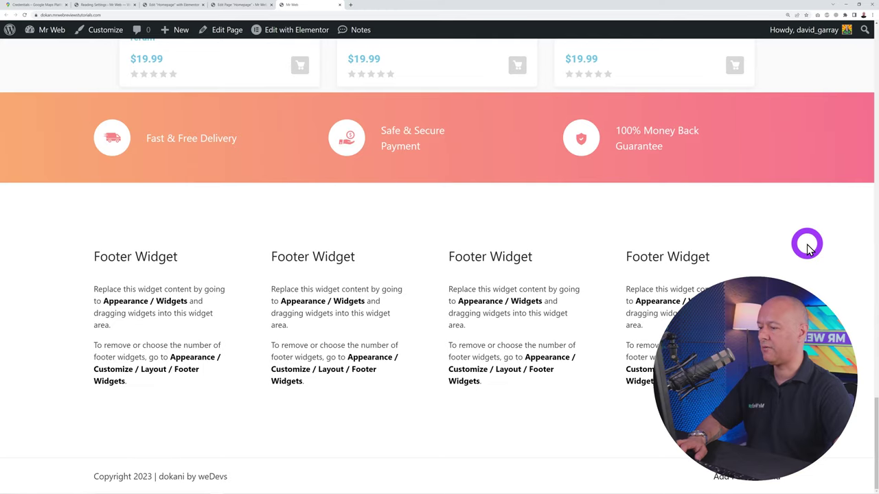
pyautogui.scroll(15, 807, 249)
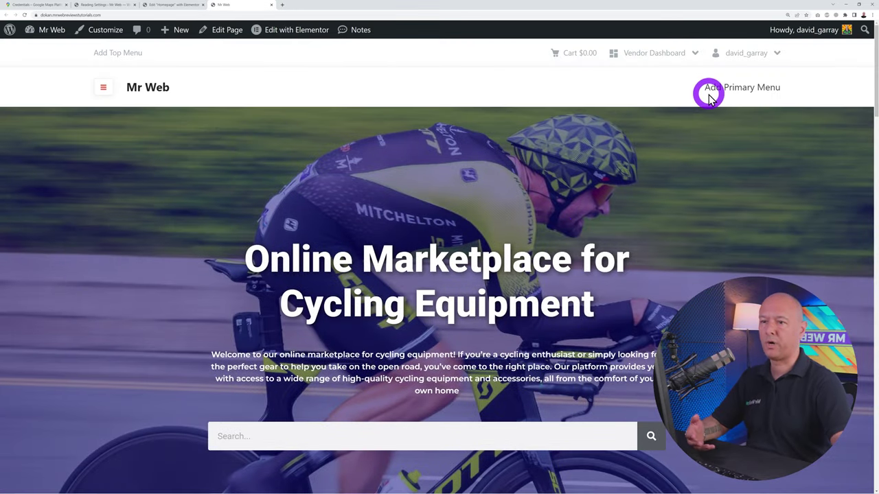
pyautogui.click(104, 88)
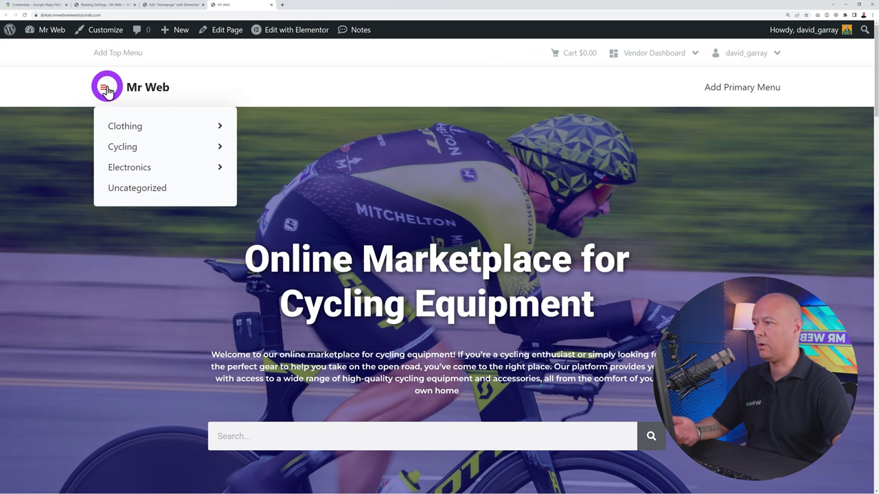
pyautogui.click(447, 197)
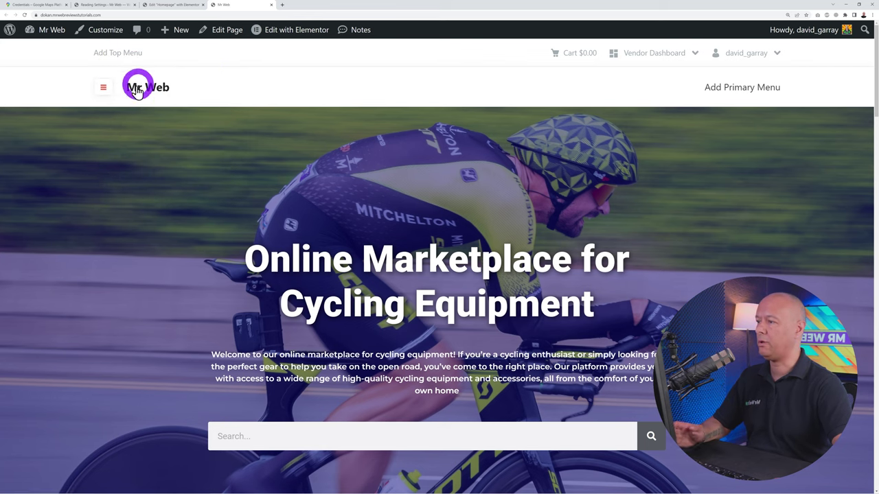
pyautogui.scroll(-10, 672, 232)
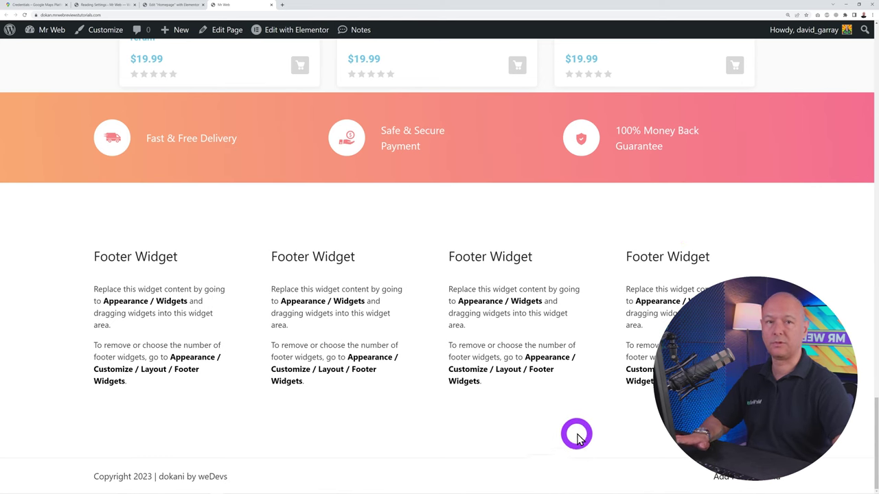
pyautogui.scroll(10, 580, 431)
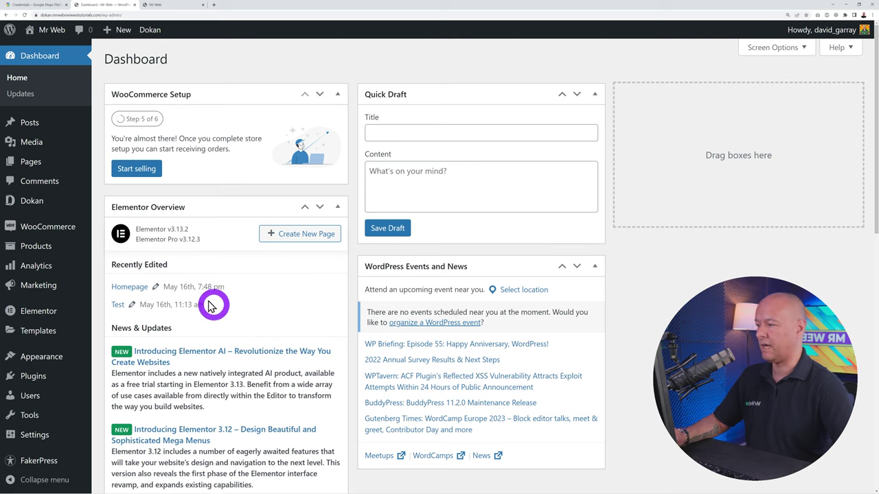
# Open Appearance > Menus and Widgets in their own browser tabs, ending on the Menus tab
pyautogui.moveTo(51, 365)
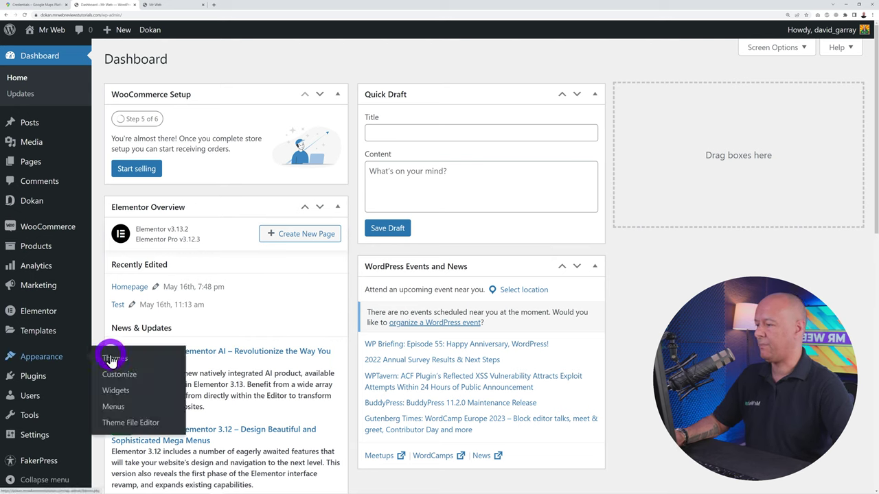
pyautogui.middleClick(115, 408)
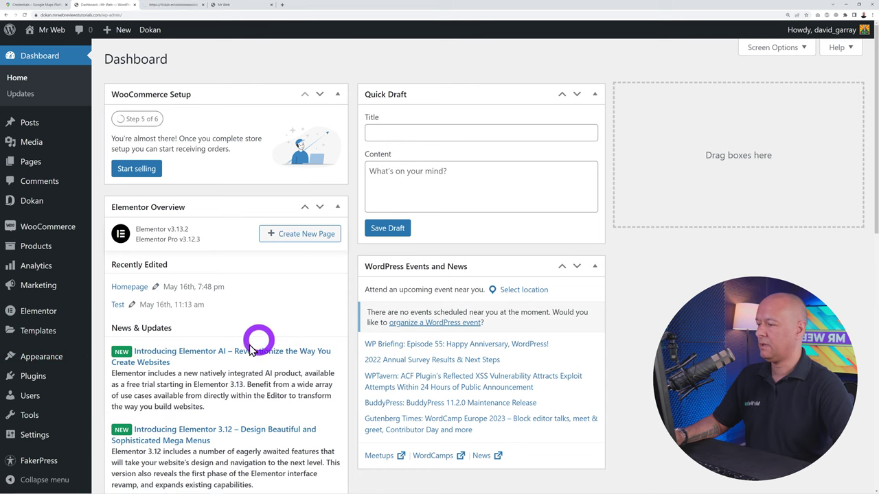
pyautogui.moveTo(65, 361)
pyautogui.rightClick(114, 390)
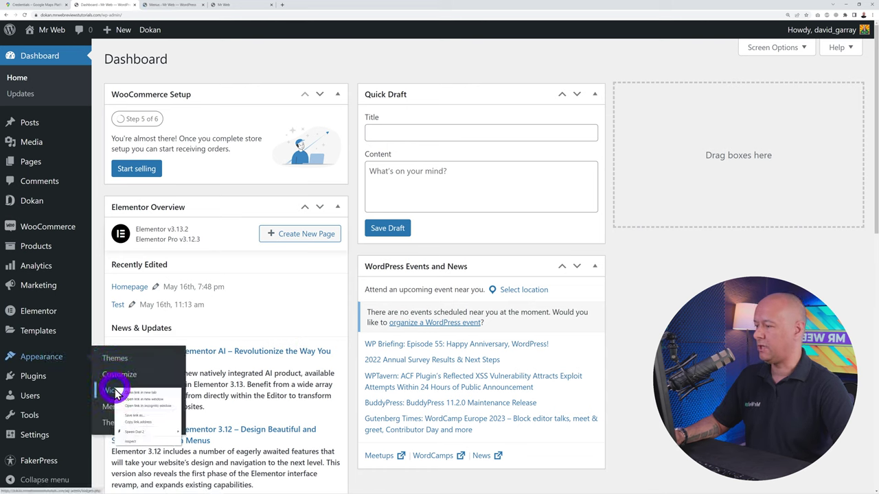
pyautogui.click(135, 393)
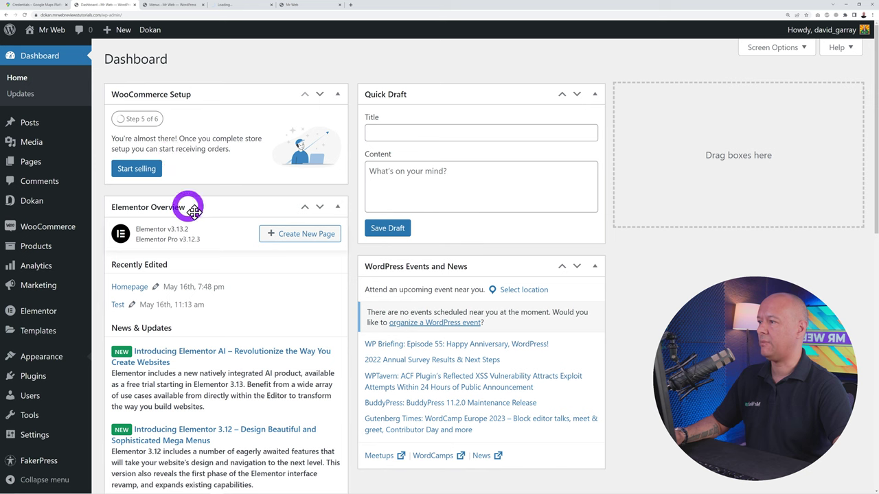
pyautogui.moveTo(41, 154)
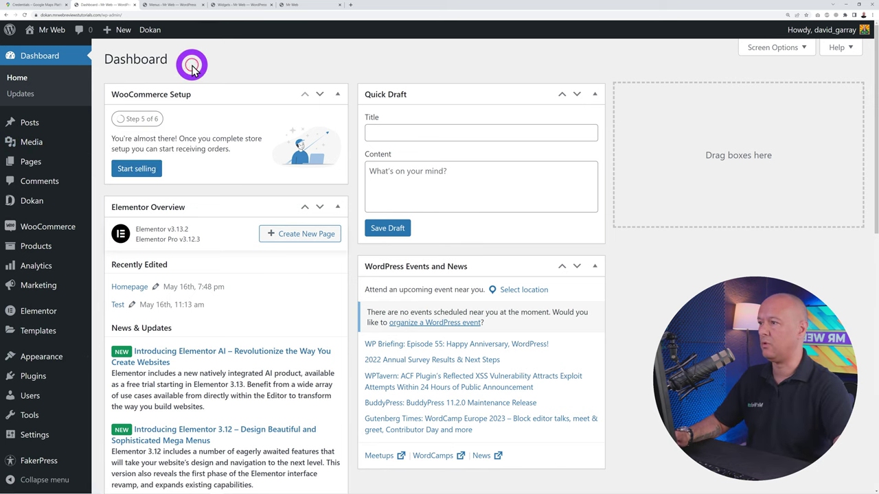
pyautogui.click(288, 5)
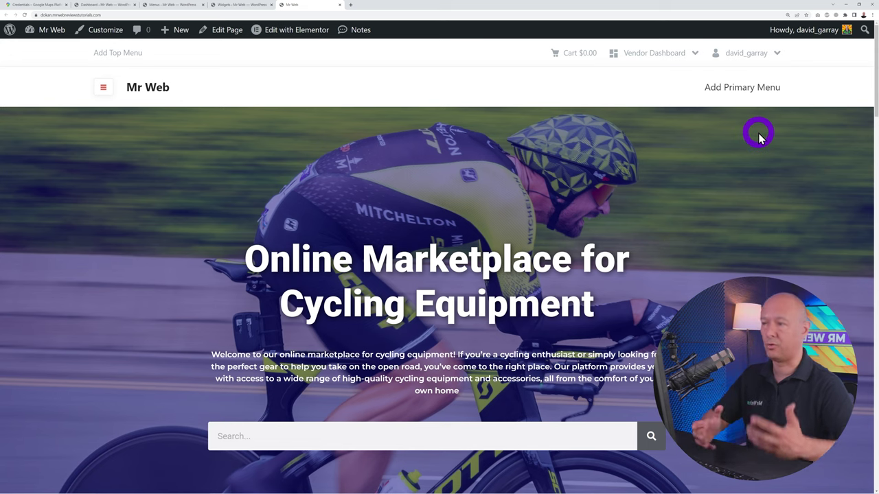
pyautogui.click(175, 5)
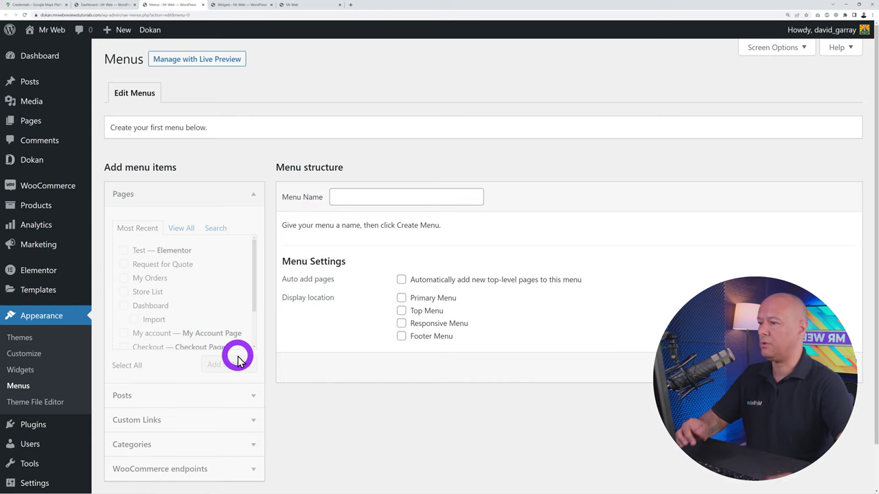
# Create a new empty menu named 'Main Menu'
pyautogui.click(420, 199)
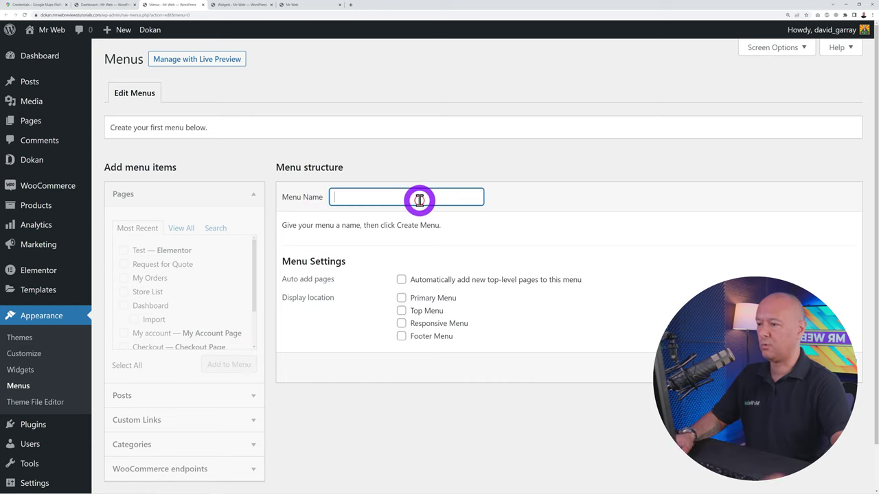
pyautogui.write('Main Men')
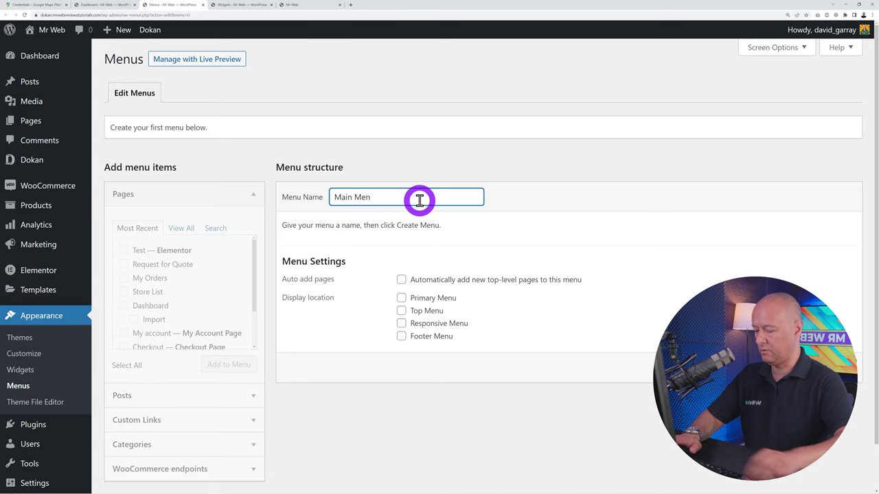
pyautogui.write('u')
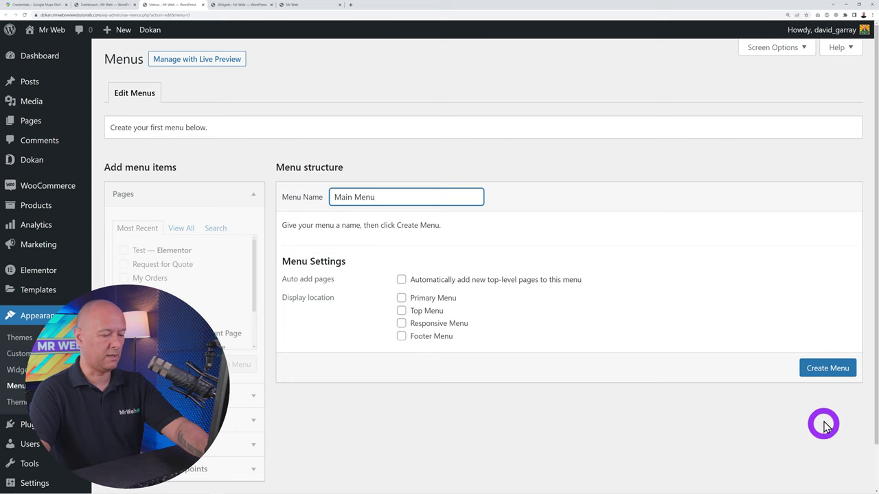
pyautogui.click(827, 368)
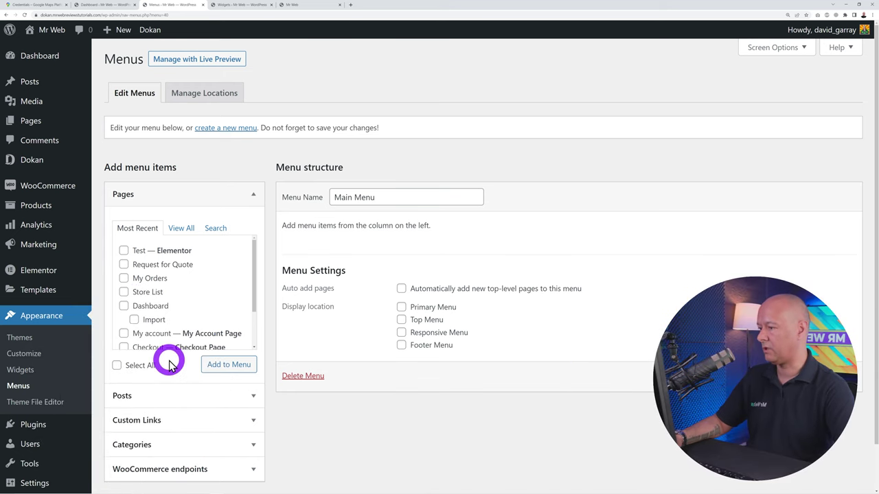
# Expand the Categories and WooCommerce endpoints panels, then bring up Screen Options
pyautogui.scroll(-2, 170, 366)
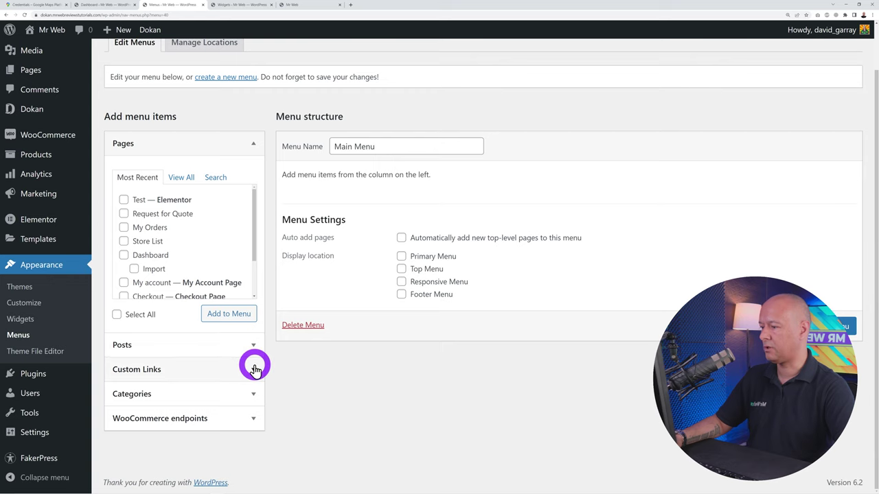
pyautogui.click(255, 387)
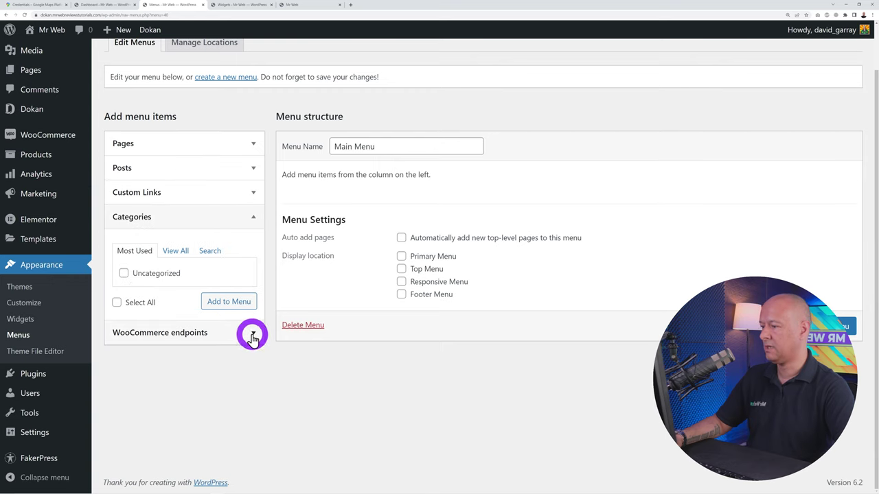
pyautogui.click(252, 336)
pyautogui.scroll(1, 210, 359)
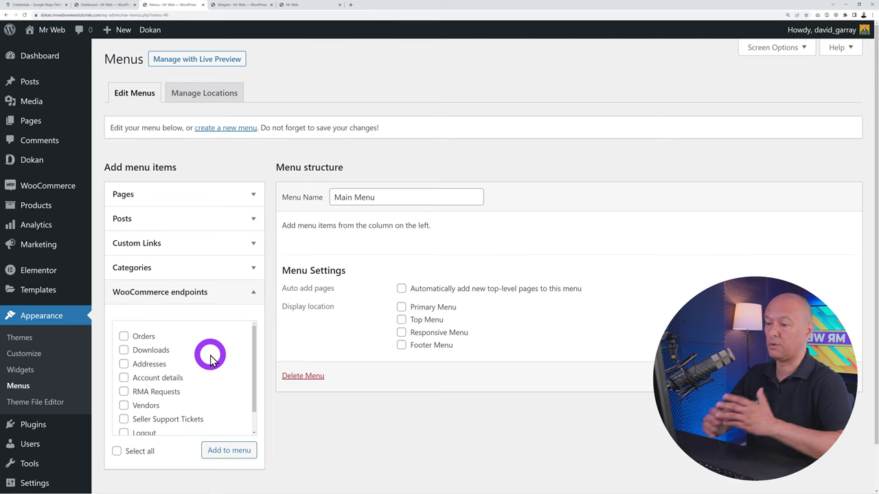
pyautogui.click(801, 50)
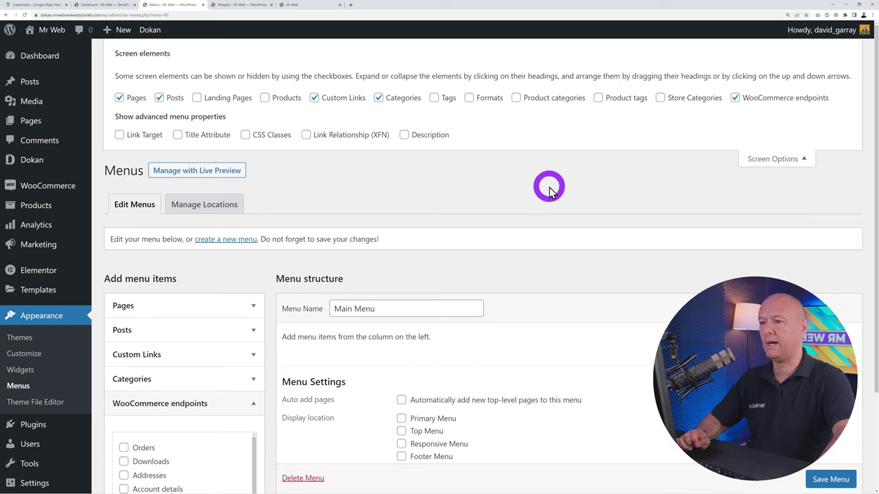
# Enable Product categories, Products, Landing Pages and Store Categories in Screen Options
pyautogui.click(516, 97)
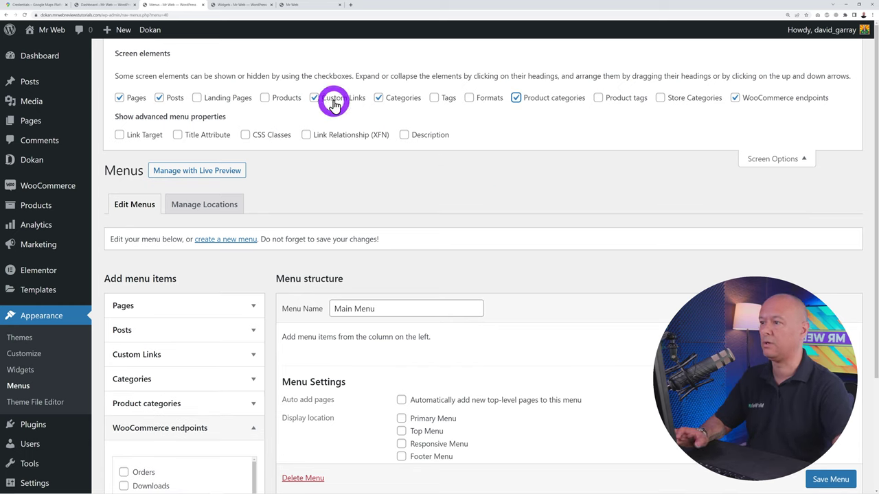
pyautogui.click(264, 98)
pyautogui.click(198, 98)
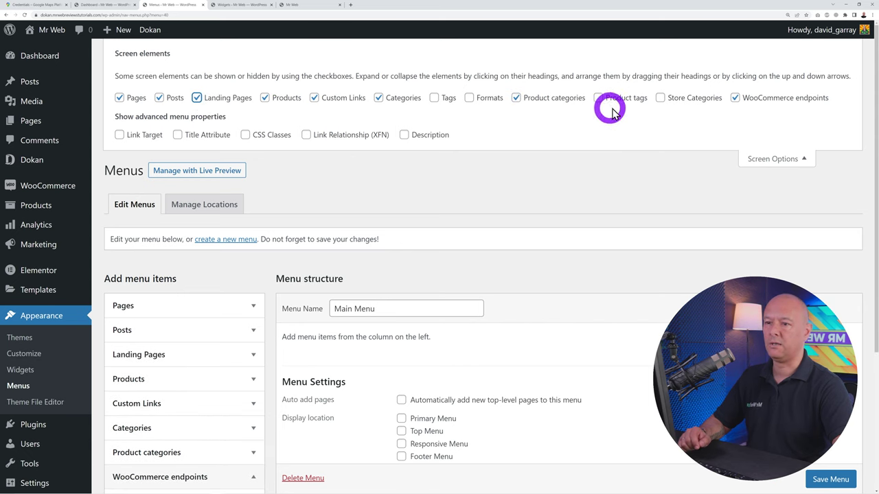
pyautogui.click(660, 98)
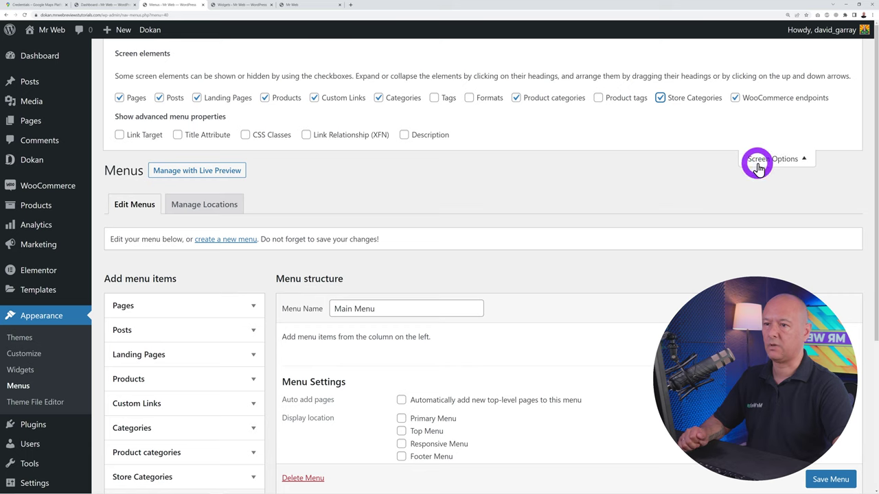
pyautogui.click(784, 159)
# Add the Cycling, Race Bikes, Downhill Bikes and Moutain Bikes categories to Main Menu
pyautogui.scroll(-2, 484, 236)
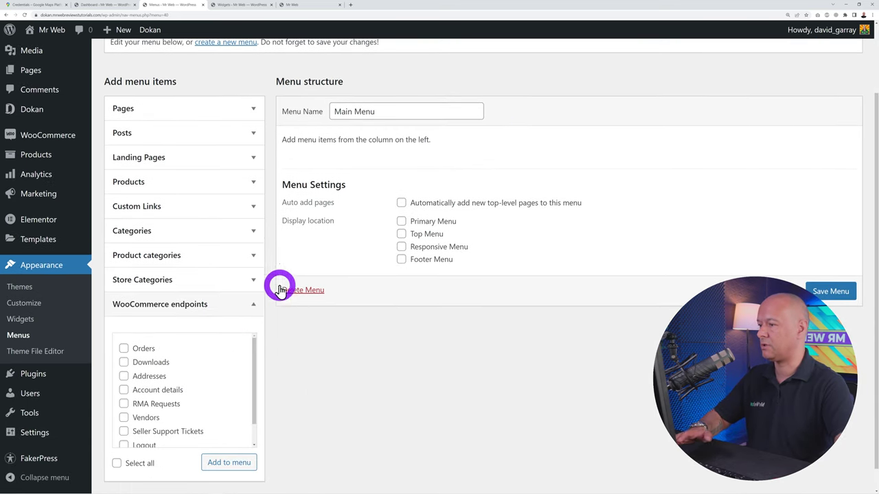
pyautogui.click(251, 253)
pyautogui.scroll(-1, 364, 388)
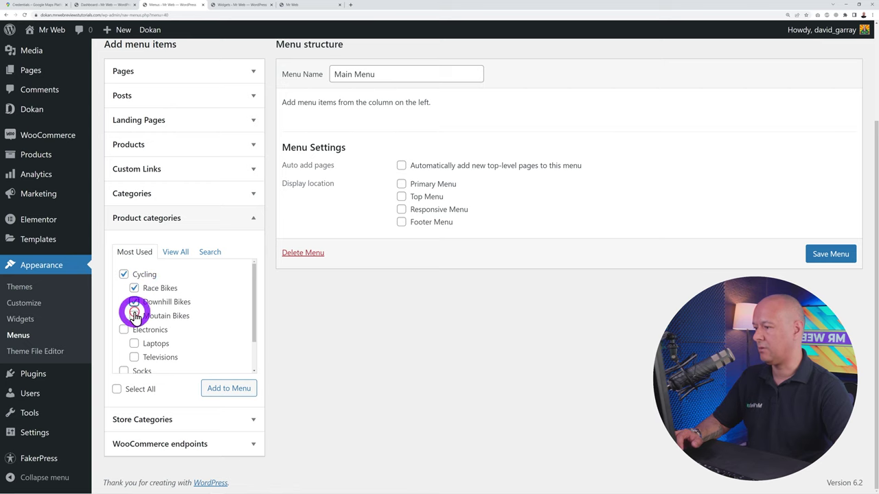
pyautogui.click(134, 315)
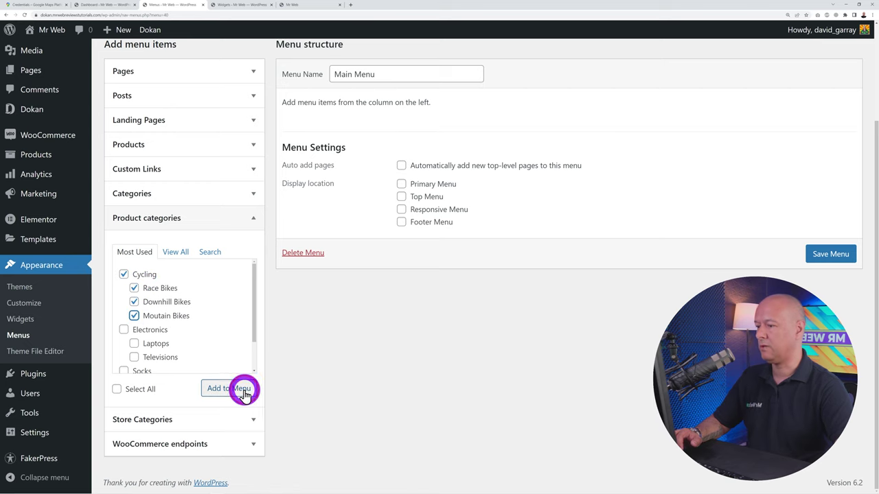
pyautogui.click(244, 391)
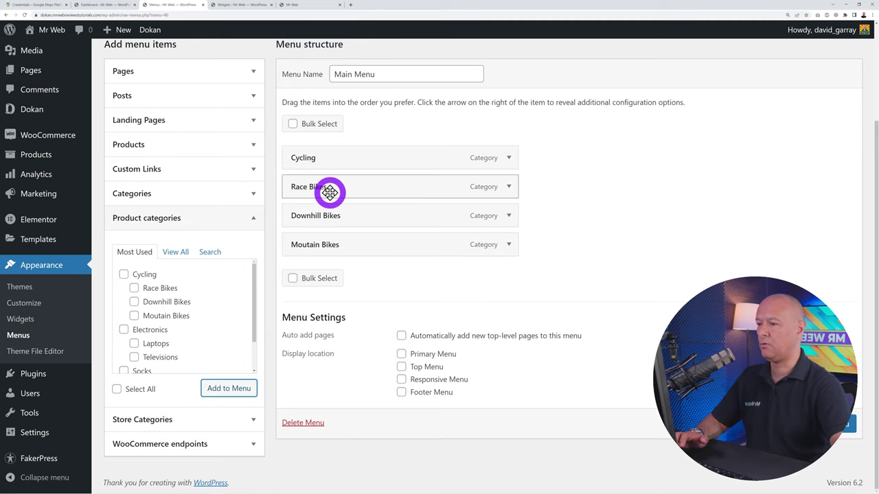
# Nest the bike categories under Cycling and add the Homepage page to the menu
pyautogui.moveTo(329, 192); pyautogui.dragTo(382, 217)
pyautogui.moveTo(355, 249); pyautogui.dragTo(381, 247)
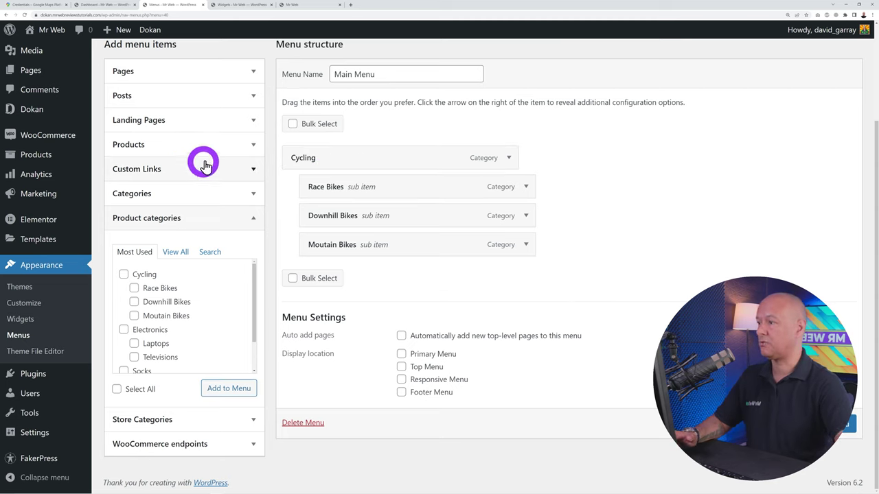
pyautogui.click(252, 72)
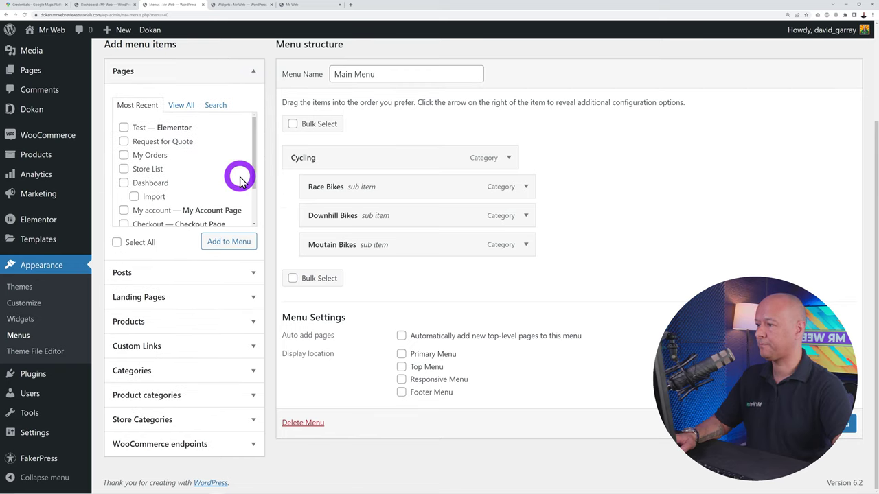
pyautogui.click(188, 106)
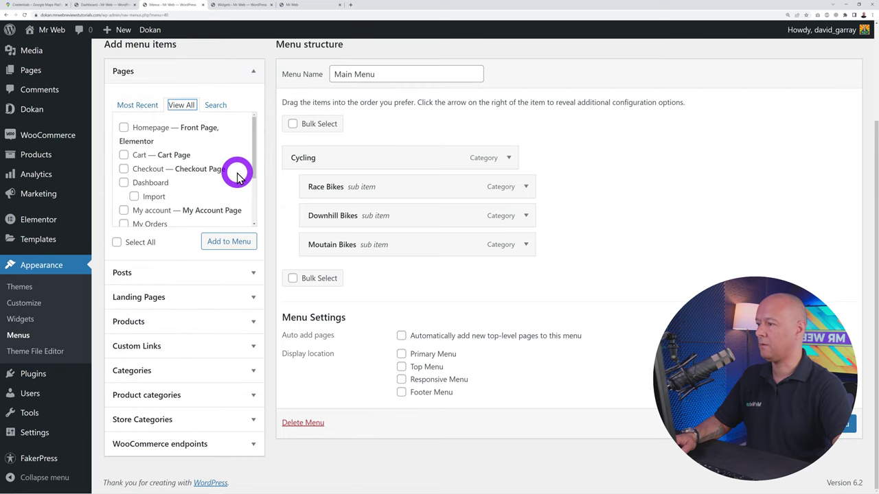
pyautogui.click(124, 131)
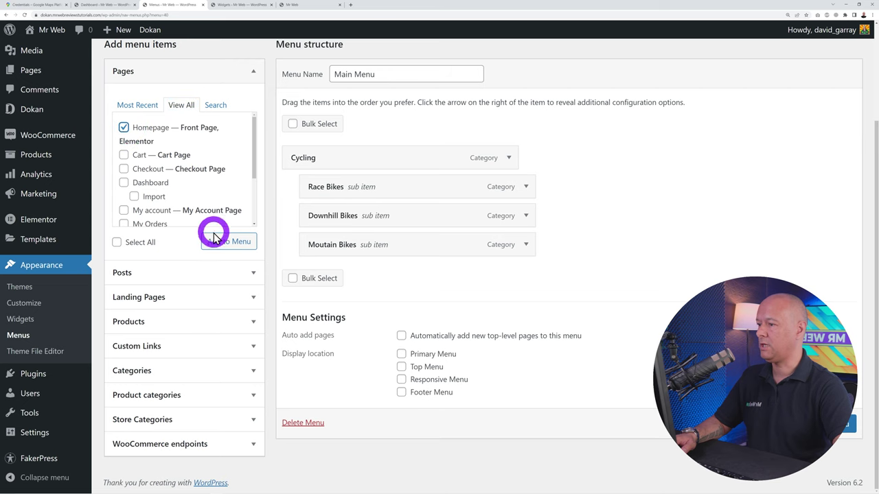
pyautogui.click(226, 242)
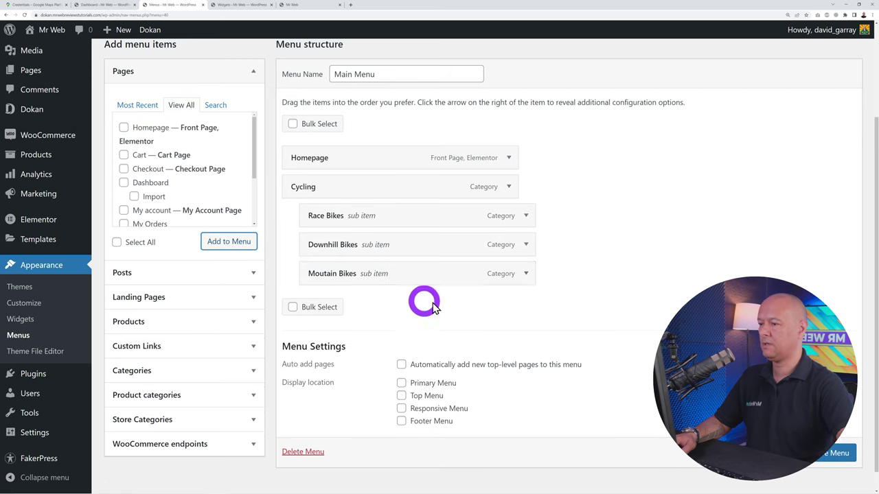
# Change the Homepage item's navigation label to 'Home'
pyautogui.click(512, 158)
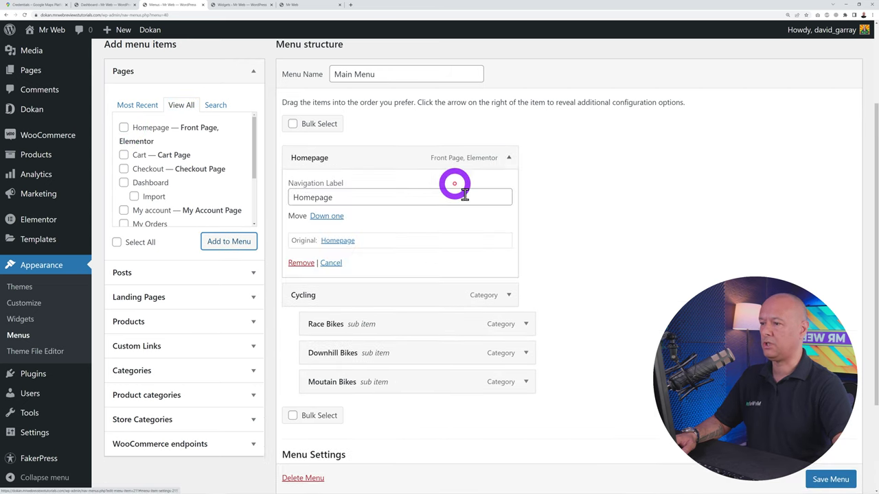
pyautogui.moveTo(315, 197); pyautogui.dragTo(434, 195)
pyautogui.press('BackSpace')
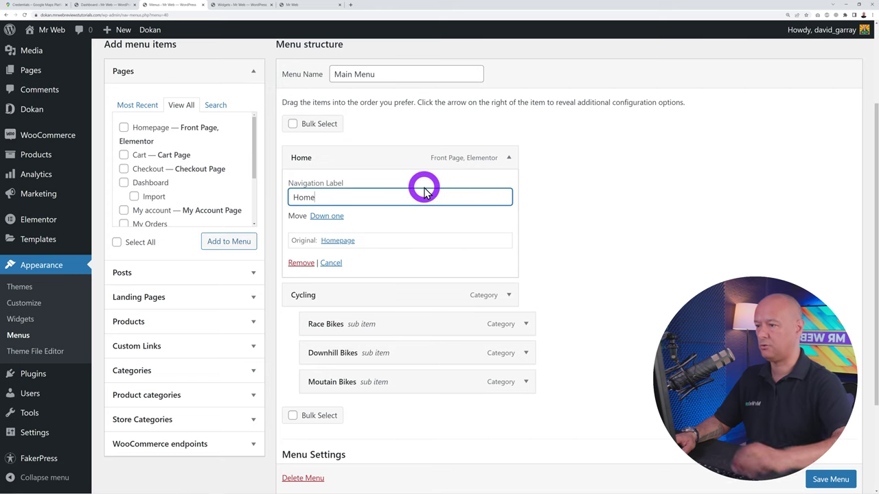
pyautogui.click(507, 159)
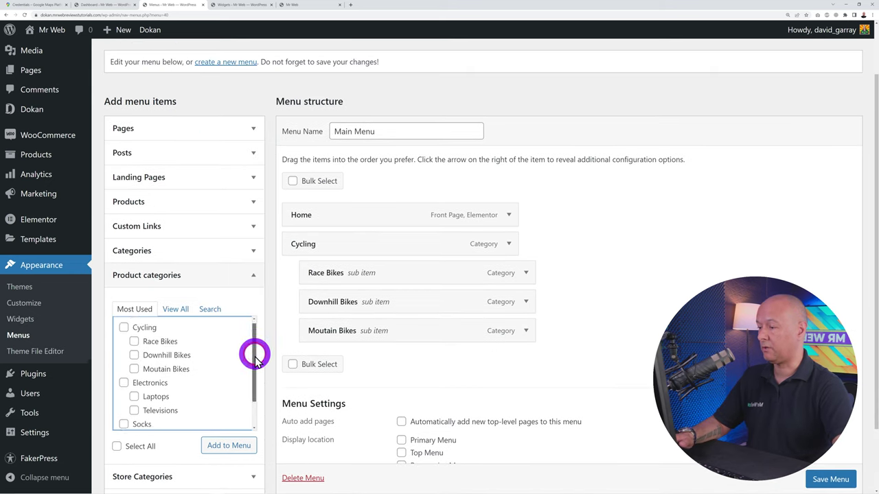
# Add Electronics, Laptops and Televisions, nest the latter two under Electronics, and save Main Menu
pyautogui.scroll(-3, 206, 355)
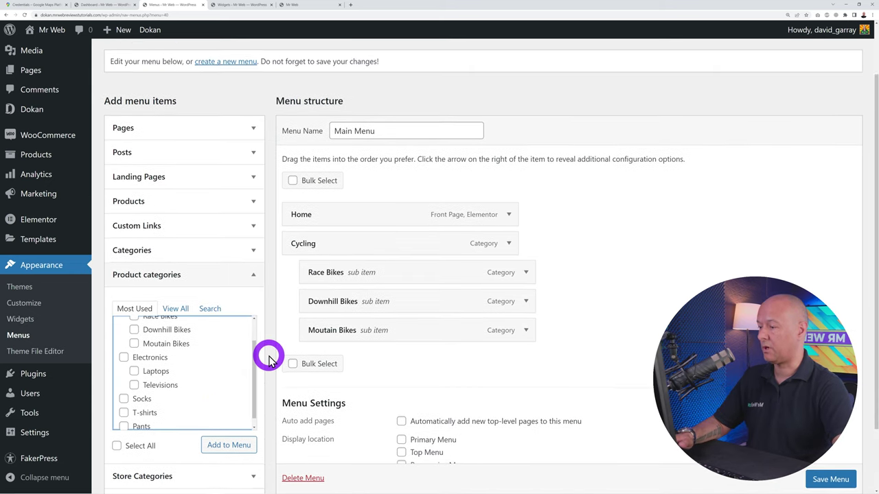
pyautogui.click(124, 330)
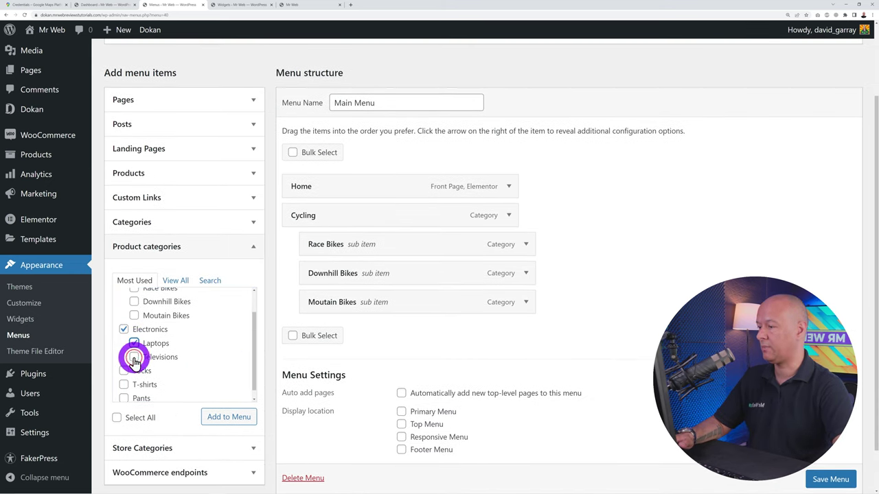
pyautogui.click(134, 356)
pyautogui.click(229, 416)
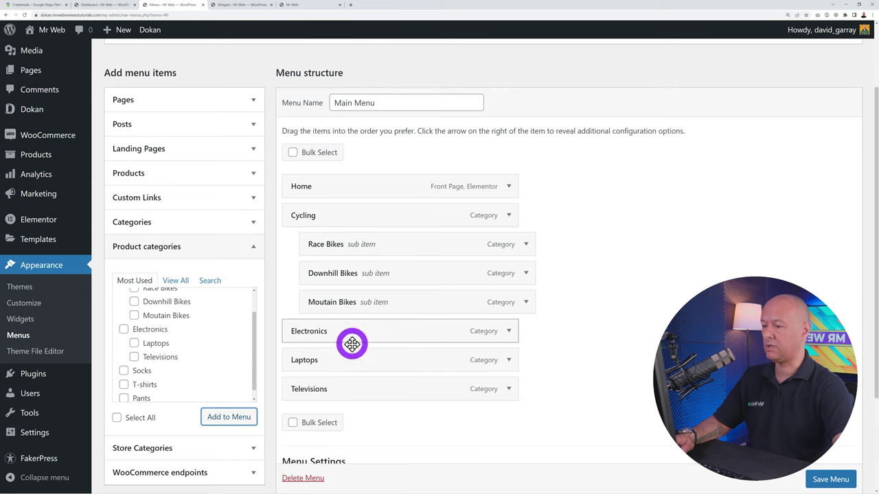
pyautogui.moveTo(351, 363); pyautogui.dragTo(391, 382)
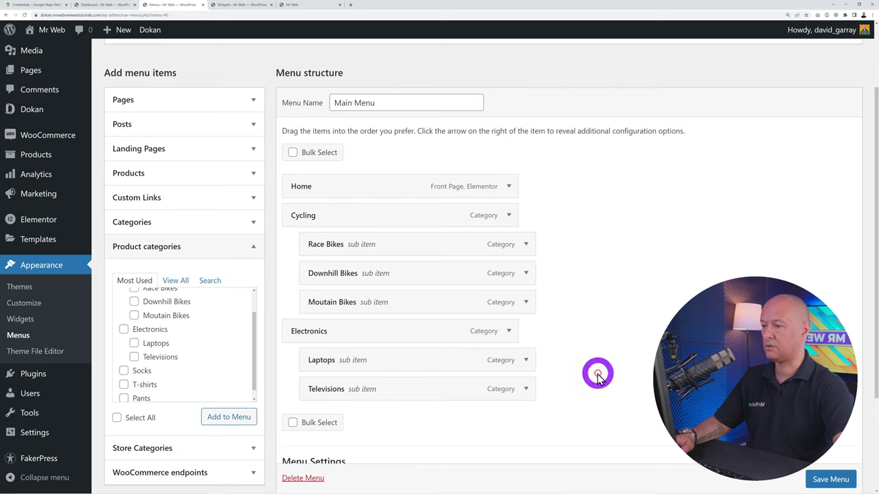
pyautogui.click(824, 480)
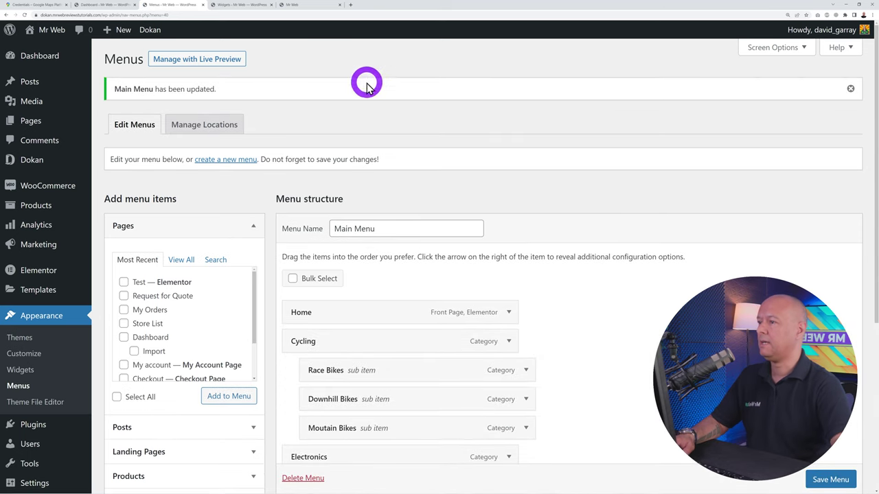
pyautogui.click(303, 5)
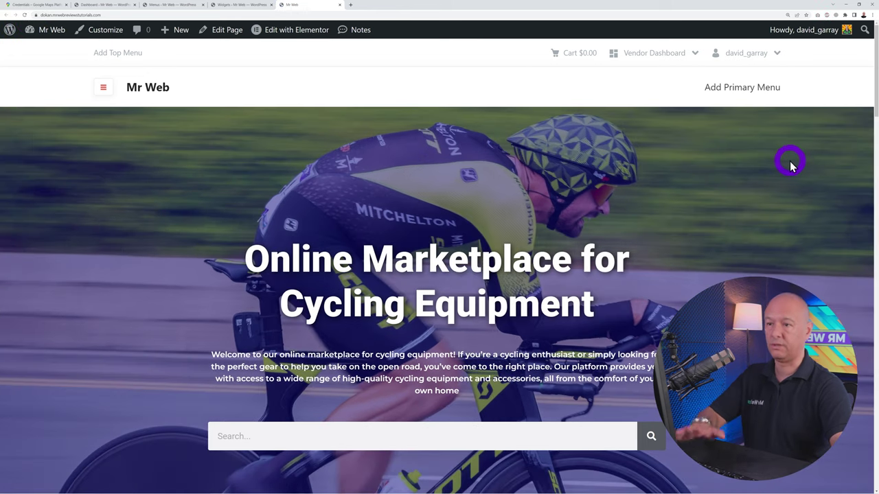
# Assign Main Menu to the primary location in the Customizer and publish
pyautogui.click(165, 7)
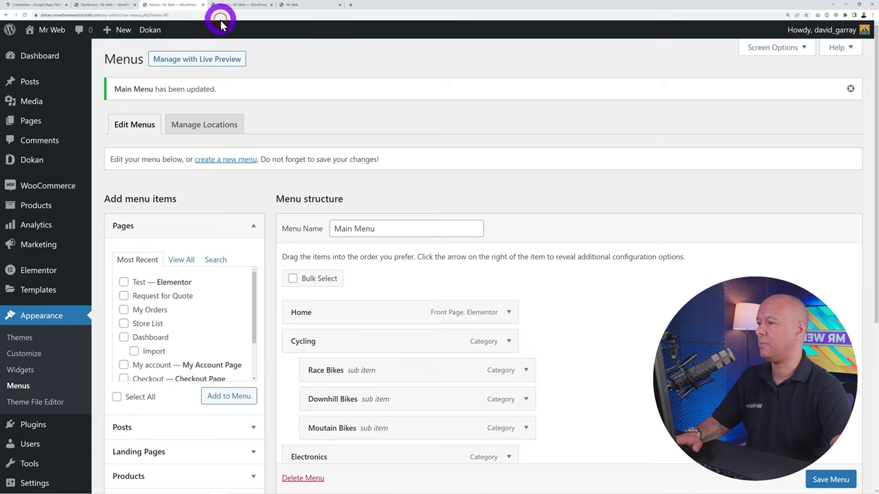
pyautogui.click(35, 359)
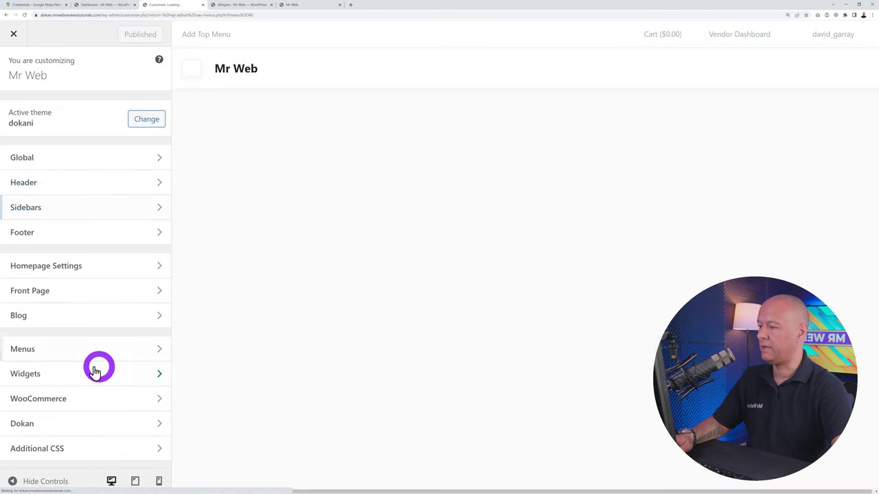
pyautogui.click(42, 351)
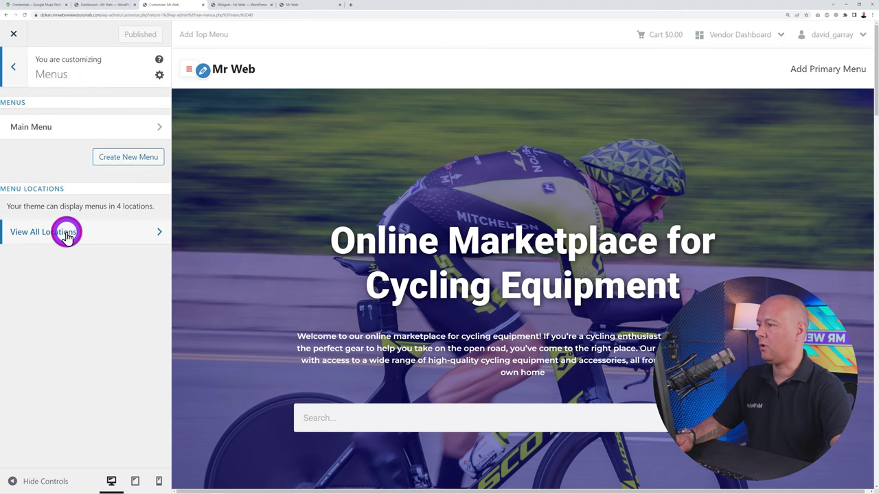
pyautogui.click(66, 233)
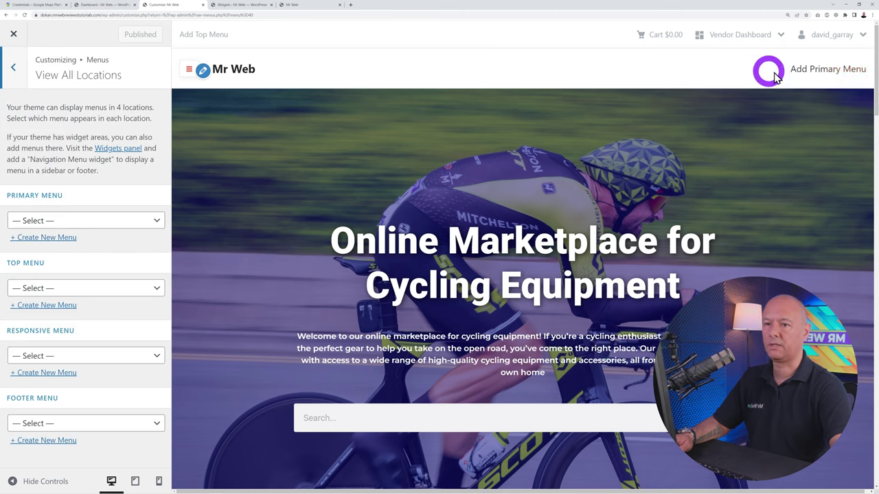
pyautogui.click(154, 220)
pyautogui.click(114, 245)
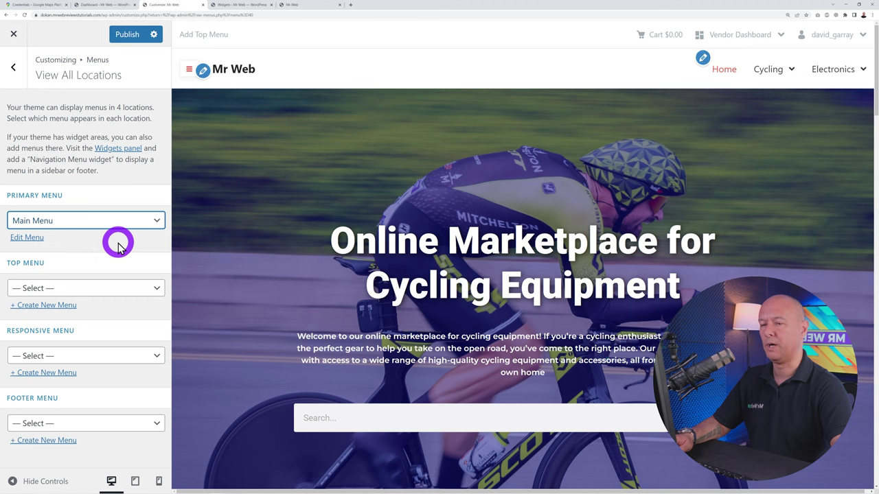
pyautogui.click(134, 40)
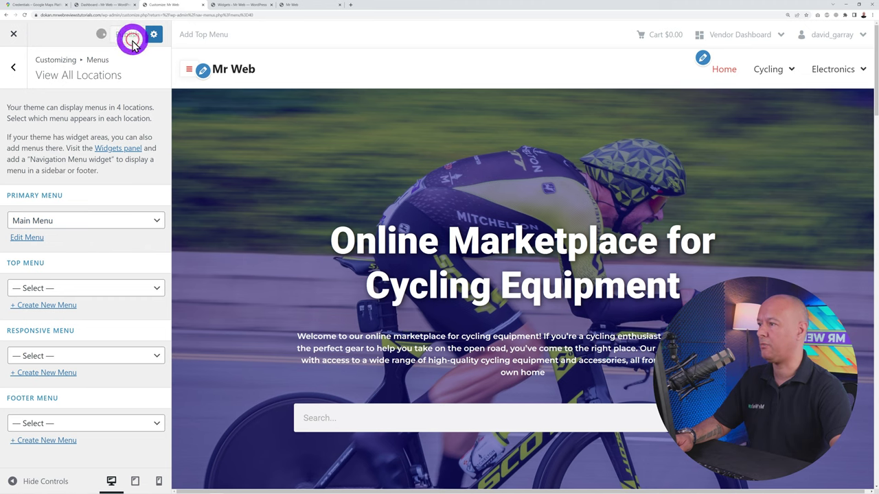
# Reload the live site to check the Home, Cycling and Electronics header menu
pyautogui.click(304, 6)
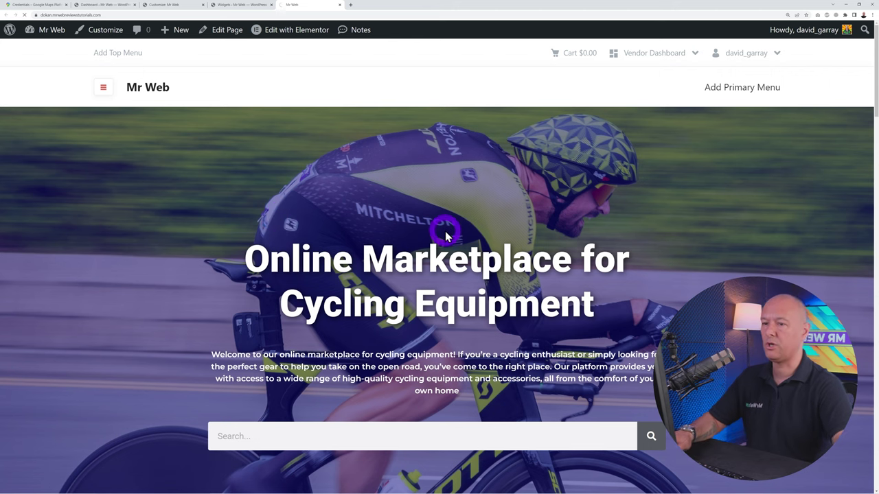
pyautogui.press('F5')
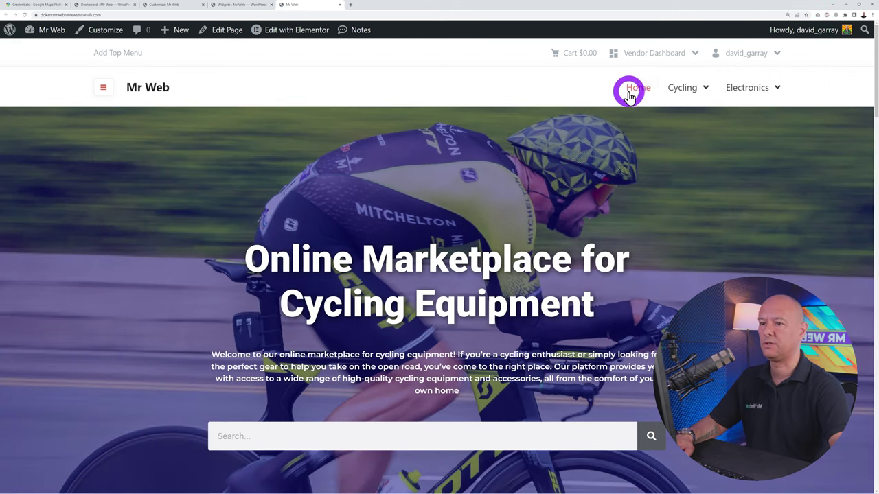
pyautogui.moveTo(677, 90)
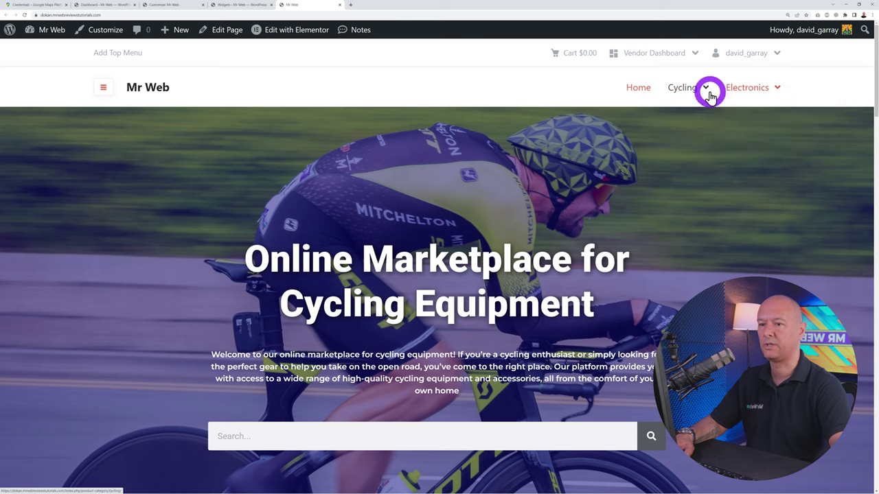
pyautogui.moveTo(720, 142)
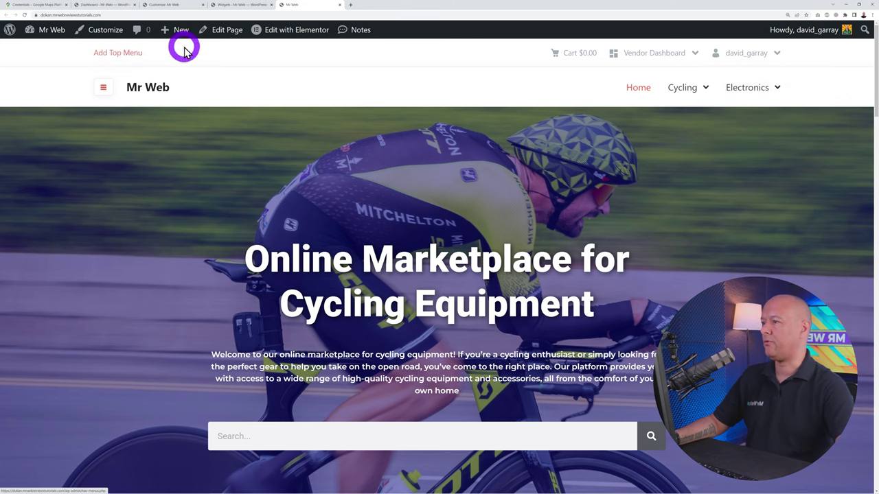
# Create a new menu named 'Top Menu'
pyautogui.click(165, 6)
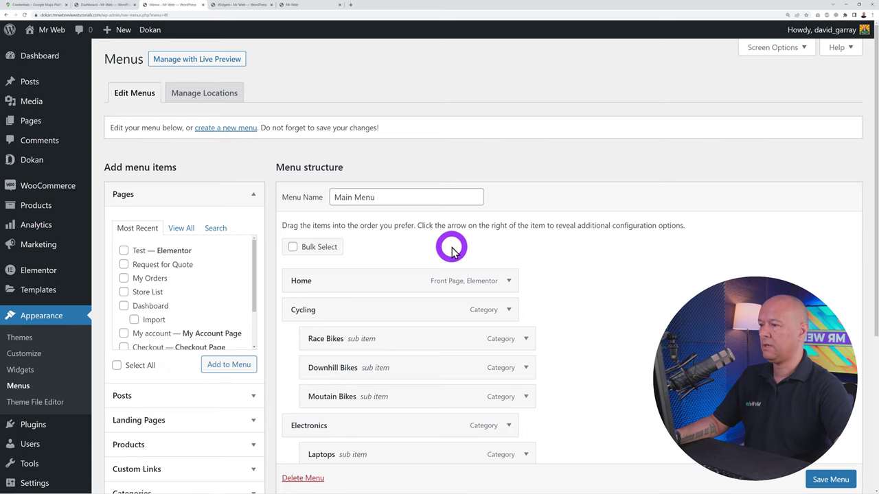
pyautogui.click(241, 136)
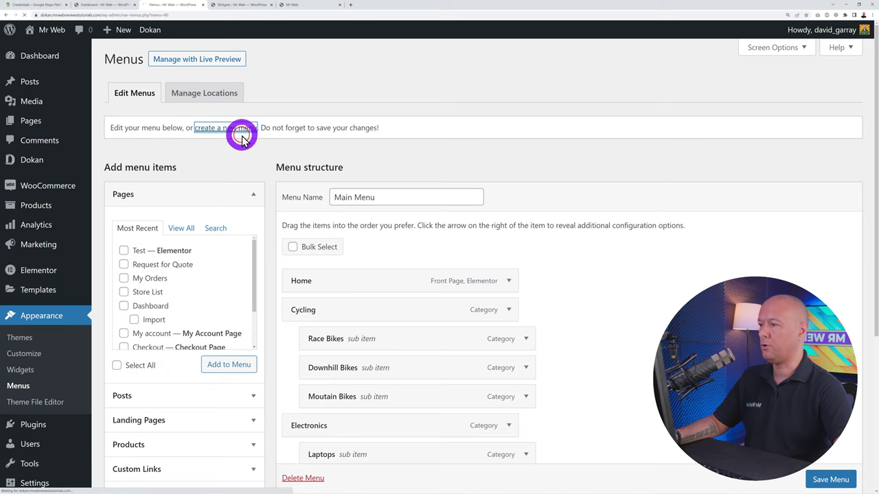
pyautogui.click(375, 198)
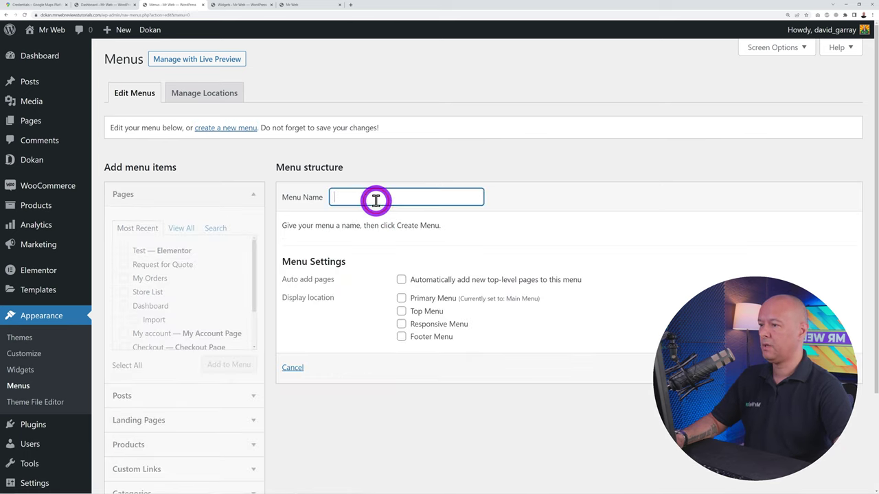
pyautogui.write('Top Me')
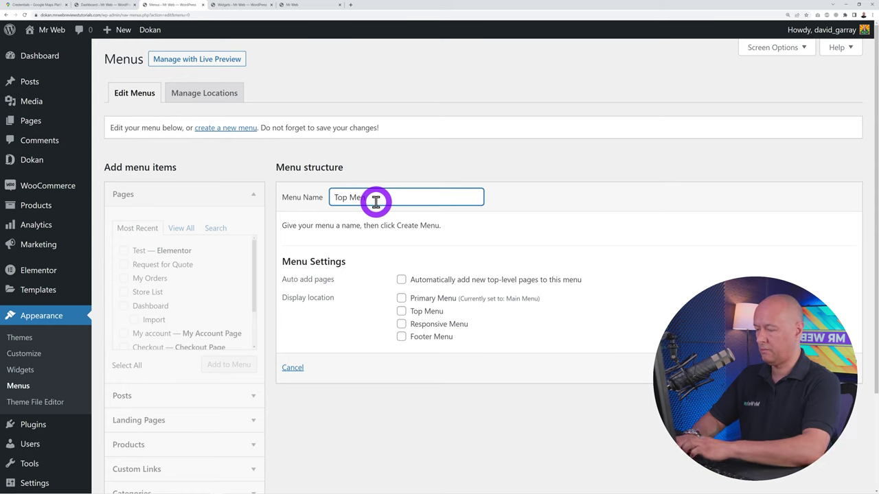
pyautogui.write('nu')
pyautogui.press('Return')
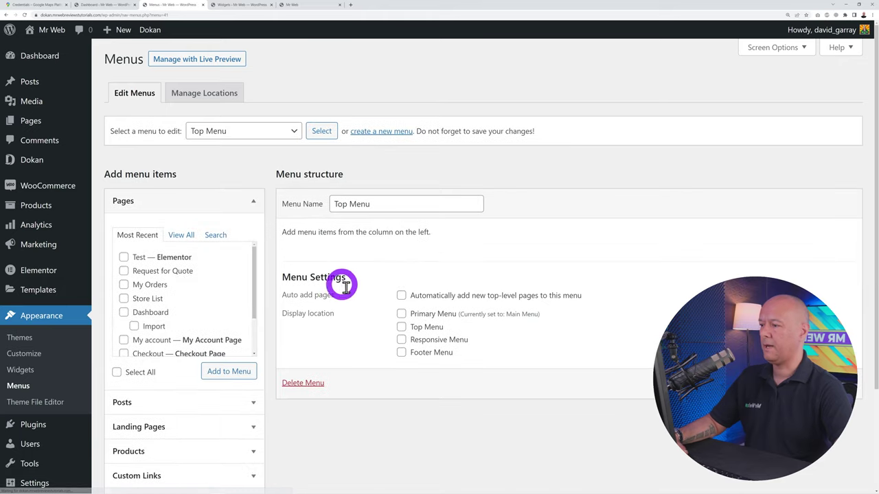
# Add the Request for Quote, My Orders and Store List pages to Top Menu and save it
pyautogui.click(124, 285)
pyautogui.click(123, 273)
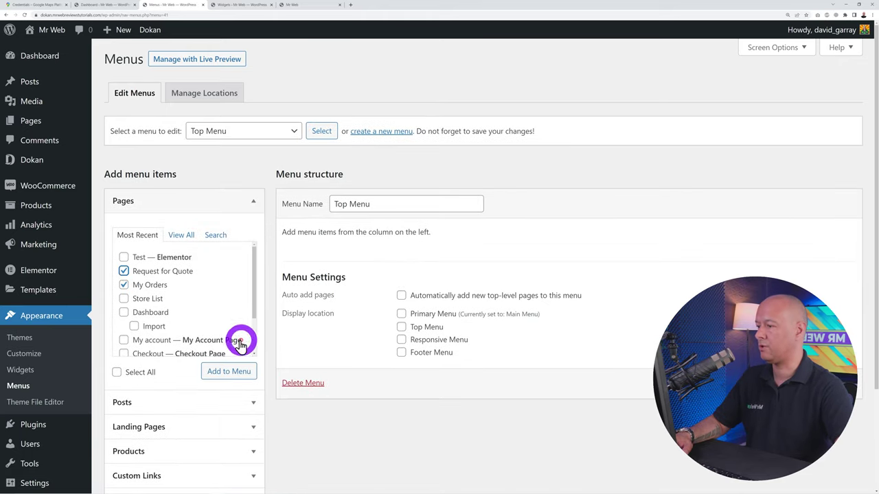
pyautogui.click(124, 300)
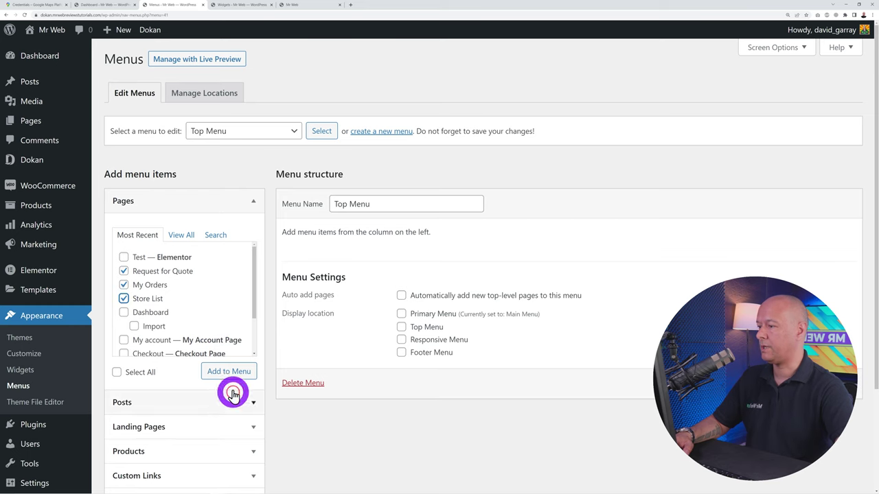
pyautogui.click(225, 373)
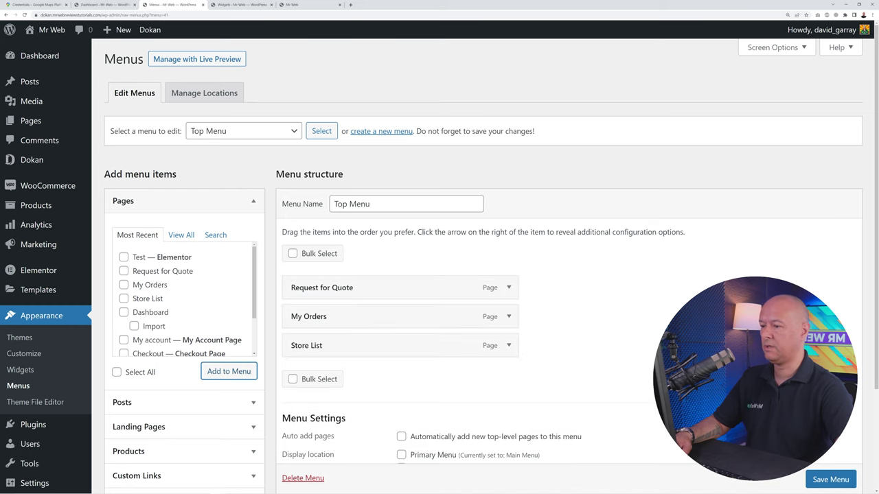
pyautogui.click(811, 478)
pyautogui.scroll(-1, 812, 482)
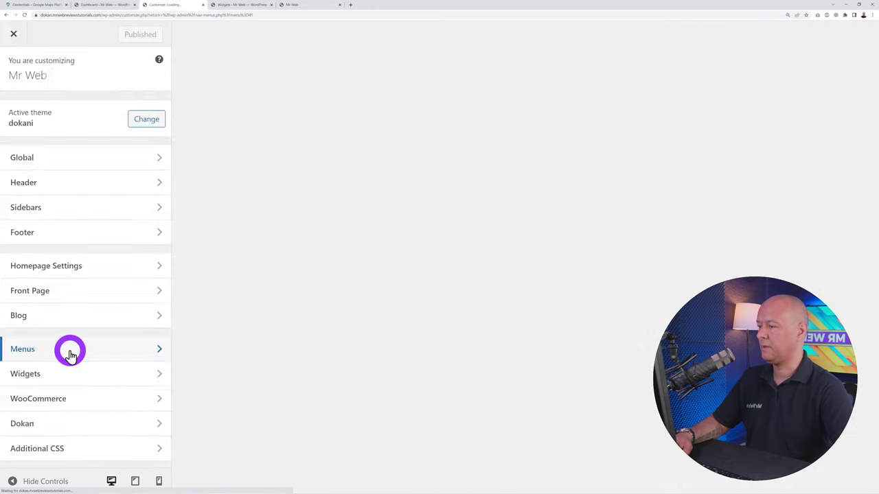
# Assign Top Menu to the top menu location in the Customizer and publish
pyautogui.click(71, 348)
pyautogui.click(71, 265)
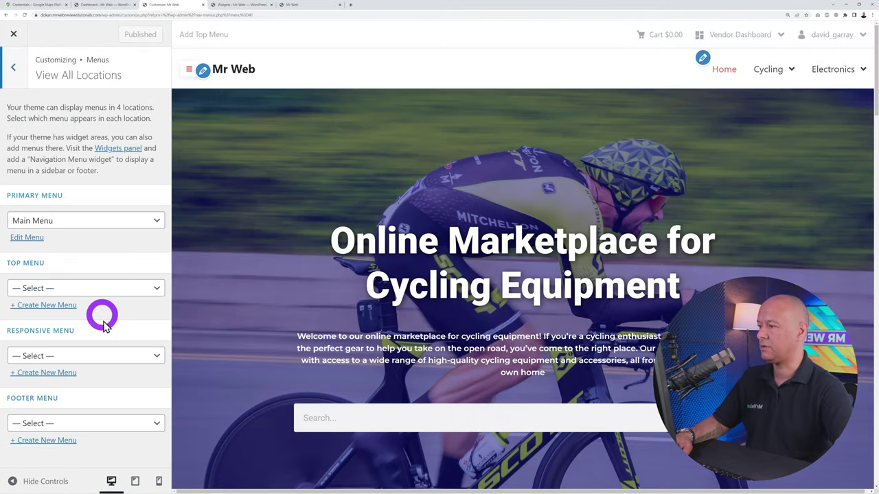
pyautogui.click(153, 289)
pyautogui.click(64, 320)
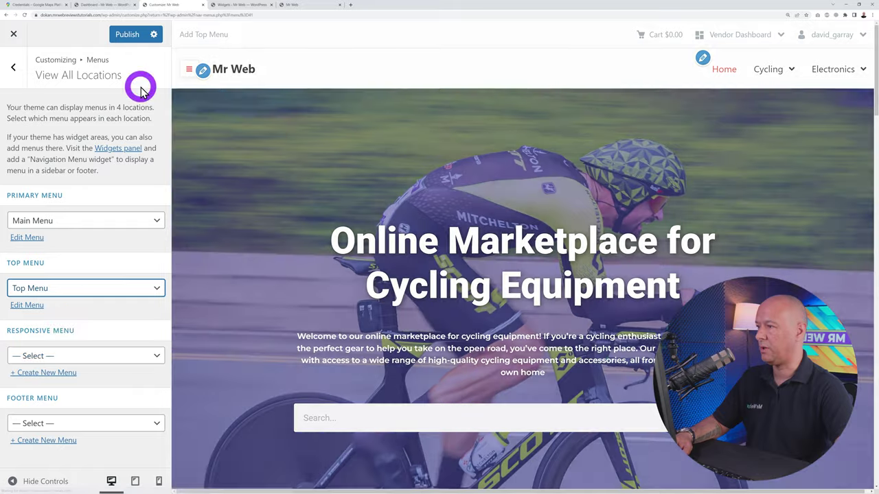
pyautogui.click(125, 34)
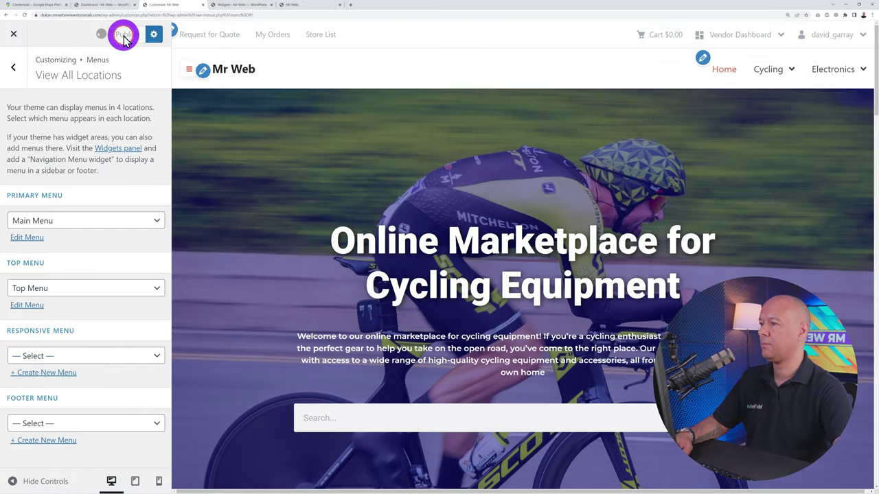
# Check the new top bar on the live site, toggling the category dropdown
pyautogui.click(304, 5)
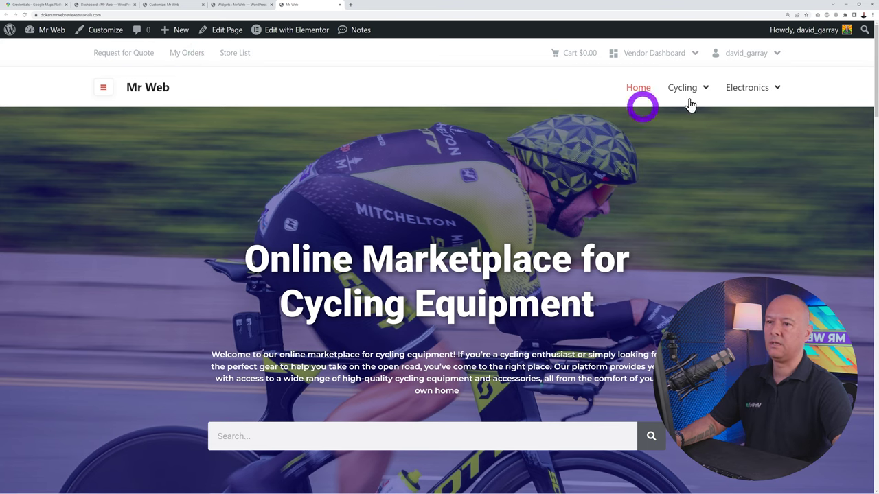
pyautogui.click(104, 91)
pyautogui.click(104, 91)
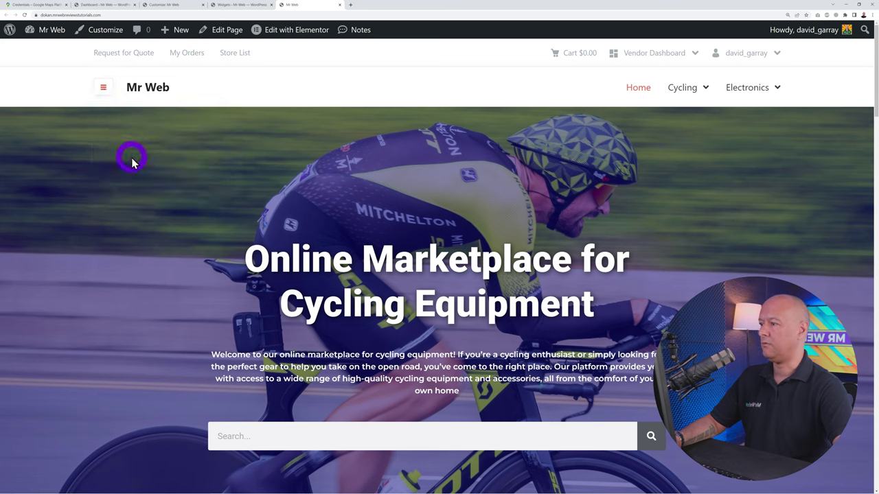
pyautogui.click(103, 92)
pyautogui.click(156, 248)
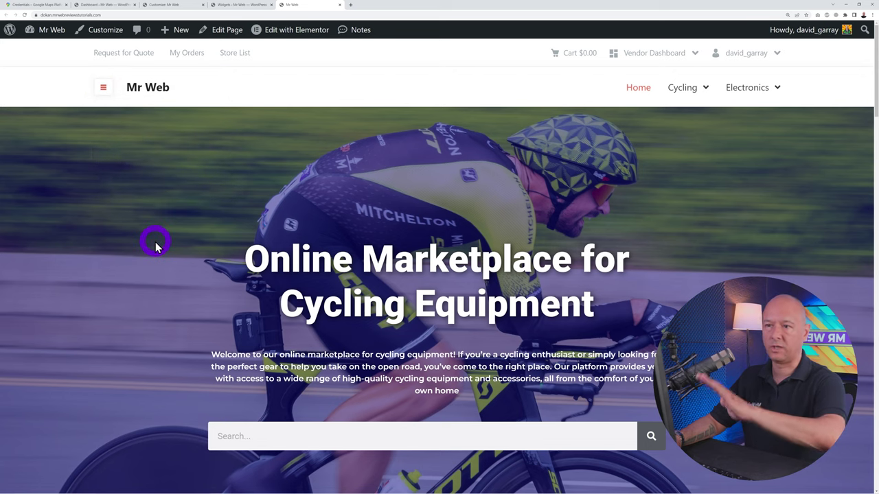
pyautogui.click(102, 88)
pyautogui.click(343, 173)
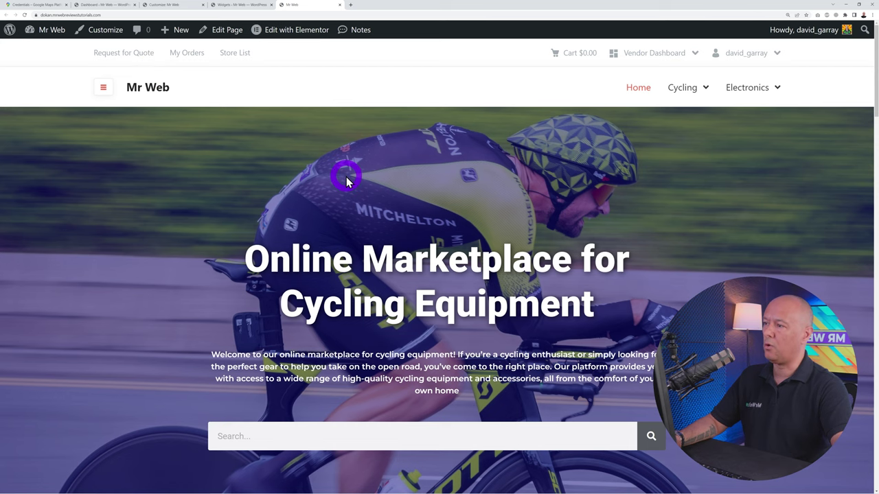
# Go back from the Customizer's Menus panel and open Site Identity for the 'Mr Web' title
pyautogui.click(162, 7)
pyautogui.click(19, 78)
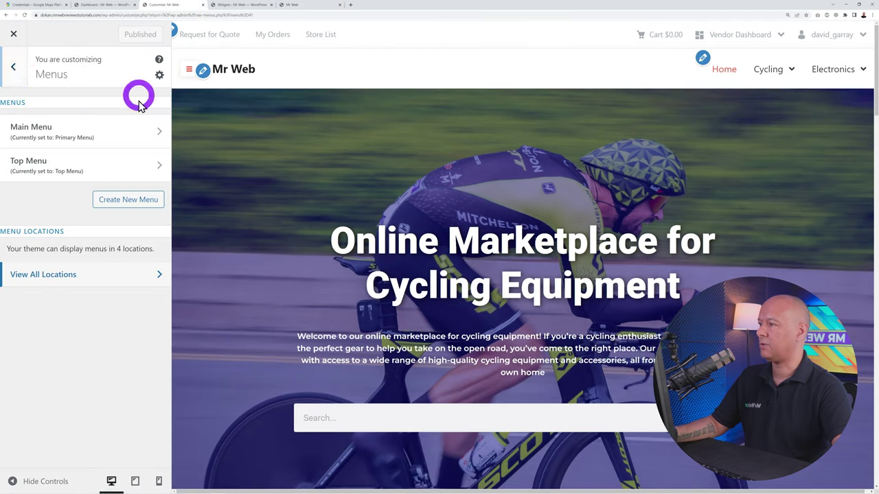
pyautogui.click(14, 69)
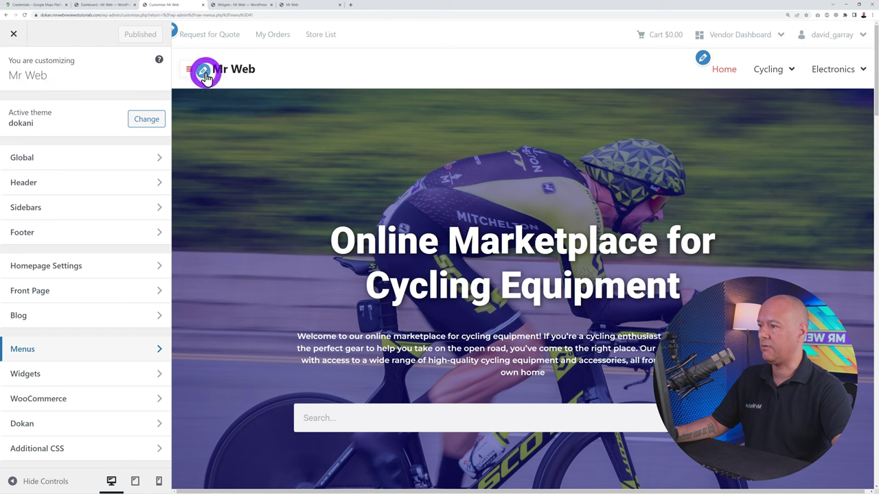
pyautogui.click(205, 75)
pyautogui.click(75, 140)
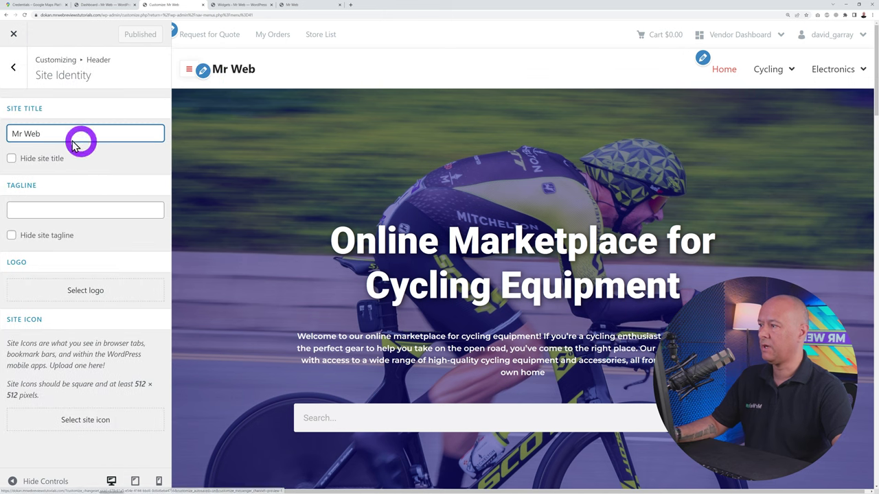
pyautogui.click(51, 130)
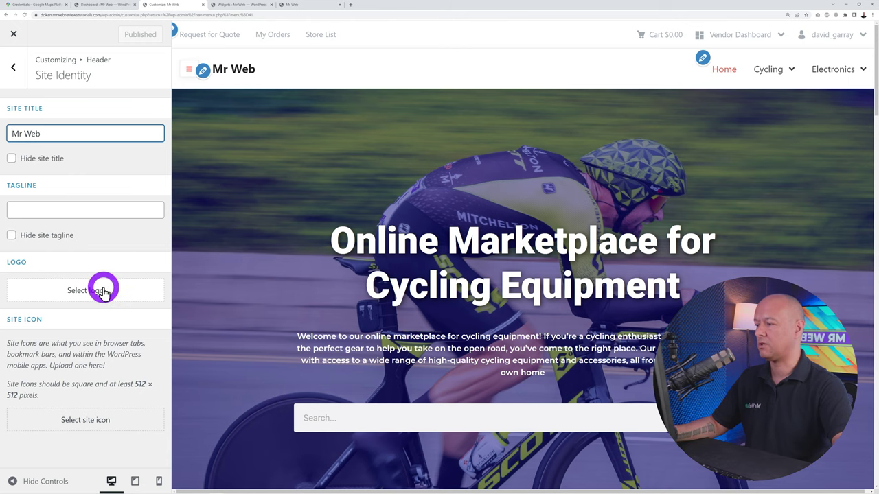
# Upload the bike logo image as the site logo
pyautogui.click(103, 289)
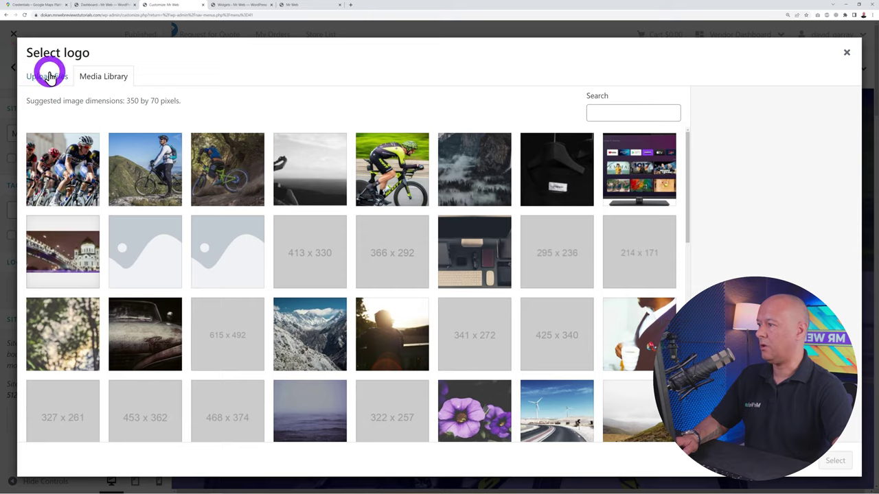
pyautogui.click(47, 76)
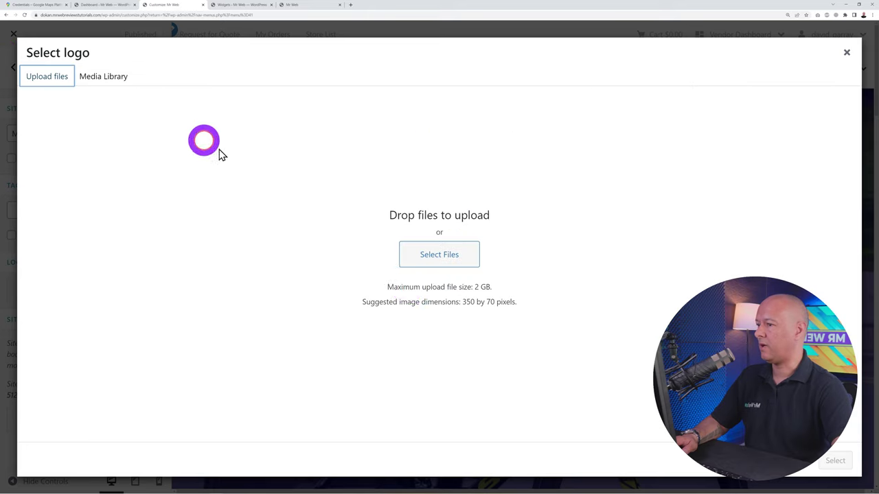
pyautogui.click(406, 252)
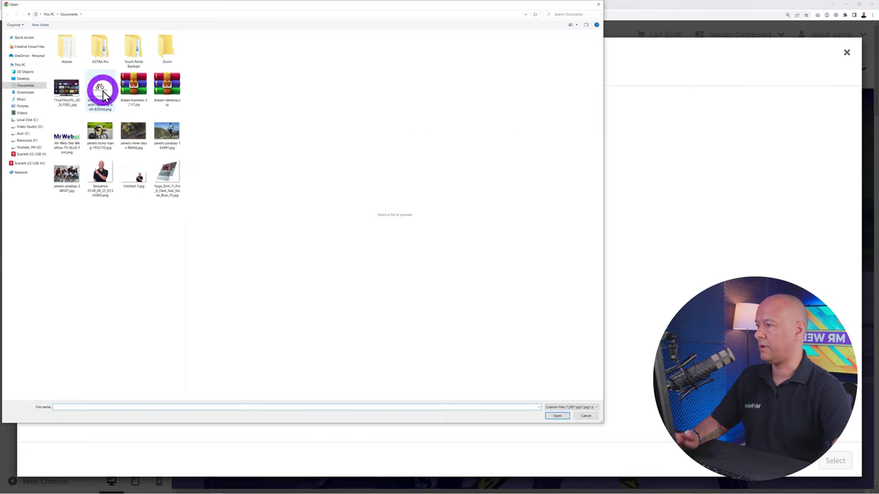
pyautogui.click(100, 89)
pyautogui.click(564, 416)
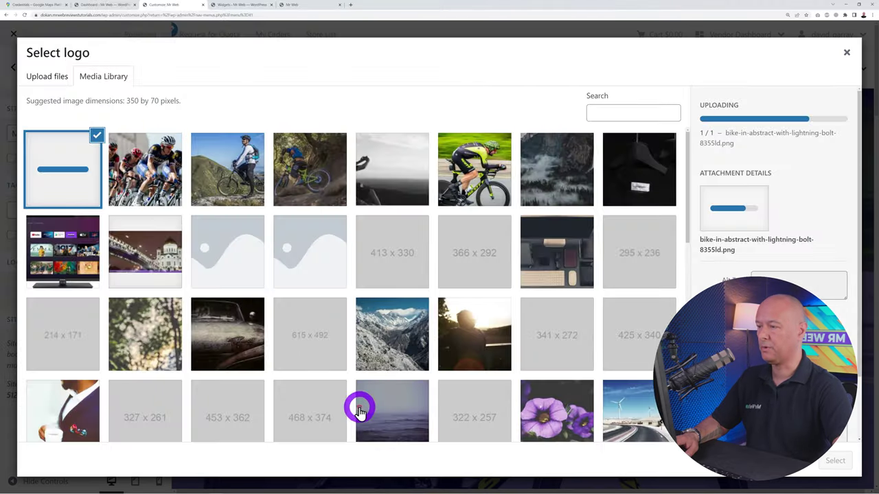
pyautogui.click(835, 463)
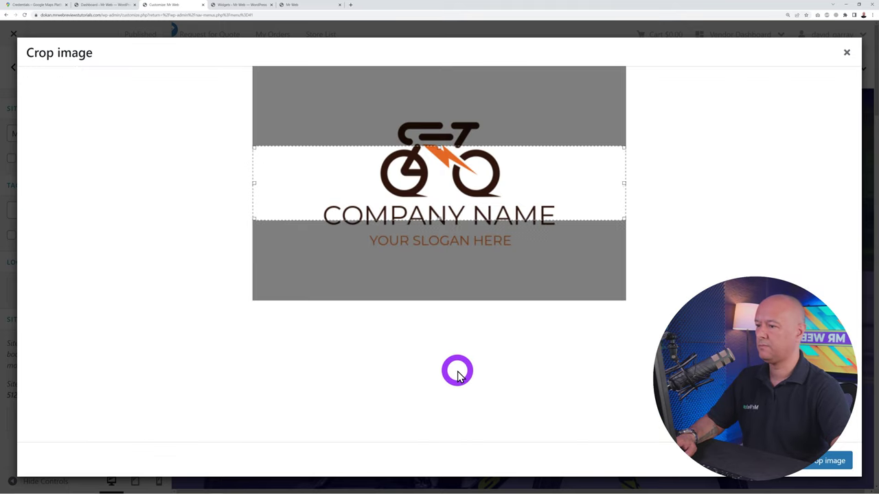
# Adjust the crop box to frame the bike and slogan, trimming empty side space
pyautogui.moveTo(440, 147); pyautogui.dragTo(434, 117)
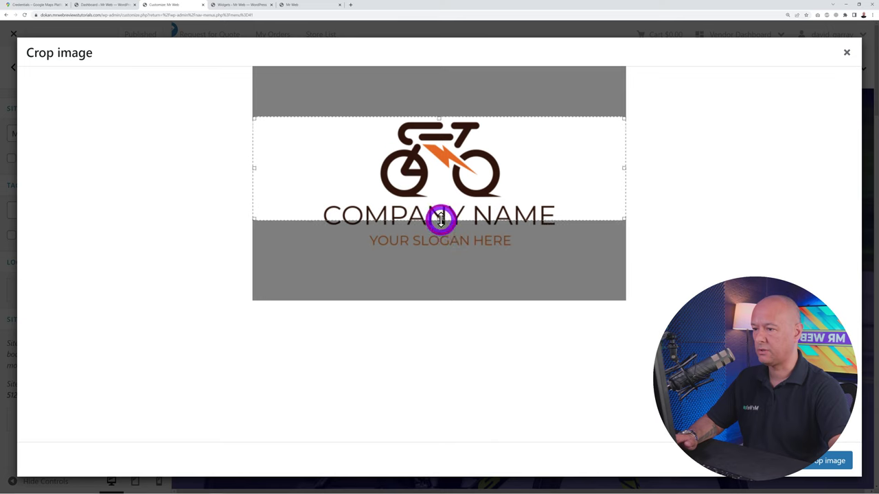
pyautogui.moveTo(441, 219); pyautogui.dragTo(441, 251)
pyautogui.moveTo(623, 185); pyautogui.dragTo(565, 190)
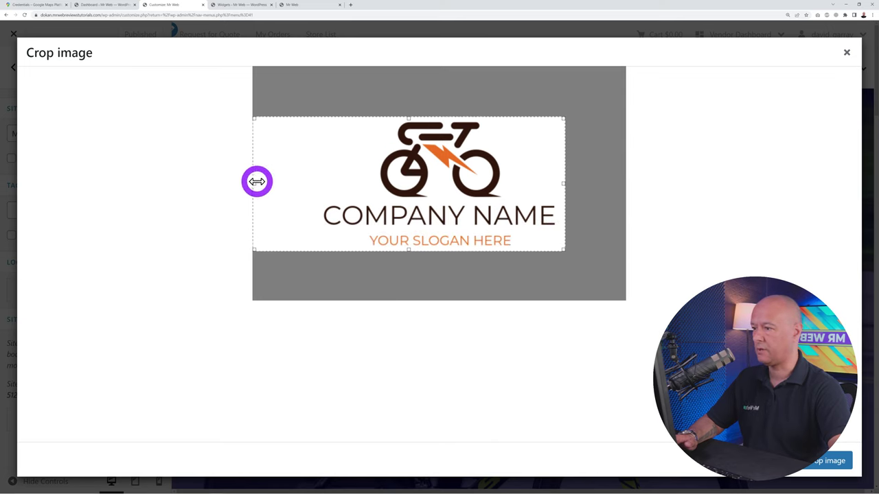
pyautogui.moveTo(255, 180); pyautogui.dragTo(314, 182)
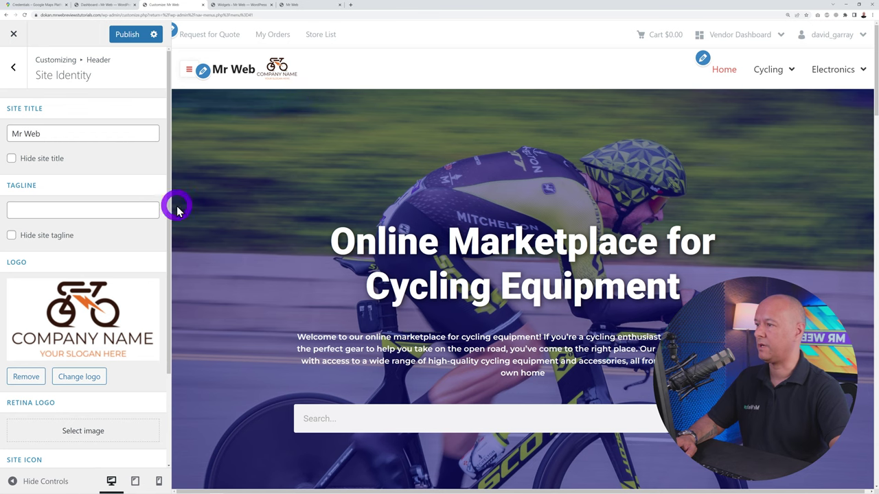
# Hide the site title and tagline so only the bike logo remains, then view the live site
pyautogui.click(11, 159)
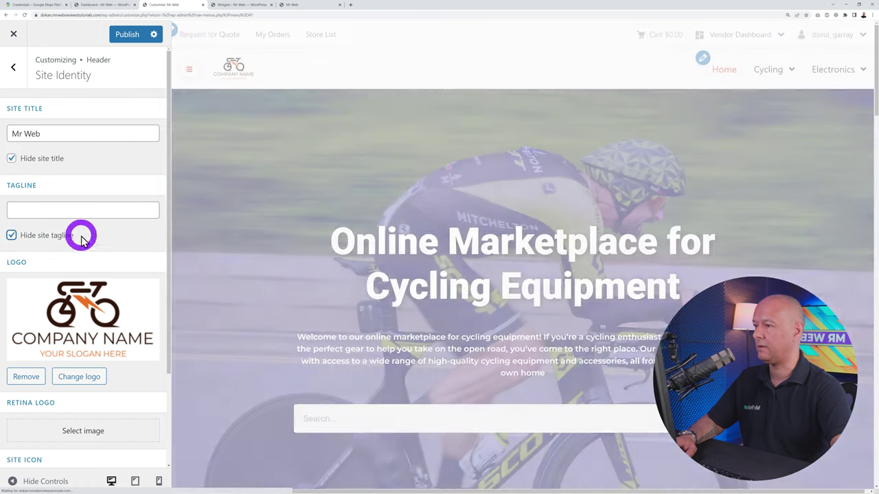
pyautogui.click(231, 74)
pyautogui.scroll(-1, 147, 284)
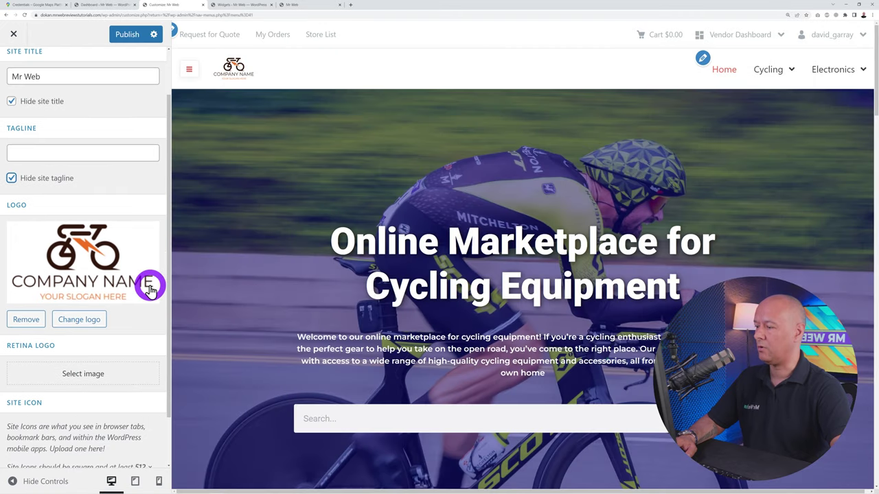
pyautogui.scroll(1, 150, 288)
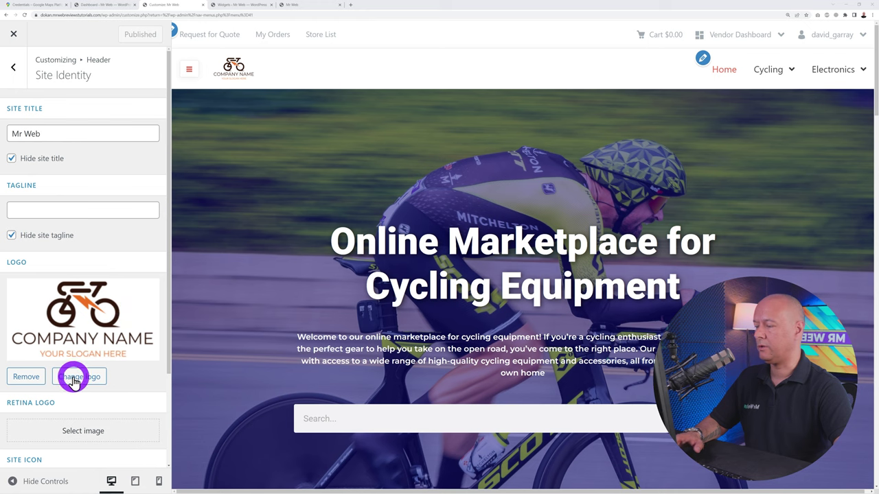
pyautogui.click(291, 8)
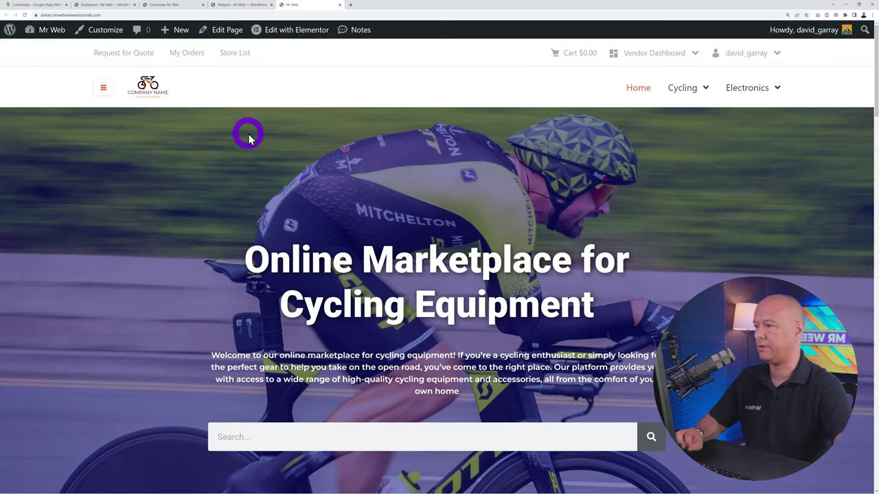
# Inspect the header logo, raise its max-height from 75px to 95px, and copy the rule
pyautogui.rightClick(151, 90)
pyautogui.click(182, 190)
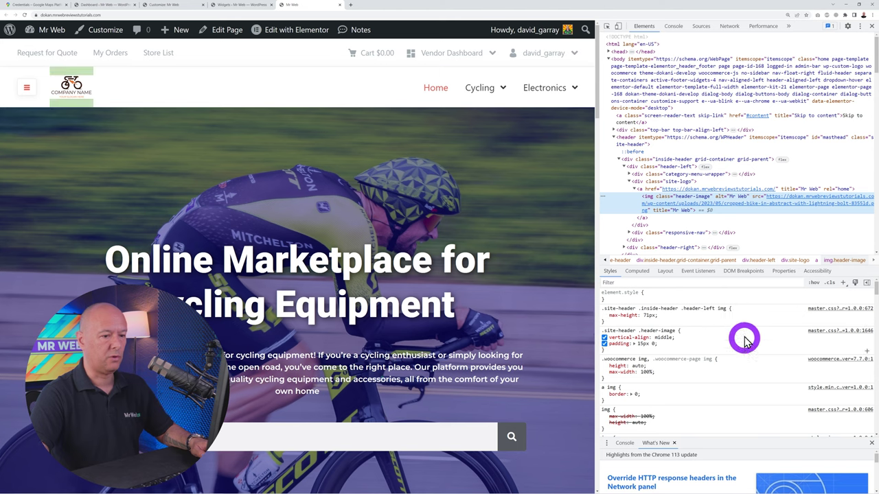
pyautogui.click(649, 315)
pyautogui.press('Up')
pyautogui.press('Up')
pyautogui.press('Up')
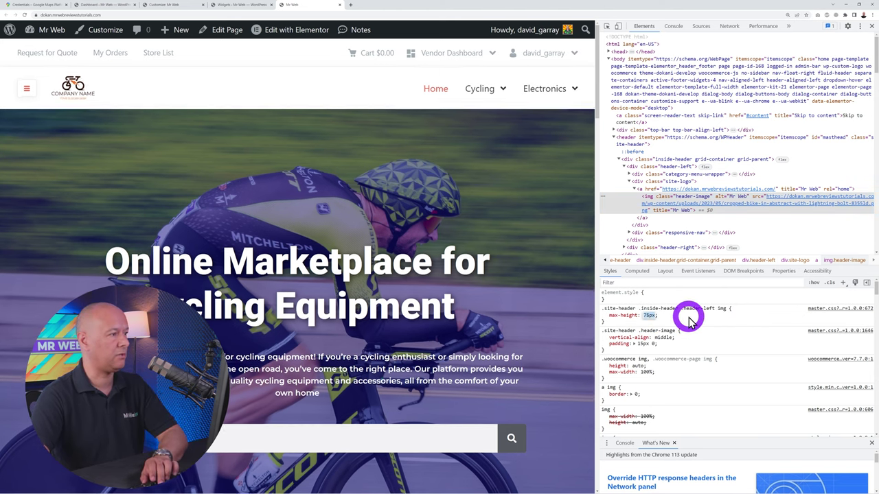
pyautogui.press('Up')
pyautogui.press('Up')
pyautogui.press('Up')
pyautogui.press('Up')
pyautogui.press('Up')
pyautogui.press('Up')
pyautogui.press('Up')
pyautogui.press('Up')
pyautogui.press('Up')
pyautogui.press('Up')
pyautogui.press('Up')
pyautogui.press('Up')
pyautogui.press('Up')
pyautogui.press('Up')
pyautogui.press('Up')
pyautogui.press('Up')
pyautogui.press('Up')
pyautogui.press('Up')
pyautogui.press('Up')
pyautogui.press('Up')
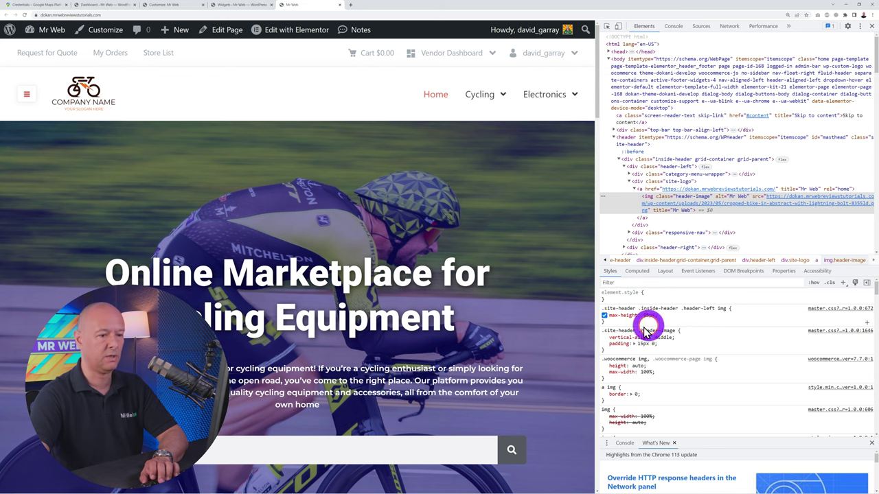
pyautogui.moveTo(604, 320); pyautogui.dragTo(722, 316)
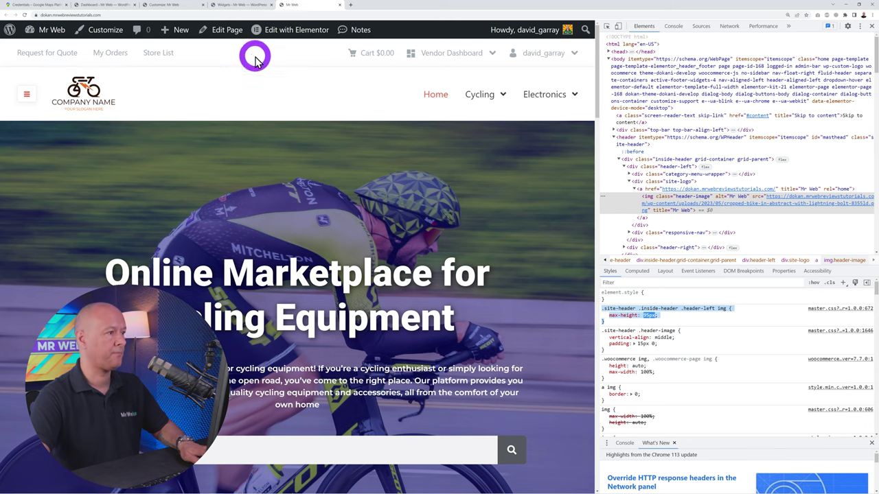
pyautogui.click(165, 5)
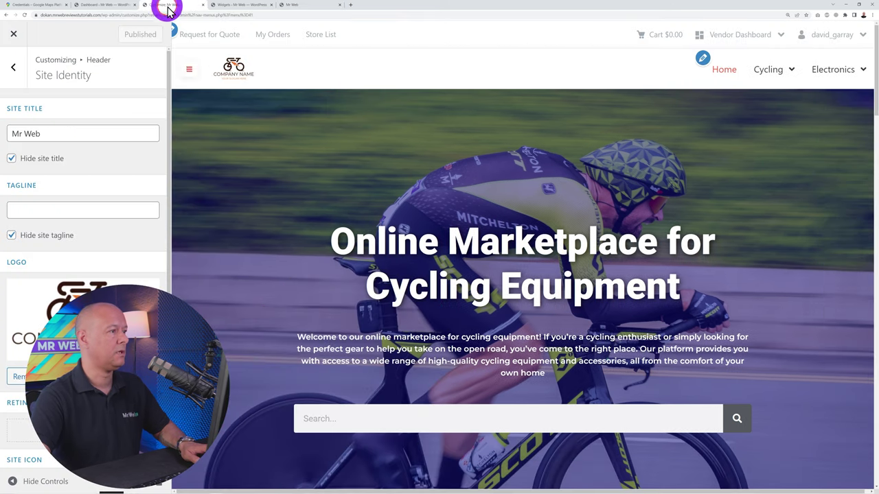
# Paste the logo max-height: 95px rule into Additional CSS and publish it
pyautogui.click(15, 68)
pyautogui.click(15, 67)
pyautogui.click(75, 451)
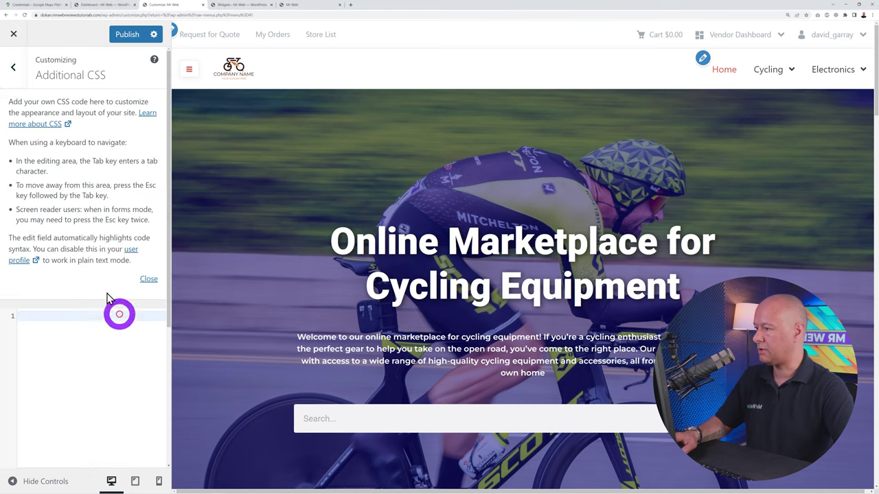
pyautogui.write('.site-header .inside-header .header-left img {     max-height: 95px; }')
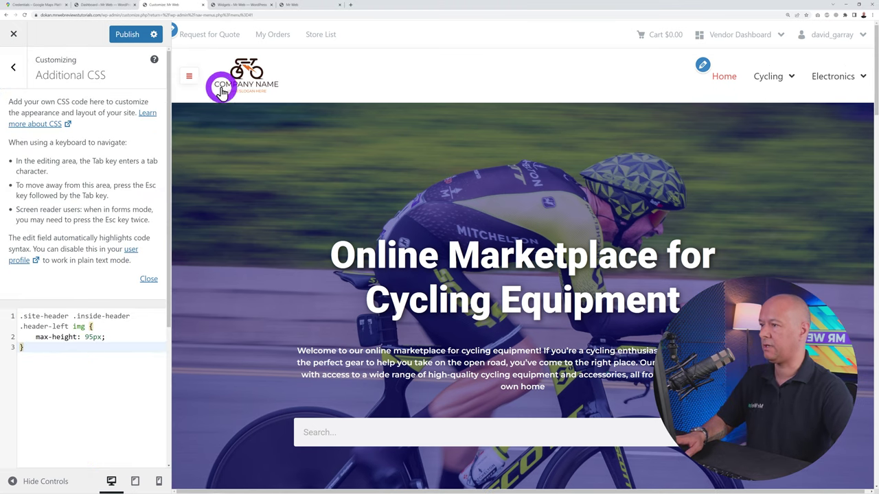
pyautogui.click(127, 34)
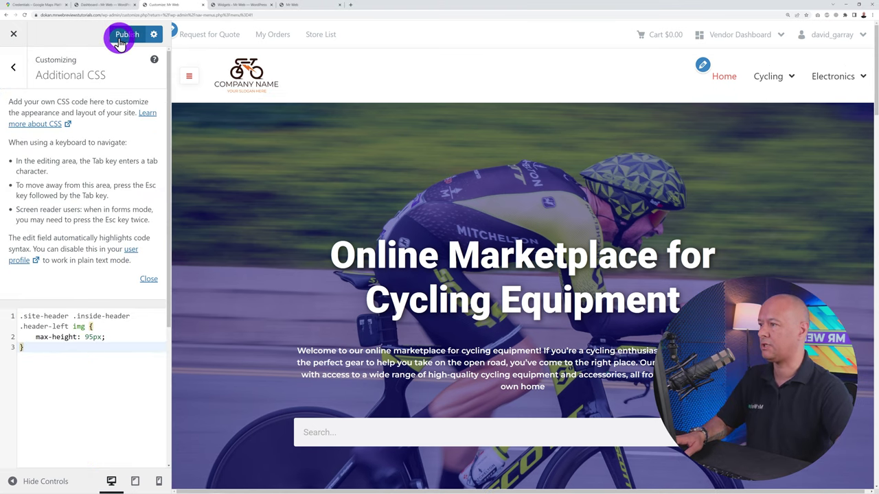
pyautogui.click(15, 68)
pyautogui.click(236, 77)
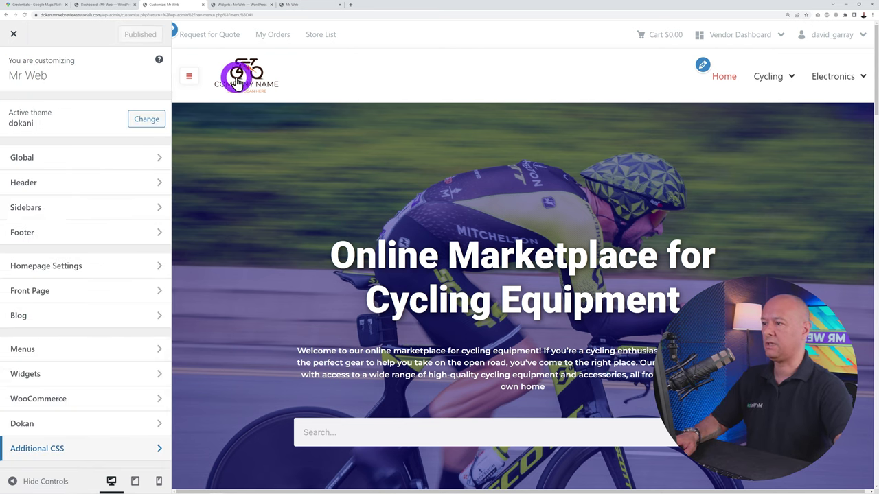
# Close DevTools, reload the live site to check the footer, then go to Appearance > Menus
pyautogui.click(304, 7)
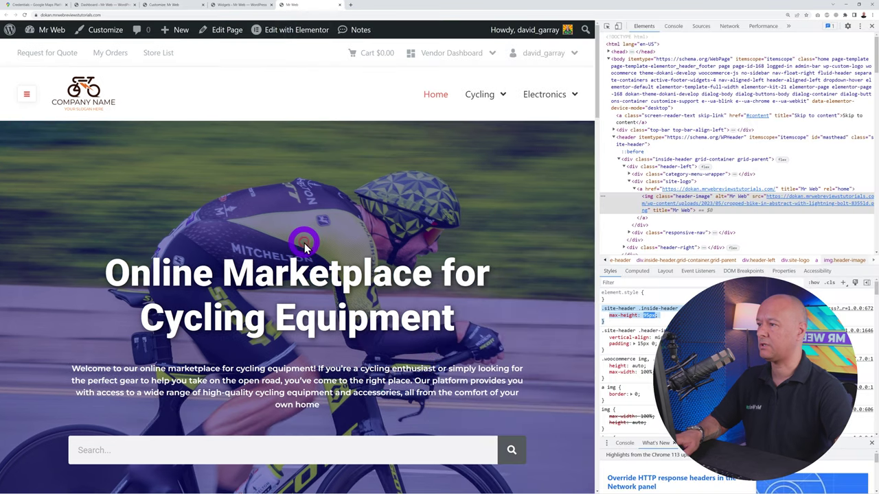
pyautogui.click(810, 121)
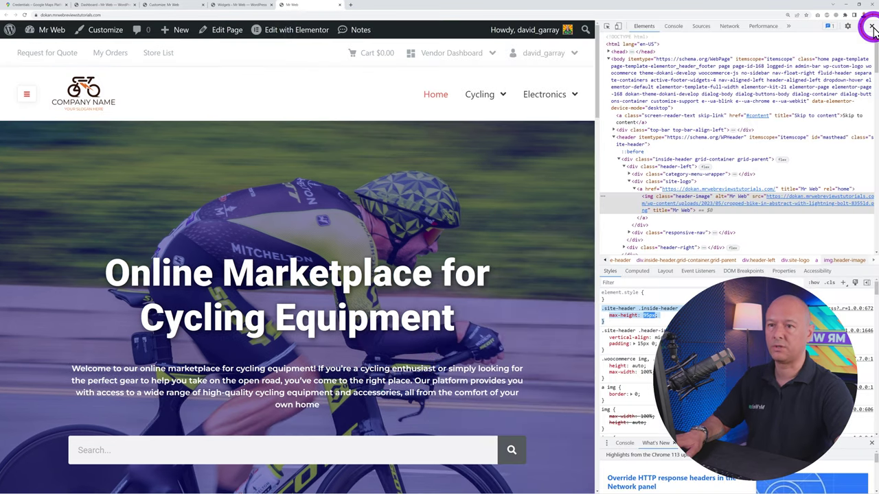
pyautogui.click(871, 27)
pyautogui.press('F5')
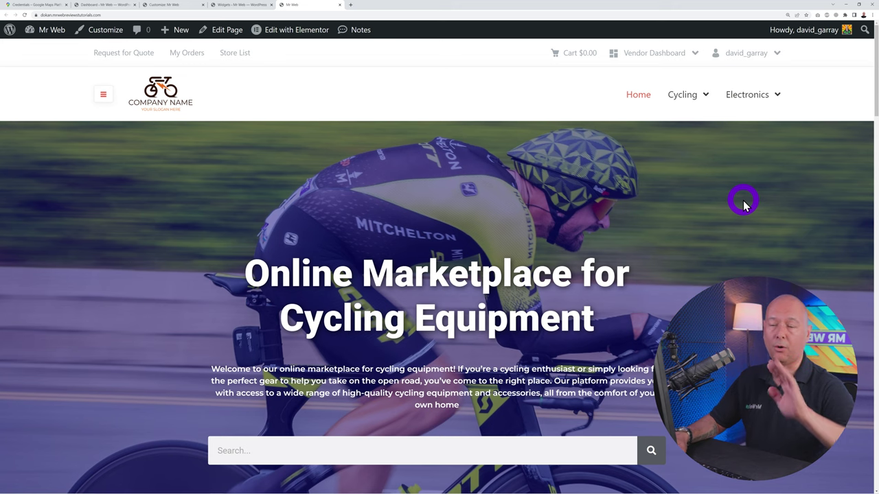
pyautogui.scroll(-20, 740, 204)
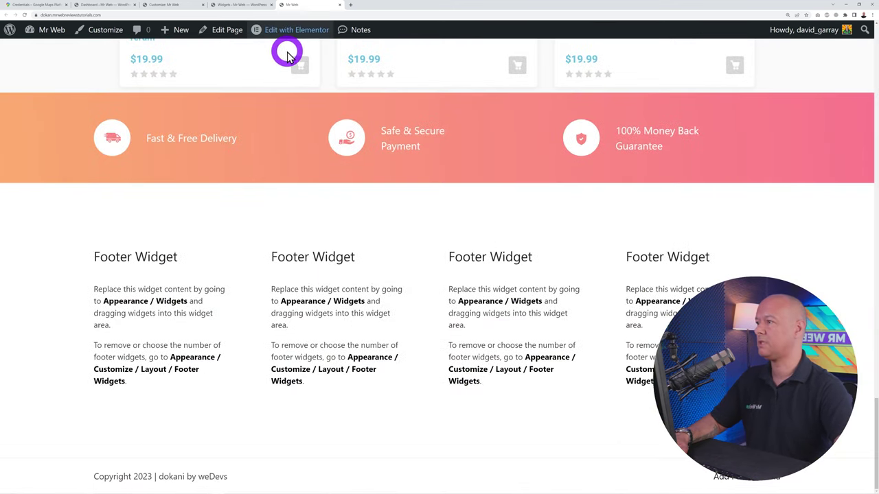
pyautogui.click(169, 7)
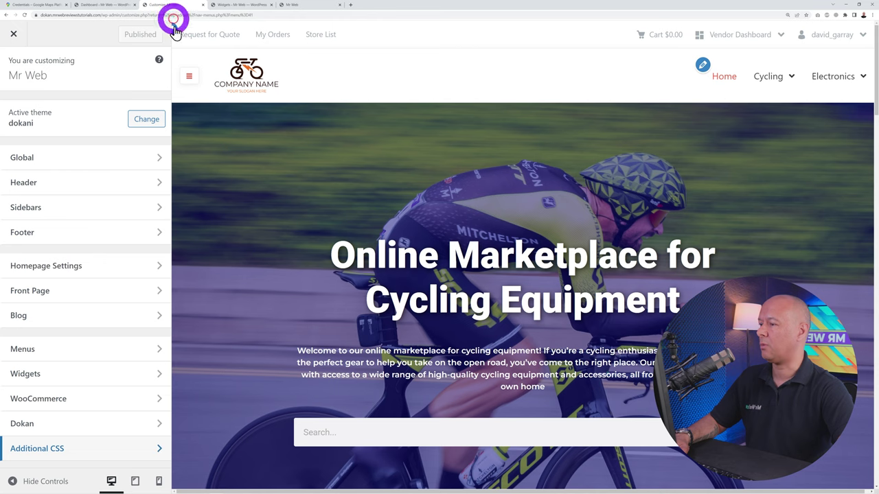
pyautogui.click(120, 313)
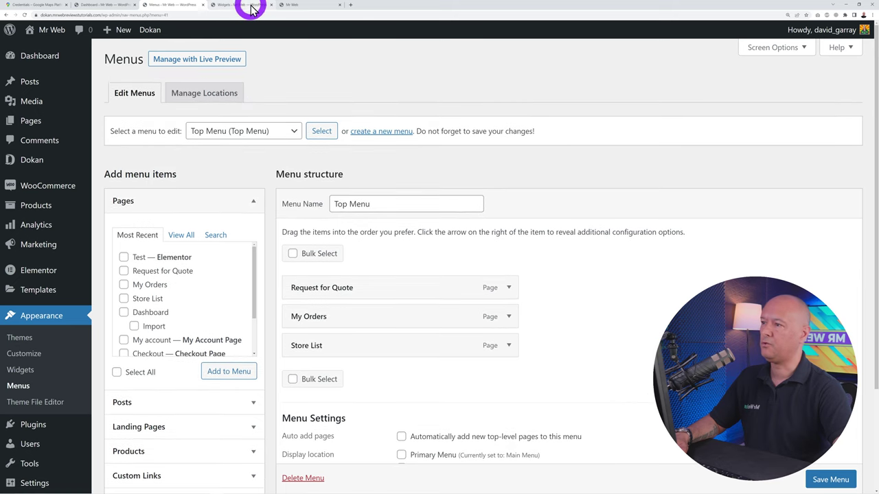
pyautogui.click(291, 6)
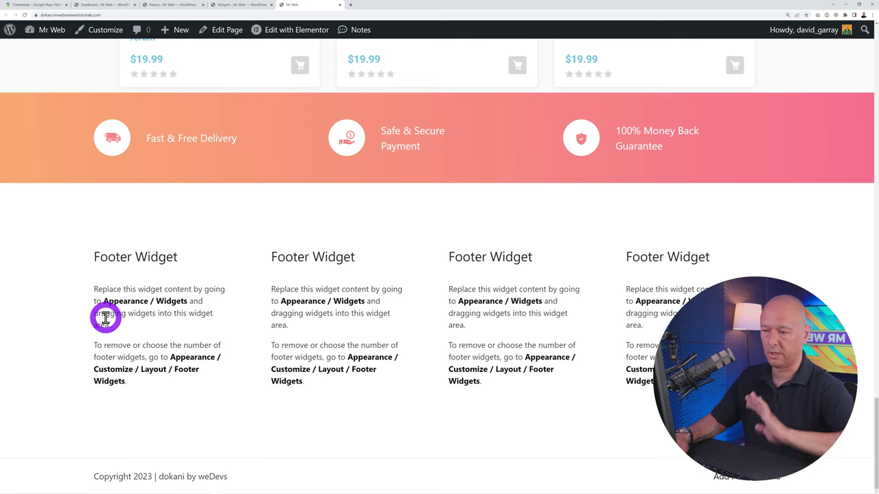
pyautogui.click(165, 6)
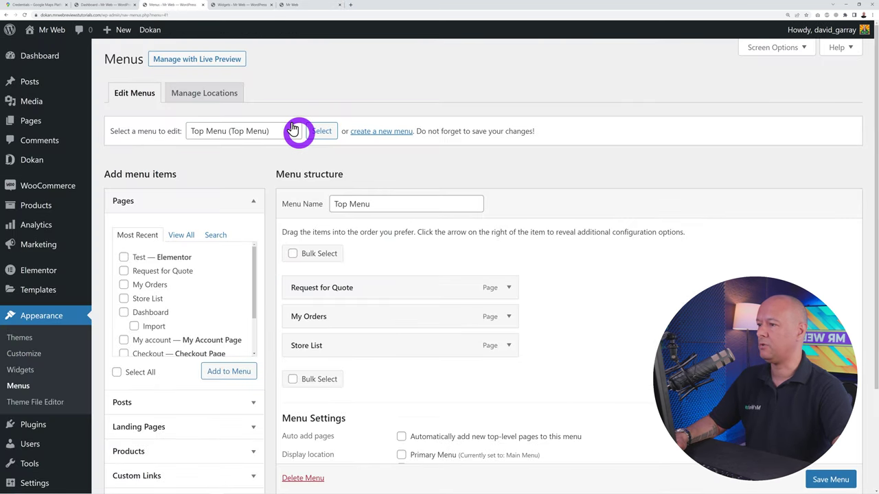
# Create a new menu named 'Electronics'
pyautogui.click(367, 134)
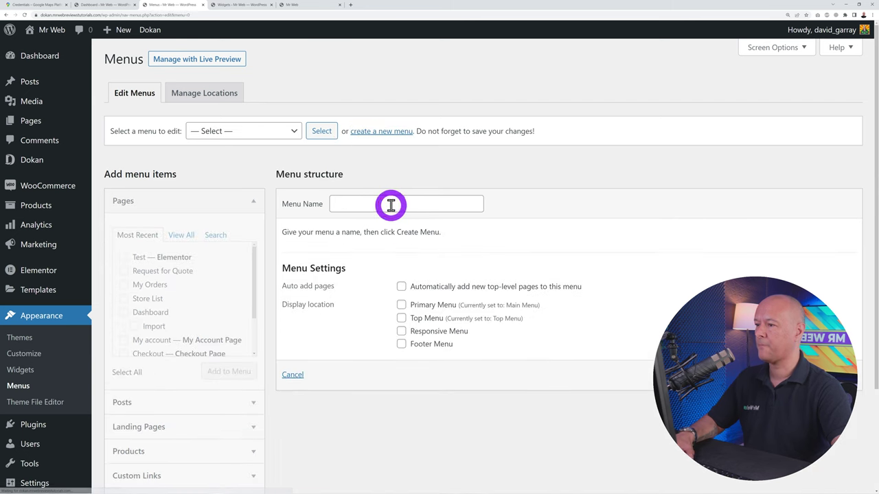
pyautogui.click(390, 205)
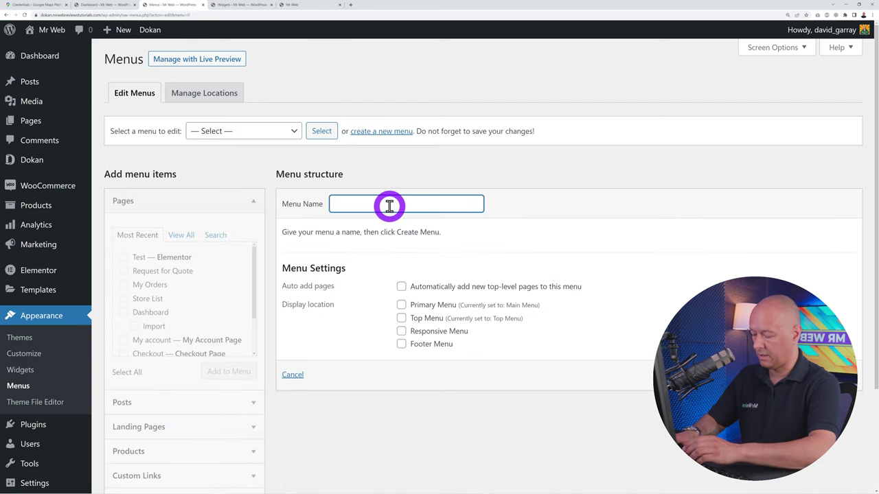
pyautogui.write('Electronics')
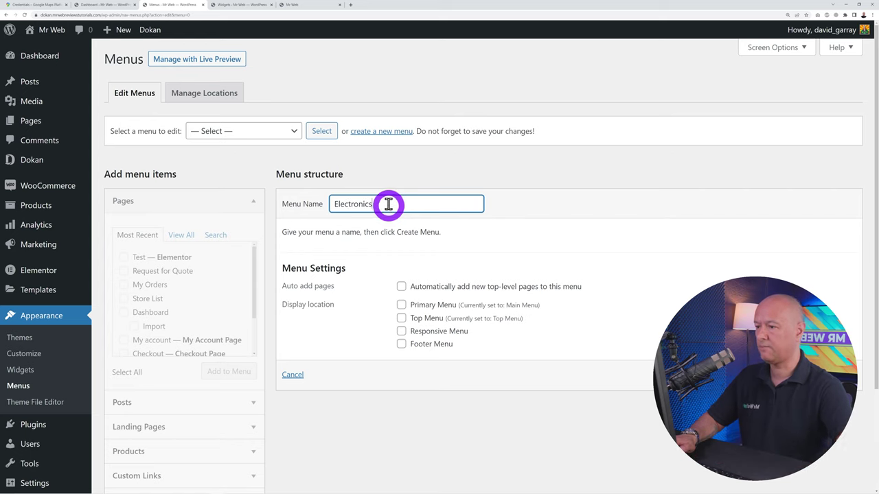
pyautogui.press('Return')
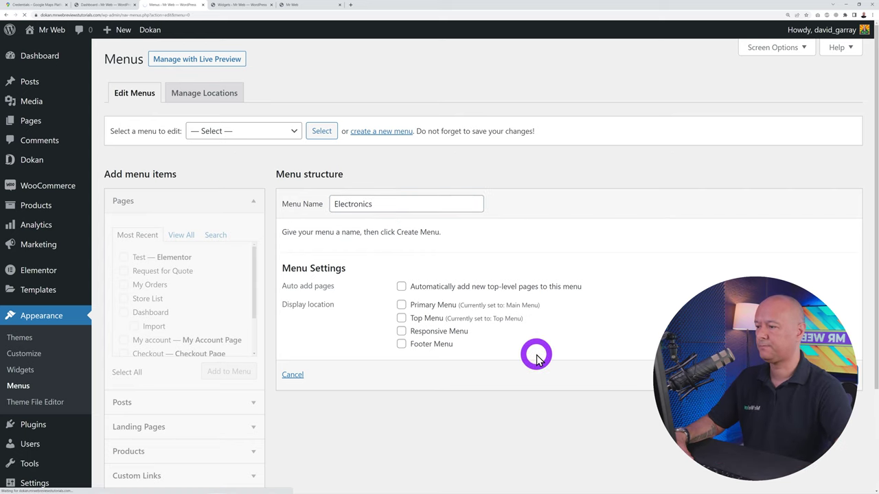
# Add the Electronics, Laptops and Televisions product categories to the menu and save it
pyautogui.scroll(-2, 377, 358)
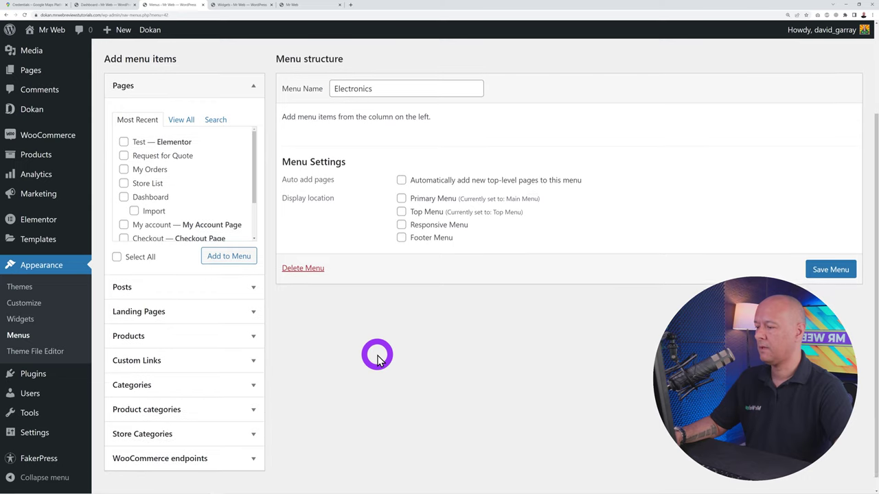
pyautogui.click(254, 392)
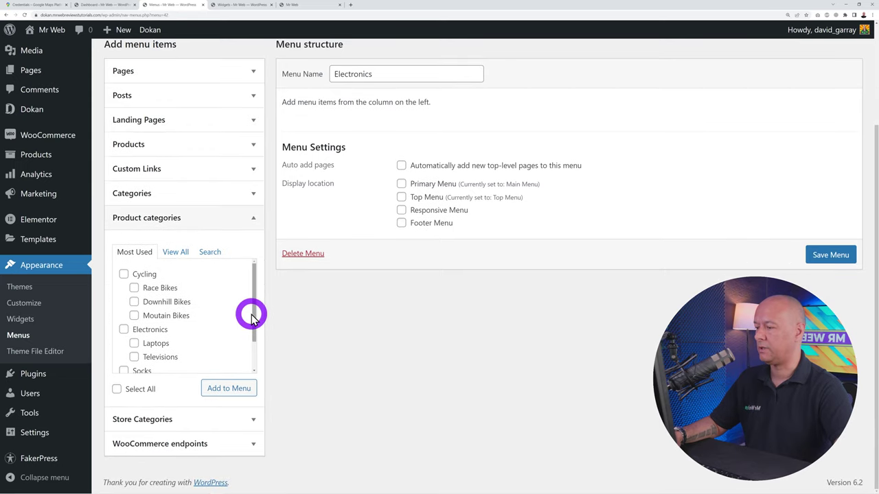
pyautogui.doubleClick(254, 339)
pyautogui.moveTo(256, 327); pyautogui.dragTo(255, 334)
pyautogui.click(135, 337)
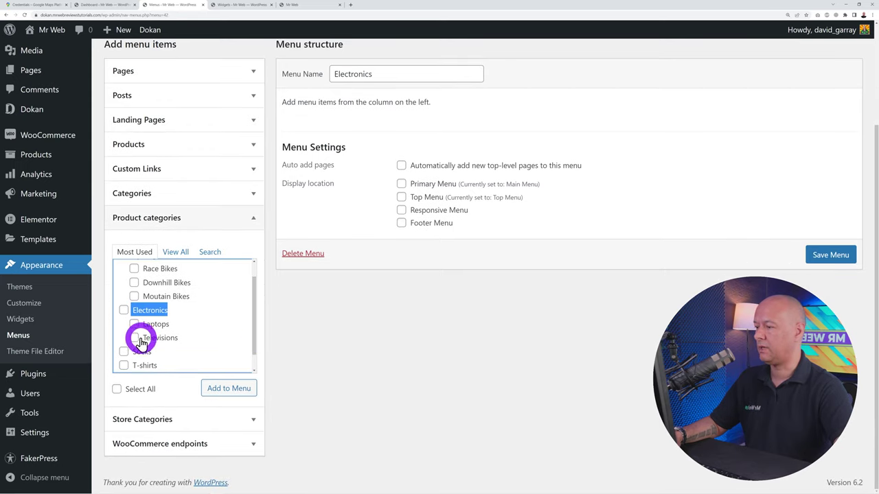
pyautogui.click(136, 325)
pyautogui.click(126, 311)
pyautogui.click(220, 387)
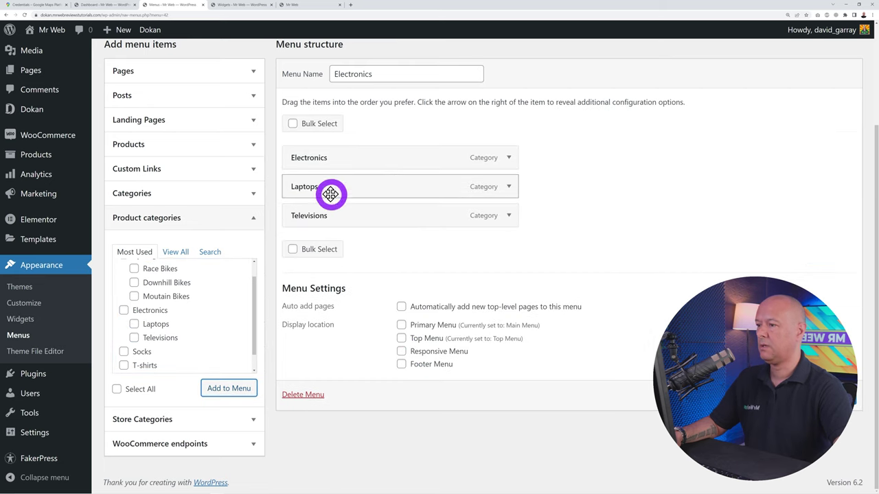
pyautogui.click(824, 396)
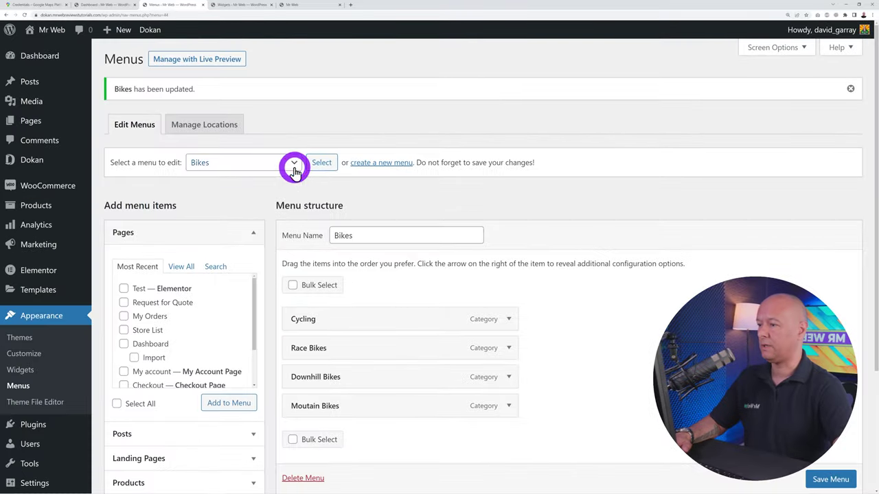
# Review the menu list keeping Bikes selected, then go to the Widgets page
pyautogui.click(294, 168)
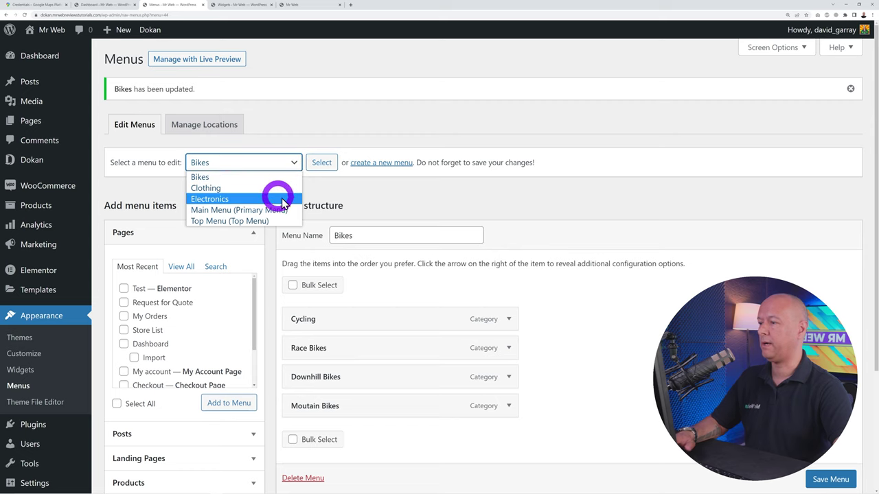
pyautogui.click(357, 200)
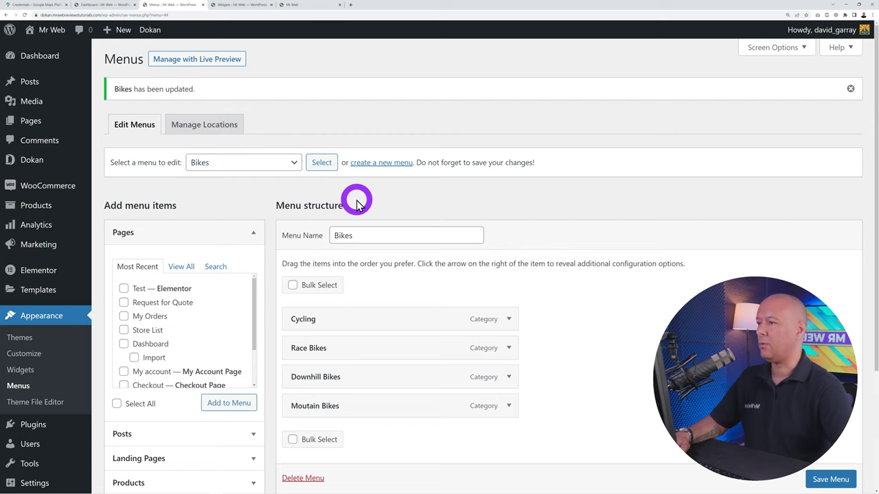
pyautogui.click(226, 6)
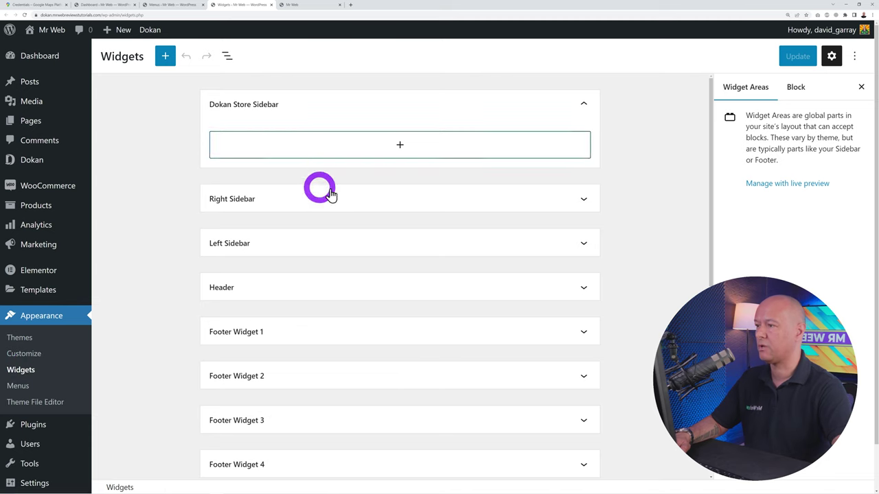
# Add the Company Name bike logo from the Media Library to Footer Widget 1 and shrink it
pyautogui.scroll(-2, 408, 365)
pyautogui.scroll(-2, 345, 321)
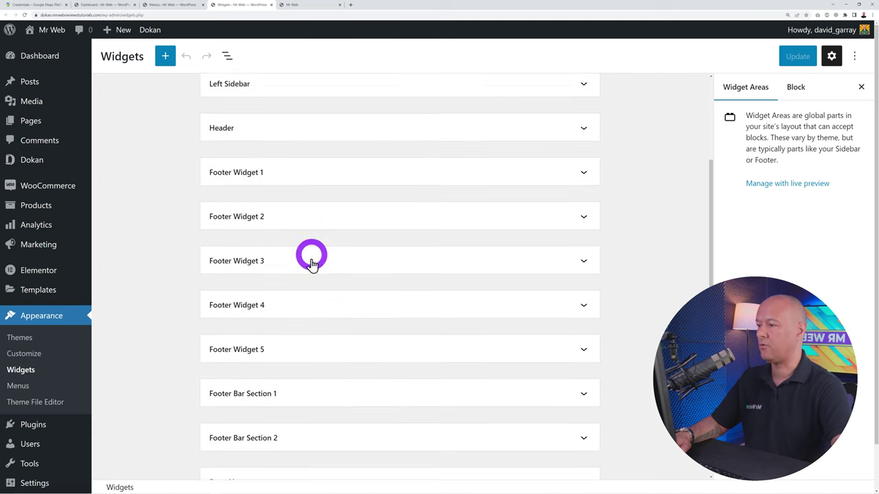
pyautogui.scroll(1, 629, 324)
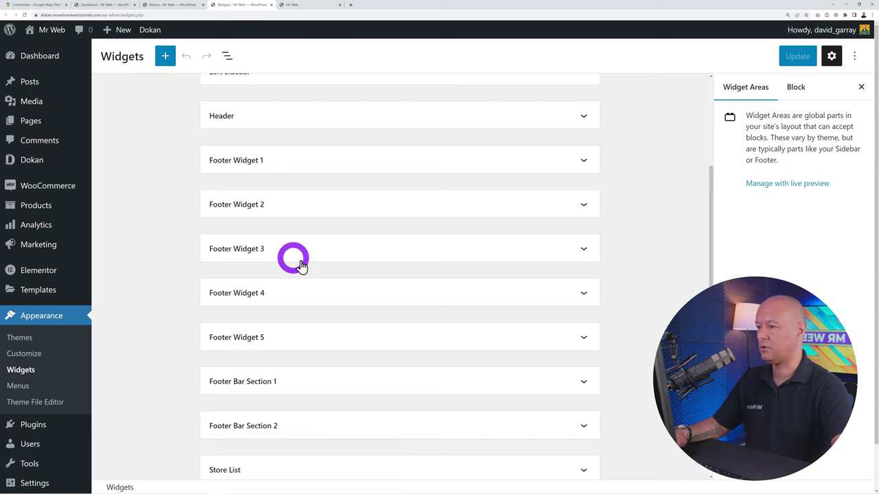
pyautogui.click(585, 162)
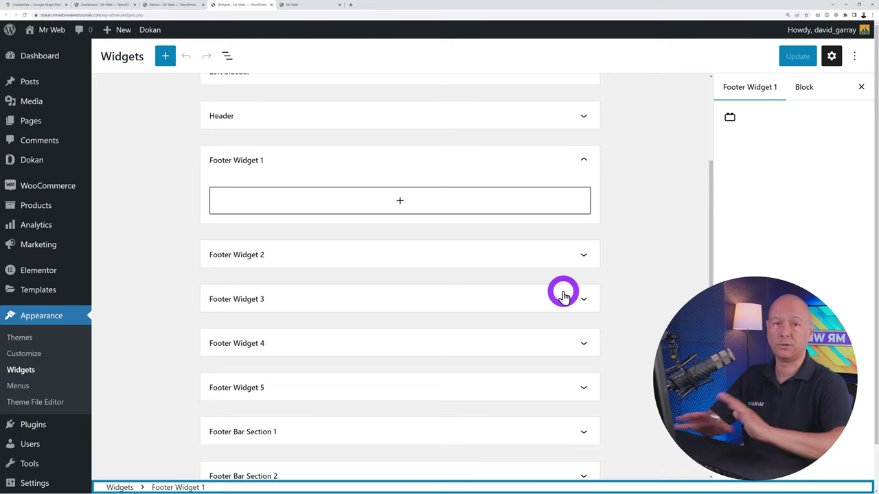
pyautogui.click(401, 202)
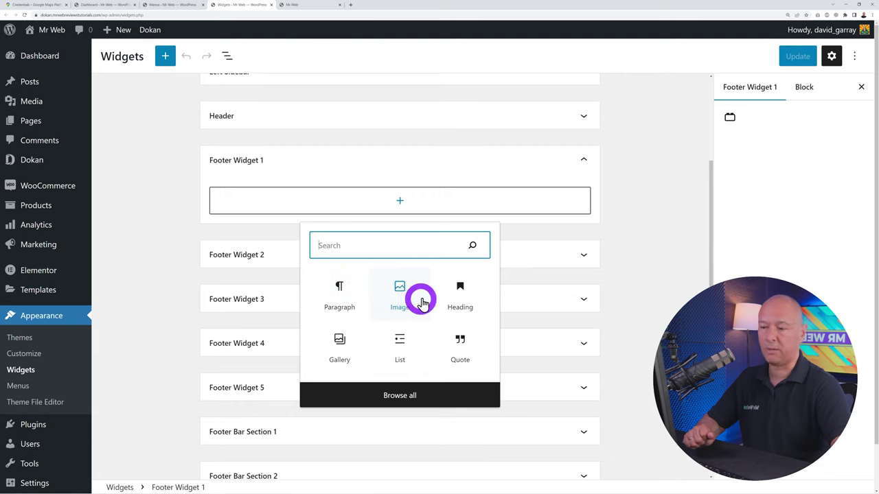
pyautogui.click(398, 294)
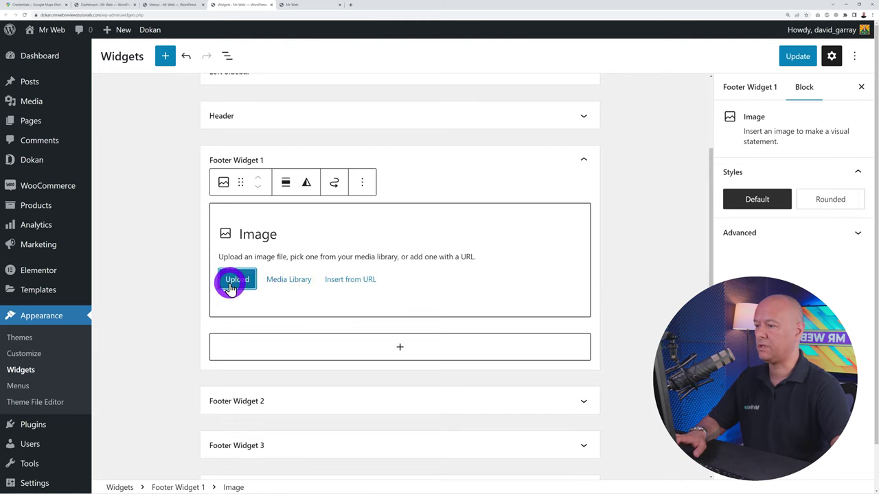
pyautogui.click(290, 280)
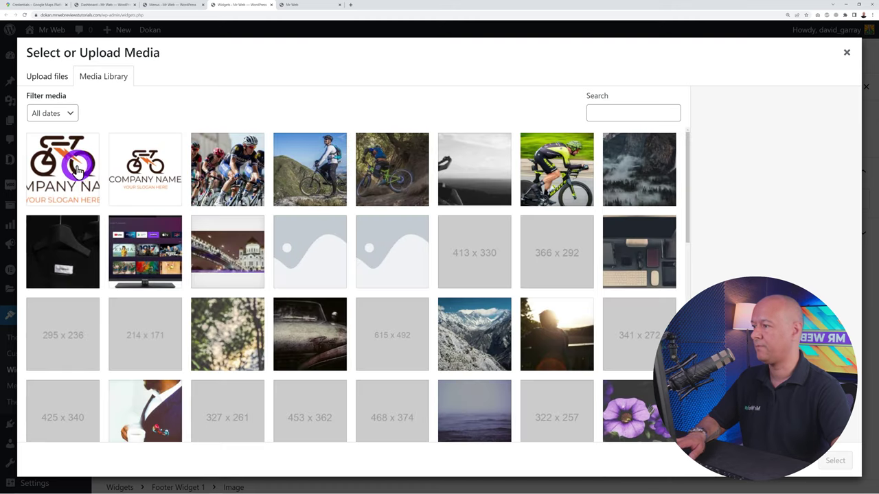
pyautogui.click(137, 179)
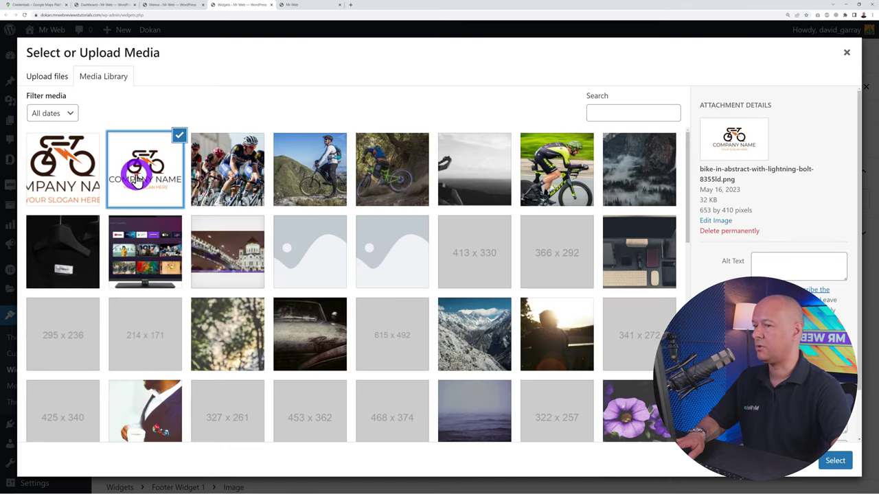
pyautogui.click(835, 460)
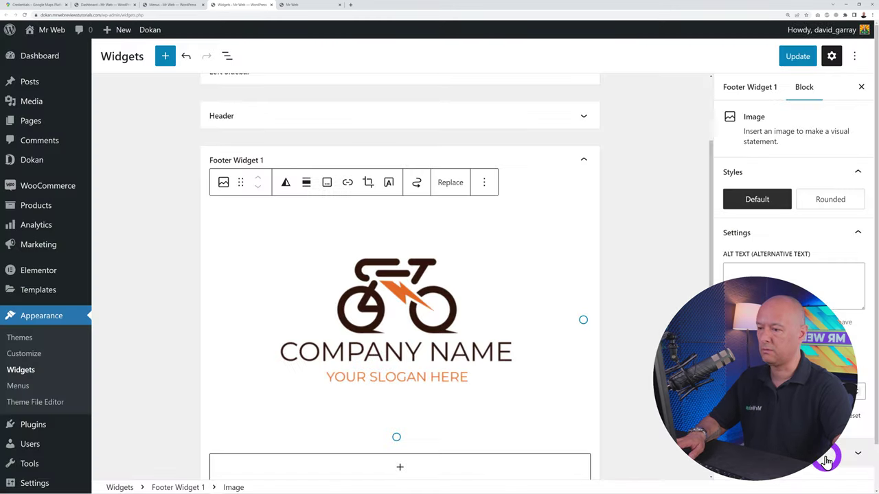
pyautogui.click(418, 327)
pyautogui.moveTo(401, 437); pyautogui.dragTo(382, 270)
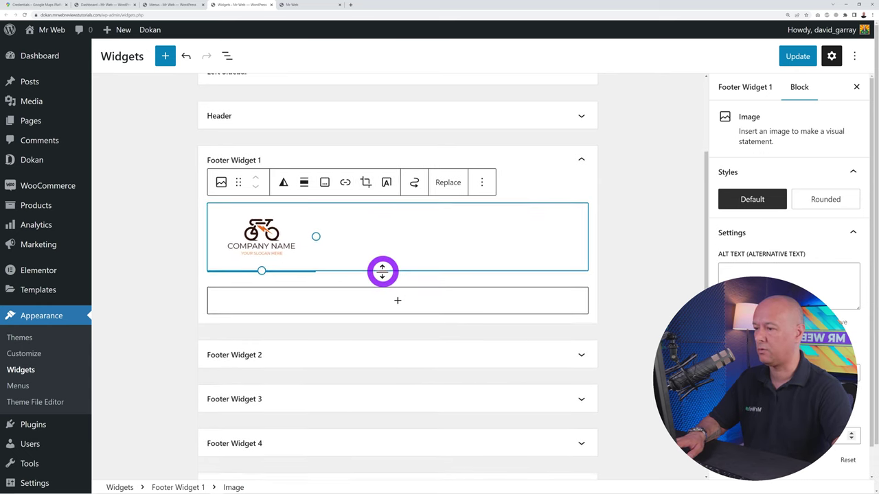
# Add a Paragraph block below the logo with the pasted marketplace description
pyautogui.click(402, 304)
pyautogui.click(387, 402)
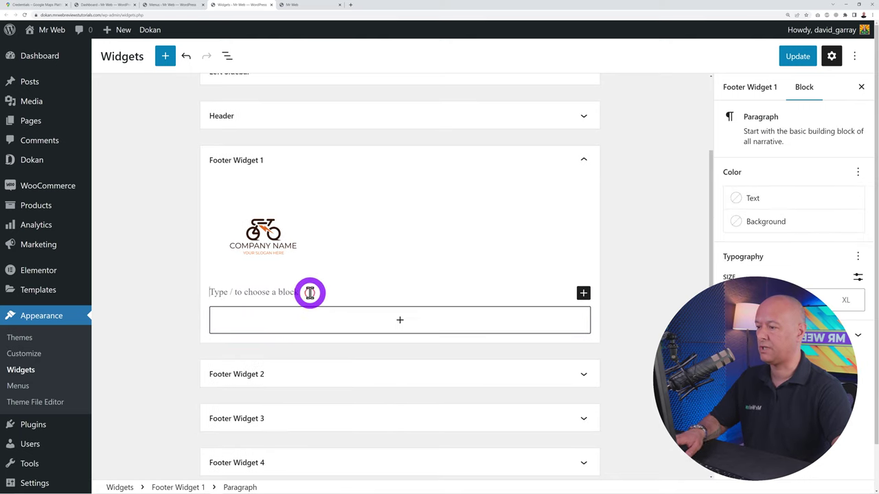
pyautogui.write("Whether you're a professional athlete or a weekend warrior, we offer an extensive selection of bikes, helmets, clothing, shoes, and much more. Our marketplace is designed to cater to all kinds of riders, so you can easily find the equipment that suits your needs, style, and budget.")
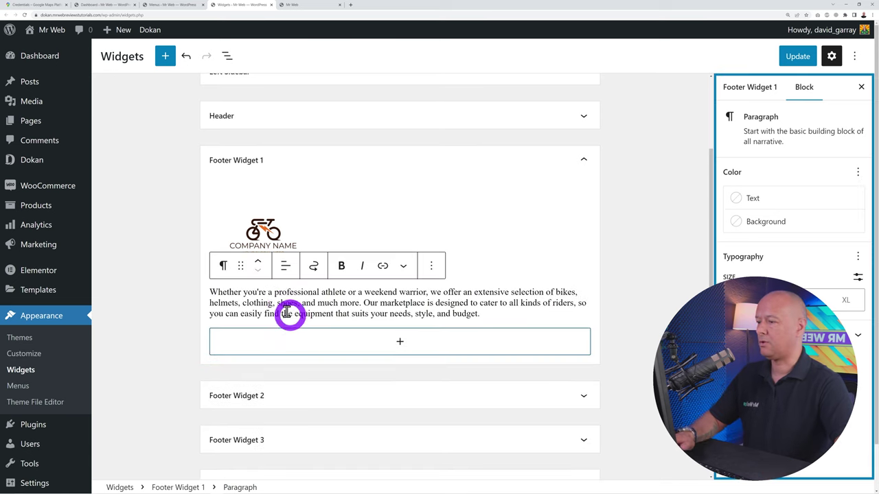
pyautogui.scroll(-1, 432, 367)
pyautogui.scroll(-2, 431, 367)
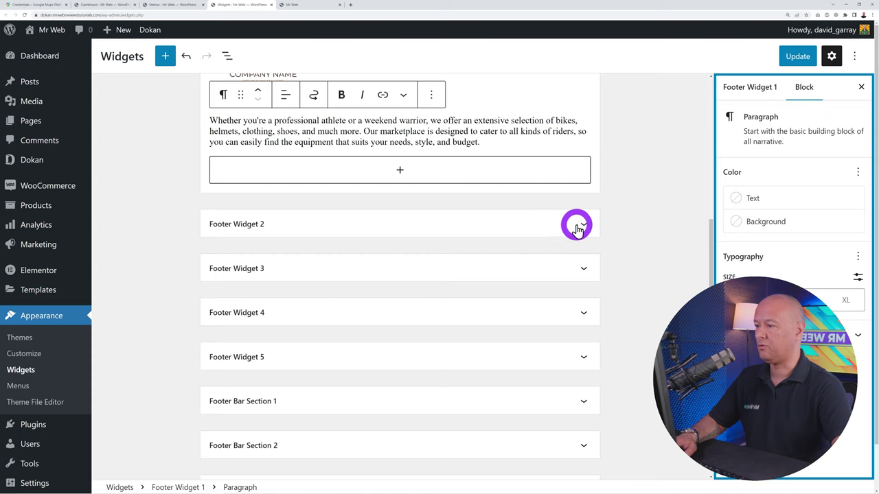
# Add a Navigation Menu titled CYCLING showing the Bikes menu to Footer Widget 2
pyautogui.click(576, 226)
pyautogui.click(402, 273)
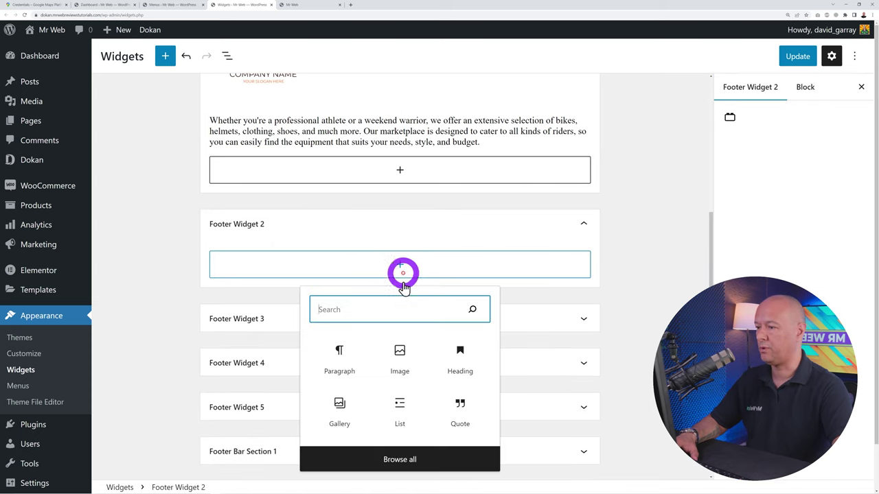
pyautogui.write('menu')
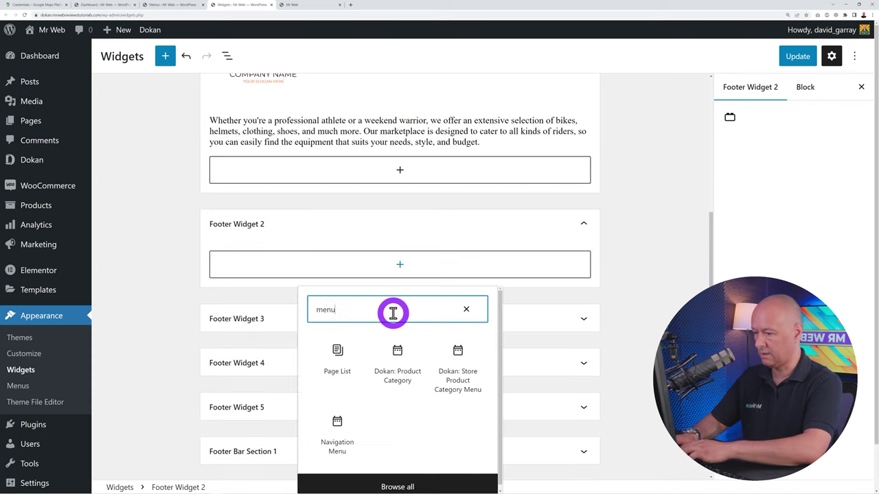
pyautogui.click(339, 427)
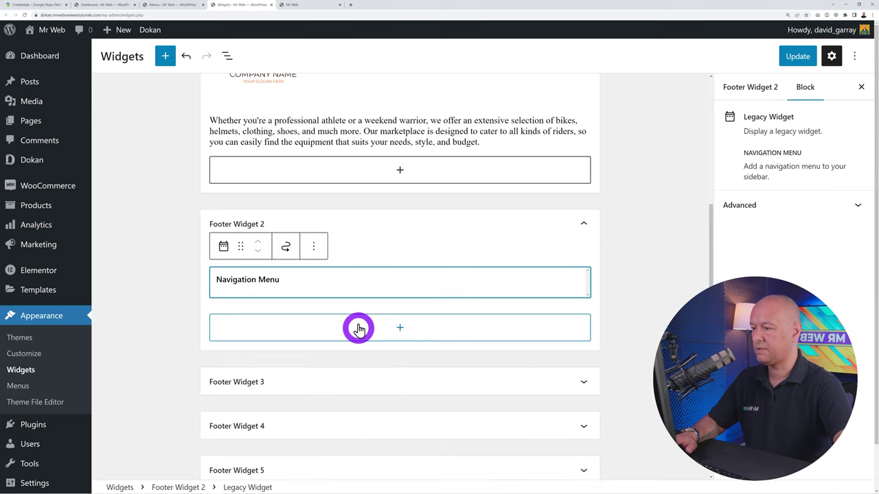
pyautogui.click(390, 317)
pyautogui.click(496, 357)
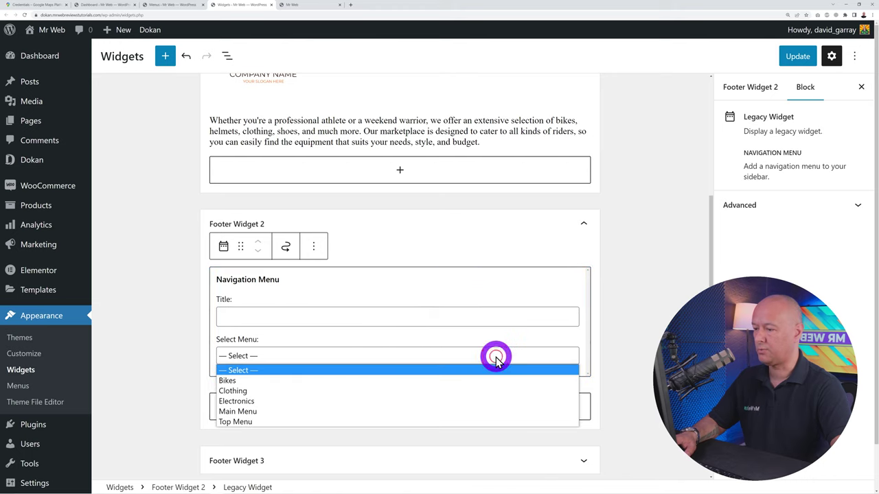
pyautogui.click(327, 381)
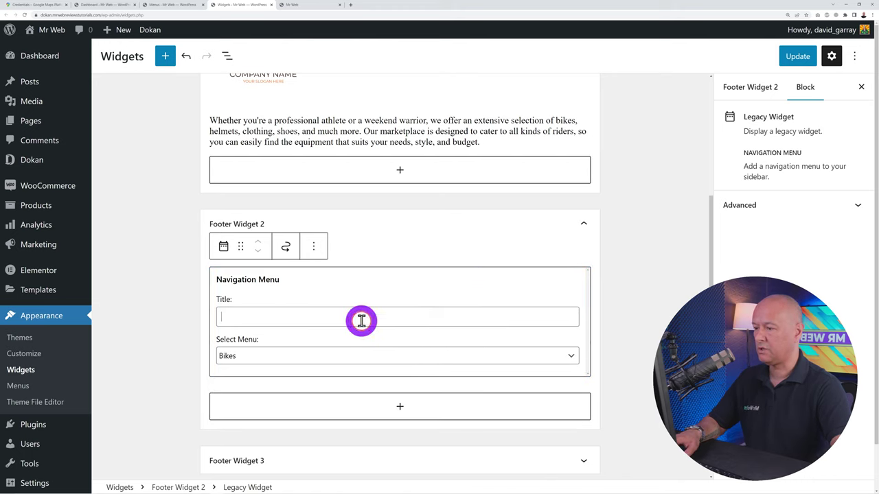
pyautogui.write('CYCLING')
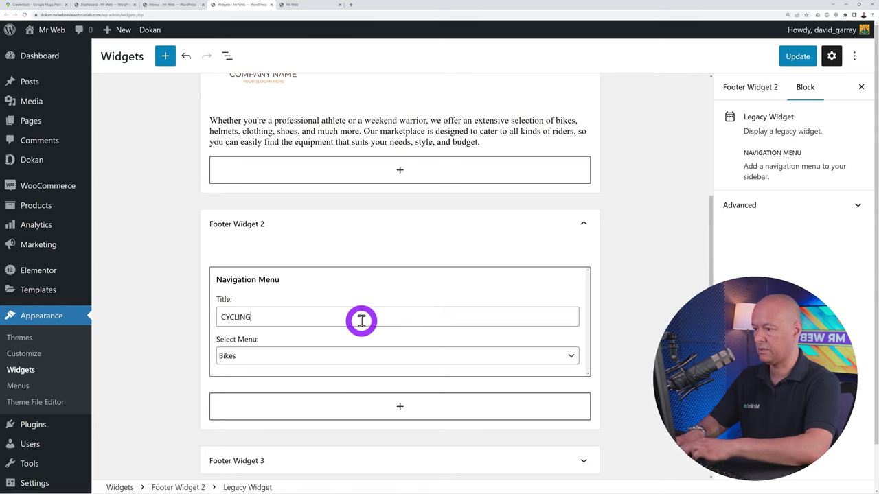
pyautogui.click(619, 300)
pyautogui.scroll(-2, 620, 304)
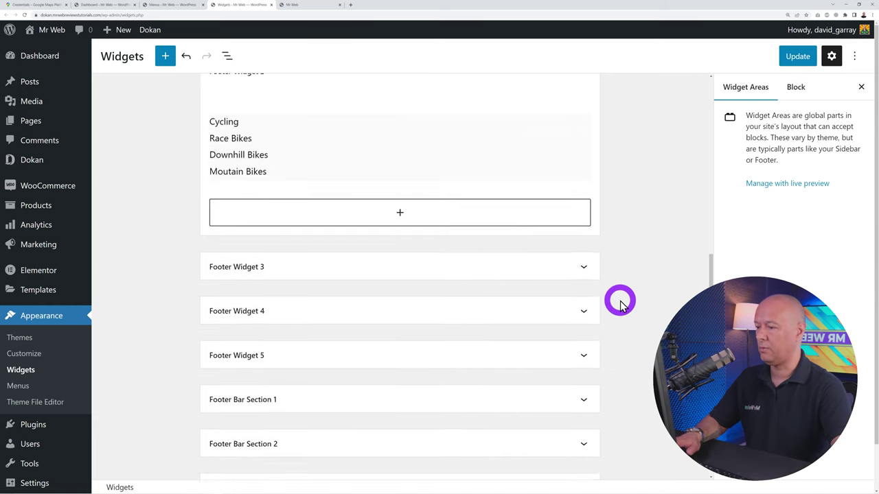
# Add a Navigation Menu titled CLOTHING showing the Clothing menu to Footer Widget 3
pyautogui.click(582, 254)
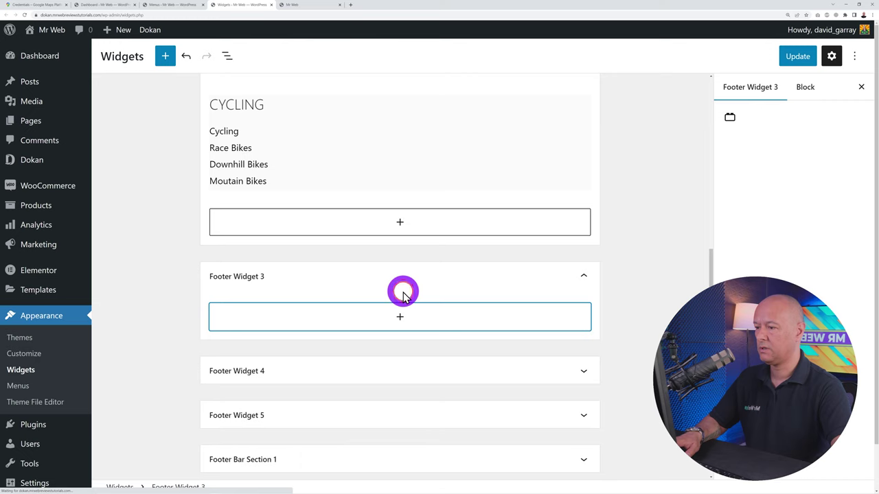
pyautogui.click(399, 228)
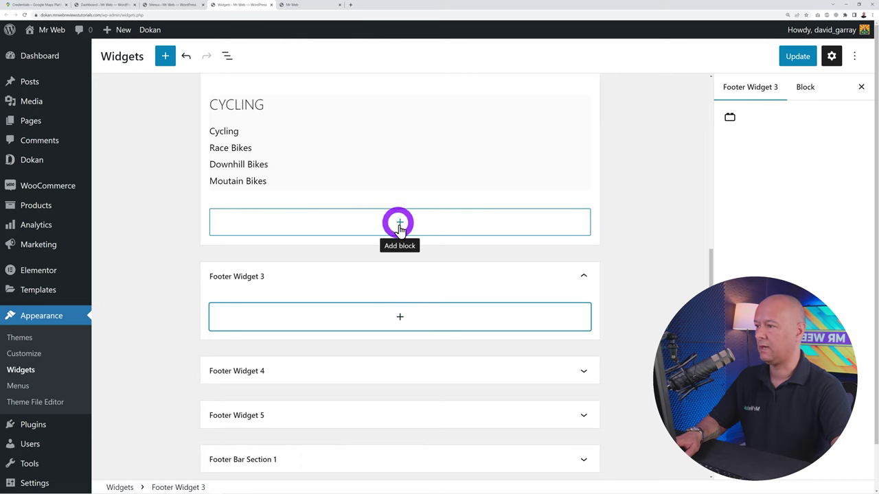
pyautogui.click(401, 319)
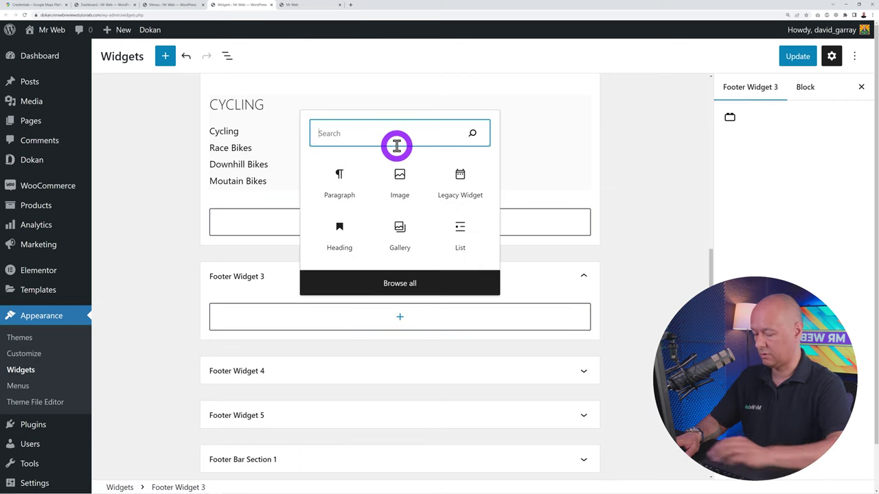
pyautogui.write('menu')
pyautogui.click(350, 240)
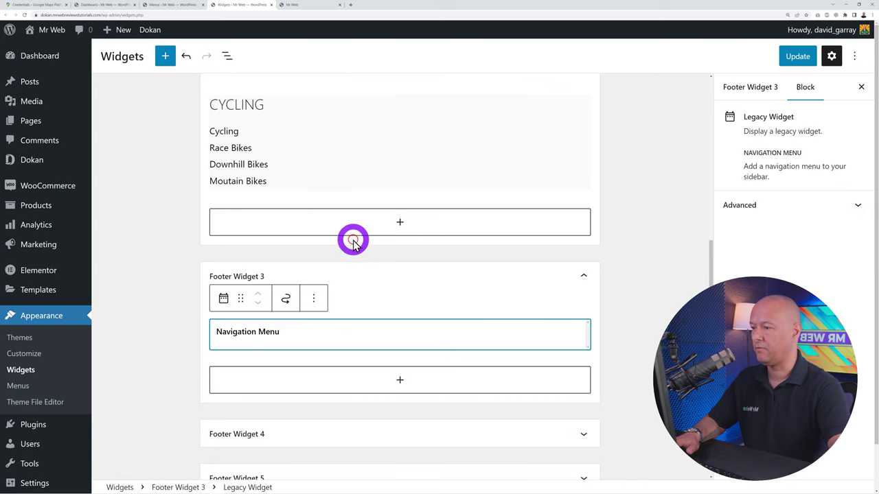
pyautogui.scroll(-1, 419, 371)
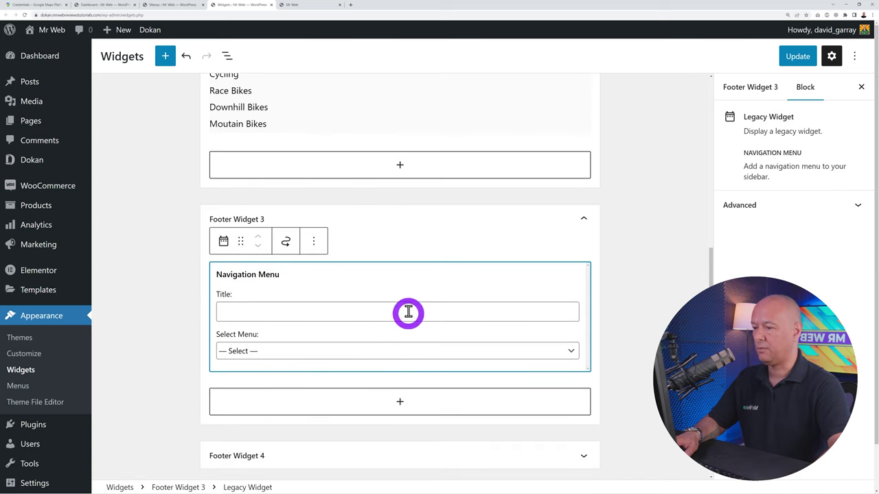
pyautogui.click(409, 308)
pyautogui.write('CLO')
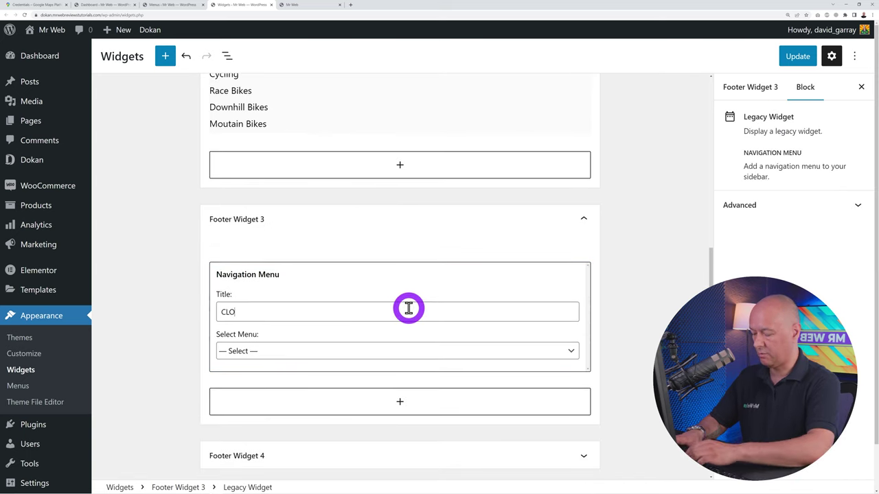
pyautogui.write('THING')
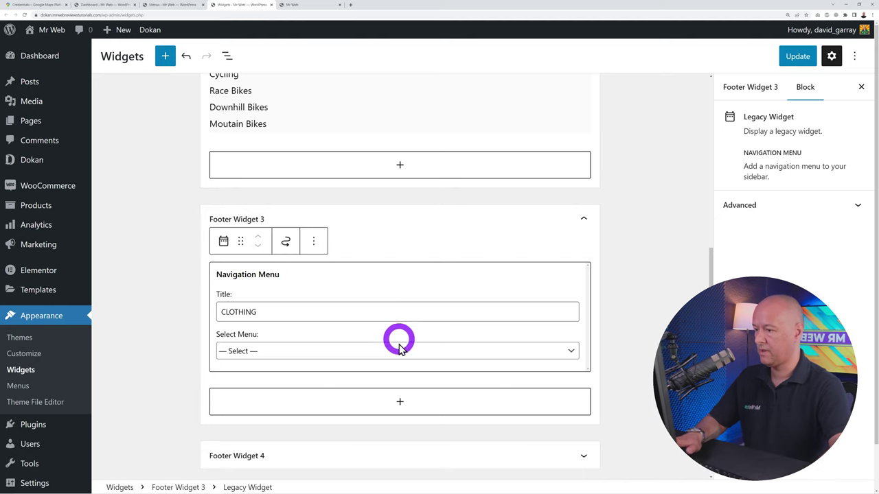
pyautogui.click(399, 350)
pyautogui.click(302, 385)
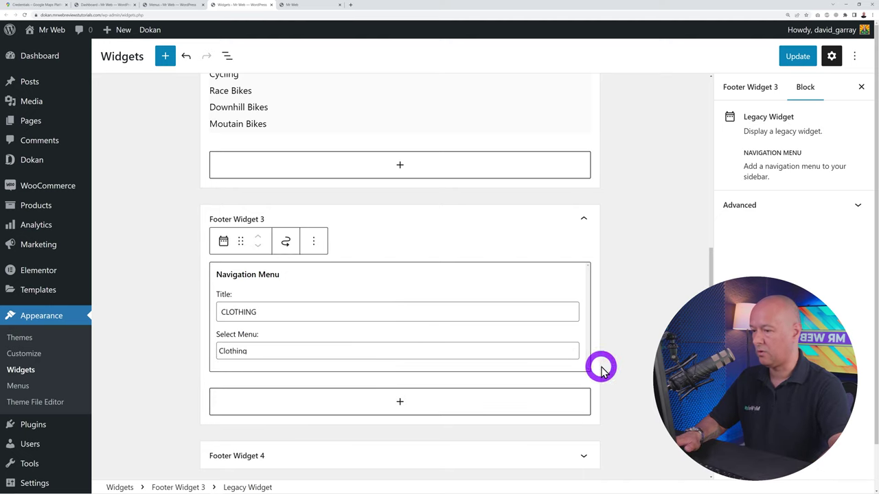
pyautogui.scroll(-4, 622, 359)
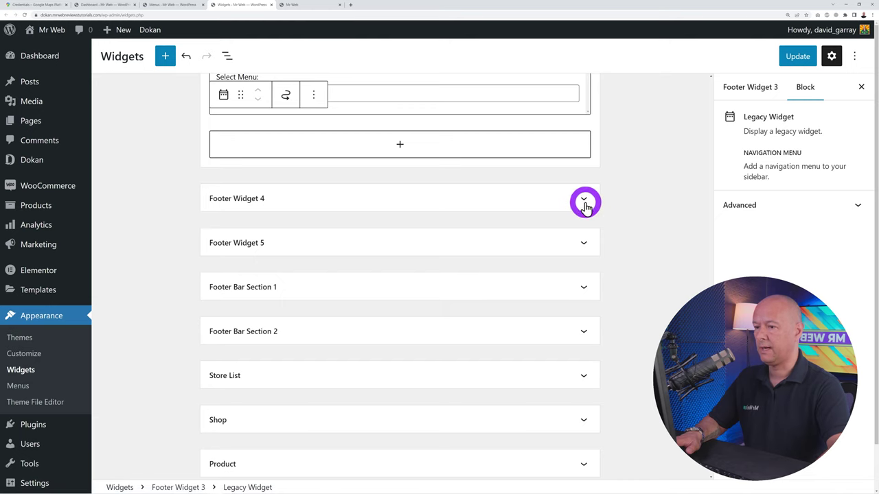
# Insert a Navigation Menu widget into Footer Widget 4
pyautogui.click(585, 204)
pyautogui.click(330, 159)
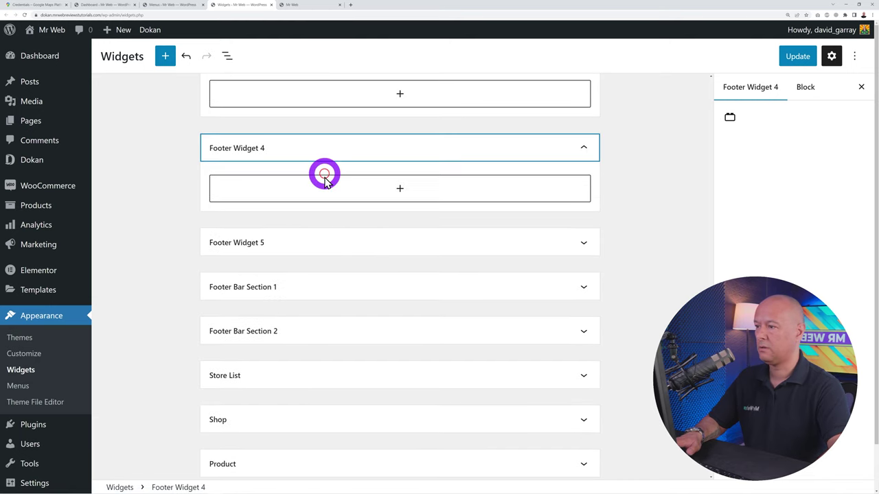
pyautogui.click(396, 188)
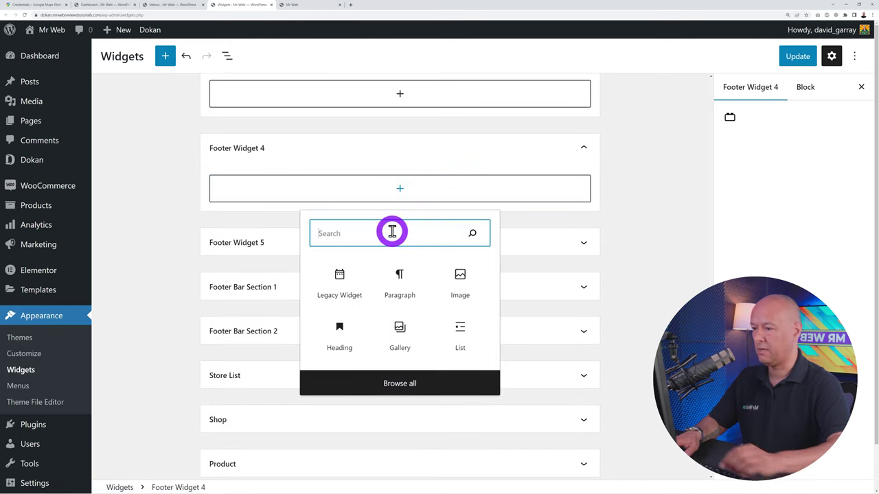
pyautogui.write('menu')
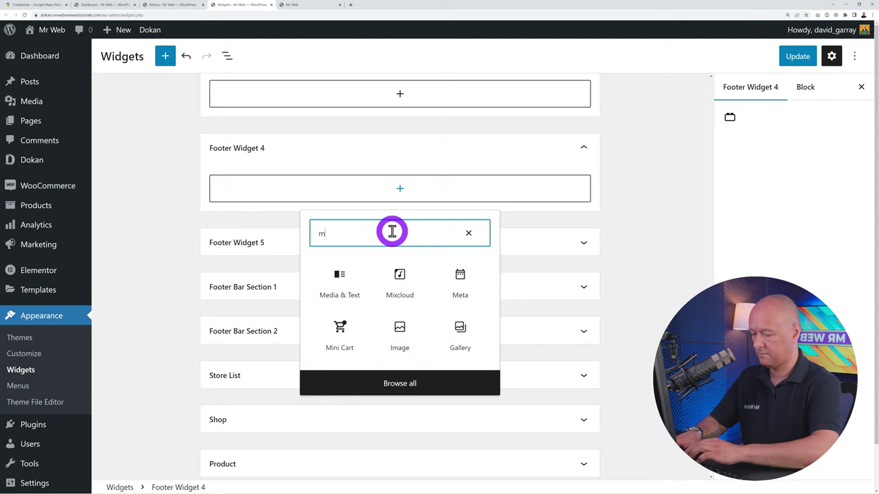
pyautogui.click(363, 369)
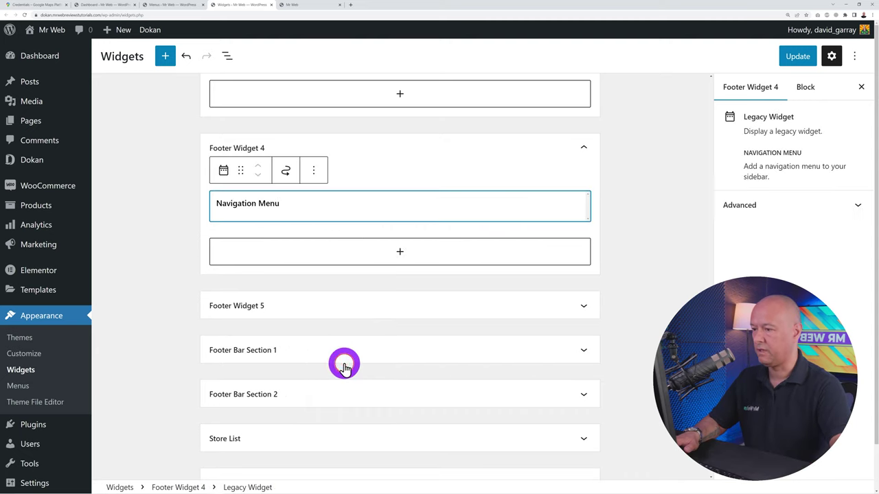
# Title the widget ELECTRONICS, set it to the Electronics menu, and update the widgets
pyautogui.click(329, 245)
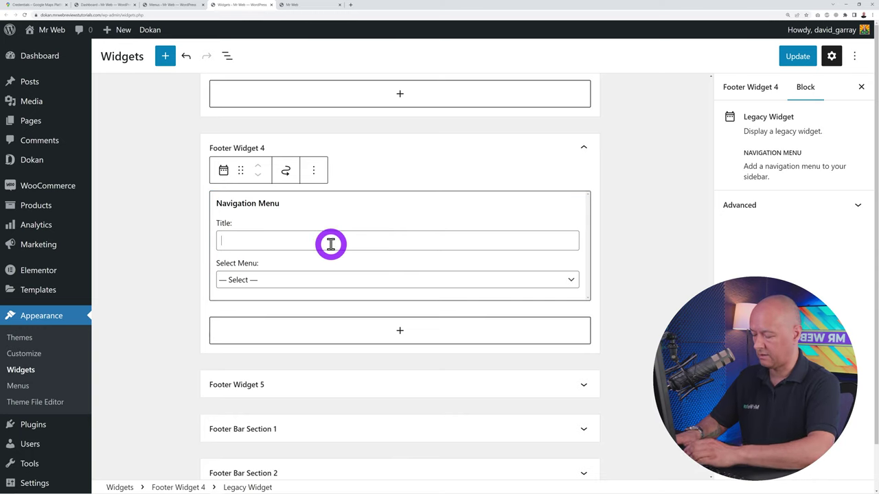
pyautogui.write('ELECTRONICS')
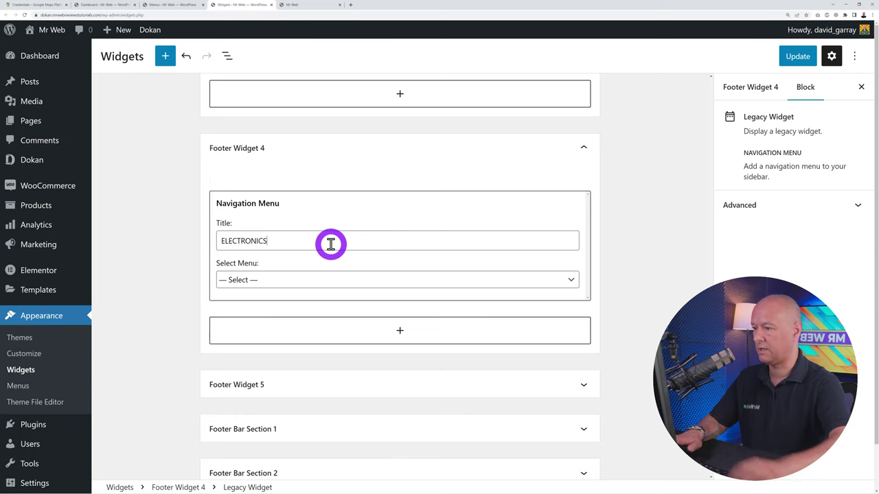
pyautogui.click(323, 280)
pyautogui.click(289, 324)
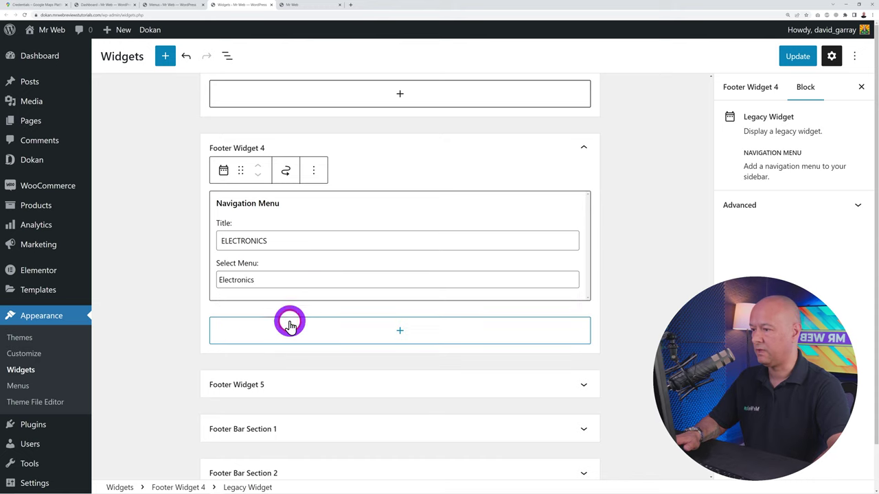
pyautogui.click(618, 294)
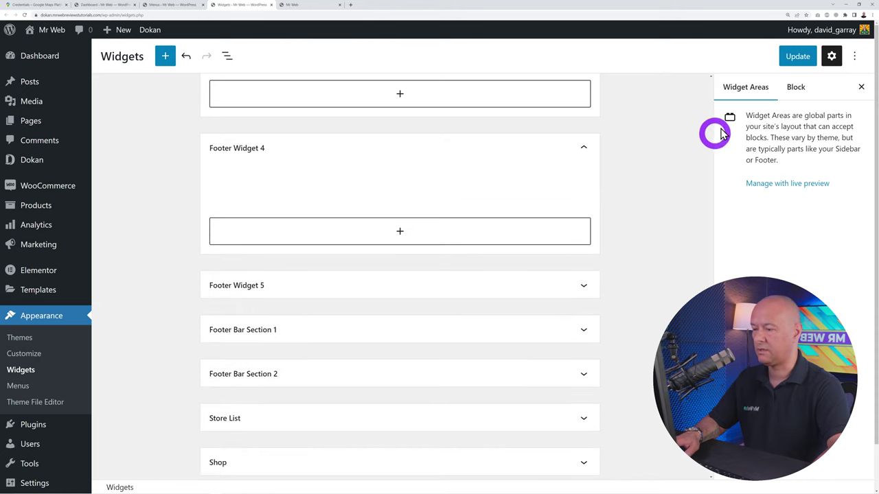
pyautogui.click(790, 58)
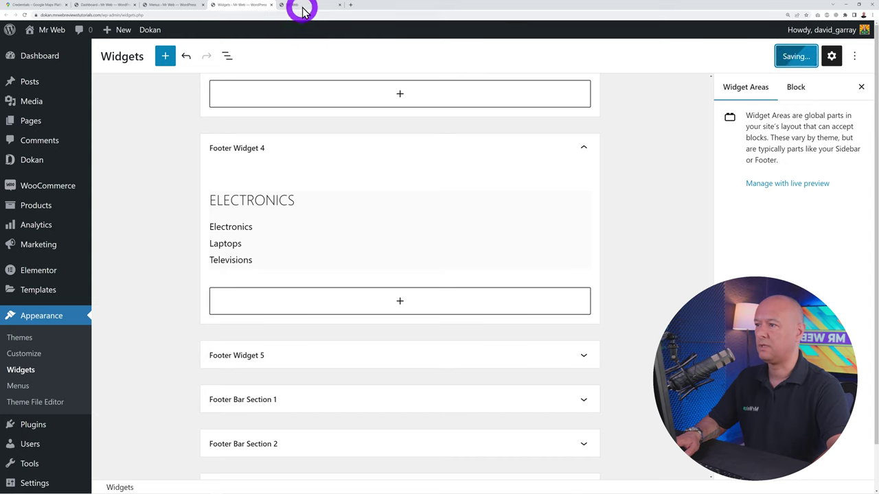
pyautogui.click(304, 6)
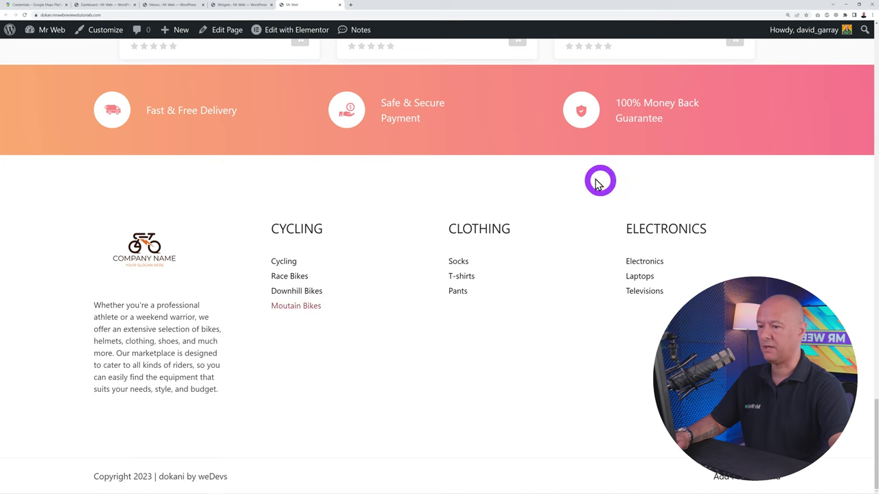
# Open Race Bikes from the footer, check the footer menu columns, then return to the menus admin
pyautogui.click(302, 277)
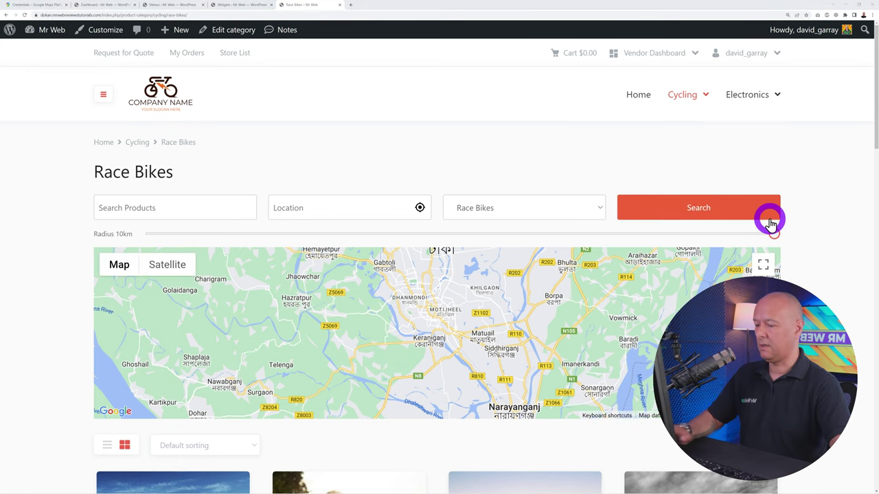
pyautogui.scroll(-15, 771, 223)
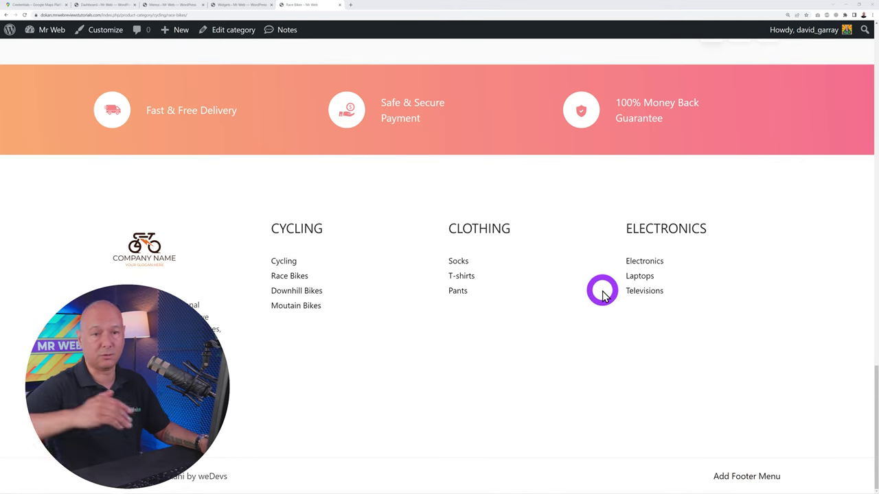
pyautogui.click(182, 7)
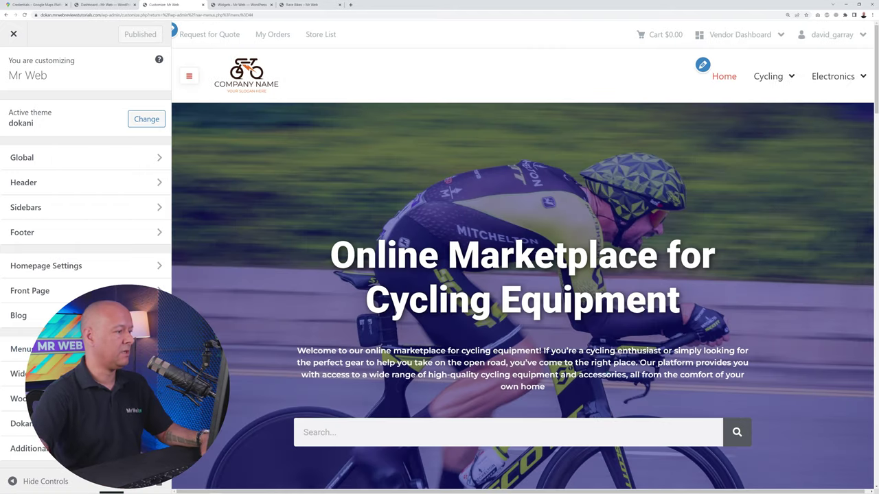
# In the Customizer's menu locations, set the Footer location to Main Menu
pyautogui.click(21, 348)
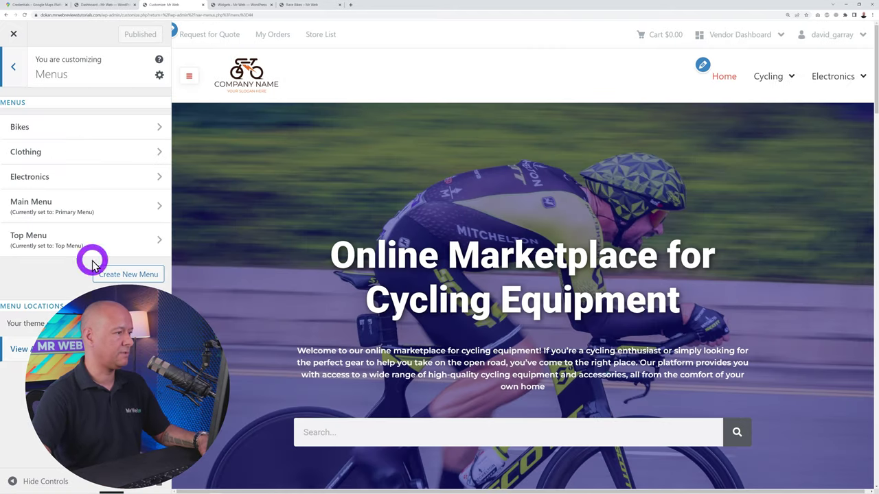
pyautogui.click(20, 345)
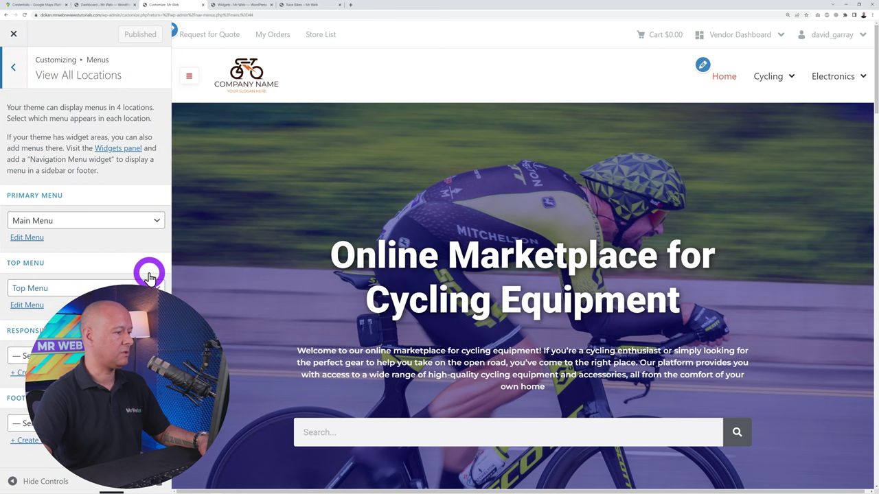
pyautogui.click(21, 423)
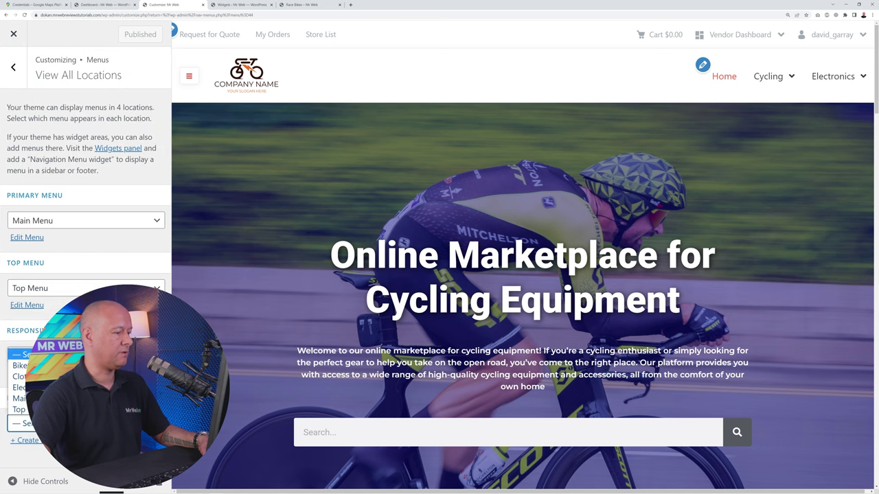
pyautogui.click(19, 399)
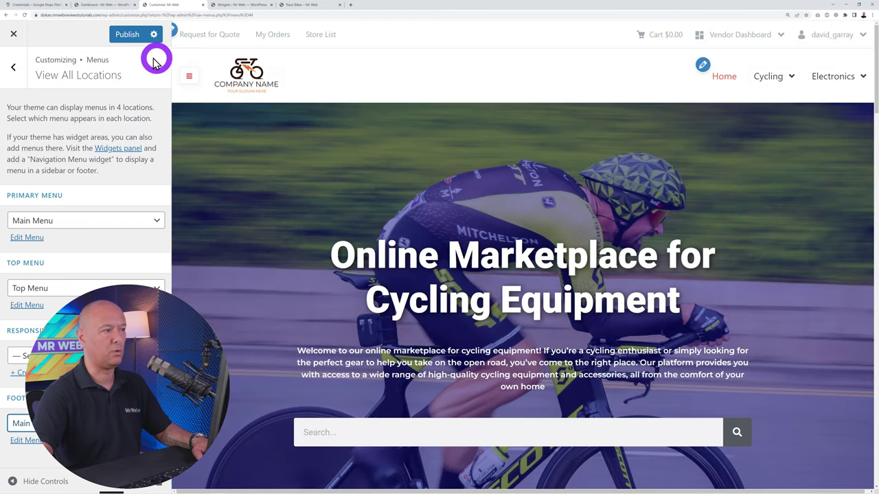
# Publish the location change and switch to the Race Bikes page to check the footer
pyautogui.click(126, 40)
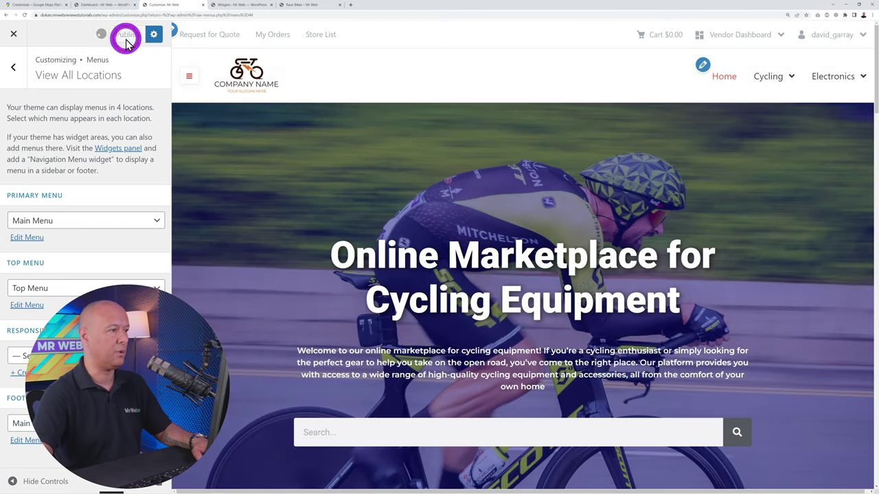
pyautogui.click(307, 5)
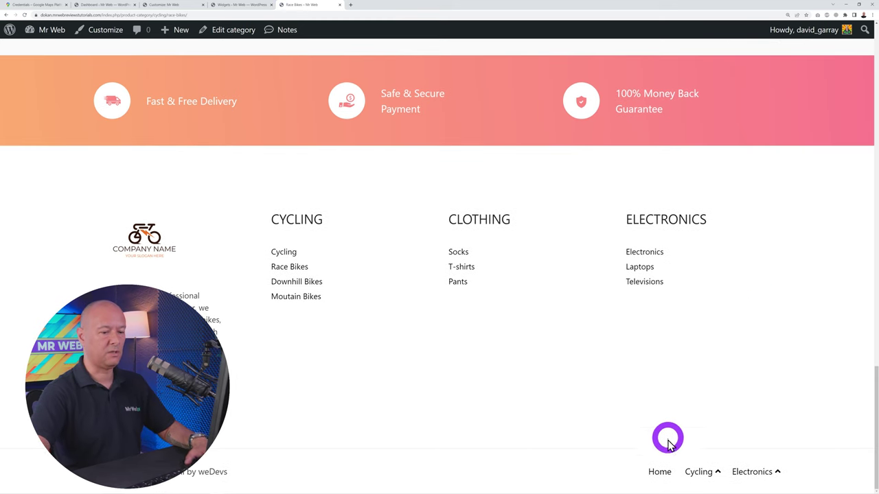
pyautogui.moveTo(753, 472)
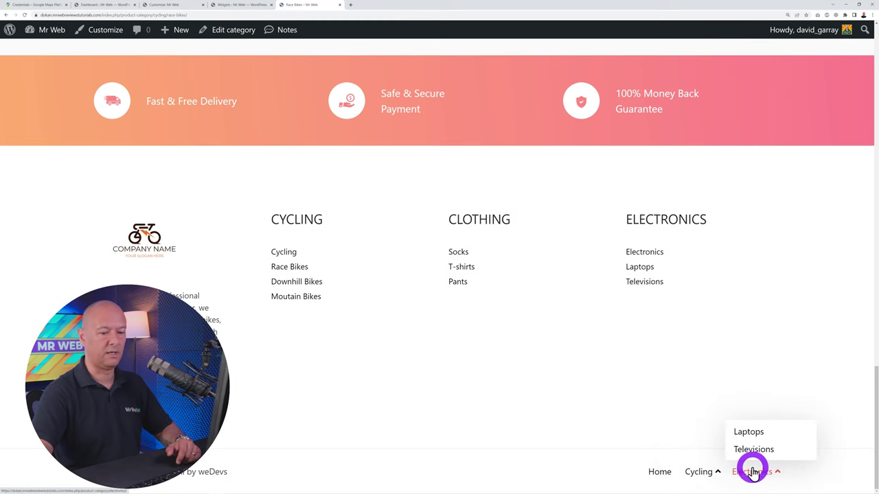